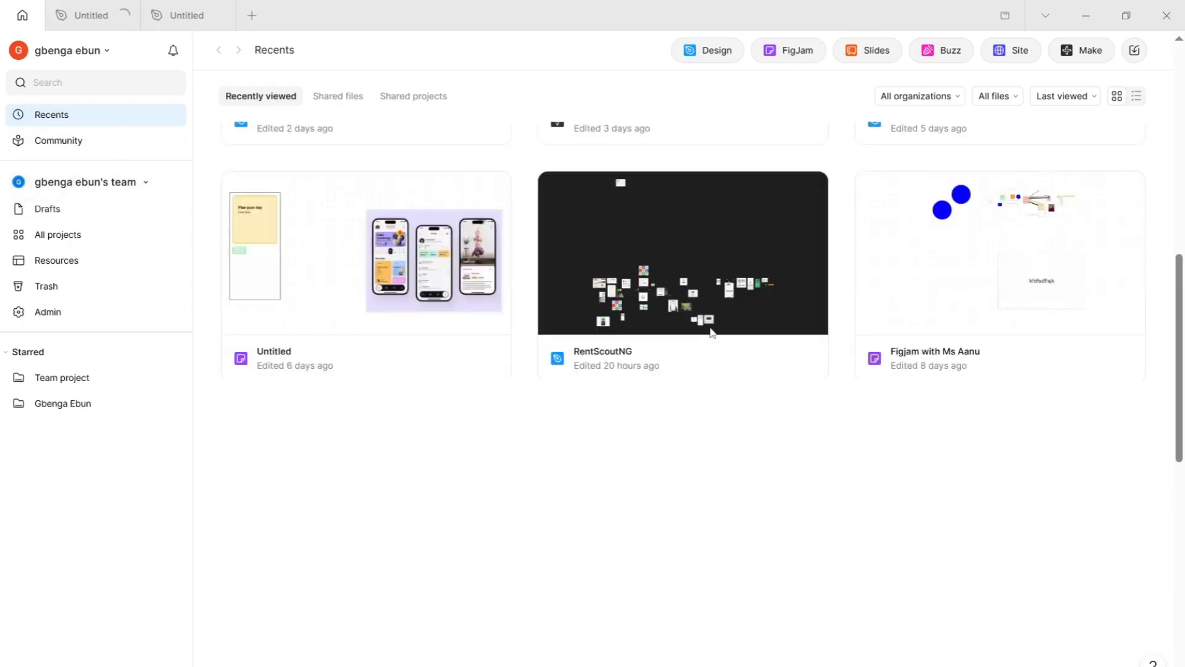
- Create a new blank design file from the recent files page
scroll(711, 332, "down", 15)
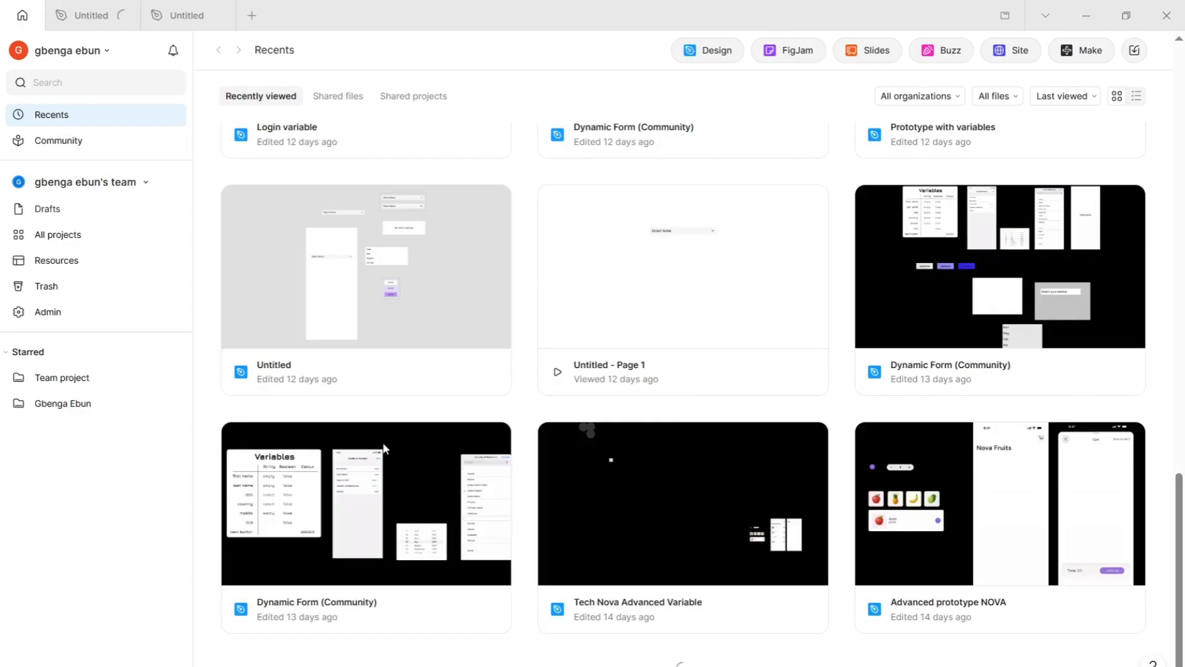
scroll(842, 456, "up", 10)
scroll(635, 428, "down", 10)
left_click(710, 52)
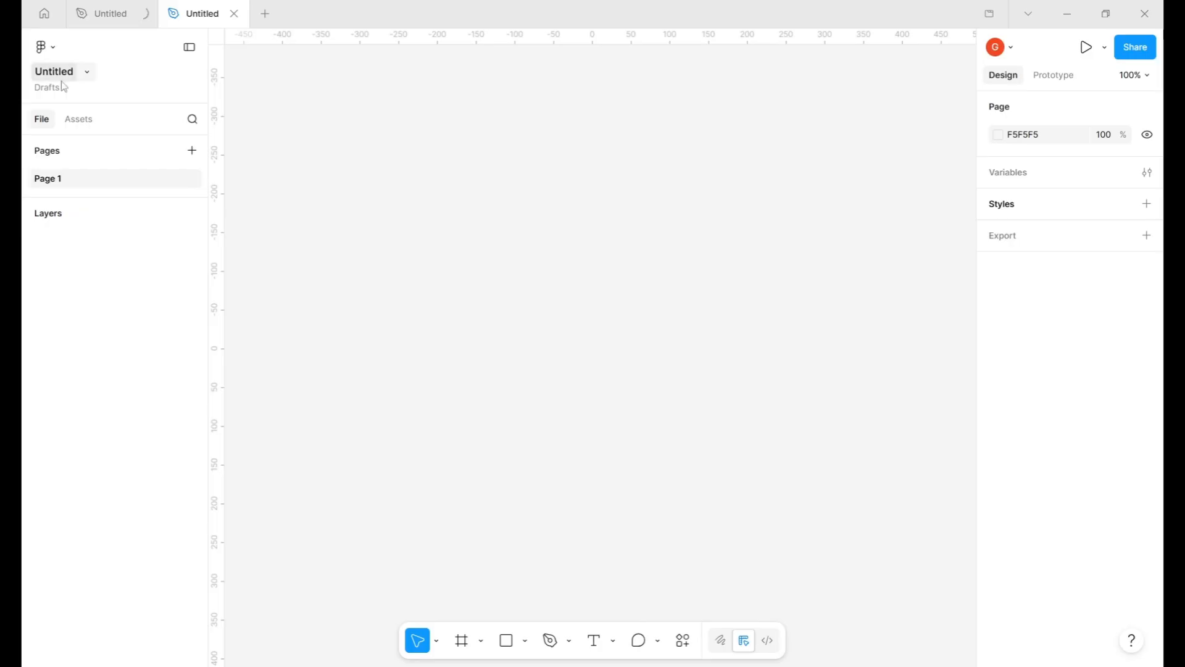
- Rename the untitled design file as Figma for Newbies
mouse_move(193, 12)
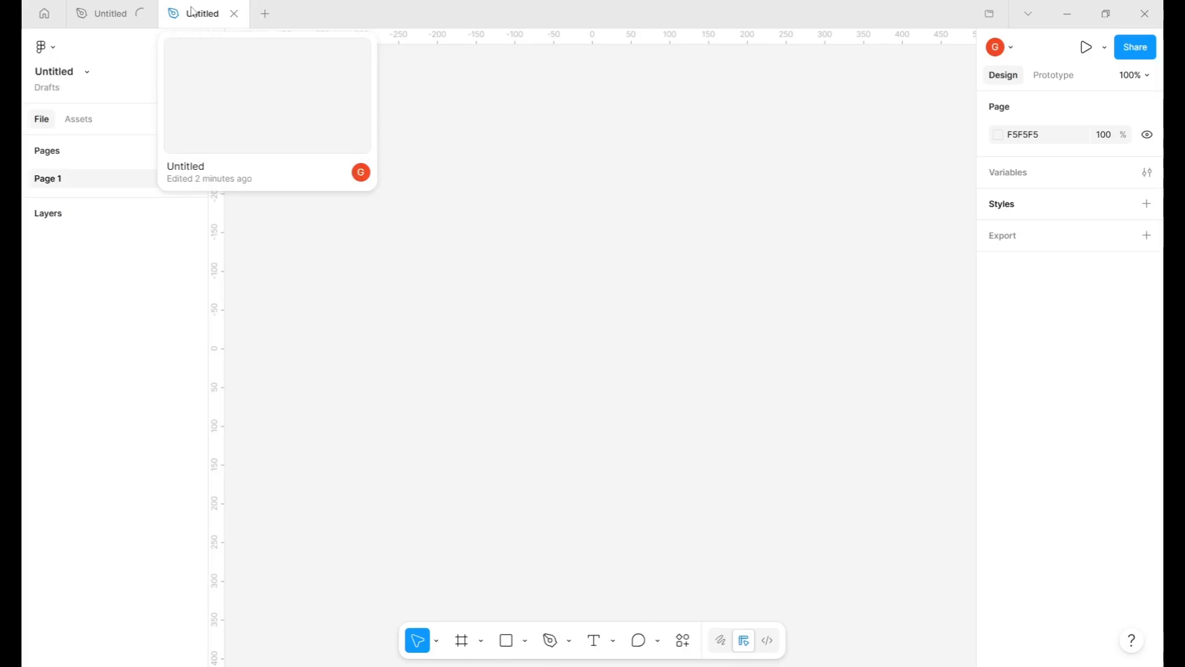
double_click(68, 76)
type("Figma for Newbies")
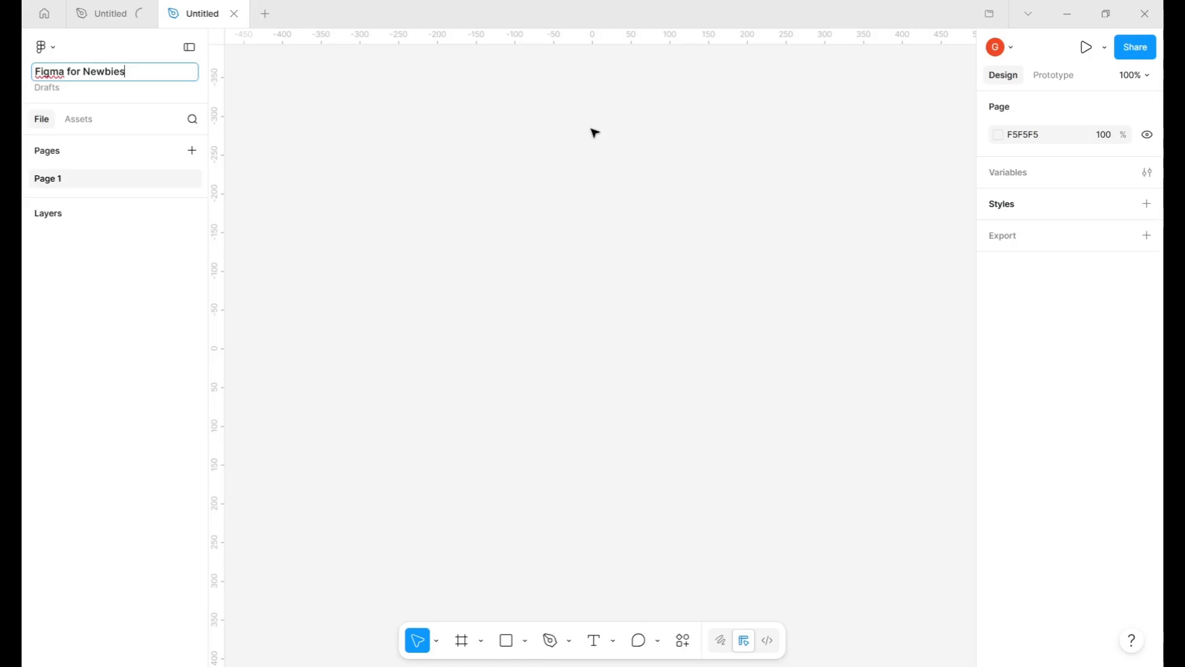
key("Return")
mouse_move(217, 29)
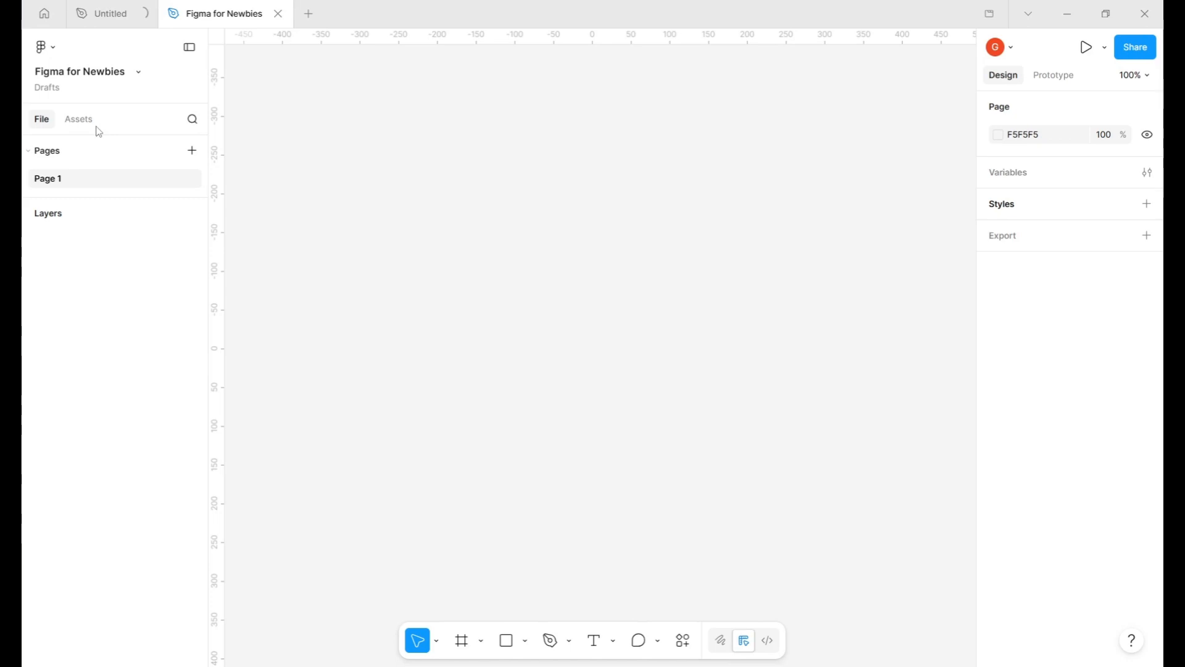
- Add a second page to the file and rename Page 1 as Moodboard
left_click(79, 120)
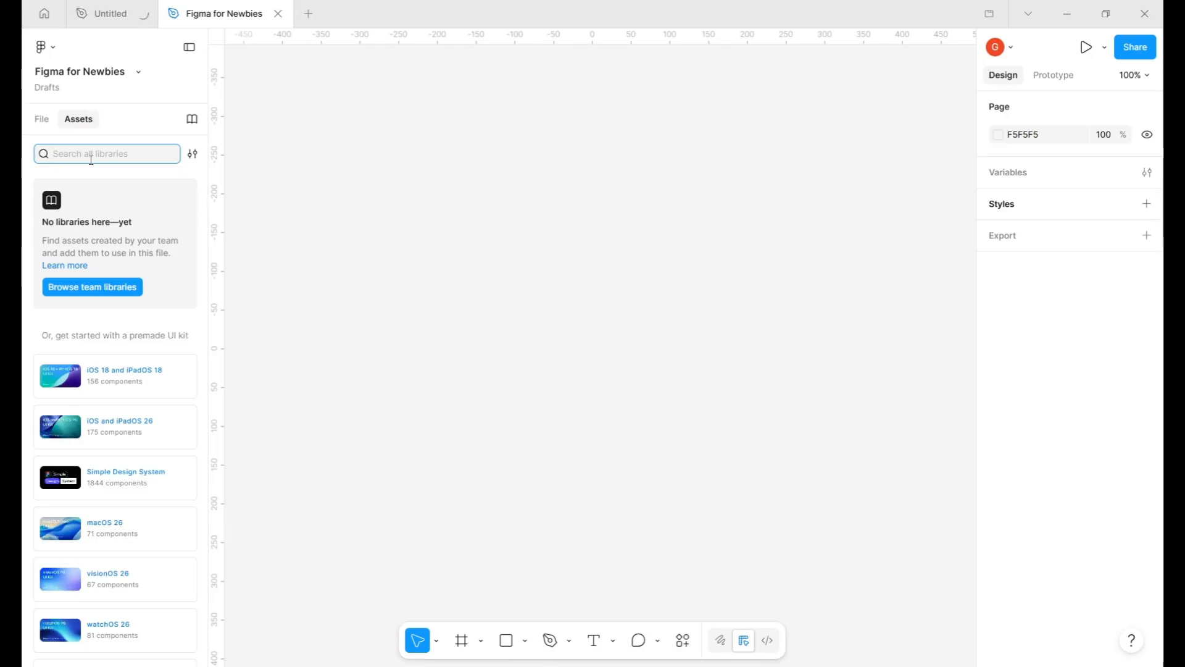
left_click(42, 120)
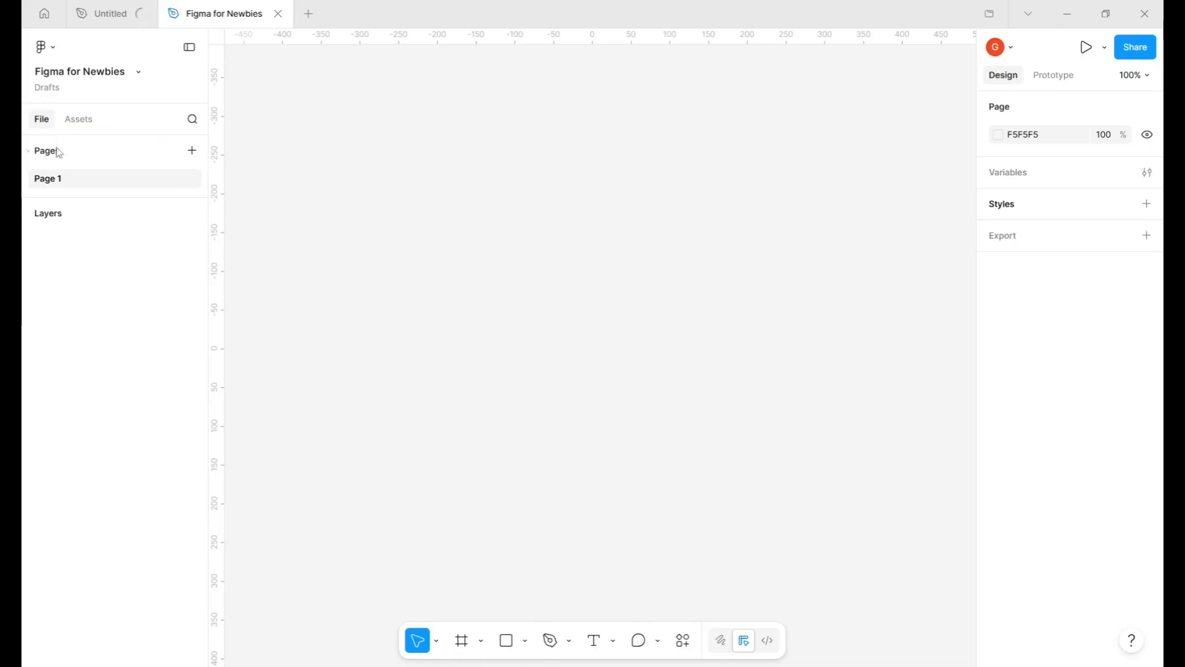
left_click(191, 151)
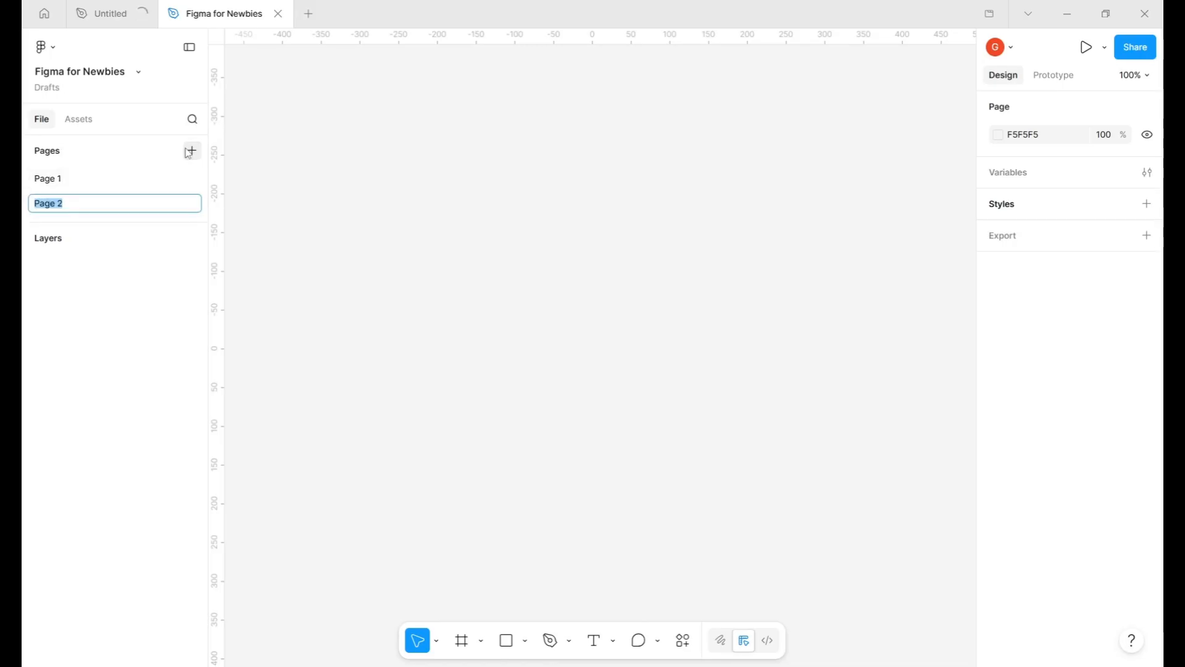
left_click(58, 179)
double_click(58, 178)
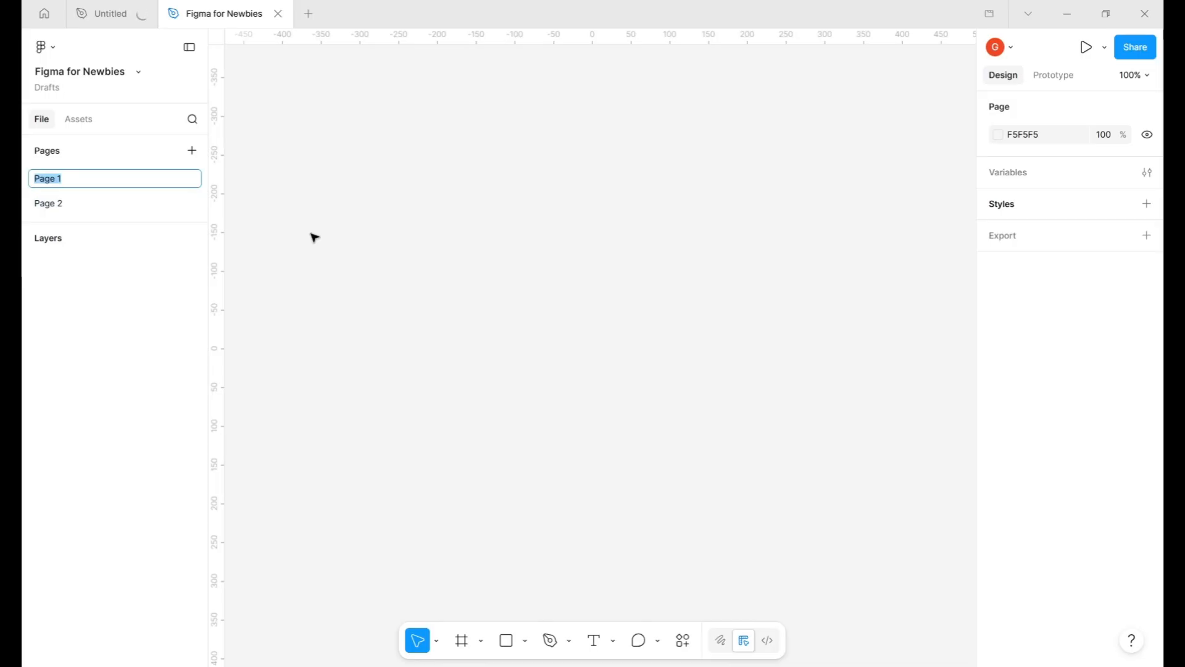
type("Moodboard")
key("Return")
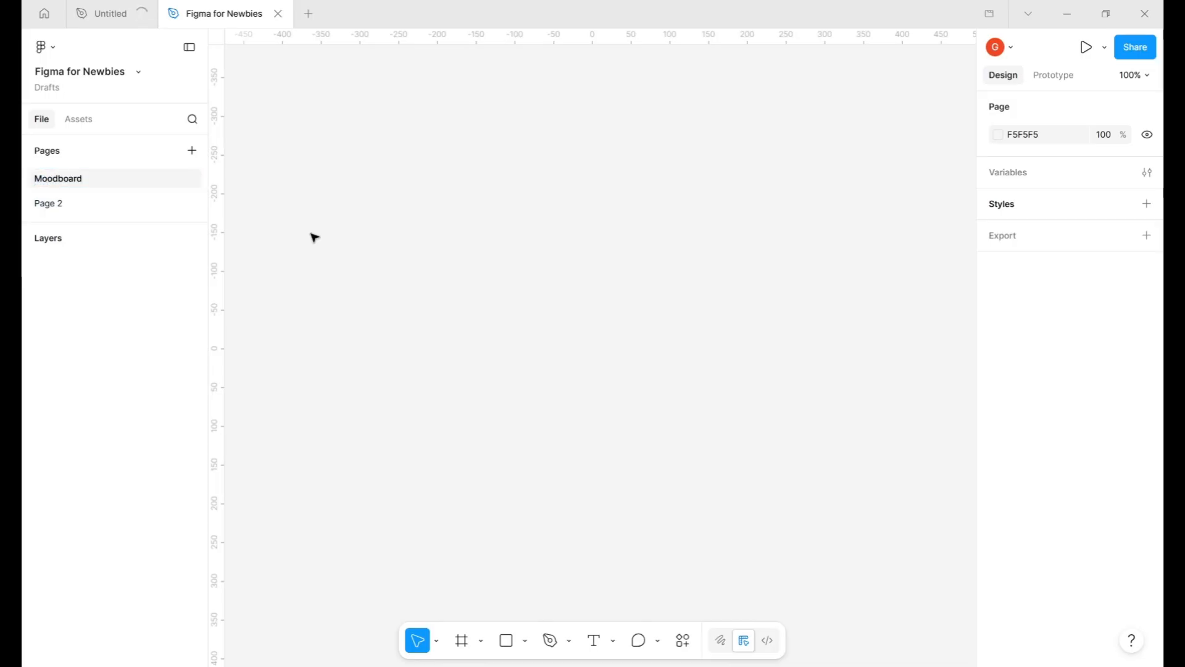
- Rename Page 2 as Design
left_click(64, 207)
double_click(64, 208)
type("Design")
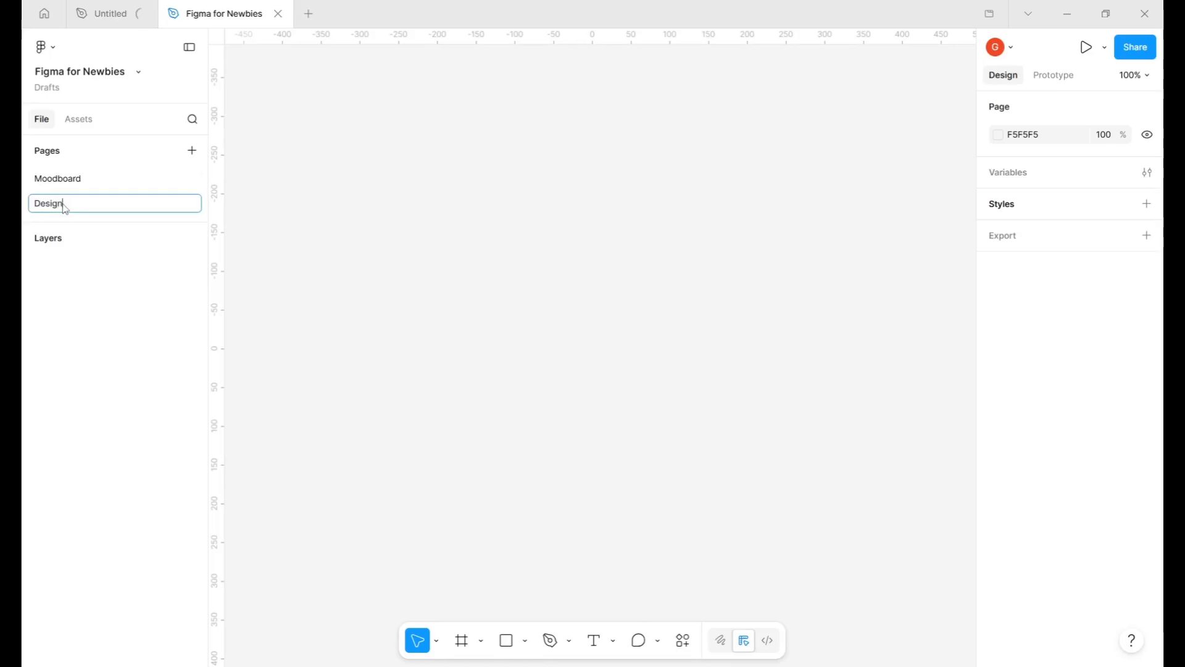
key("Return")
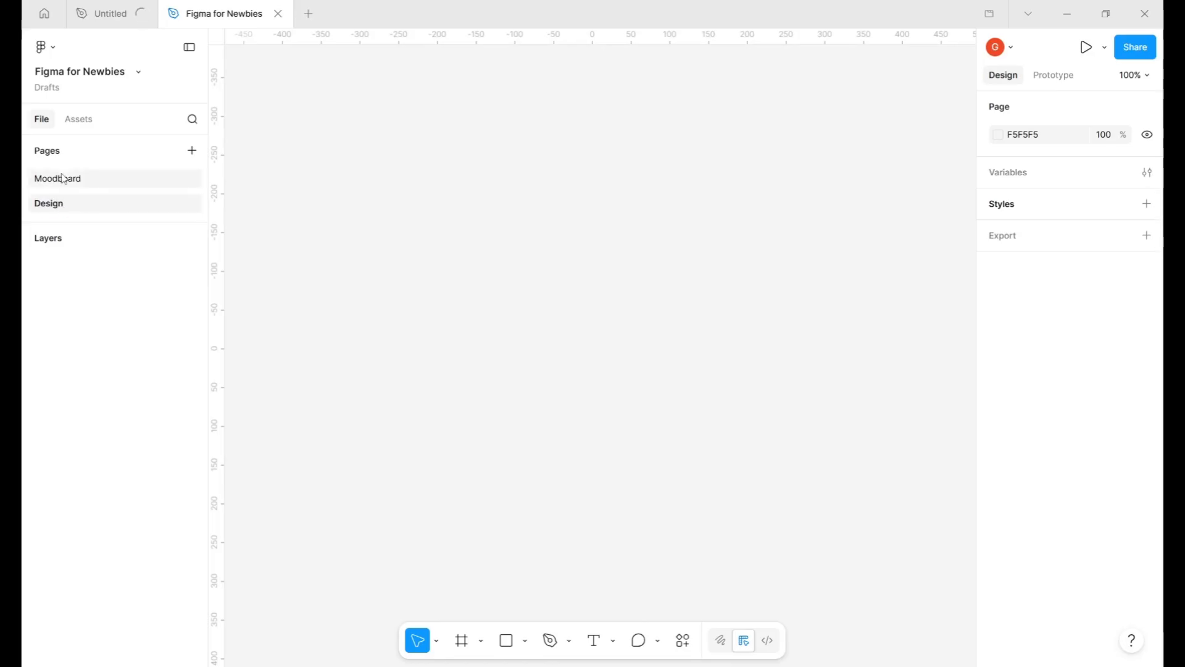
- On the Moodboard page, draw a portrait rectangle about 252 × 352 in the middle of the canvas
left_click(65, 180)
left_click(68, 208)
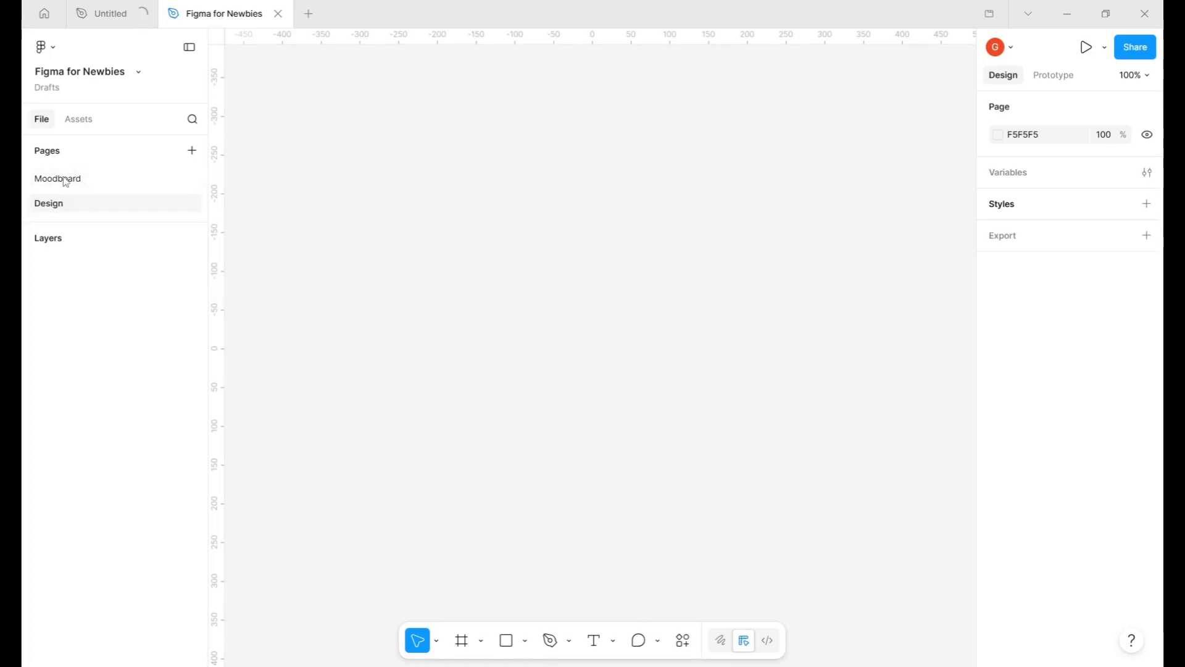
left_click(66, 180)
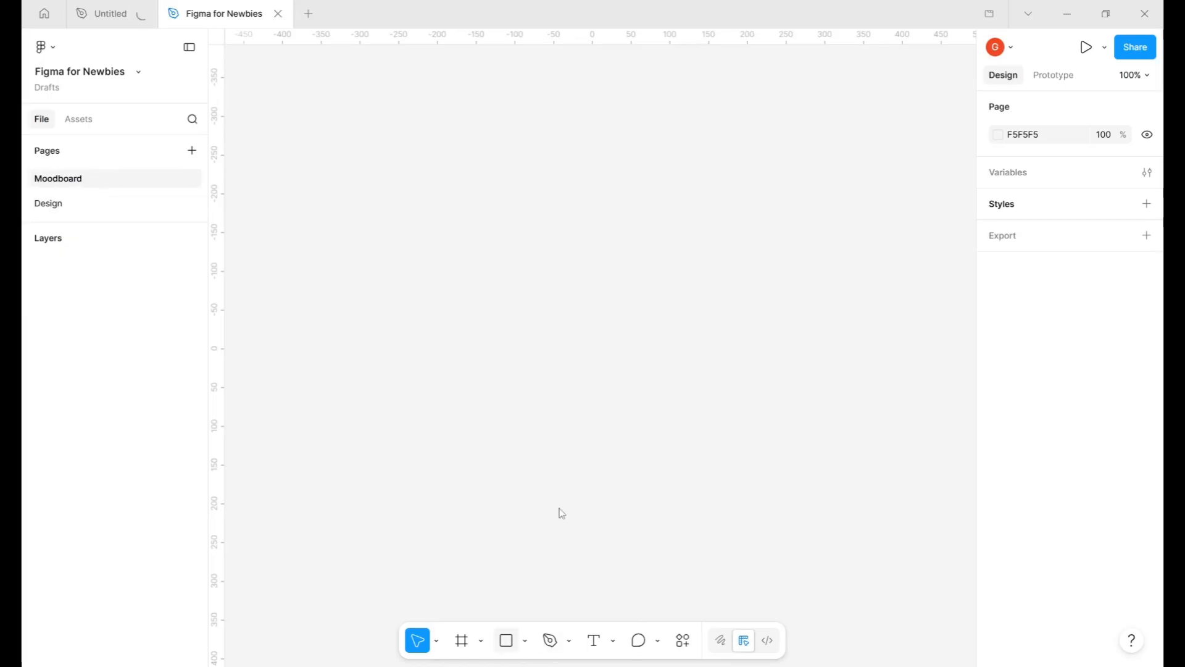
key("r")
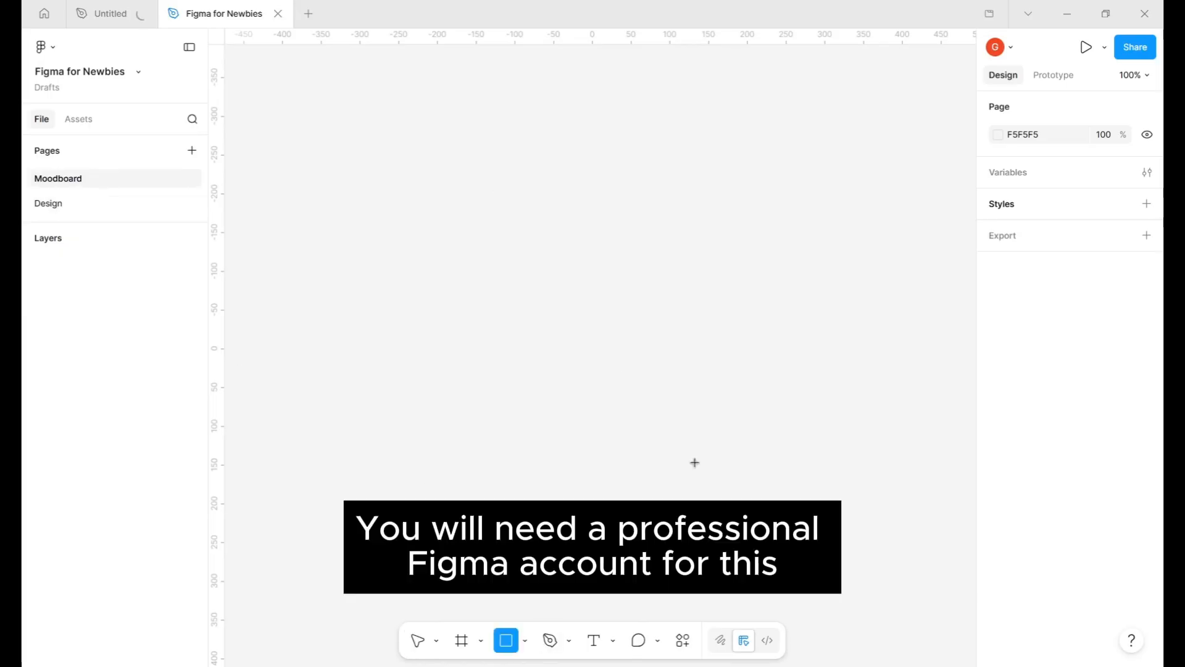
left_click_drag(500, 190, 695, 462)
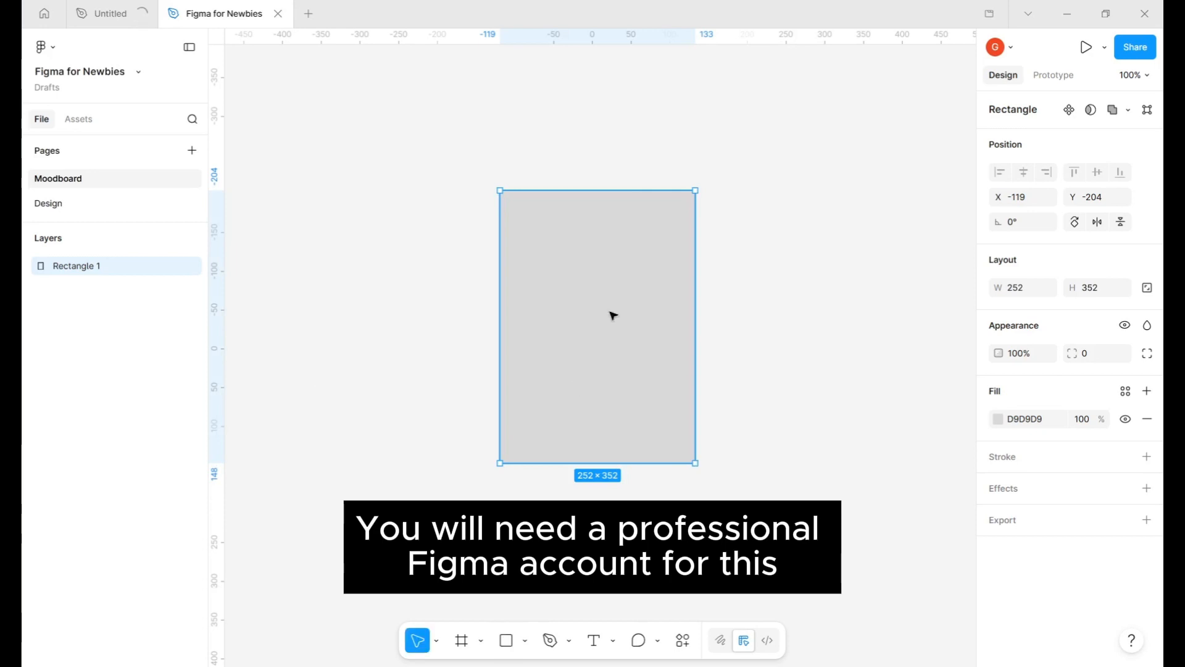
- Draw a circle about 466 × 466 on the Design page and compare it with the Moodboard page's content
left_click(49, 208)
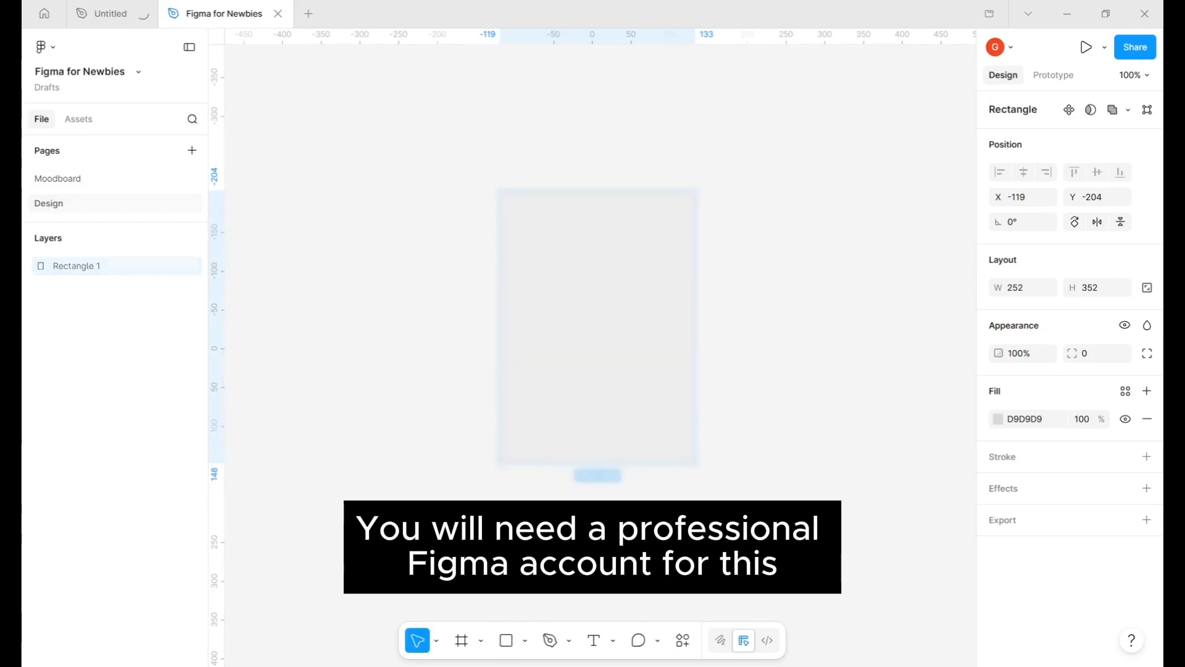
left_click(525, 642)
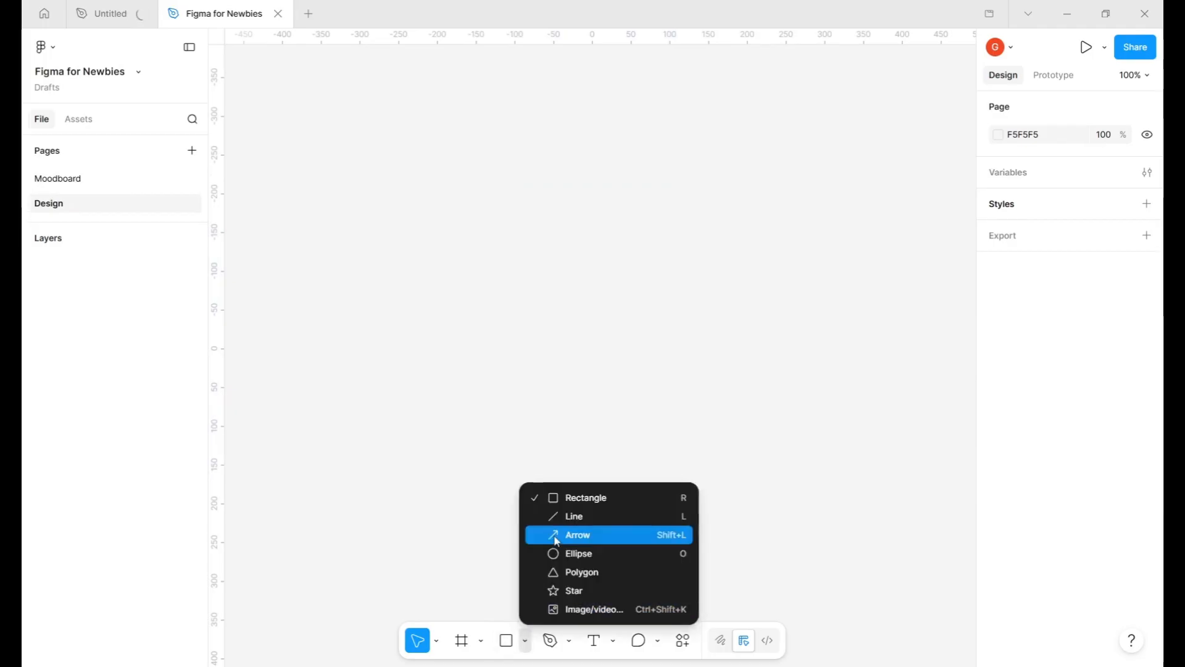
left_click(574, 553)
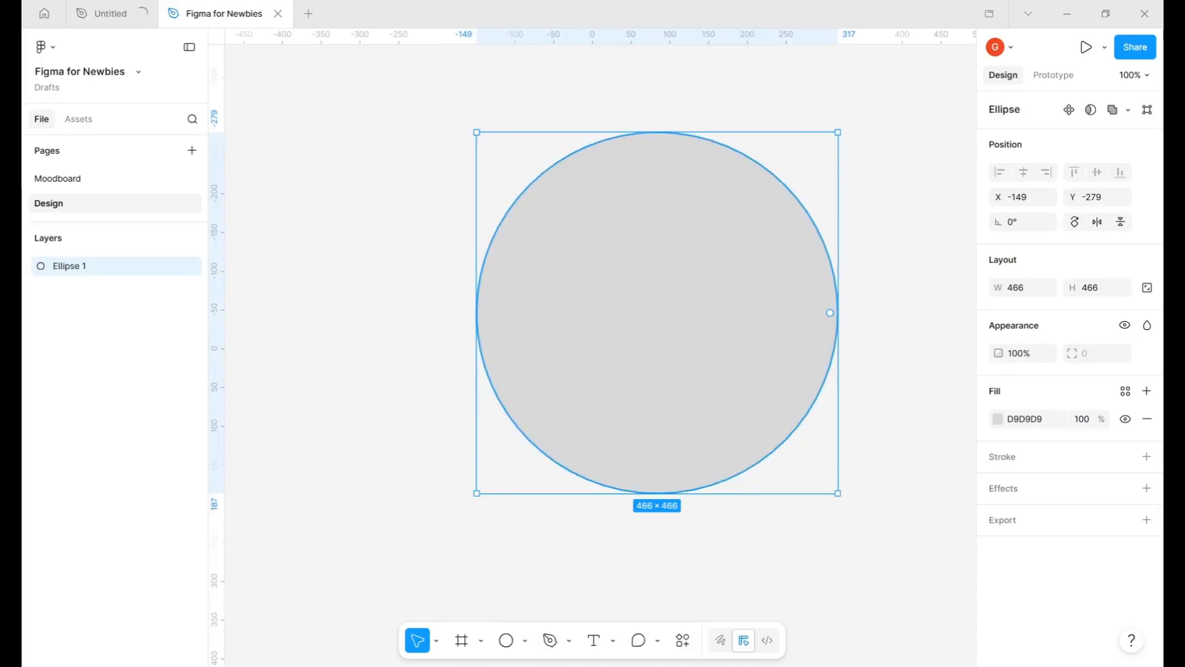
left_click(68, 184)
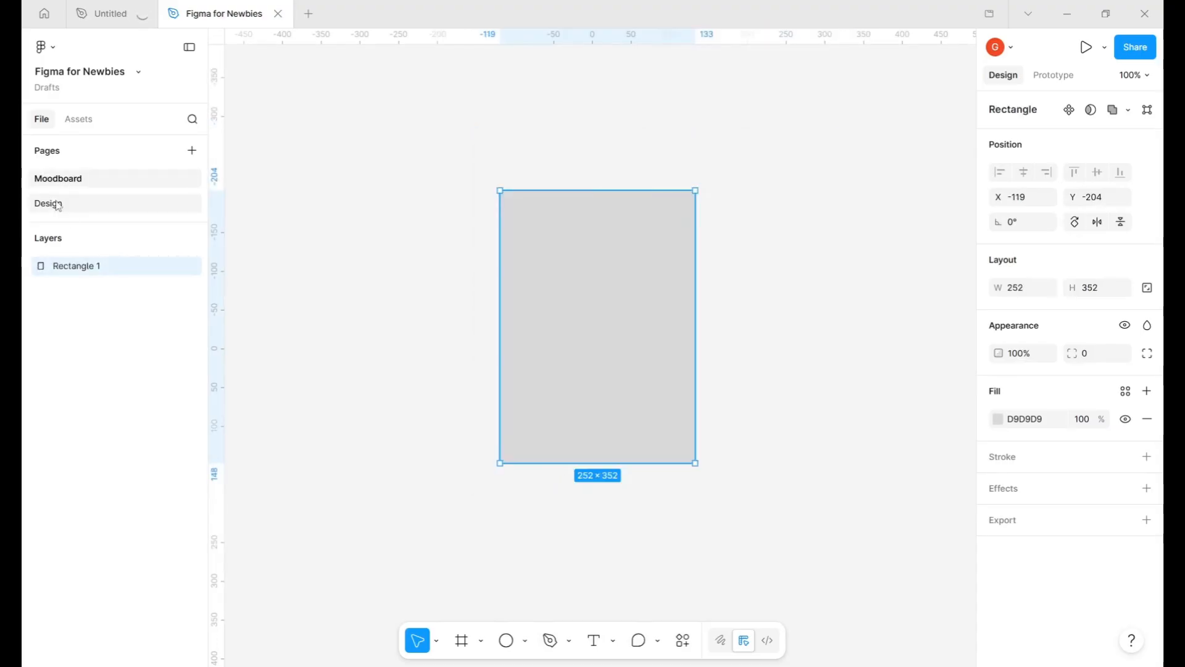
left_click(57, 205)
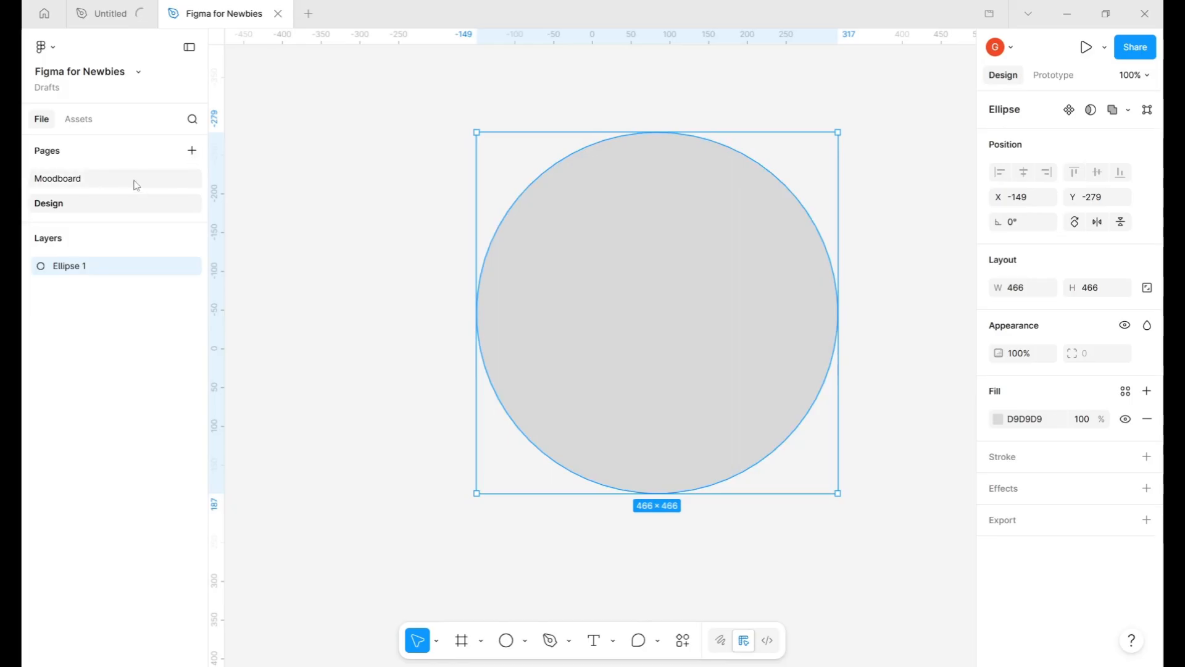
- Add a third page named Research
left_click(192, 154)
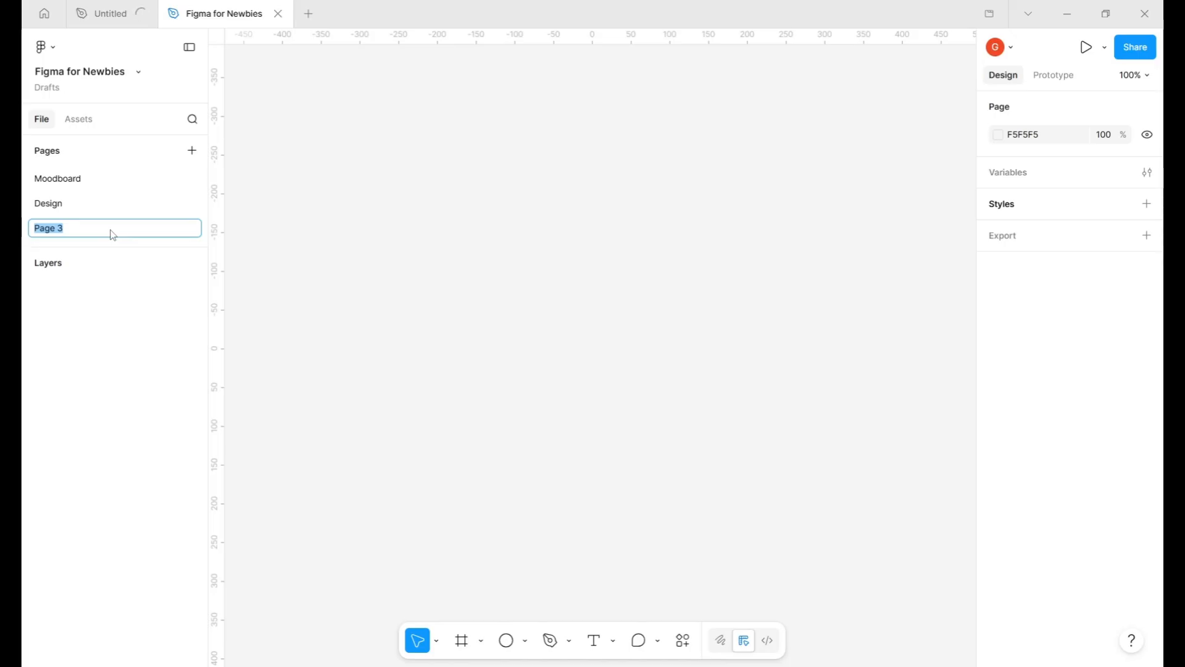
type("Research")
key("Return")
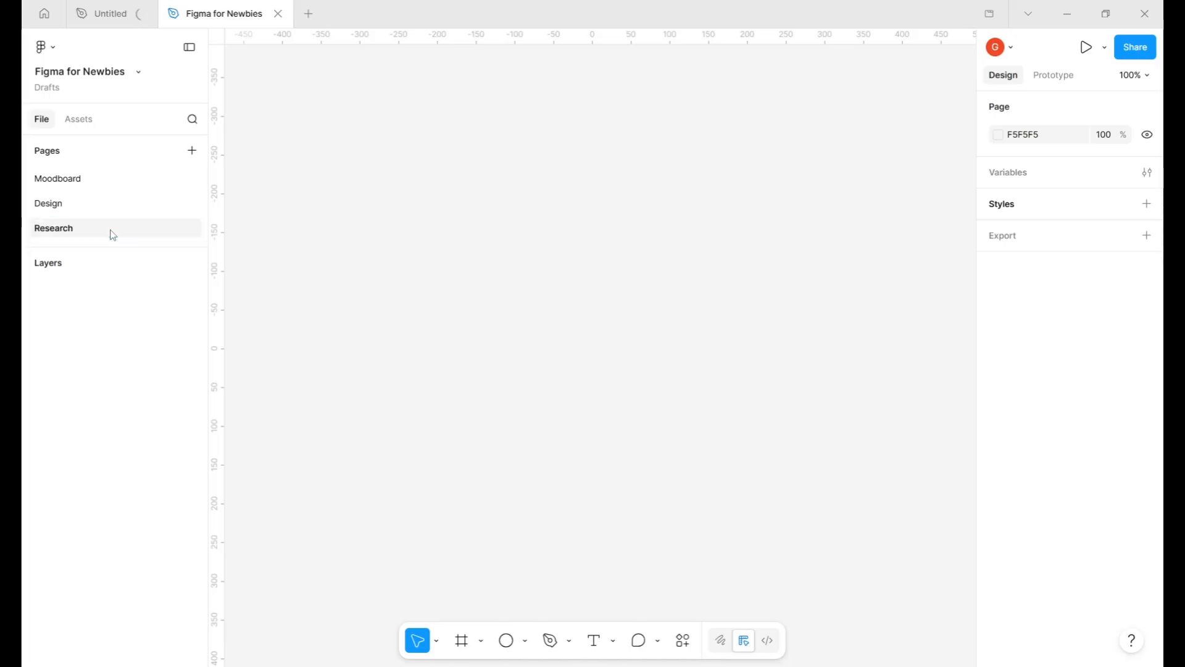
- On the Design page, shrink the circle to about 132 × 132 and move it to about X -313, Y -166
left_click(86, 206)
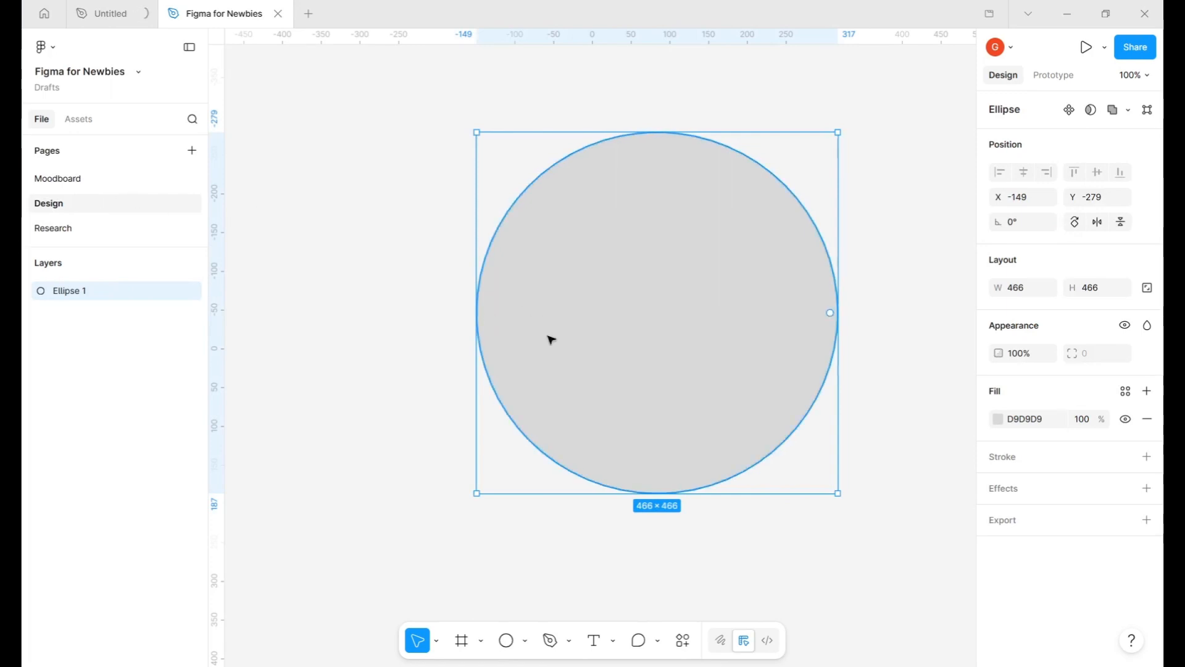
left_click_drag(550, 339, 470, 360)
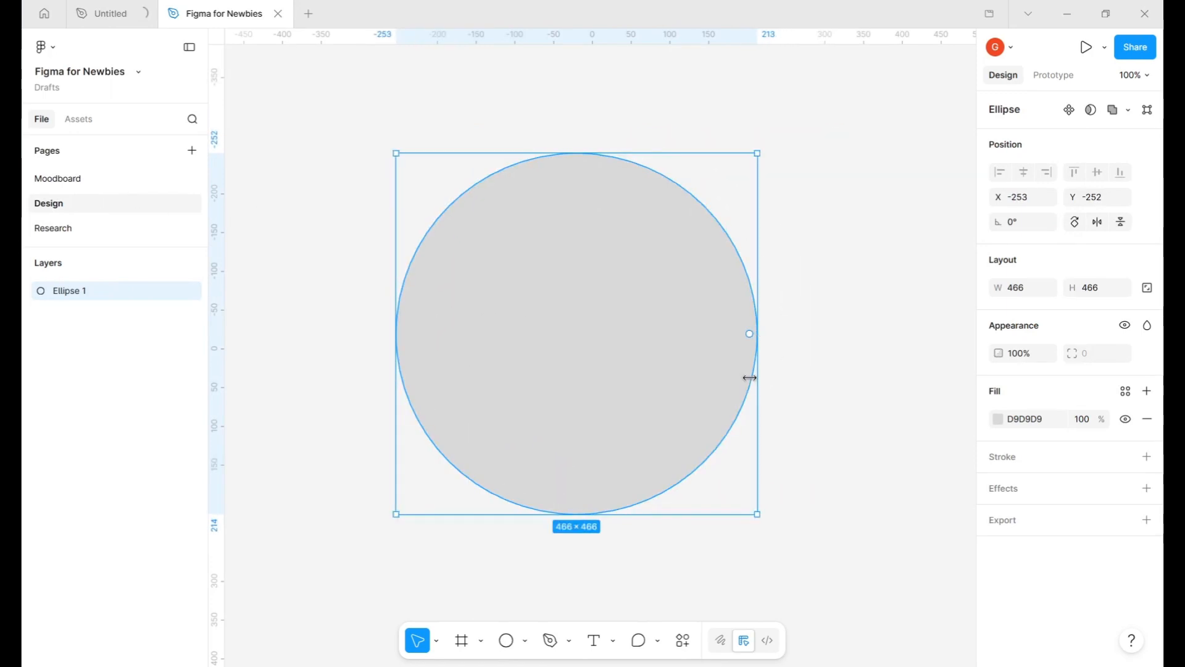
left_click_drag(757, 513, 499, 255)
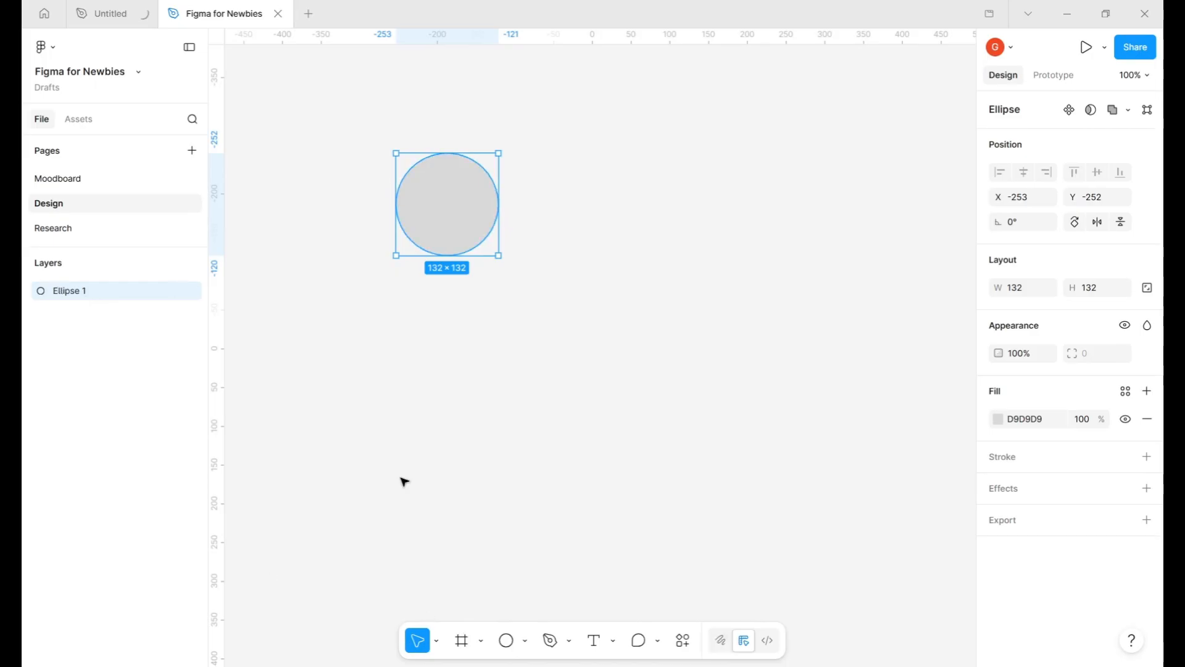
left_click_drag(452, 201, 407, 267)
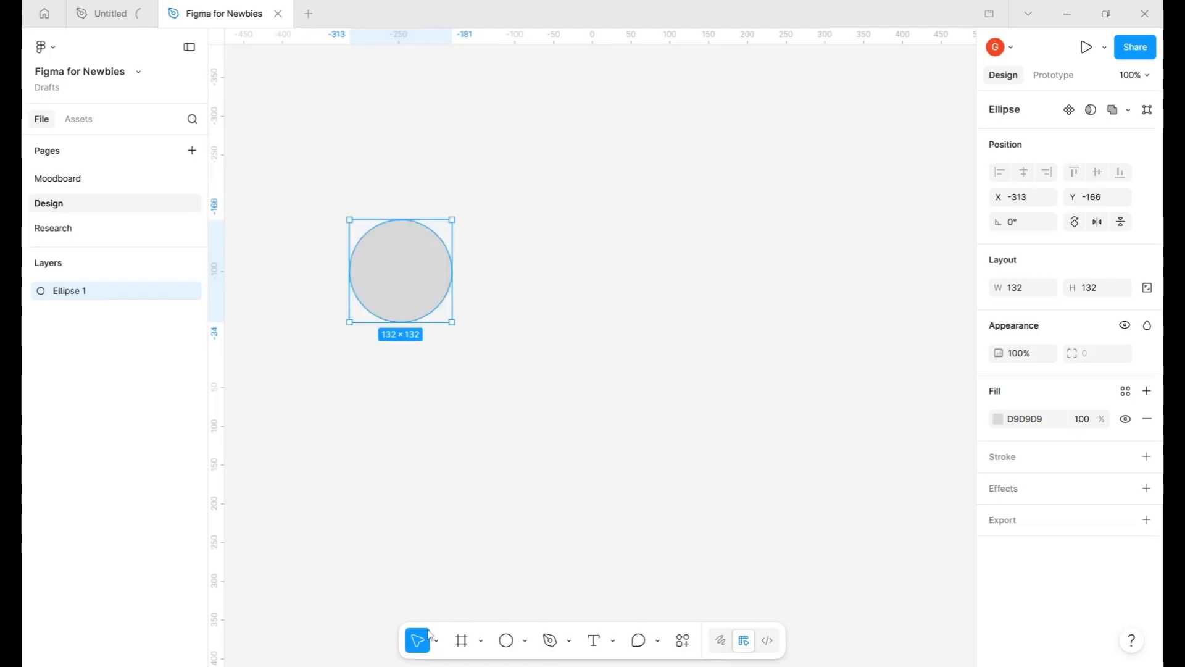
- Pan the canvas around the small circle using the Hand tool
left_click(438, 644)
left_click(466, 592)
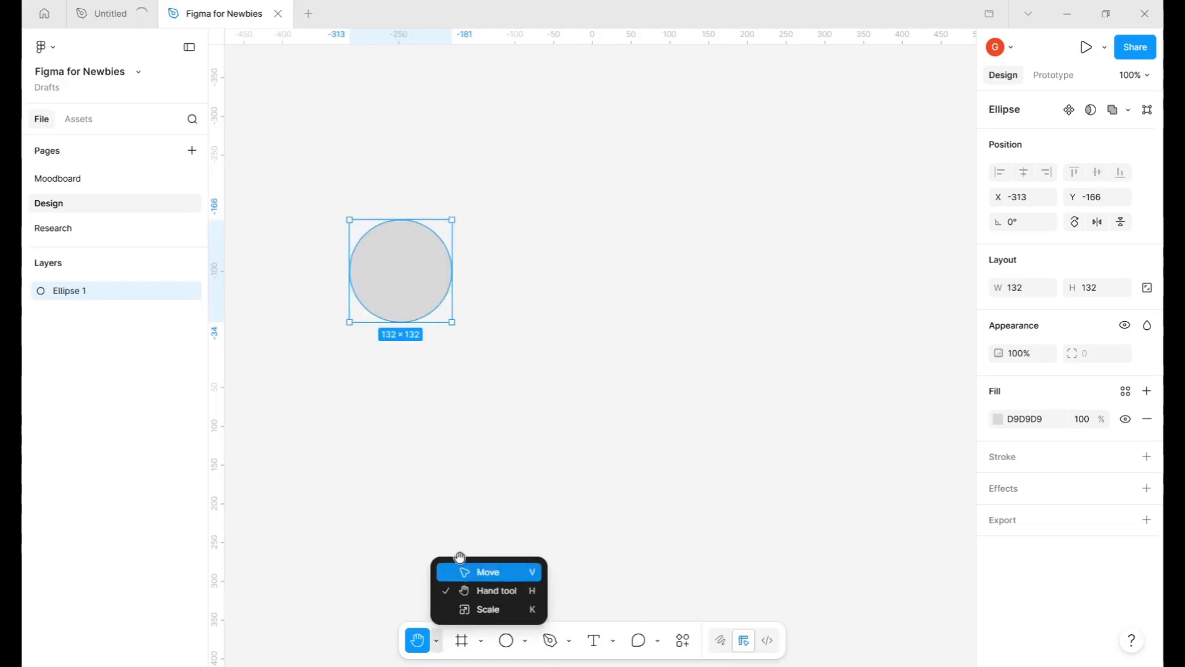
left_click_drag(385, 276, 777, 296)
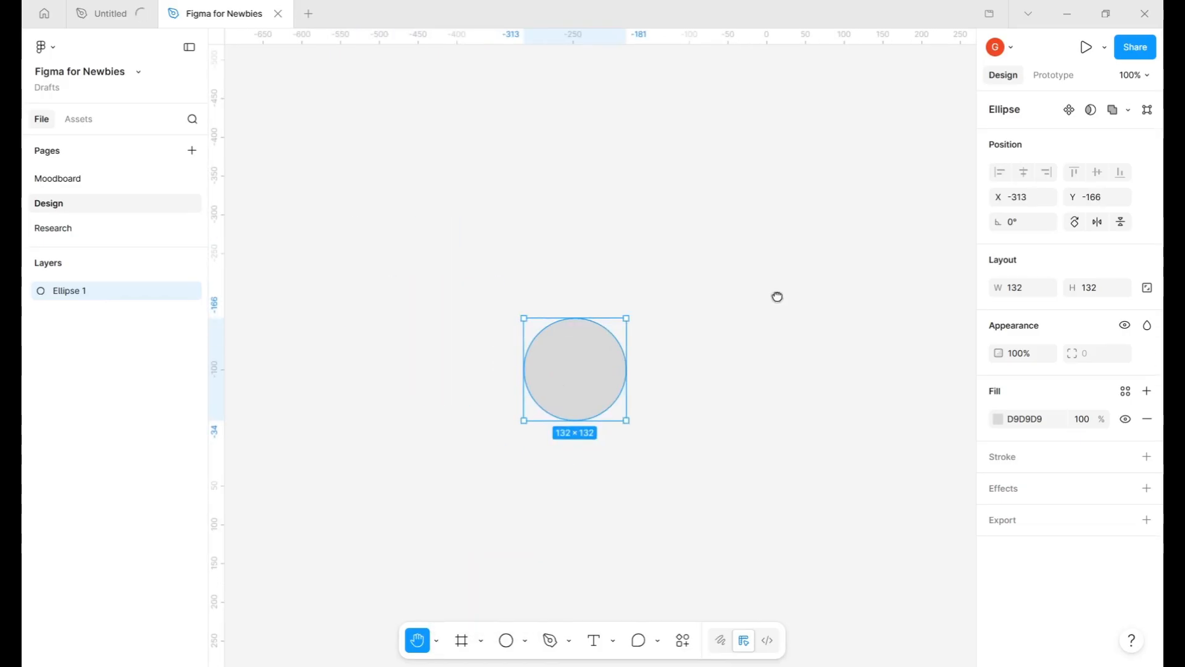
left_click_drag(600, 312, 392, 360)
left_click_drag(500, 351, 348, 310)
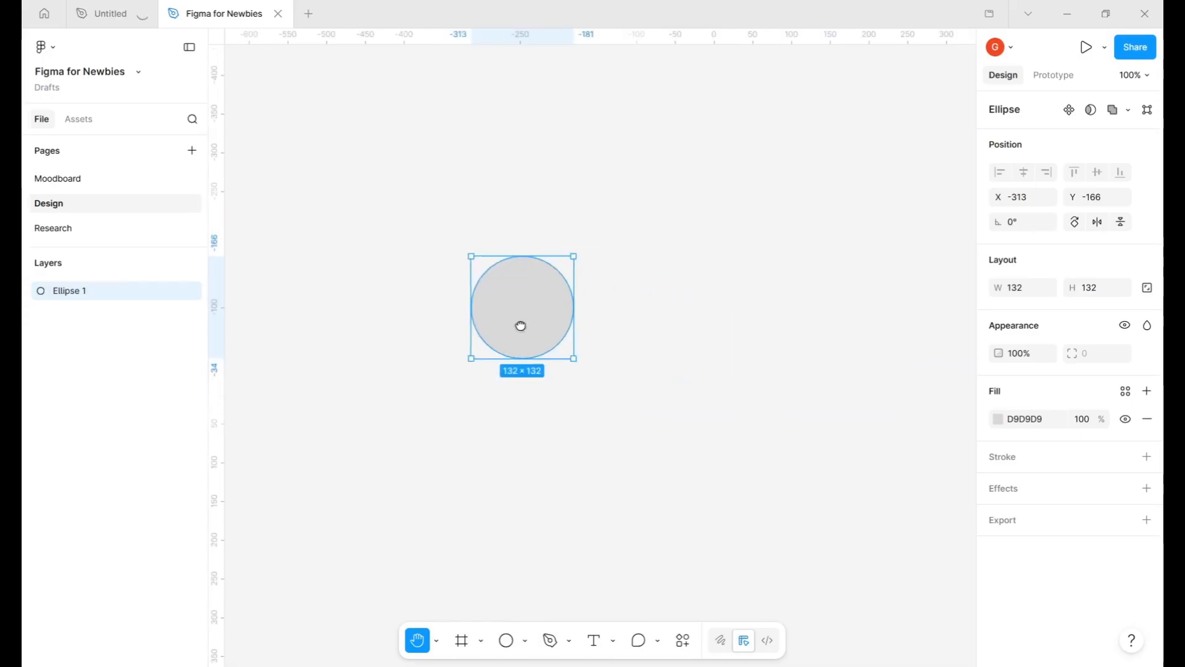
left_click_drag(521, 326, 496, 328)
- Draw a rectangle about 252 × 265 far to the right of the circle, at about X 605, Y -202
left_click(524, 640)
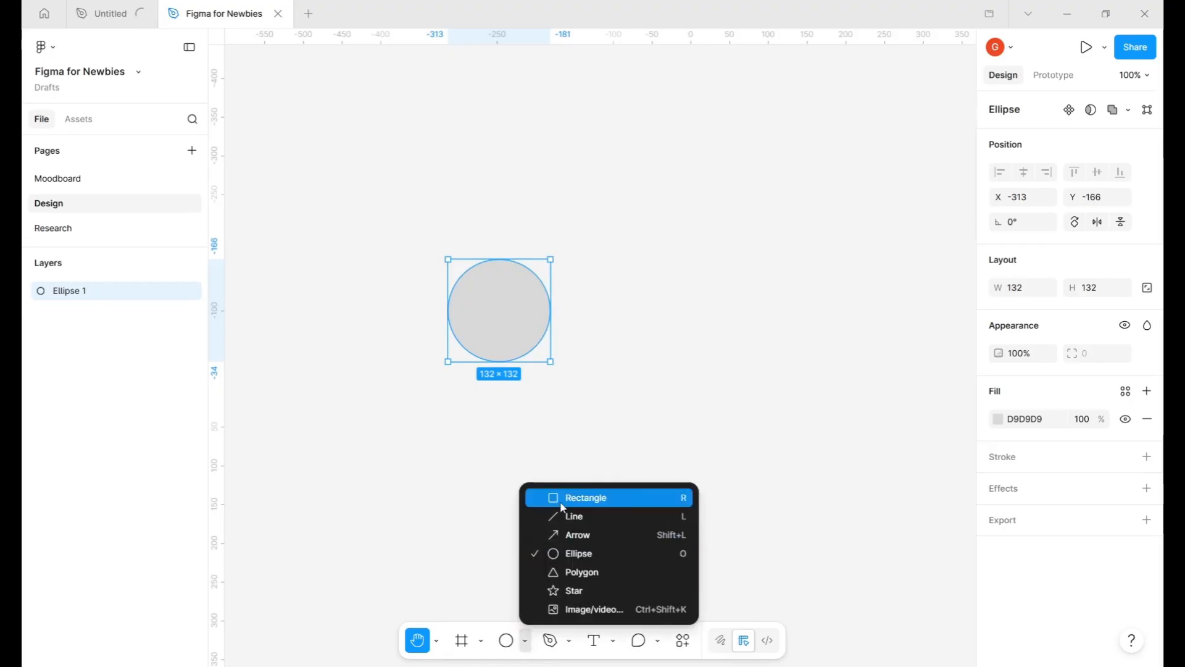
left_click(563, 497)
scroll(720, 363, "right", 10)
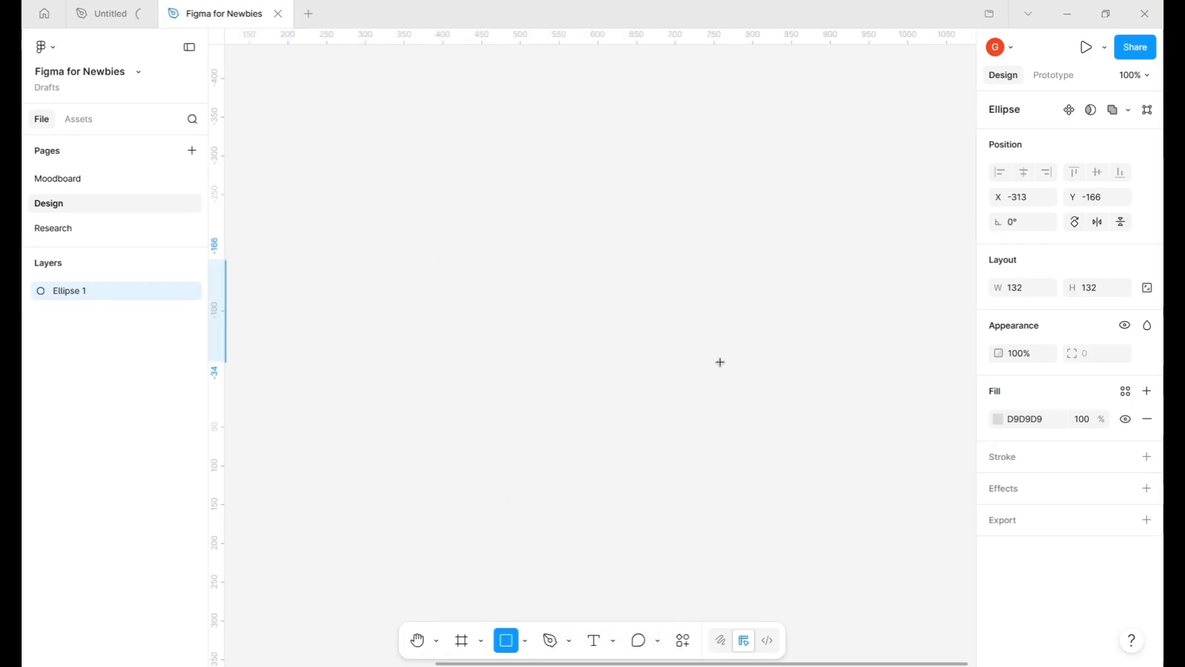
scroll(719, 363, "right", 2)
left_click_drag(508, 231, 704, 436)
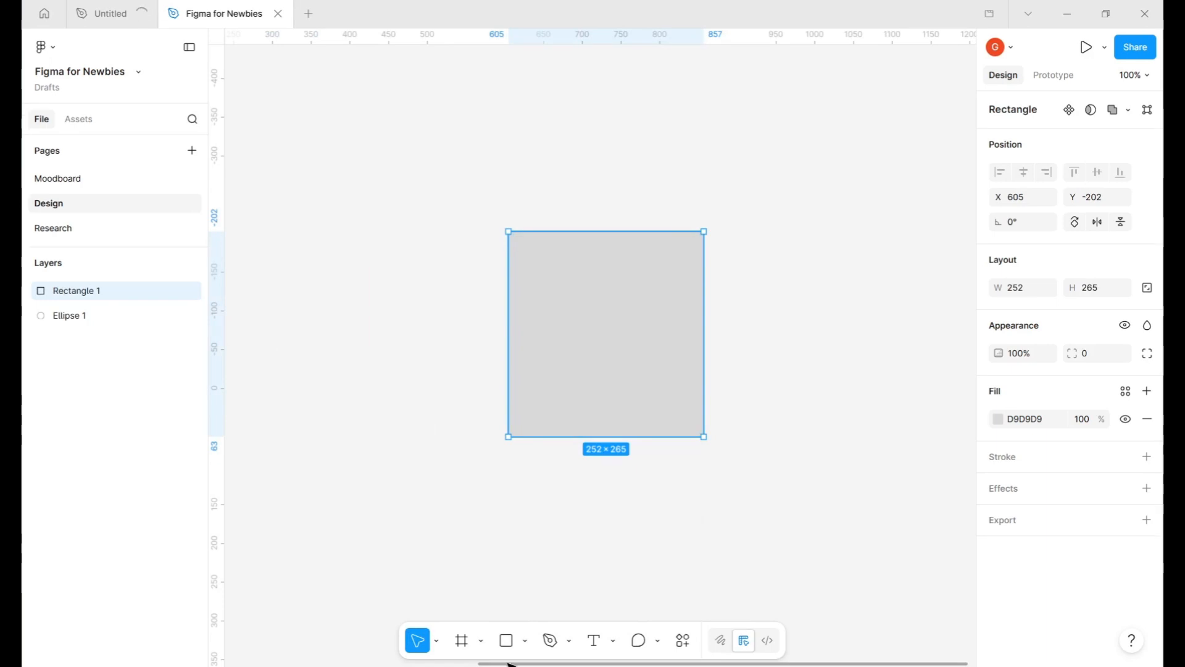
- Pan the canvas between the large rectangle and the circle using the Hand tool
left_click(437, 641)
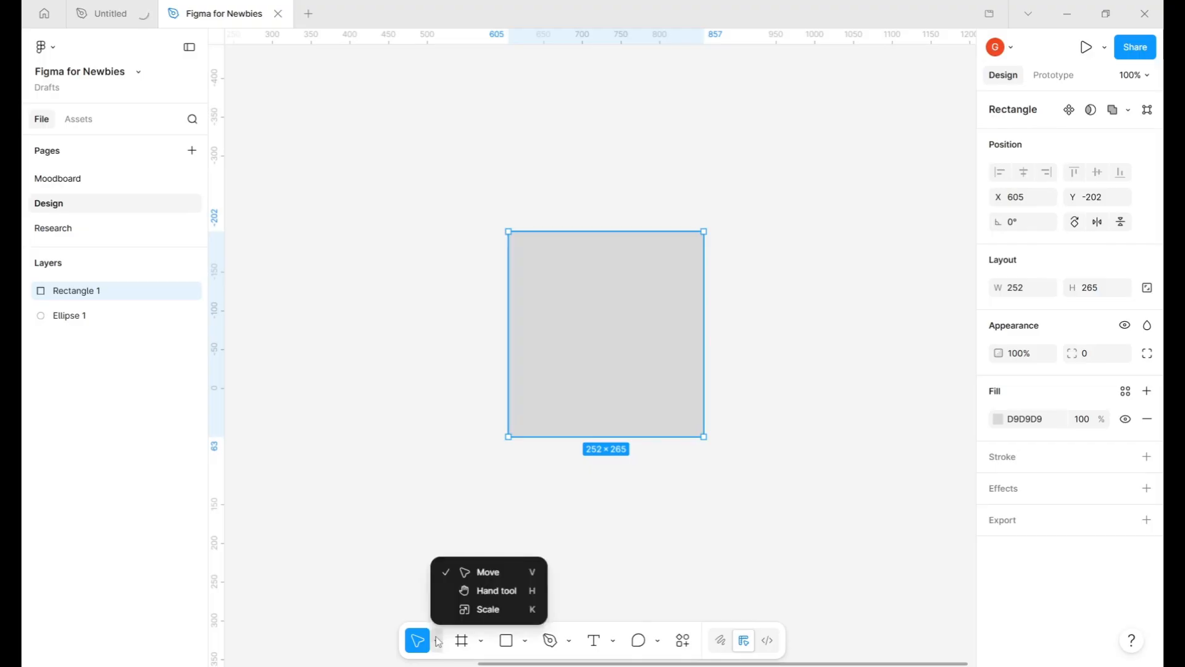
left_click(462, 589)
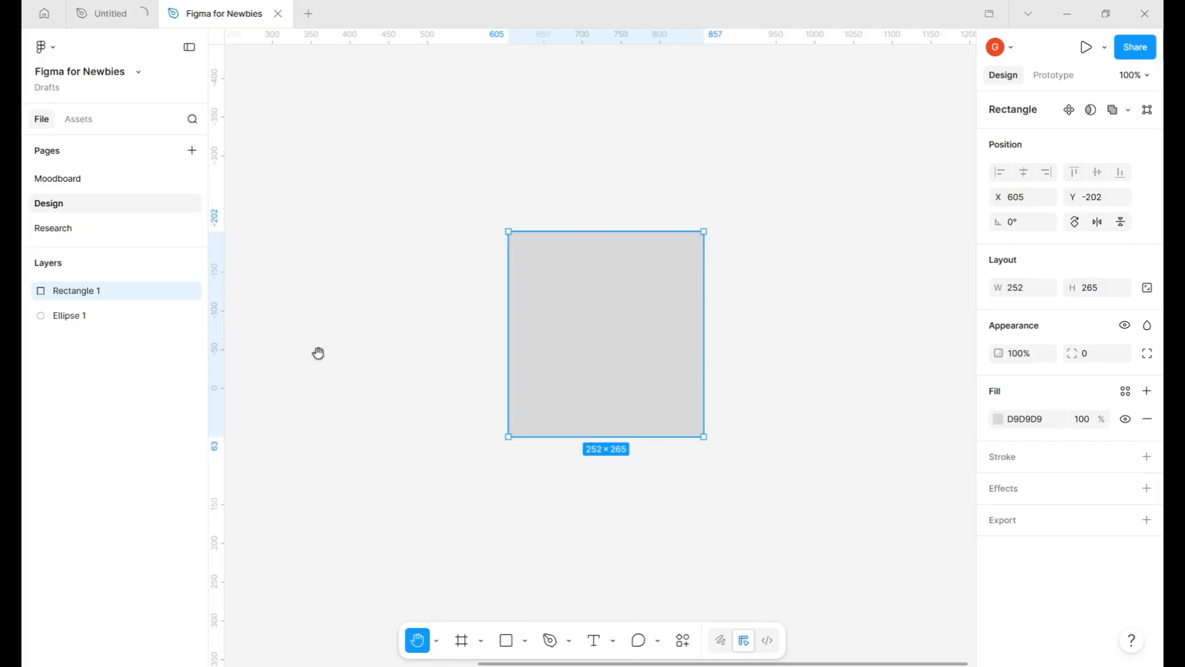
mouse_move(407, 379)
left_mouse_down()
mouse_move(684, 412)
mouse_move(322, 407)
left_mouse_up()
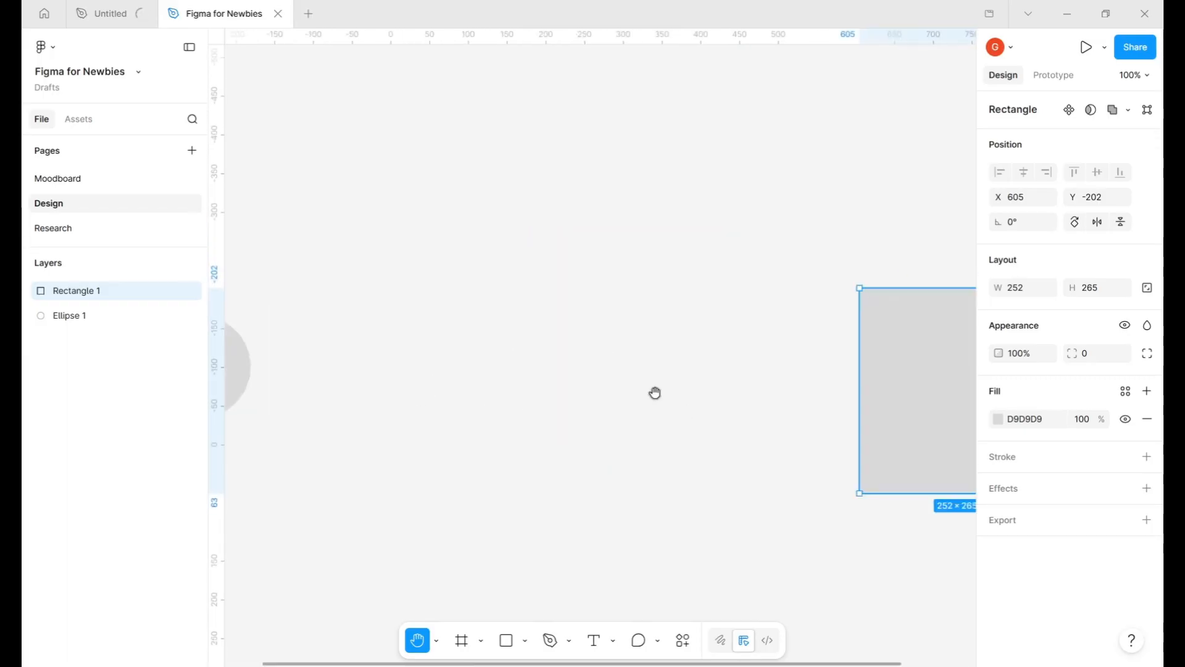
mouse_move(708, 387)
left_mouse_down()
mouse_move(460, 384)
mouse_move(678, 406)
mouse_move(454, 338)
left_mouse_up()
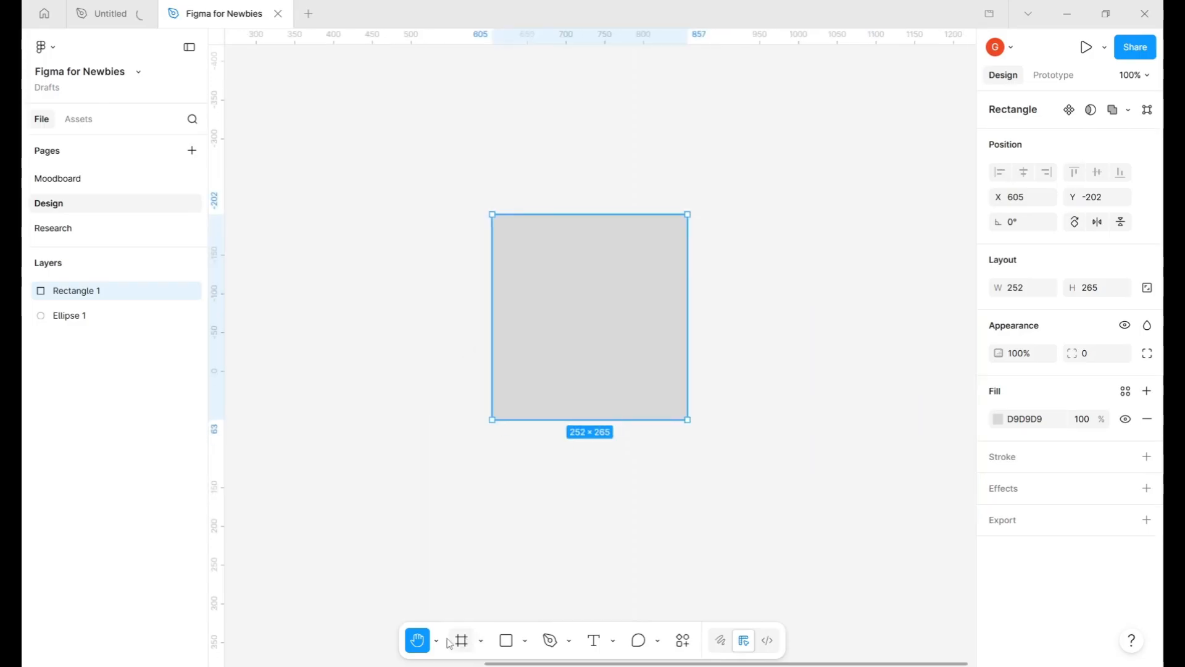
- Use the Scale tool to shrink the rectangle to about 106 × 111 and enlarge it to about 380 × 400
left_click(436, 641)
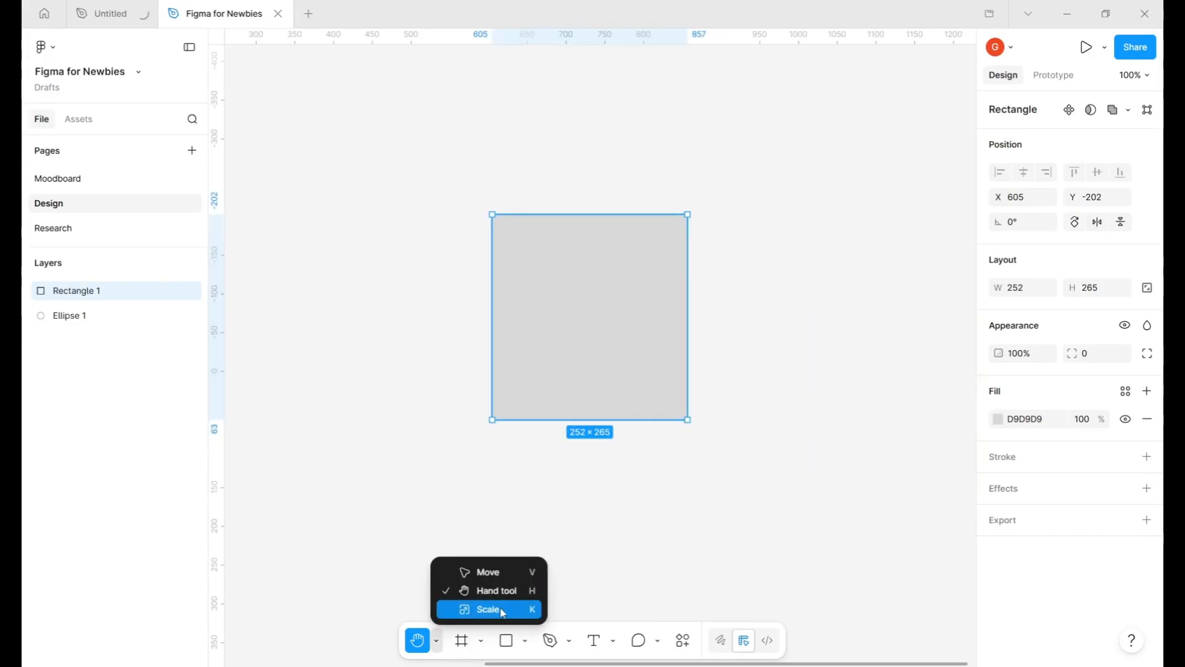
left_click(502, 609)
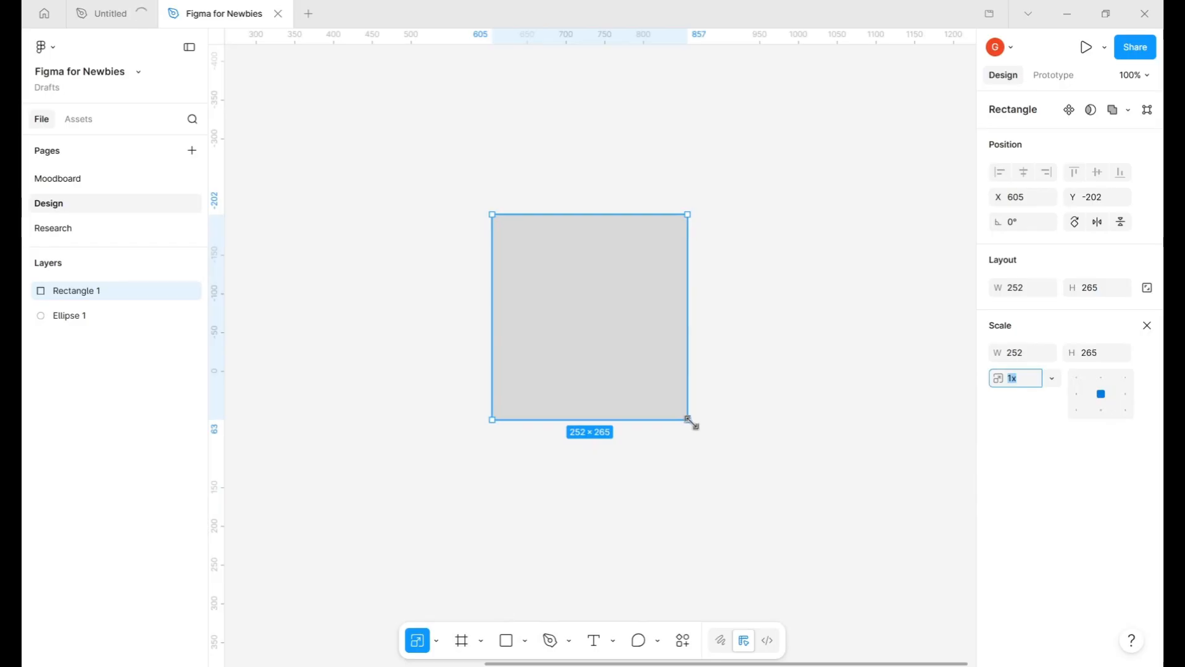
left_click_drag(691, 423, 575, 300)
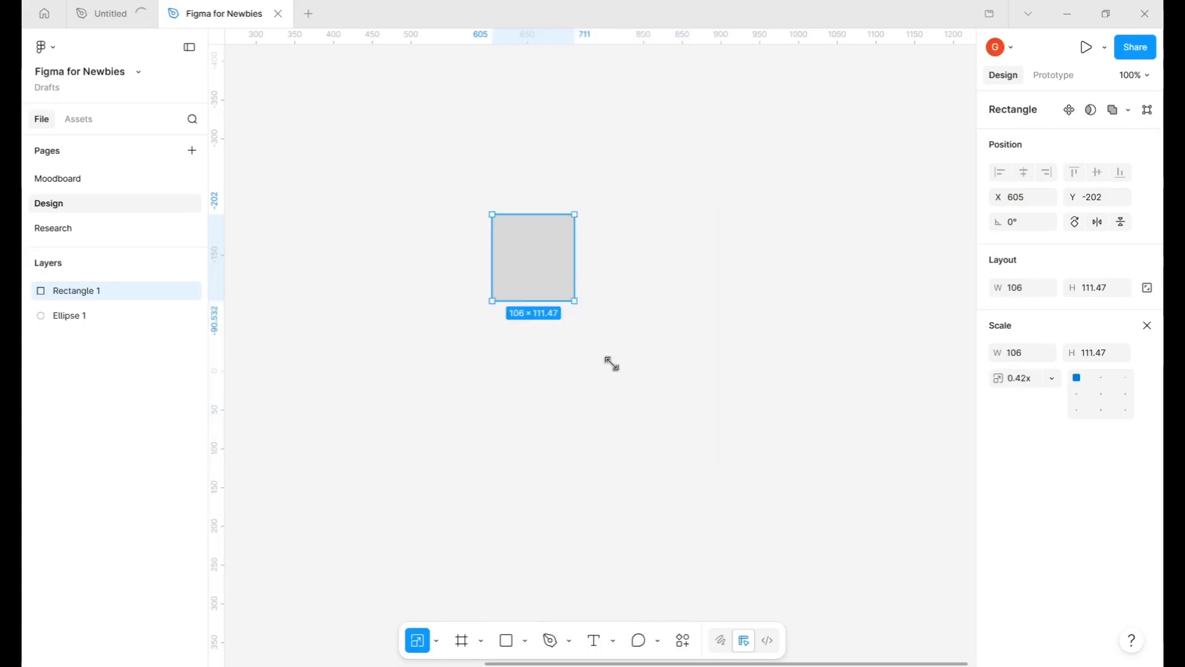
left_click_drag(611, 363, 821, 601)
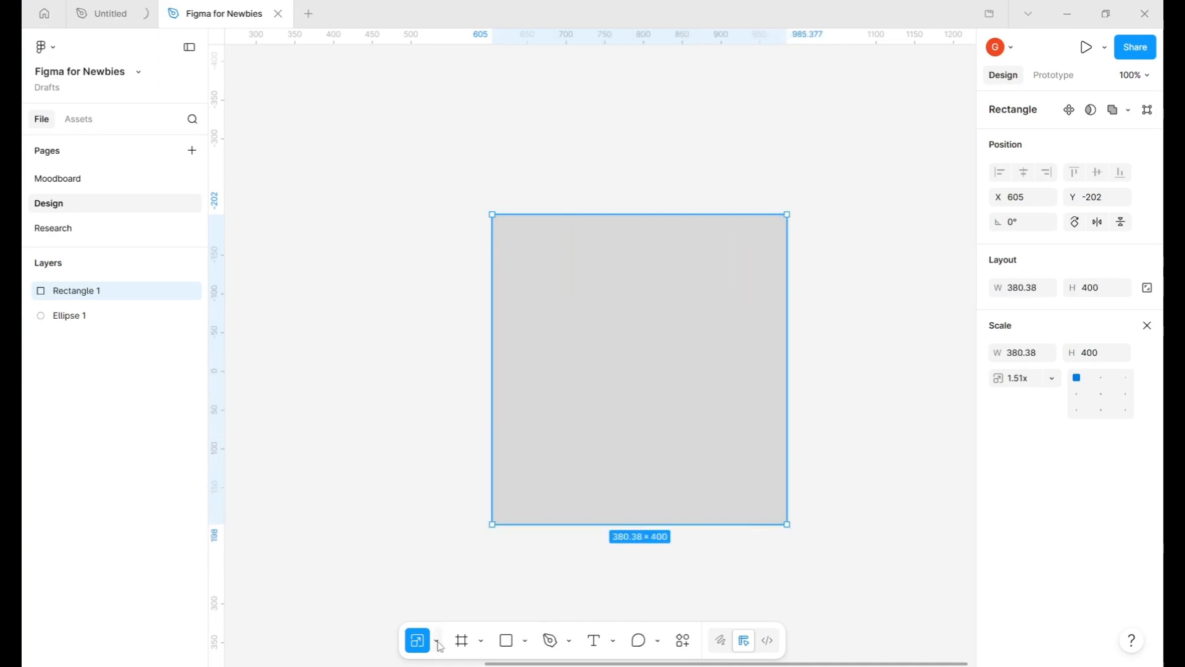
- With the Move tool, reposition the rectangle to about X 442, Y -143 and resize it to about 308 × 324
left_click(436, 640)
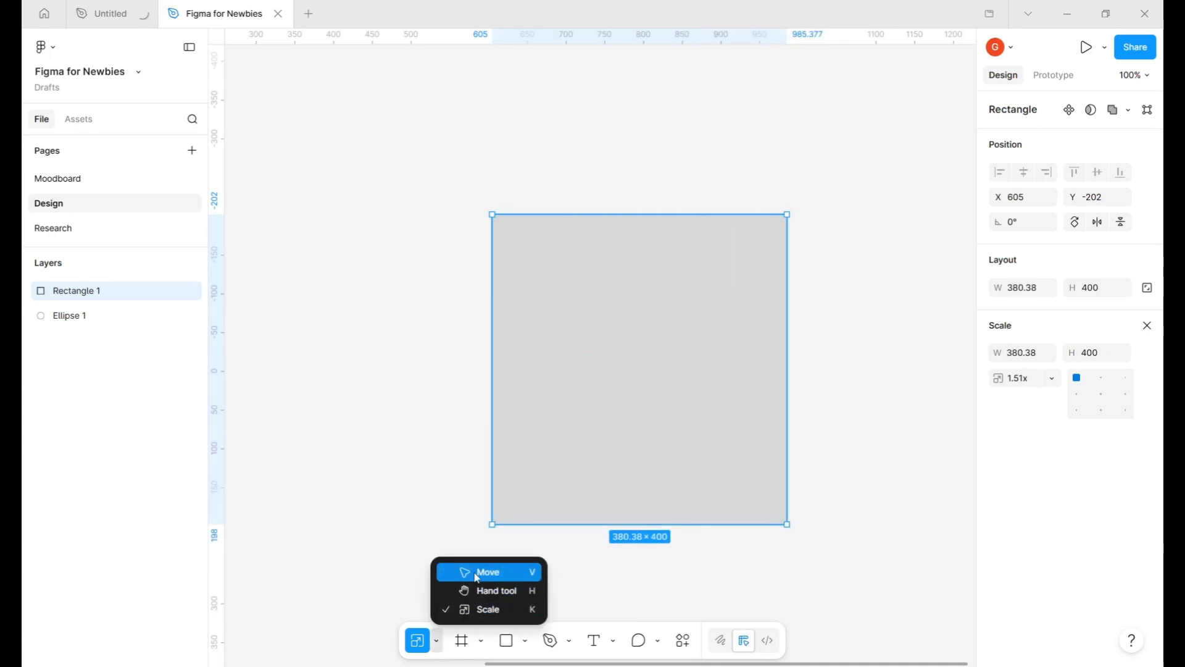
left_click(475, 577)
left_click_drag(704, 424, 576, 469)
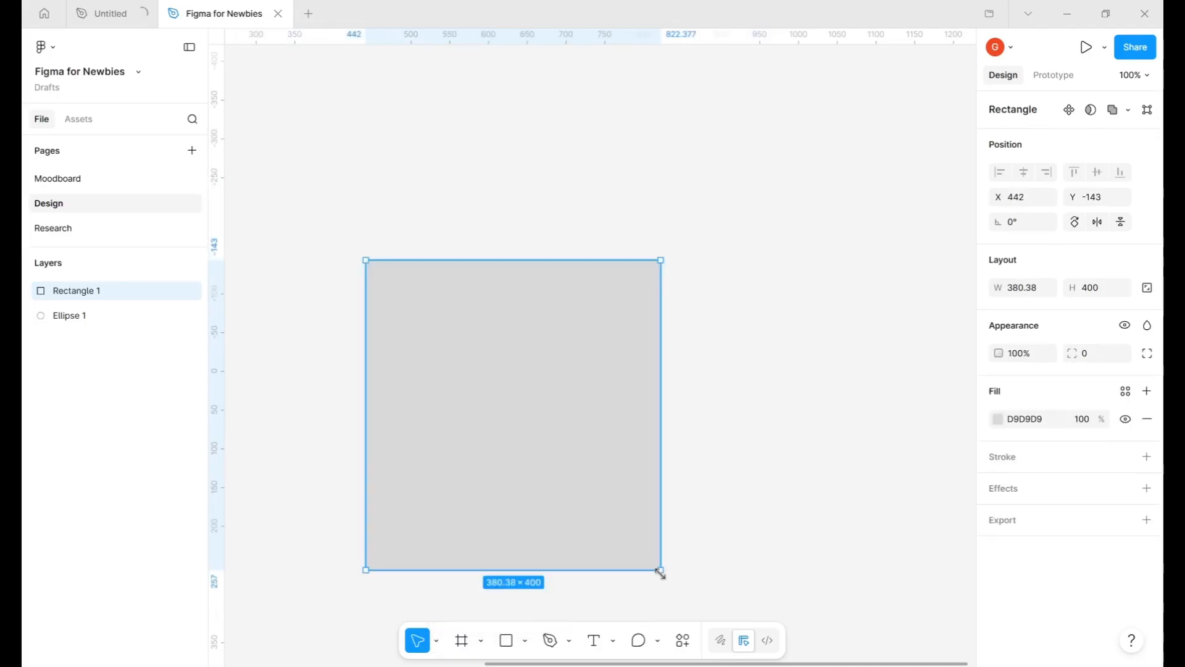
mouse_move(660, 573)
left_mouse_down()
mouse_move(408, 535)
mouse_move(624, 569)
mouse_move(693, 445)
mouse_move(453, 392)
mouse_move(527, 513)
mouse_move(522, 354)
mouse_move(574, 427)
mouse_move(577, 510)
left_mouse_up()
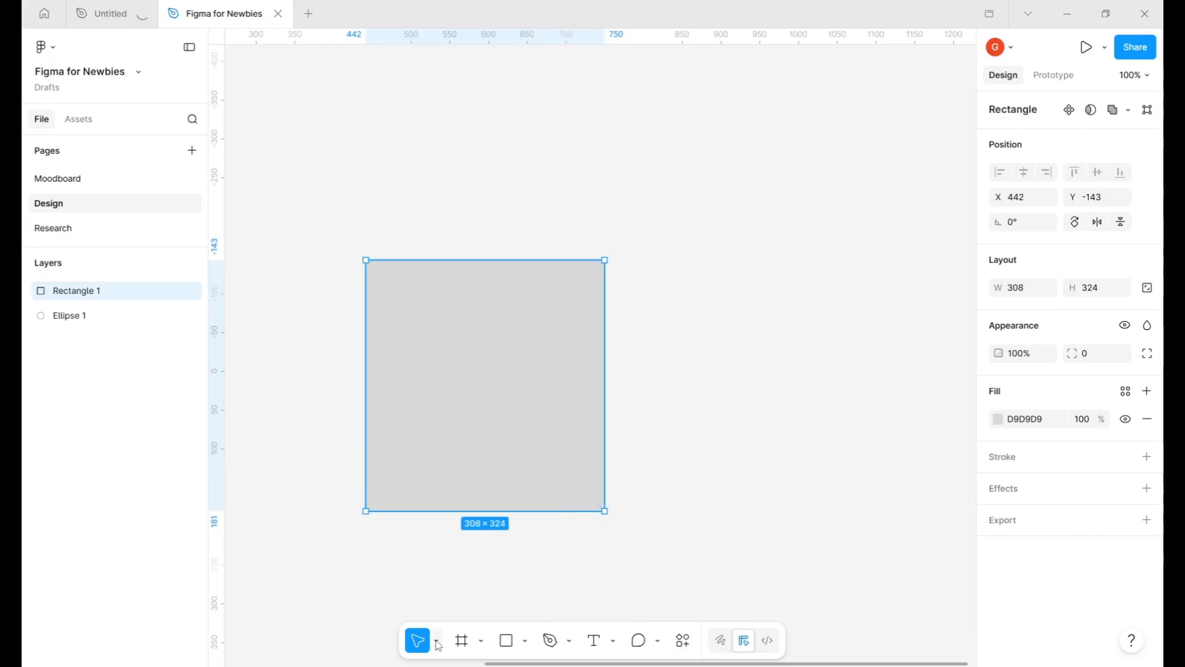
- Move the rectangle up and to the left, to about X 276, Y -405
left_click(437, 641)
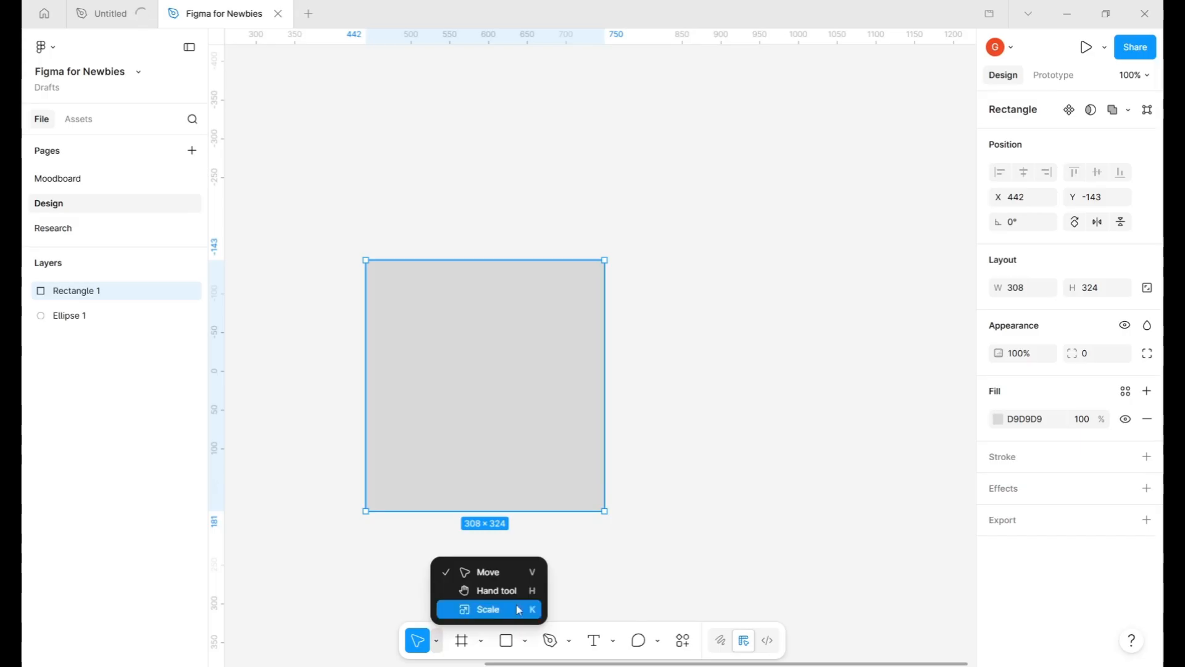
left_click(618, 575)
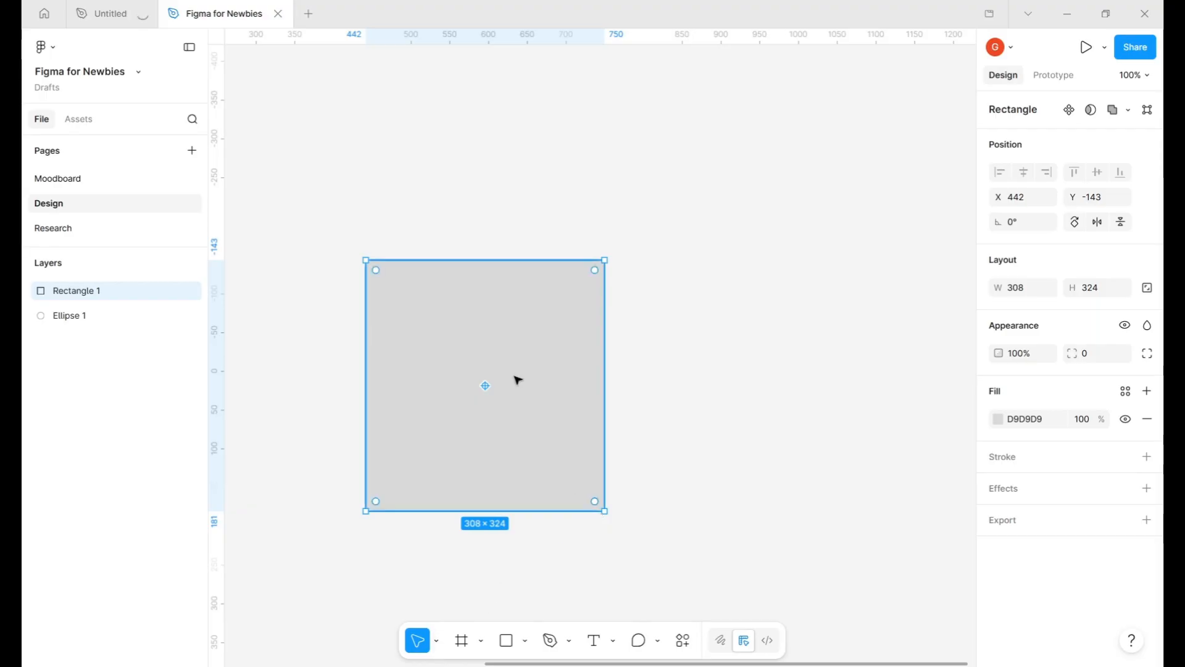
left_click_drag(502, 325, 387, 197)
left_click_drag(381, 241, 369, 226)
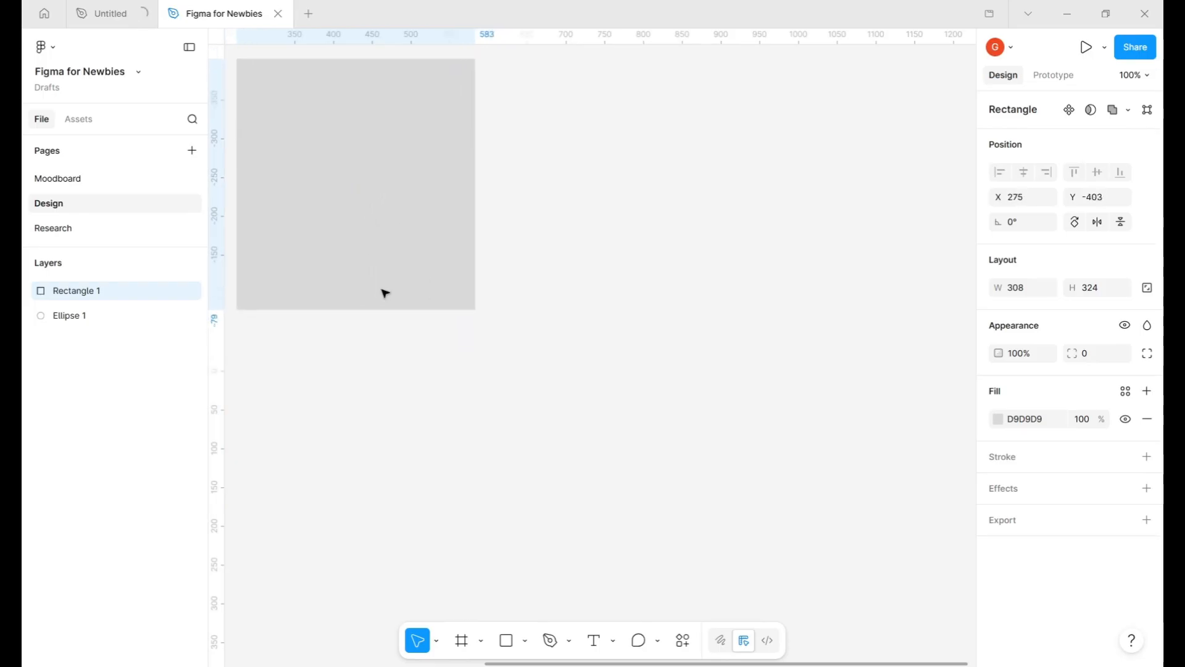
- Add a phone frame to the Design page using the iPhone 17 preset (402 × 874)
left_click(462, 641)
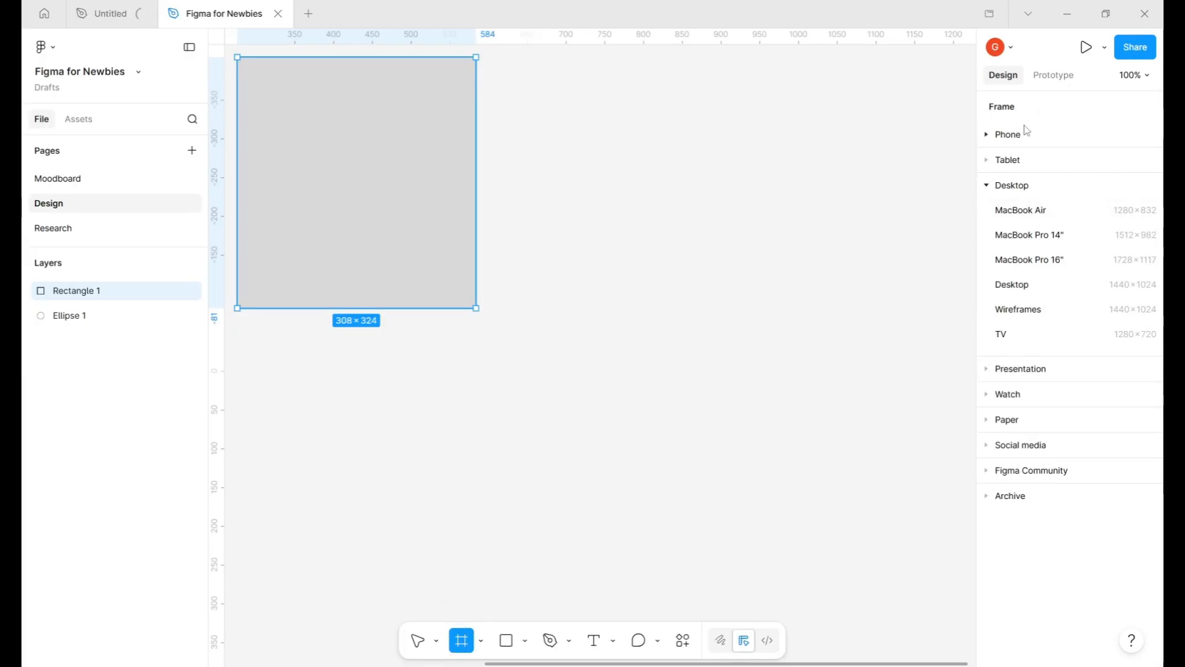
left_click(992, 134)
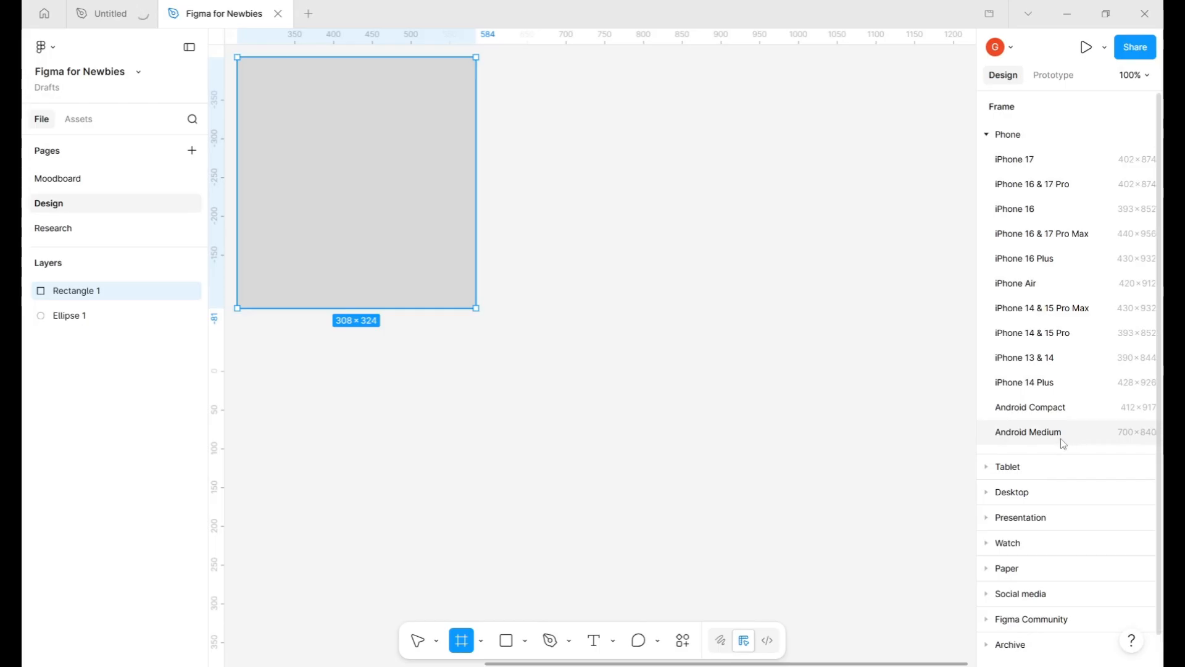
left_click(1039, 163)
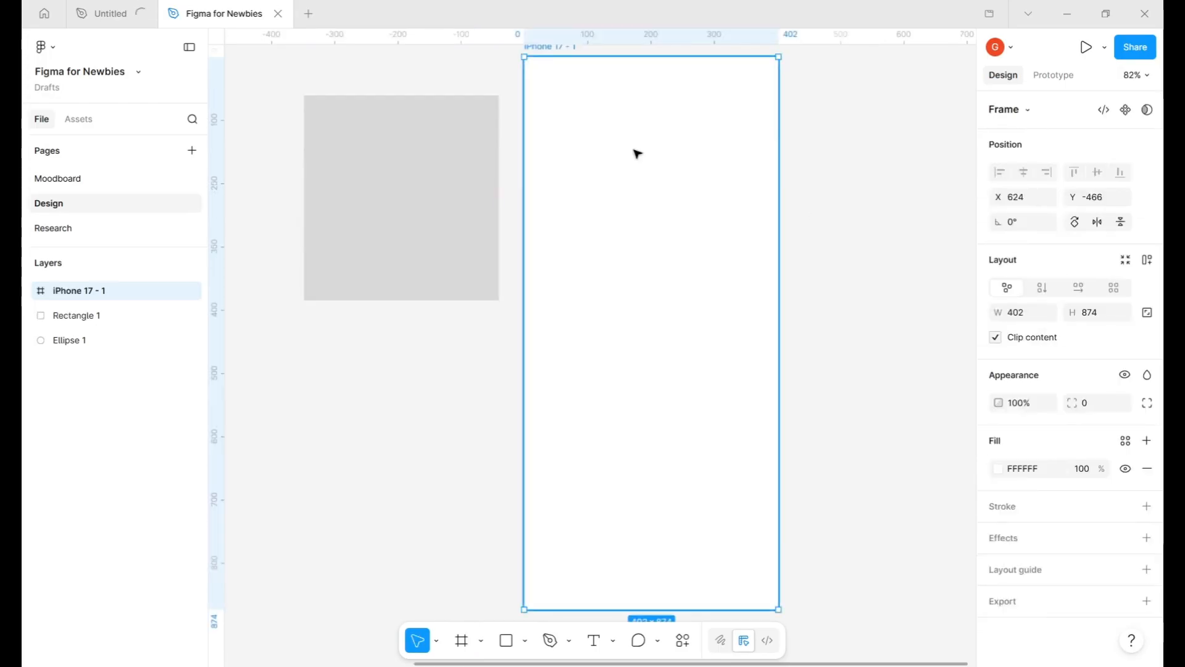
scroll(638, 154, "down", 3)
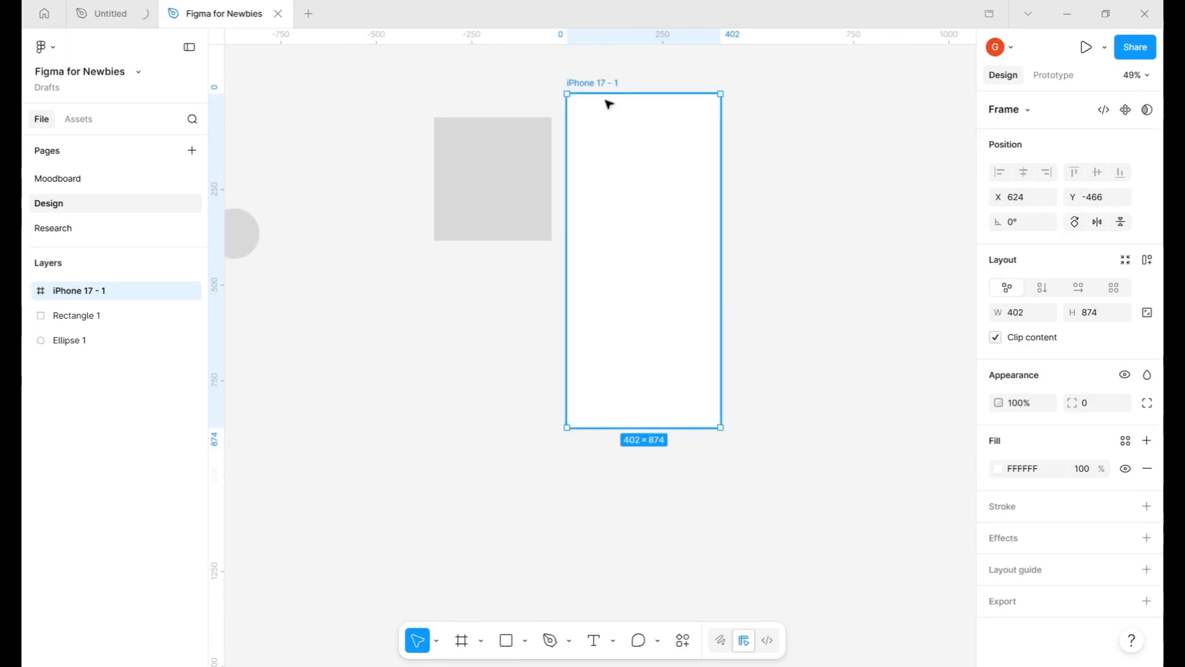
- Add a tablet frame beside the iPhone frame using the iPad Pro 11" preset (834 × 1194)
left_click(463, 650)
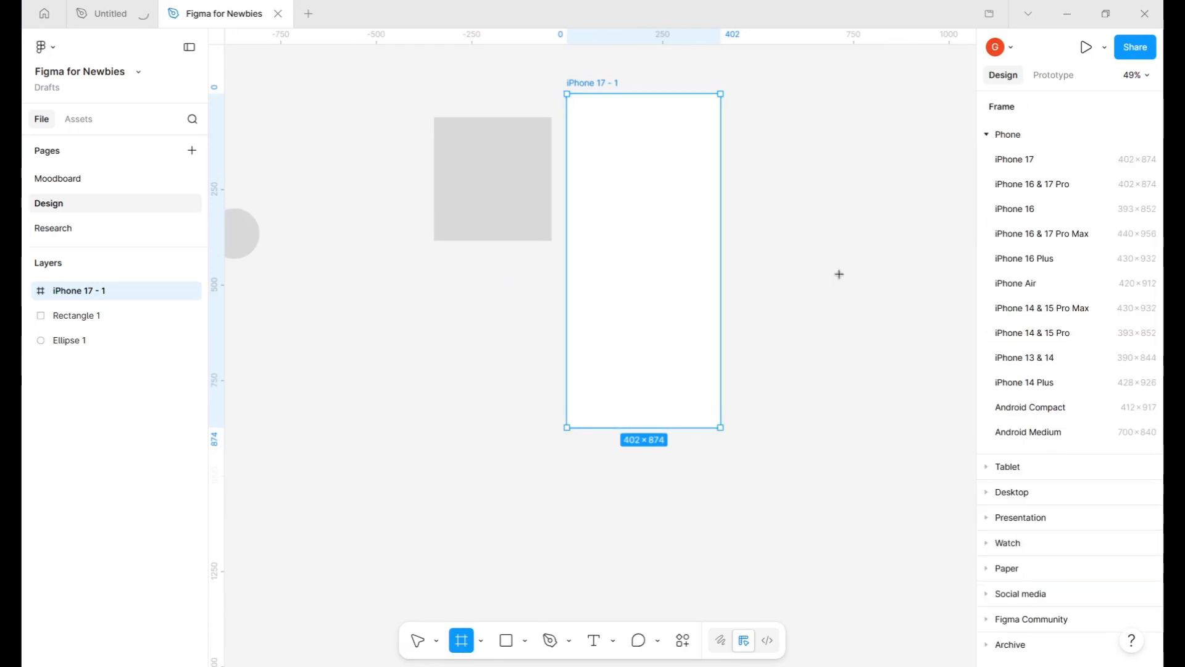
left_click(1021, 138)
left_click(1008, 162)
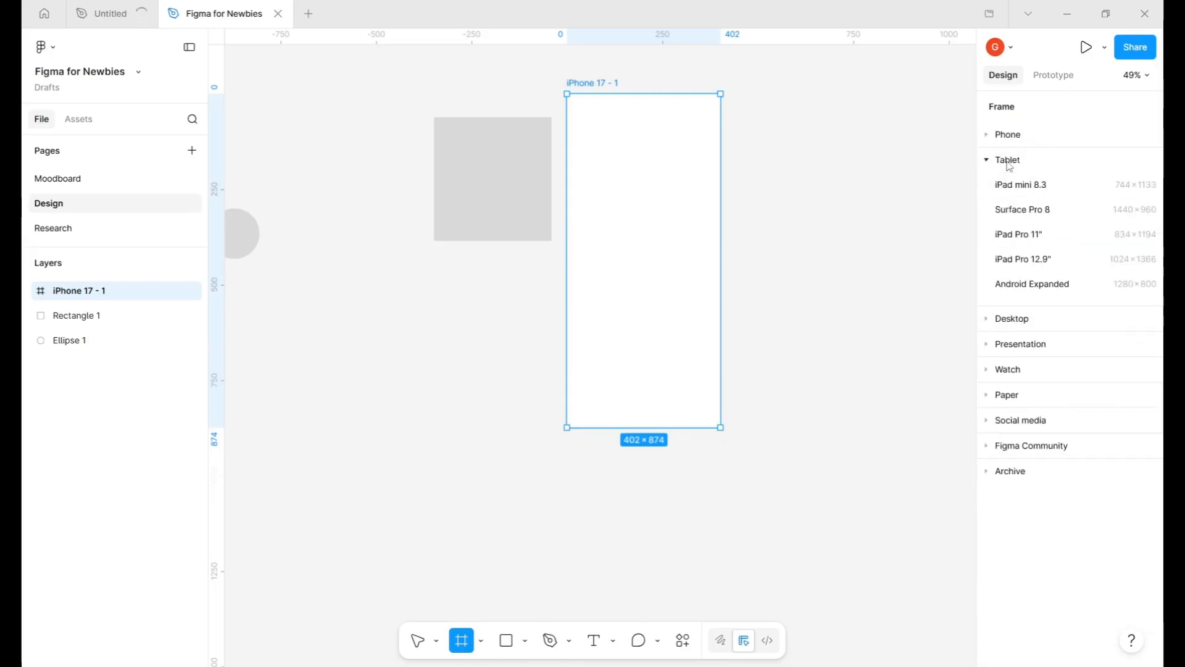
left_click(1020, 242)
left_click_drag(715, 134, 714, 114)
scroll(715, 114, "right", 5)
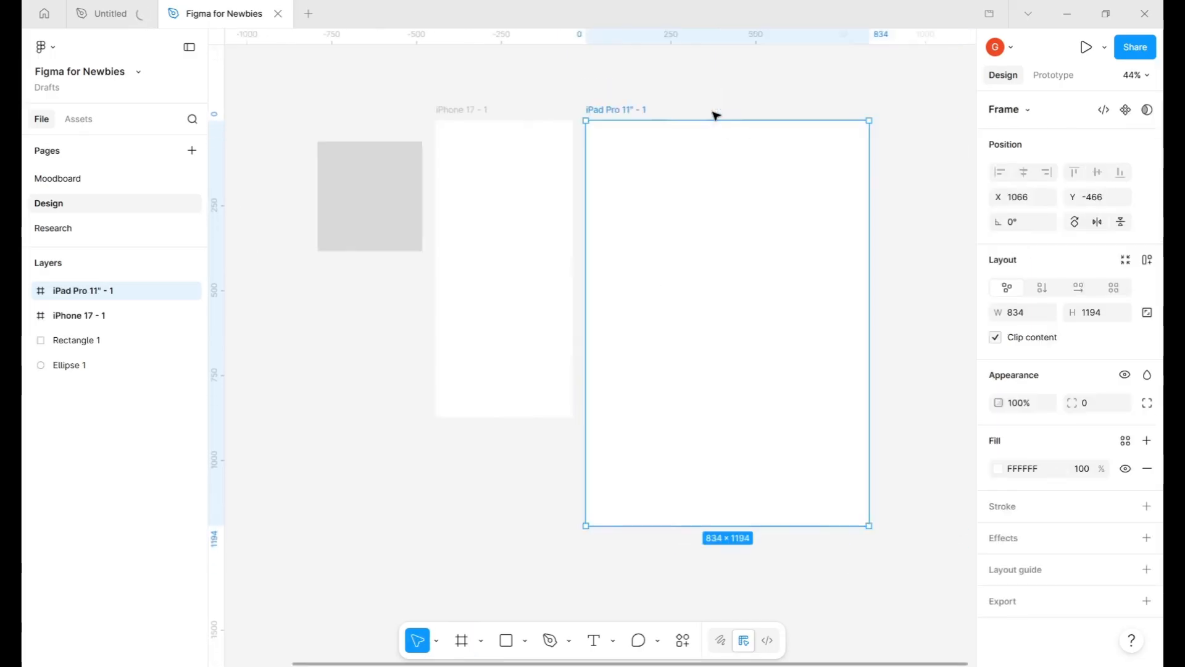
- Add a MacBook Air frame (1280 × 832) beside the iPad frame and move it up to about Y -424
left_click(463, 642)
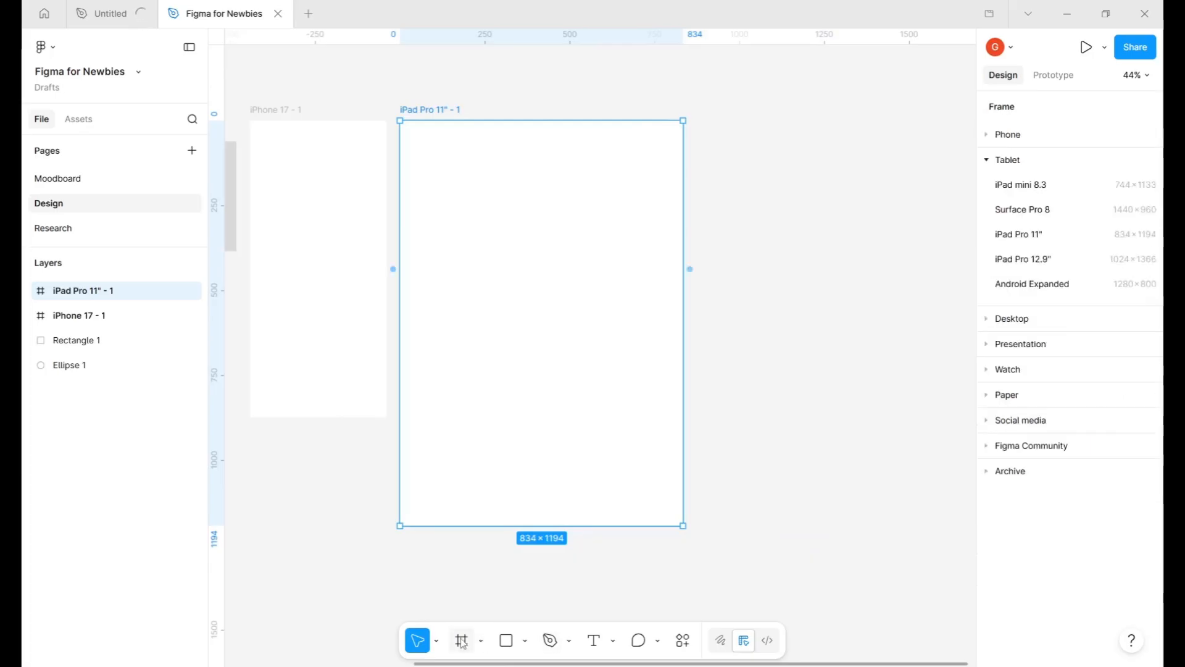
left_click(990, 317)
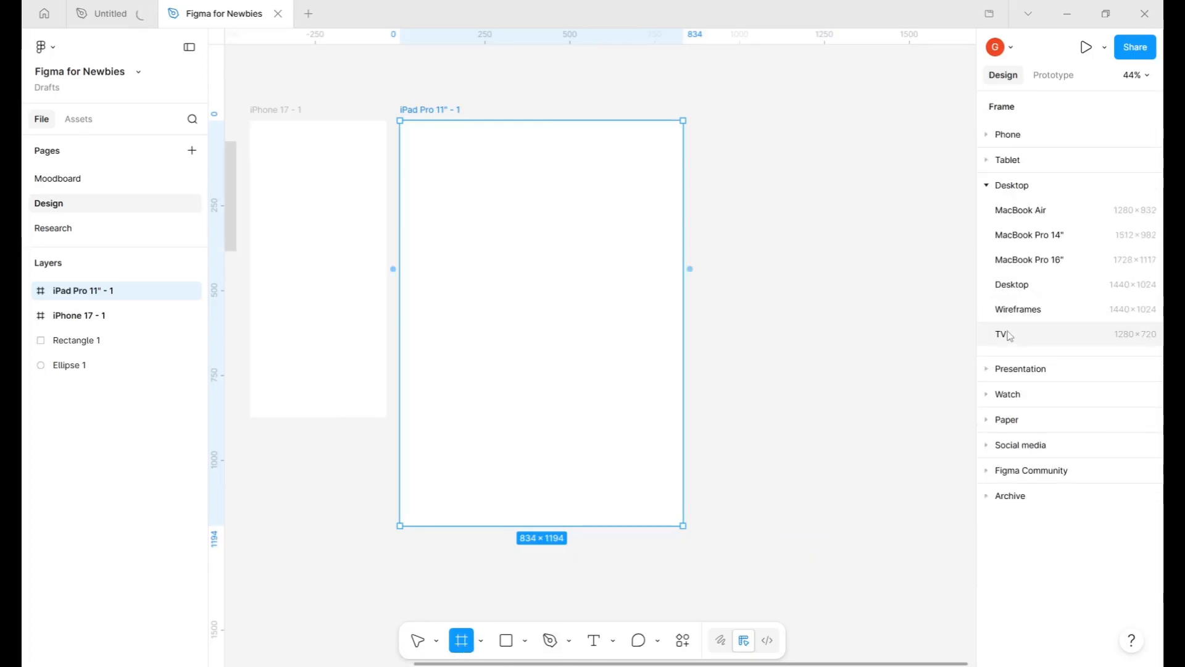
left_click(1062, 212)
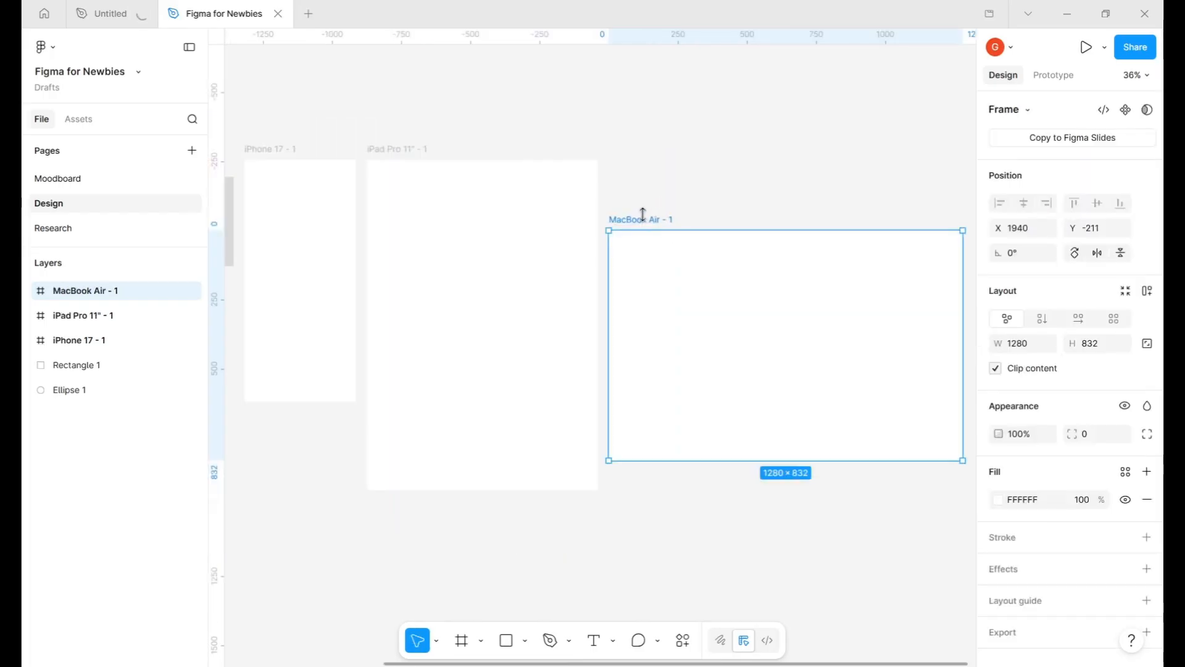
left_click_drag(643, 214, 640, 159)
key("ctrl+z")
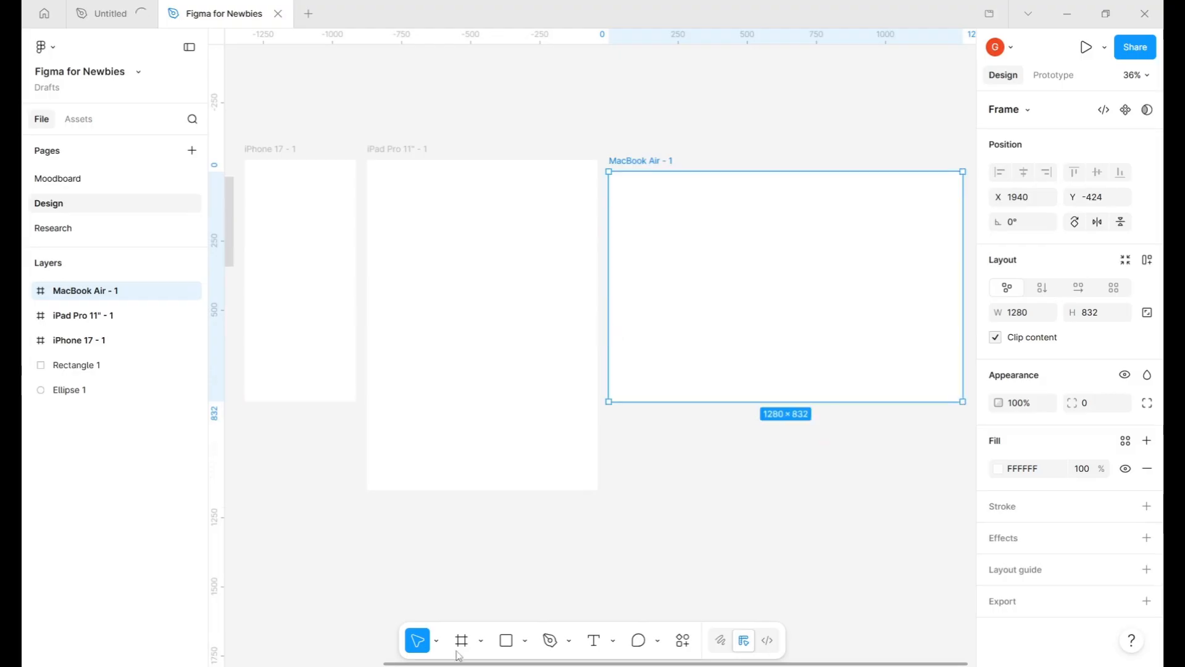
- Add a TV frame (1280 × 720) and align its top with the MacBook Air frame, at about X 3293, Y -424
left_click(481, 641)
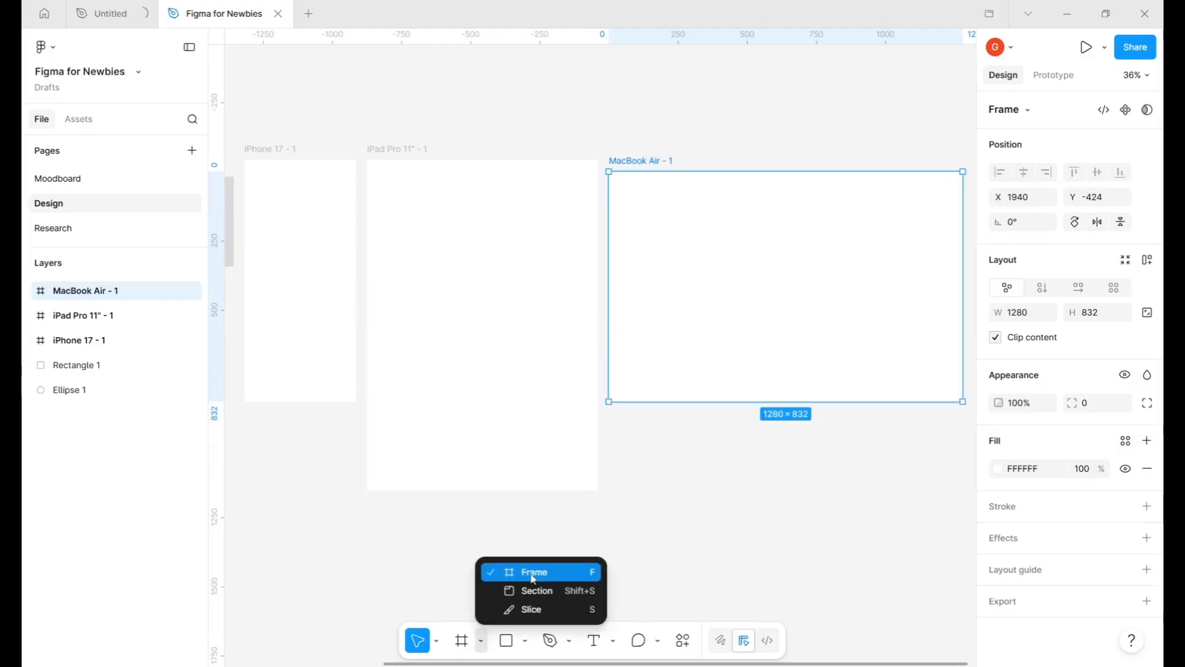
left_click(532, 573)
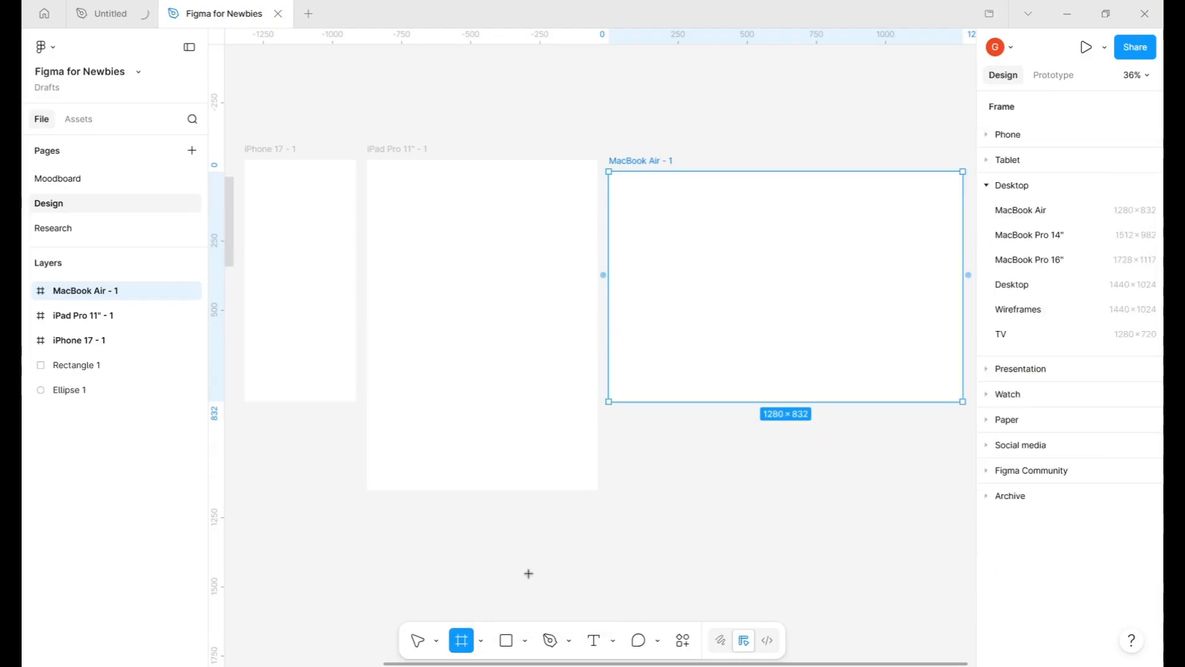
left_click(1070, 341)
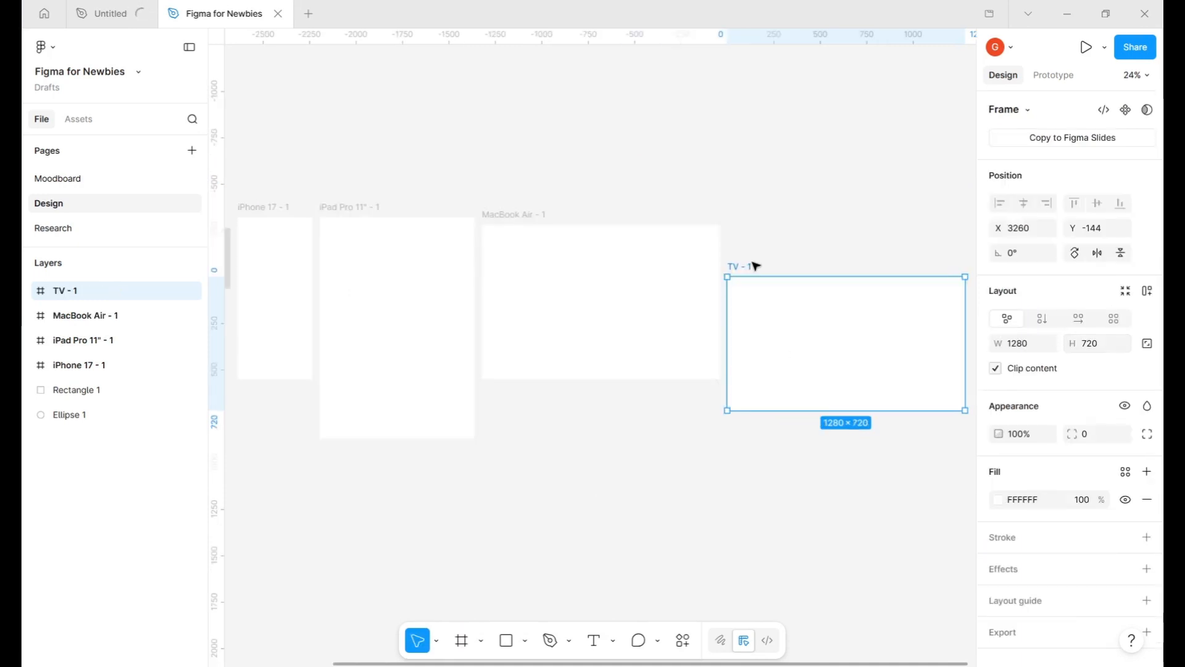
left_click_drag(737, 287, 743, 235)
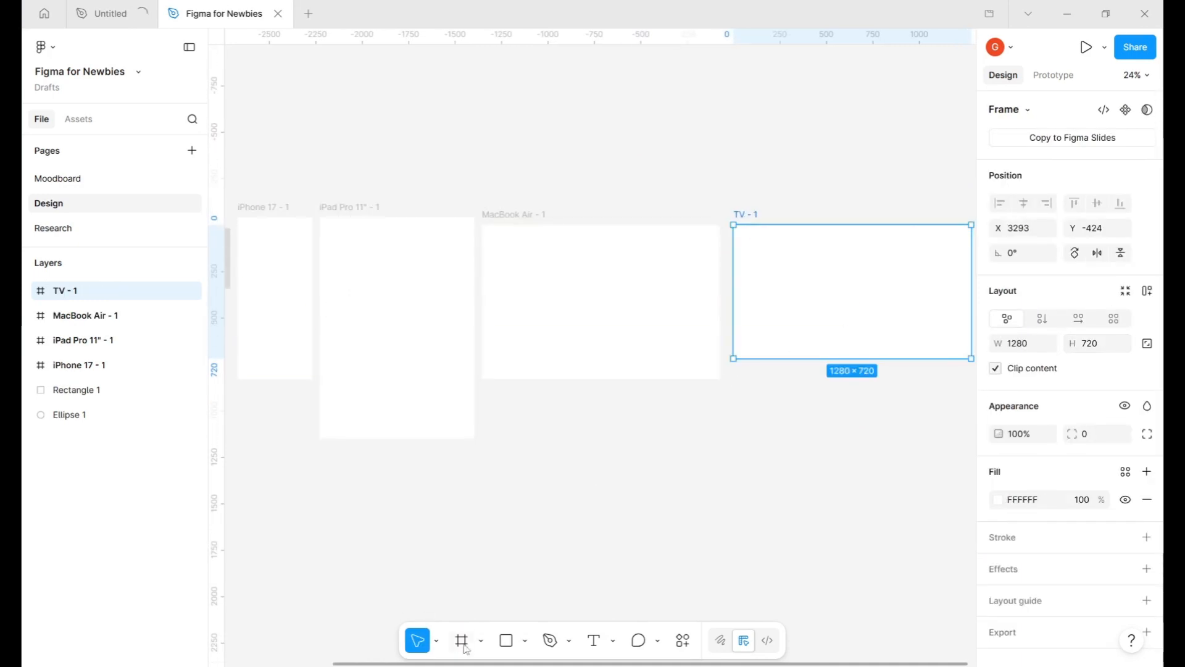
- Browse the Presentation, Watch, Paper and Social media frame presets, and view the empty canvas beyond the TV frame
left_click(462, 649)
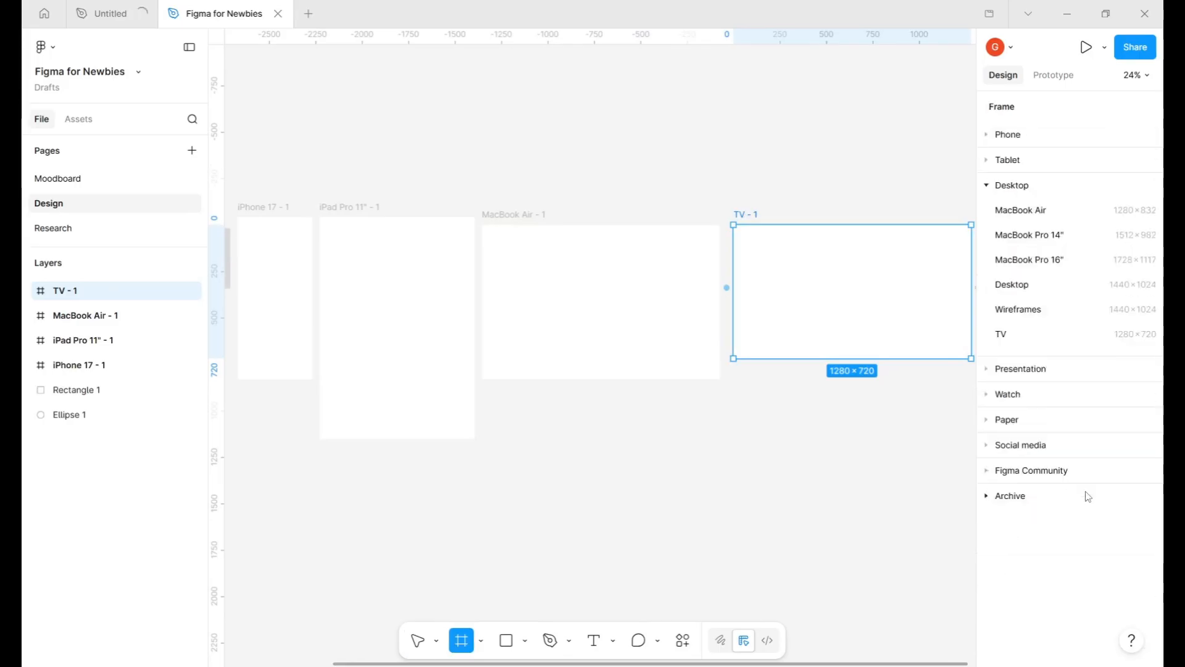
left_click(1024, 368)
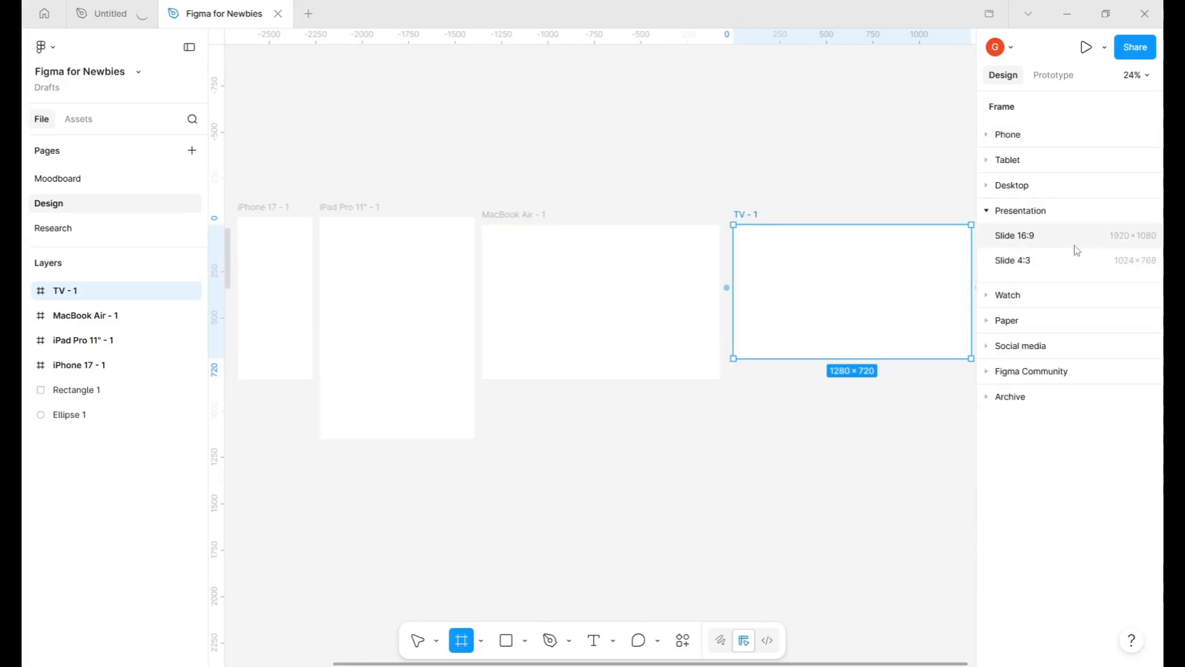
left_click(1052, 295)
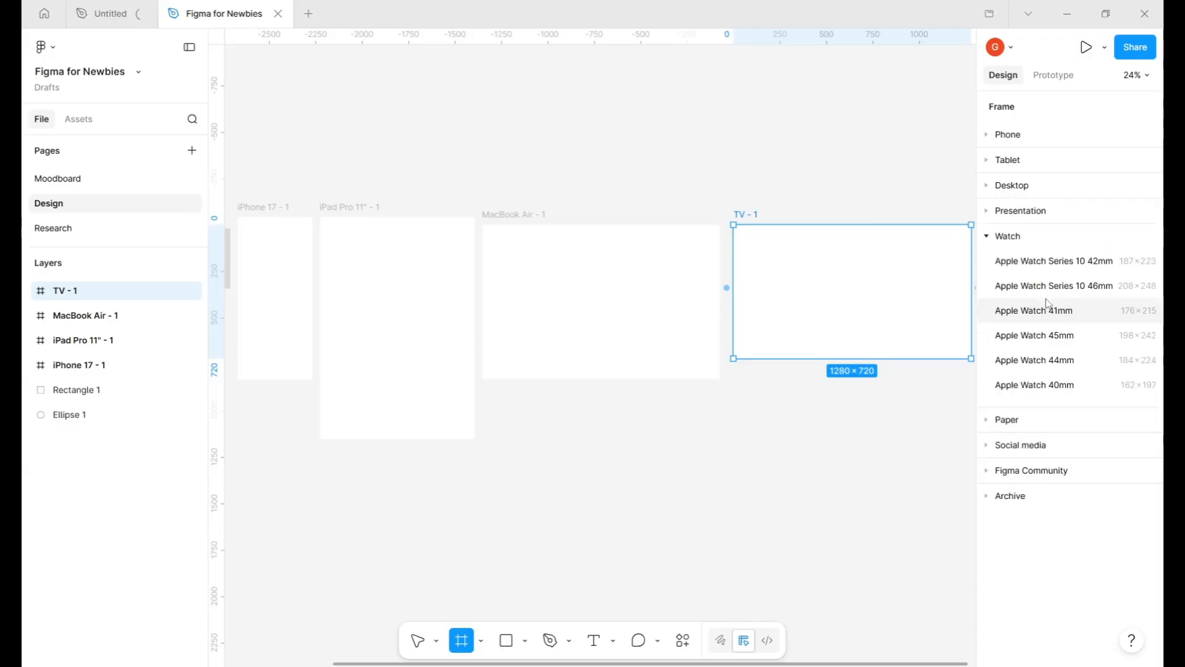
left_click(1054, 241)
left_click(1028, 265)
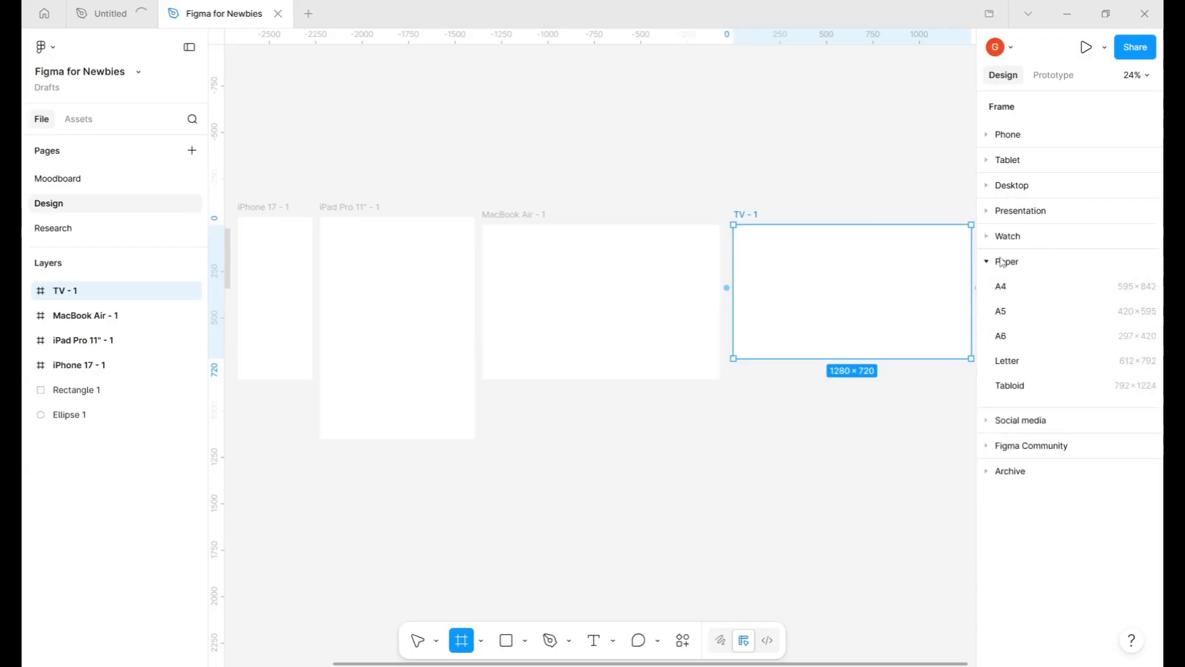
left_click(1001, 261)
left_click(1011, 294)
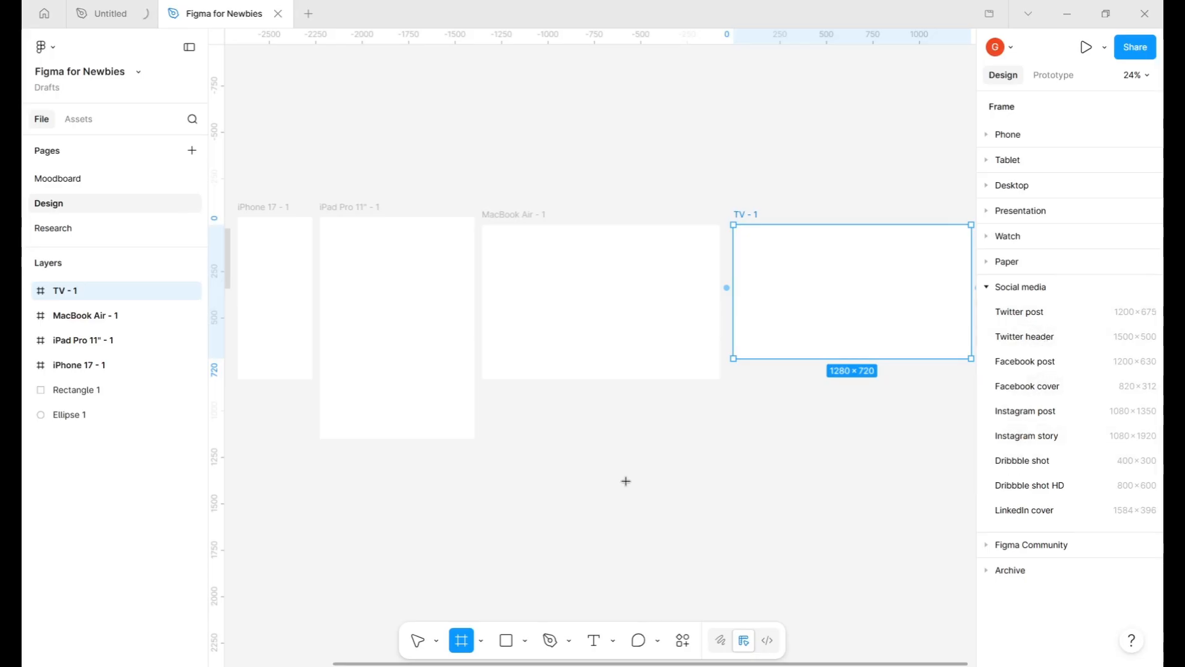
scroll(623, 441, "right", 10)
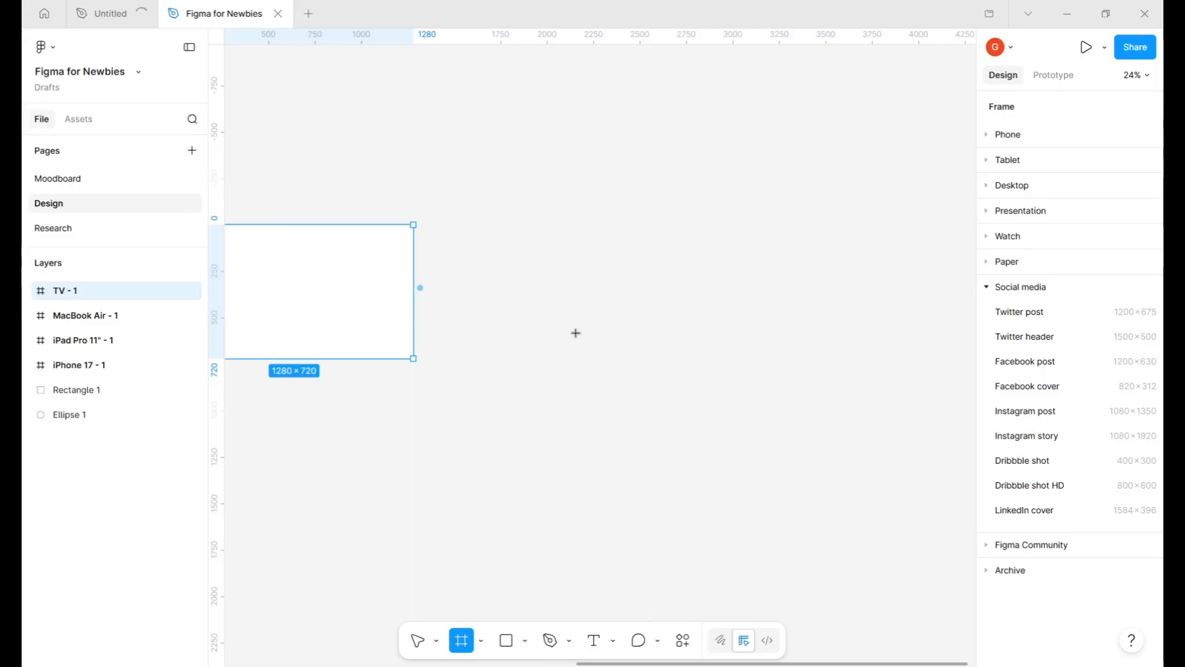
- Draw a custom frame about 338 × 588 beside the TV frame and show the Phone frame presets
left_click_drag(570, 213, 637, 322)
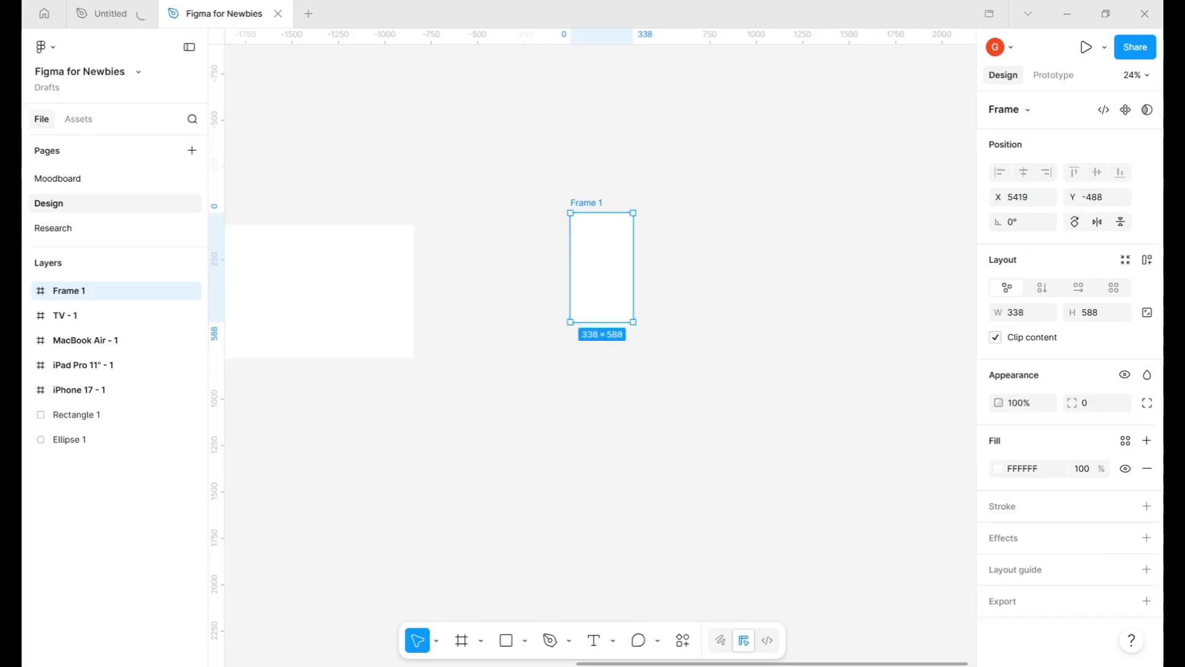
left_click(464, 643)
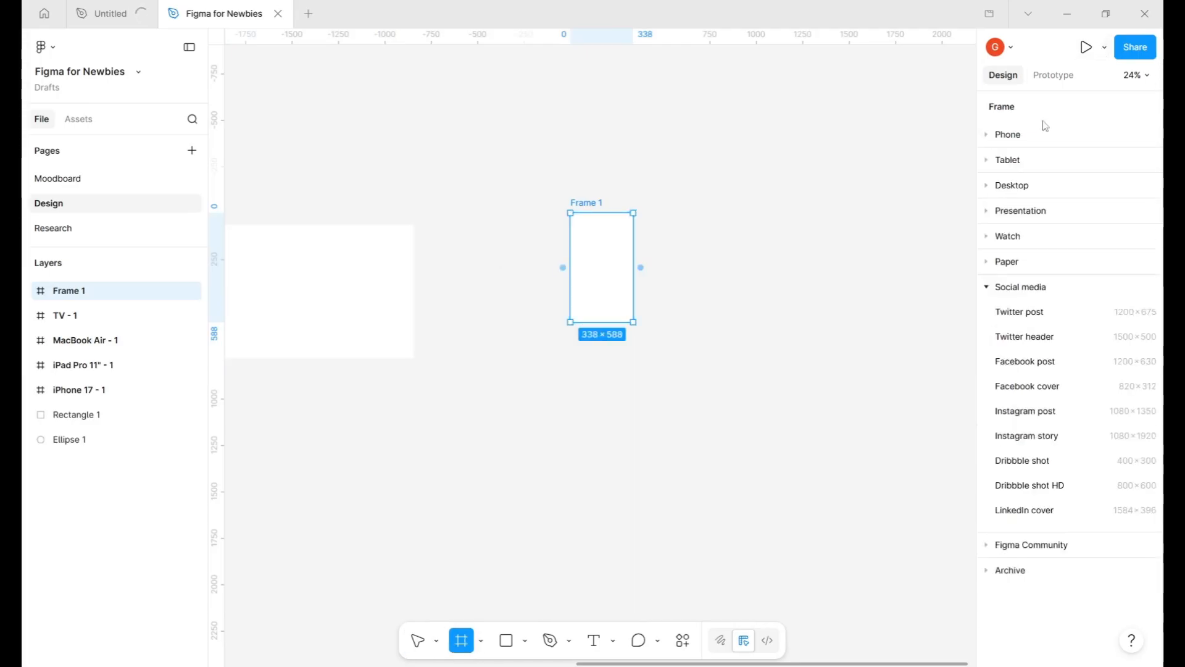
left_click(1024, 132)
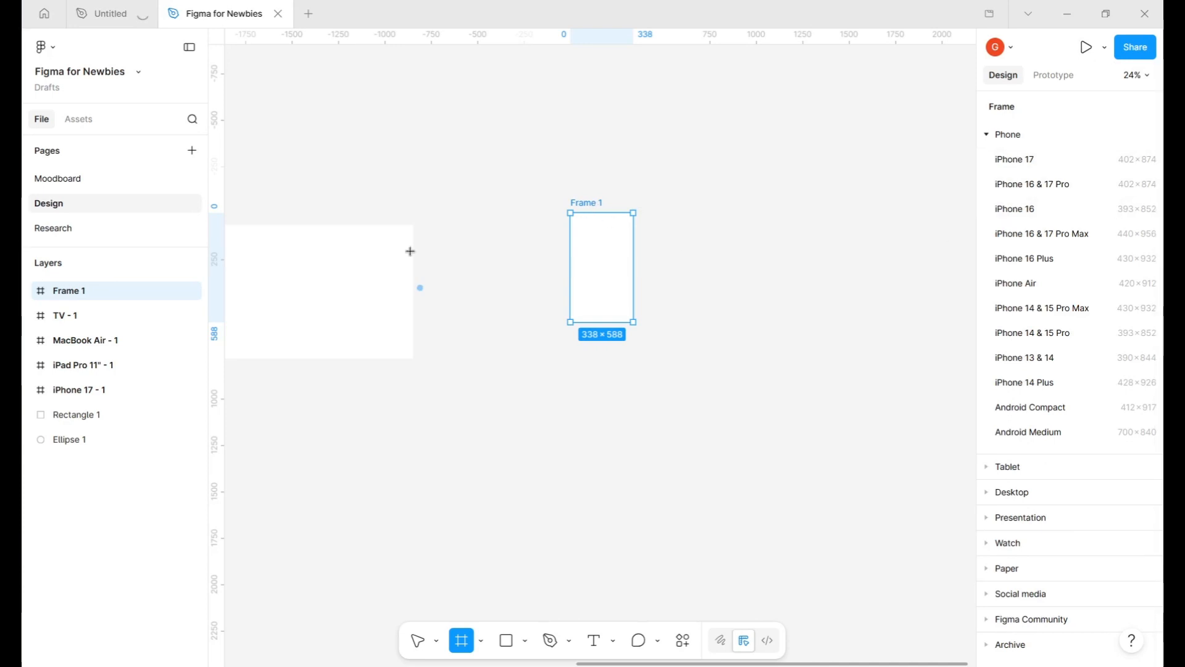
- Select the iPhone 17 frame beside the iPad Pro frame and open its preview
scroll(410, 247, "left", 10)
scroll(411, 248, "left", 7)
key("v")
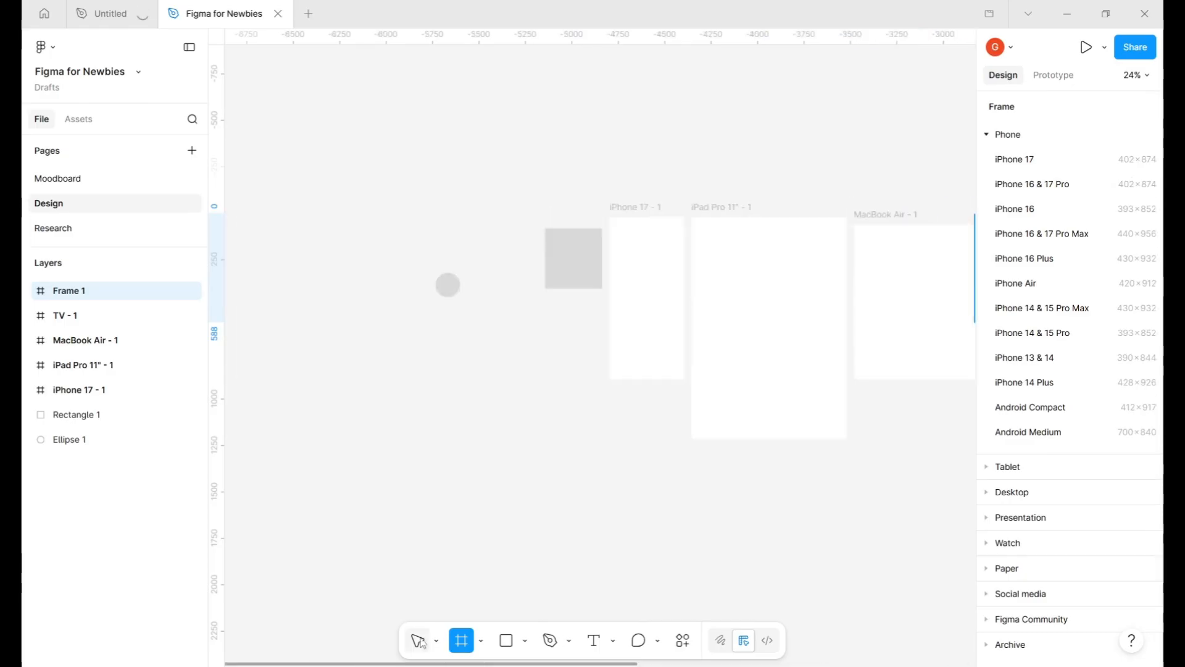
left_click(630, 208)
left_click(631, 208)
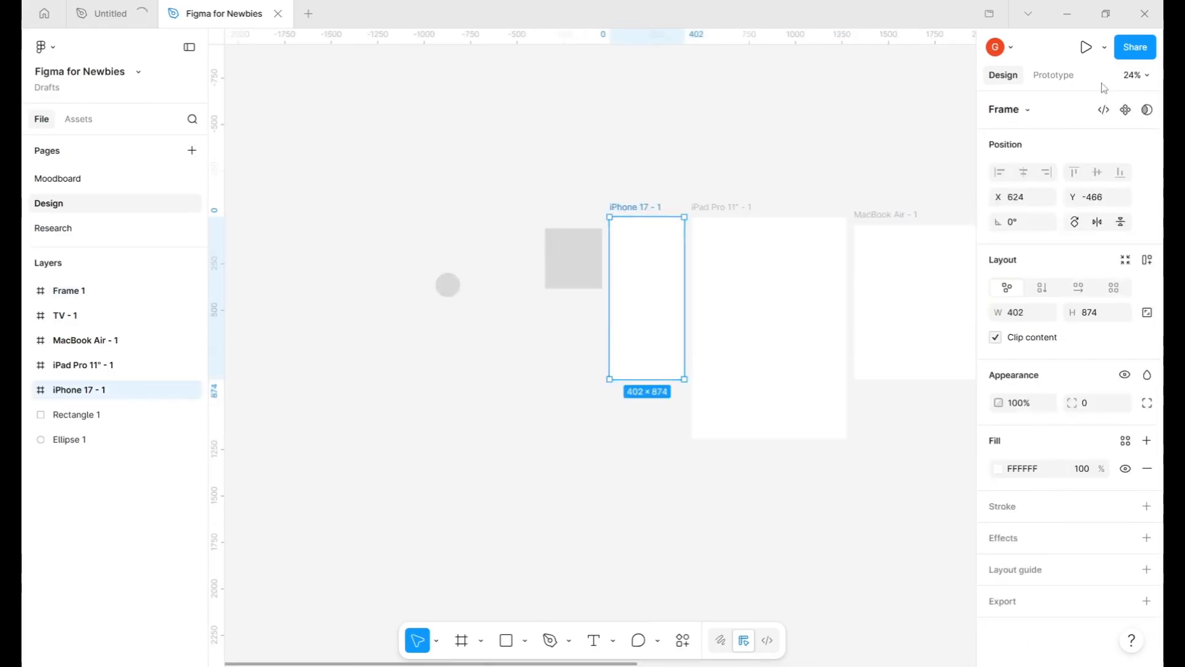
left_click(1105, 49)
left_click(1066, 95)
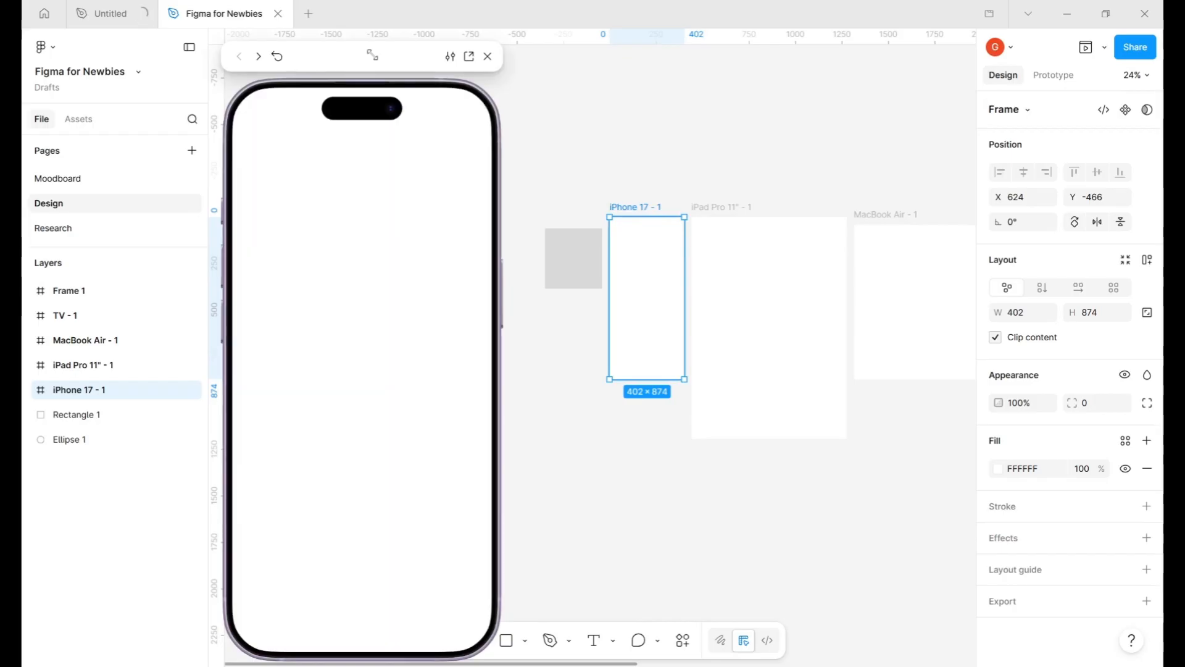
- Draw a rectangle in the middle of the iPhone 17 frame and remove the loose grey square beside that frame
key("r")
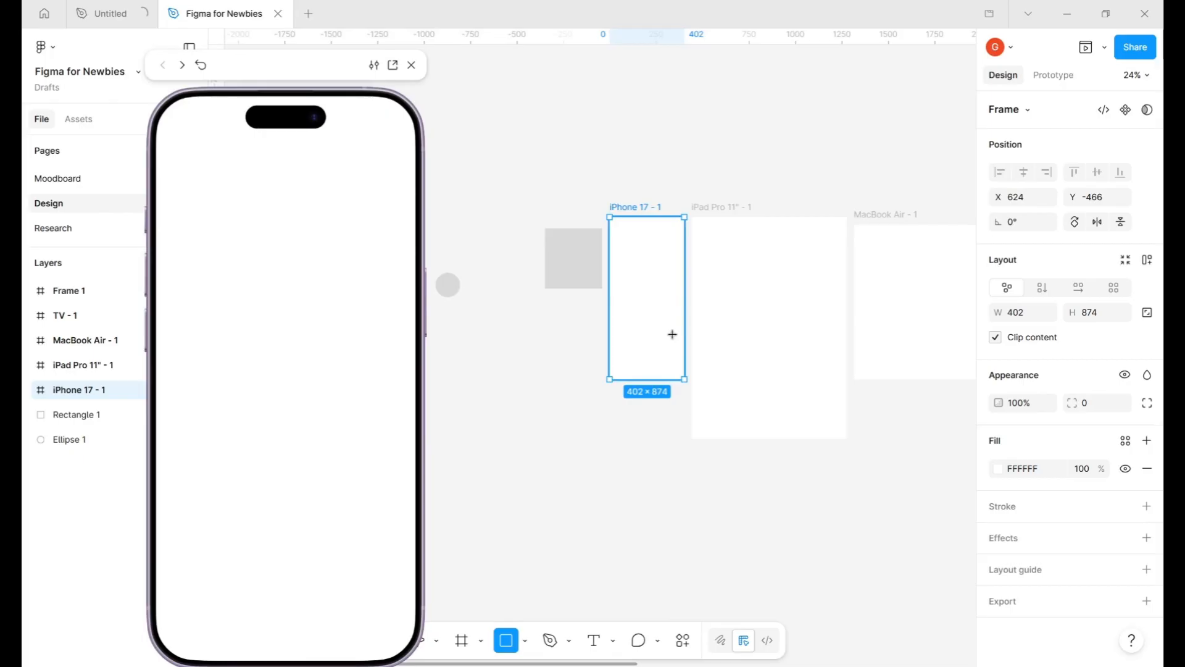
left_click_drag(667, 333, 626, 272)
left_click(575, 254)
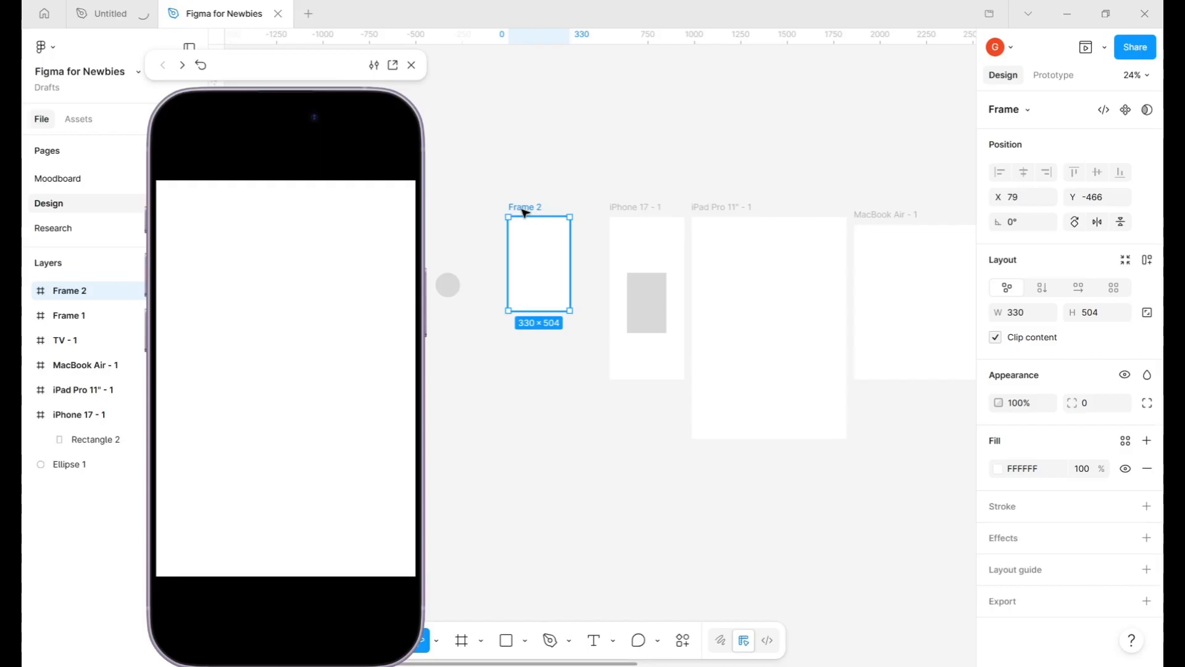
- Undo the extra frame drawn beside the iPhone 17 frame and close the preview
key("ctrl+z")
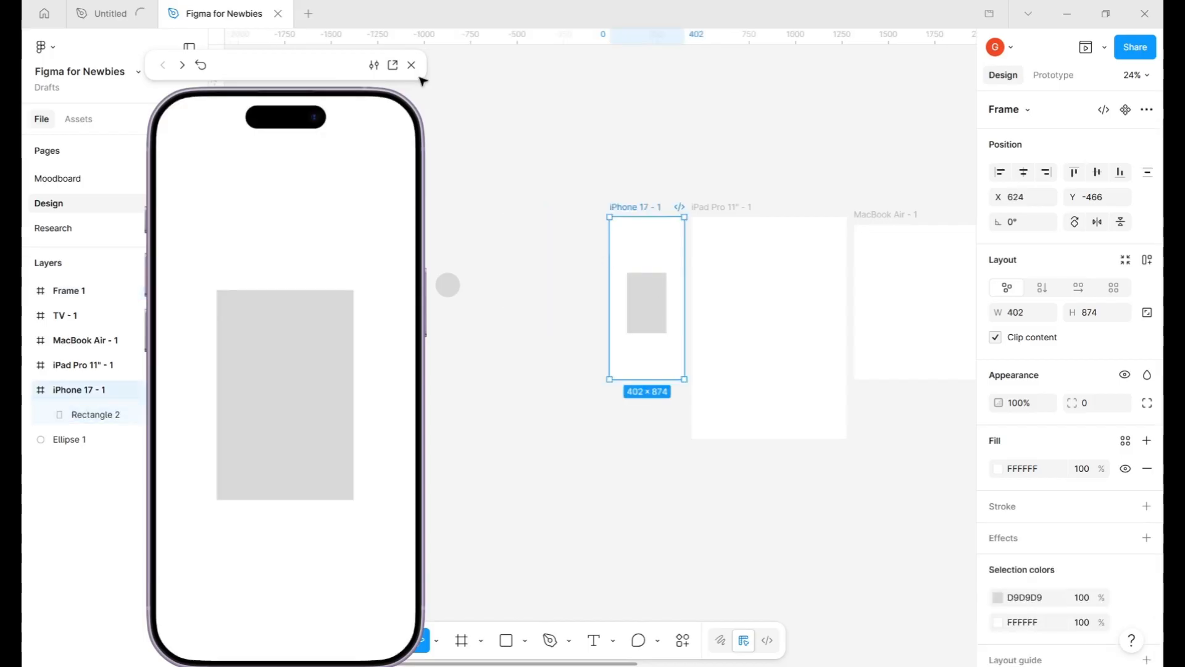
left_click(411, 64)
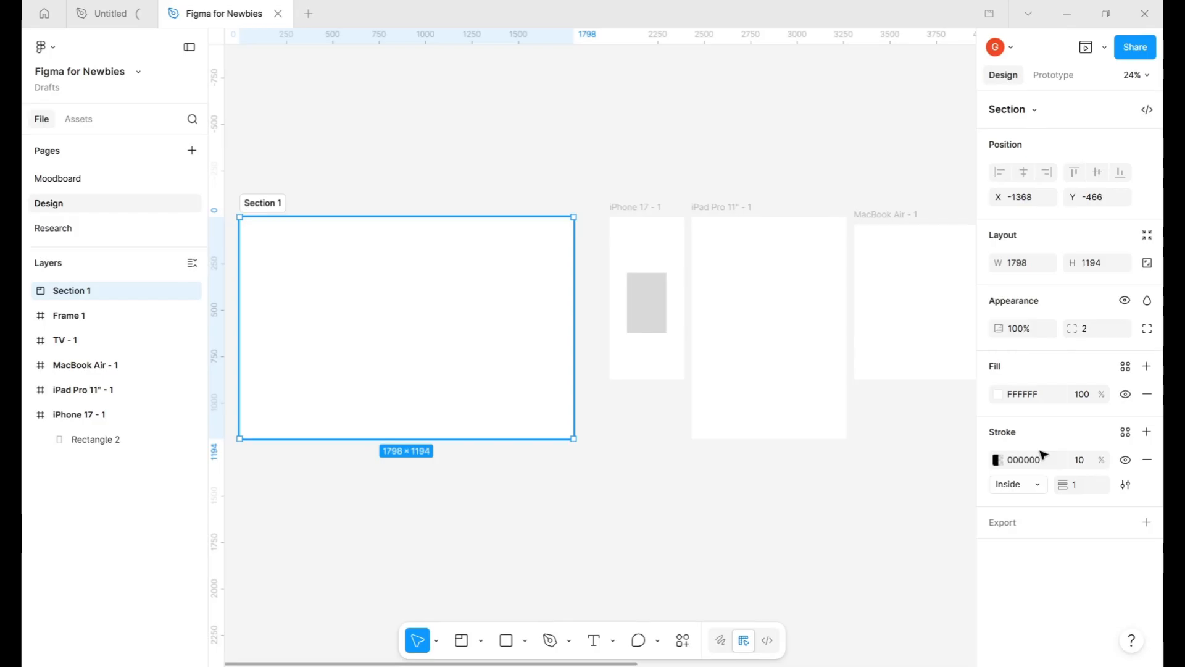
- Move the iPhone 17 frame into the section at about X 127, Y 196 and duplicate it twice
left_click_drag(633, 210, 287, 247)
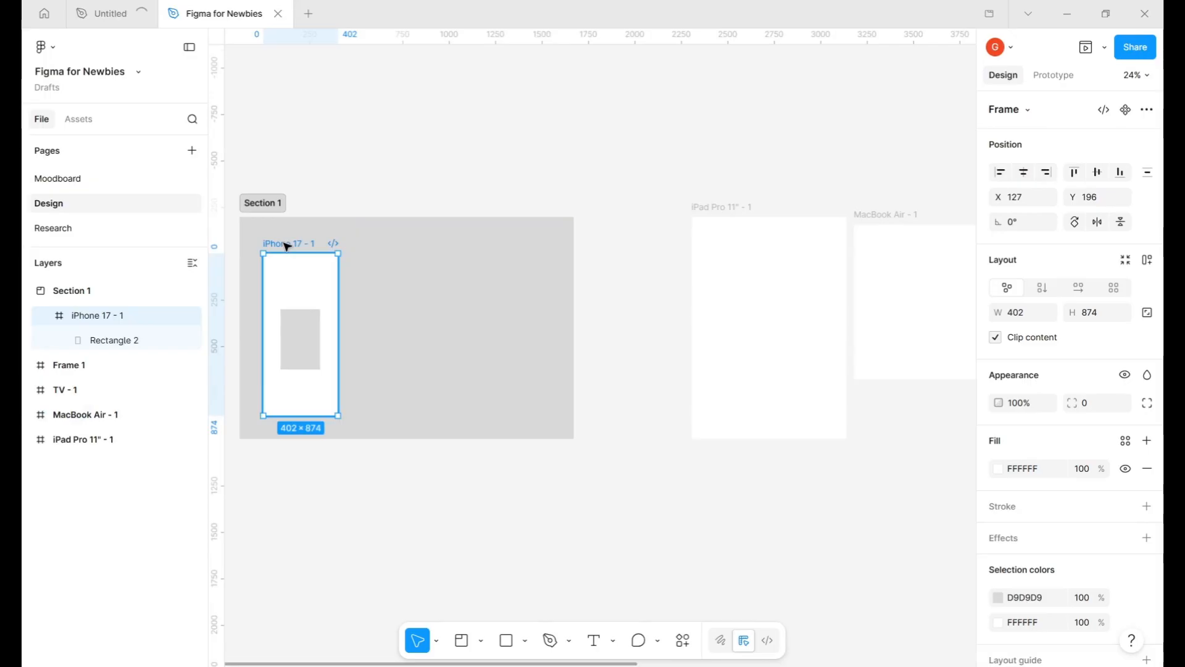
key("ctrl+d")
key("ctrl+d")
- Rename the section holding the three iPhone frames to "onboarding" and shift it slightly on the canvas
left_click(264, 202)
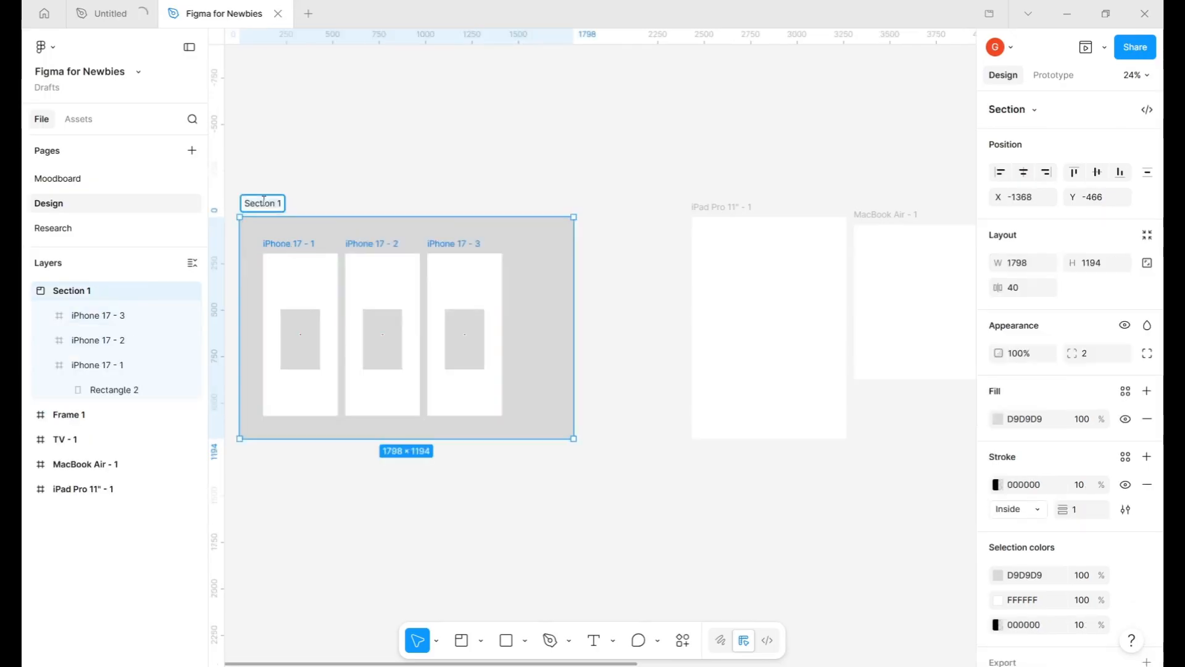
type("onboarding")
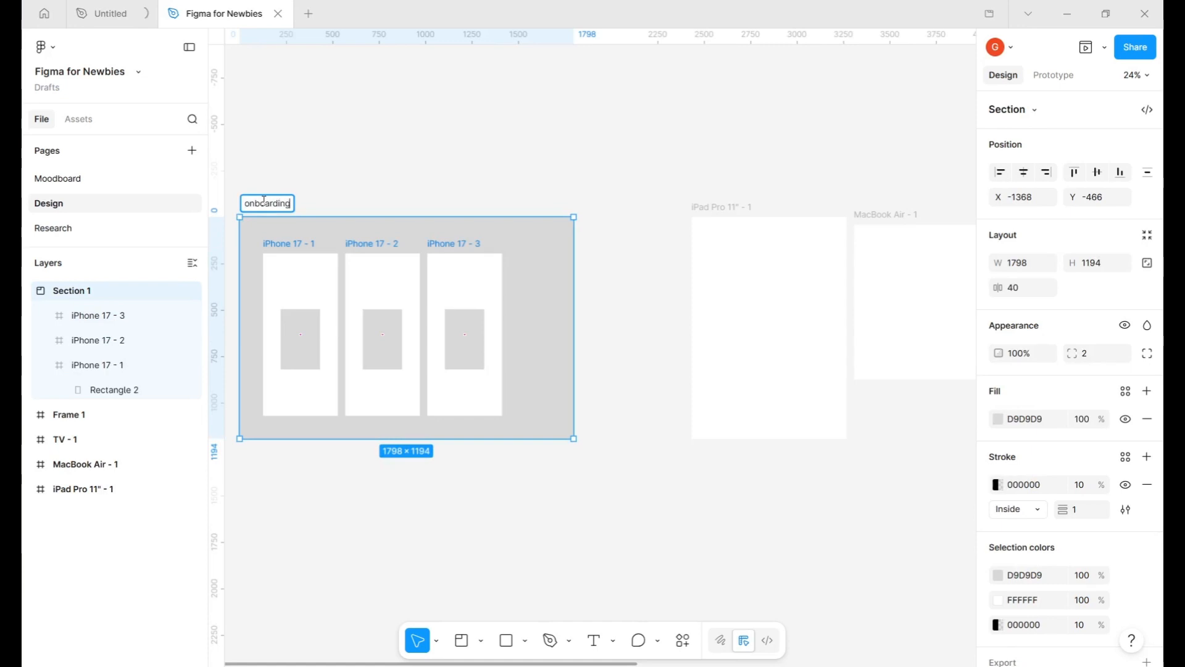
key("Return")
mouse_move(264, 201)
left_mouse_down()
mouse_move(287, 207)
mouse_move(279, 212)
left_mouse_up()
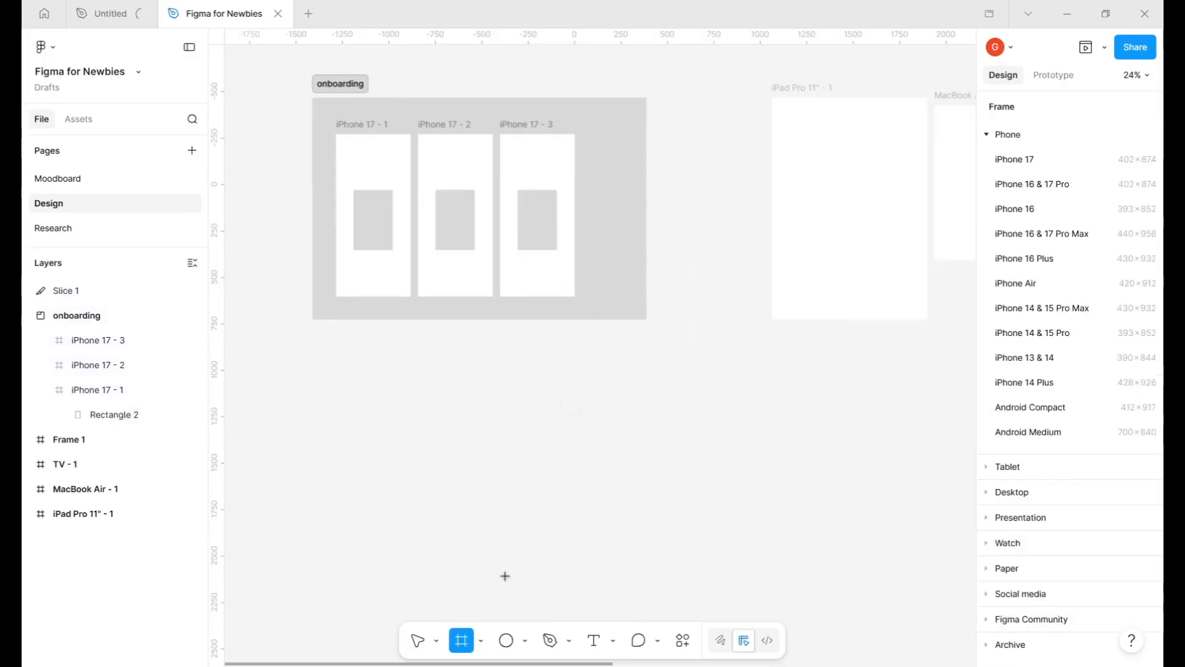
- Draw a square about 505 × 505 below the onboarding section and a diagonal line about 507 long beside it
left_click(524, 640)
left_click(565, 498)
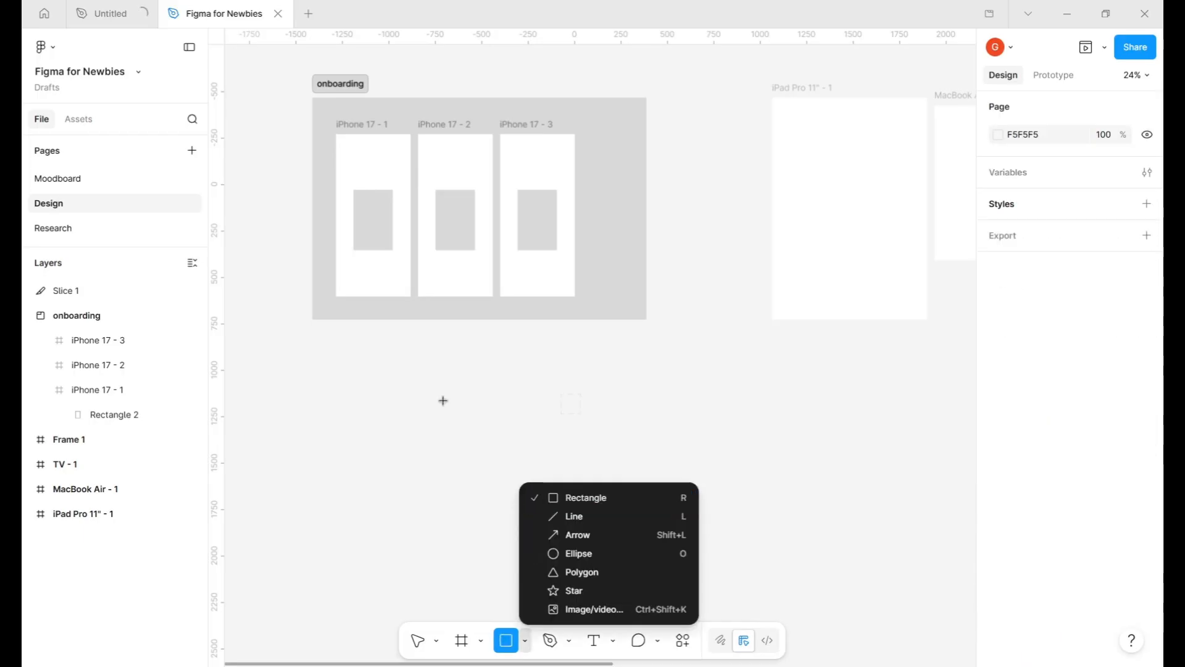
left_click_drag(418, 381, 511, 475)
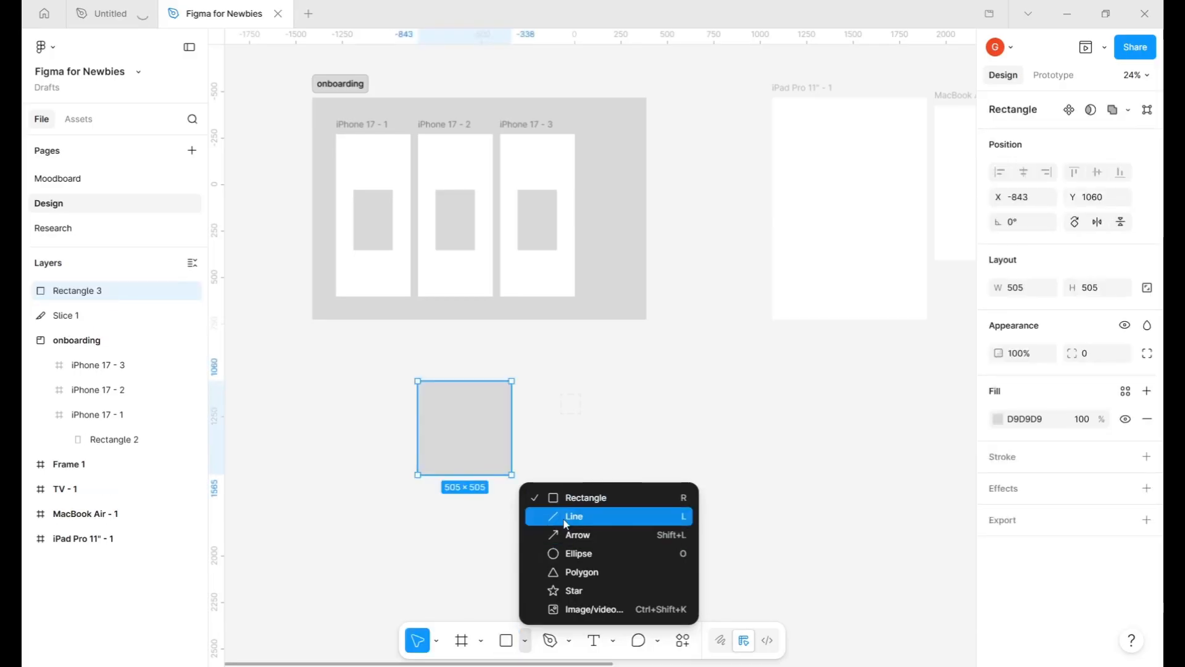
left_click(566, 516)
left_click_drag(540, 381, 601, 453)
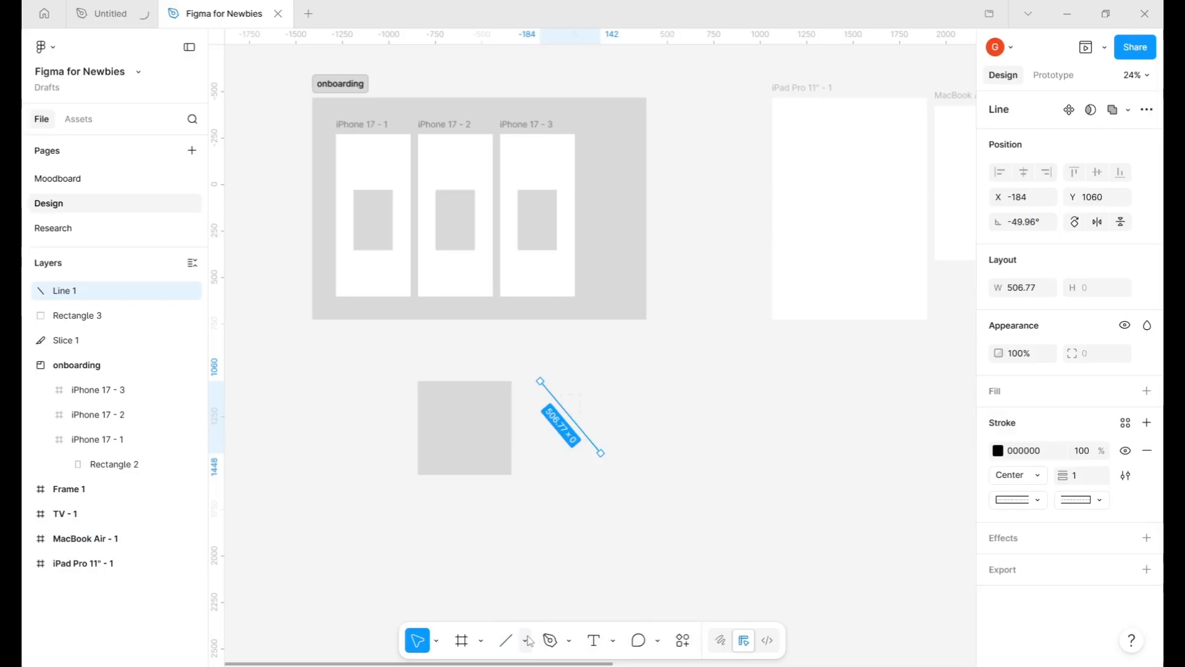
- Draw a tall rectangle about 262 × 563 beside the diagonal line, at about X 451, Y 1060
left_click(526, 639)
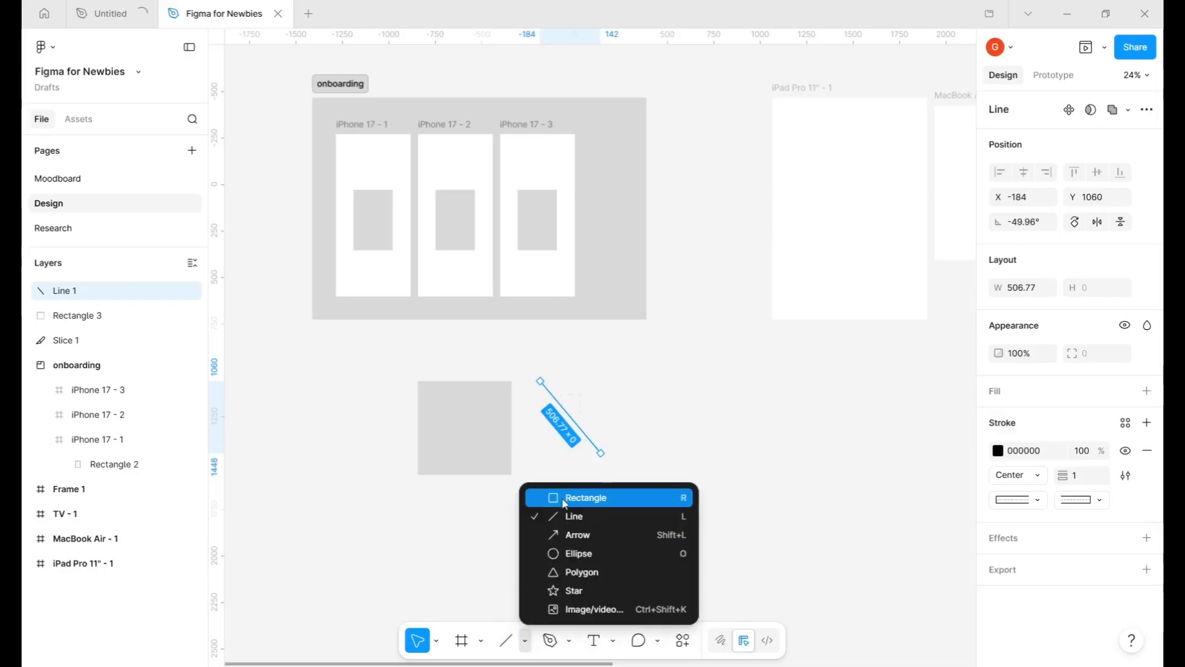
left_click(565, 499)
left_click_drag(658, 381, 666, 388)
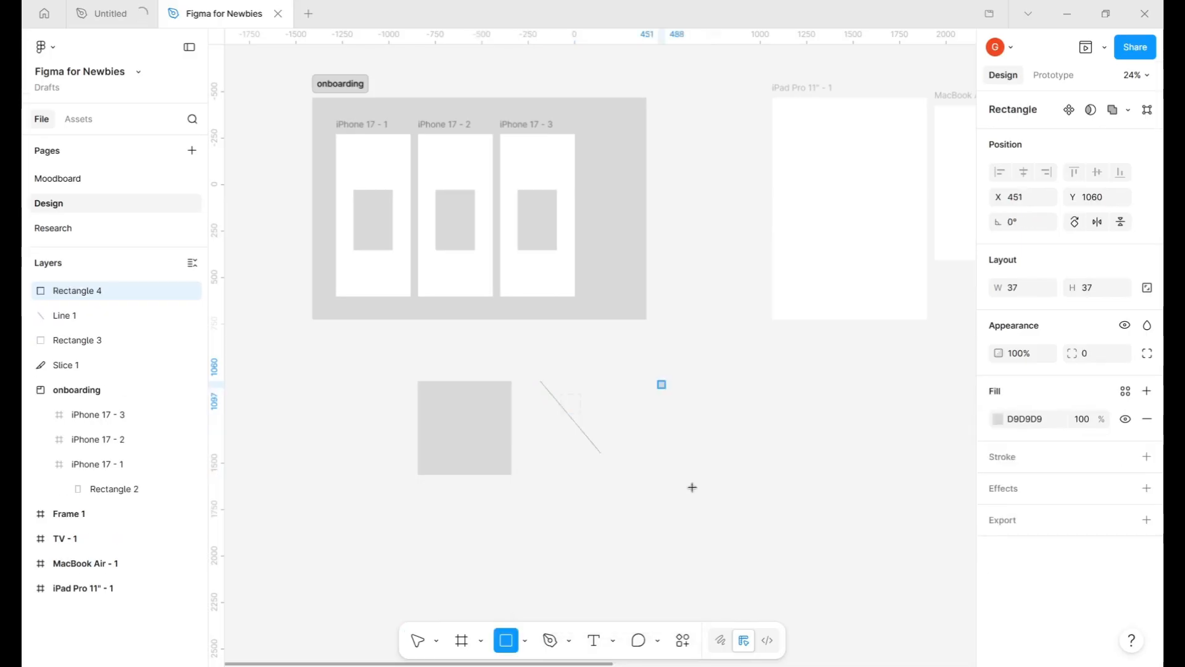
mouse_move(692, 487)
left_mouse_down()
mouse_move(831, 566)
mouse_move(750, 442)
mouse_move(813, 561)
mouse_move(761, 553)
mouse_move(714, 471)
mouse_move(708, 485)
left_mouse_up()
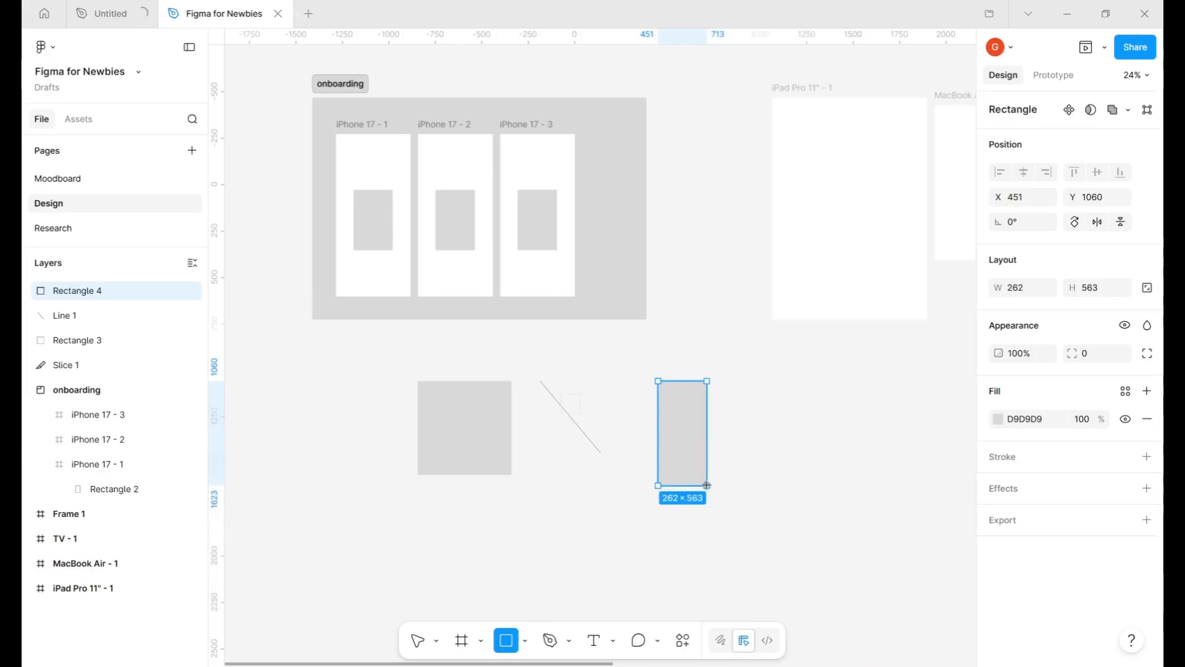
- Draw an ellipse about 563 × 709 beside the tall rectangle, at about X 989, Y 914
left_click(524, 640)
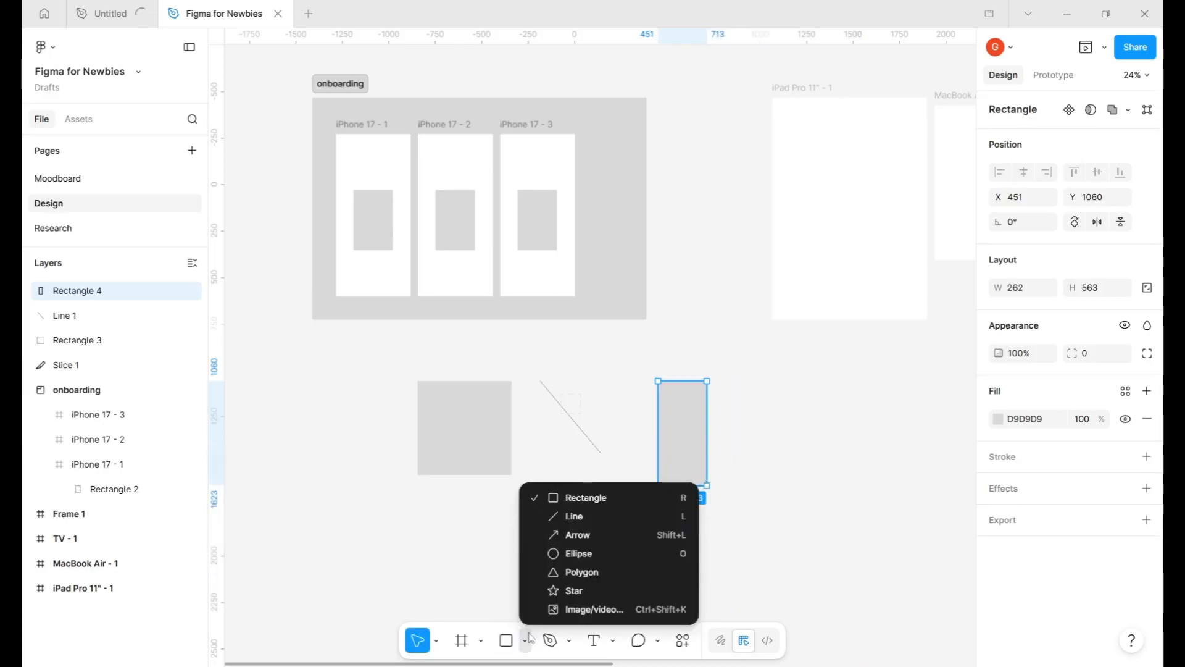
left_click(569, 552)
mouse_move(758, 354)
left_mouse_down()
mouse_move(863, 482)
mouse_move(874, 476)
mouse_move(871, 401)
mouse_move(811, 515)
mouse_move(919, 514)
mouse_move(886, 484)
mouse_move(863, 485)
left_mouse_up()
- Draw a three-sided polygon about 526 × 526 and move it beside the square, to about X -1673, Y 1006
left_click(524, 640)
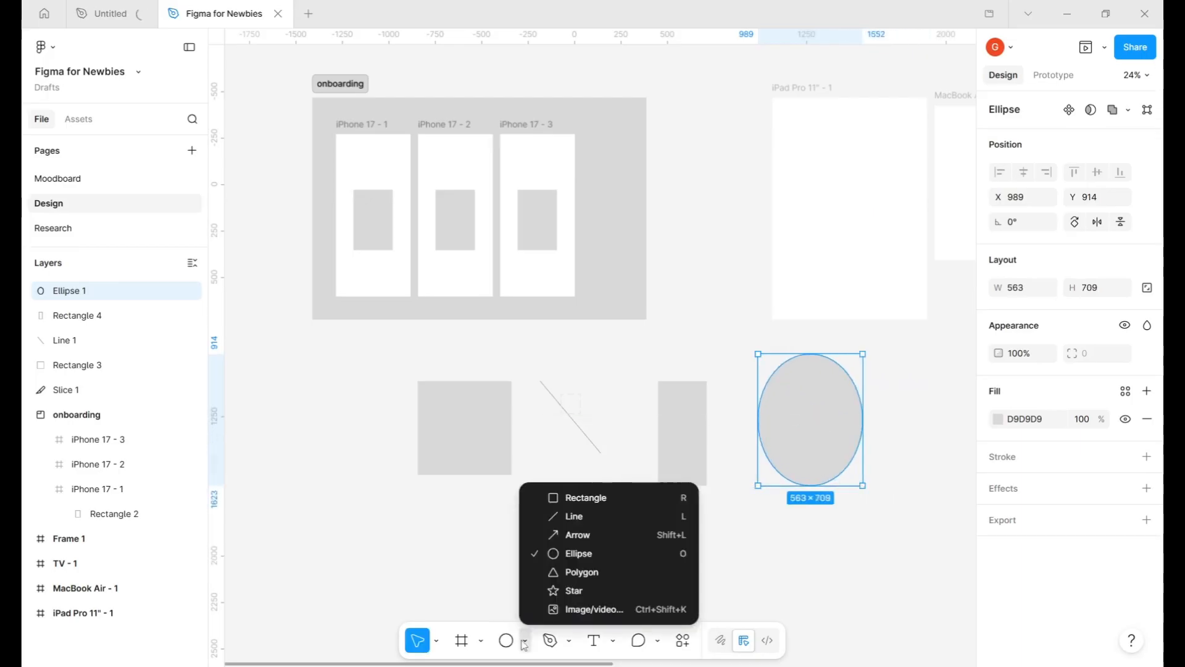
key("Return")
left_click_drag(802, 532, 899, 632)
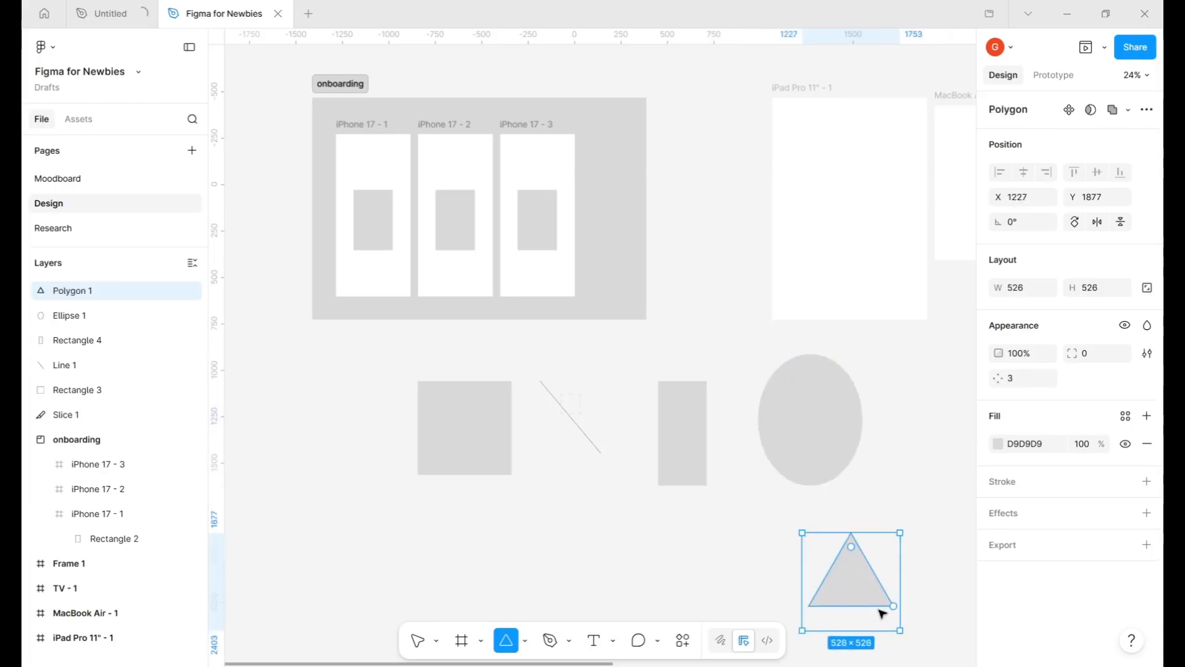
left_click_drag(849, 585, 311, 424)
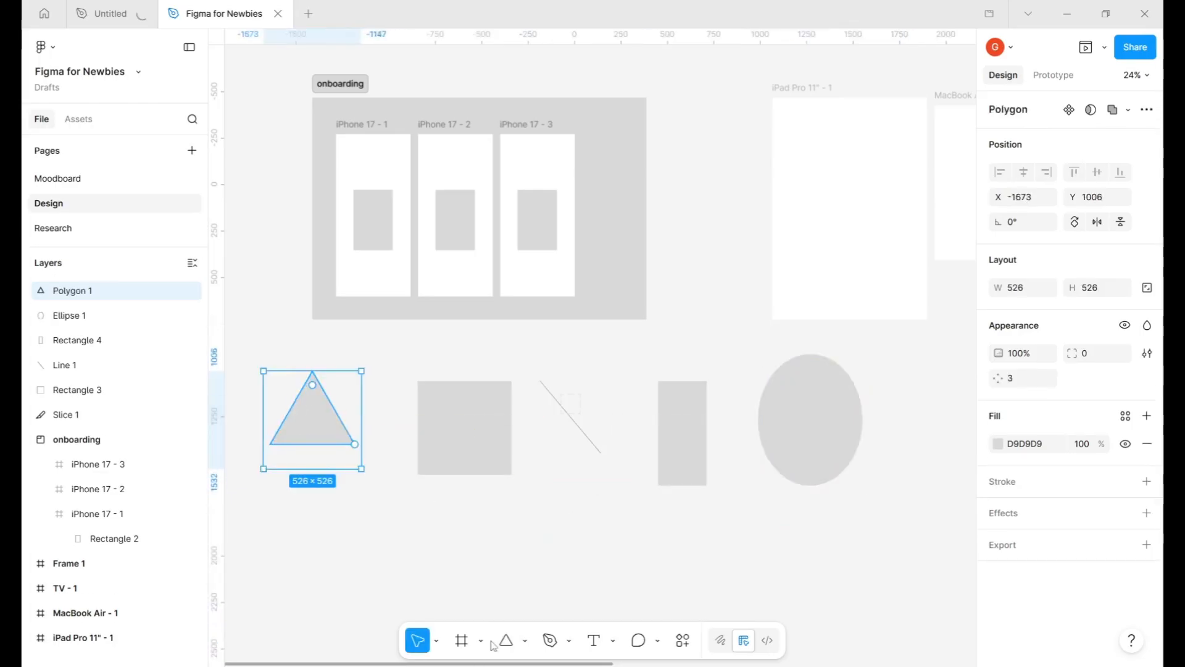
- Draw a five-pointed star about 409 × 409 below the square, at about X -722, Y 1660
left_click(480, 640)
left_click(525, 640)
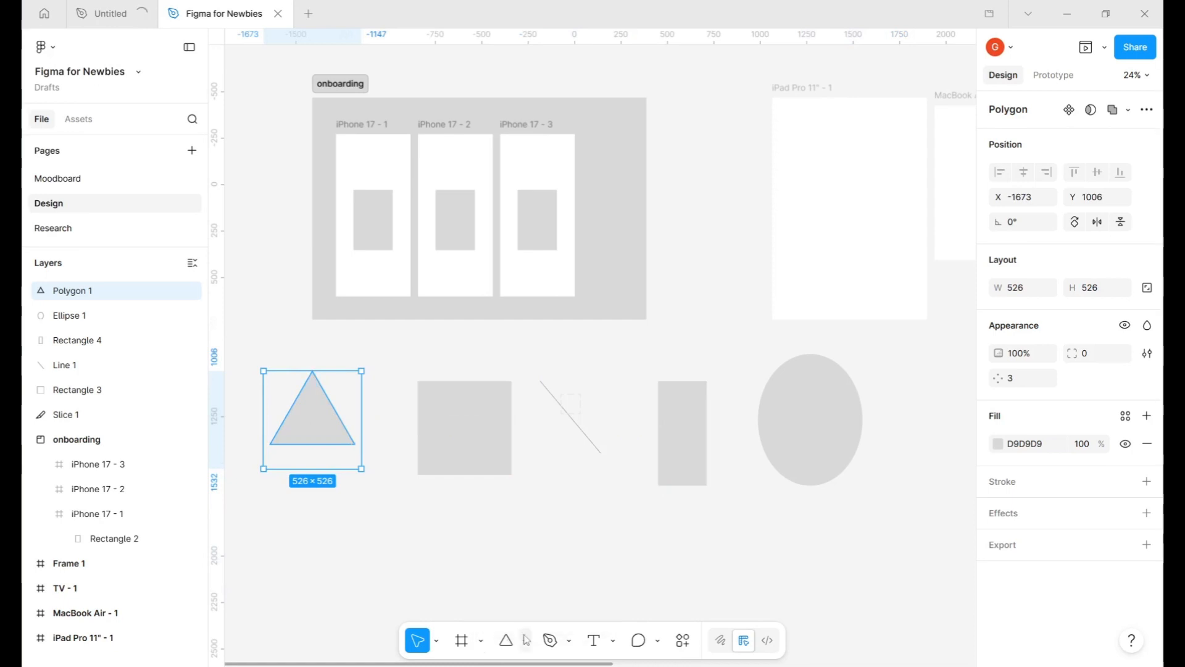
left_click(525, 641)
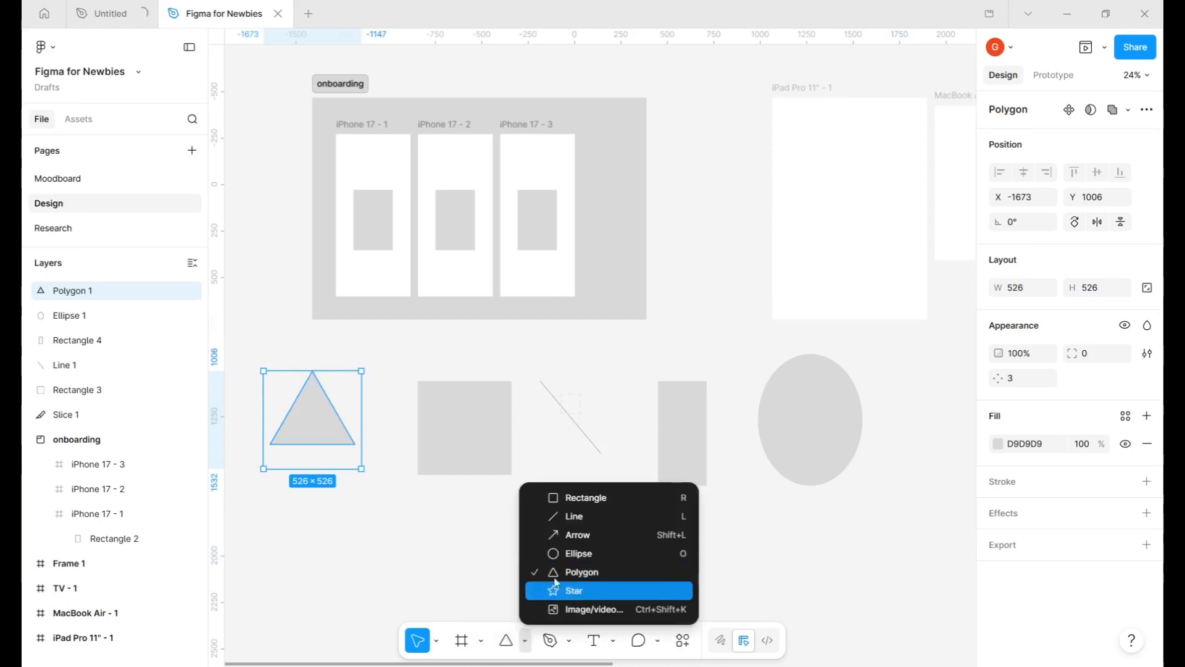
left_click(576, 590)
mouse_move(439, 491)
left_mouse_down()
mouse_move(513, 576)
mouse_move(480, 569)
mouse_move(513, 592)
mouse_move(598, 591)
mouse_move(548, 592)
mouse_move(497, 566)
left_mouse_up()
left_click(525, 640)
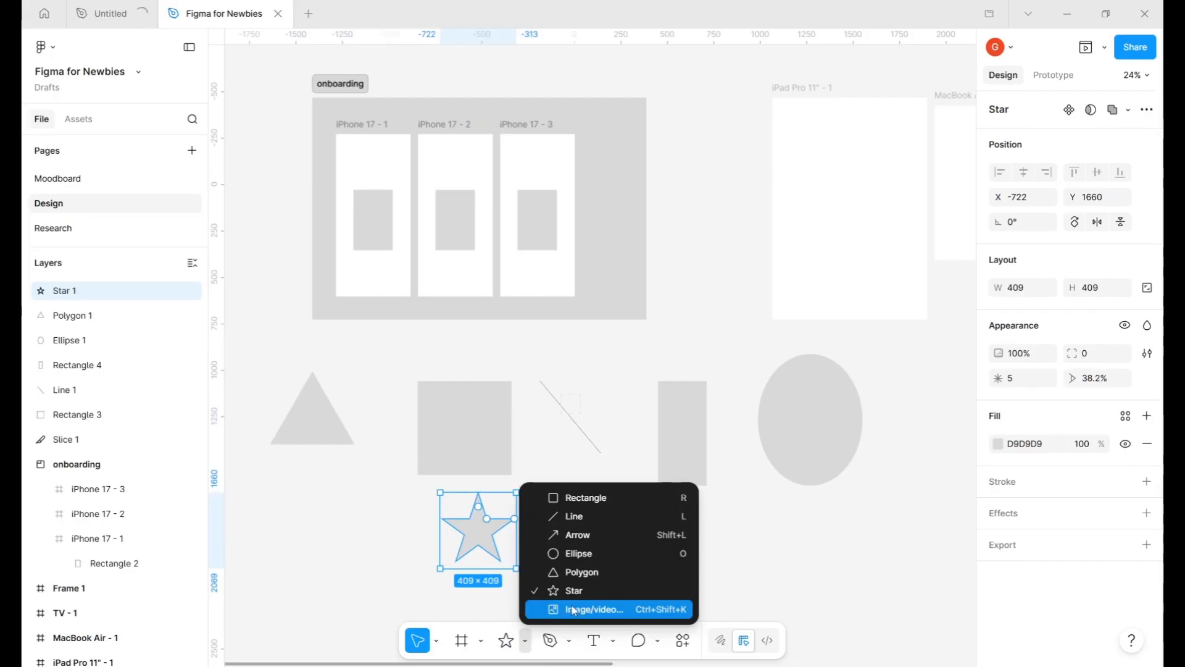
left_click(492, 451)
left_click(482, 449)
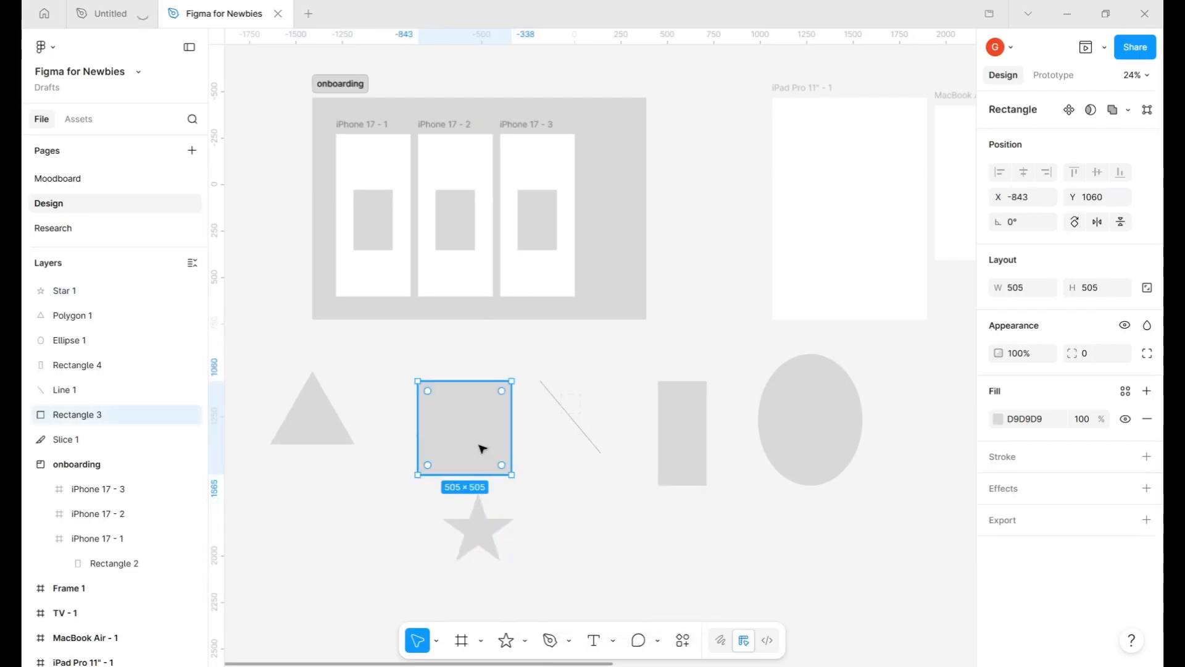
left_click(526, 642)
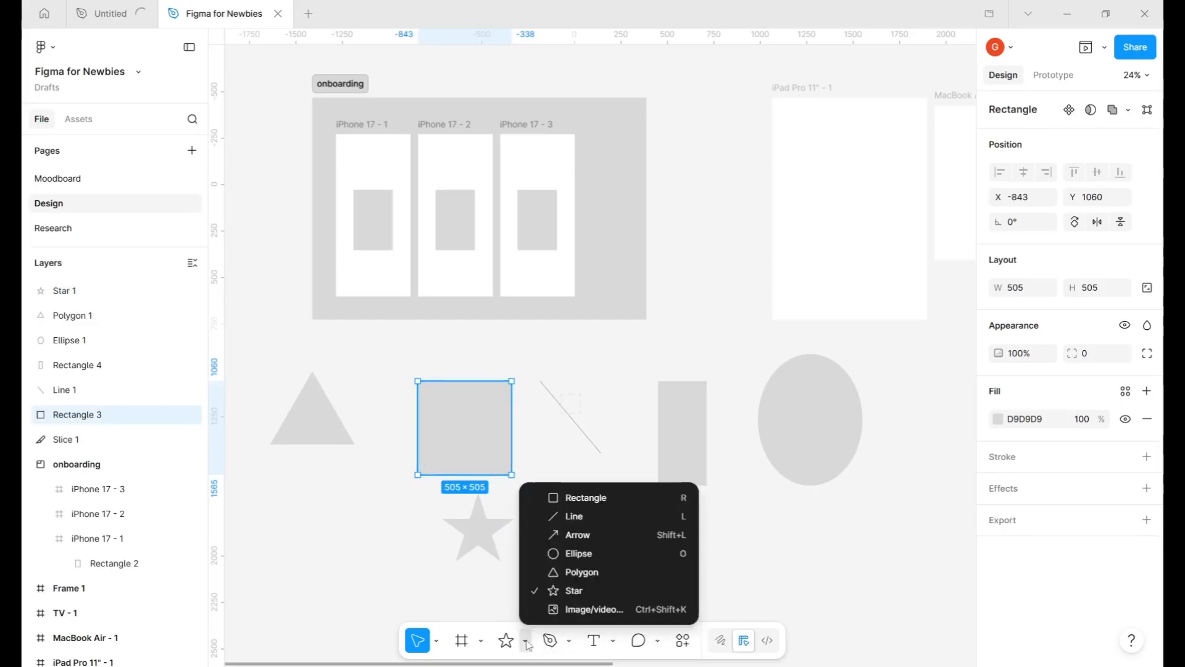
left_click(588, 611)
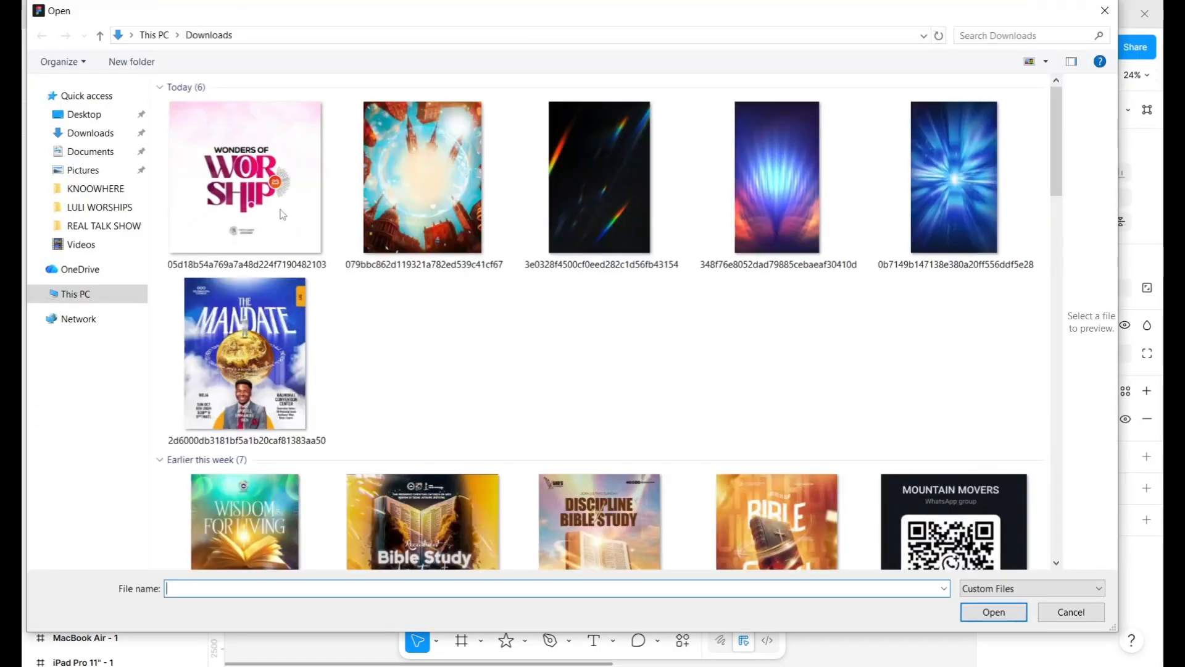
left_click(247, 185)
left_click(994, 613)
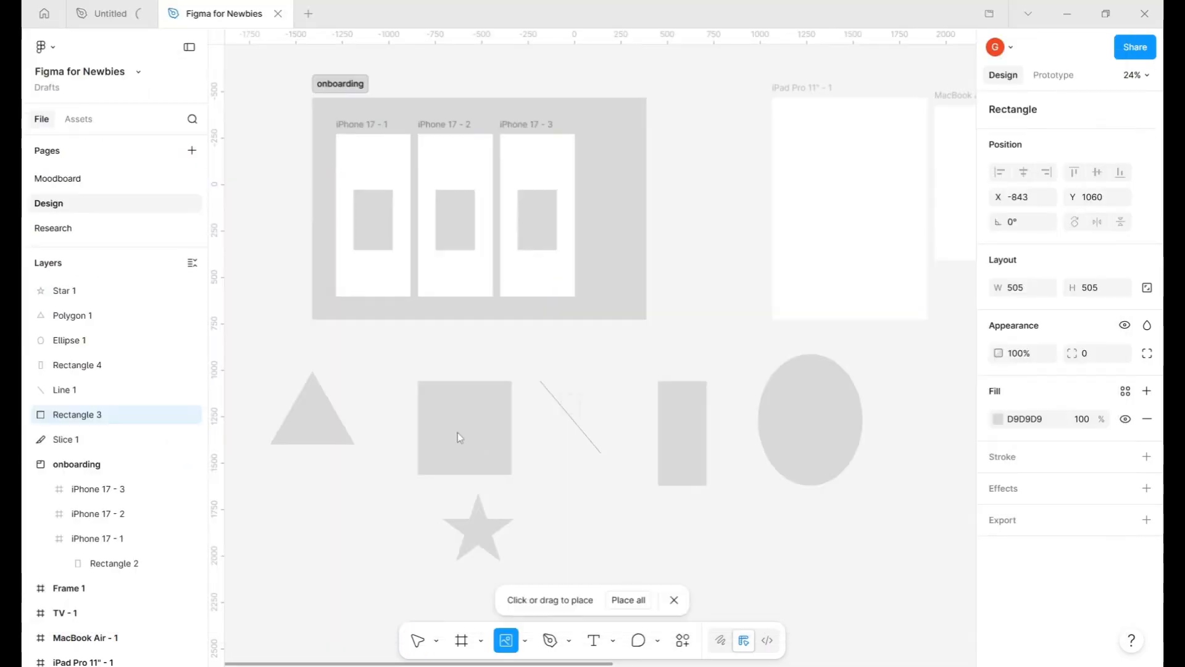
left_click(460, 429)
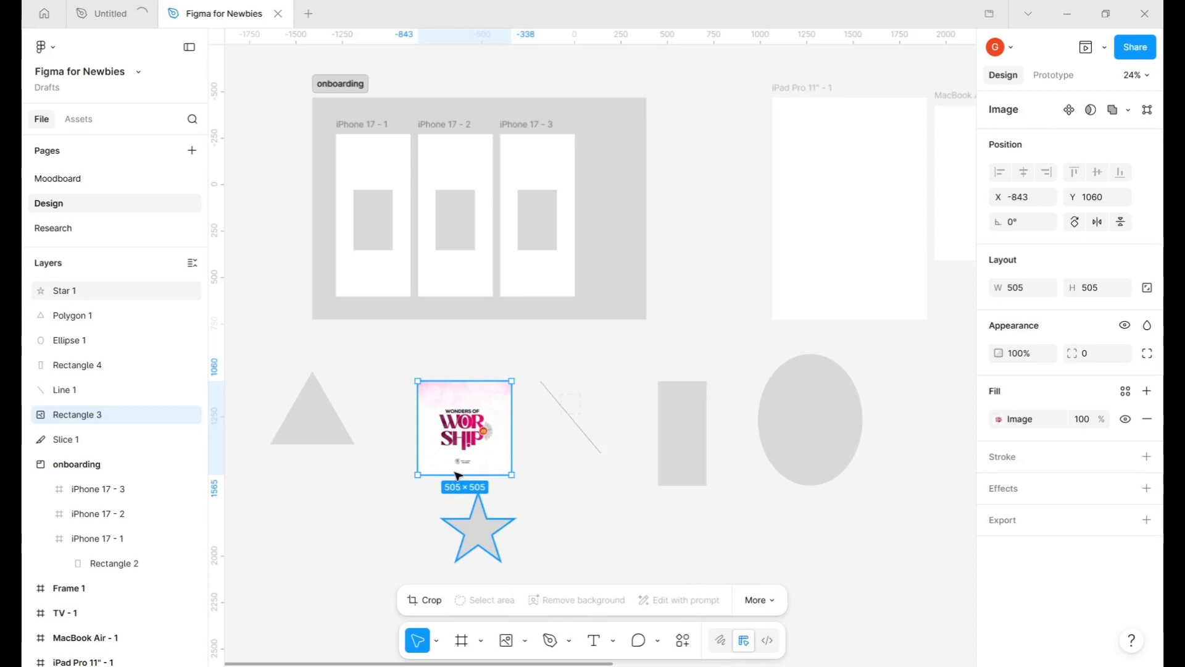
- Fill the ellipse with the black-and-gold Minister's Conference image, ChatGPT Image May 27, 2026, 10_56_53 AM, from the Downloads folder
left_click(829, 444)
left_click(526, 640)
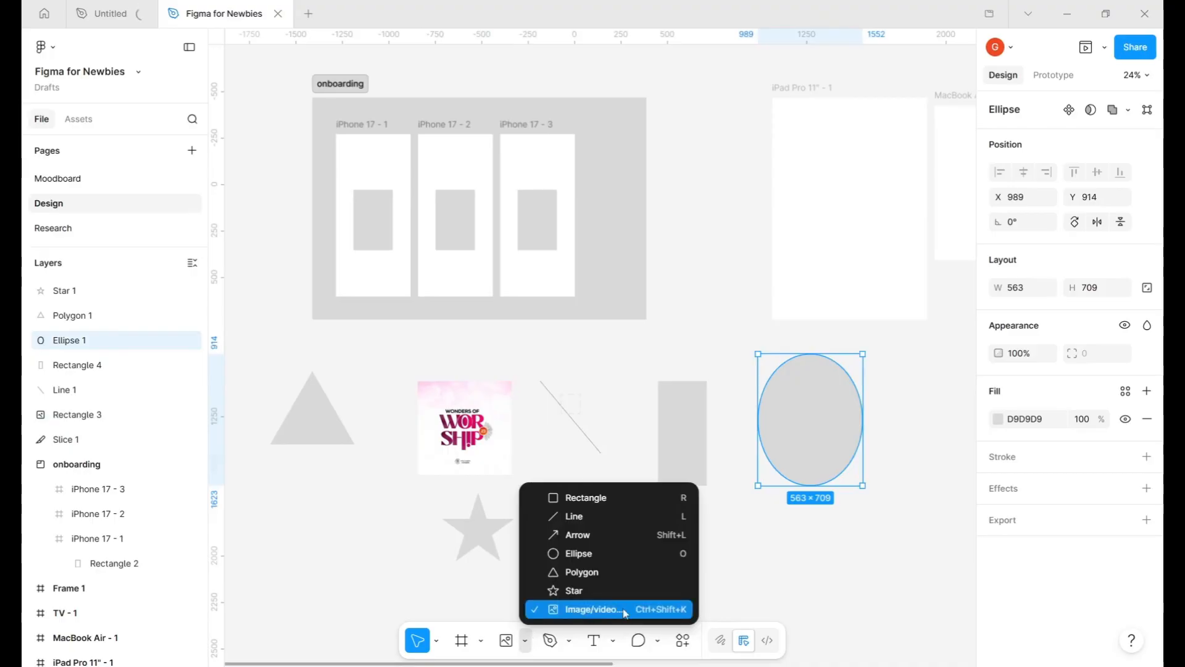
left_click(654, 615)
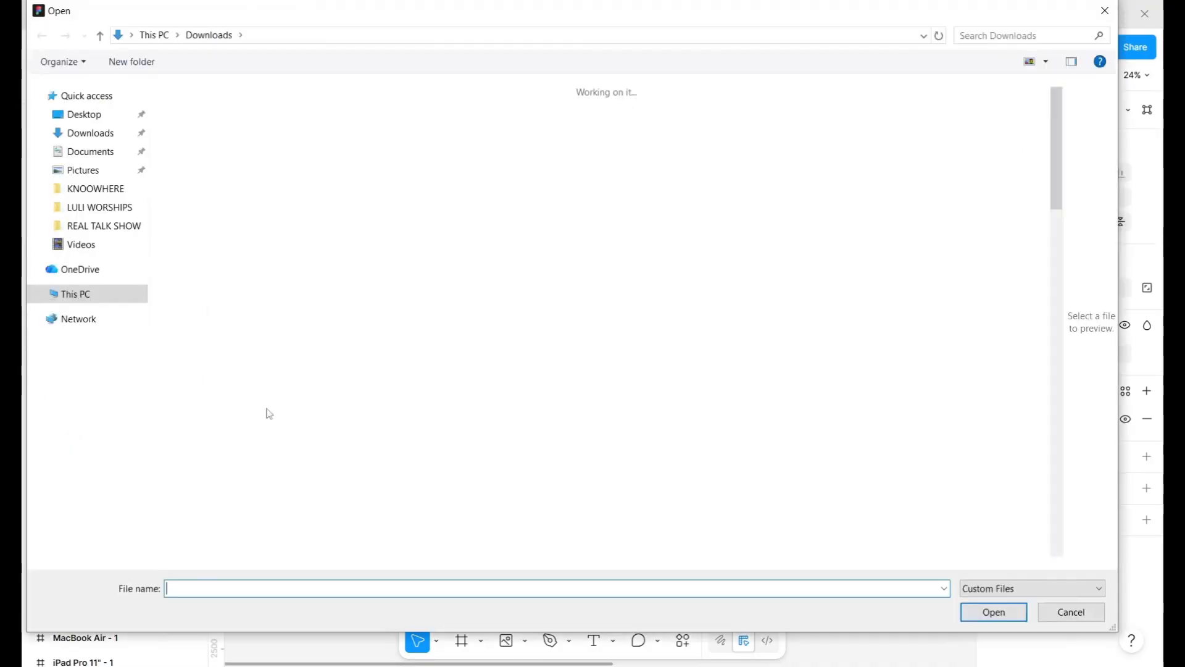
left_click(672, 411)
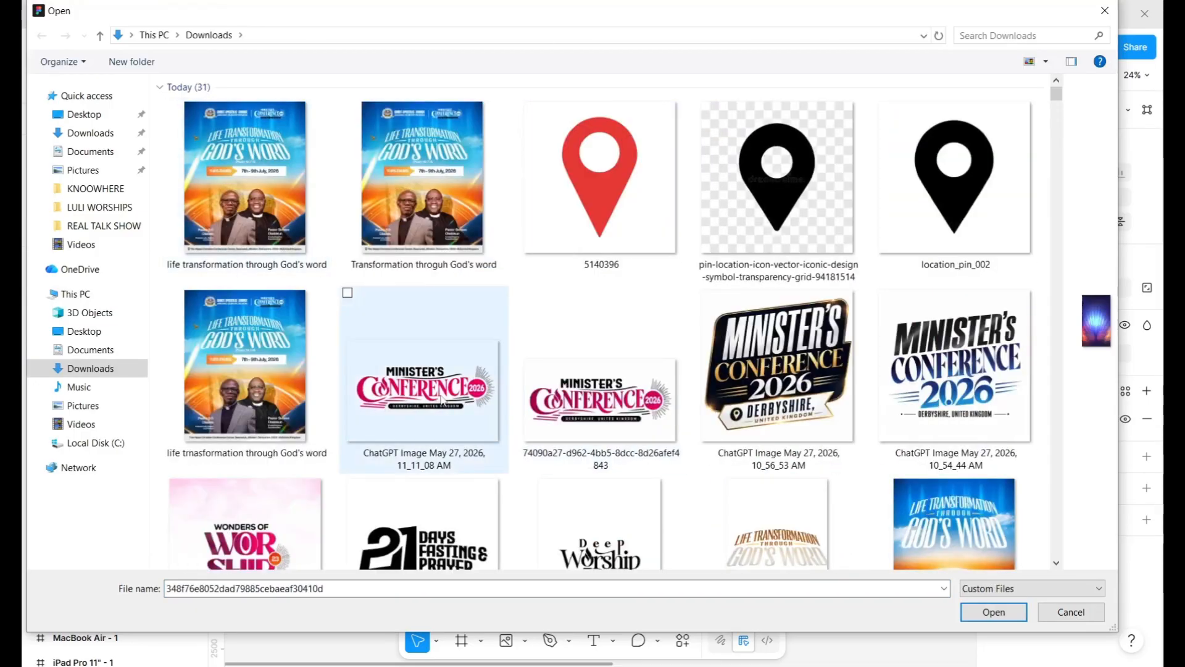
left_click(432, 395)
double_click(699, 403)
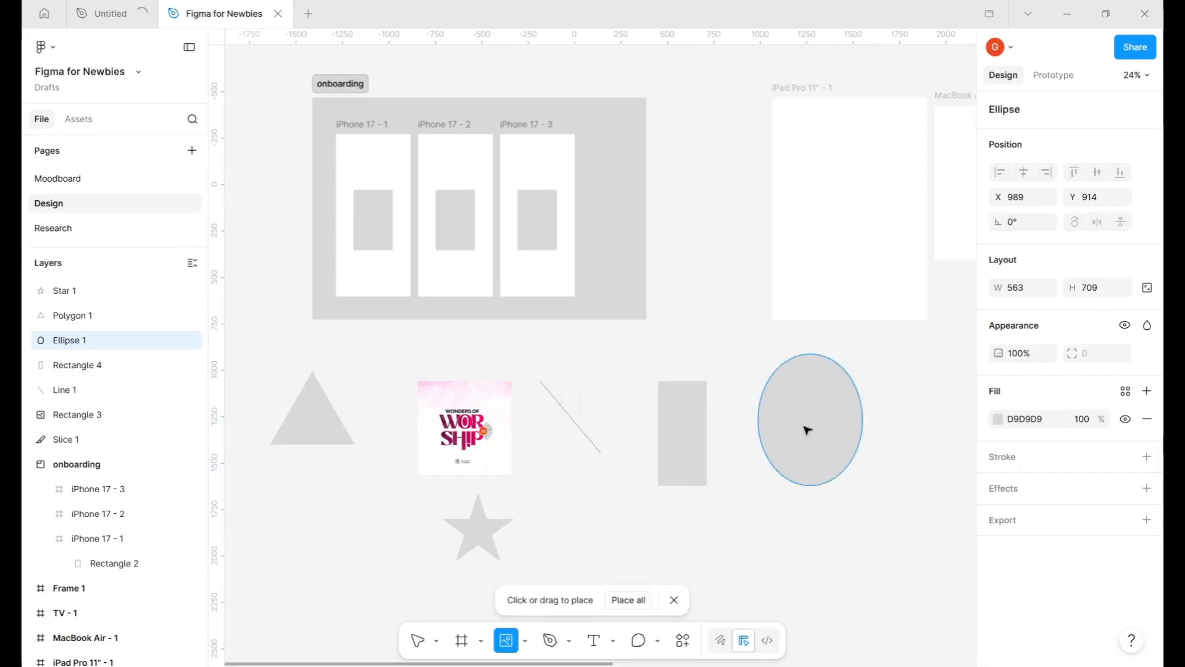
left_click(807, 430)
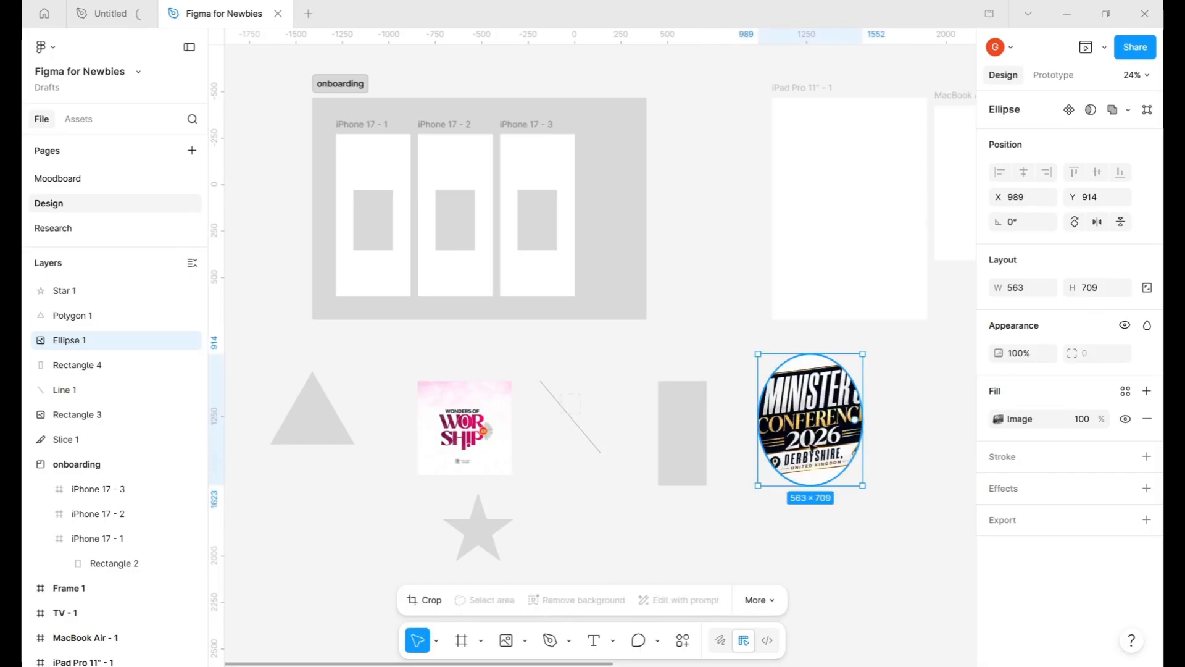
- Delete the image-filled ellipse from the canvas
left_click_drag(807, 430, 808, 481)
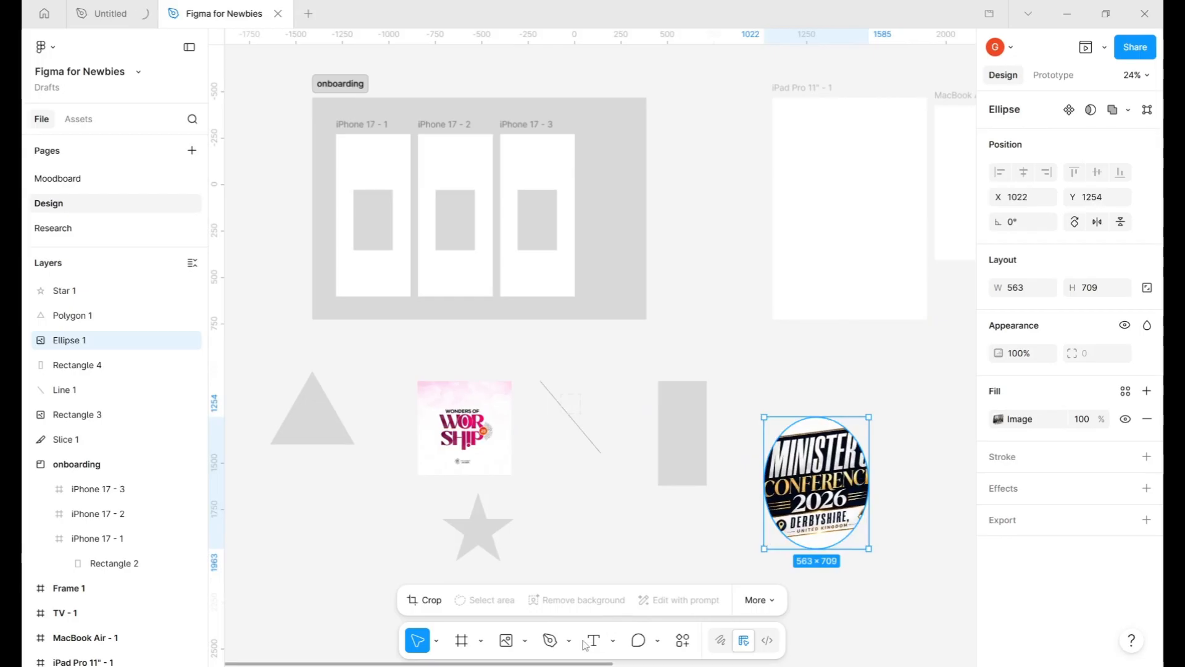
key("Delete")
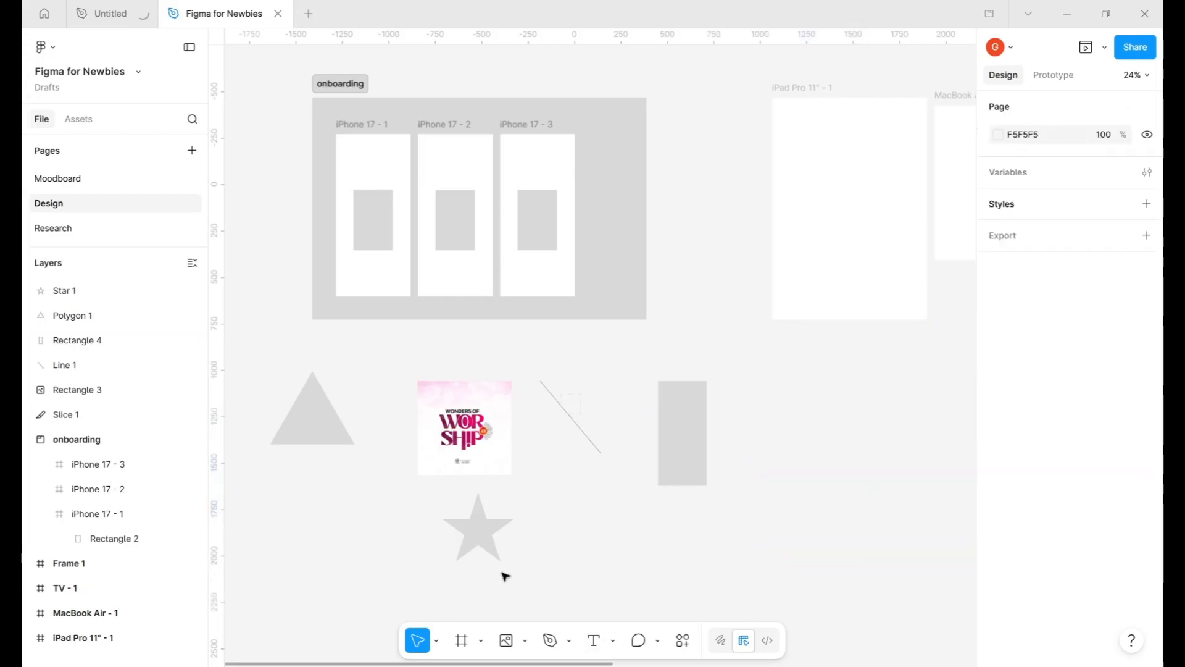
- Draw a closed four-corner rectangle with the Pen tool, about 818 × 660, beside the tall rectangle at about X 984.5, Y 1072
left_click(566, 643)
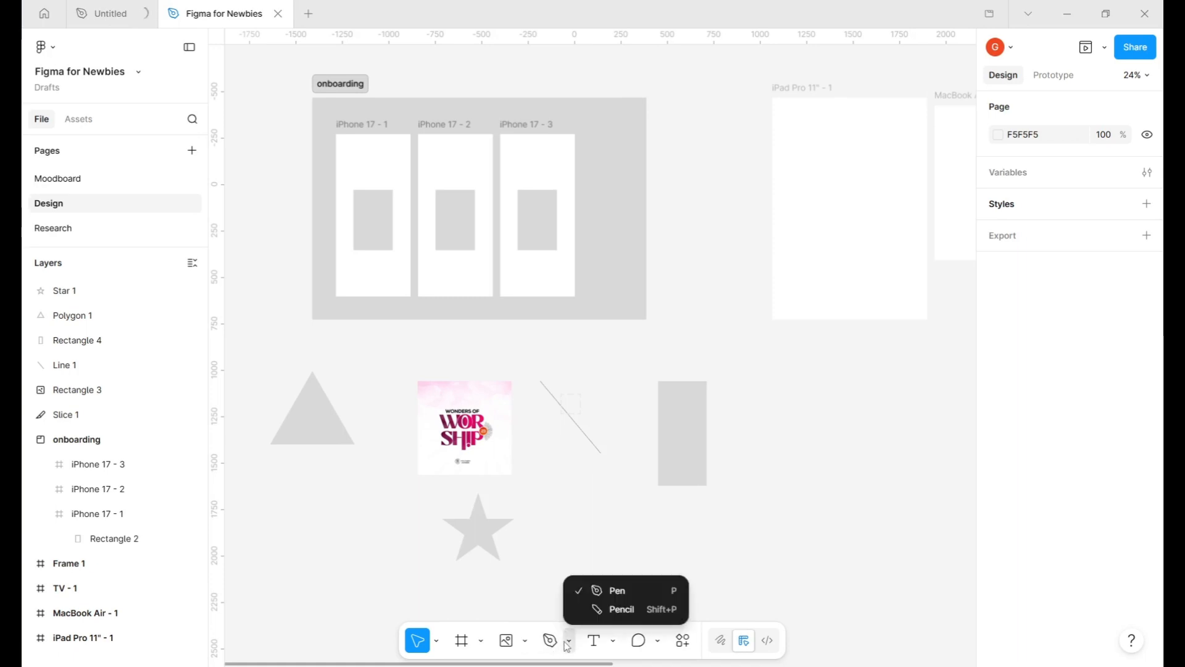
left_click(596, 589)
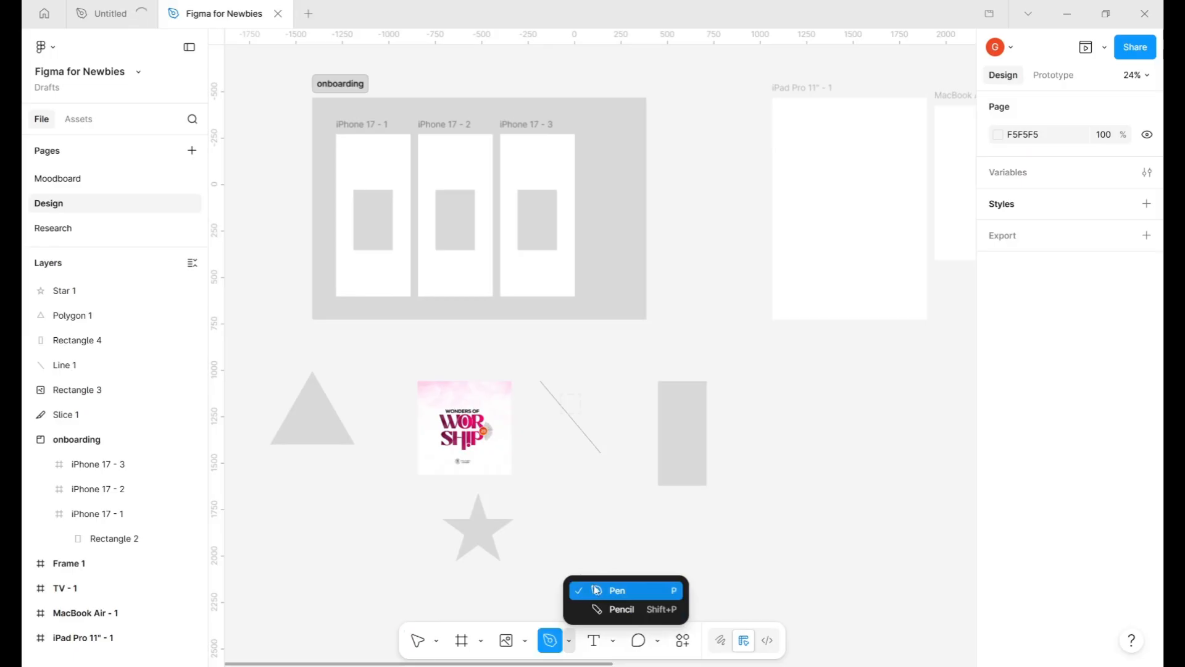
left_click(757, 384)
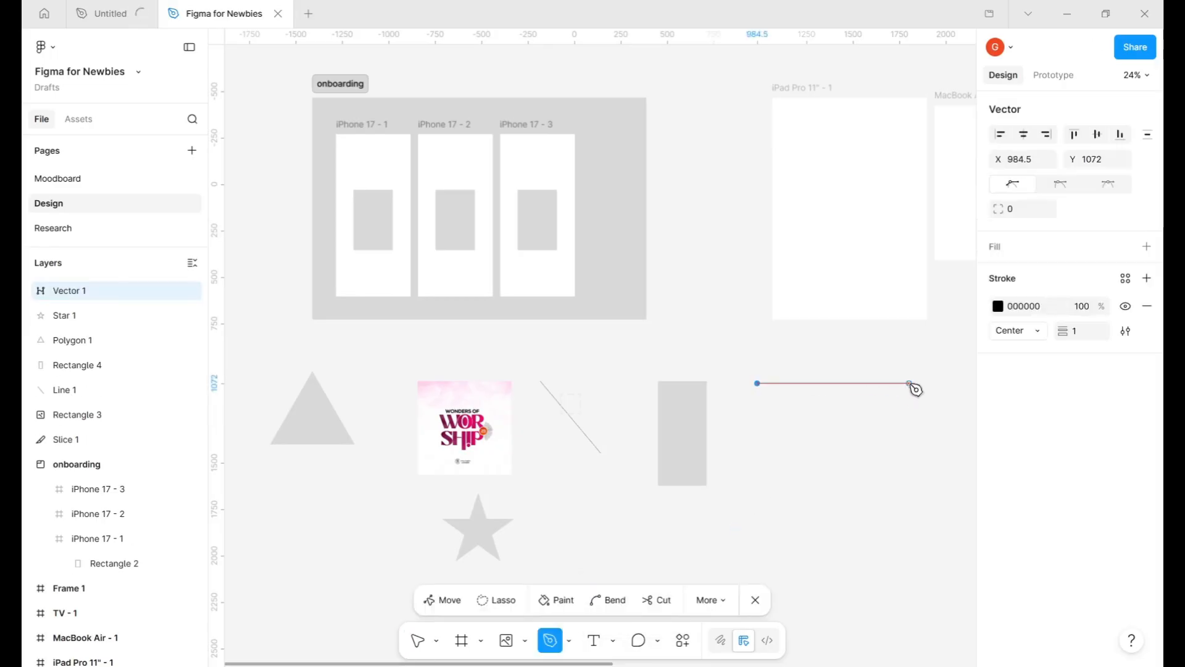
left_click(909, 383)
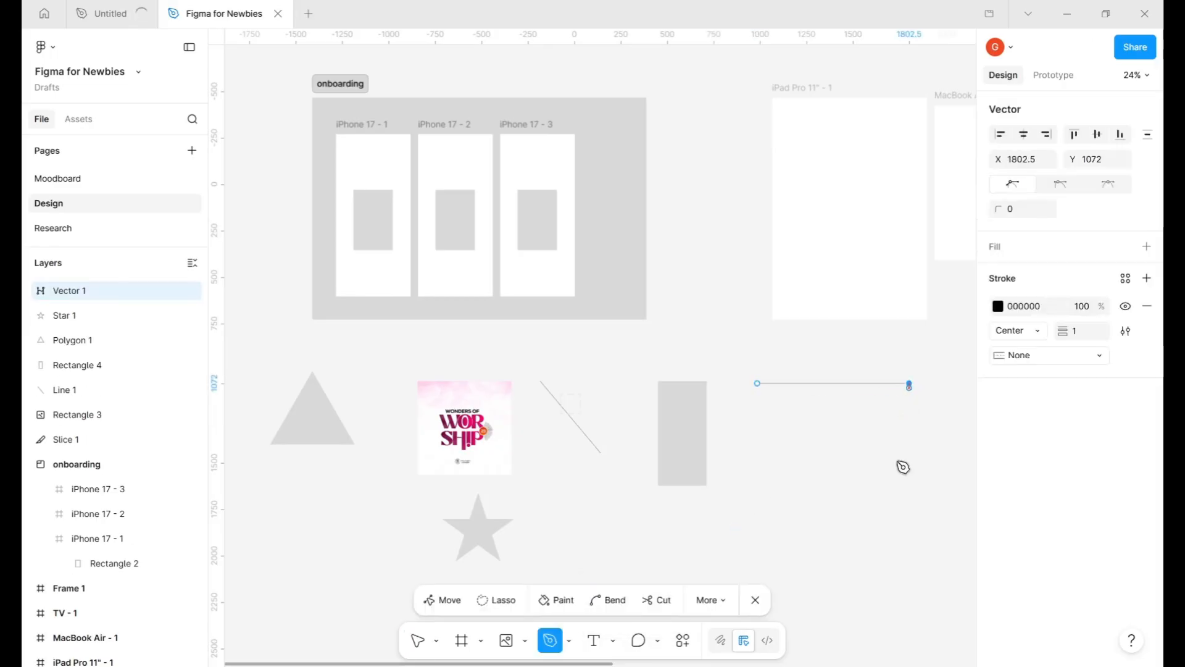
left_click(909, 506)
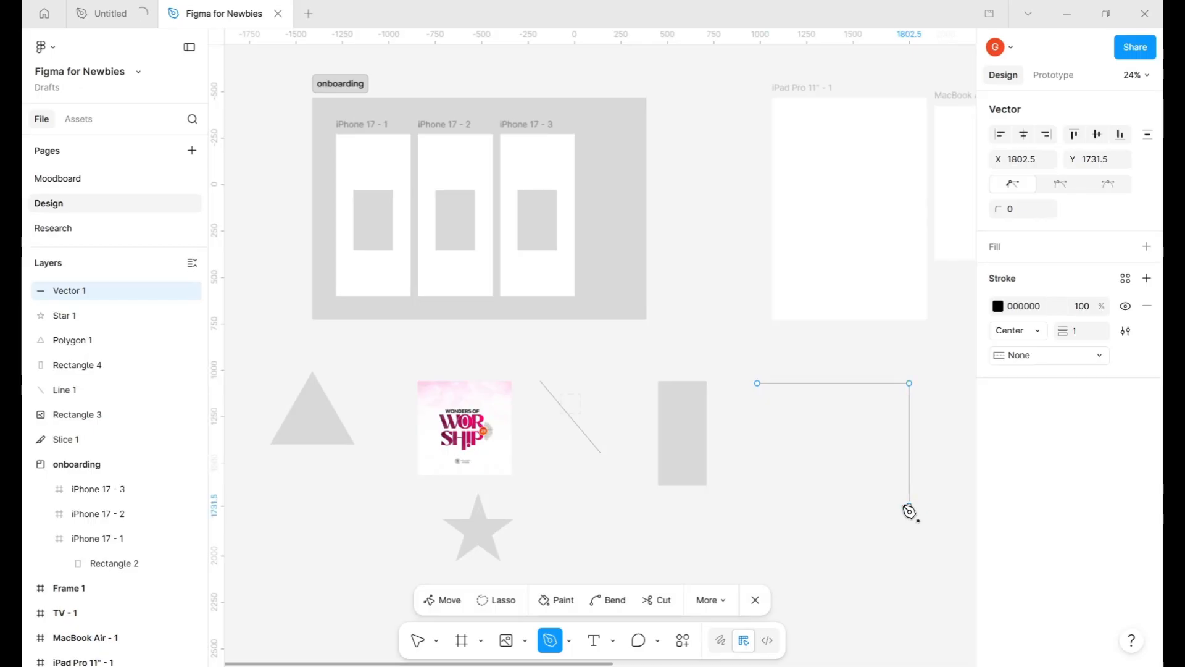
left_click(758, 505)
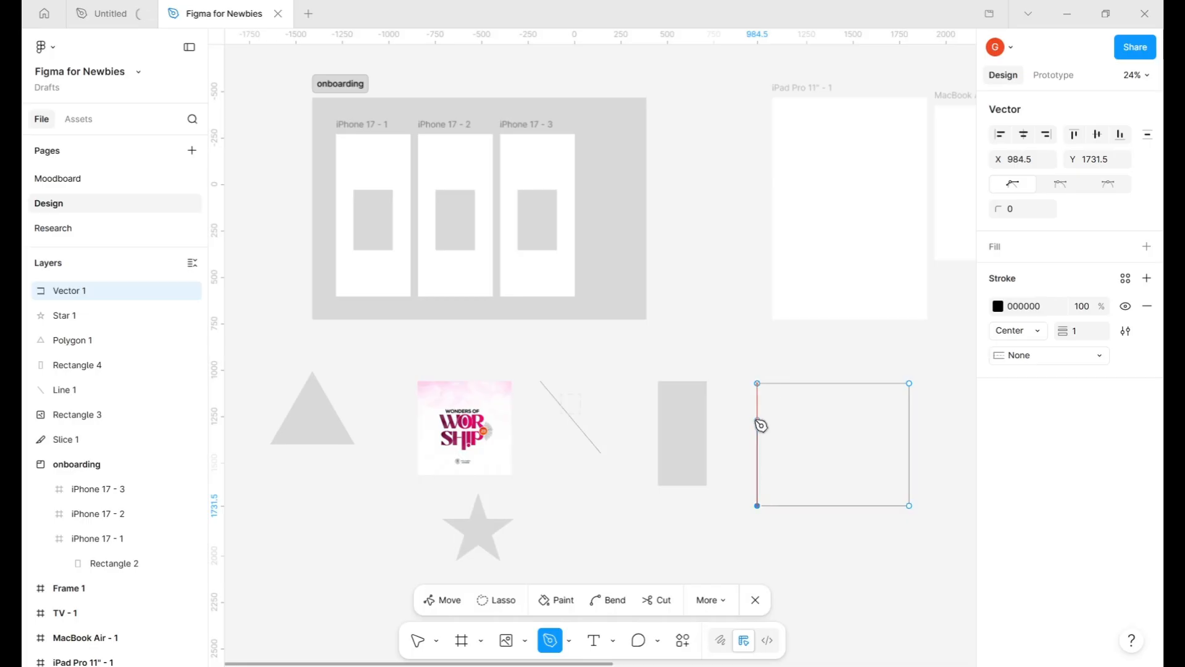
left_click(757, 384)
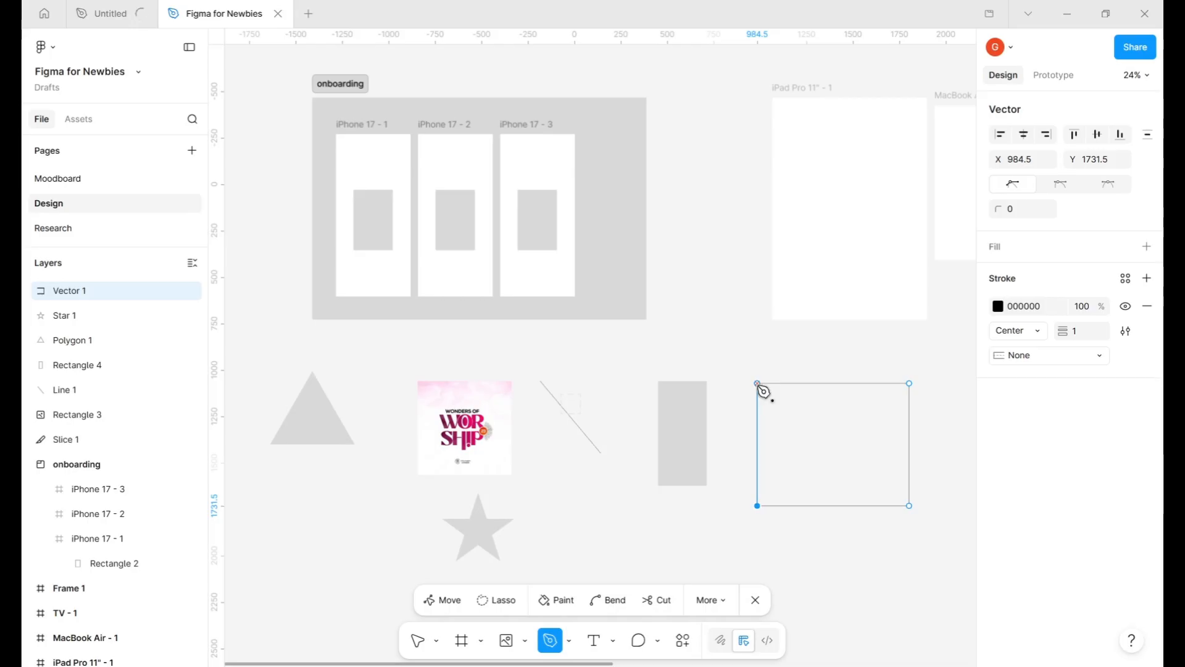
left_click(757, 383)
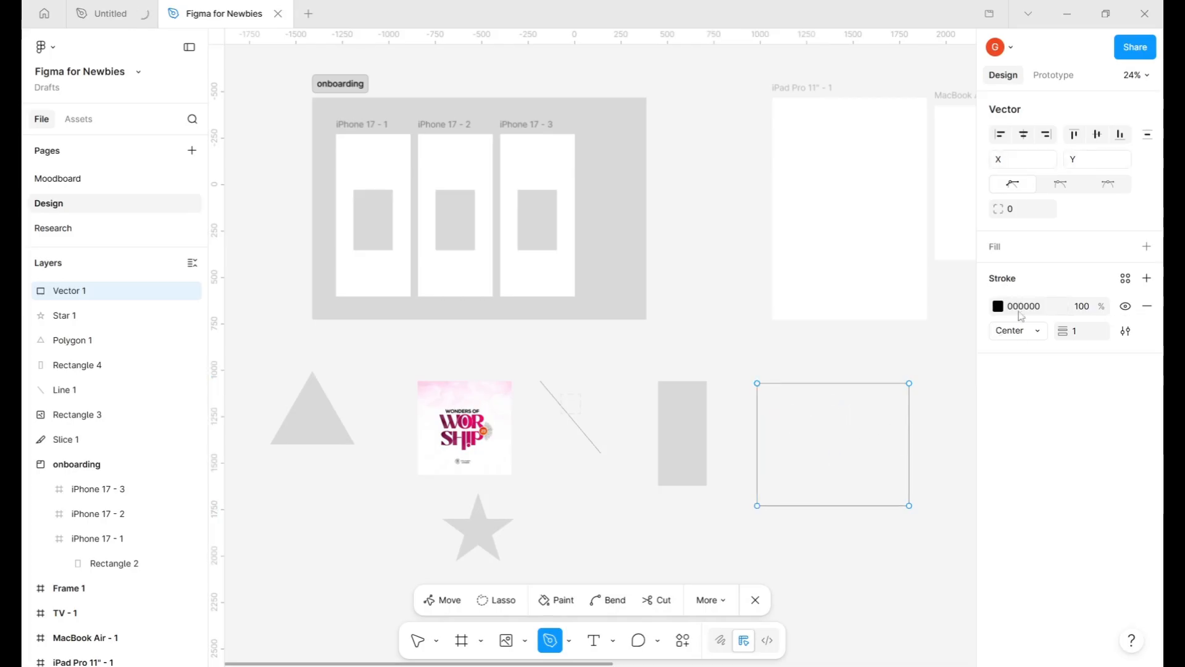
- Remove the stroke from the pen-drawn rectangle and give it a D9D9D9 fill
left_click(1146, 306)
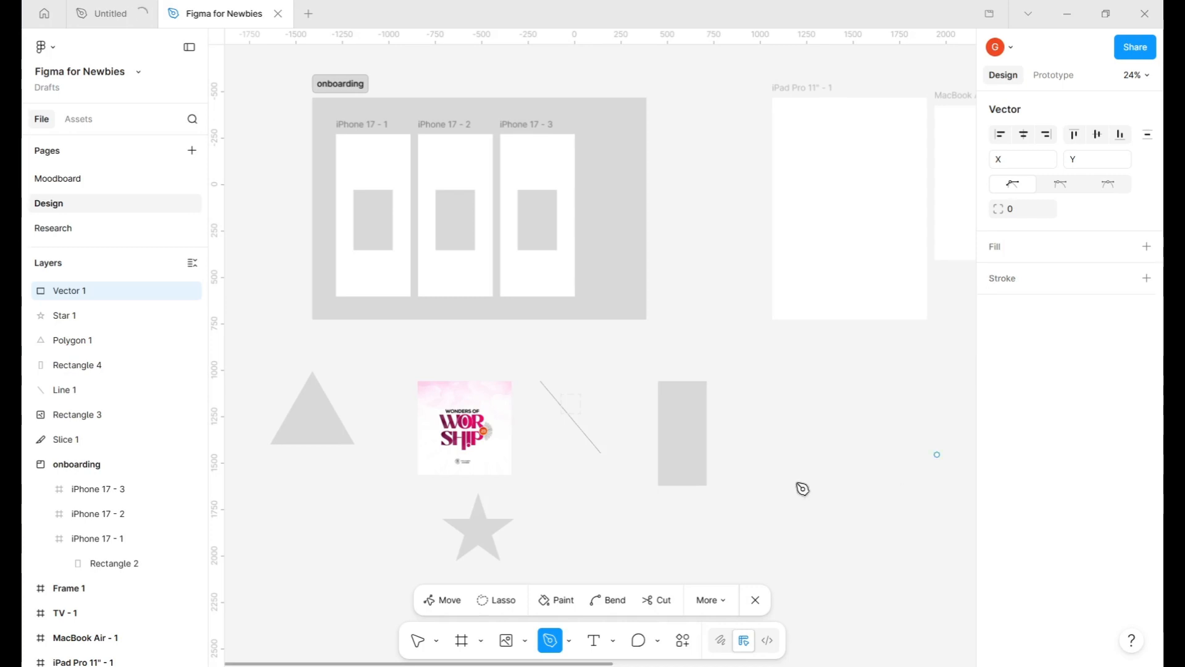
left_click(1146, 246)
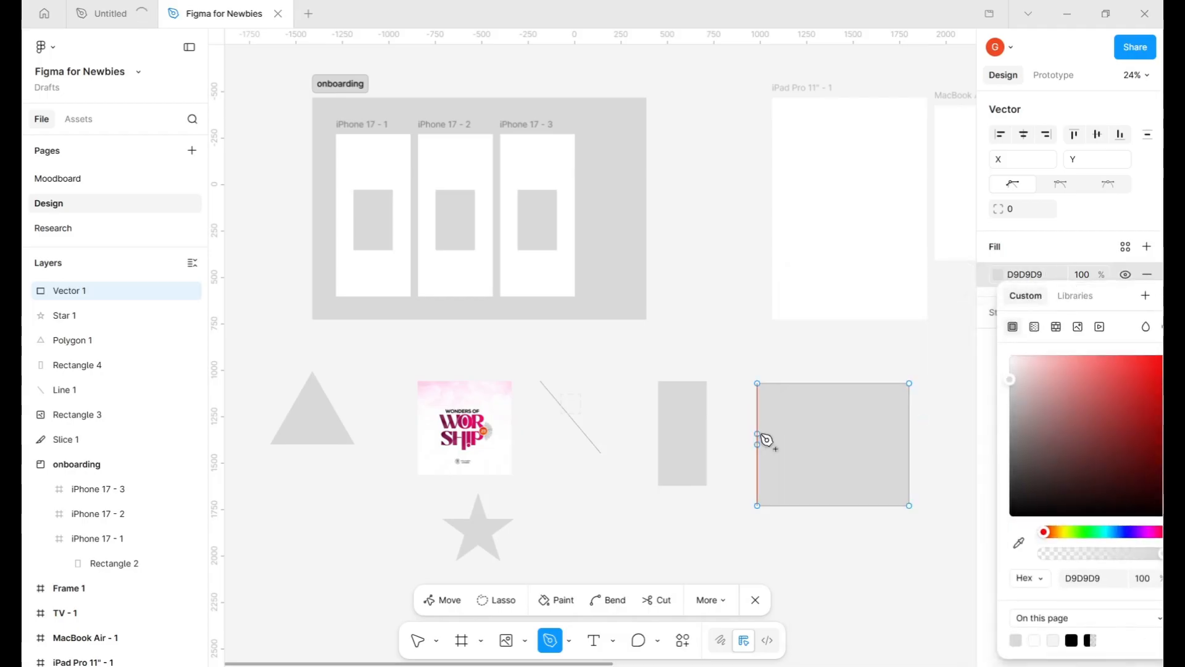
- Bend the pen rectangle's lower and left edges inward, and pull its upper-left corner's curve handle out to about X 843, Y 880.5
scroll(764, 441, "right", 3)
scroll(800, 430, "right", 3)
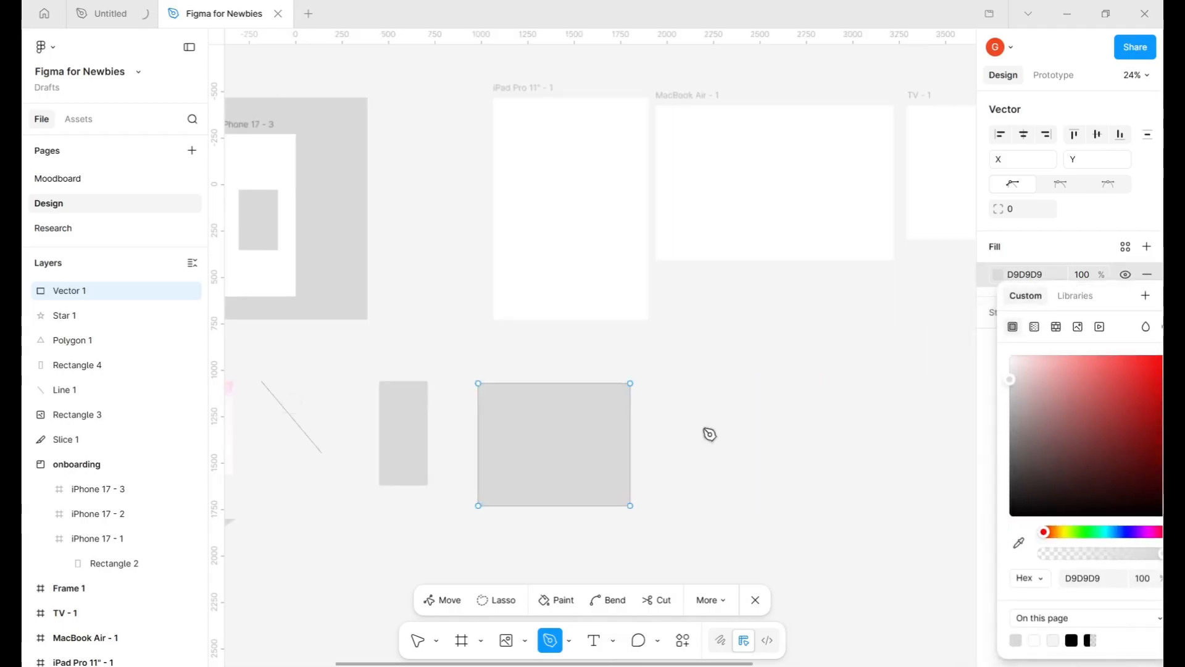
scroll(710, 434, "right", 3)
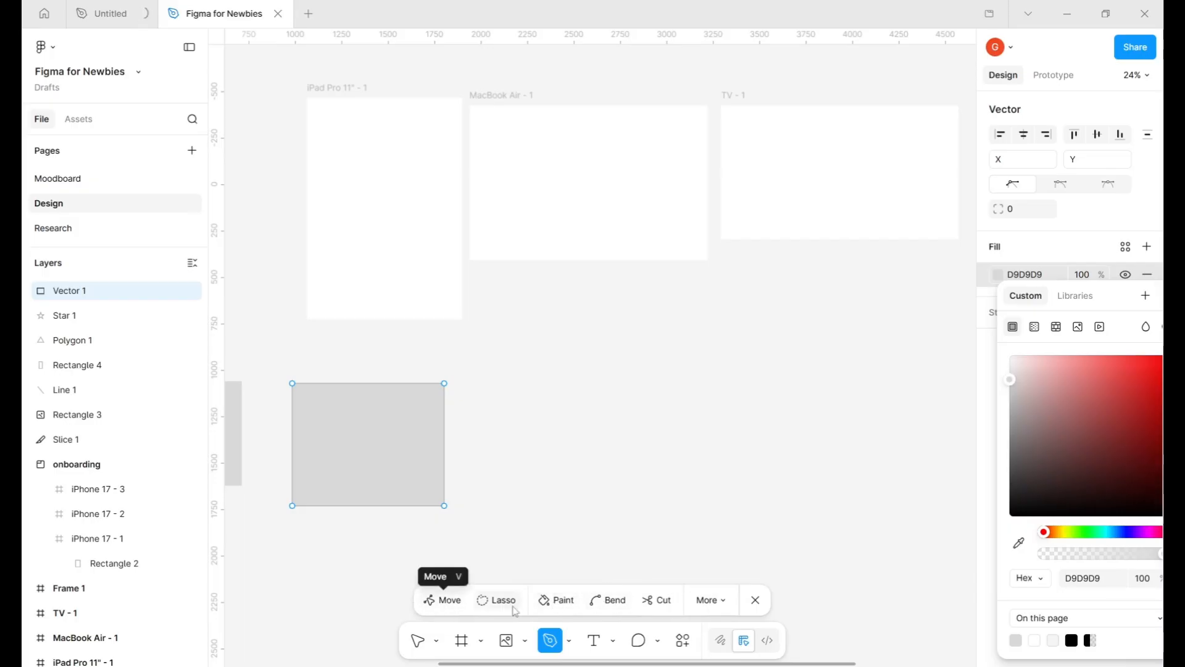
left_click(603, 600)
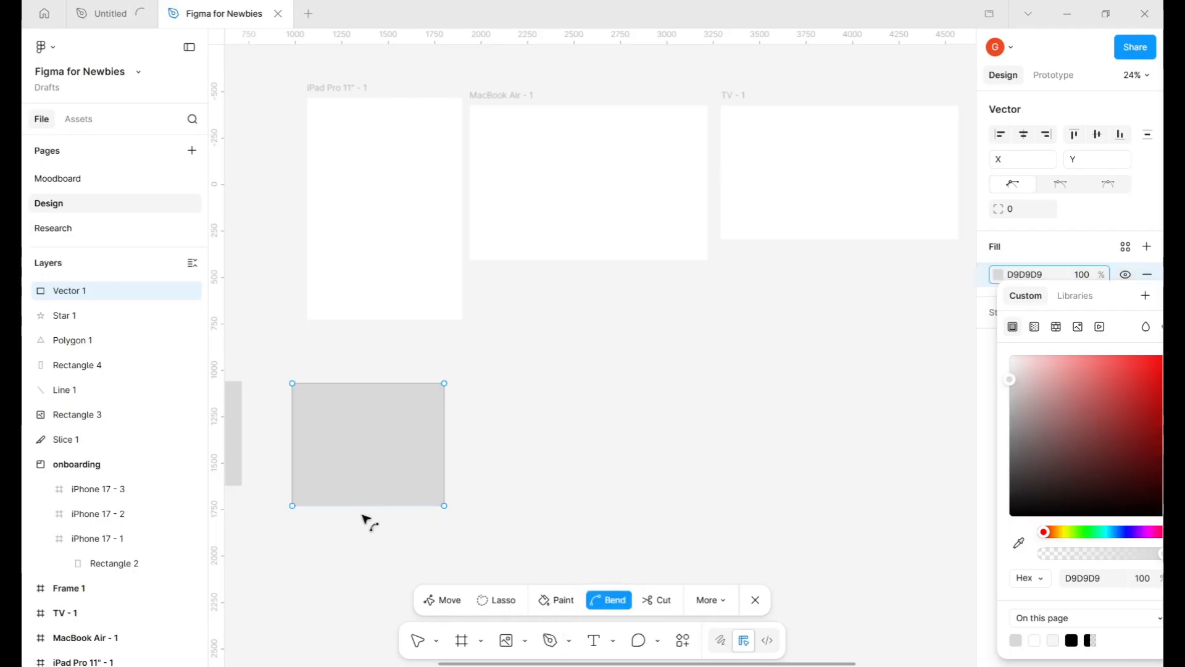
left_click_drag(362, 519, 373, 469)
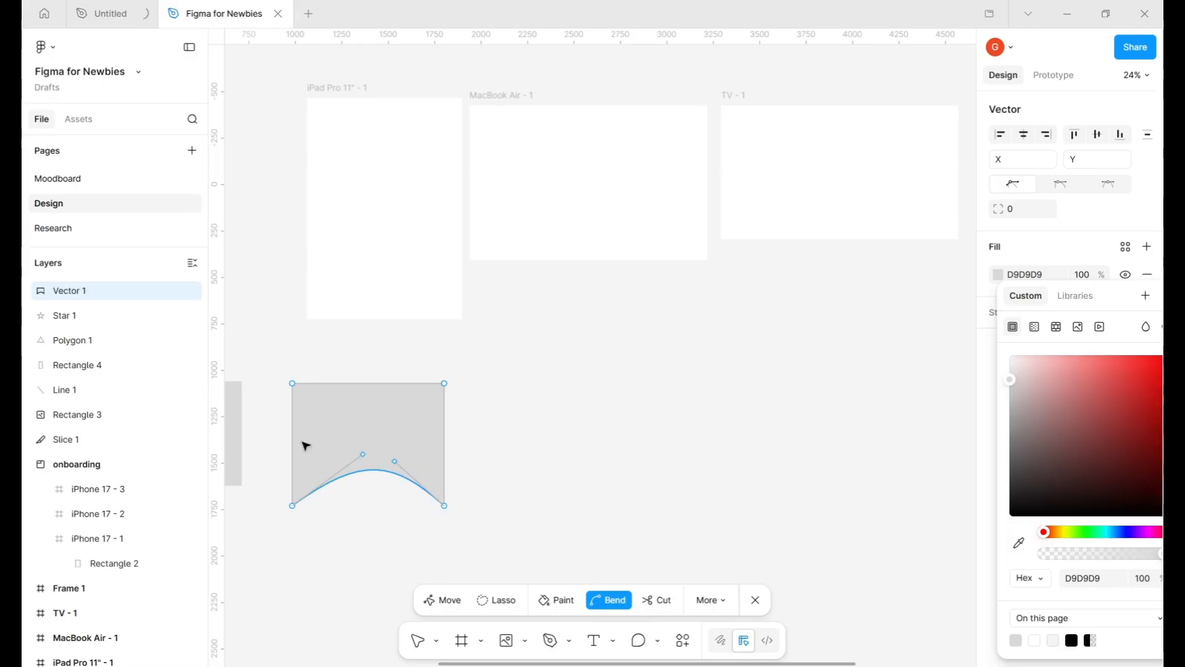
left_click_drag(304, 445, 322, 442)
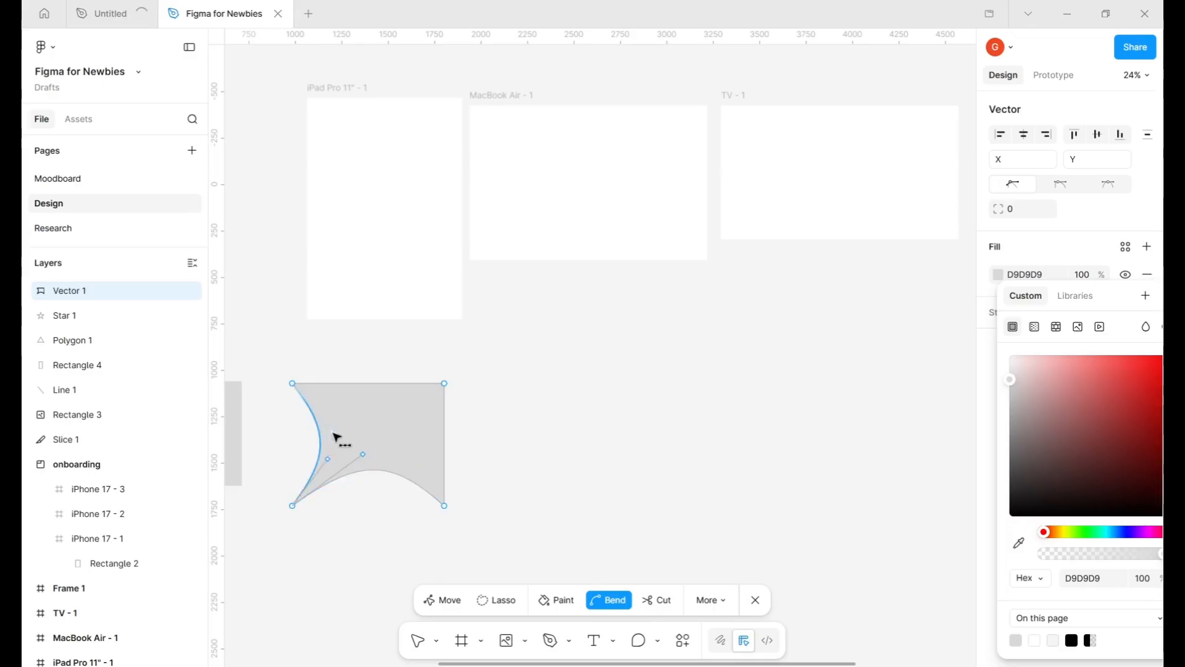
left_click_drag(339, 440, 266, 349)
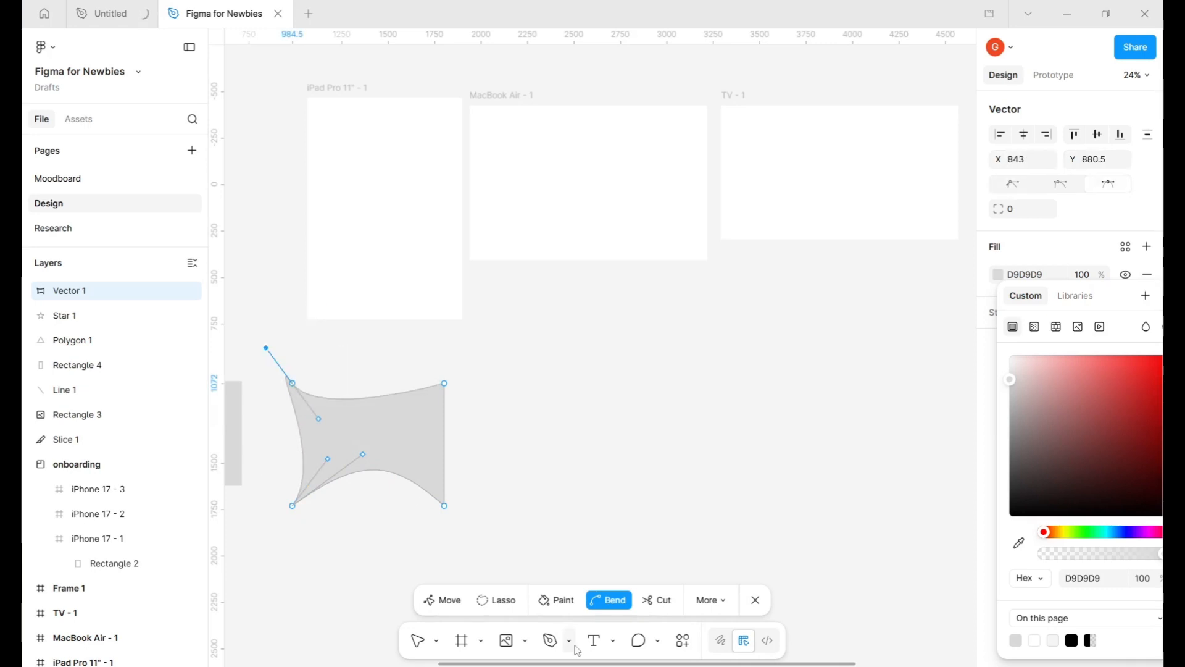
- Draw a horizontal Pen segment beside the bent shape, from about X 2470, Y 1014 to X 3805, Y 1014
left_click(551, 642)
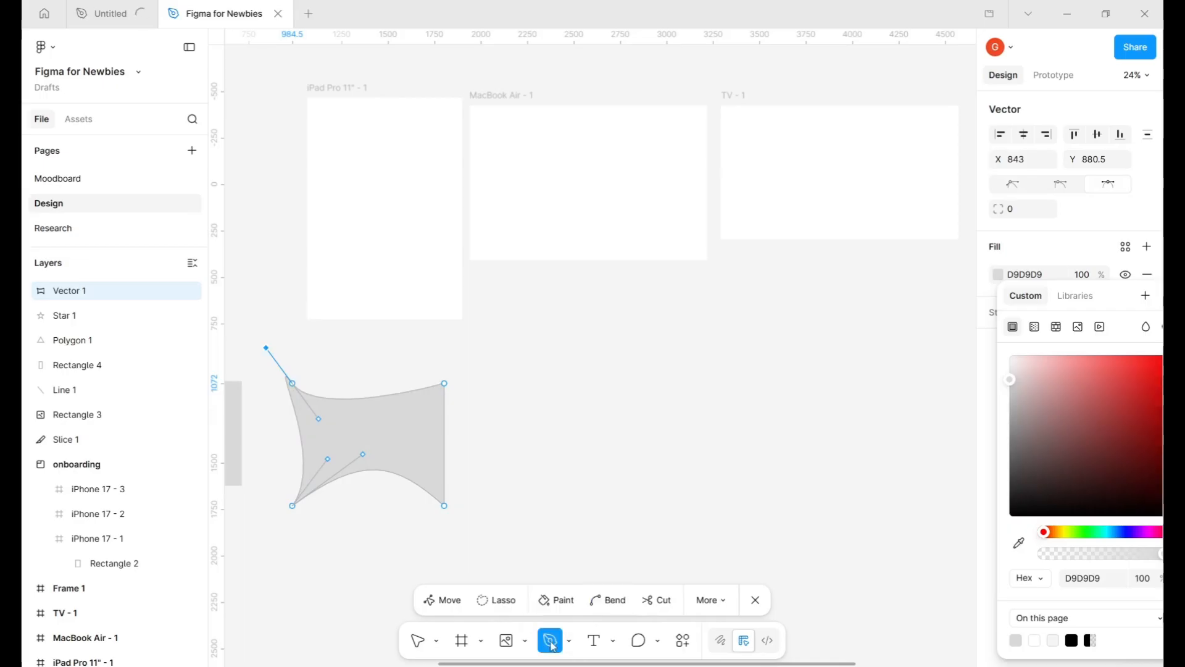
left_click(568, 373)
left_click(568, 373)
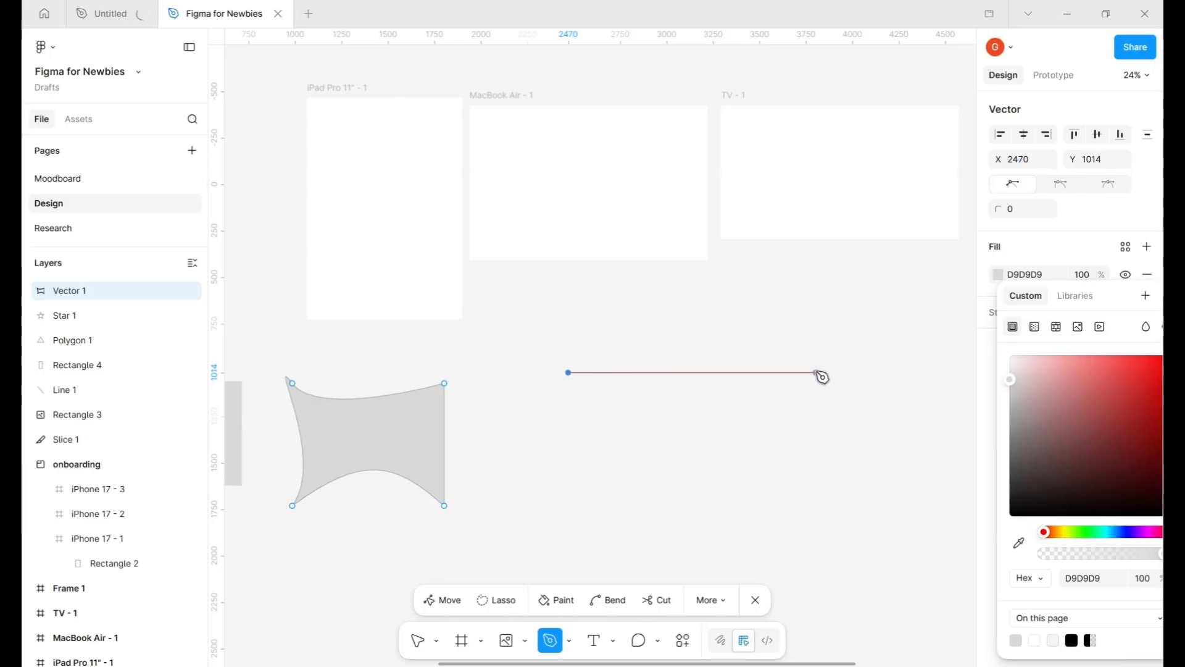
left_click(816, 373)
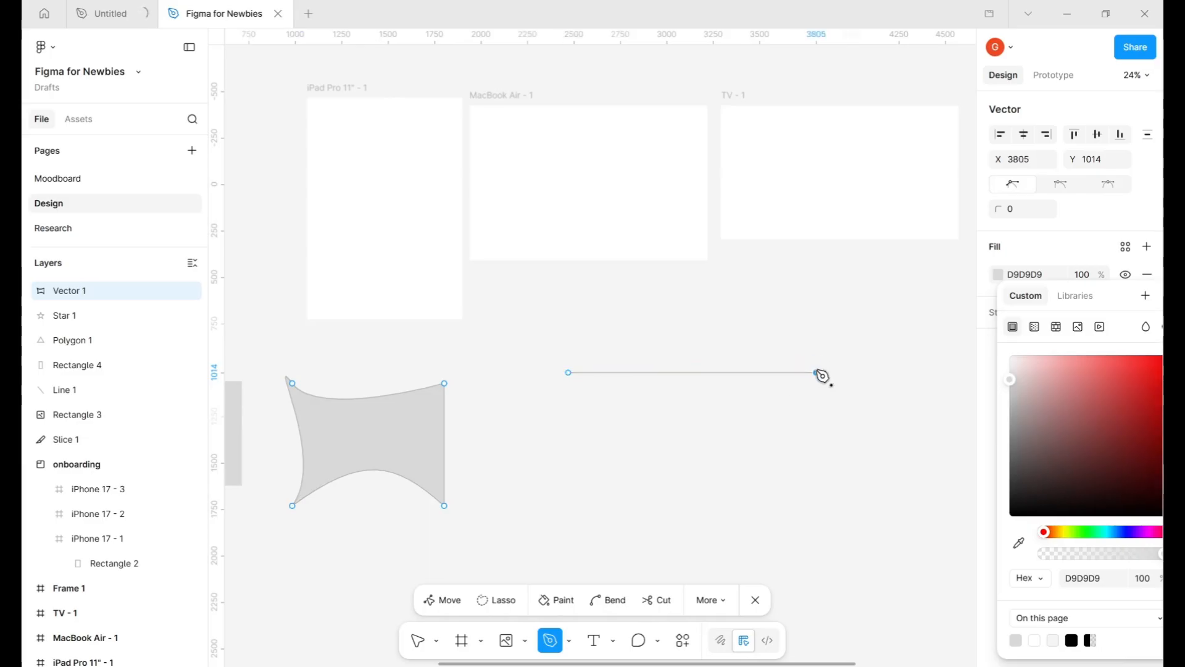
left_click(812, 541)
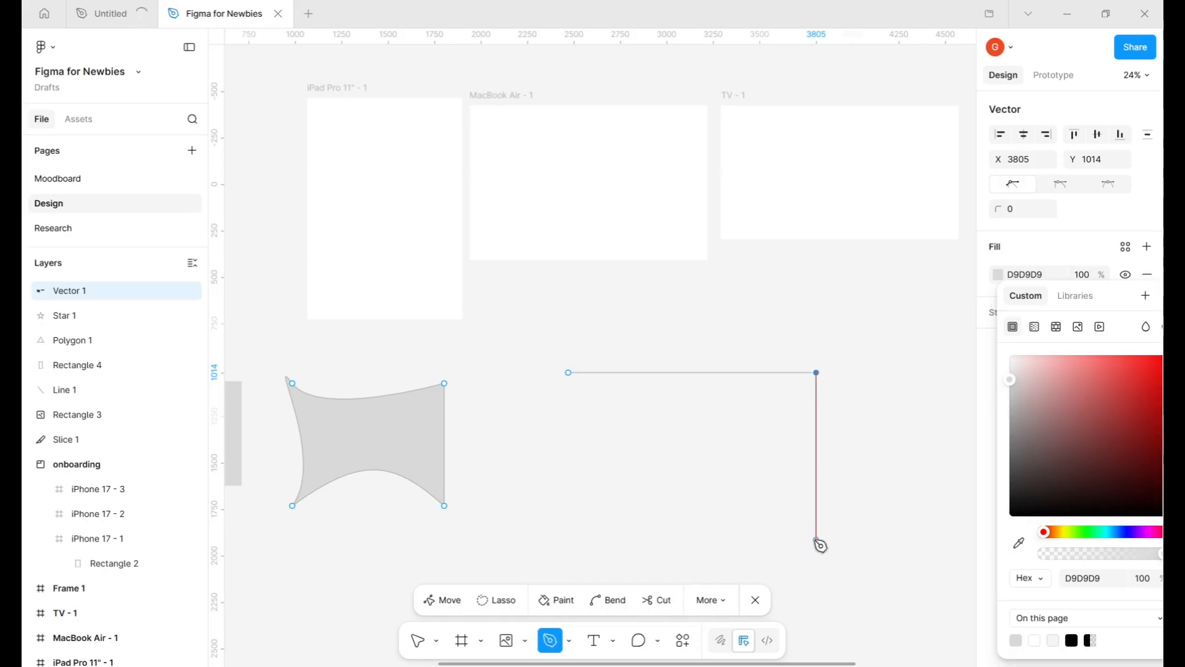
left_click(816, 540)
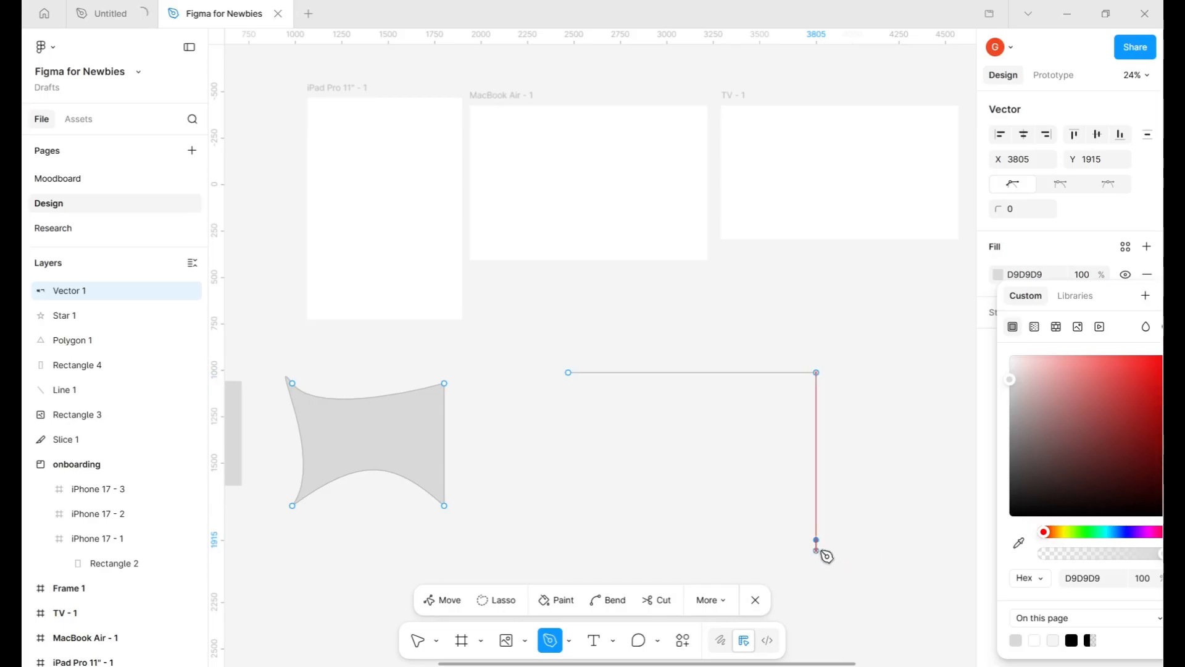
key("ctrl+z")
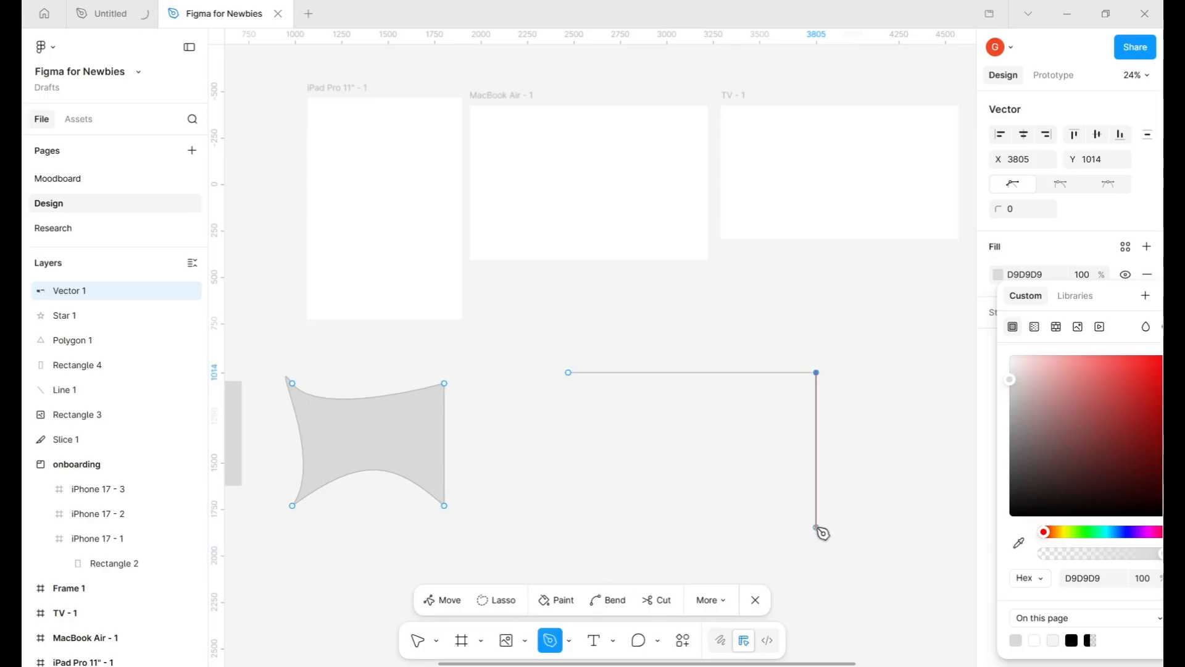
- Curve the path outward to about X 3805, Y 1856.5, and close it through a corner at about X 2395, Y 1831.5
left_click_drag(816, 529, 716, 625)
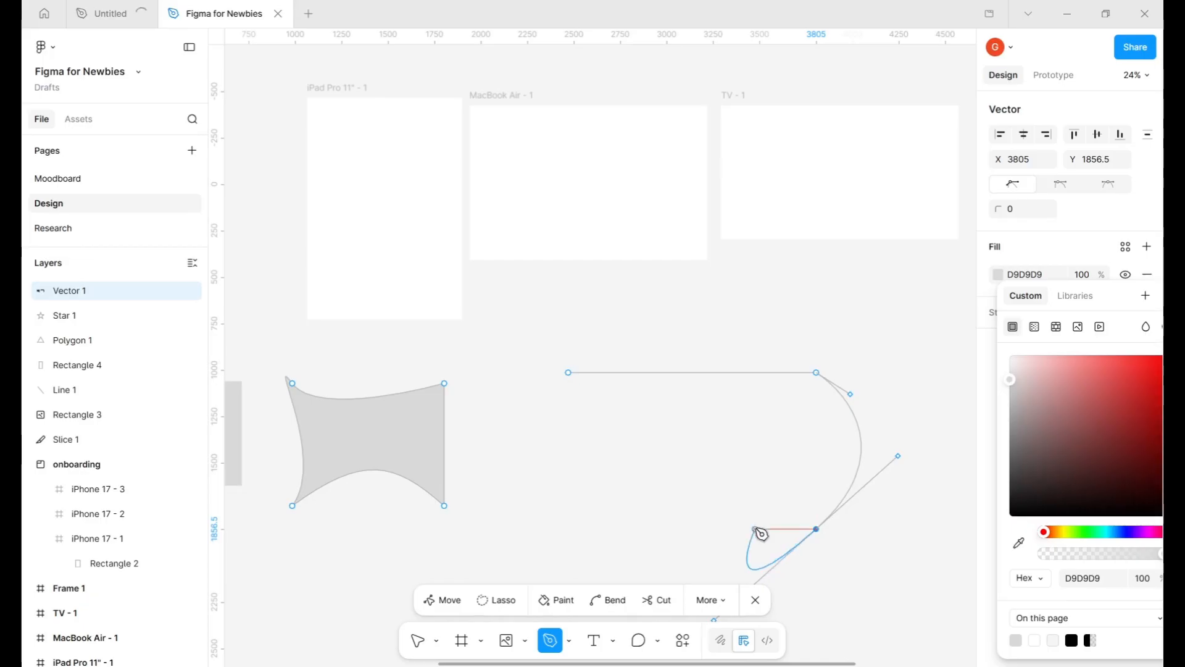
key("Escape")
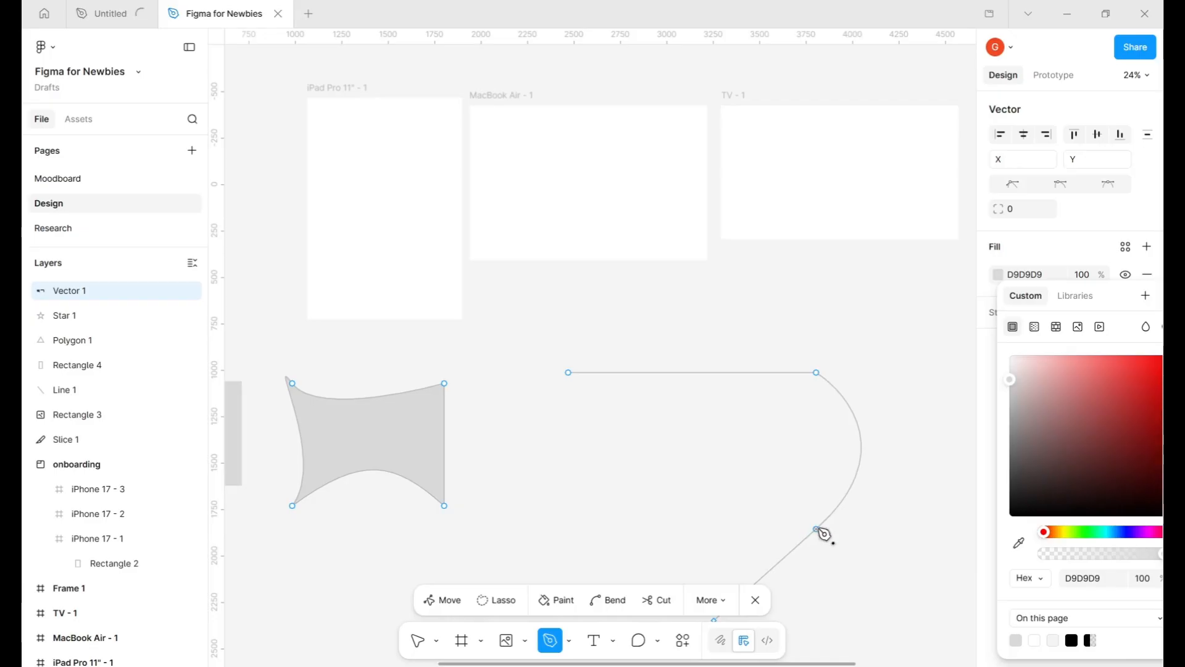
left_click(816, 529)
left_click(554, 524)
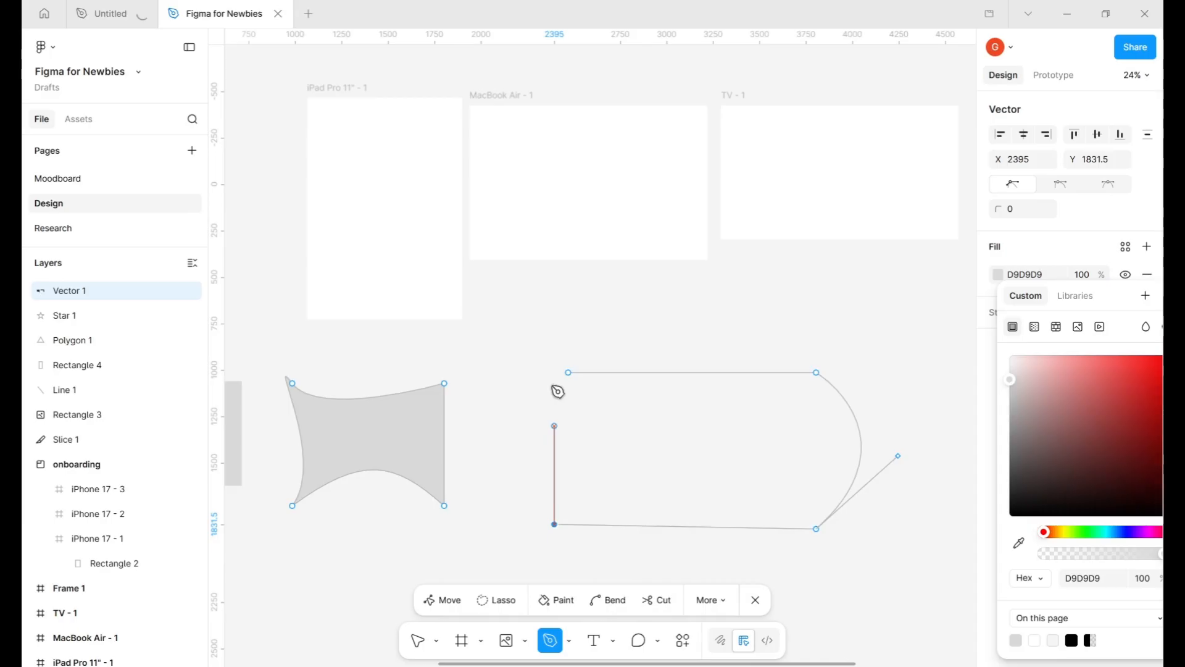
left_click(568, 372)
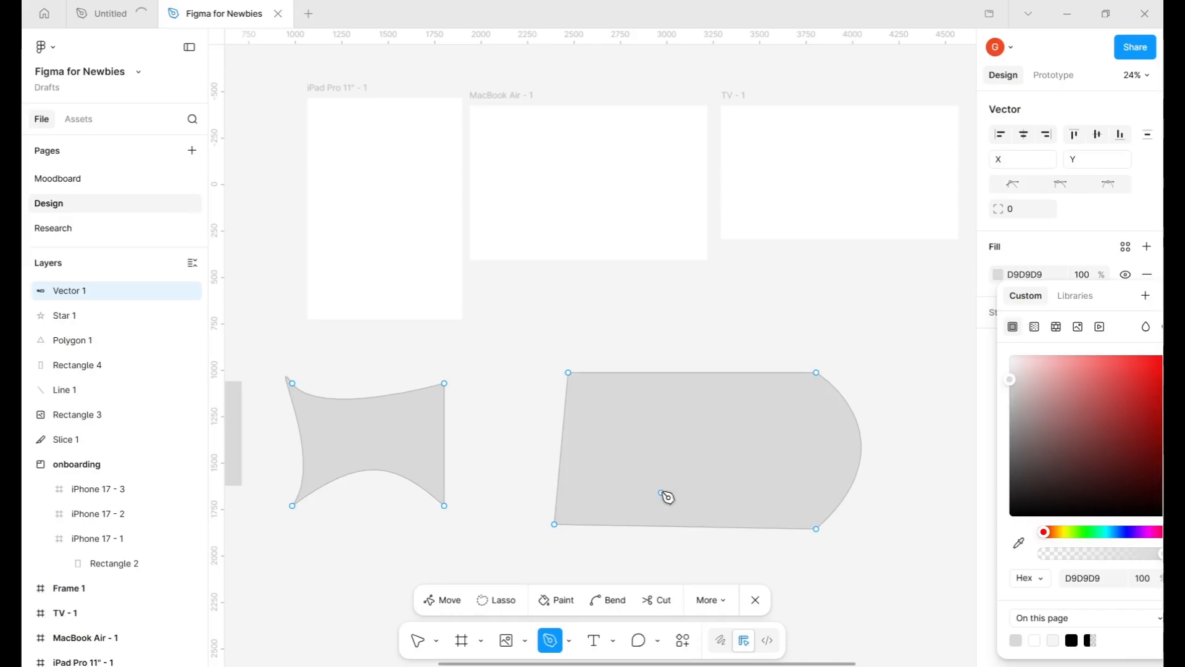
- Sketch several freehand Pencil curves beside the rounded shape, and undo the last three strokes
scroll(661, 492, "right", 6)
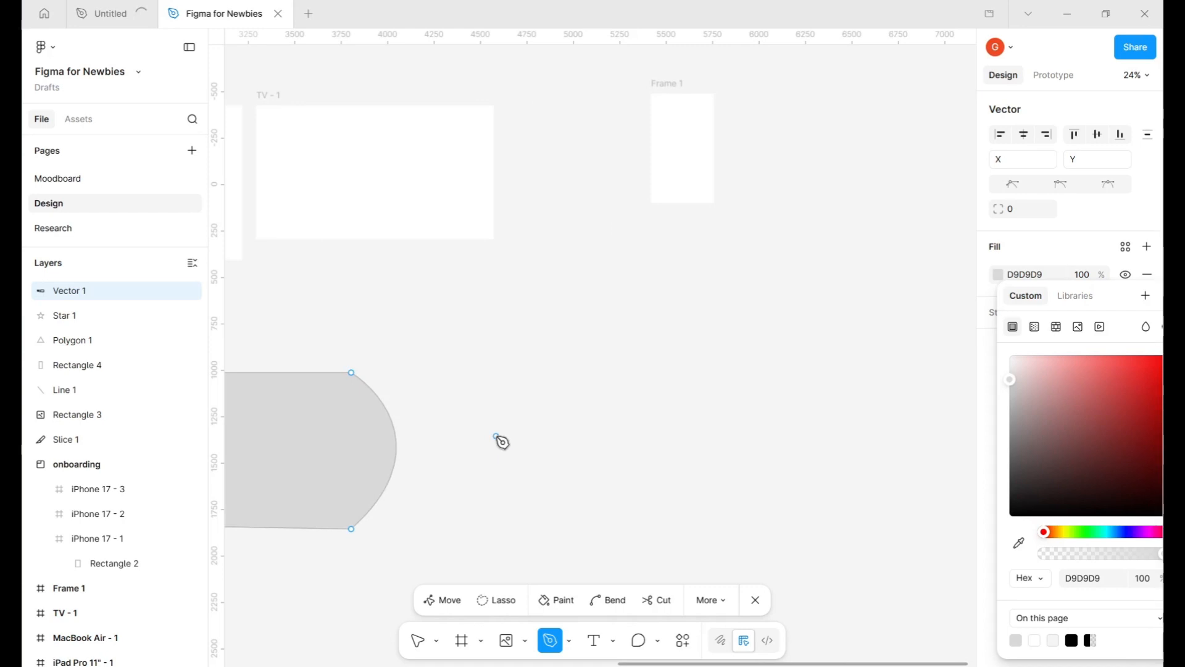
key("shift+p")
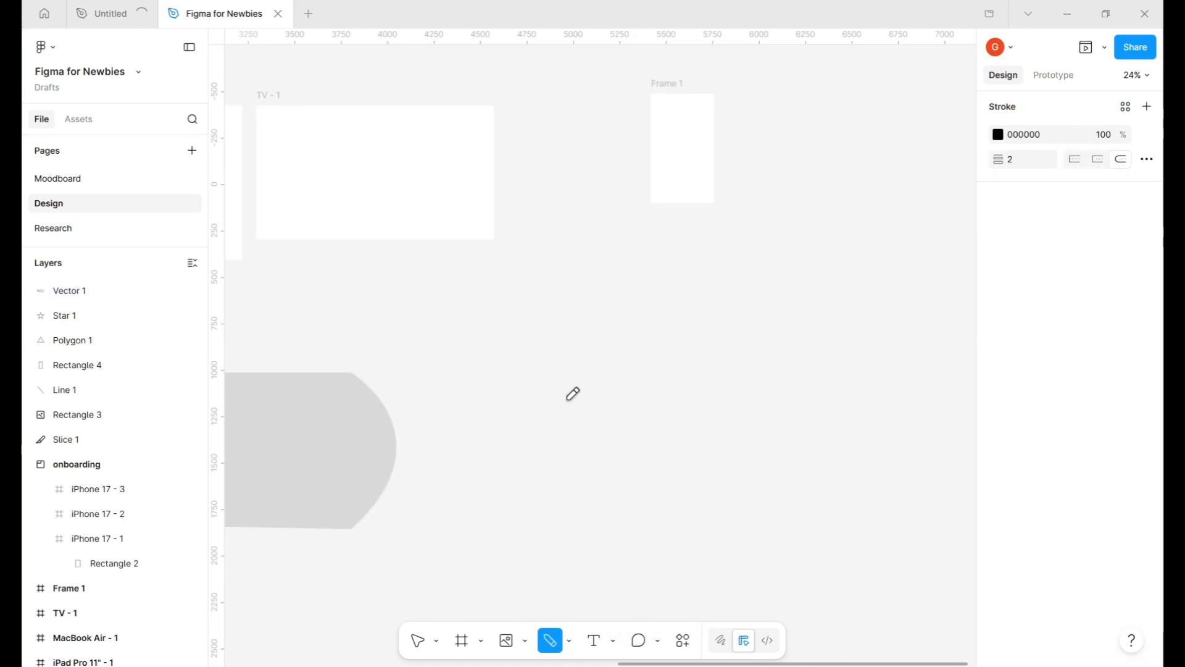
mouse_move(569, 402)
left_mouse_down()
mouse_move(623, 398)
mouse_move(707, 420)
mouse_move(659, 479)
left_mouse_up()
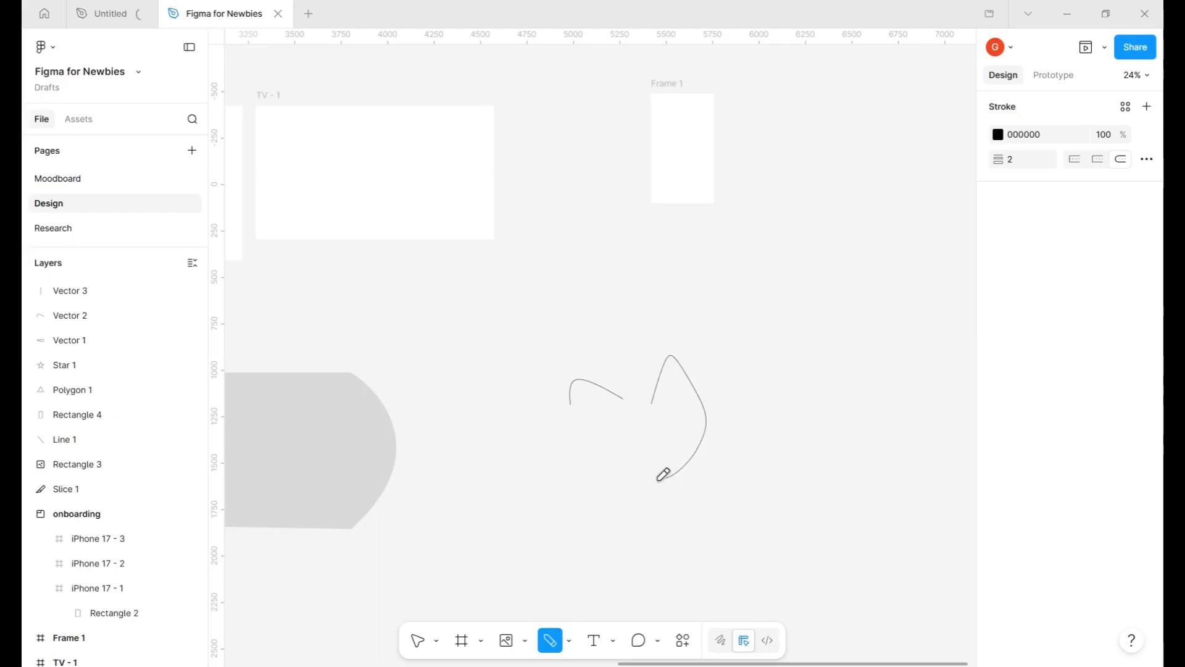
left_click_drag(663, 474, 645, 514)
mouse_move(810, 398)
left_mouse_down()
mouse_move(847, 367)
mouse_move(942, 348)
left_mouse_up()
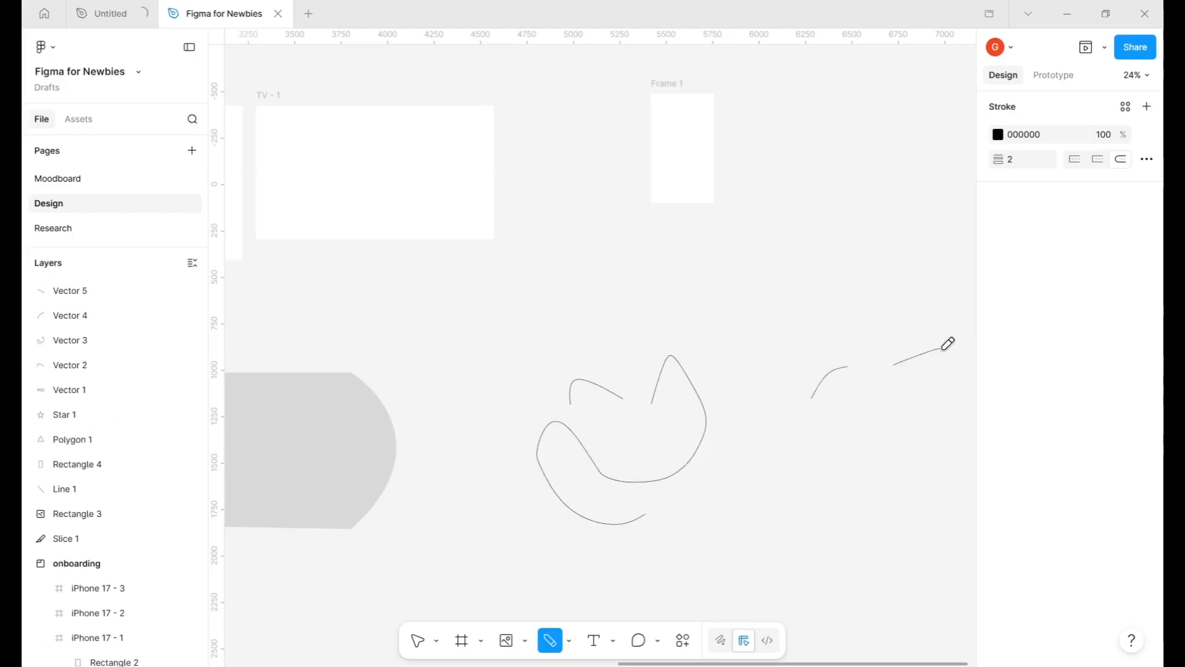
left_click_drag(853, 380, 900, 412)
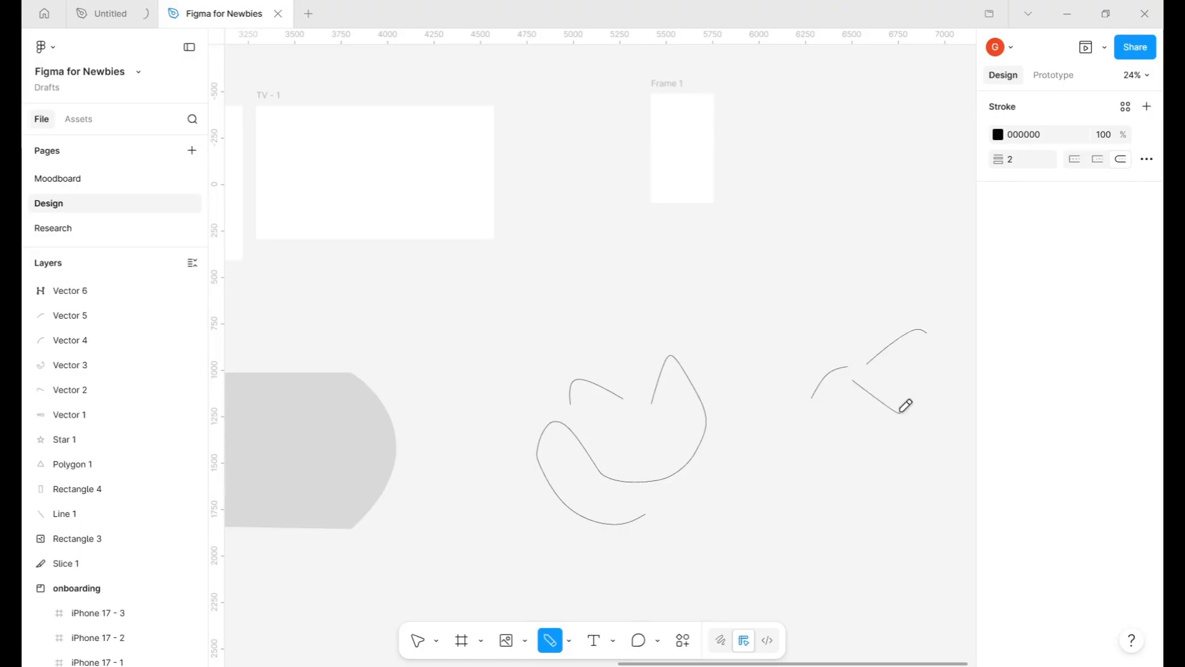
key("ctrl+z")
key("ctrl+z")
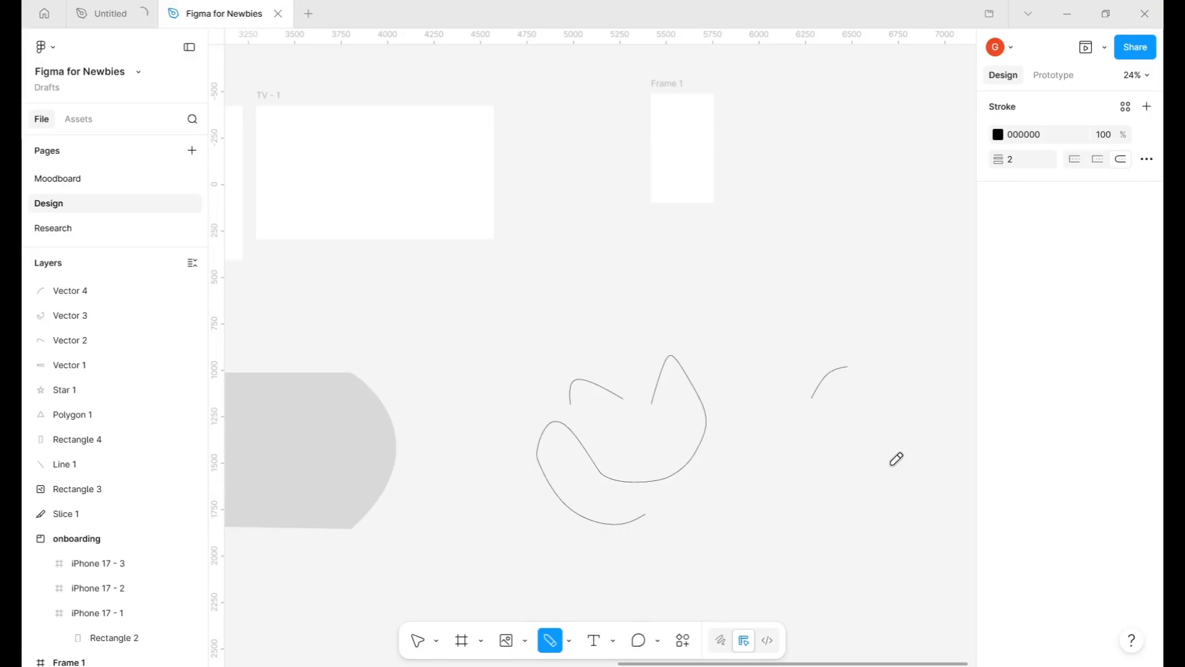
key("ctrl+z")
- Try drawing a freehand heart with the Pencil, and undo it together with the remaining Pencil curves
mouse_move(758, 394)
left_mouse_down()
mouse_move(801, 463)
mouse_move(760, 381)
left_mouse_up()
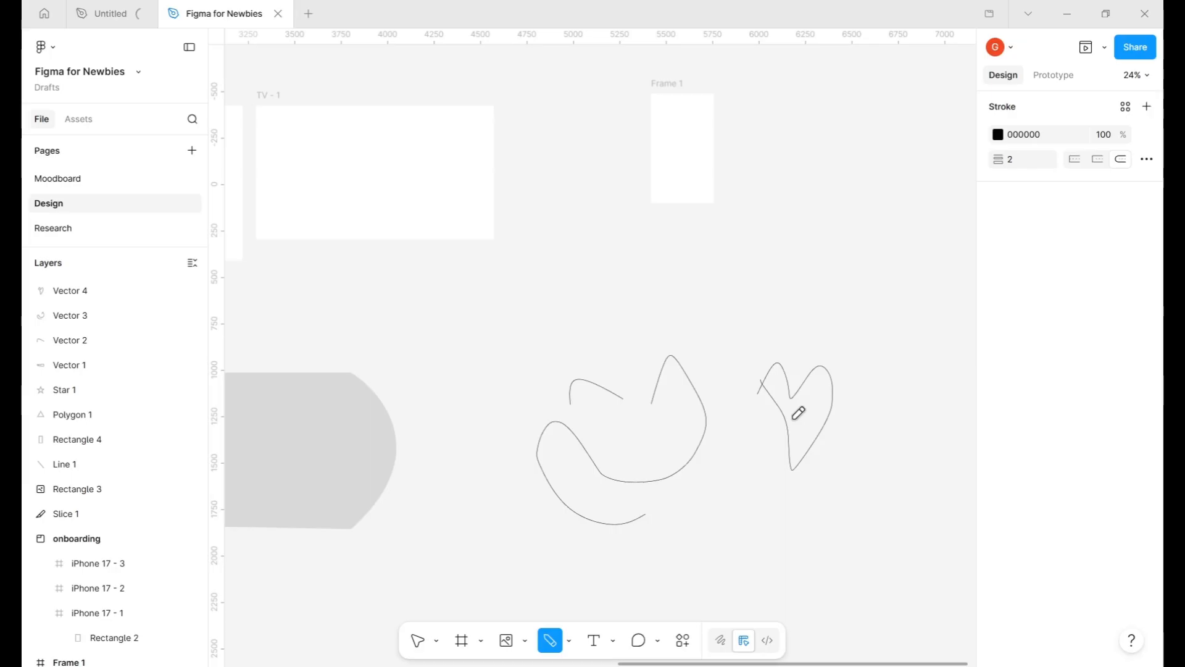
key("ctrl+z")
key("ctrl+z")
key("ctrl+z")
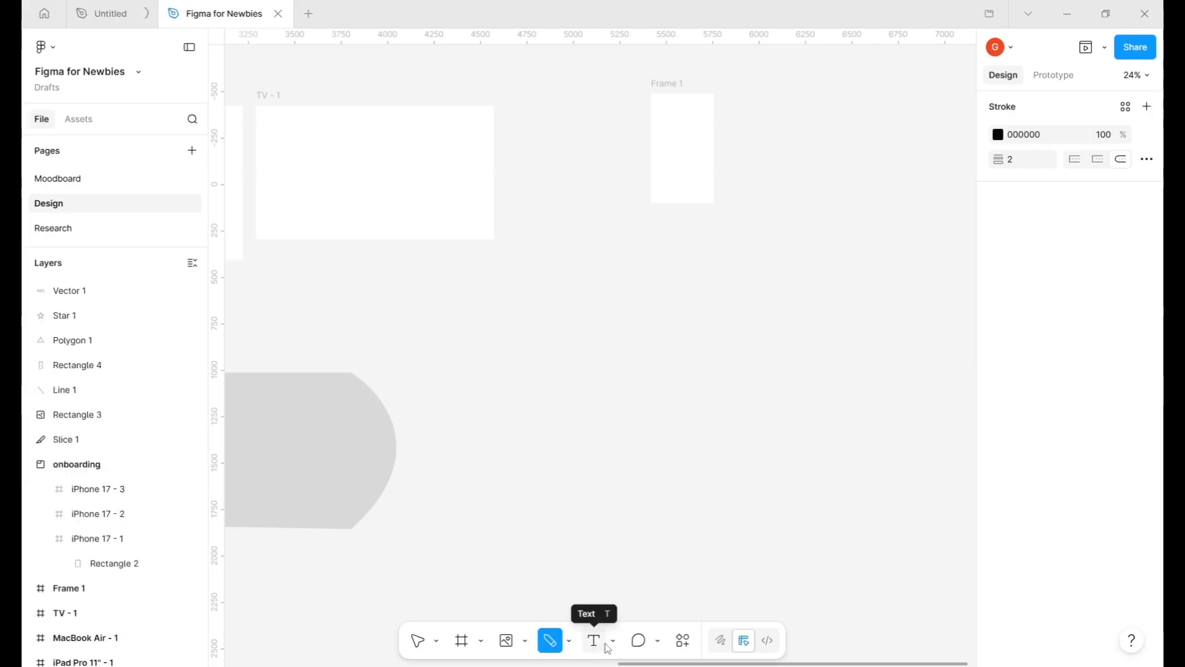
- Place a text layer at about X 4973, Y 1047 in the empty canvas below Frame 1, reading "Type anthi"
left_click(612, 642)
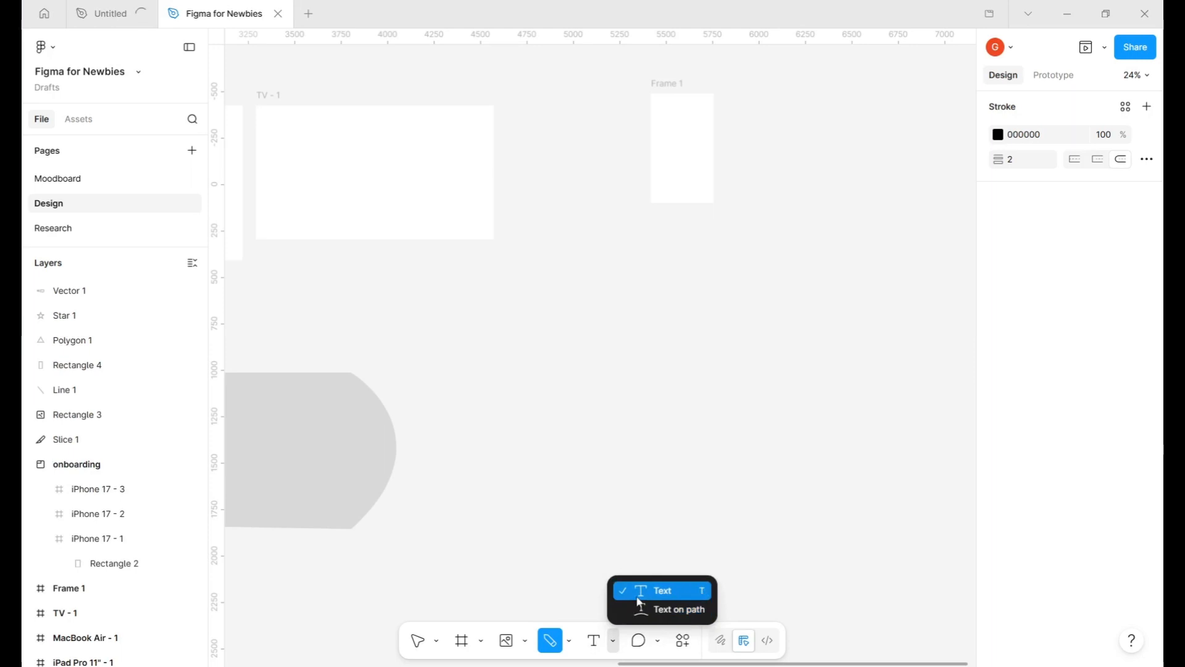
left_click(639, 600)
left_click(573, 379)
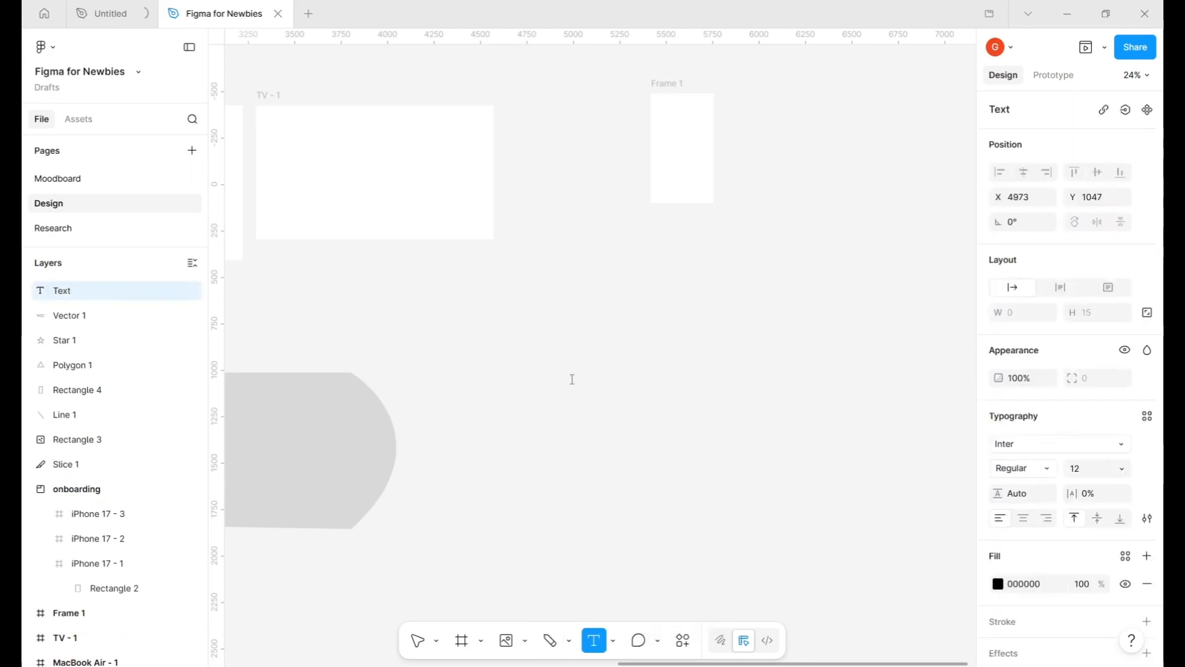
type("Type anthi")
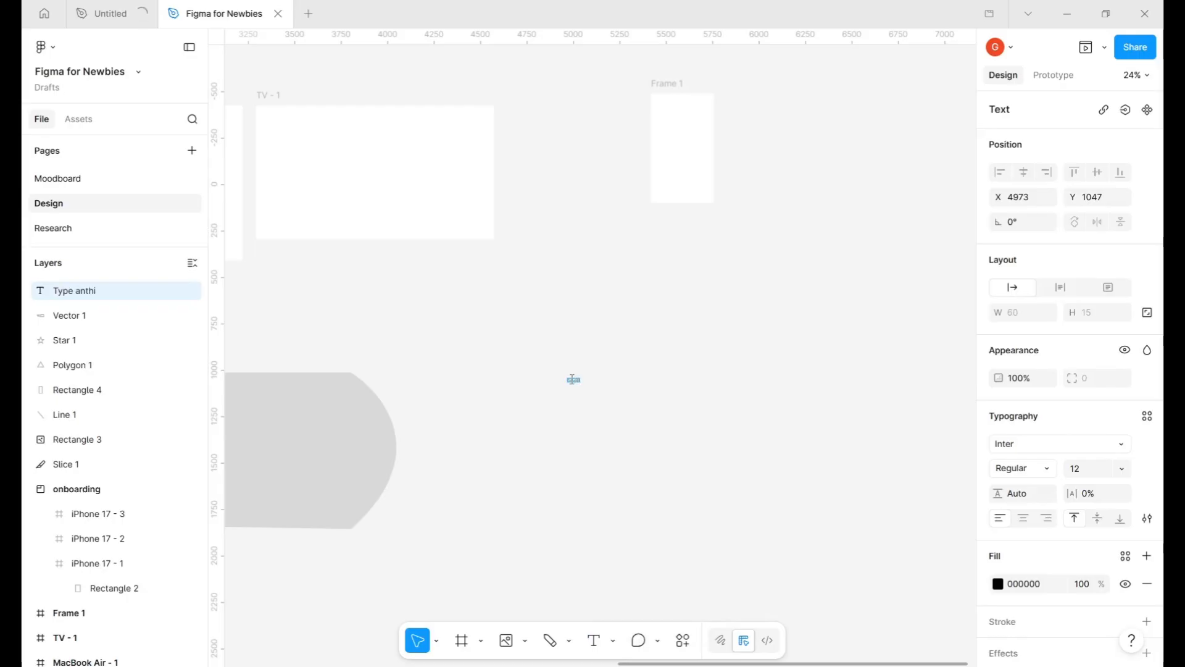
- Increase the new text layer's font size to 89
key("ctrl+shift+period")
key("ctrl+shift+period")
key("ctrl+shift+period")
key("ctrl+shift+period")
key("ctrl+shift+period")
key("ctrl+shift+period")
key("ctrl+shift+period")
key("ctrl+shift+period")
key("ctrl+shift+period")
key("ctrl+shift+period")
key("ctrl+shift+period")
key("ctrl+shift+period")
key("ctrl+shift+period")
key("ctrl+shift+period")
key("ctrl+shift+period")
key("ctrl+shift+period")
key("ctrl+shift+period")
key("ctrl+shift+period")
key("ctrl+shift+period")
key("ctrl+shift+period")
key("ctrl+shift+period")
key("ctrl+shift+period")
key("ctrl+shift+period")
key("ctrl+shift+period")
key("ctrl+shift+period")
key("ctrl+shift+period")
key("ctrl+shift+period")
key("ctrl+shift+period")
key("ctrl+shift+period")
key("ctrl+shift+period")
key("ctrl+shift+period")
key("ctrl+shift+period")
key("ctrl+shift+period")
- Replace the layer's wording with "Type anything" and move it up to about X 5121, Y 626
key("BackSpace")
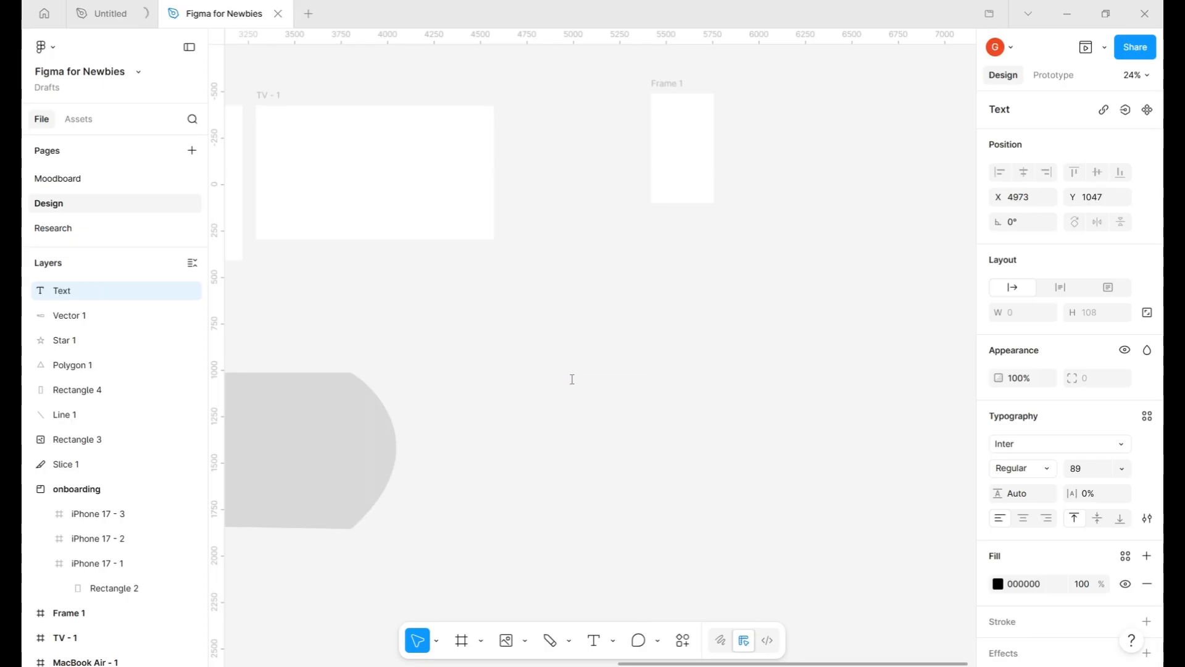
type("Type an")
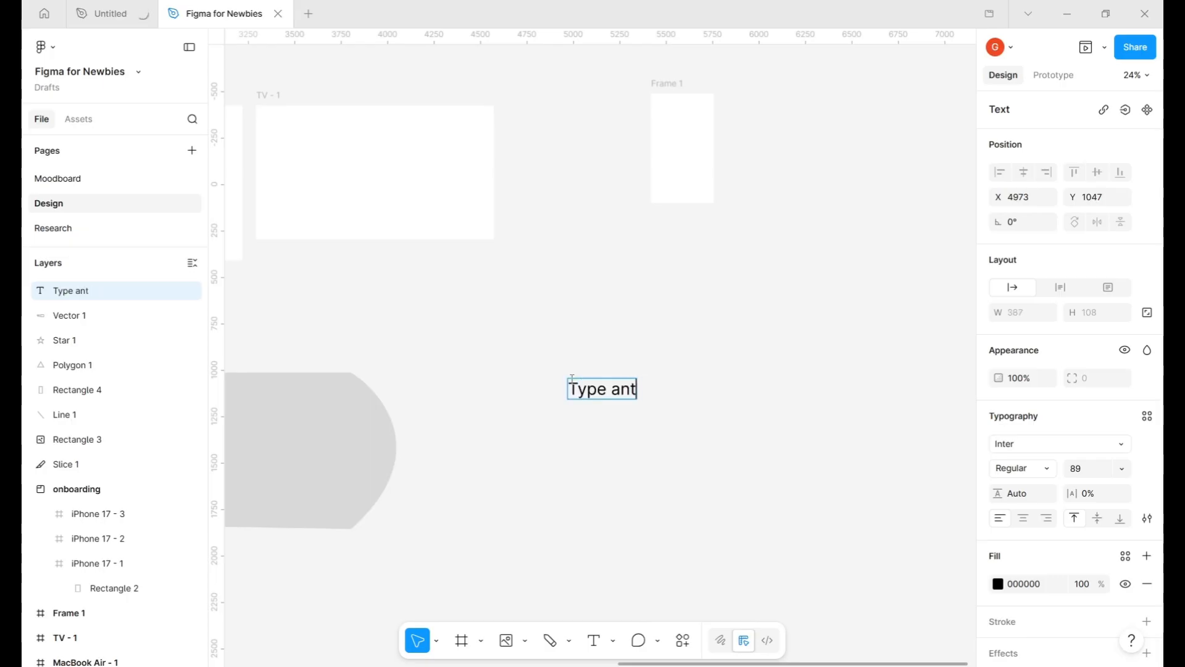
type("ything")
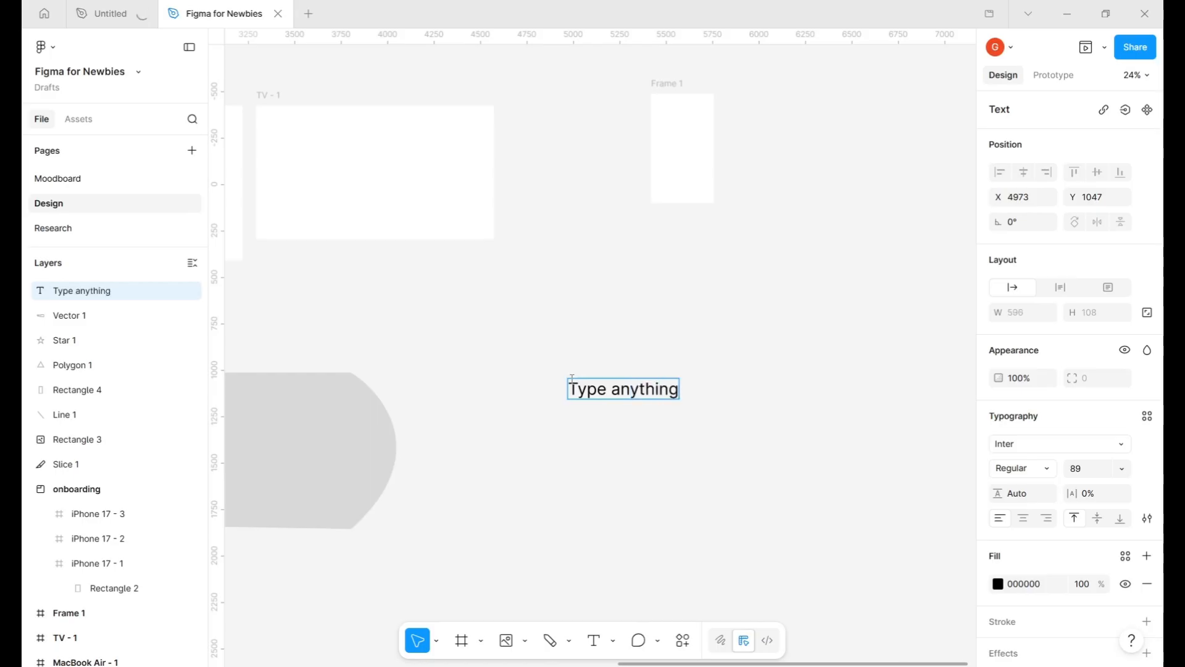
key("Escape")
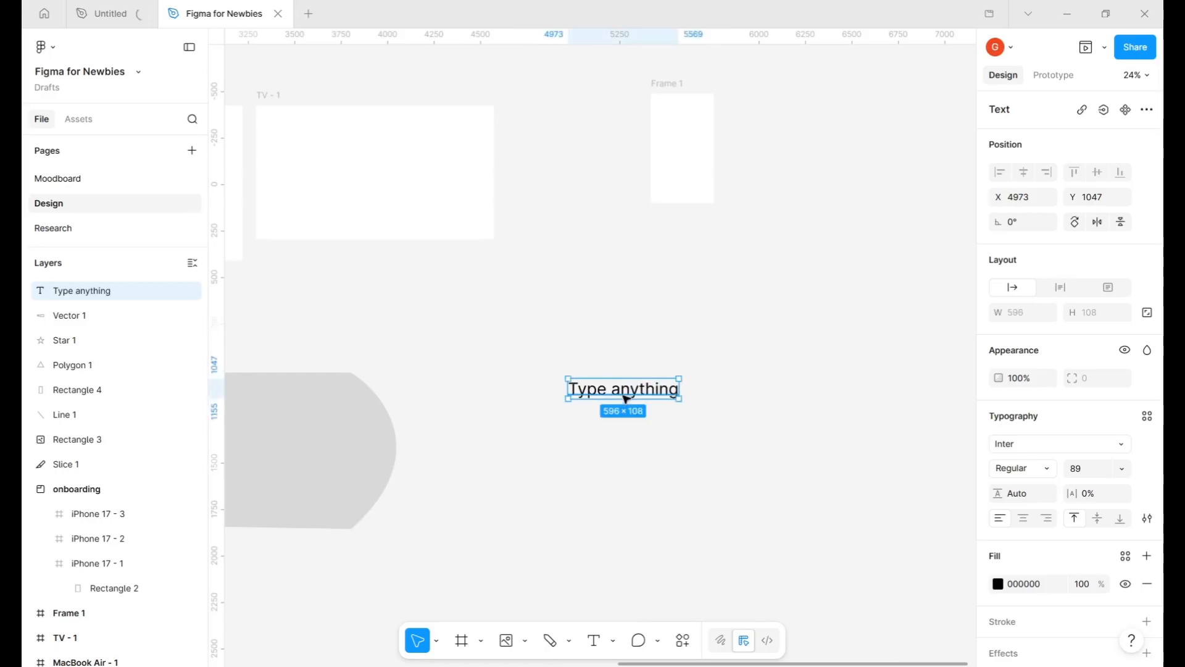
left_click_drag(626, 395, 654, 317)
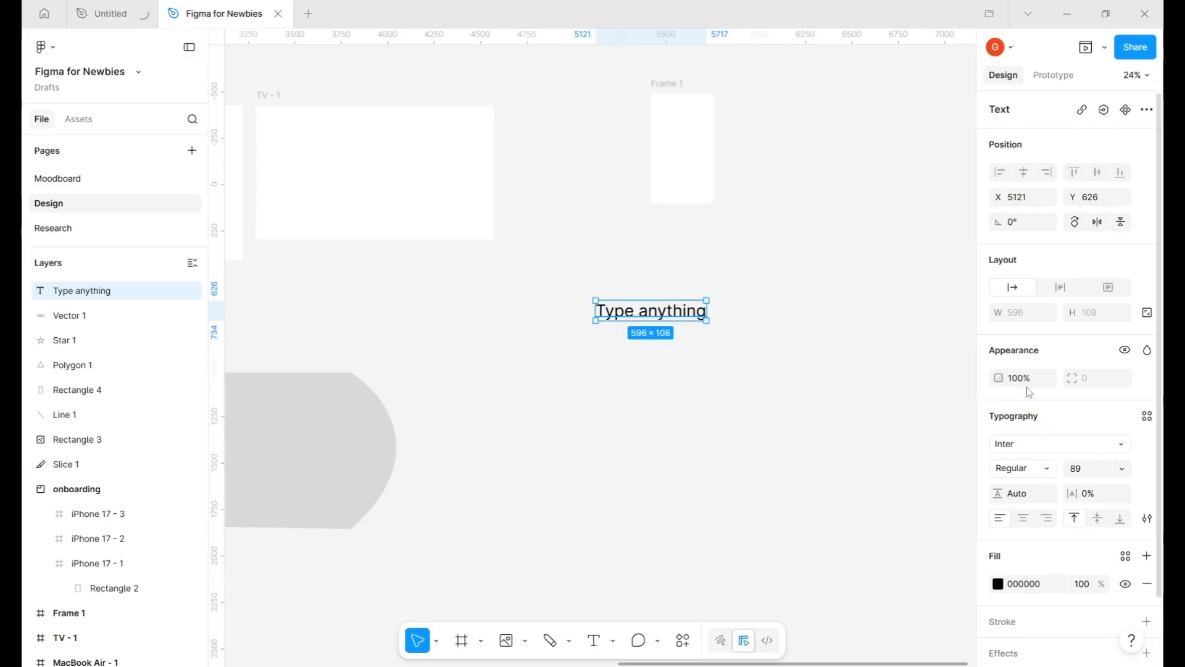
- Create a Text on path circle about 742 × 742 at X 5220, Y 1047, below the straight text
left_click(613, 640)
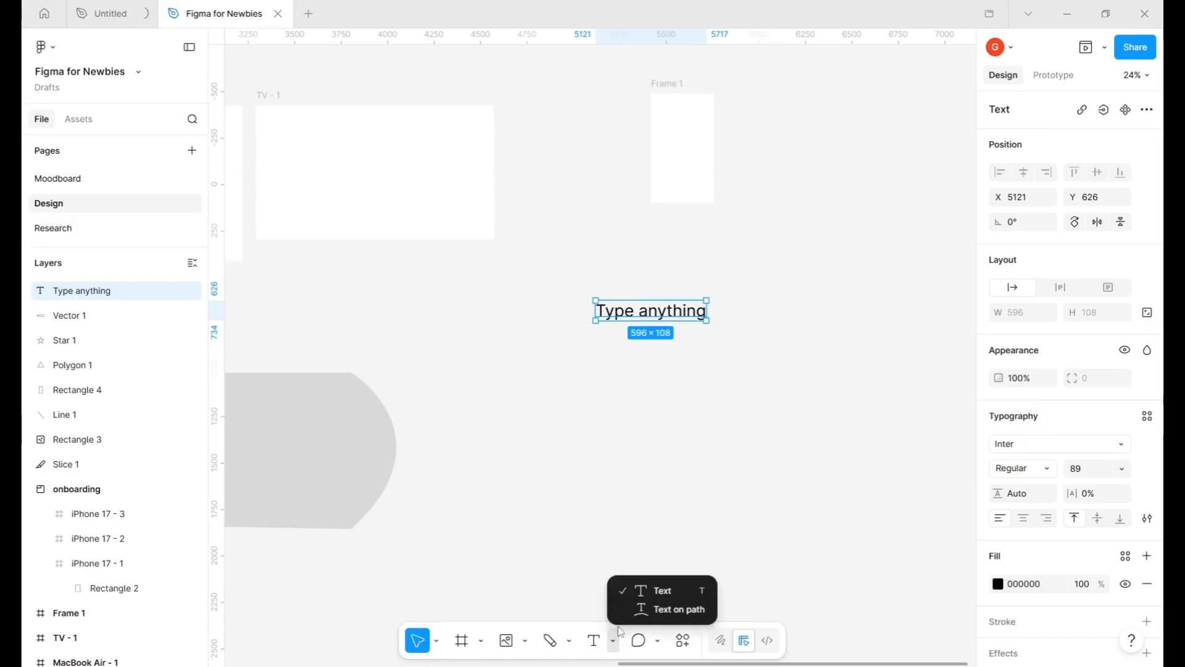
left_click(656, 606)
left_click(684, 447)
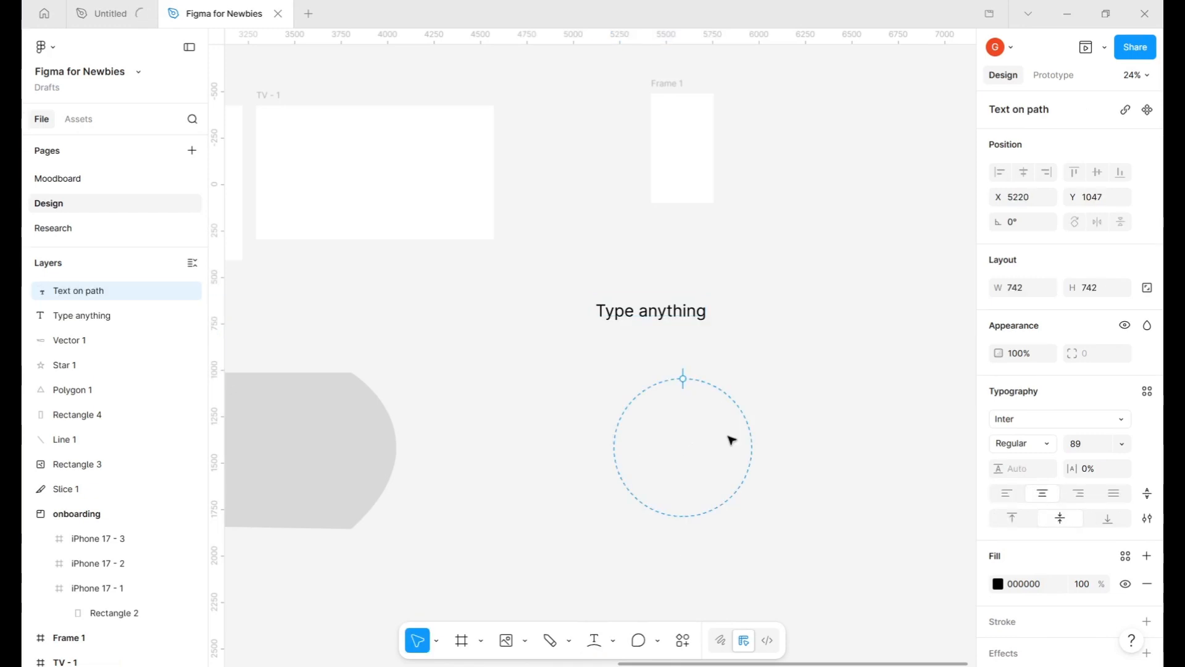
type("ayau[")
key("BackSpace")
key("BackSpace")
key("BackSpace")
key("BackSpace")
key("BackSpace")
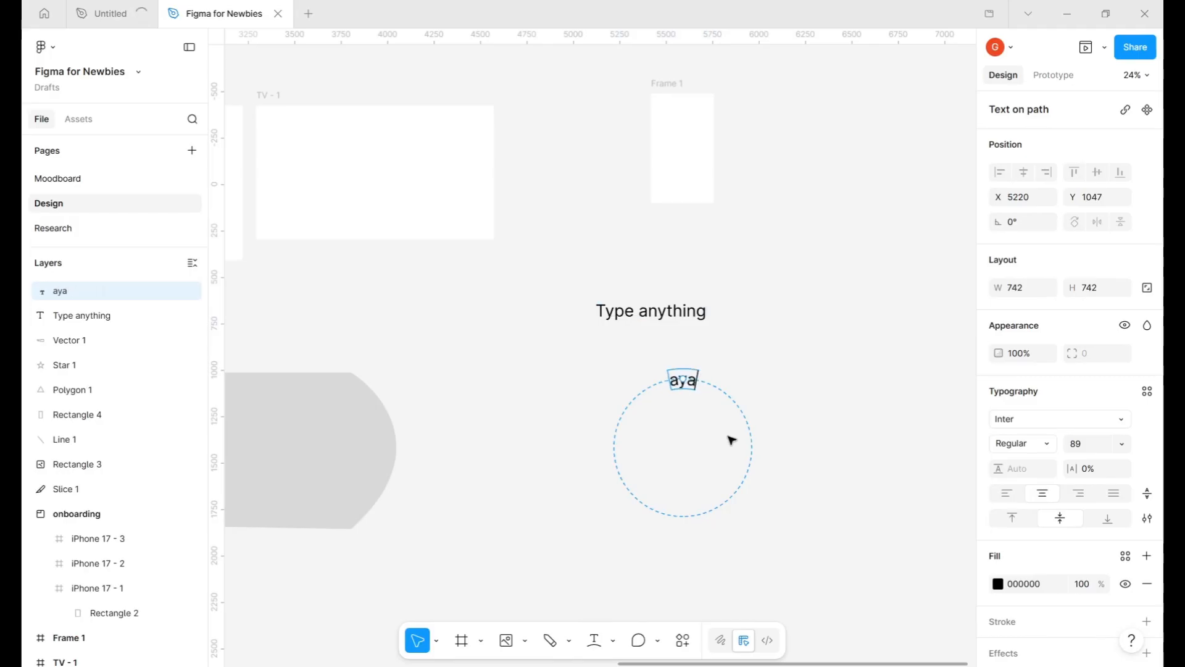
- Enter "Type Anything. Okay?" along the circular path and move the curved text to about X 4632, Y 1064
type("Type Any")
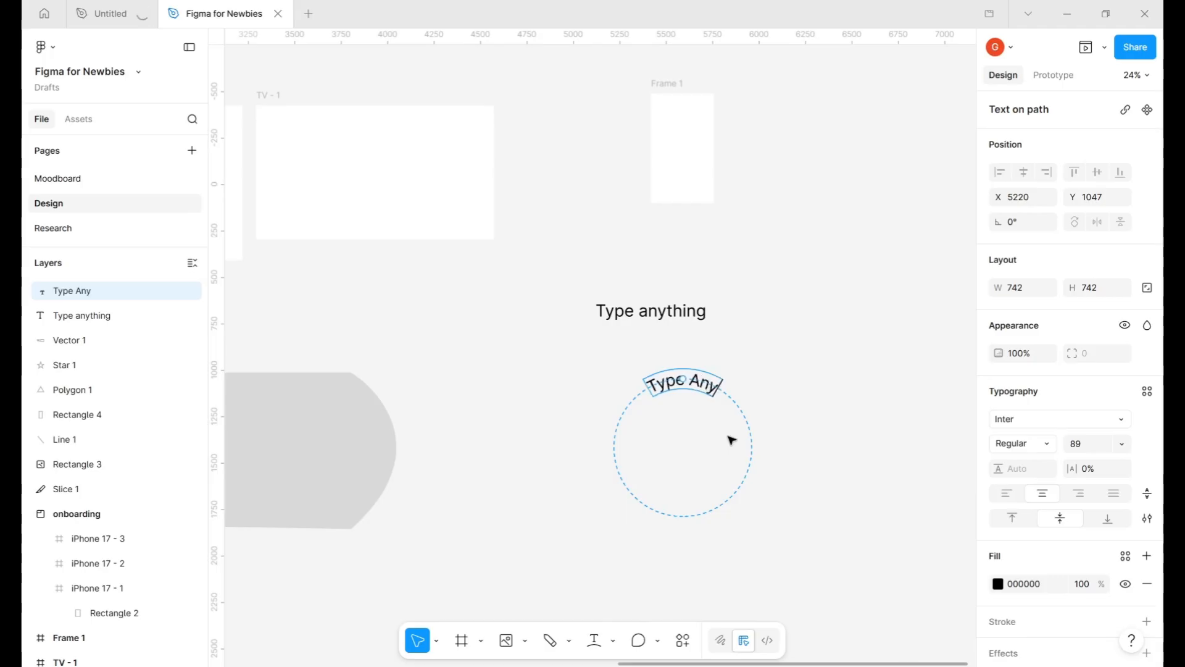
type("thing")
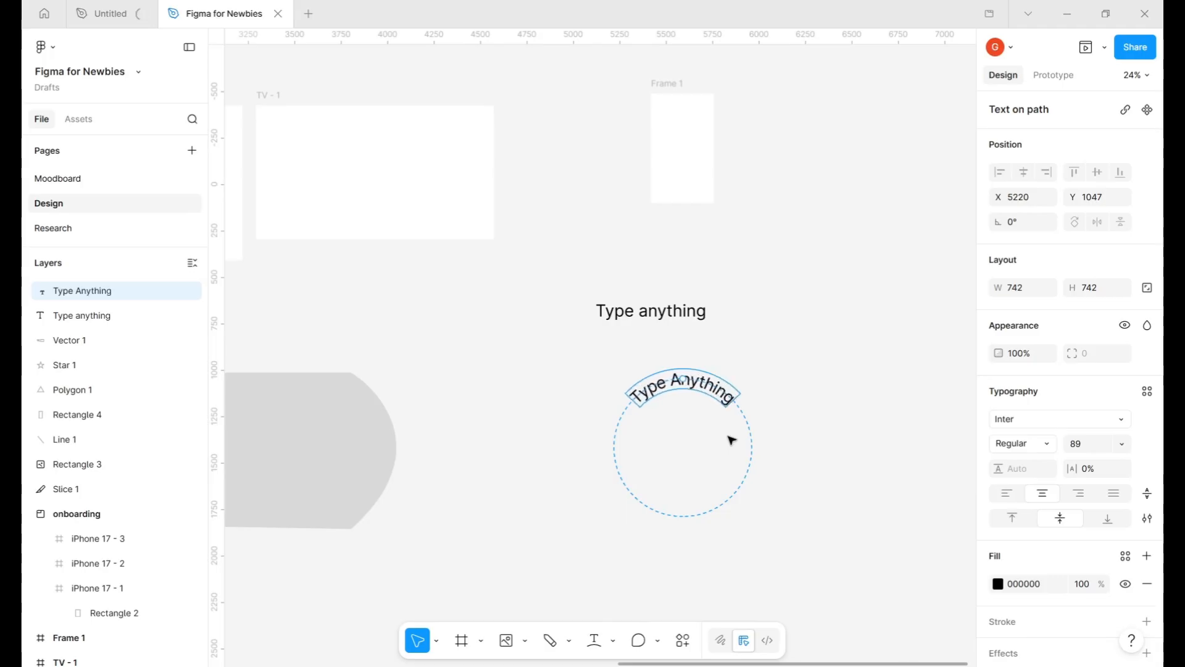
type(". Okay?")
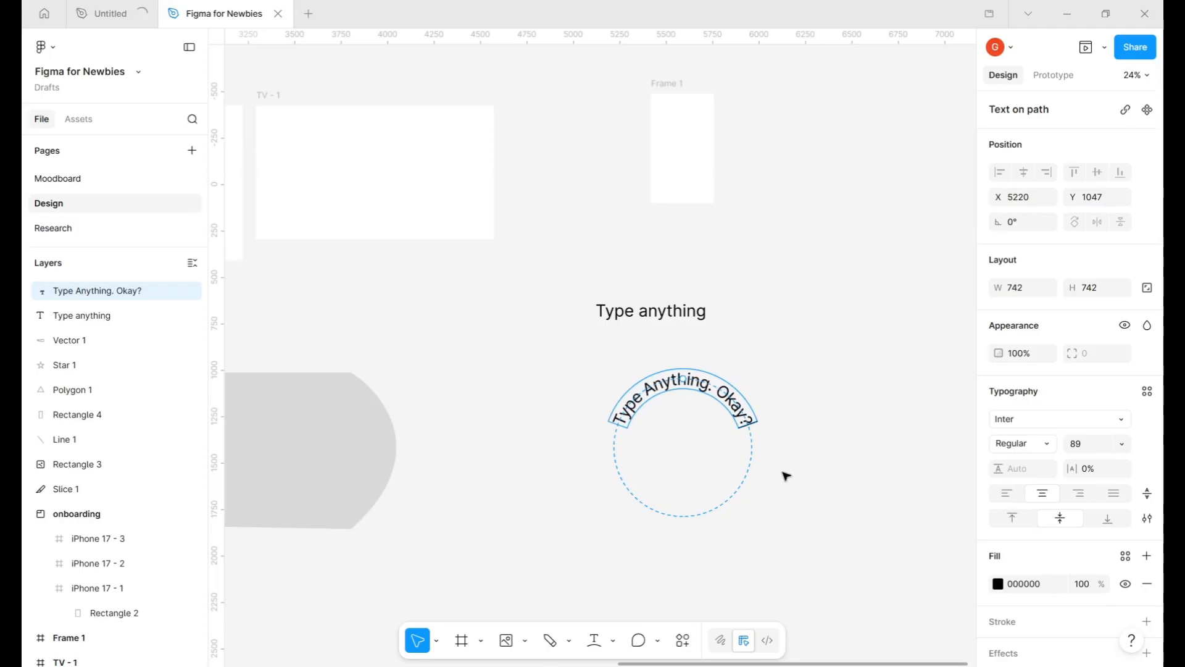
key("Escape")
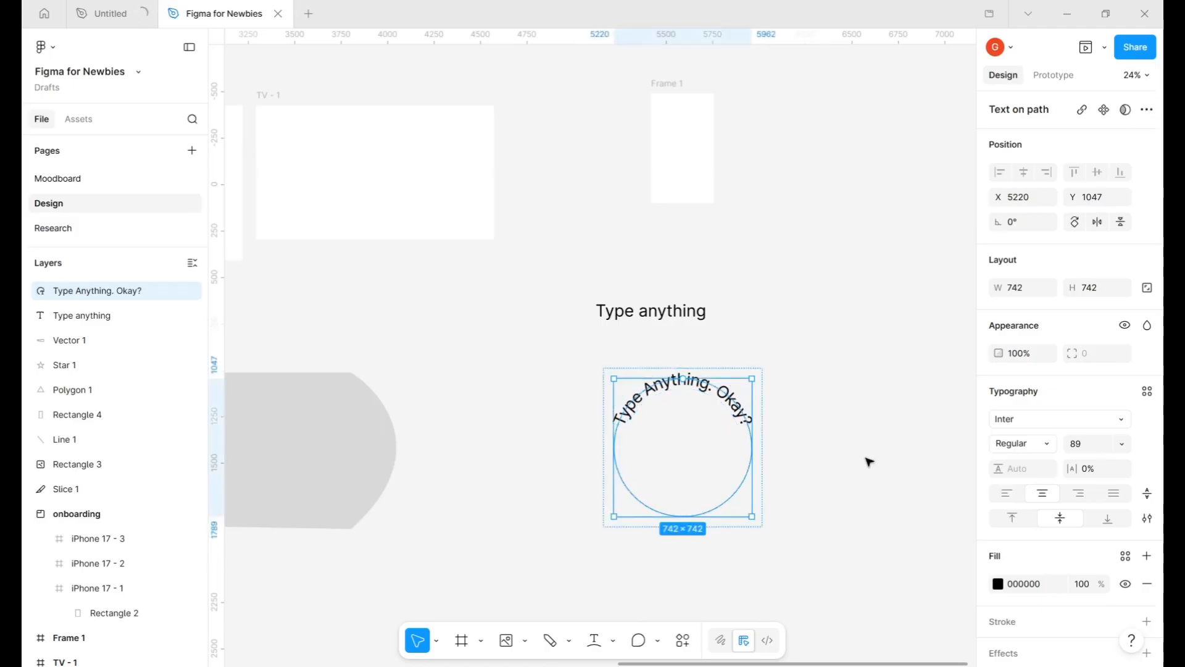
left_click(871, 460)
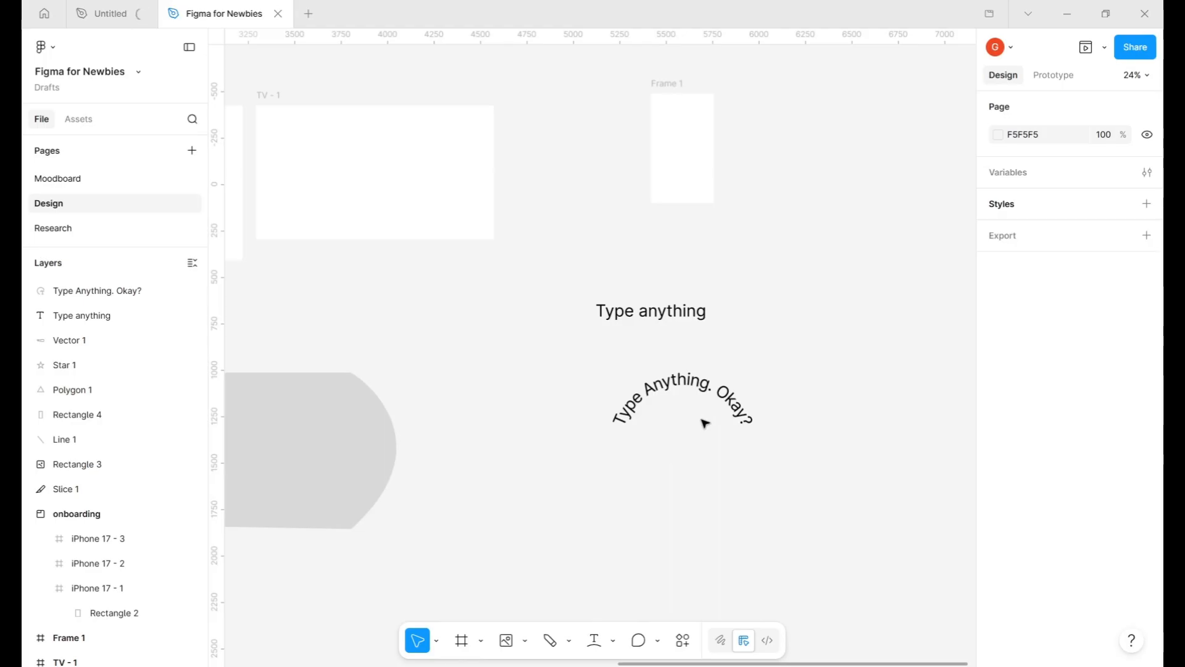
left_click(637, 409)
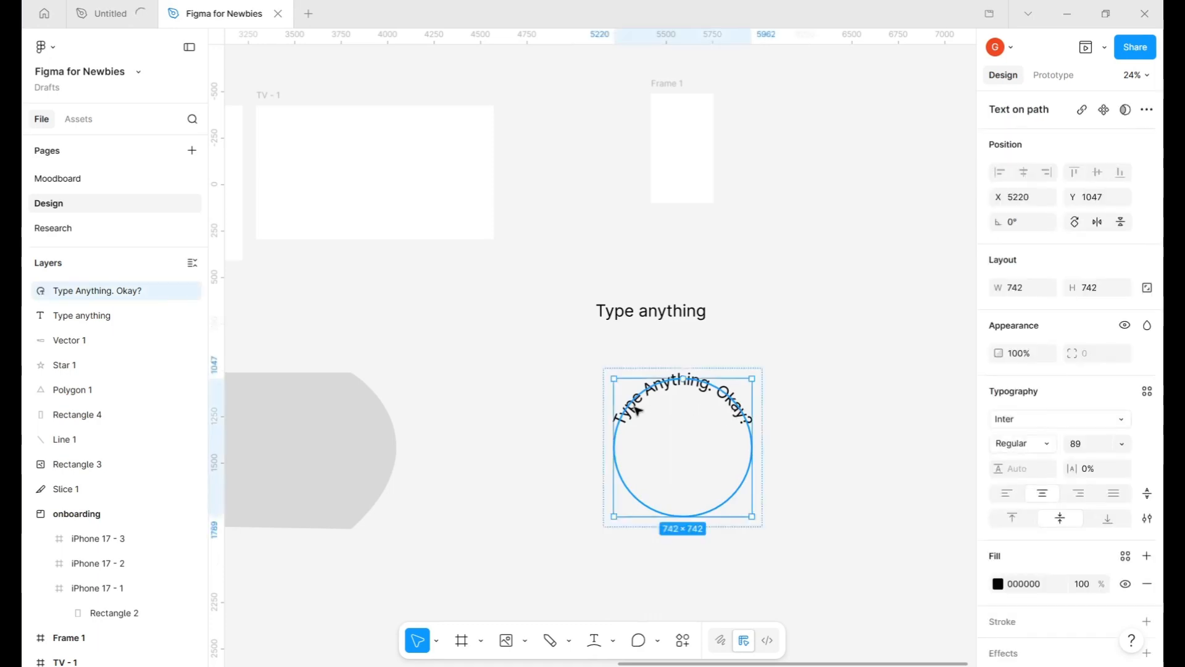
left_click_drag(637, 409, 529, 411)
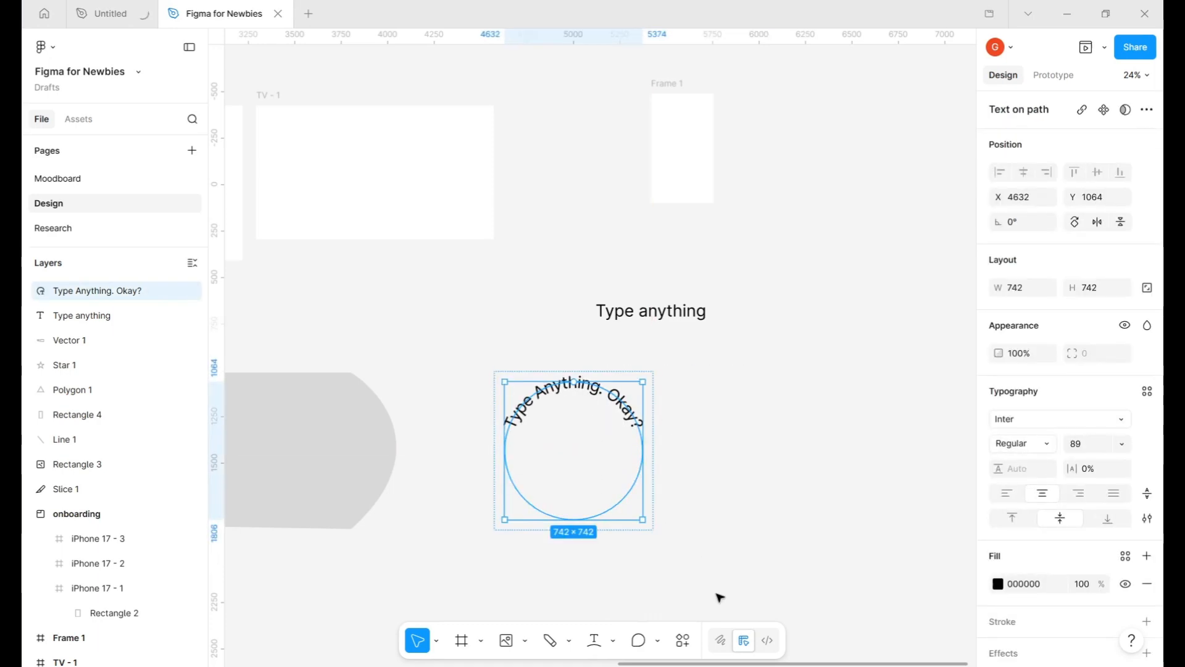
- Post the comment "Oh this looks good!" on the straight "Type anything" text
left_click(613, 642)
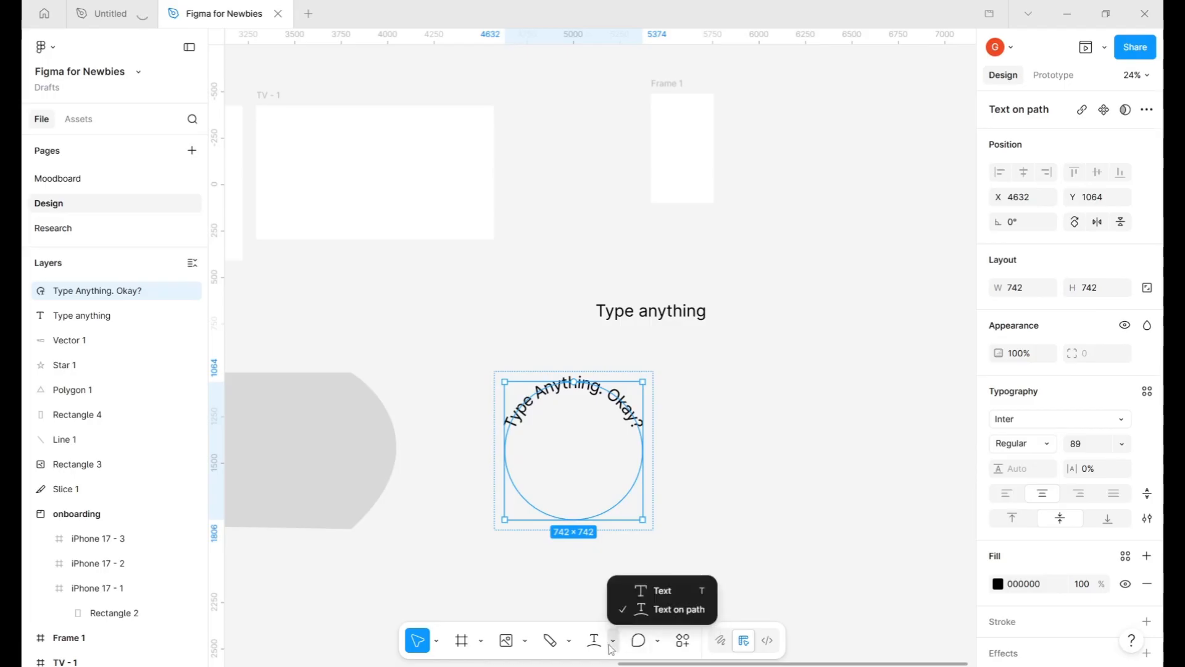
left_click(643, 646)
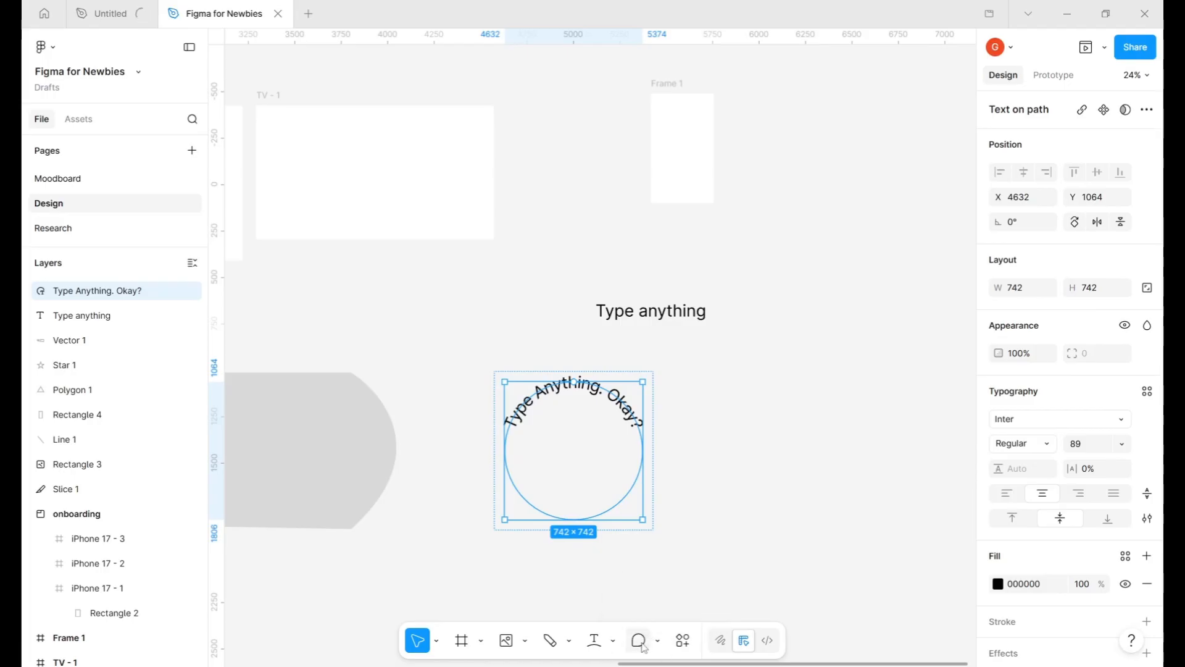
left_click(644, 647)
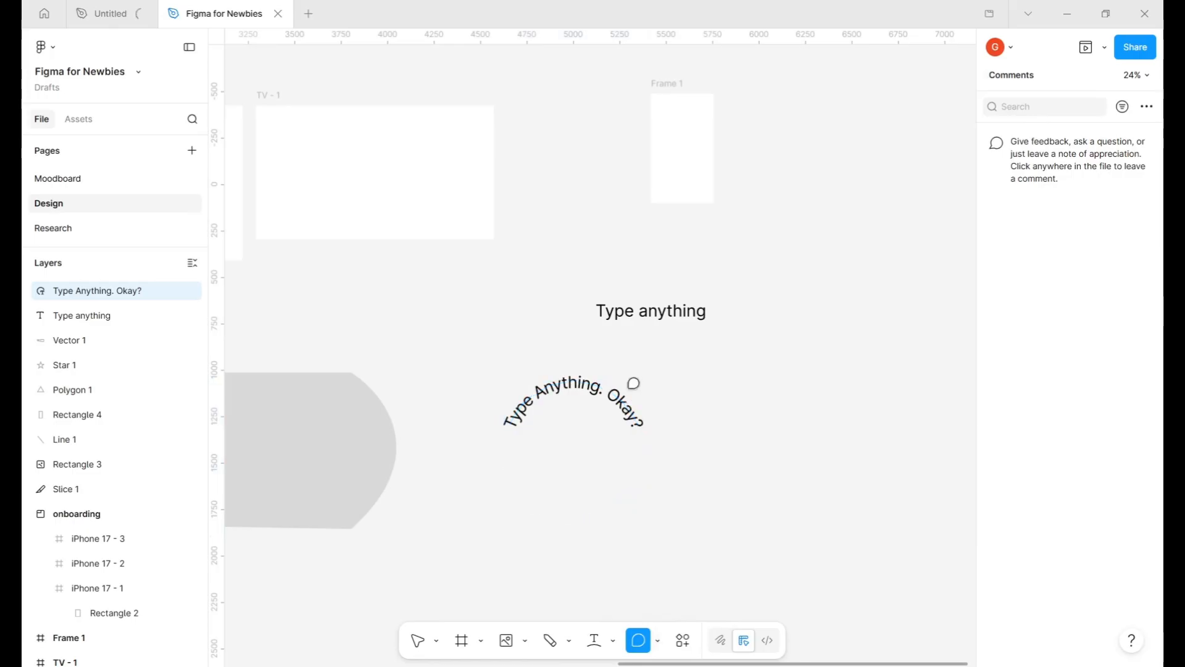
left_click(664, 310)
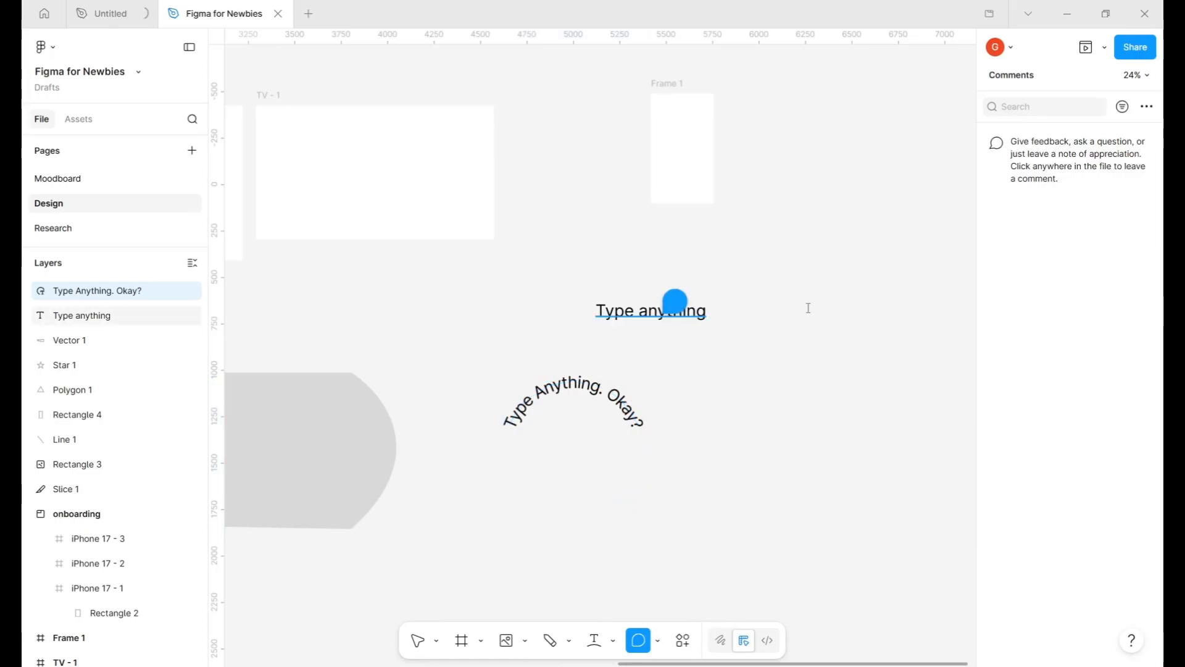
type("Oh this ")
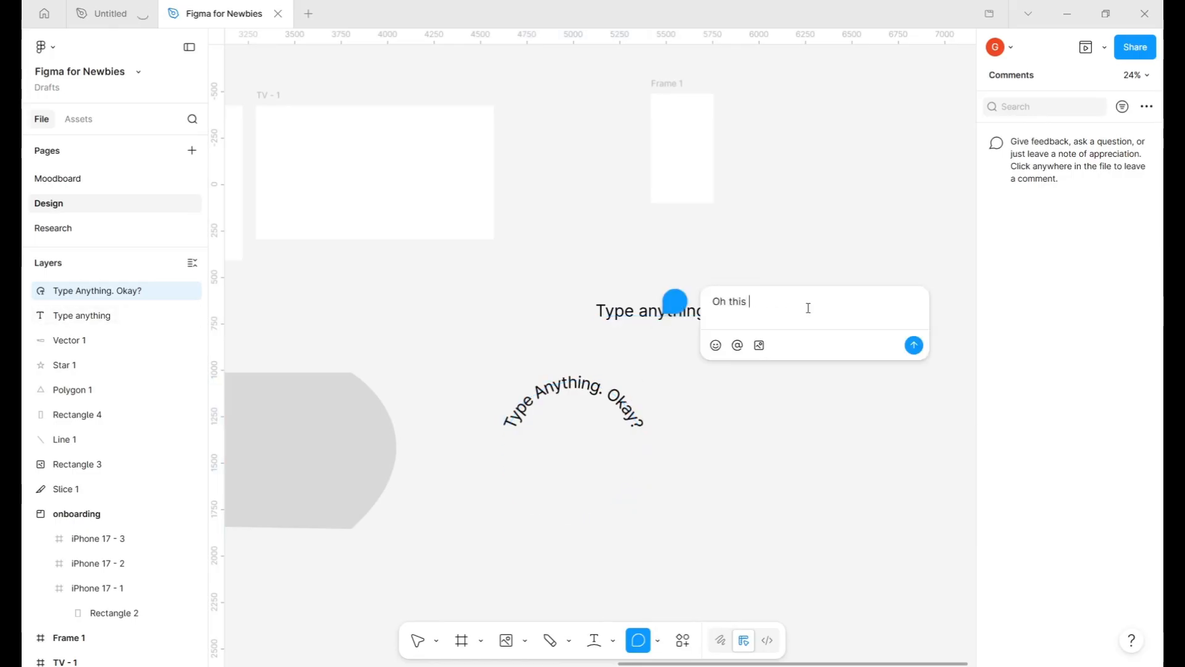
type("looks good!")
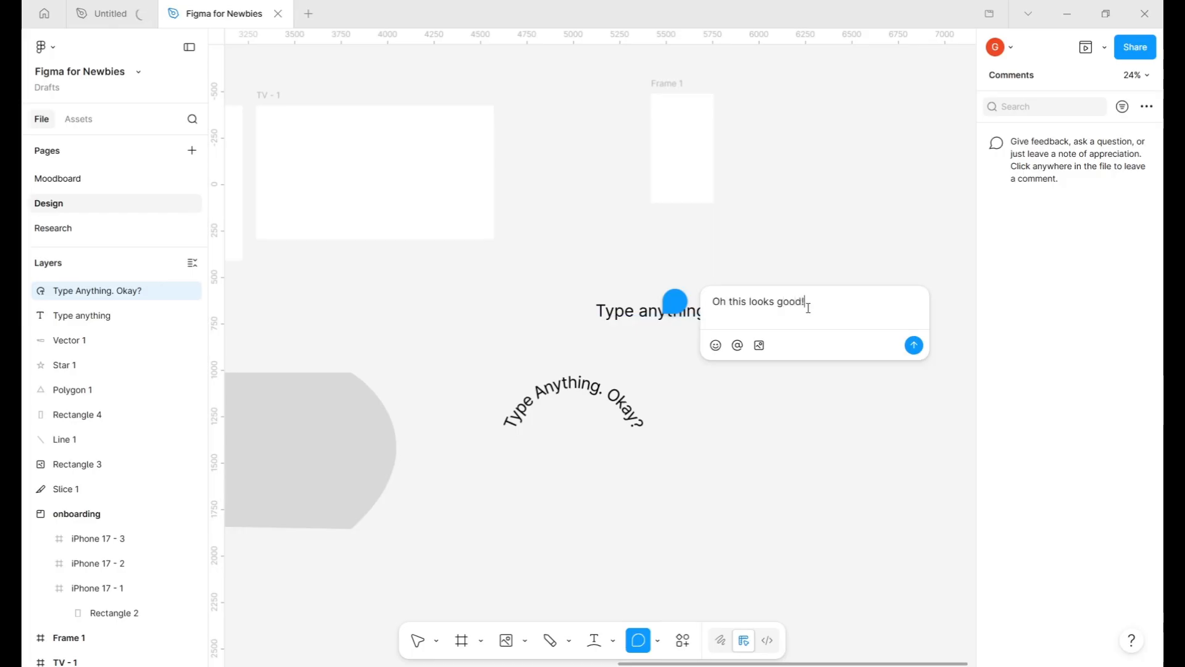
left_click(914, 345)
mouse_move(684, 294)
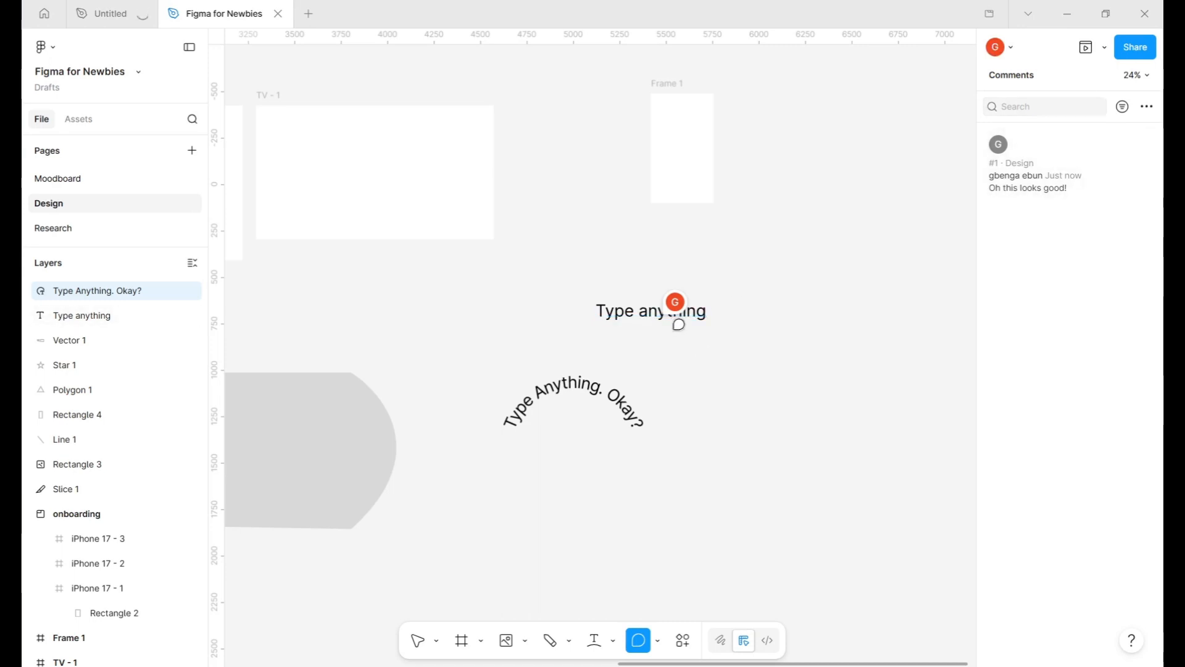
scroll(603, 330, "left", 3)
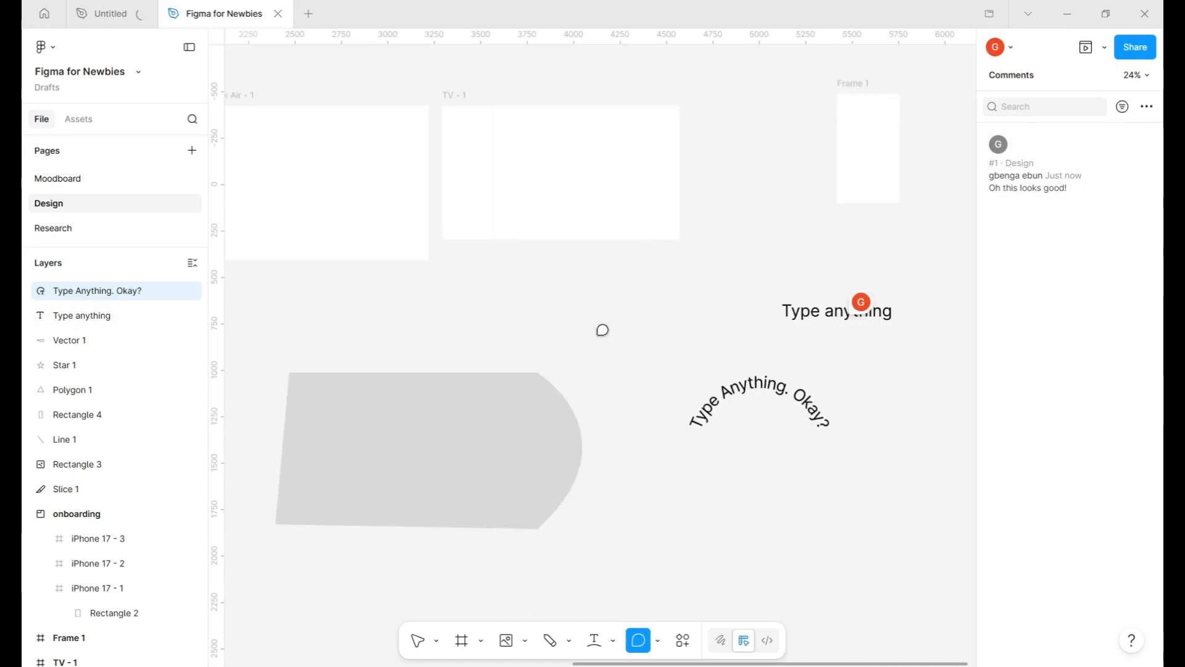
scroll(602, 331, "right", 5)
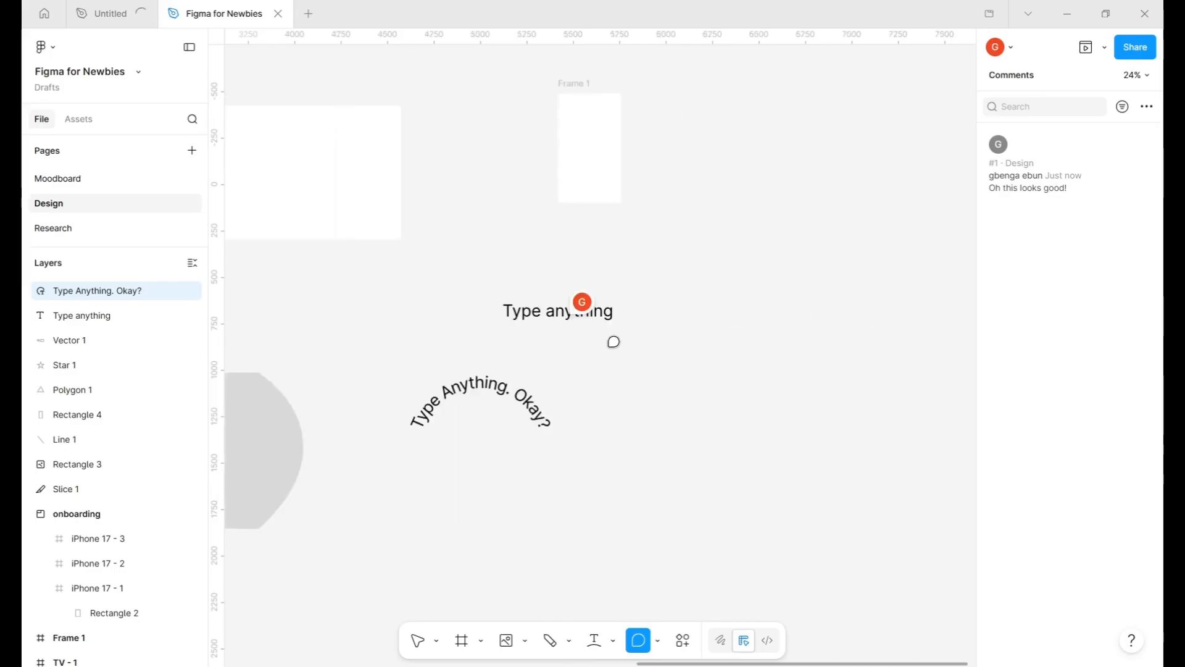
- Share the file by inviting a suggested contact's e-mail with "can view" access
scroll(712, 347, "down", 5)
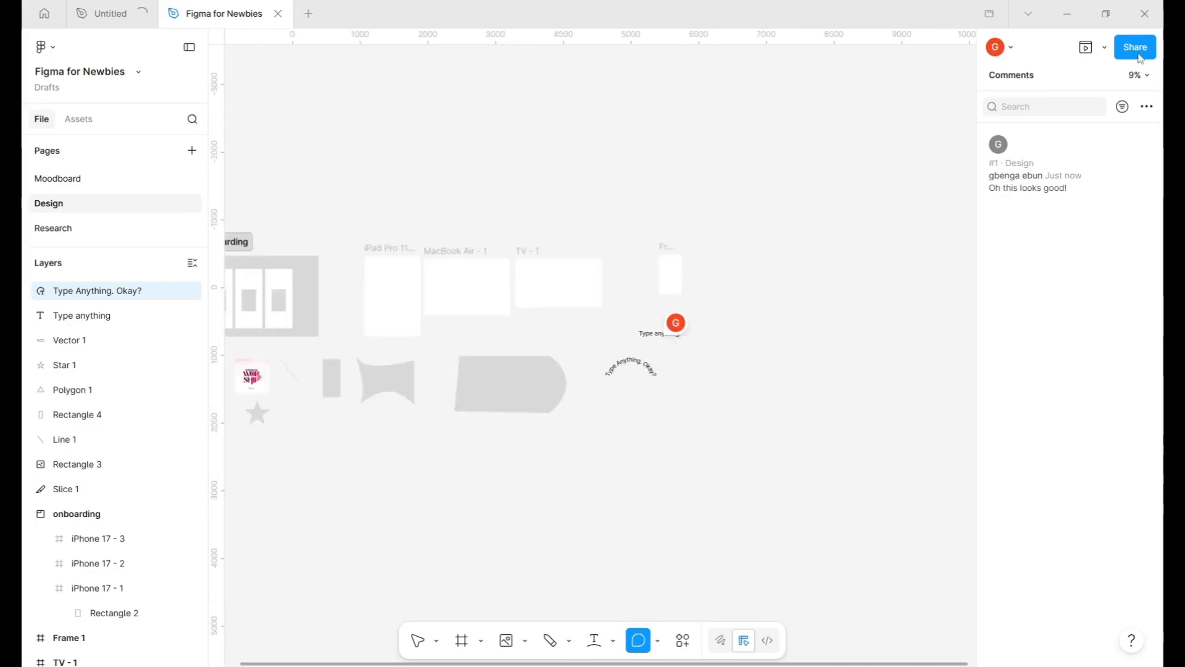
left_click(1136, 47)
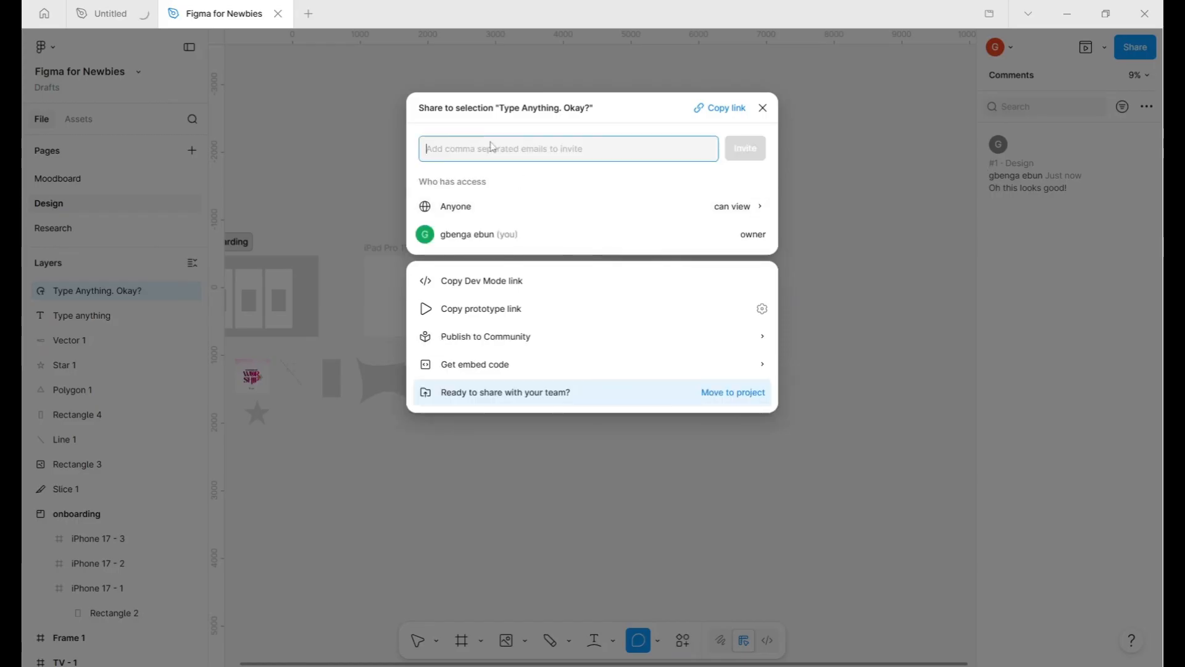
type("a")
key("BackSpace")
type("Aan")
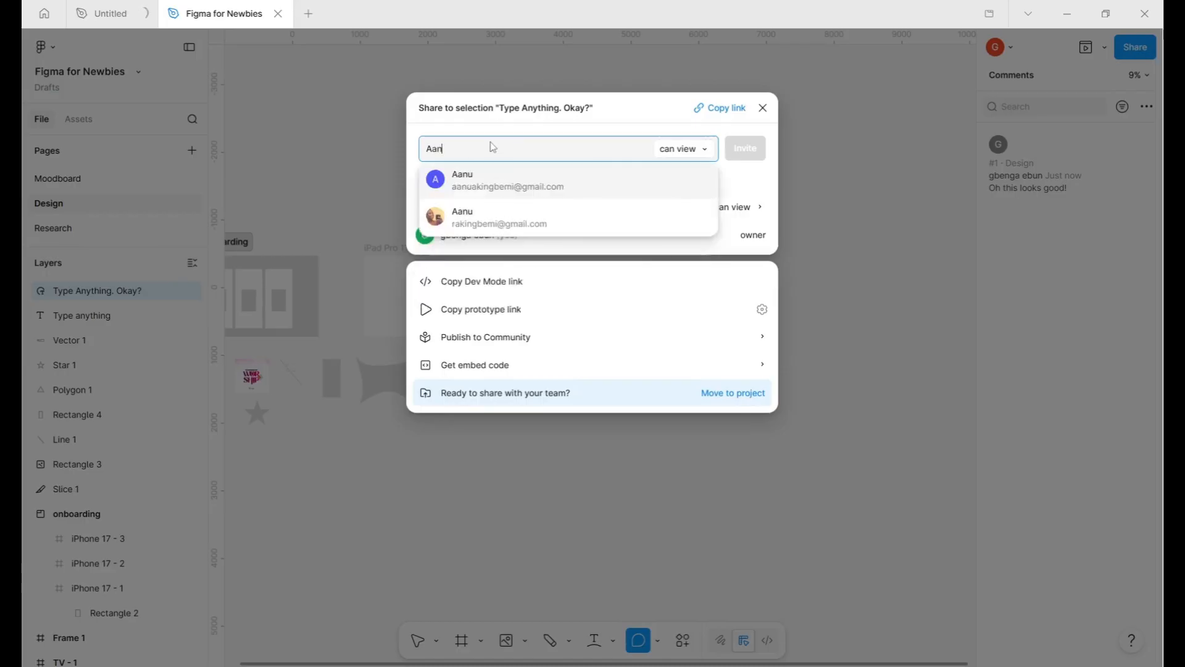
left_click(520, 187)
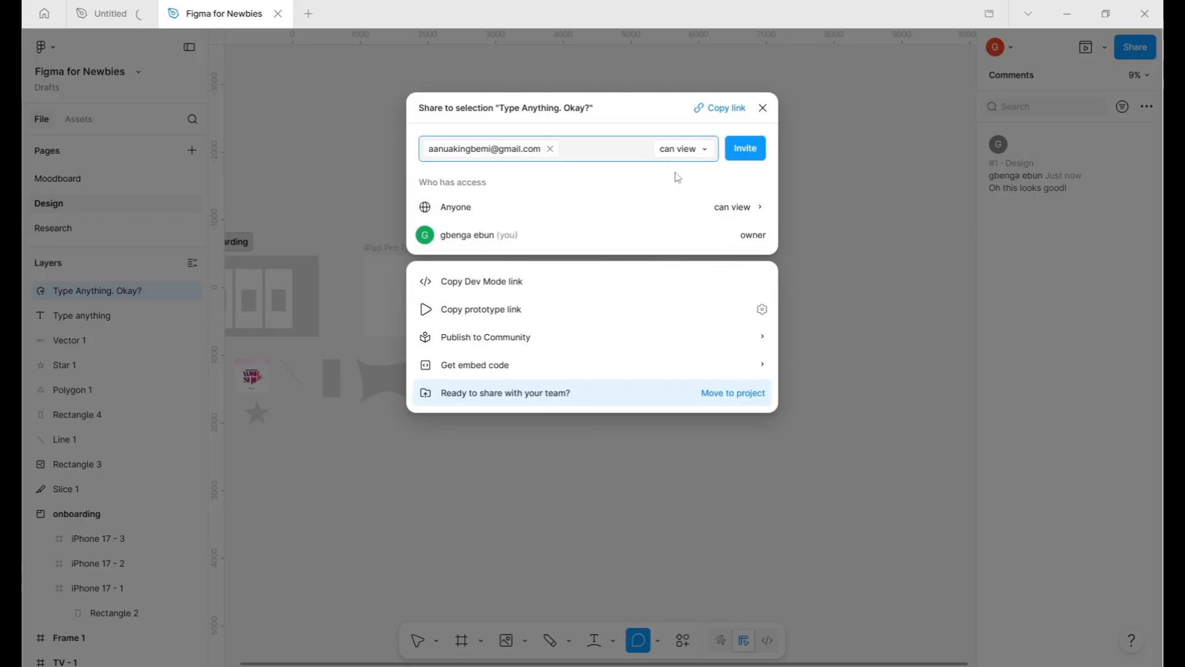
left_click(751, 149)
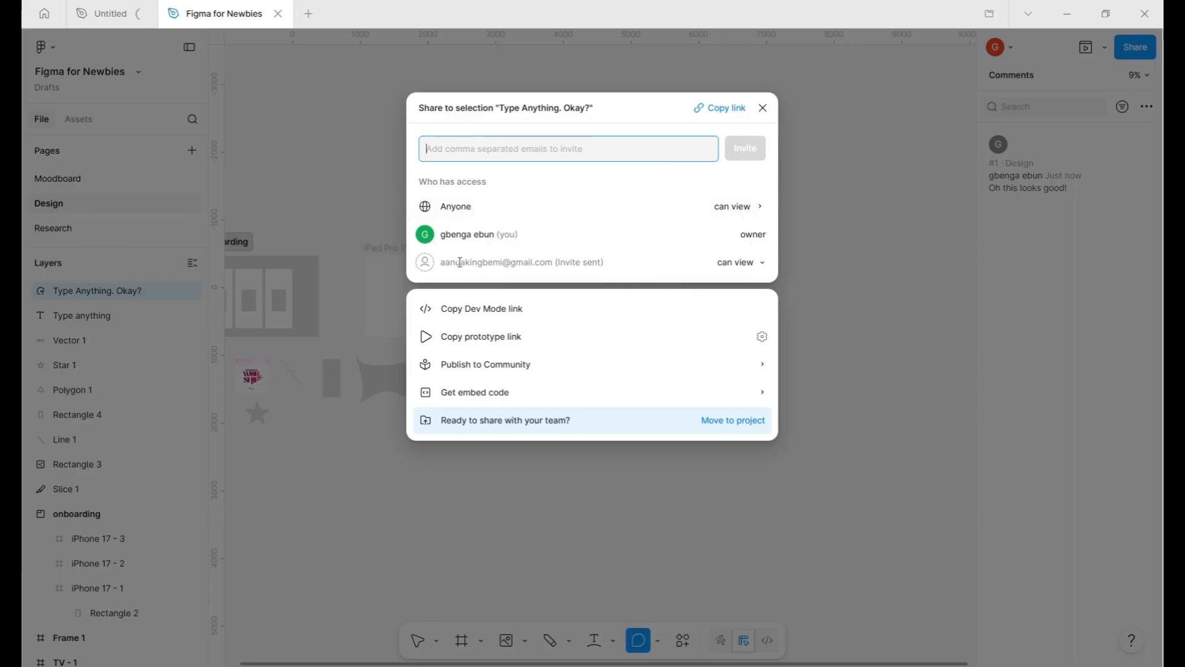
- Inspect the access options for the invited contact, leave them at "can view" and close the sharing dialog
left_click_drag(609, 264, 474, 258)
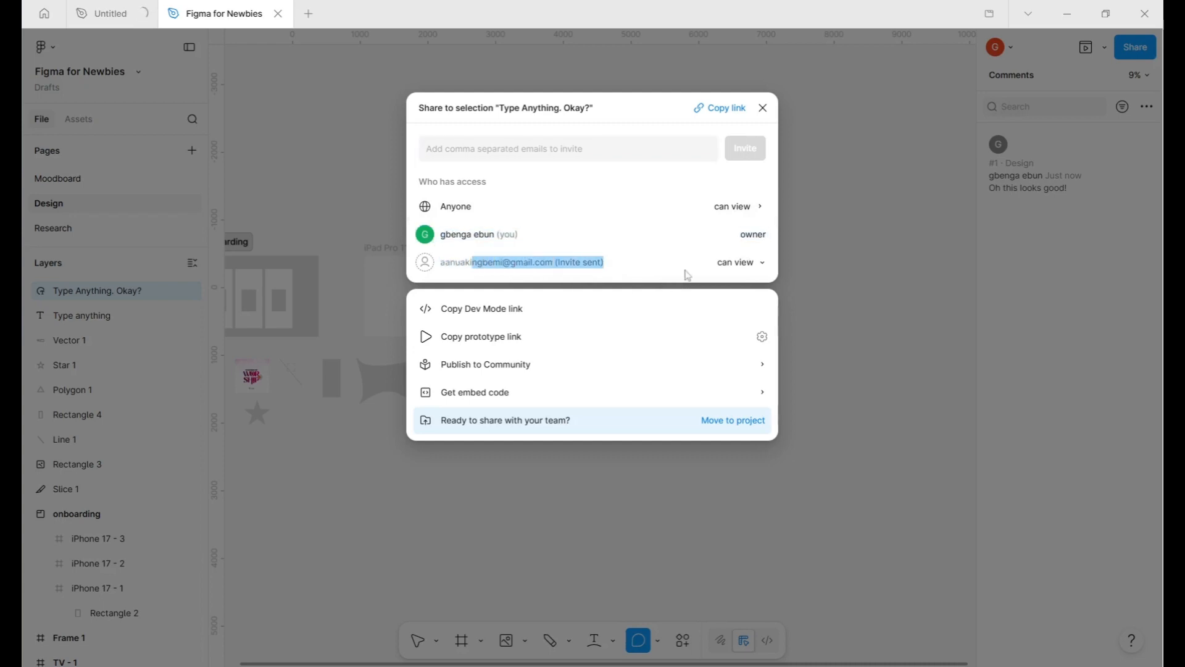
left_click(751, 269)
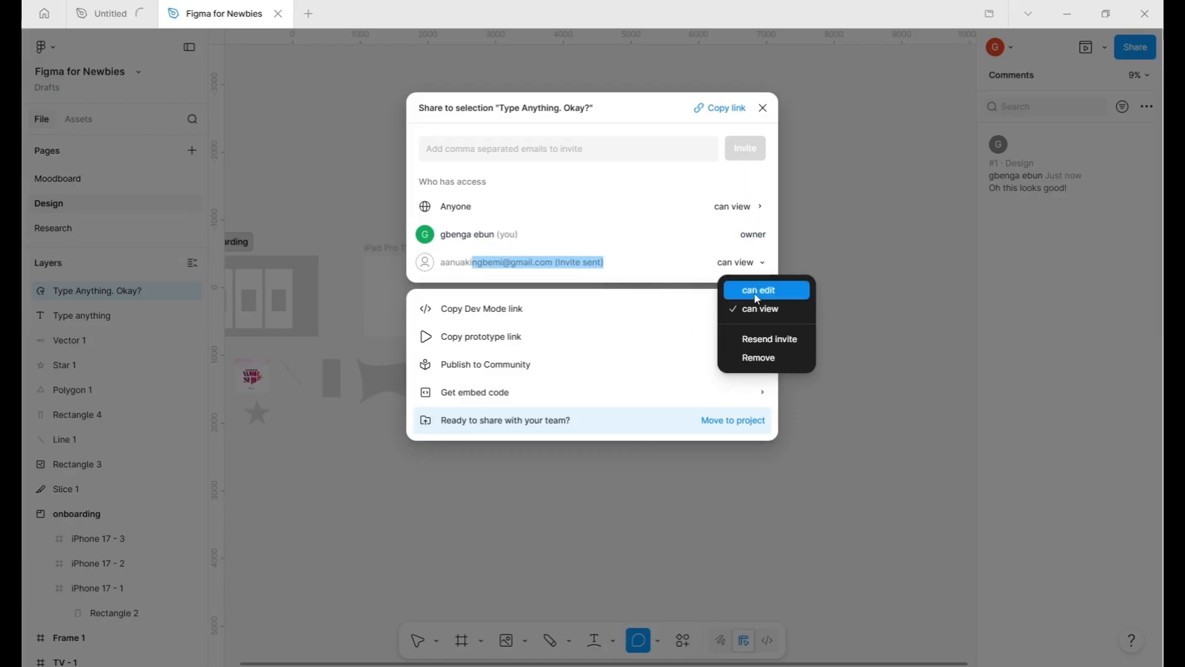
left_click(774, 112)
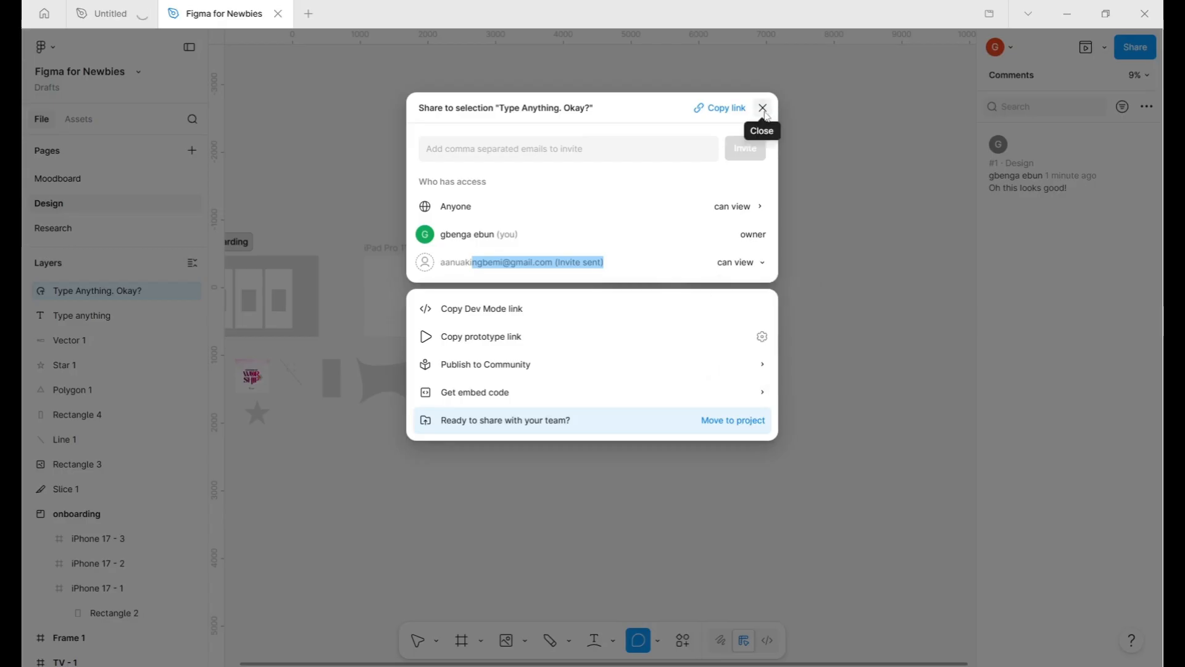
left_click(763, 109)
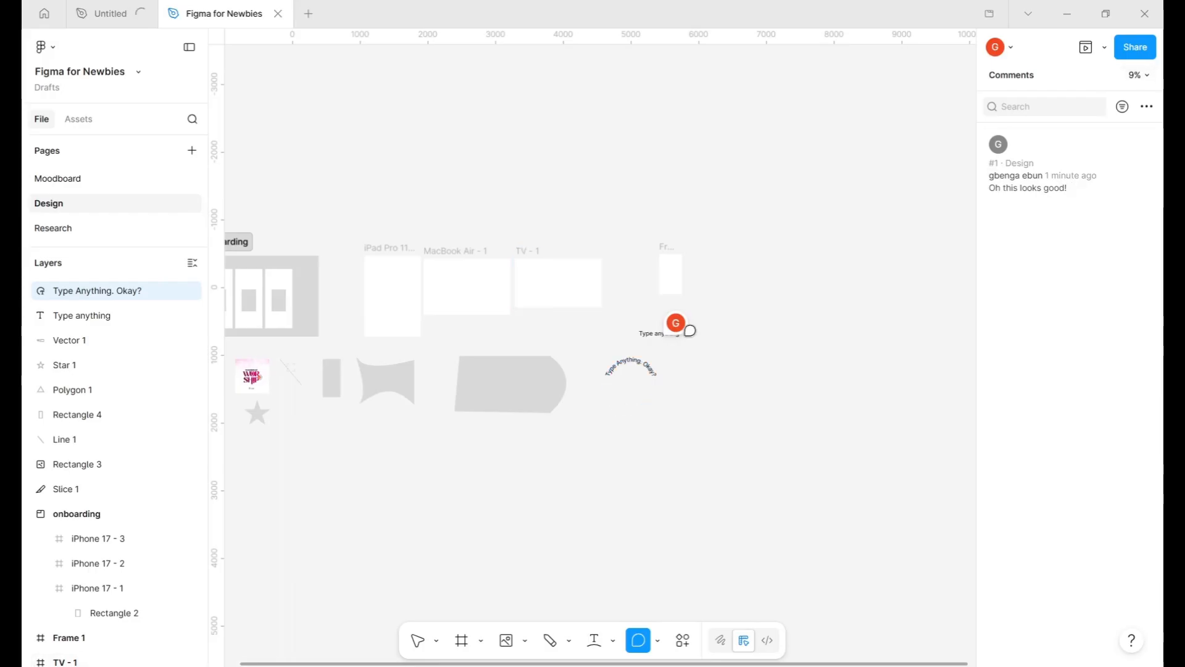
- Preview the comment pinned on the straight "Type anything" text and leave the comment tool
scroll(689, 331, "up", 5)
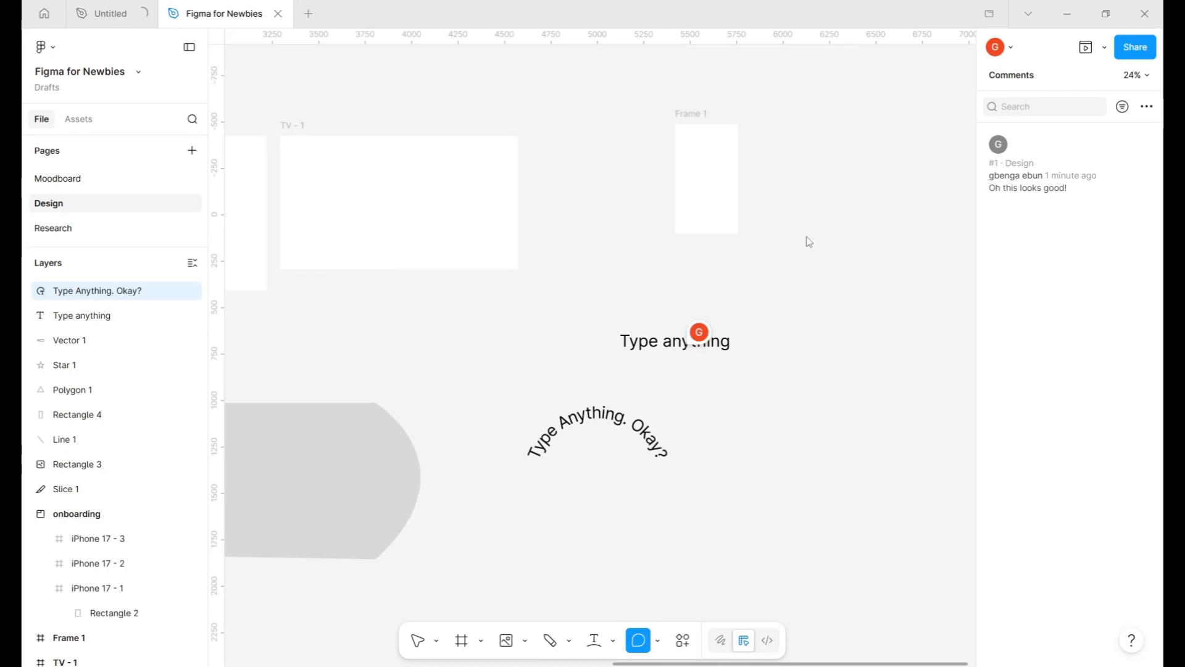
mouse_move(702, 337)
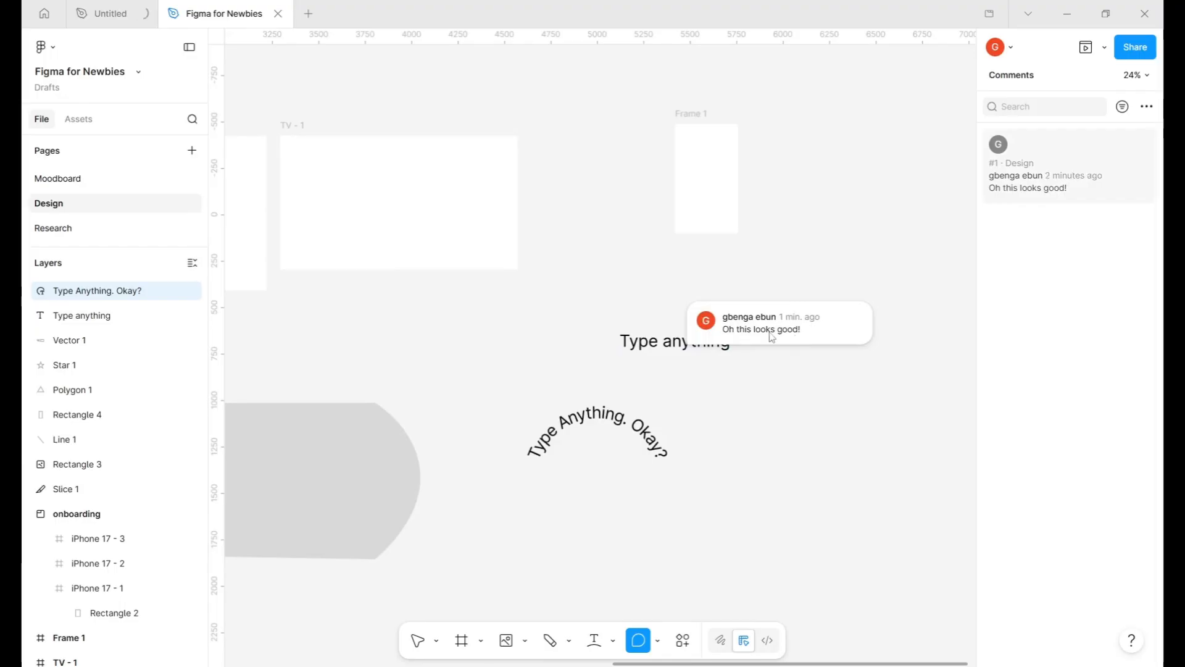
key("Escape")
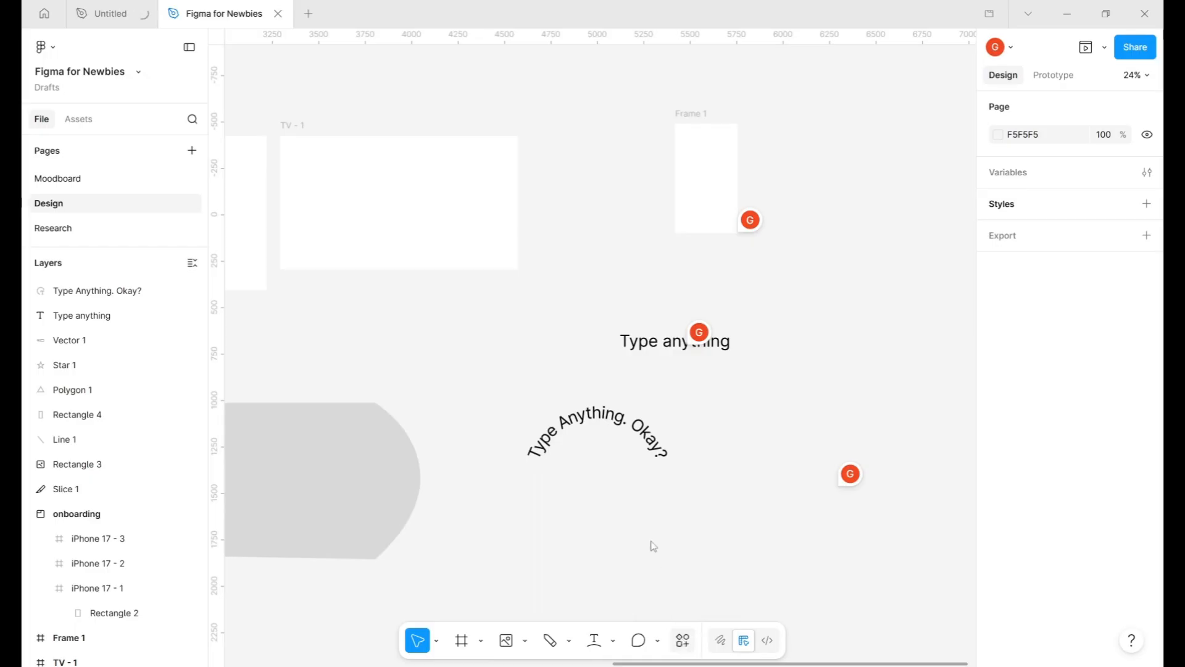
- Examine the Assets, Plugins & widgets and All categories of the resources browser
left_click(683, 643)
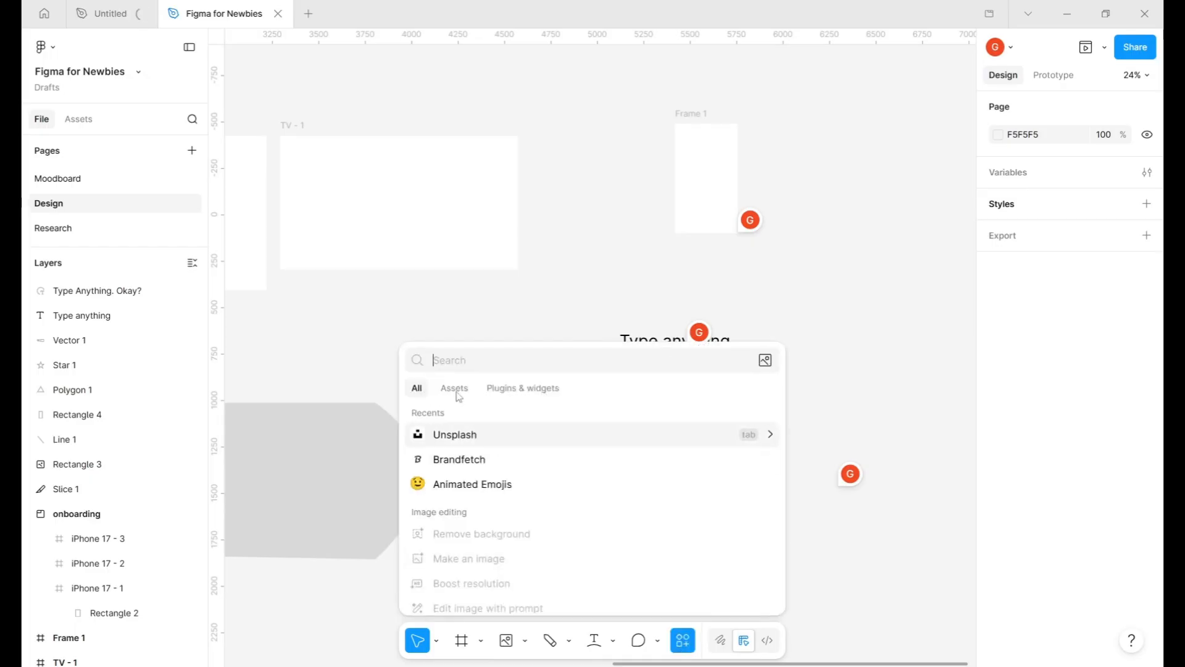
left_click(455, 389)
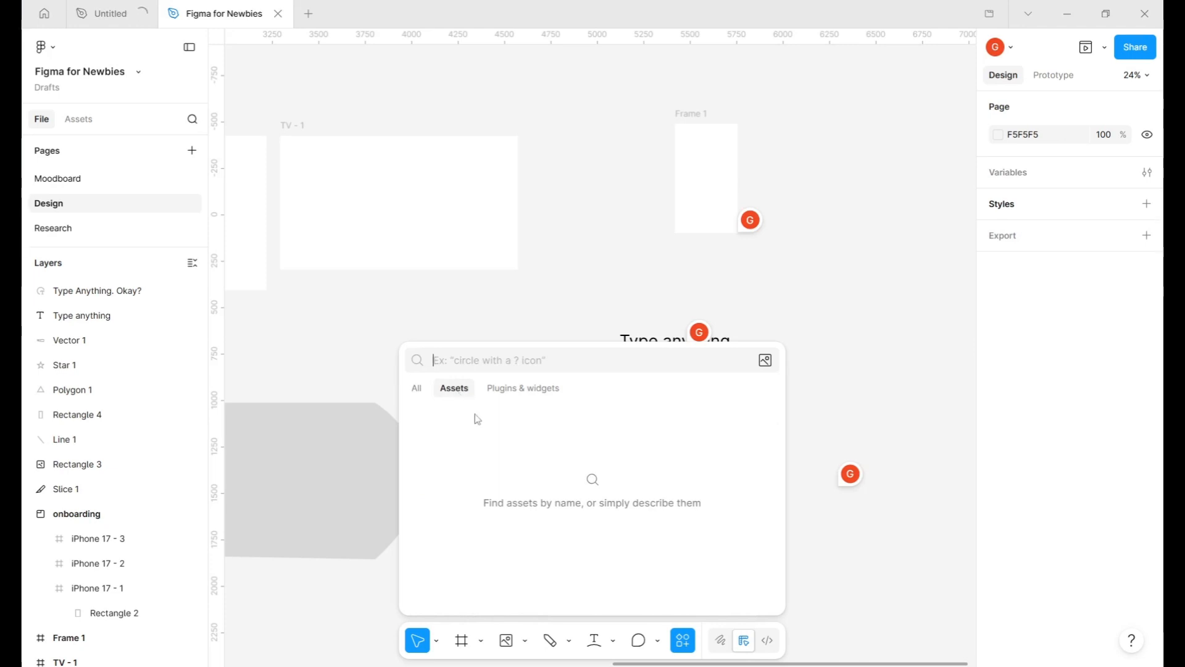
left_click(523, 389)
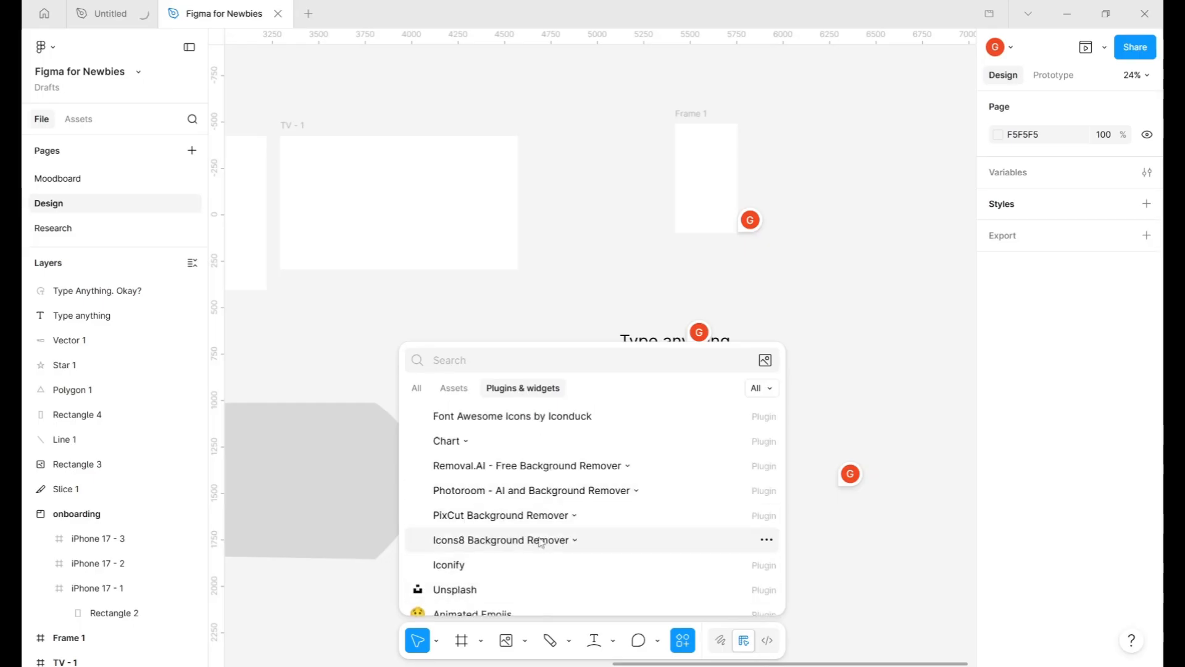
scroll(556, 556, "down", 10)
scroll(593, 556, "up", 10)
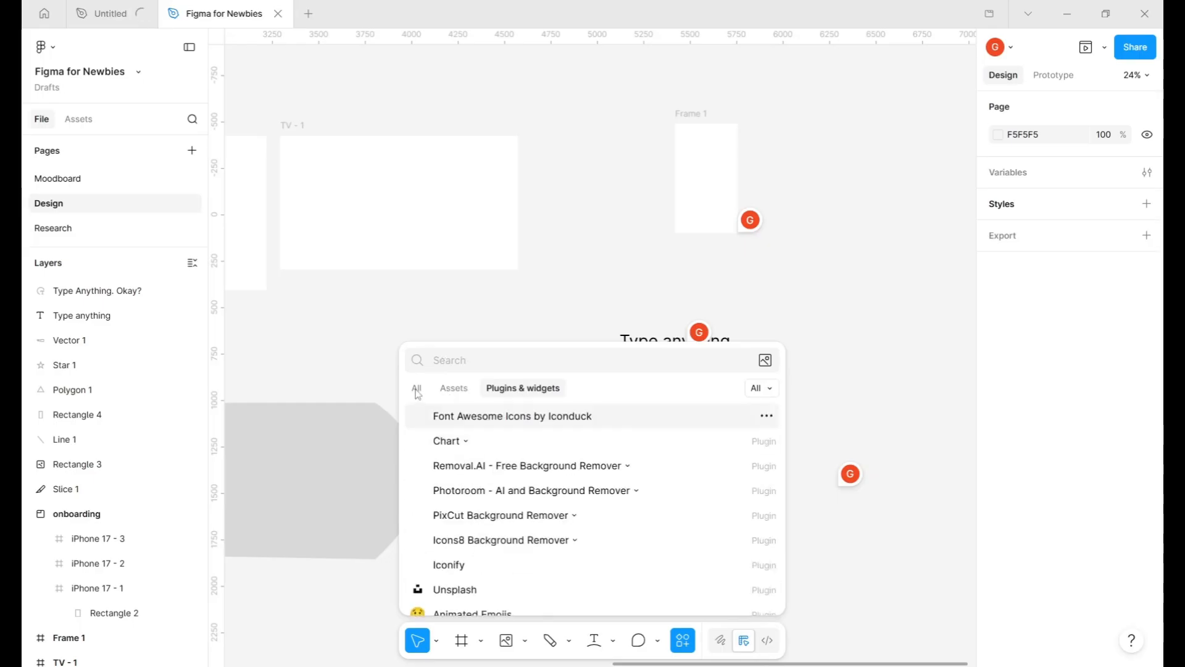
left_click(416, 390)
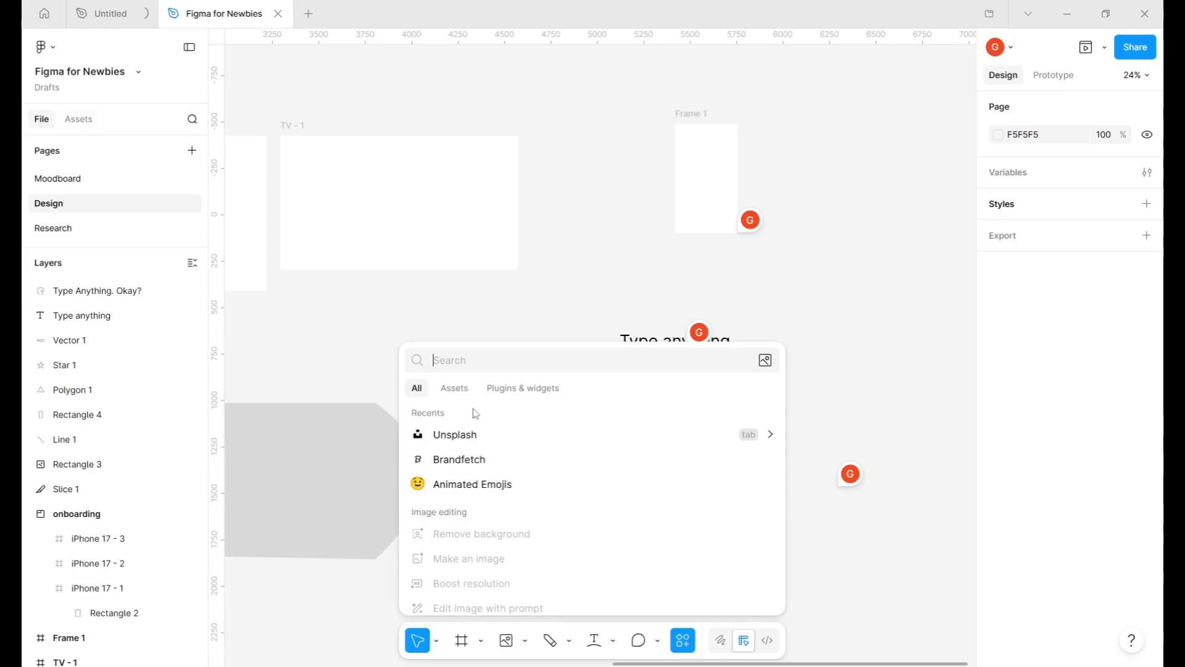
left_click(511, 392)
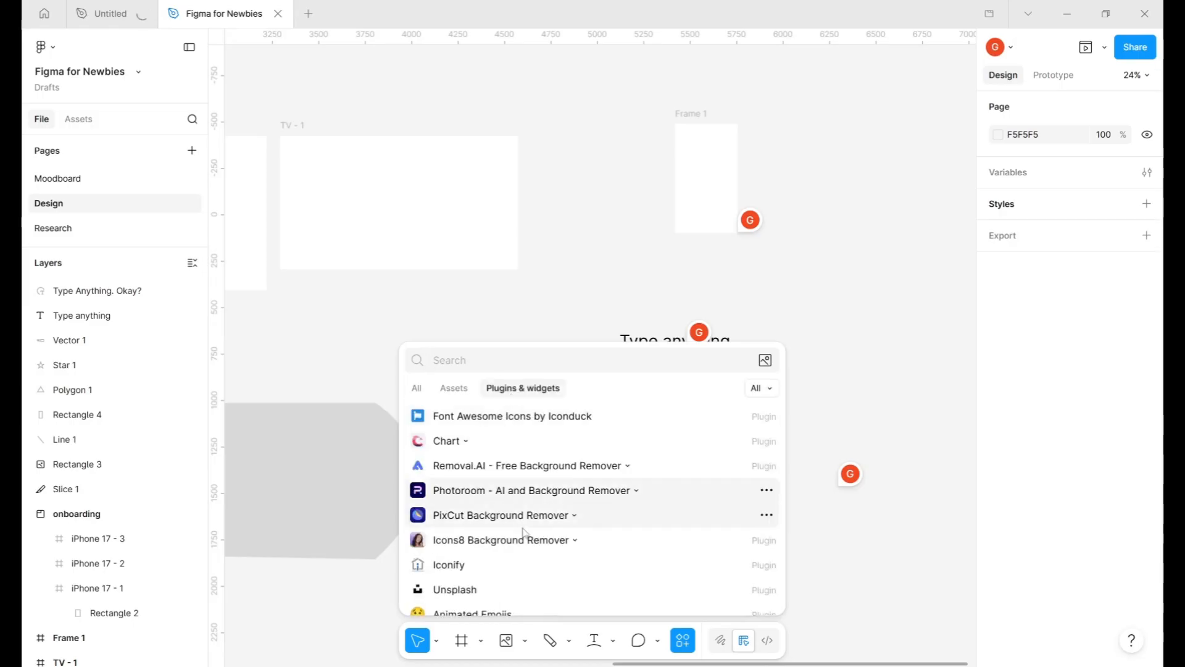
scroll(524, 543, "down", 5)
scroll(525, 543, "up", 5)
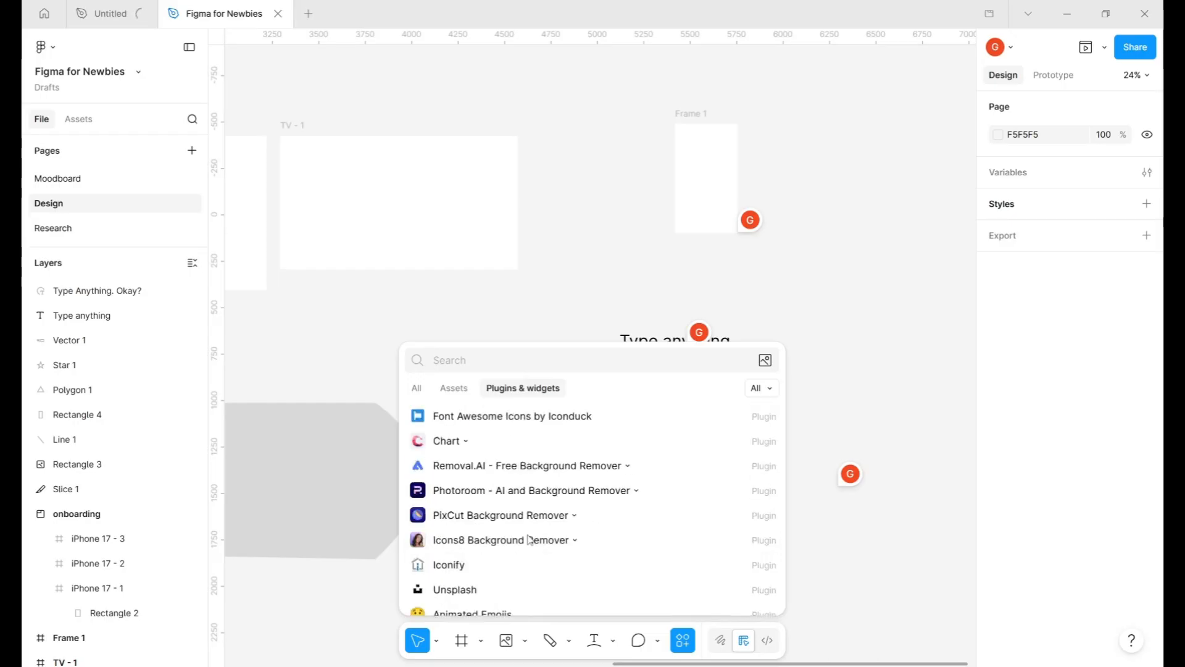
scroll(530, 539, "down", 5)
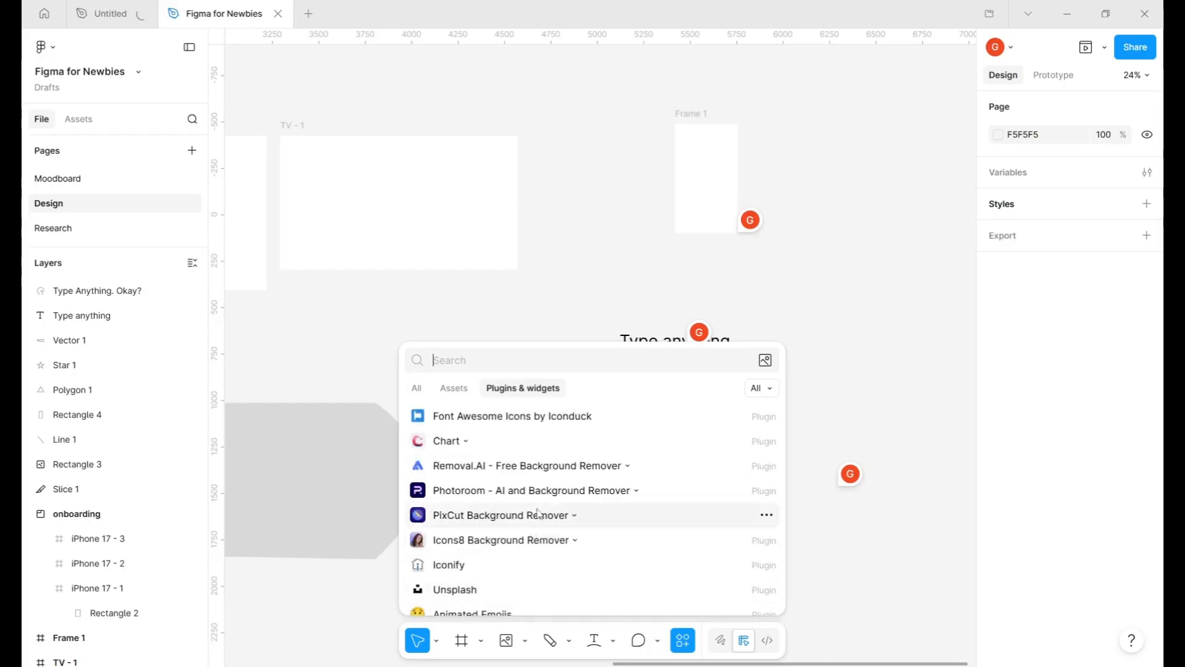
- Search the plugins and all resources for "iconify", clear the search and look through the general tool list
type("iconify")
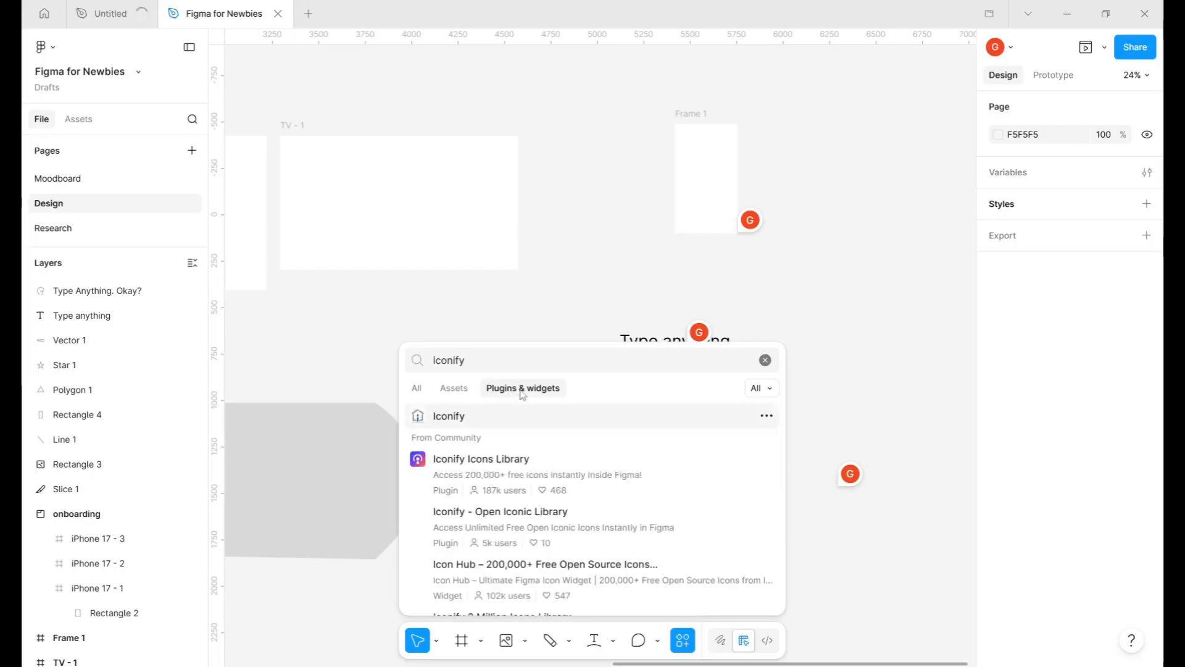
left_click(420, 393)
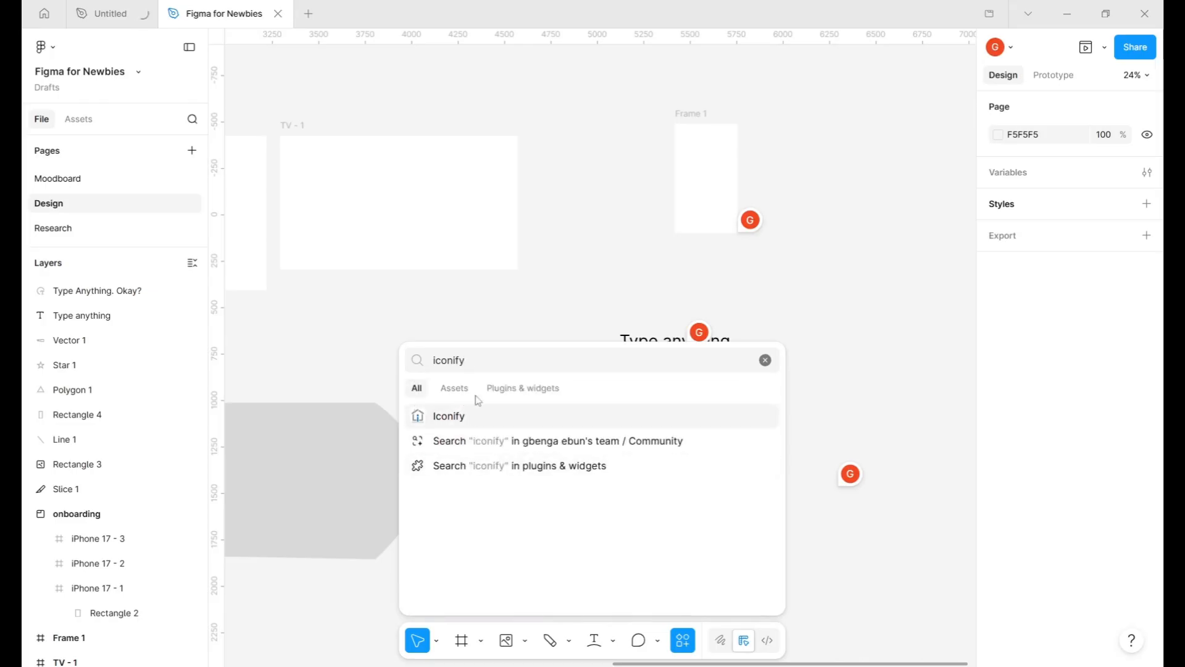
key("ctrl+a")
key("BackSpace")
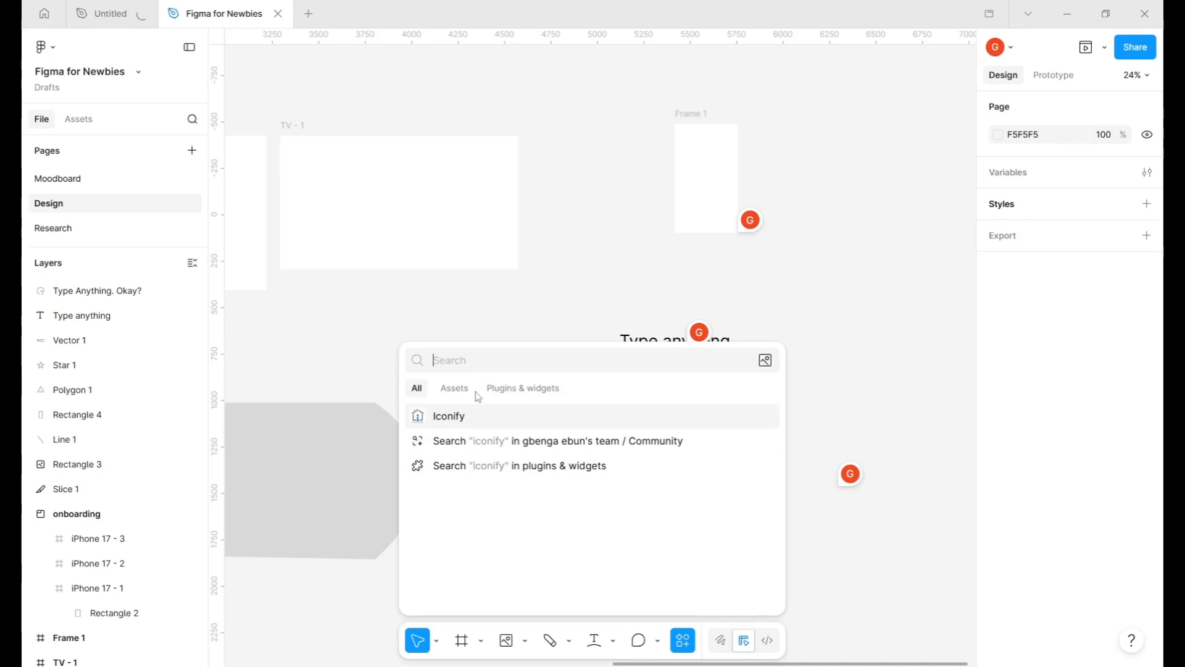
scroll(492, 531, "down", 3)
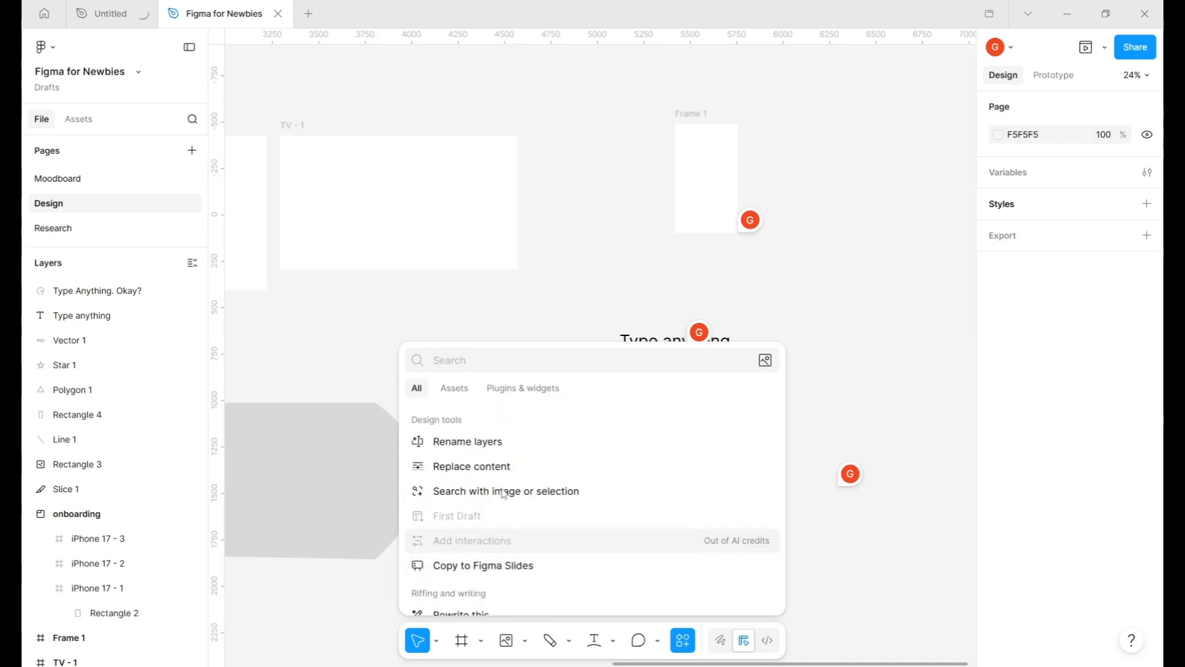
scroll(494, 432, "up", 3)
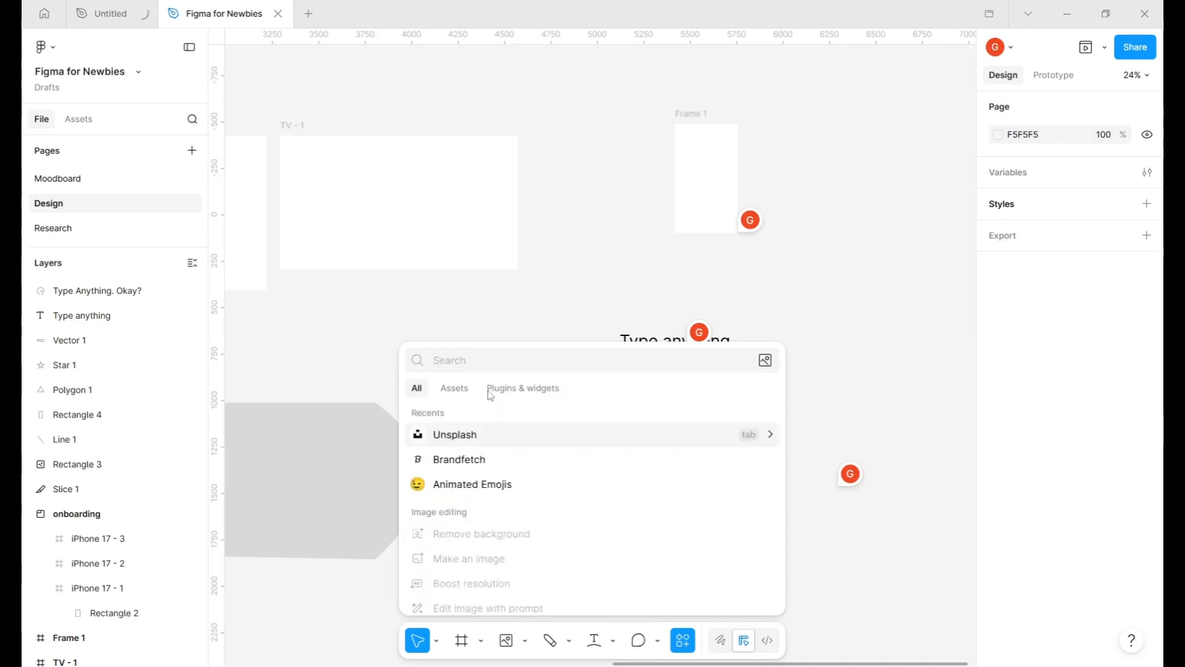
- Search the plugins and widgets for "icon" and run the Iconify plugin
left_click(519, 394)
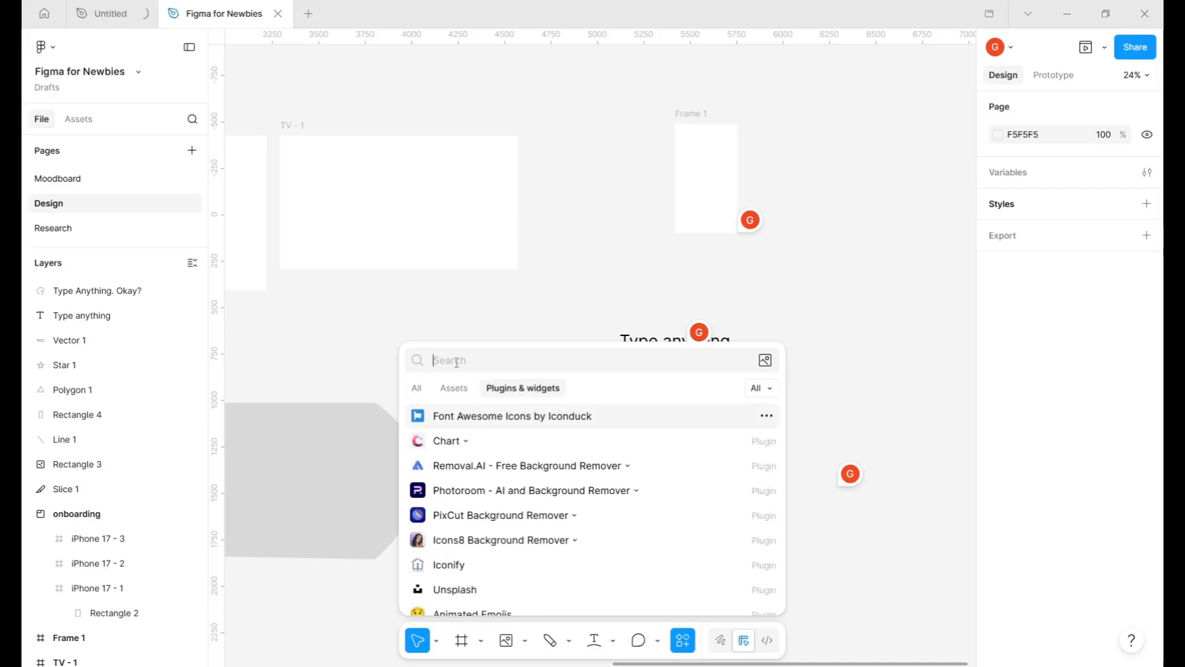
type("icon")
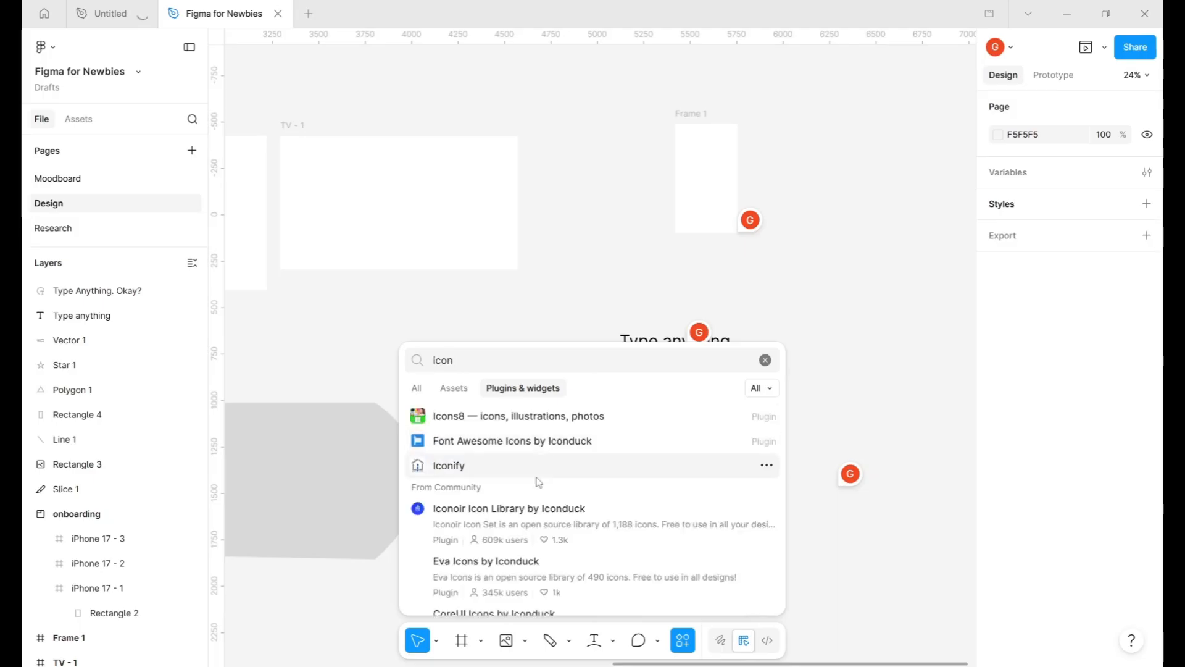
scroll(542, 526, "down", 3)
scroll(546, 533, "up", 3)
left_click(517, 466)
scroll(517, 467, "up", 3)
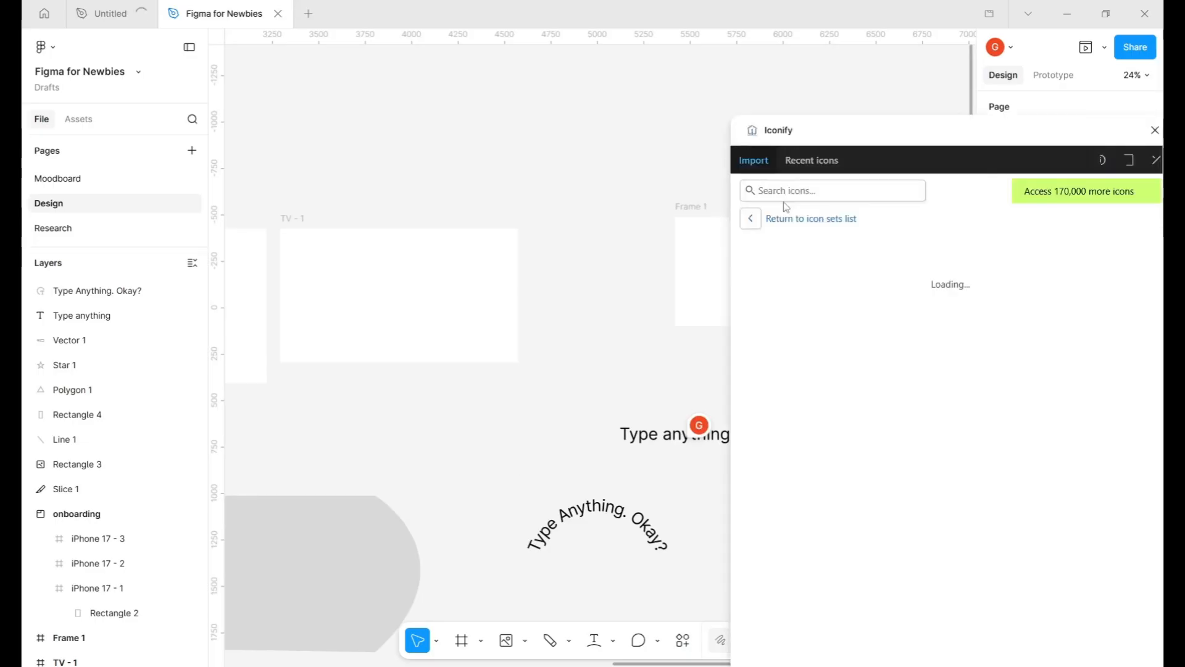
- Search Iconify for "Home" and place the material-symbols home-outline-rounded icon in the TV - 1 frame at about X 337, Y 341
left_click(781, 194)
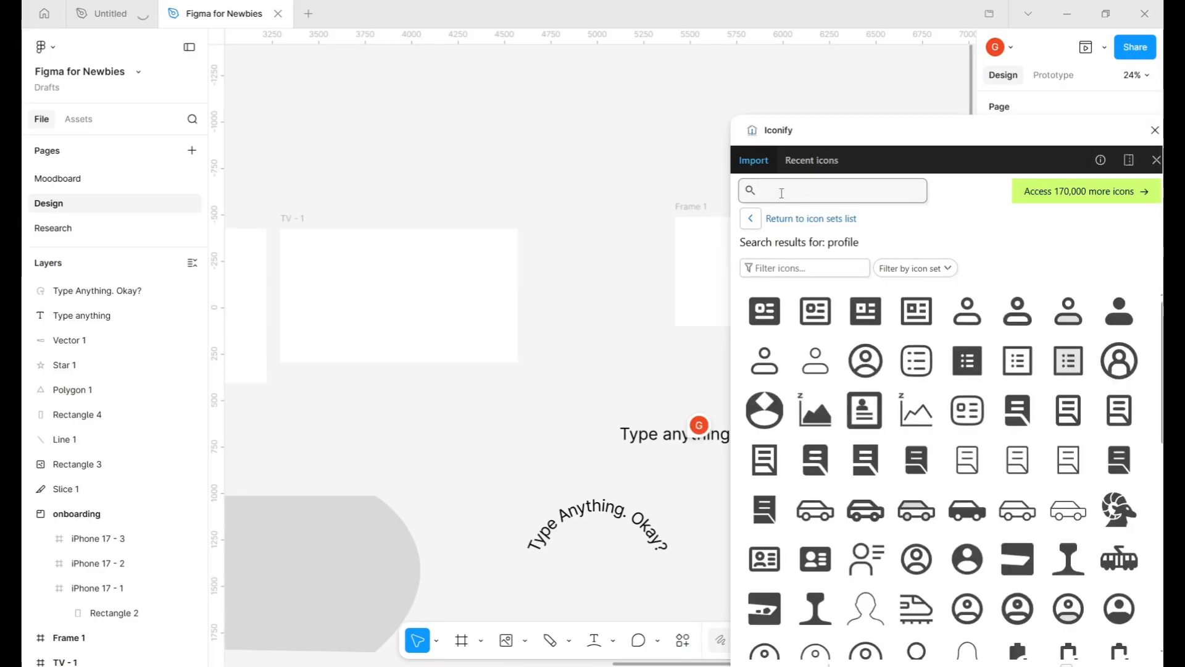
type("Home")
key("Return")
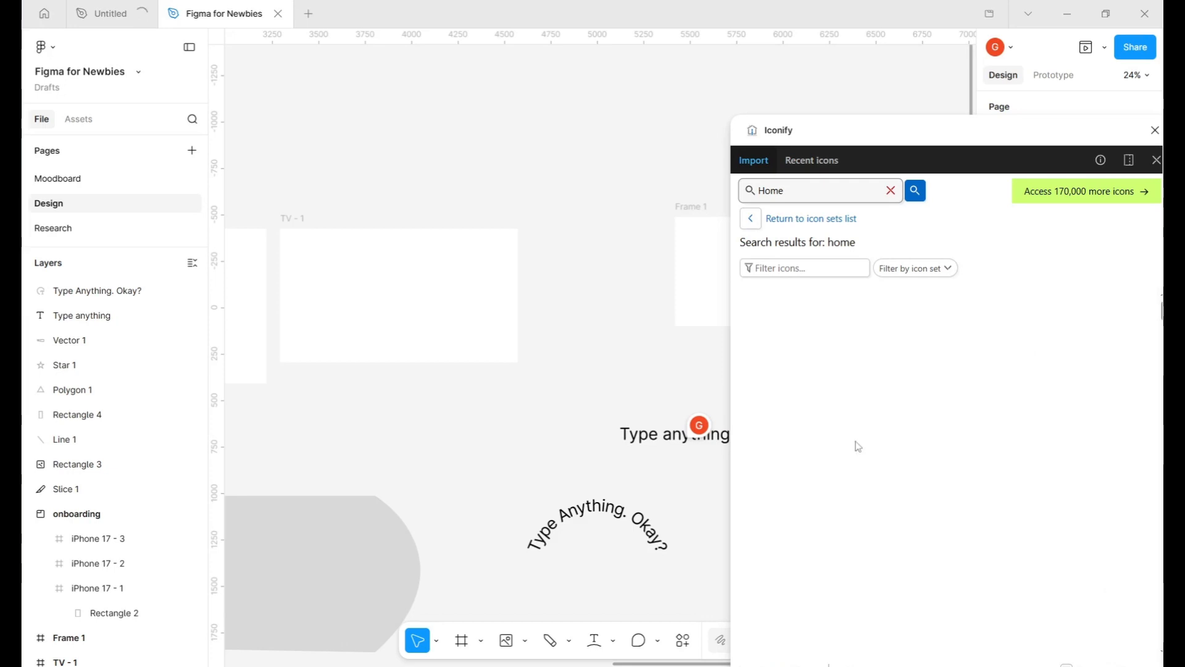
left_click_drag(660, 377, 350, 300)
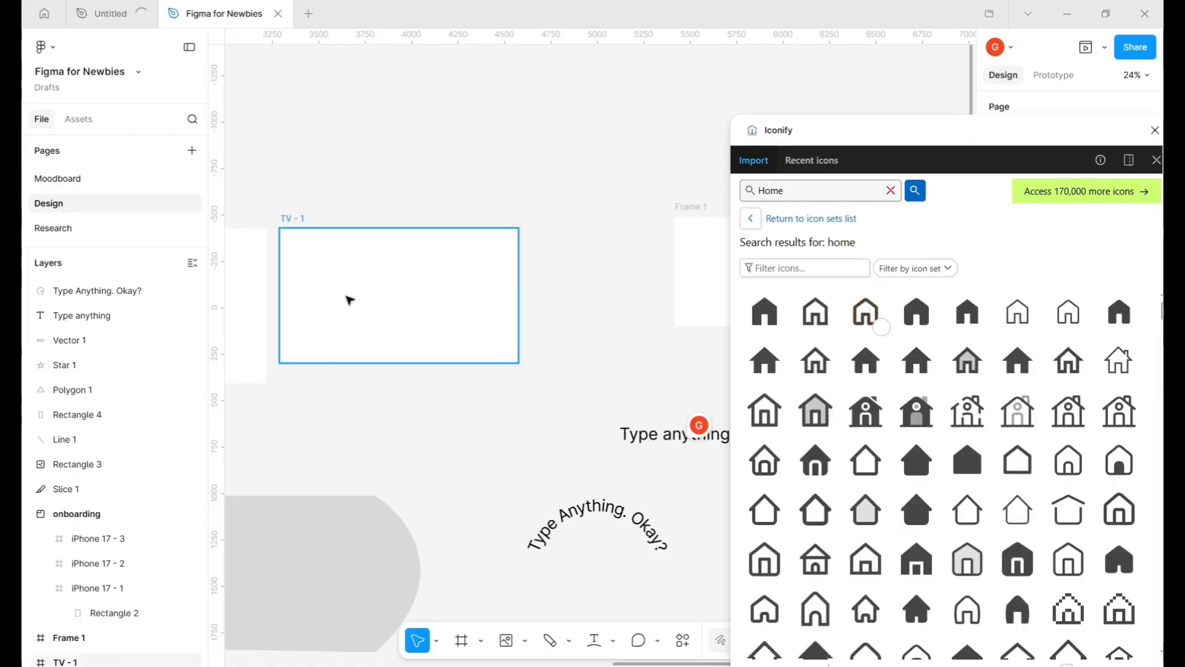
scroll(449, 262, "up", 5)
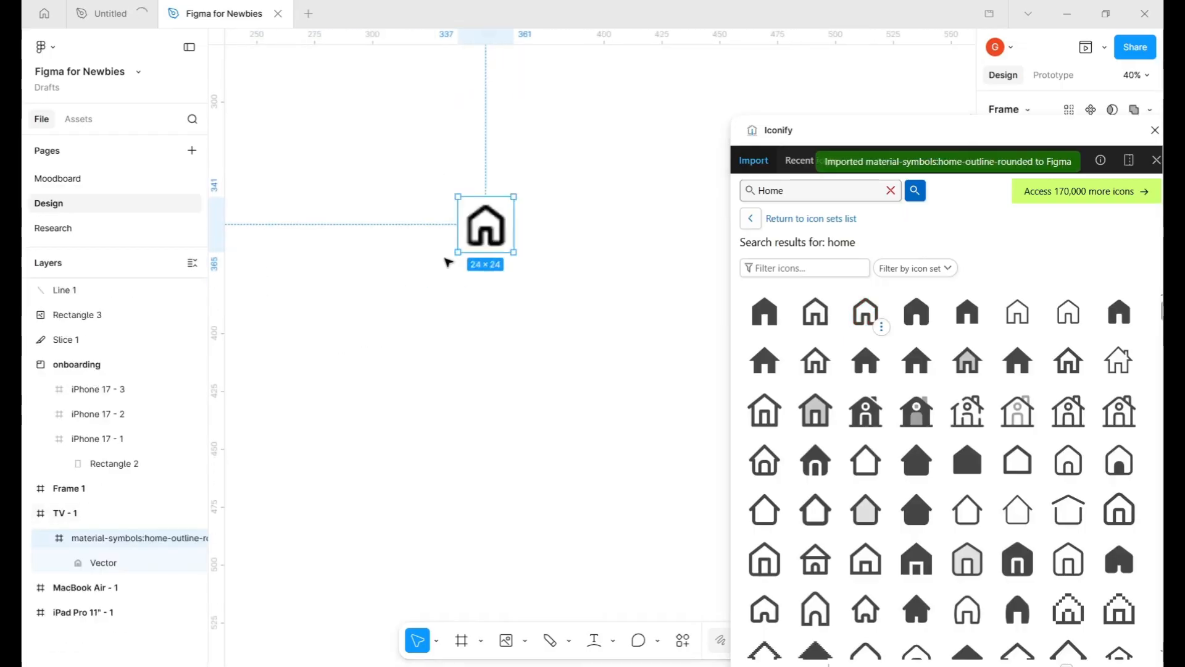
scroll(493, 233, "up", 5)
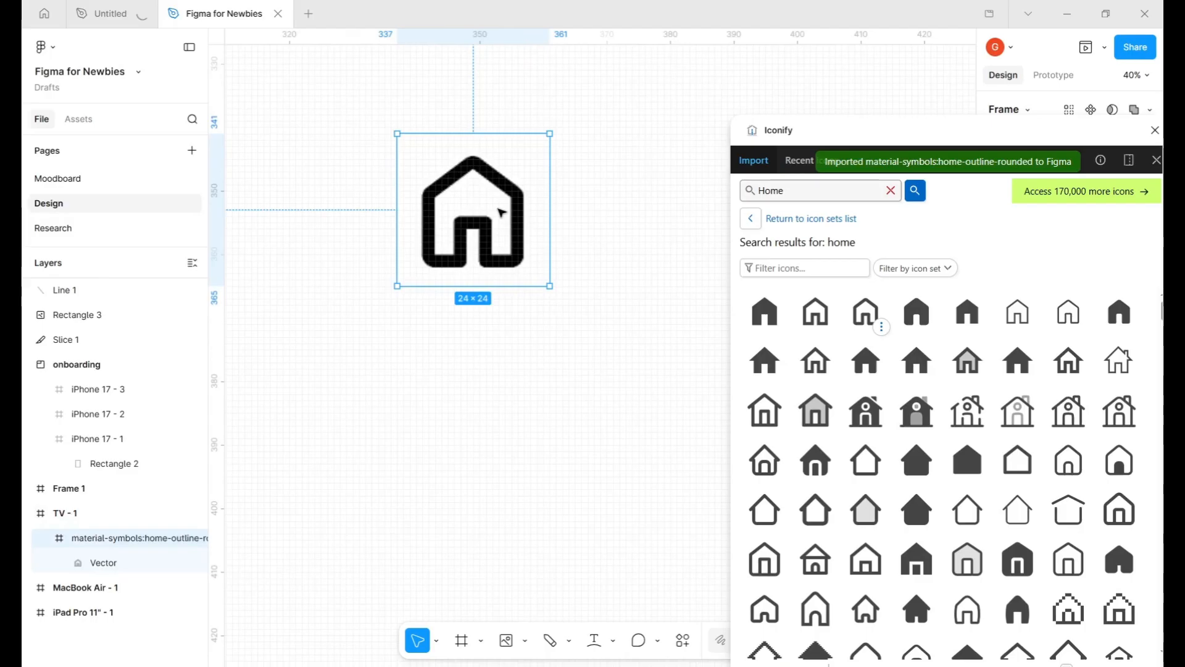
scroll(501, 212, "down", 8)
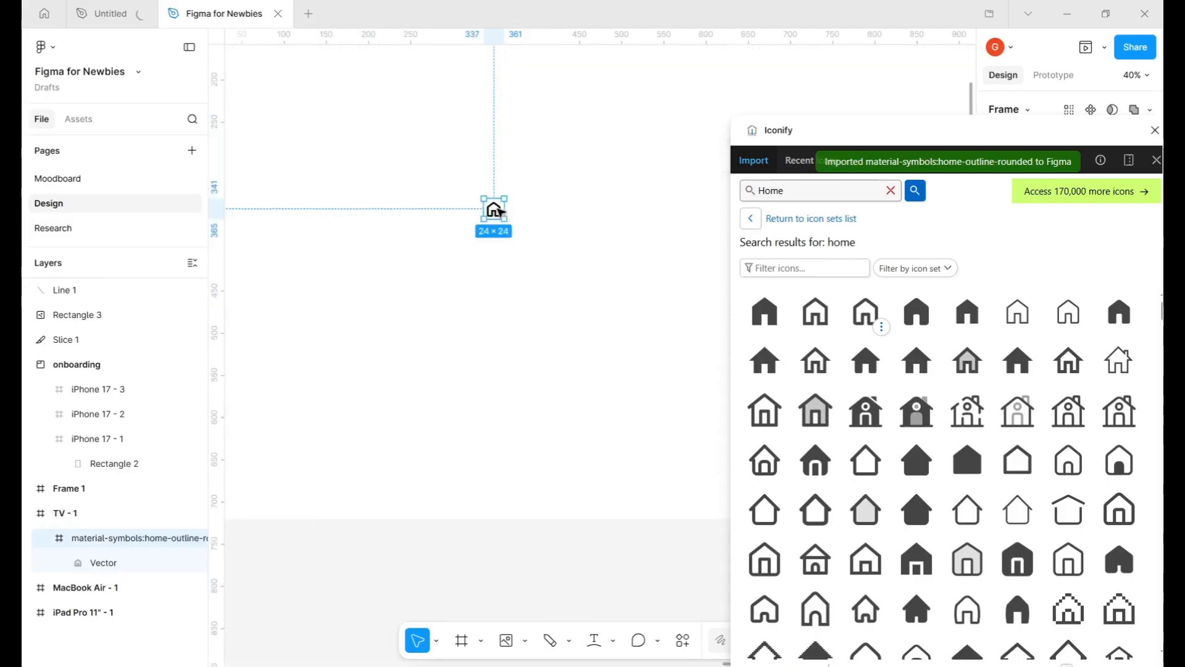
scroll(501, 212, "up", 2)
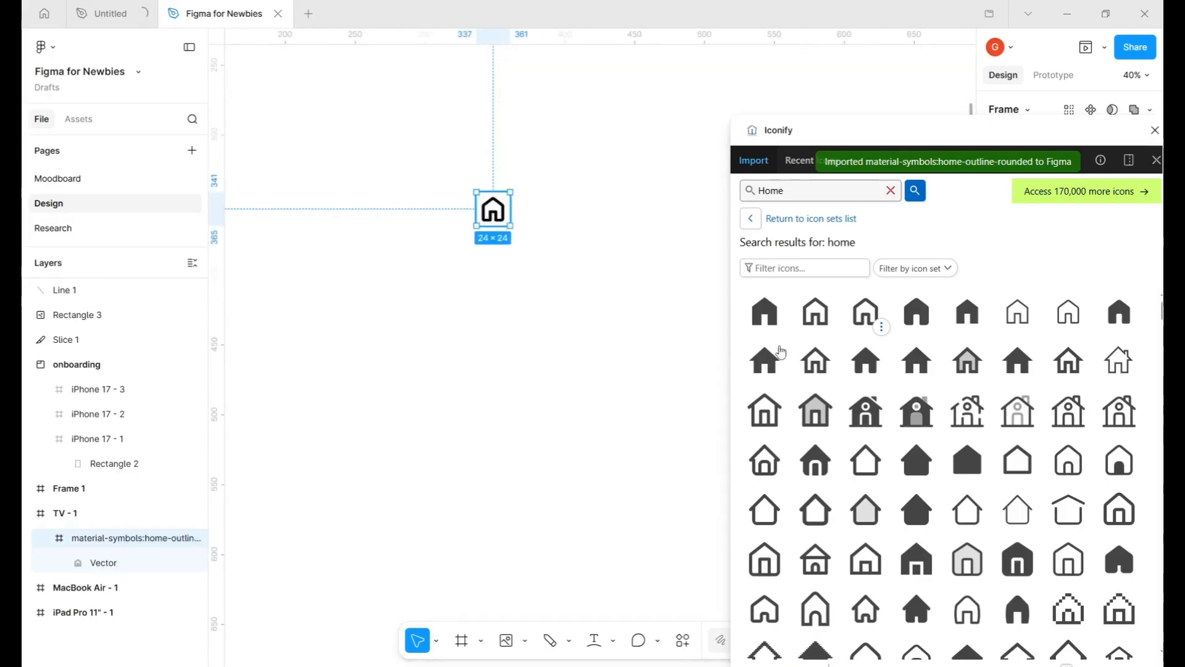
- Place the solid material-symbols home icon in the TV - 1 frame at about X 346, Y 384, and search Iconify for "user"
left_click_drag(764, 311, 508, 276)
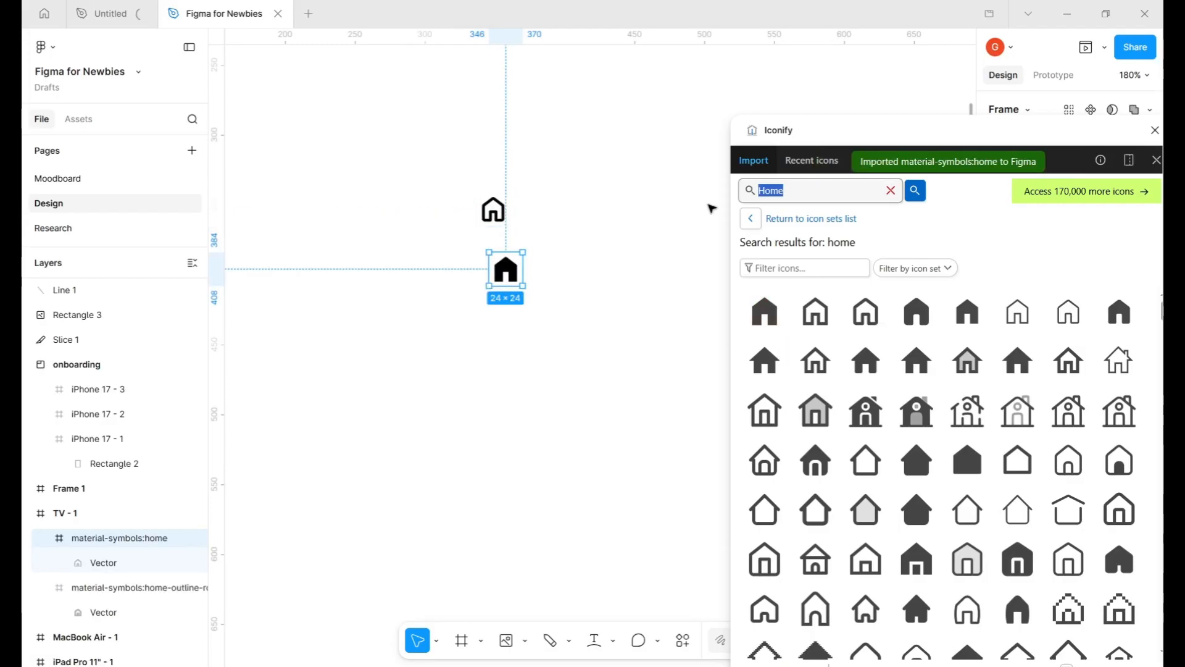
type("use")
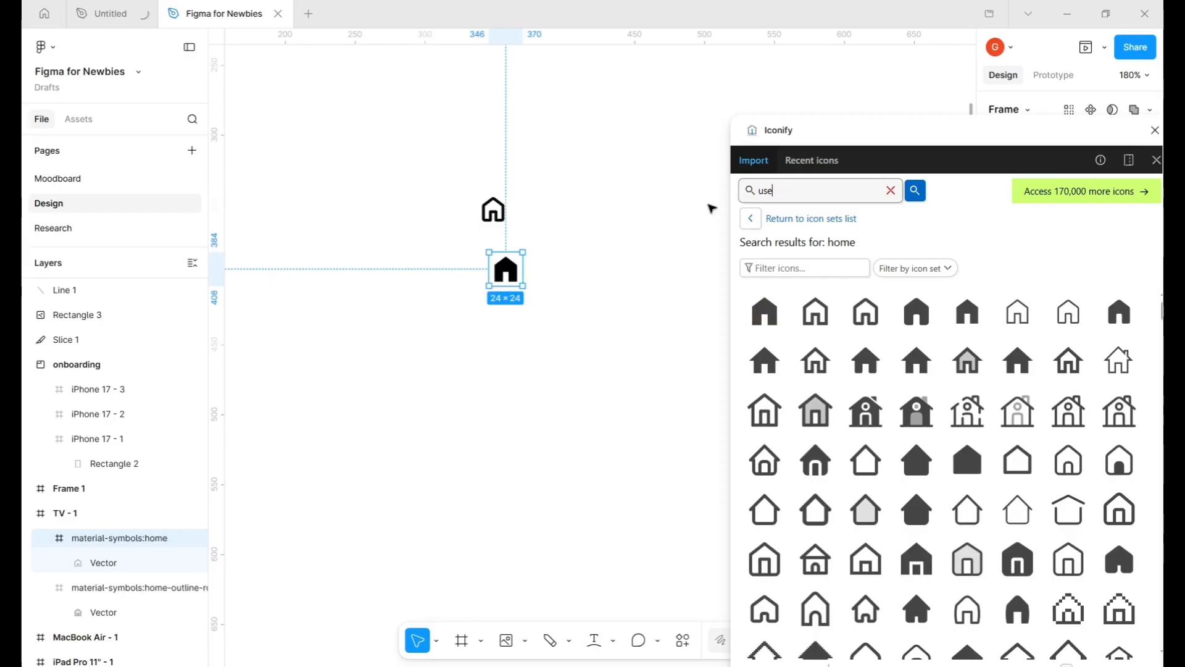
type("r")
key("Return")
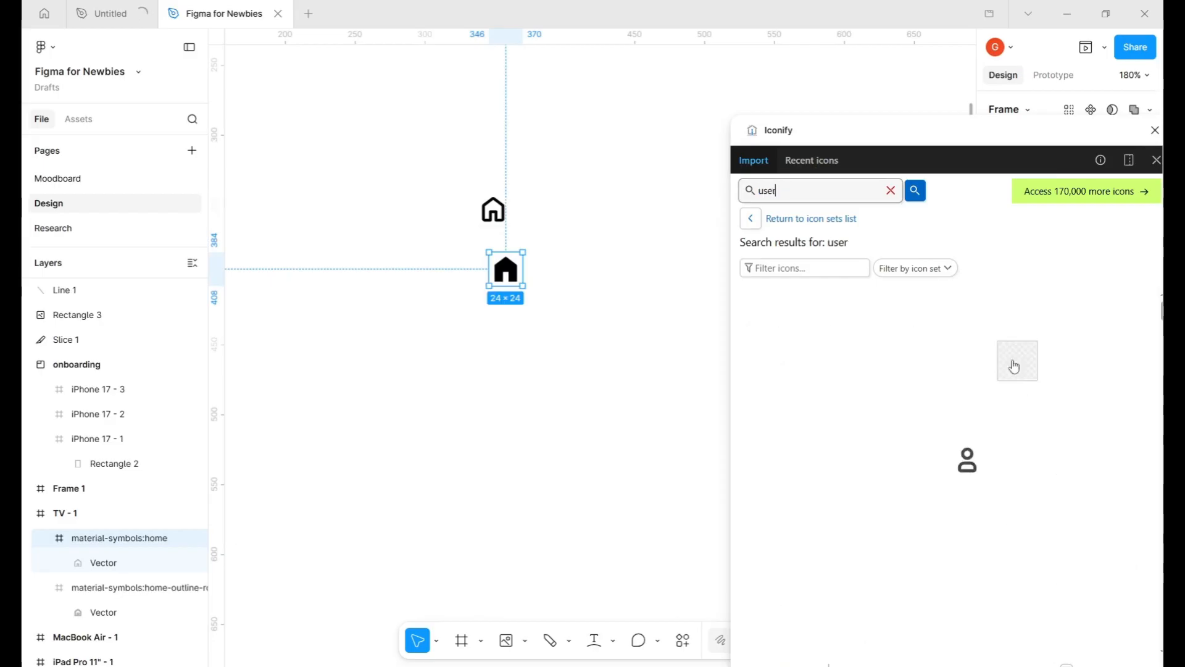
- Place the solar user-bold icon and the boxicons user icon beside the home icons in the TV - 1 frame, and close Iconify
left_click_drag(865, 310, 641, 295)
left_click_drag(852, 369, 559, 204)
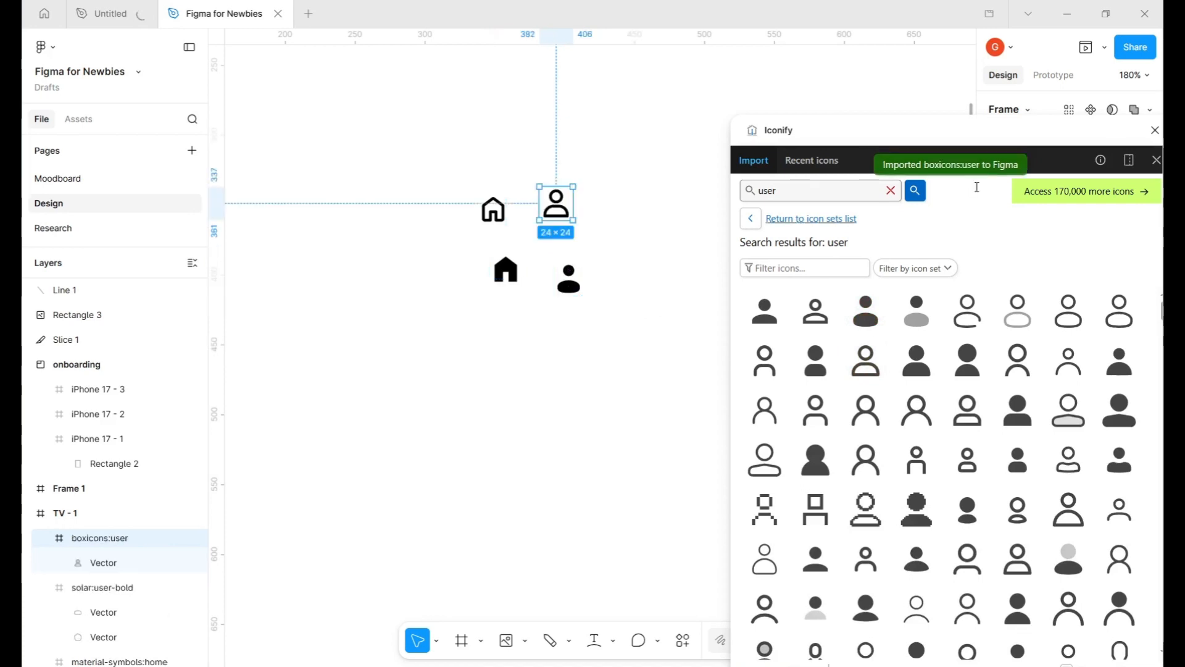
left_click(1154, 129)
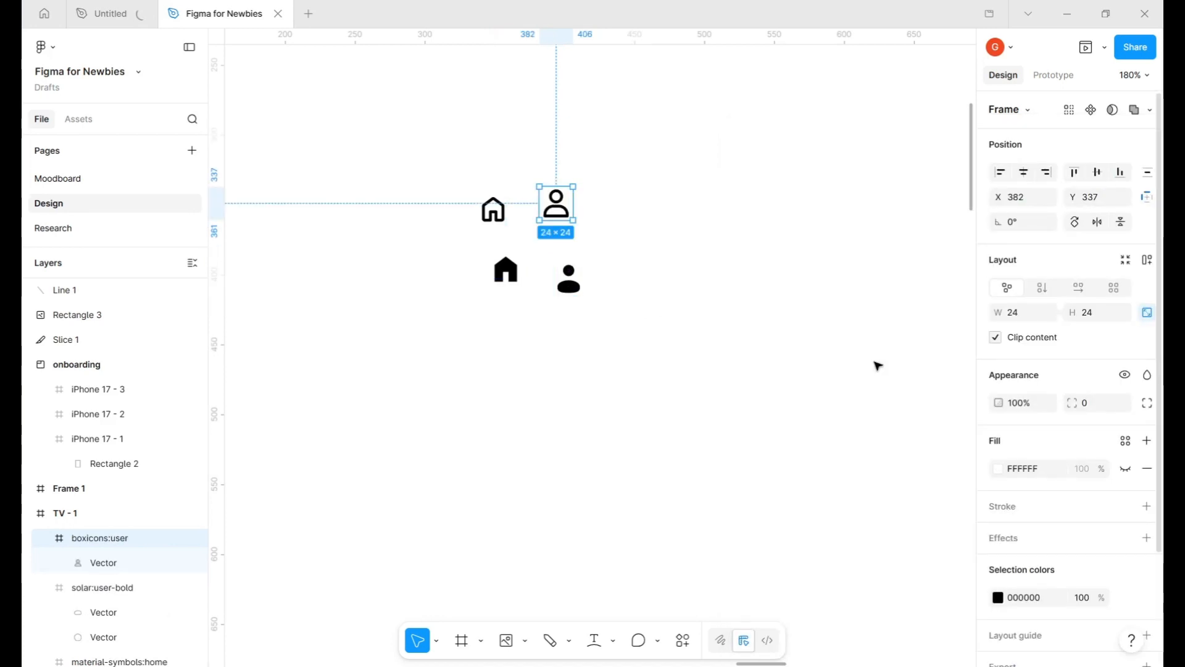
- Search the plugins and widgets for "emoji" and run the Animated Emojis plugin
left_click(690, 646)
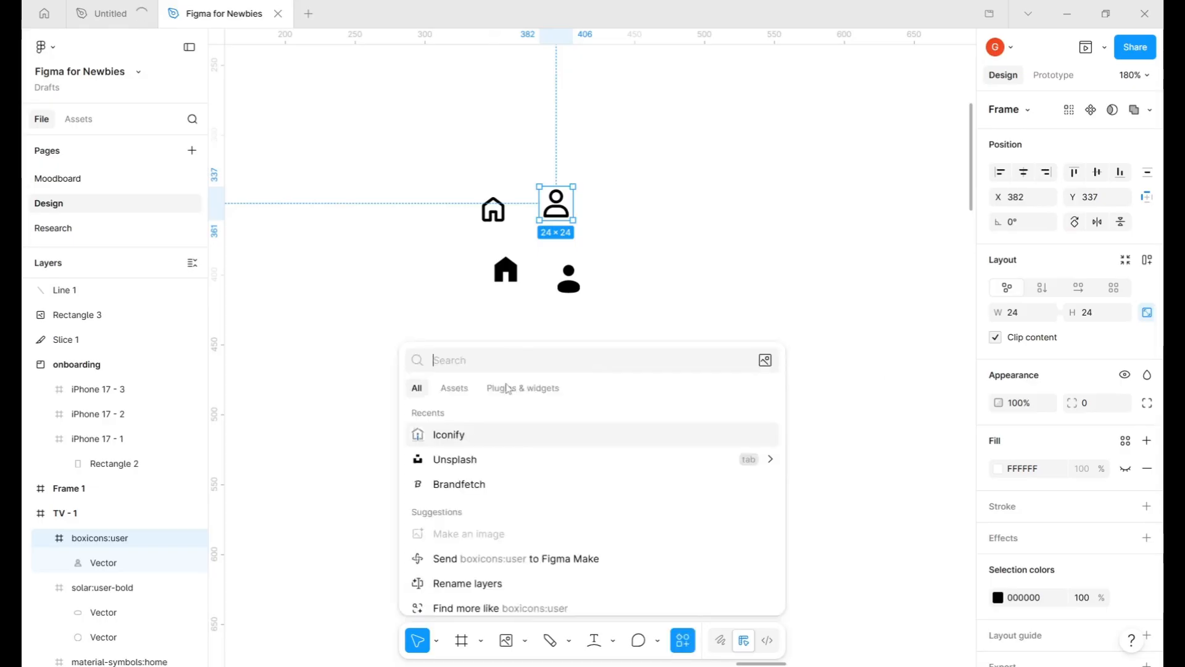
left_click(507, 388)
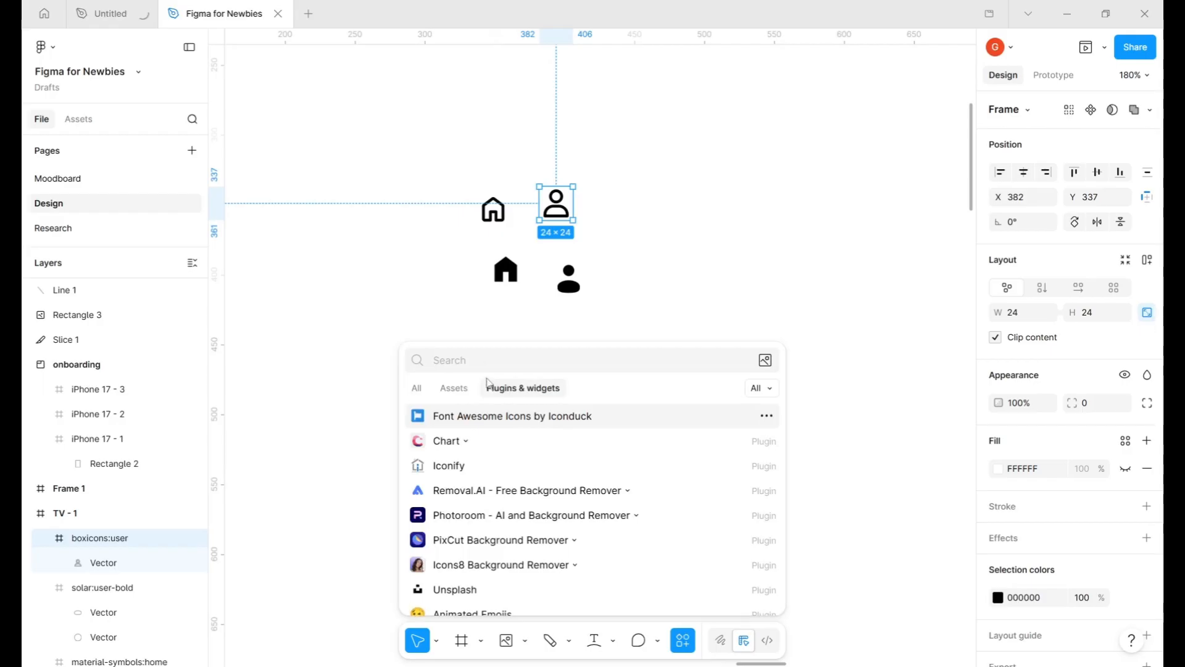
type("emoji")
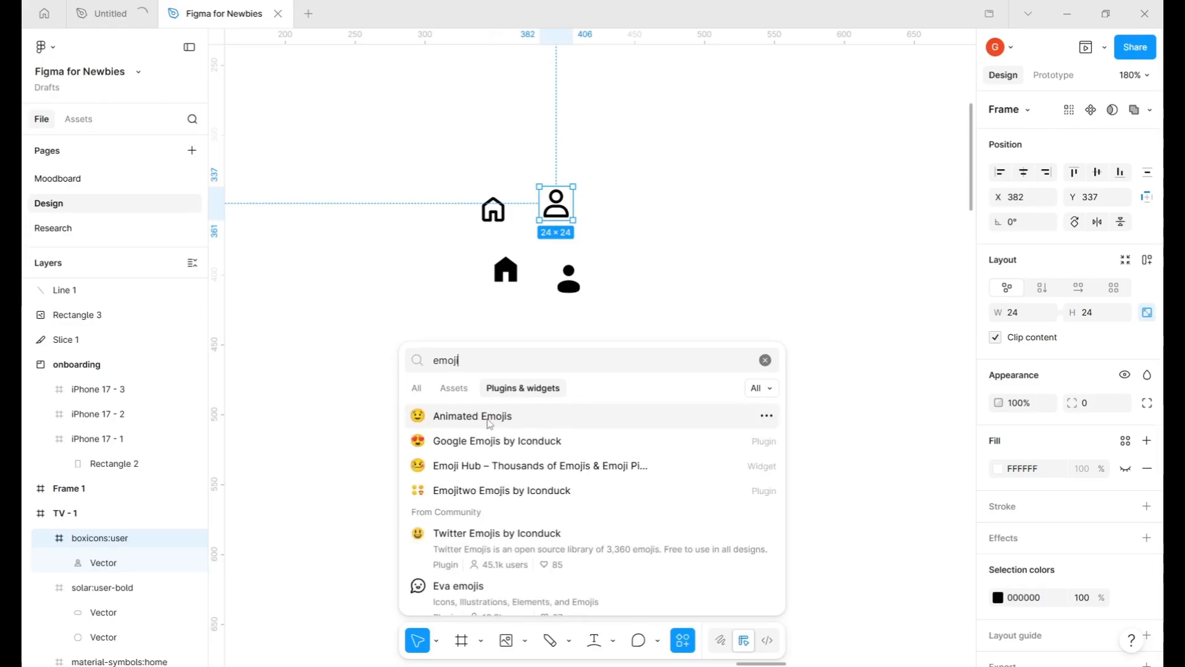
left_click(491, 421)
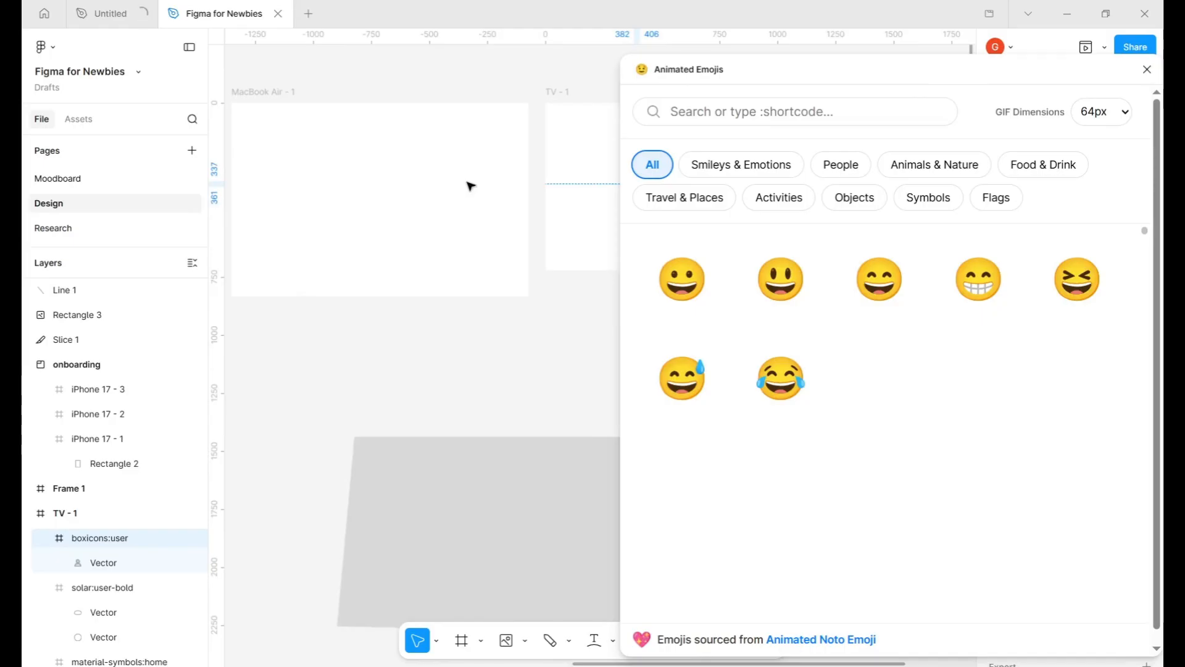
- Place the grin-sweat emoji above the rectangle in the iPhone 17 - 1 frame and preview that frame
scroll(463, 182, "left", 15)
scroll(454, 181, "left", 3)
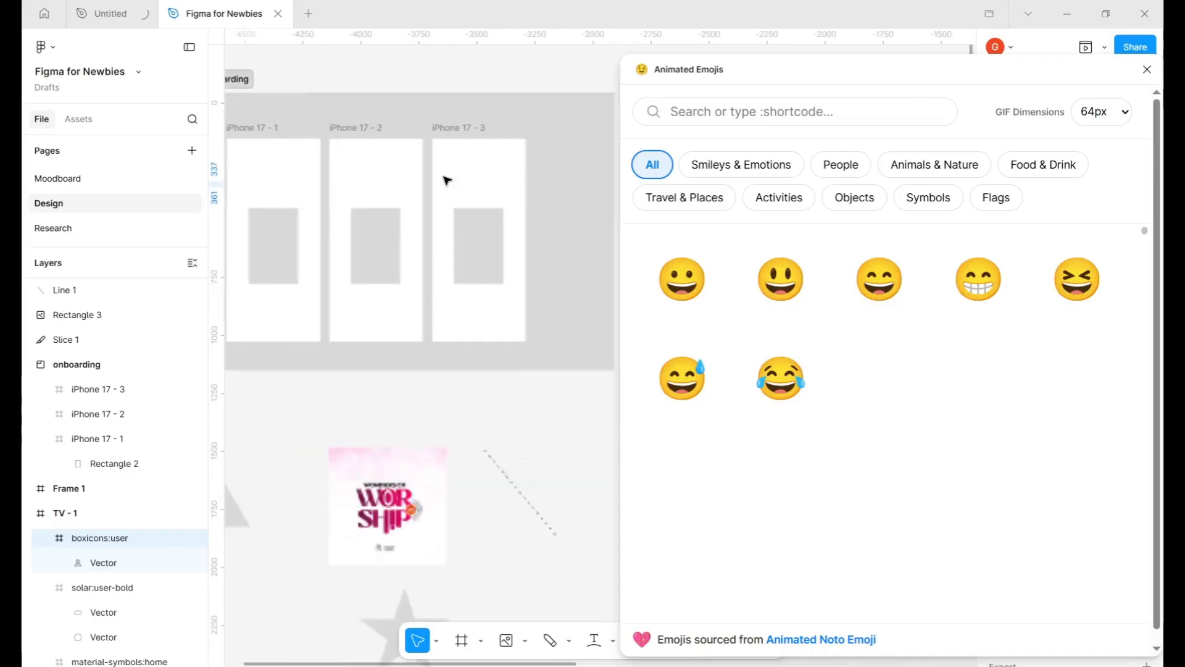
scroll(454, 181, "left", 3)
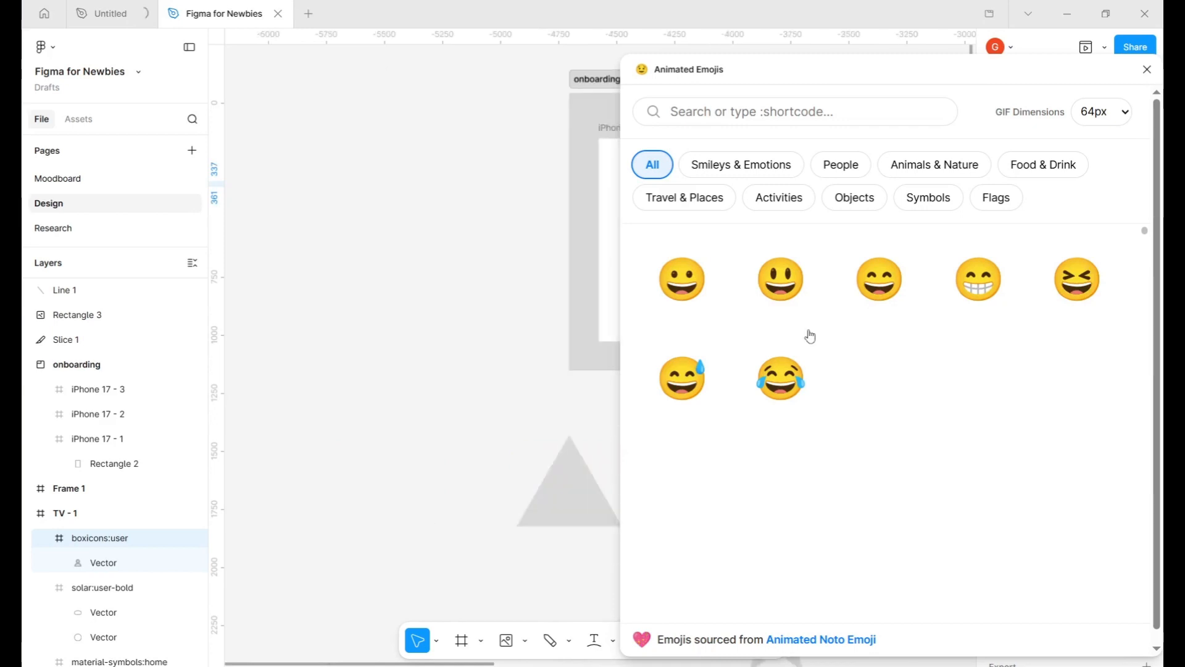
scroll(617, 246, "right", 3)
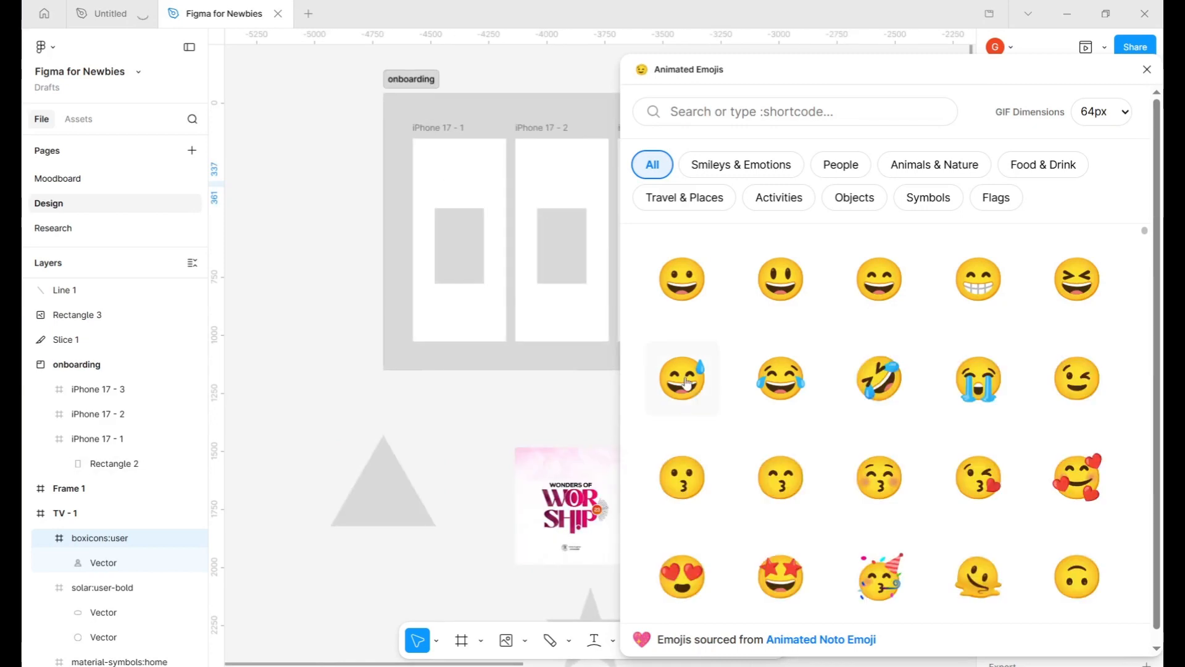
left_click_drag(687, 383, 464, 180)
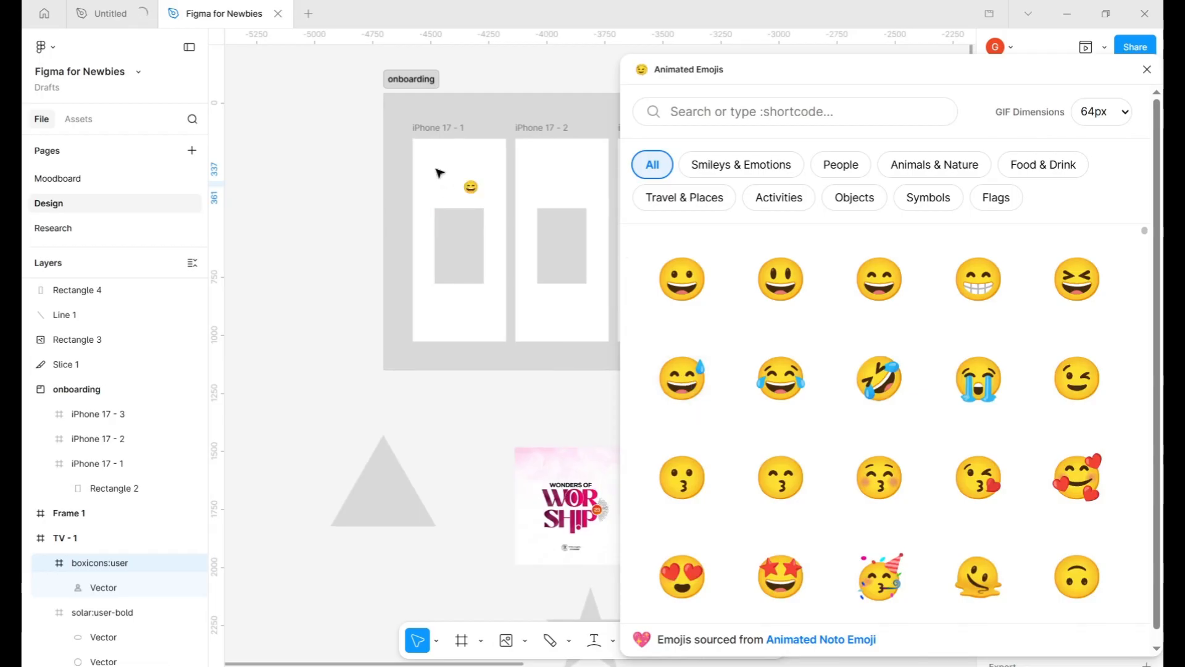
left_click(444, 130)
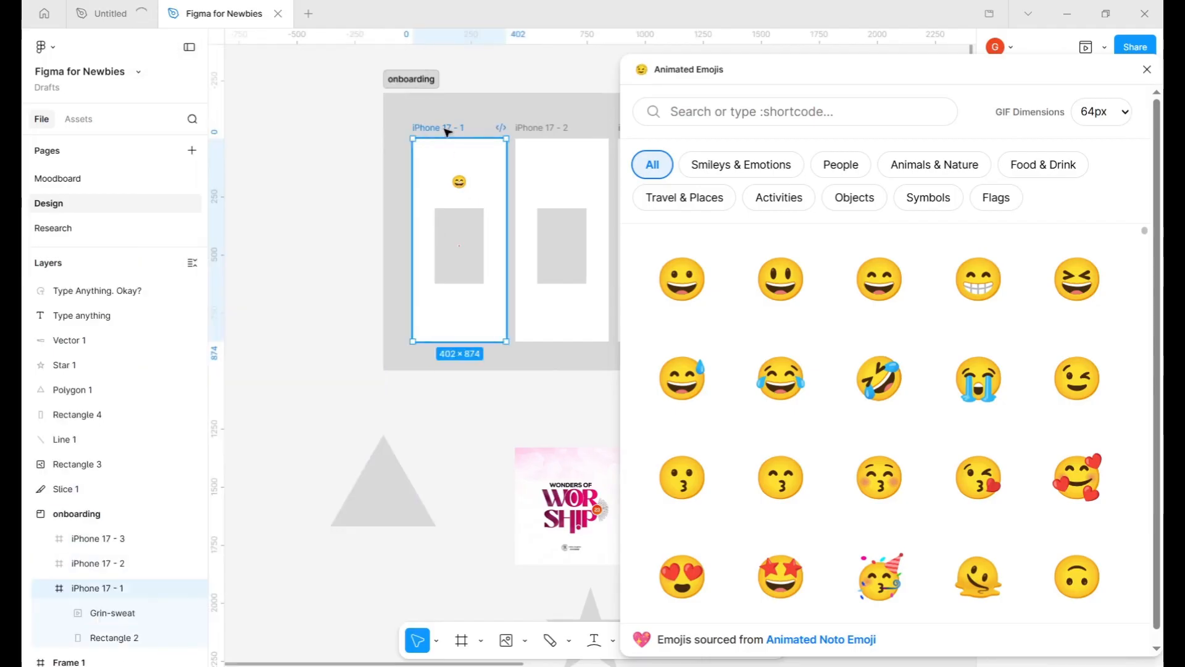
key("shift+space")
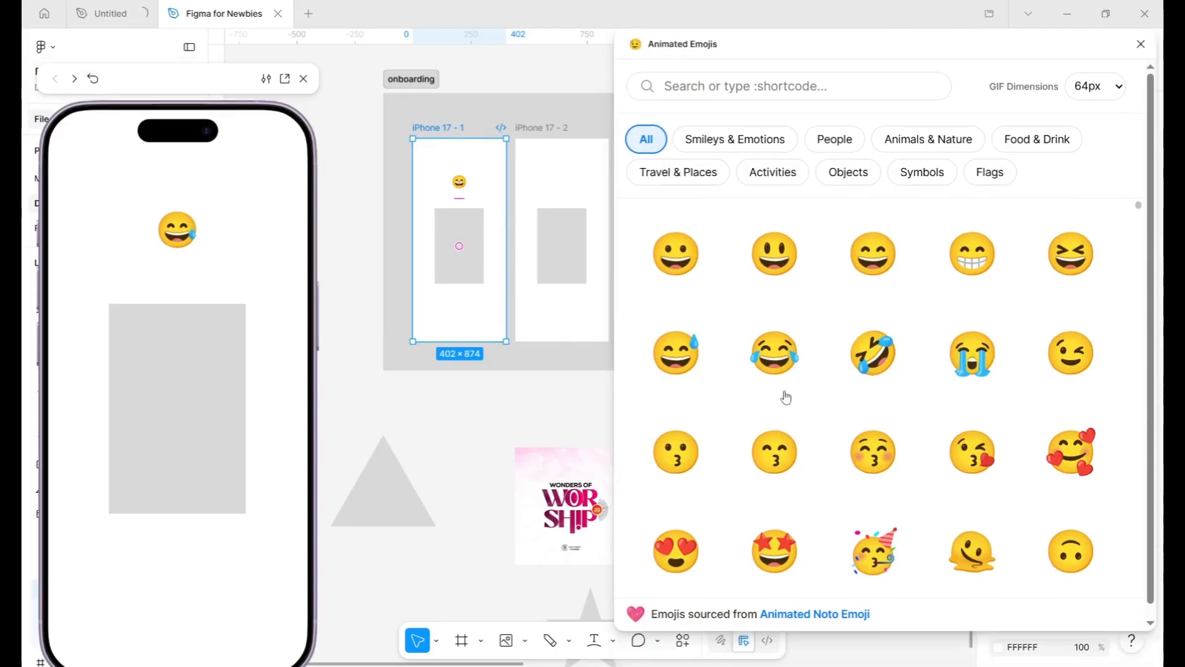
- Place the loudly-crying emoji over the lower part of the iPhone 17 - 1 frame and preview the frame again
left_click_drag(663, 370, 465, 312)
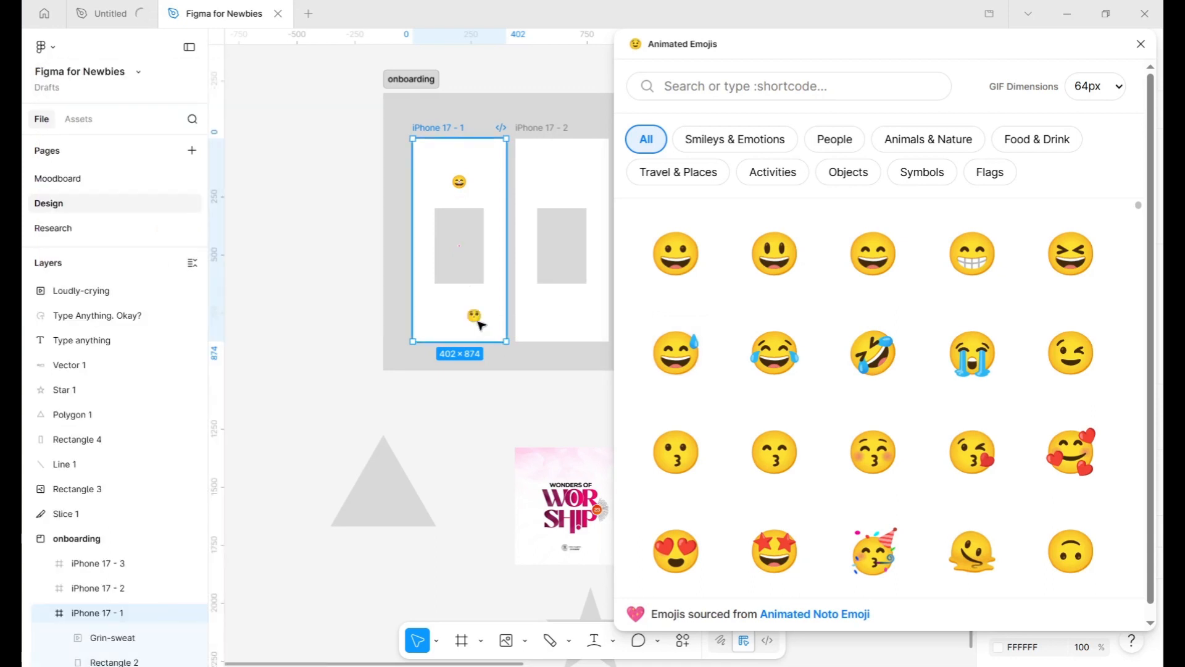
key("shift+space")
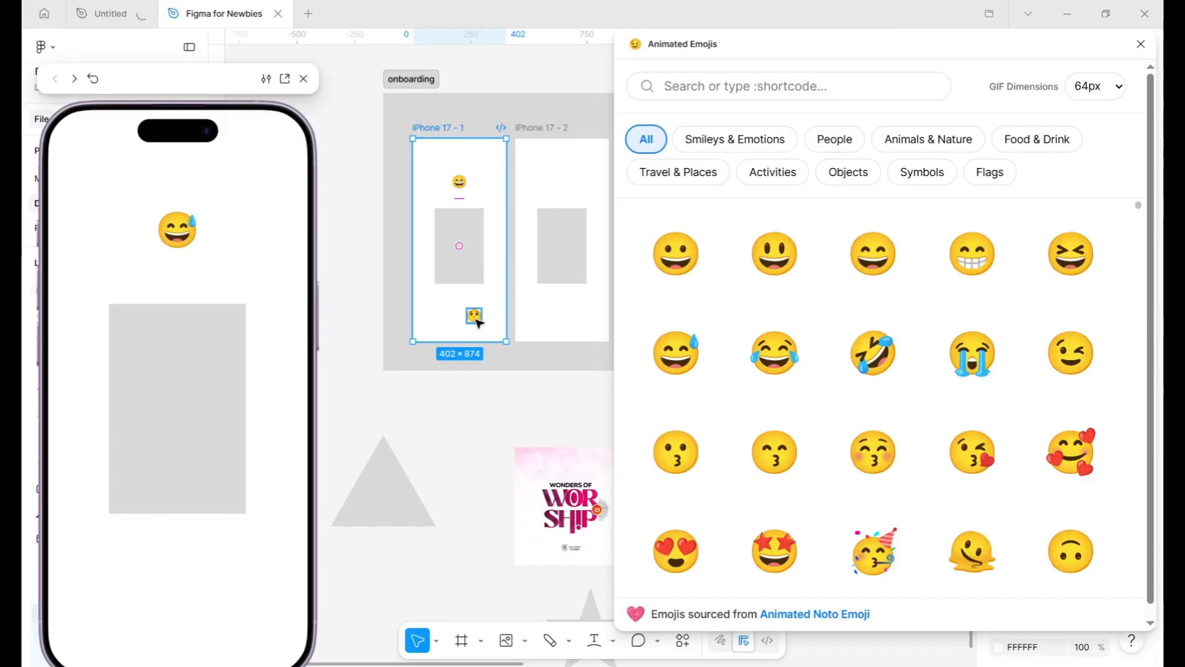
left_click_drag(475, 316, 480, 420)
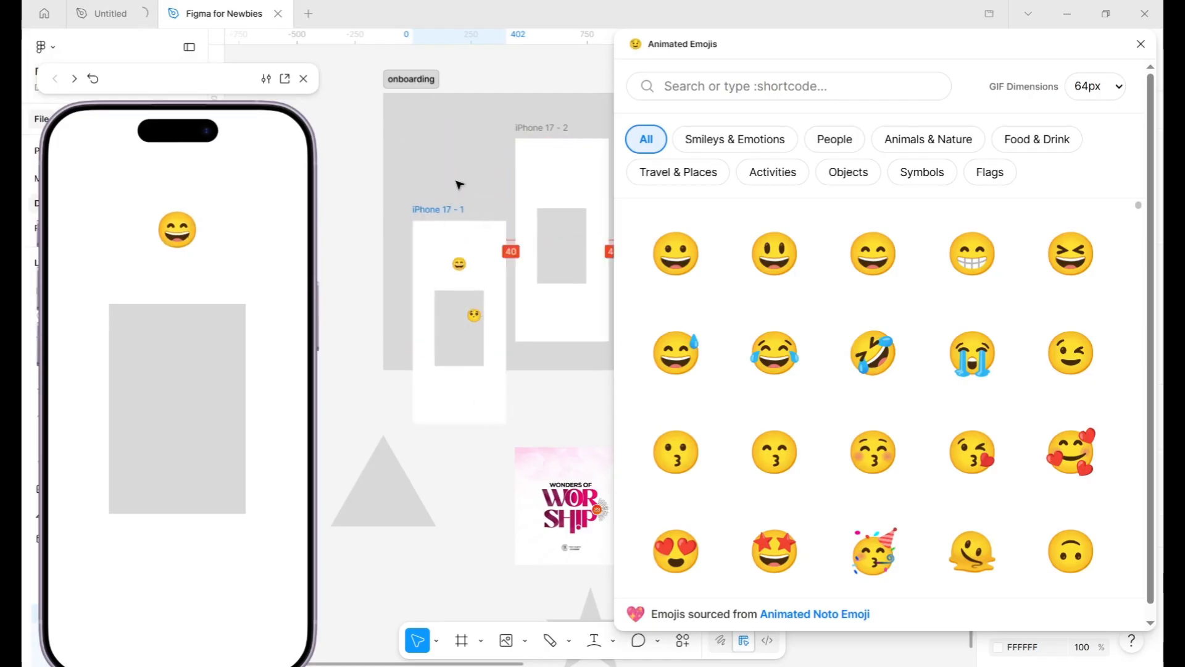
key("ctrl+z")
left_click_drag(473, 314, 462, 432)
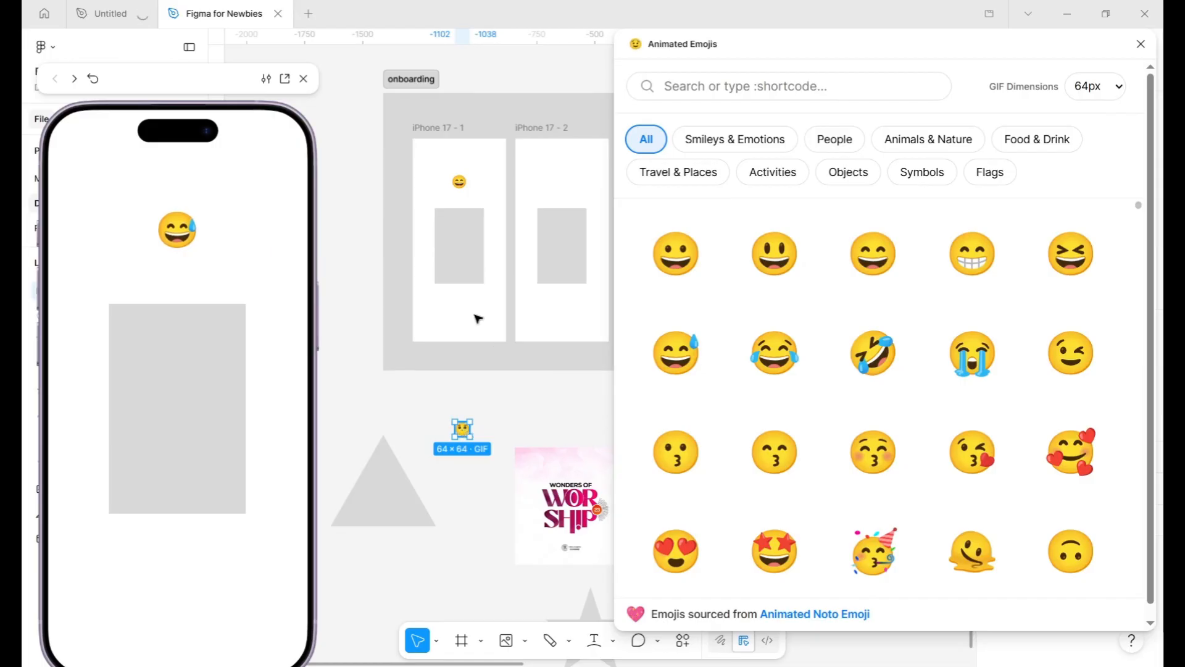
key("ctrl+z")
- Nest the loudly-crying emoji in the iPhone 17 - 1 frame at about X 232, Y 733, and close the preview and the emoji plugin
left_click_drag(475, 316, 473, 317)
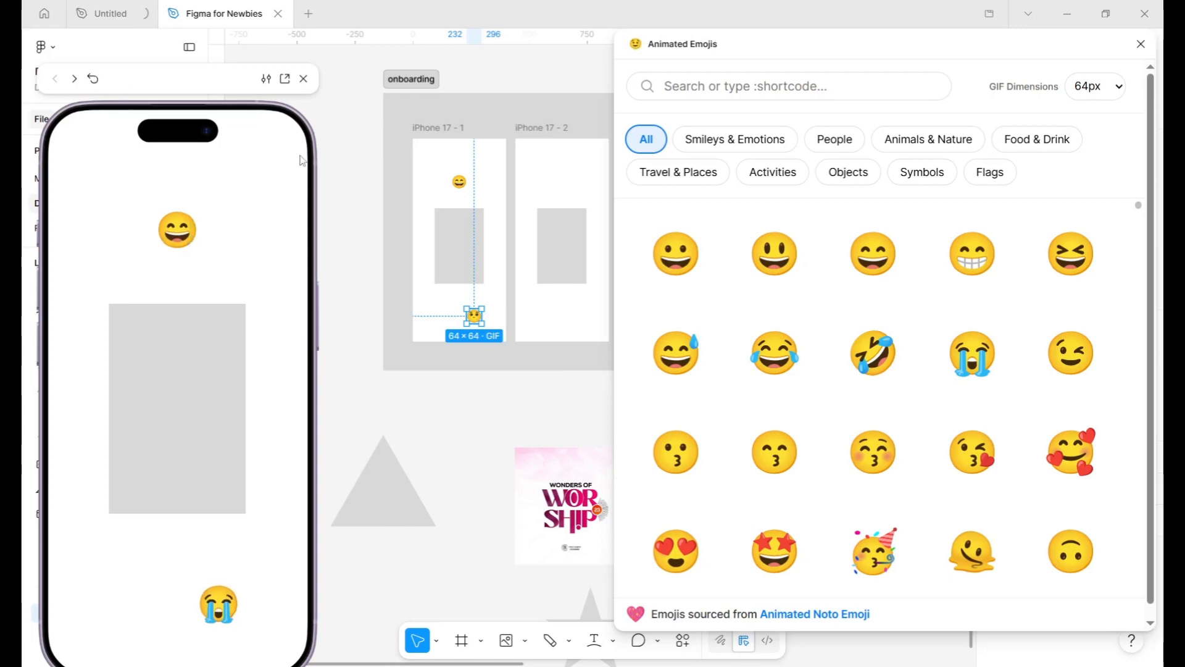
left_click(303, 79)
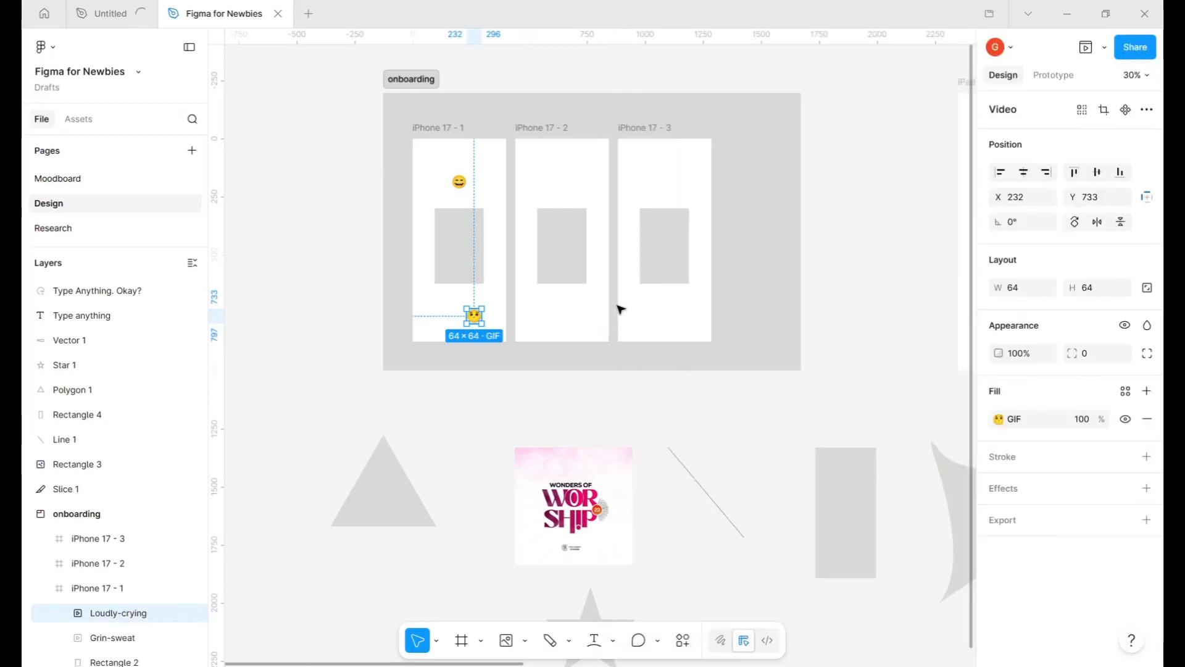
- Look through the full list of plugins and widgets, clear the selection and close the list
left_click(684, 636)
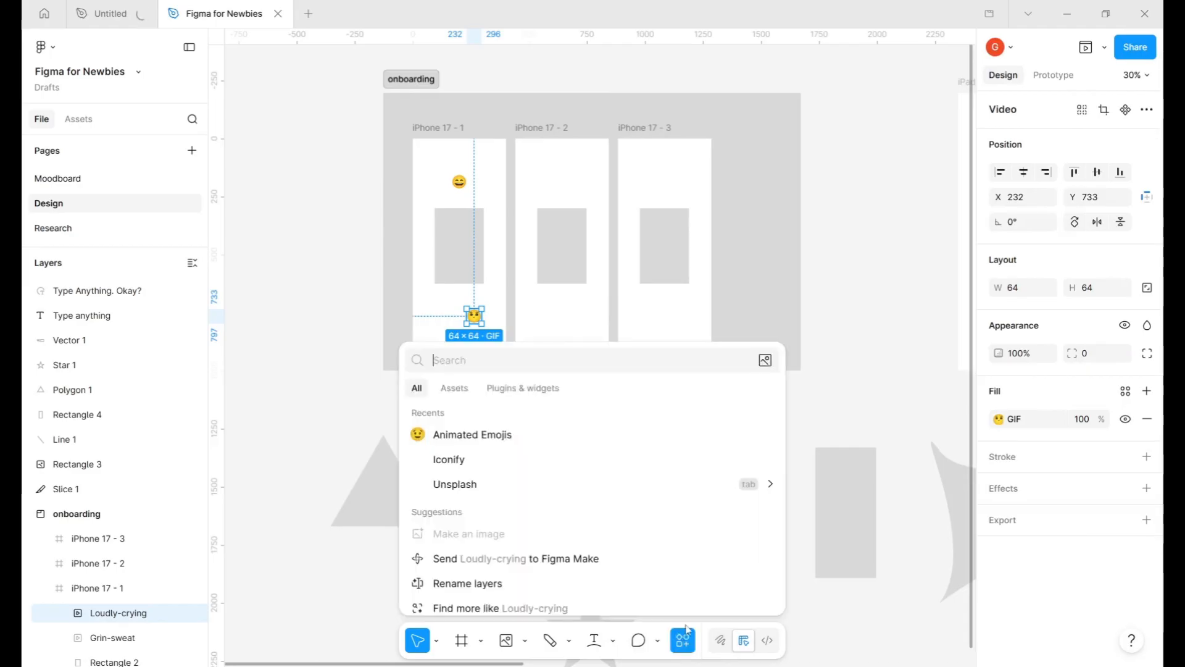
left_click(512, 388)
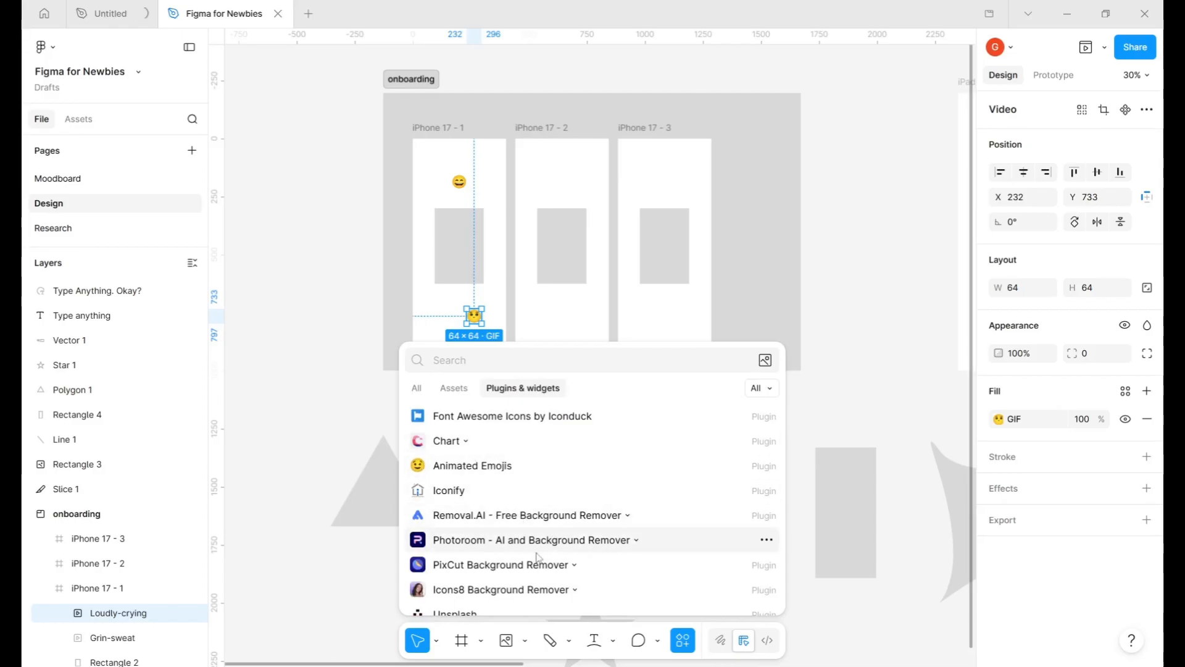
scroll(537, 557, "down", 5)
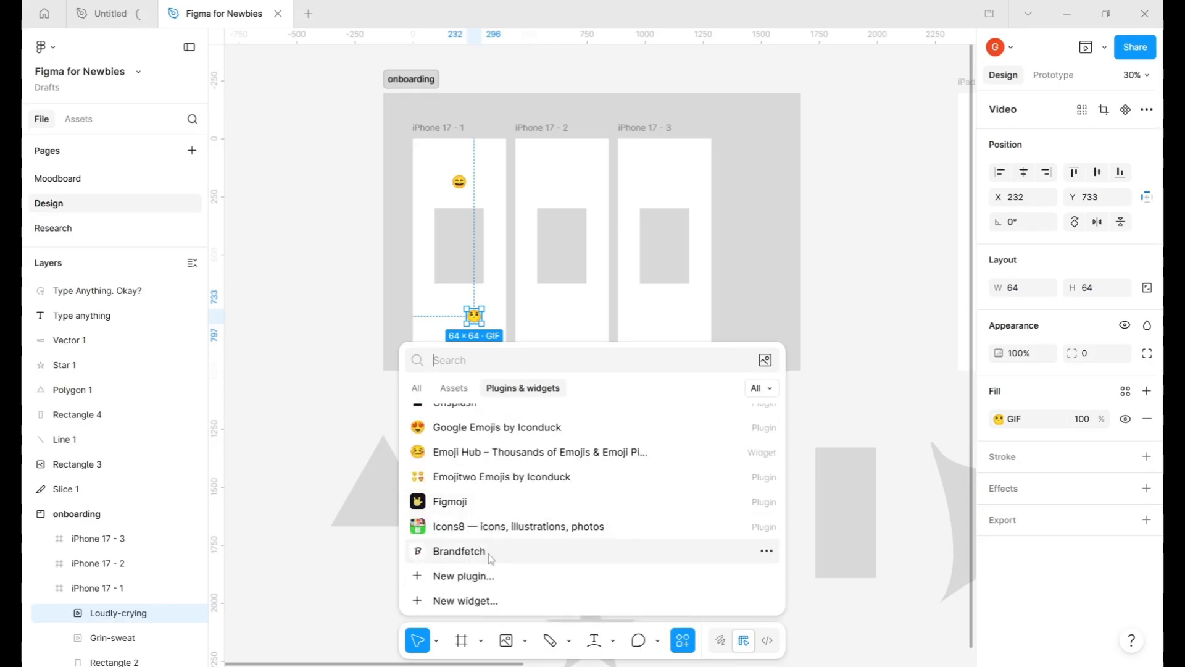
left_click(877, 257)
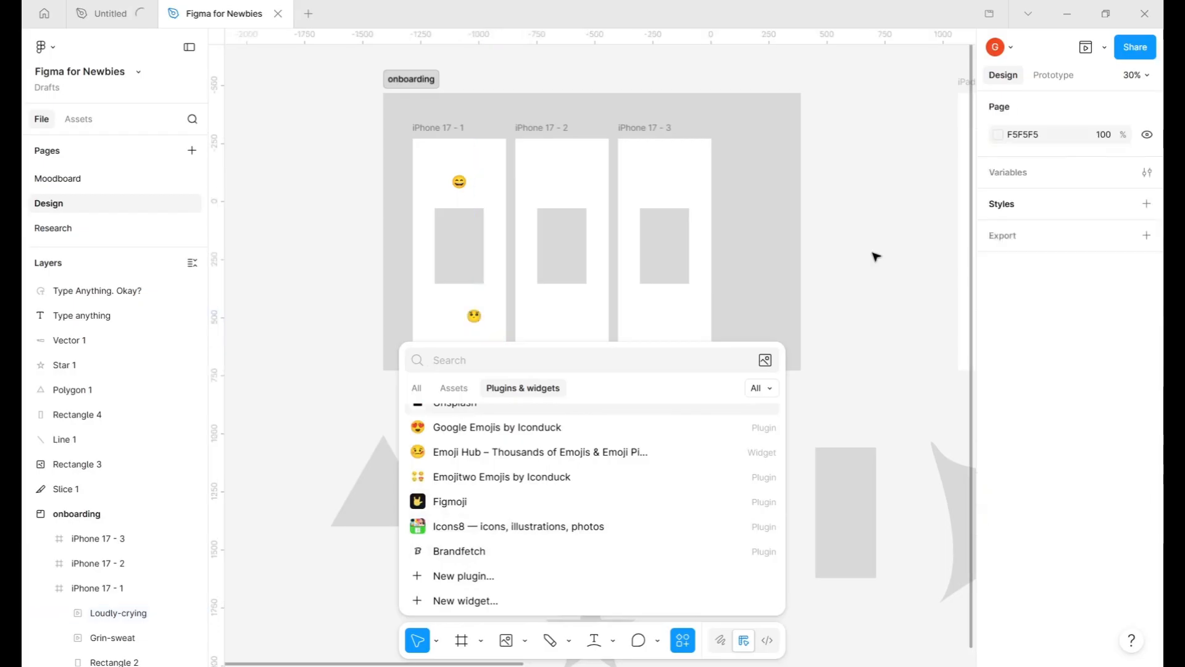
key("Escape")
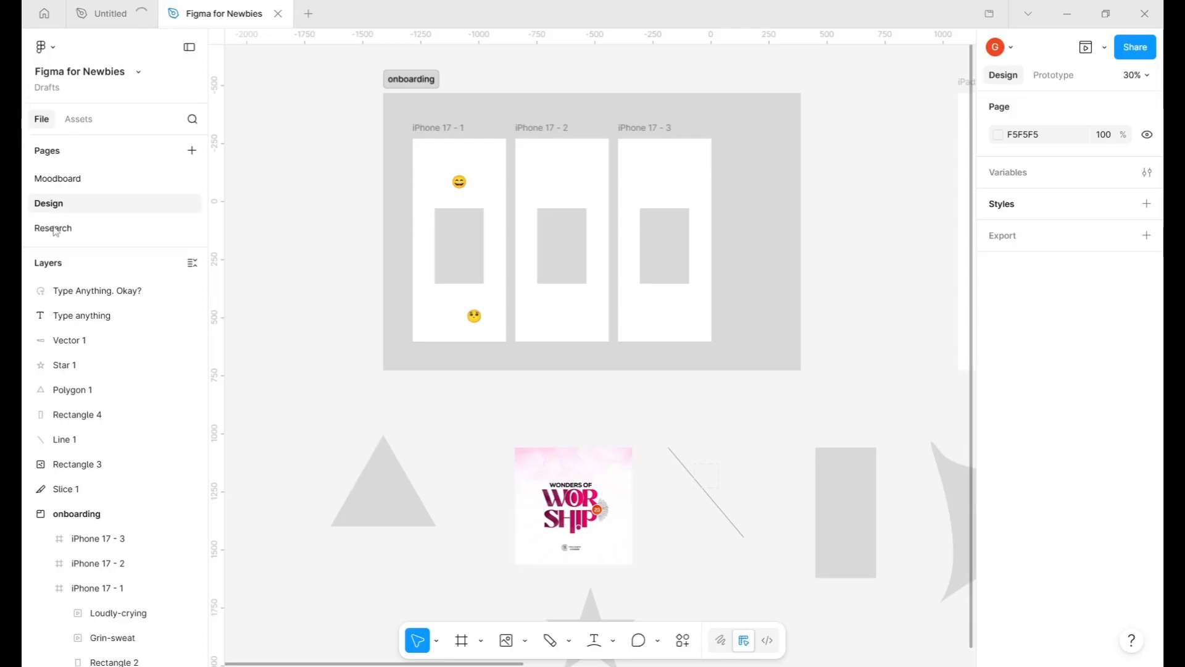
- Open the Moodboard page and move its rectangle to about X -244, Y -363
left_click(81, 179)
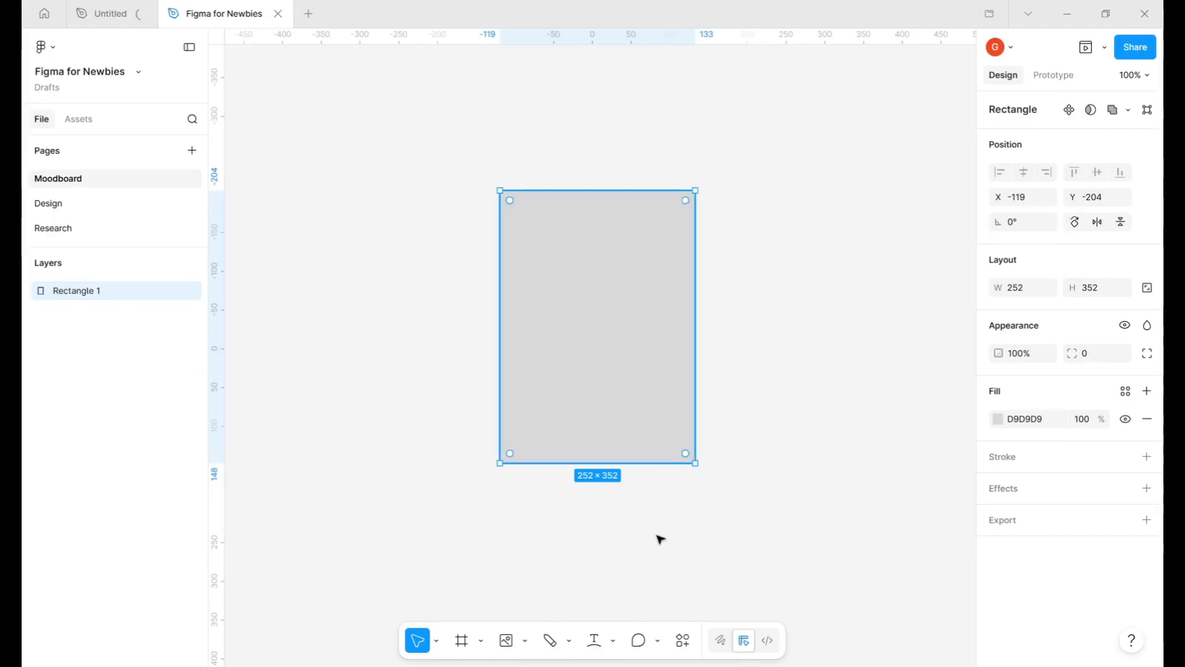
scroll(654, 531, "up", 3)
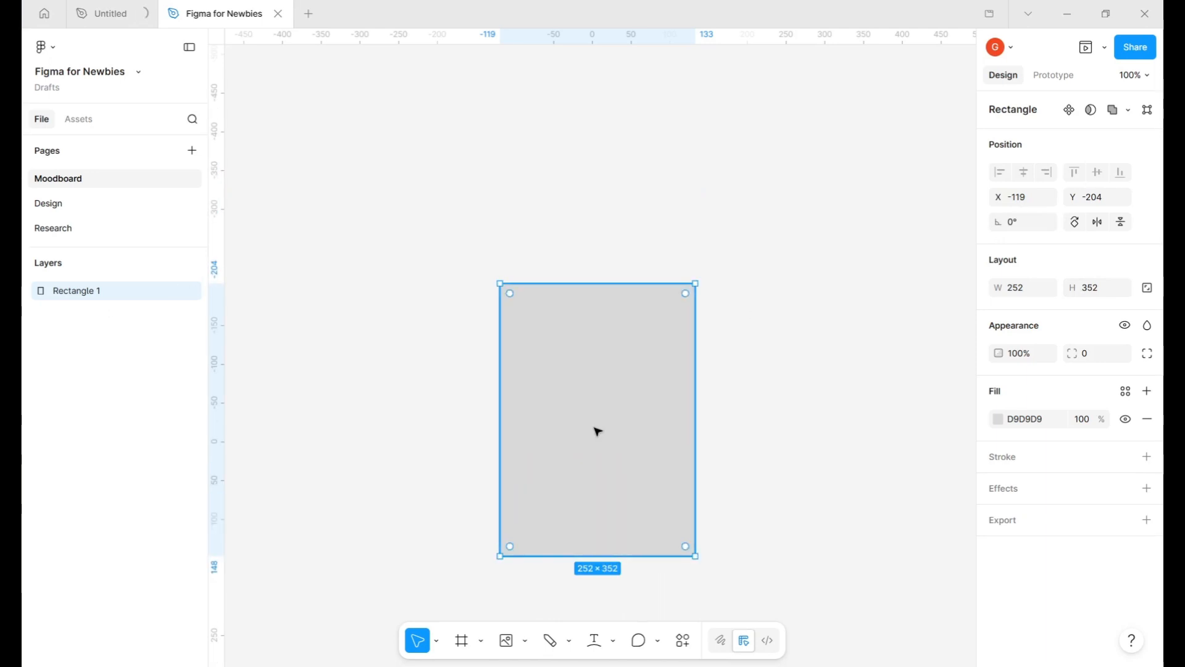
left_click_drag(597, 431, 500, 308)
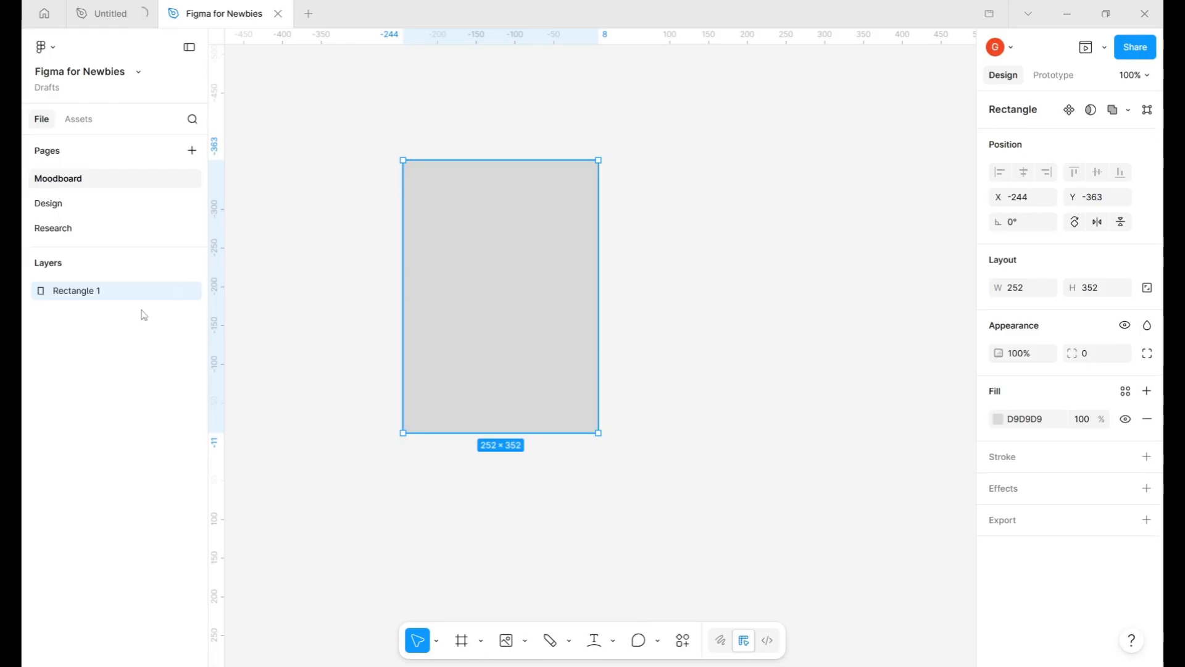
- Draw a circle about 205 × 205 beside the rectangle with the Ellipse tool
left_click(525, 642)
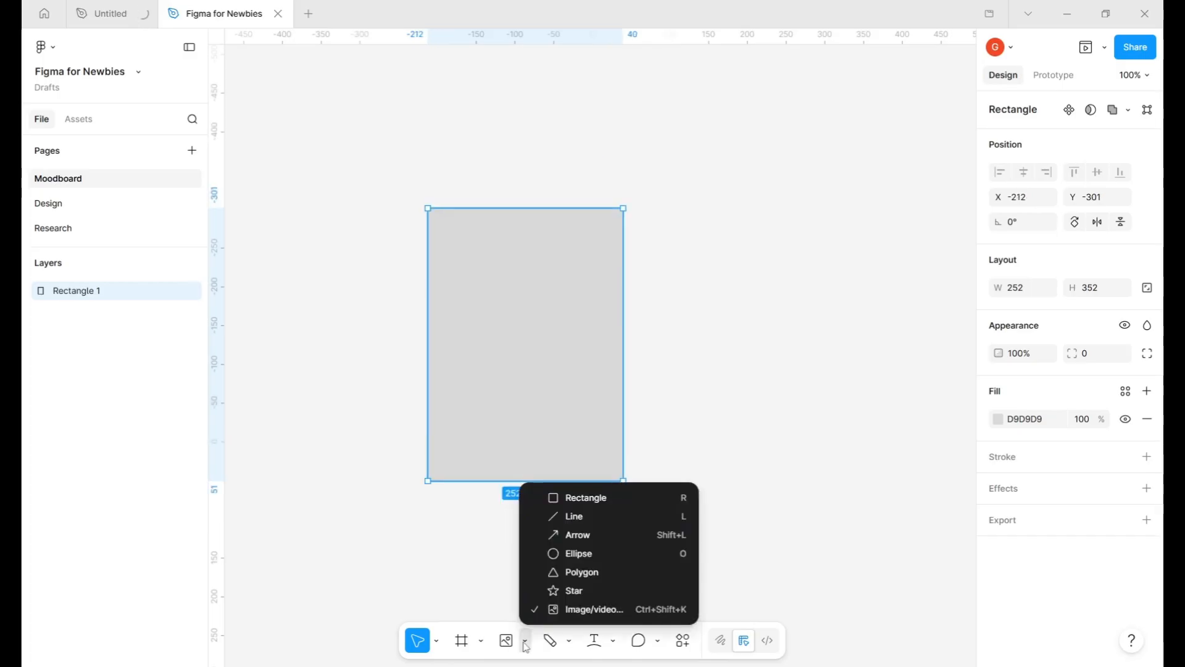
left_click(620, 552)
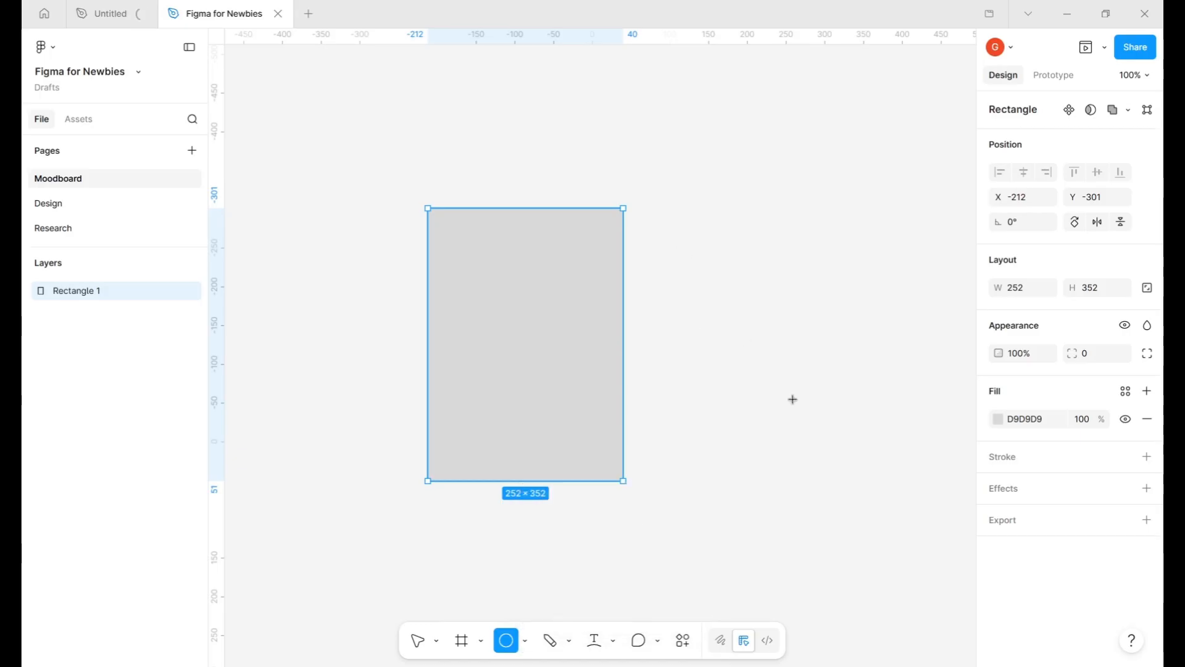
mouse_move(675, 242)
left_mouse_down()
mouse_move(735, 301)
mouse_move(794, 400)
left_mouse_up()
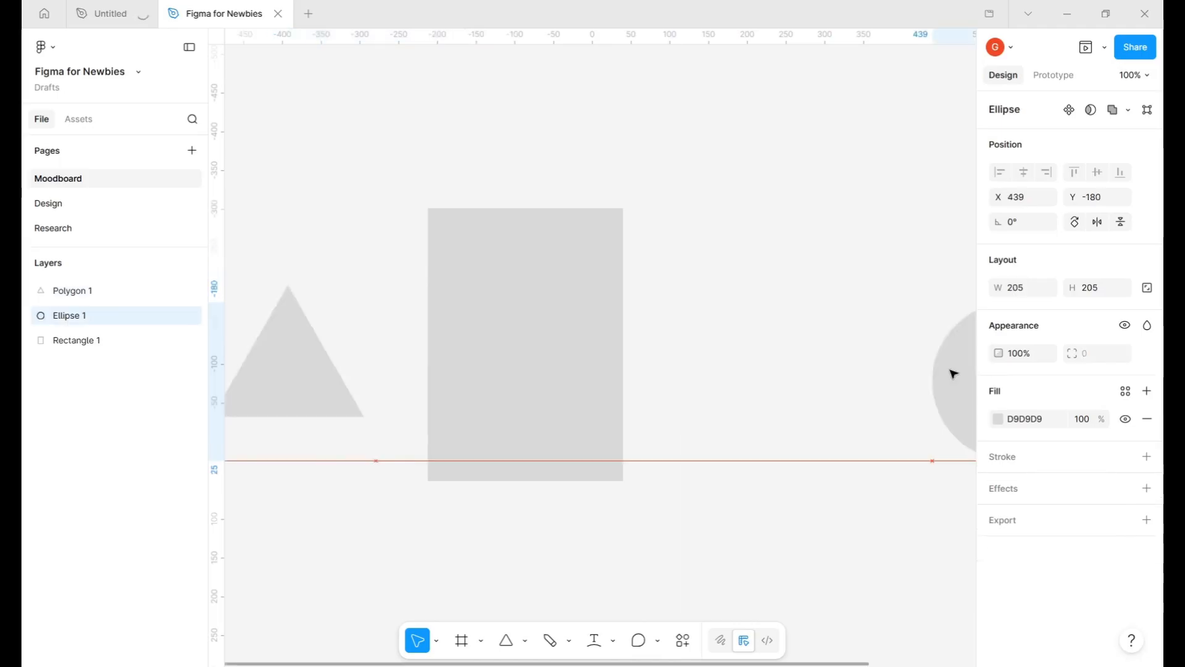
- Move the circle into the iPhone 17 - 1 frame at about X 98, Y 319, and reposition the frame at about X 705, Y -464
left_click_drag(952, 370, 954, 316)
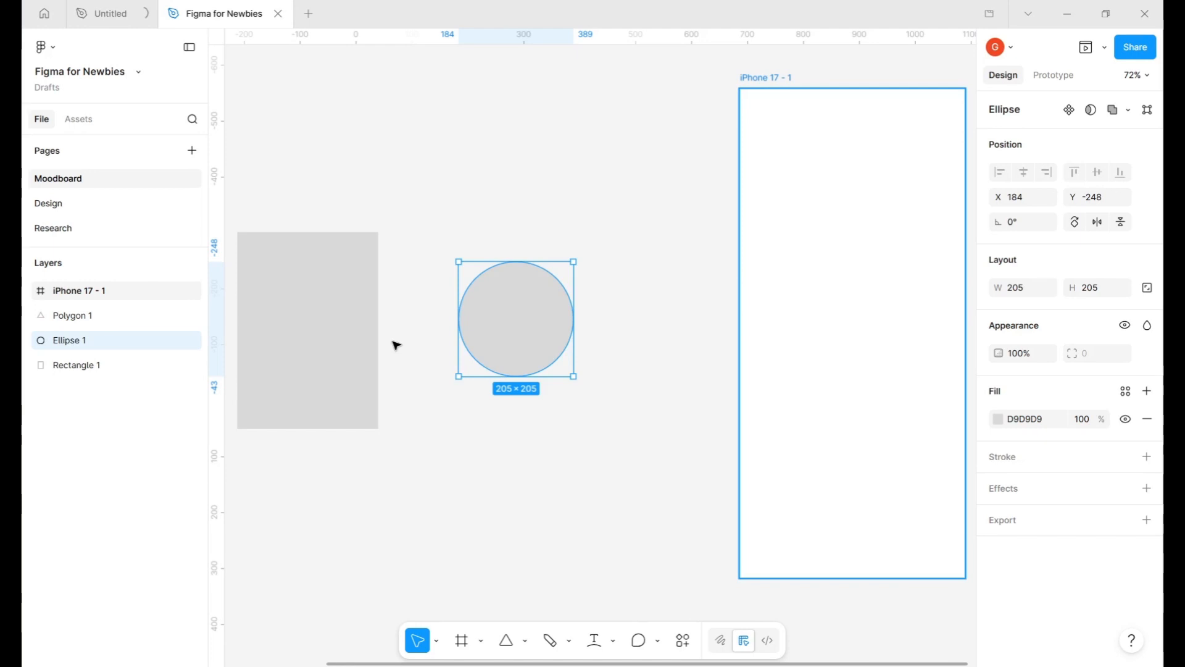
left_click_drag(505, 321, 841, 325)
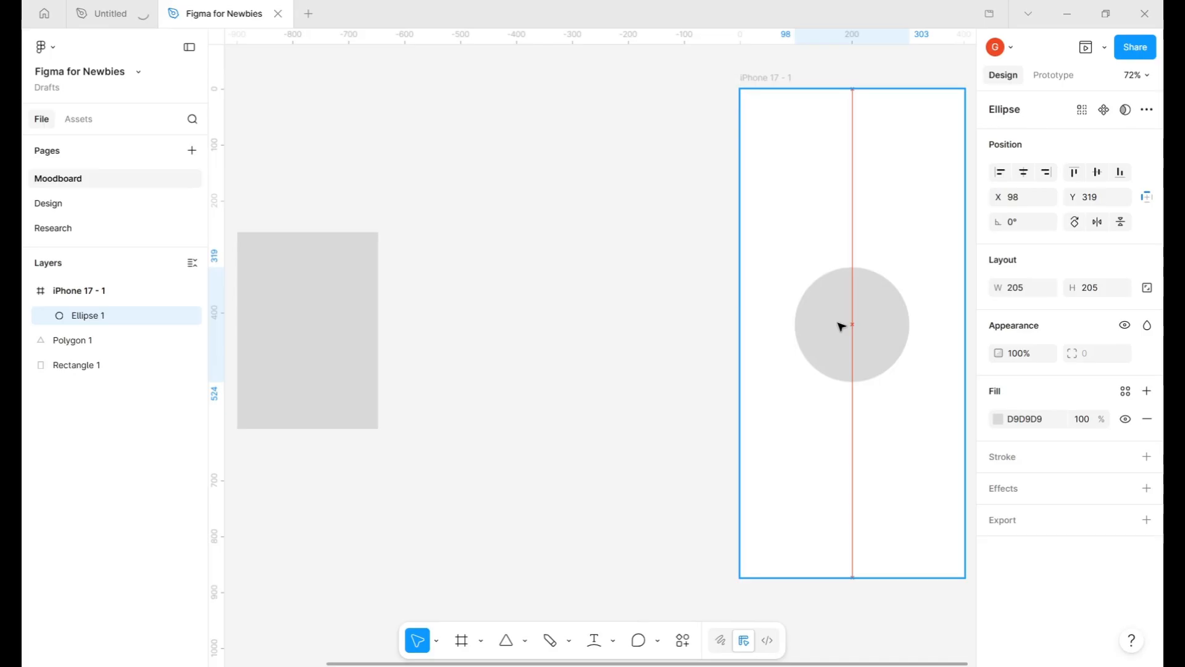
left_click_drag(770, 78, 781, 131)
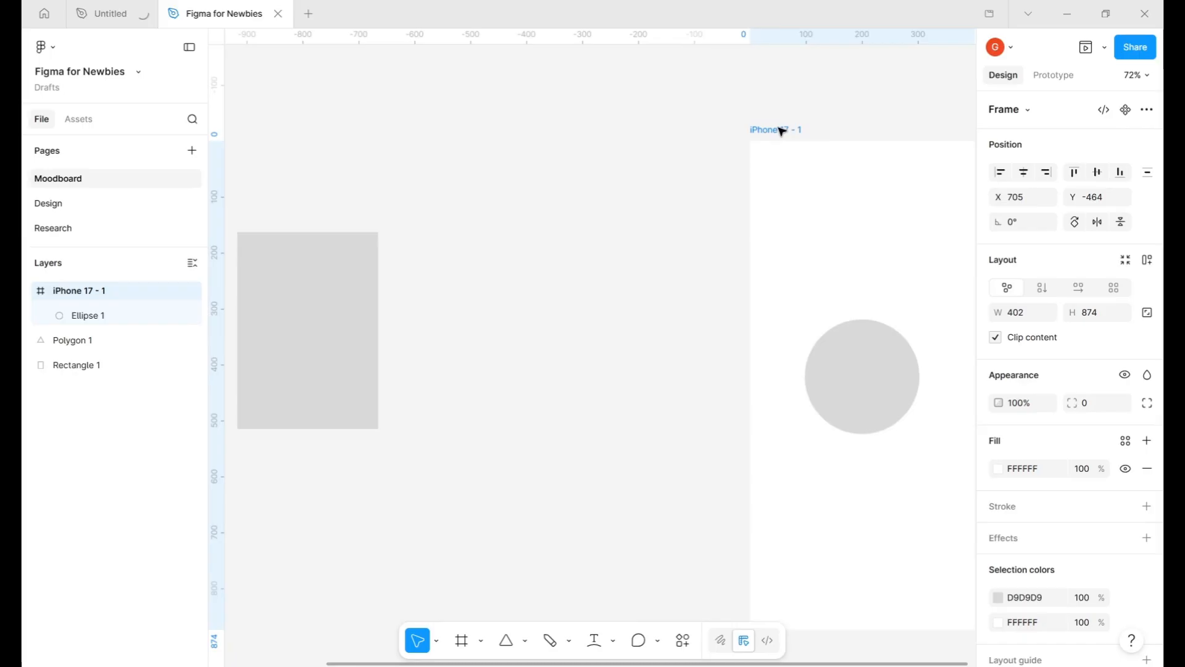
- Move the iPhone 17 - 1 frame to the end of the layer order and draw a triangle about 107 × 107 below its circle
left_click_drag(79, 290, 77, 375)
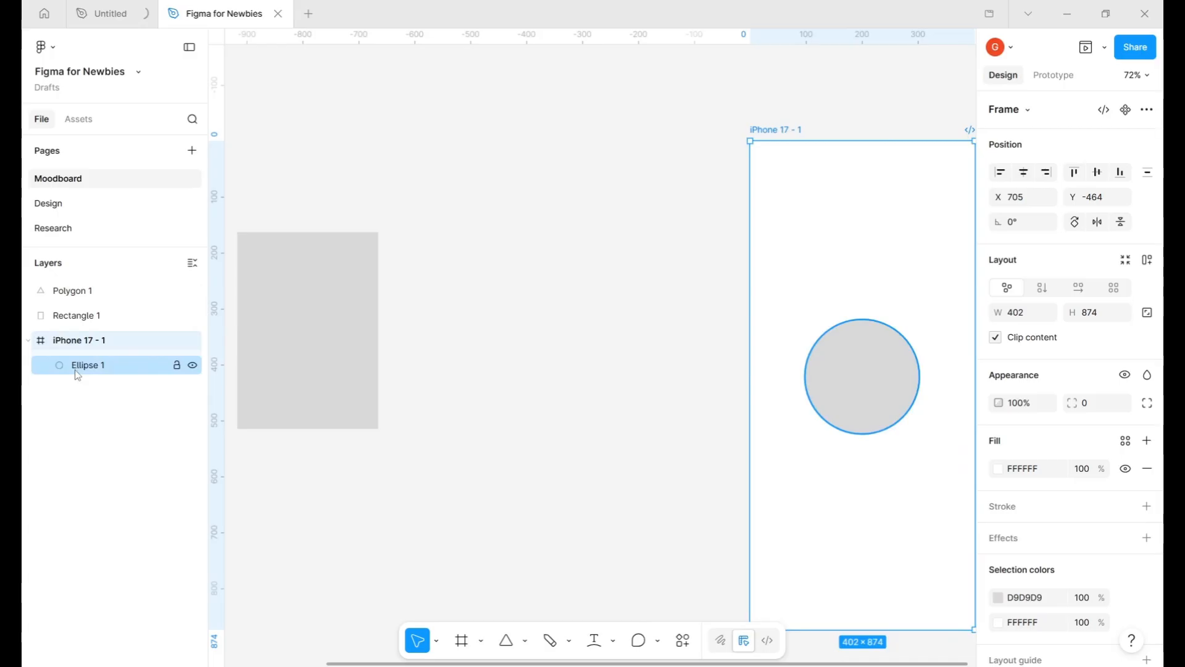
left_click(71, 369)
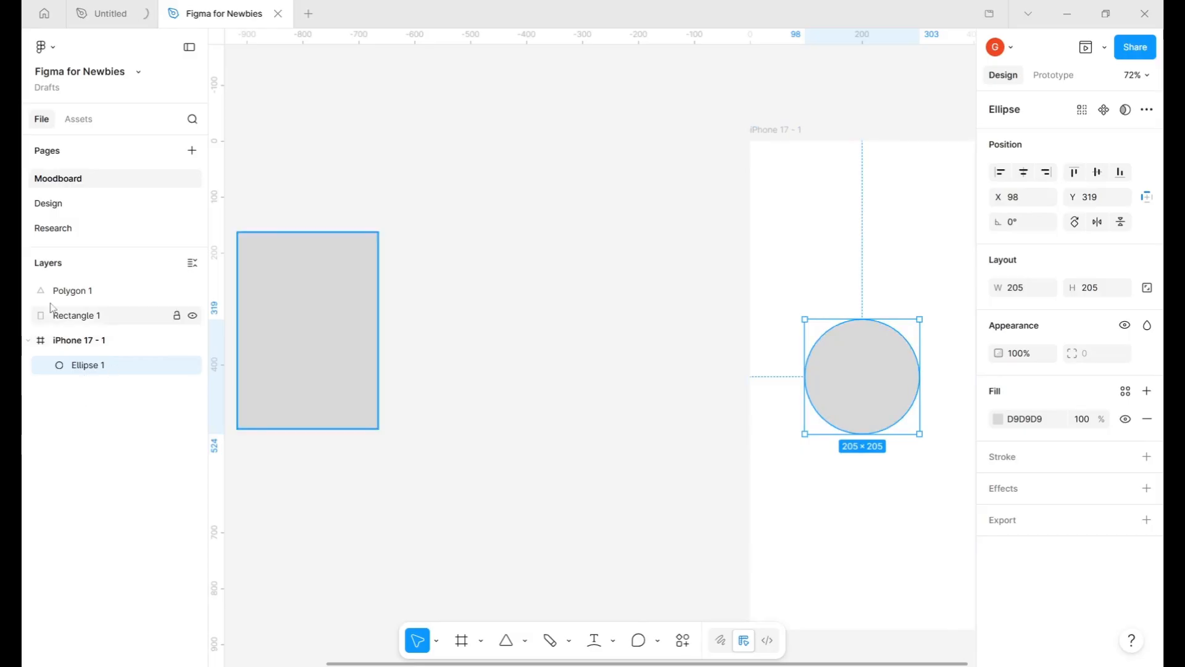
left_click(506, 640)
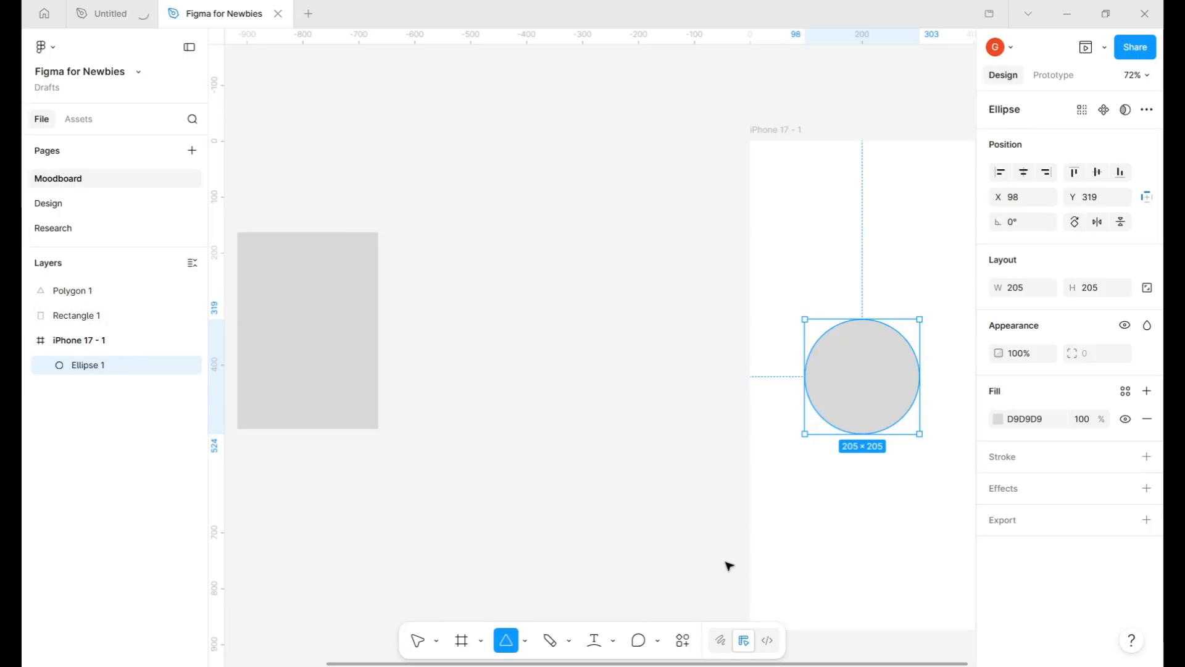
left_click_drag(837, 505, 897, 564)
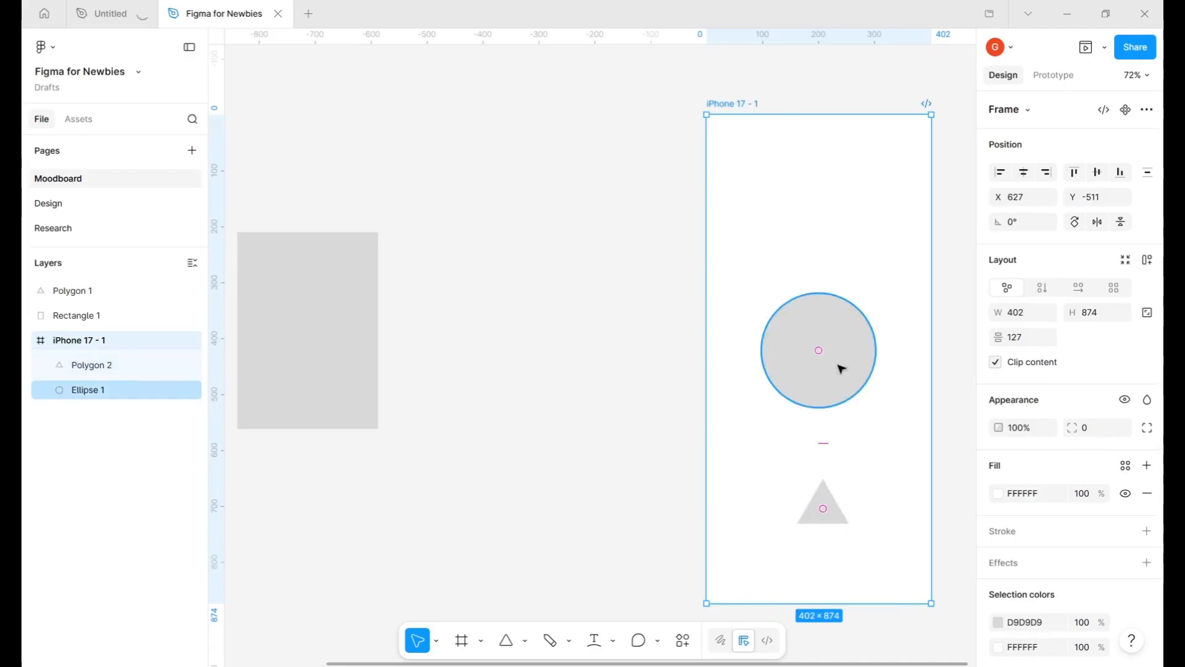
- Move the iPhone 17 - 1 frame with its nested circle and triangle to about X 670, Y -544
left_click(74, 364)
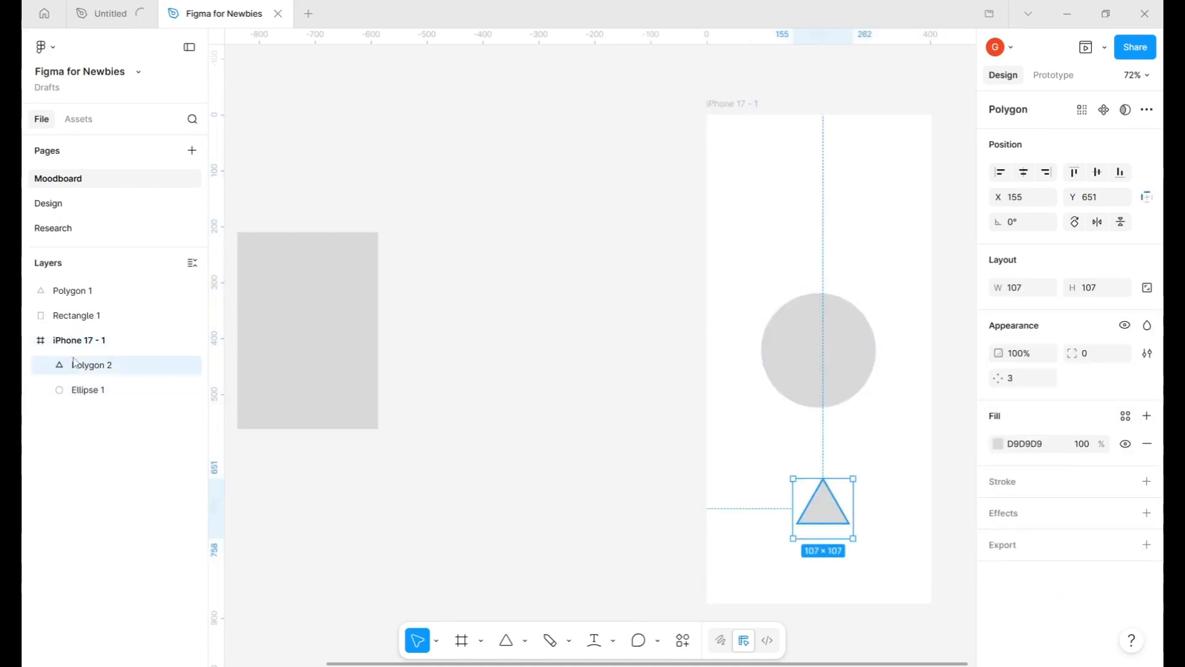
left_click(62, 344)
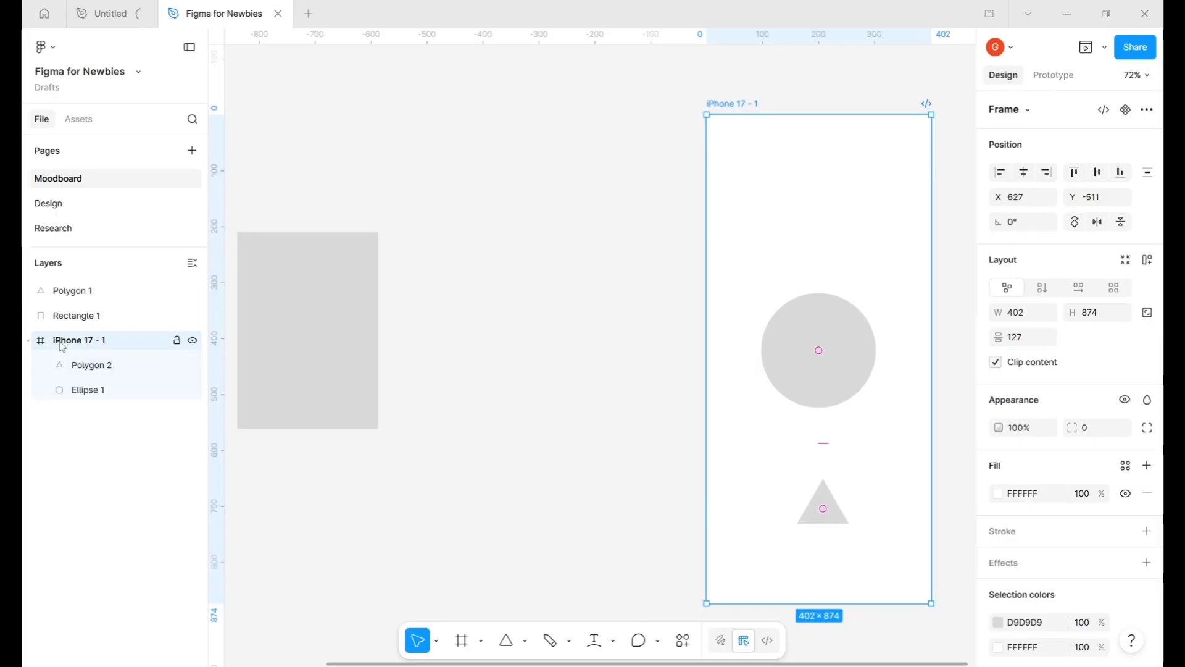
left_click_drag(721, 110, 792, 111)
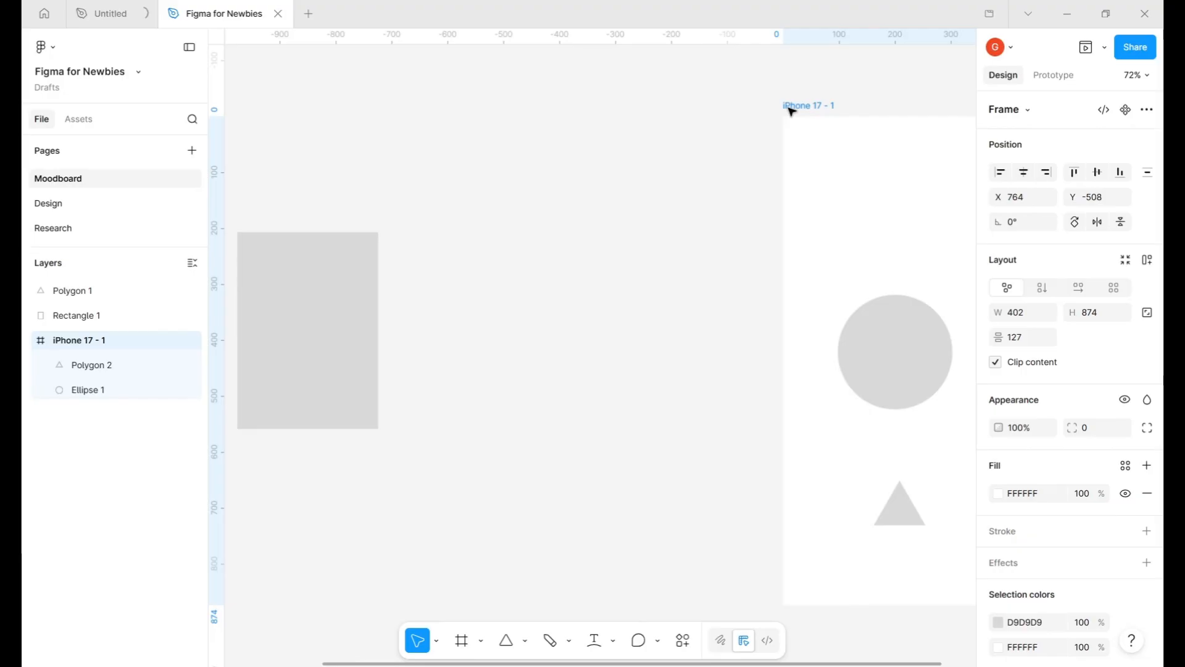
- Draw a rectangle about 396 × 846 between the gray rectangle and the iPhone frame, and set its fill to FFFFFF
left_click(524, 640)
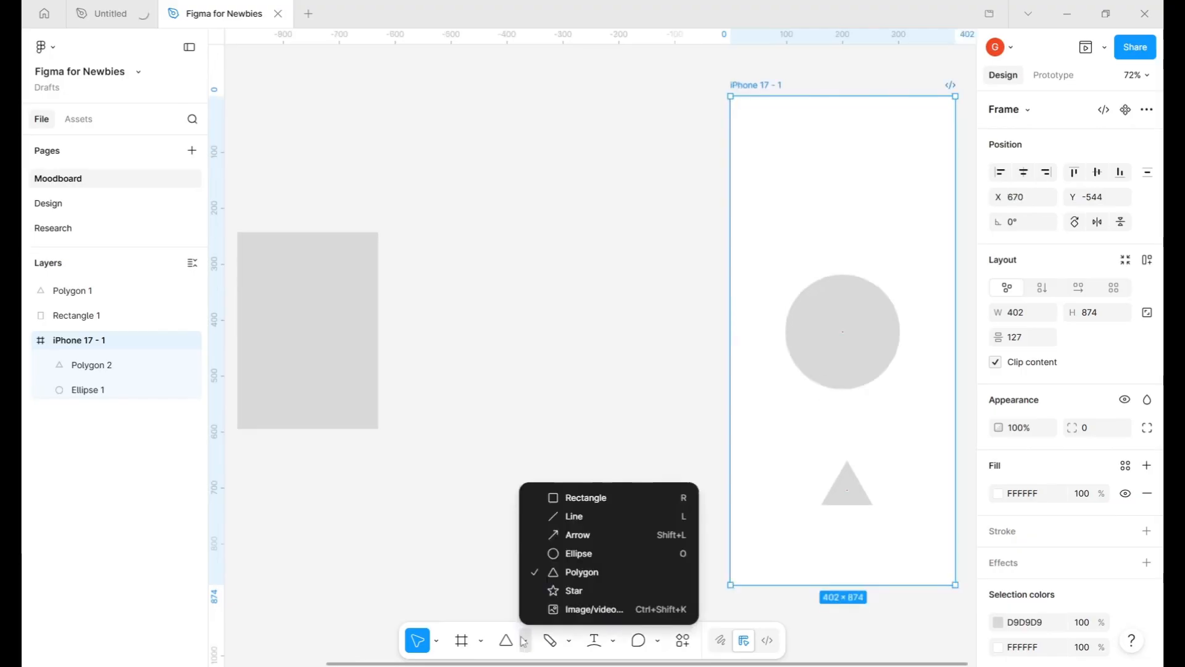
left_click(585, 497)
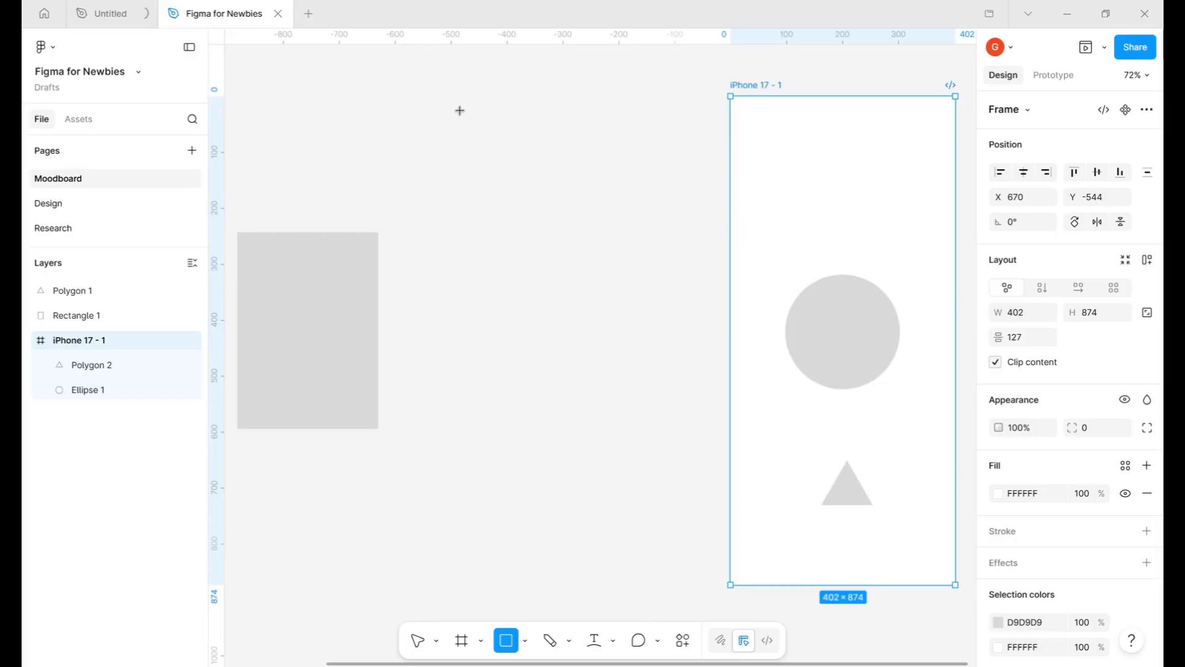
left_click_drag(460, 107, 682, 580)
left_click(1051, 419)
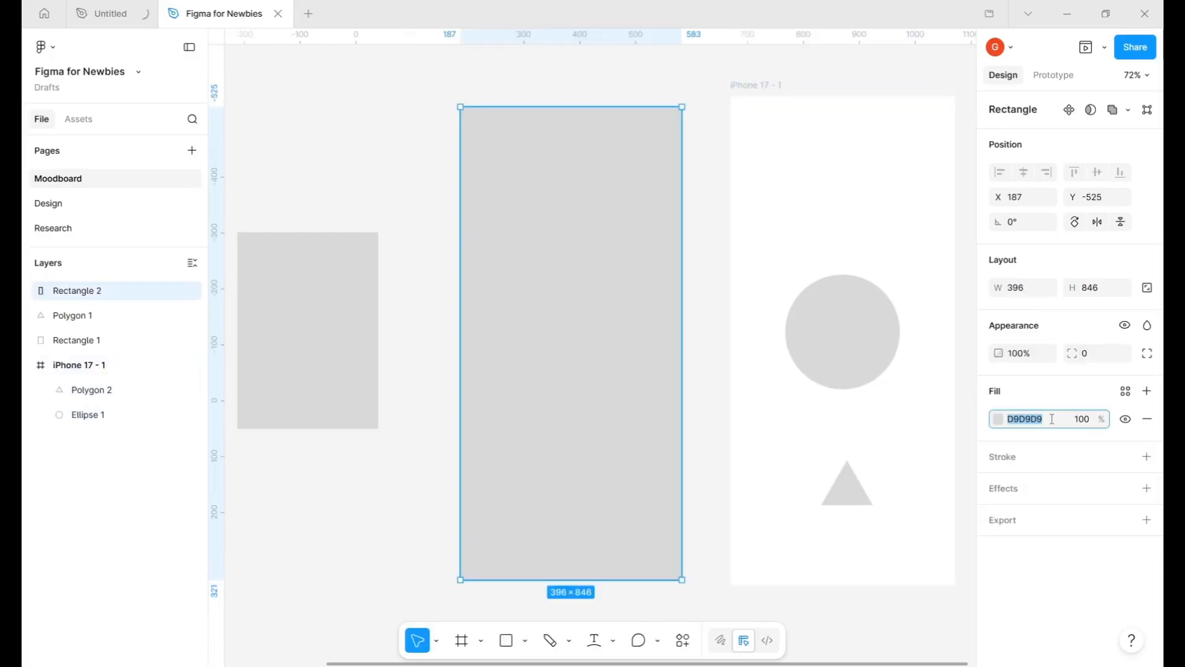
type("ffffff")
key("Return")
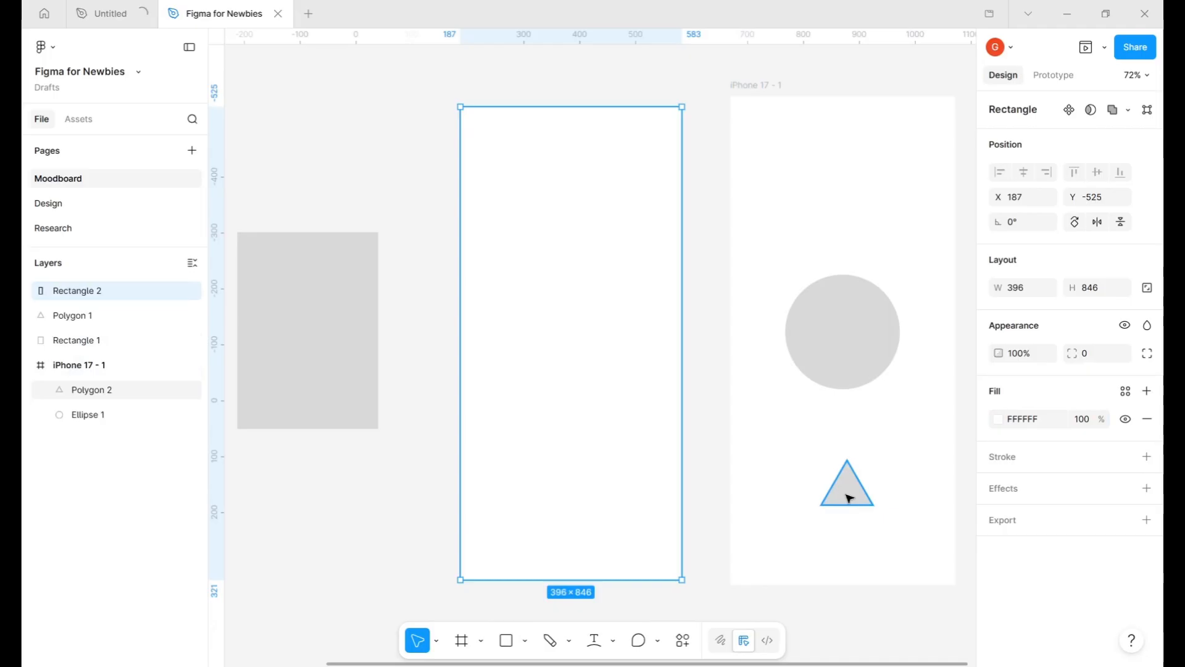
- Move the triangle out of the iPhone frame and back in, and reposition the frame at about X 667, Y -539
left_click_drag(850, 498, 384, 511)
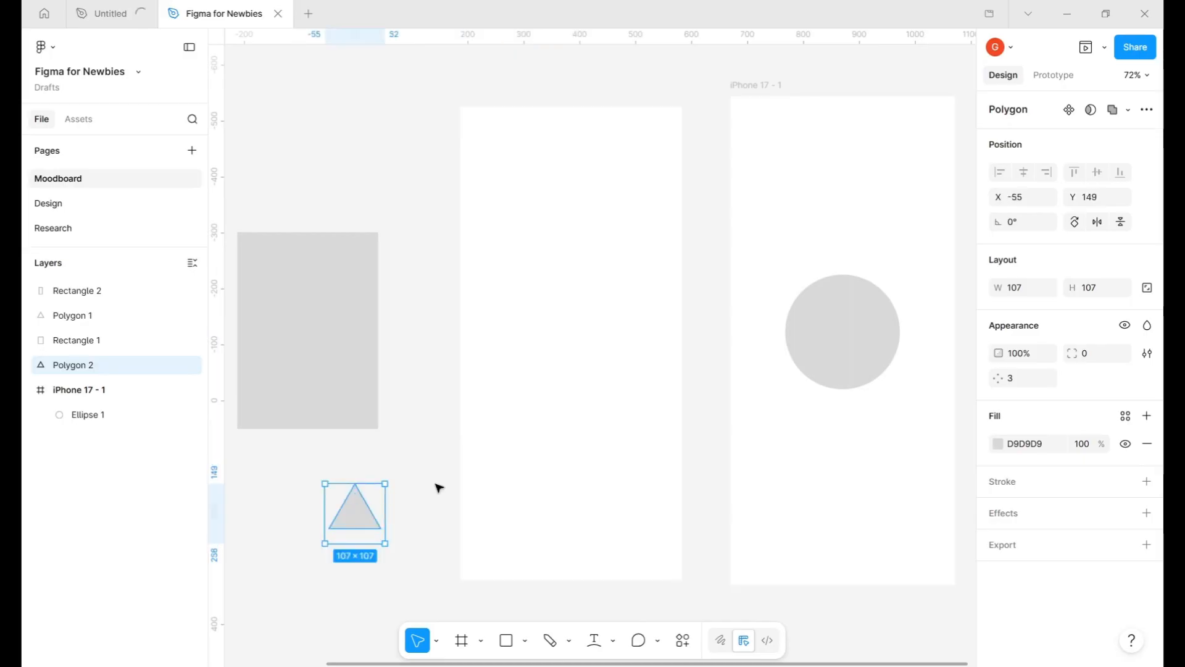
left_click_drag(365, 522, 841, 502)
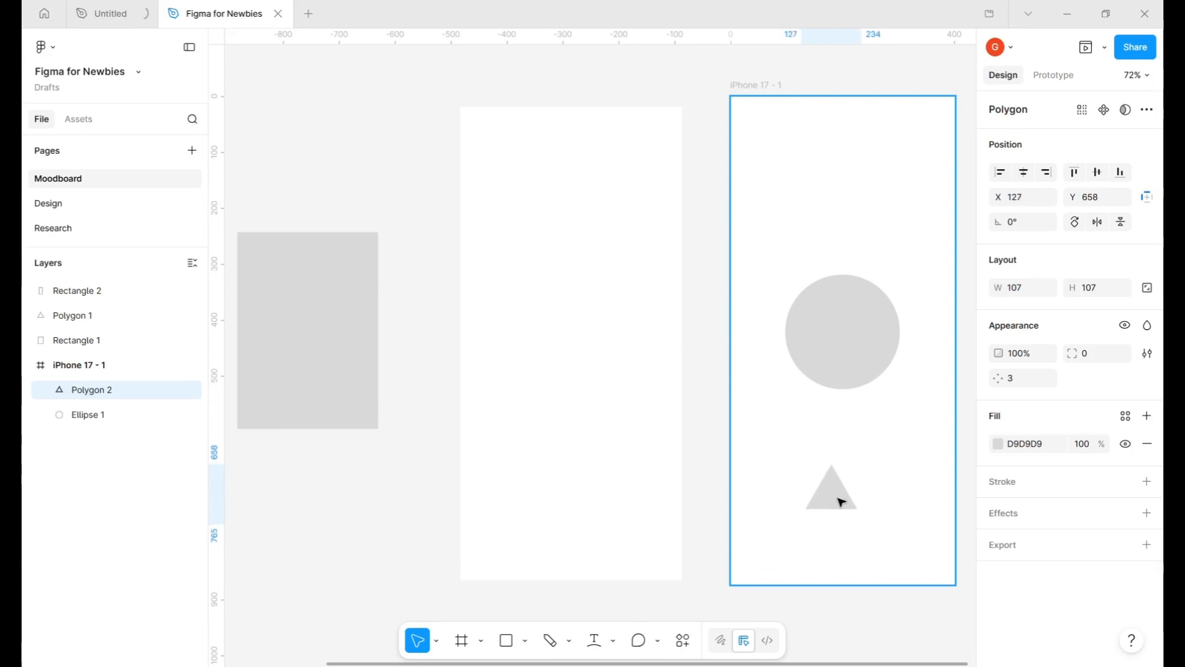
left_click_drag(841, 502, 845, 501)
left_click_drag(777, 96, 761, 97)
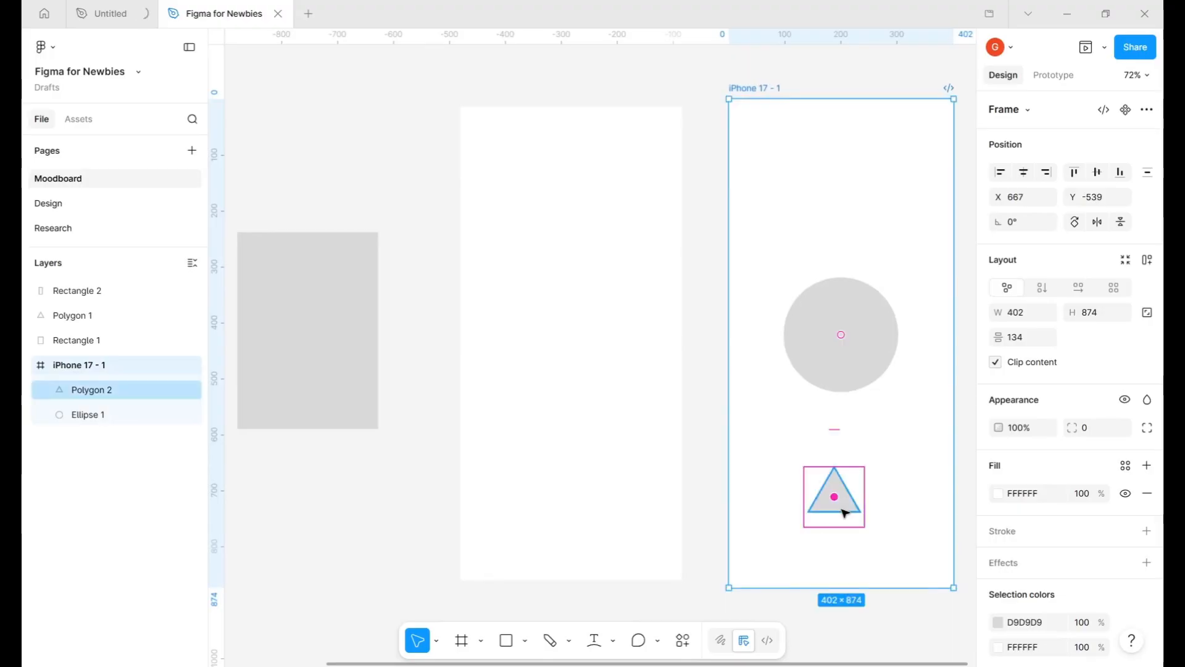
- Place the triangle over the white rectangle at about X 331, Y -90, sending the rectangle to the back
left_click_drag(841, 508, 553, 467)
left_click(553, 467)
right_click(553, 468)
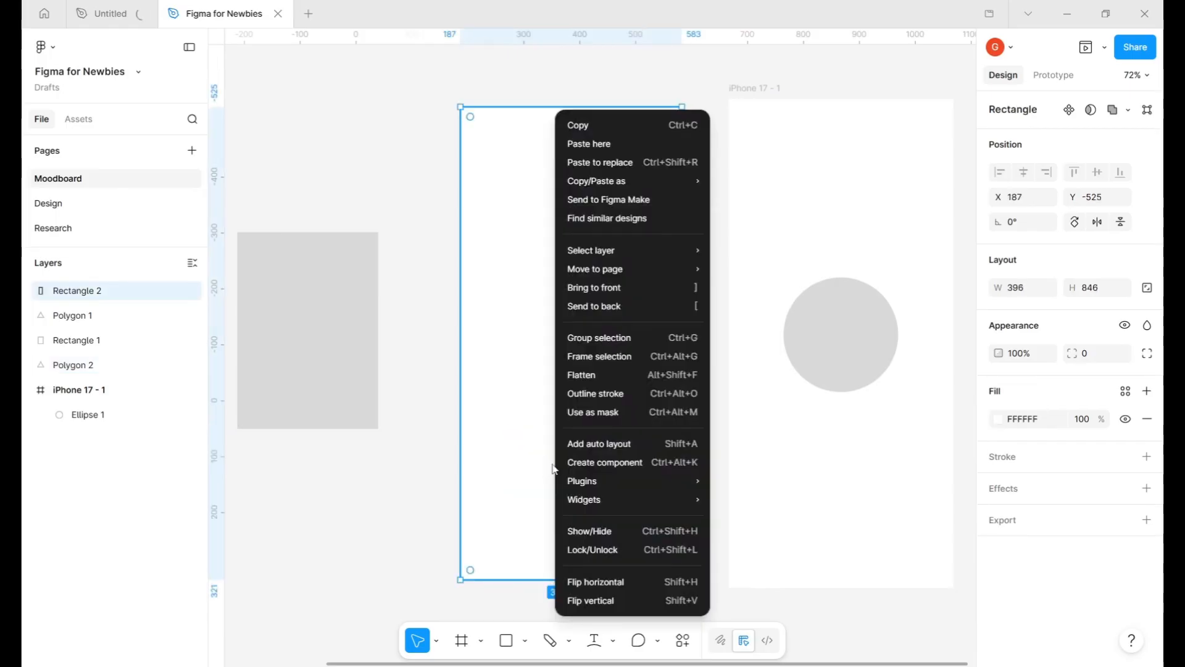
left_click(656, 314)
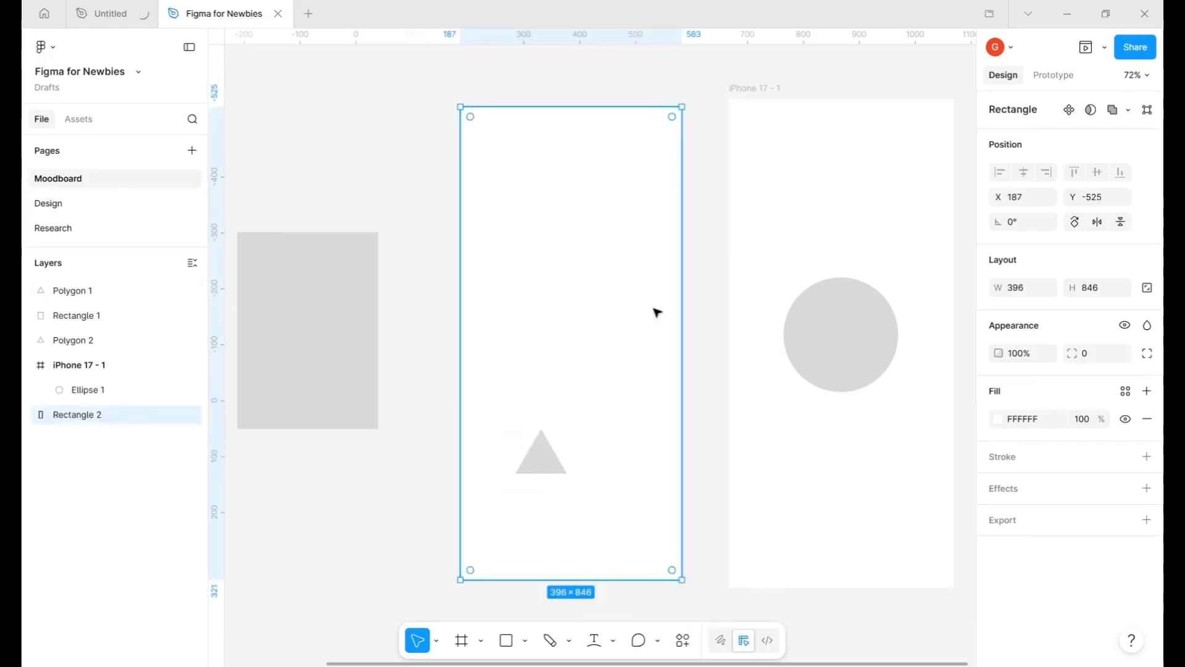
left_click_drag(543, 463, 572, 389)
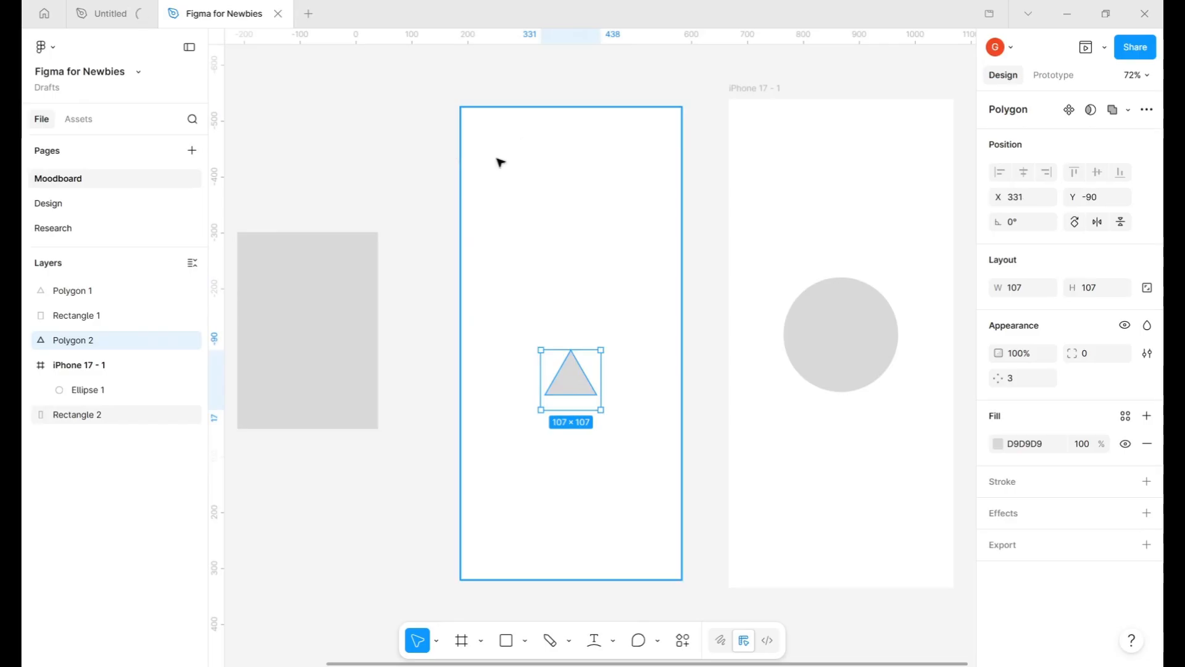
- Shorten the white rectangle to about 396 × 298 and move it away from the triangle to about X -212, Y -688
left_click_drag(500, 162, 542, 154)
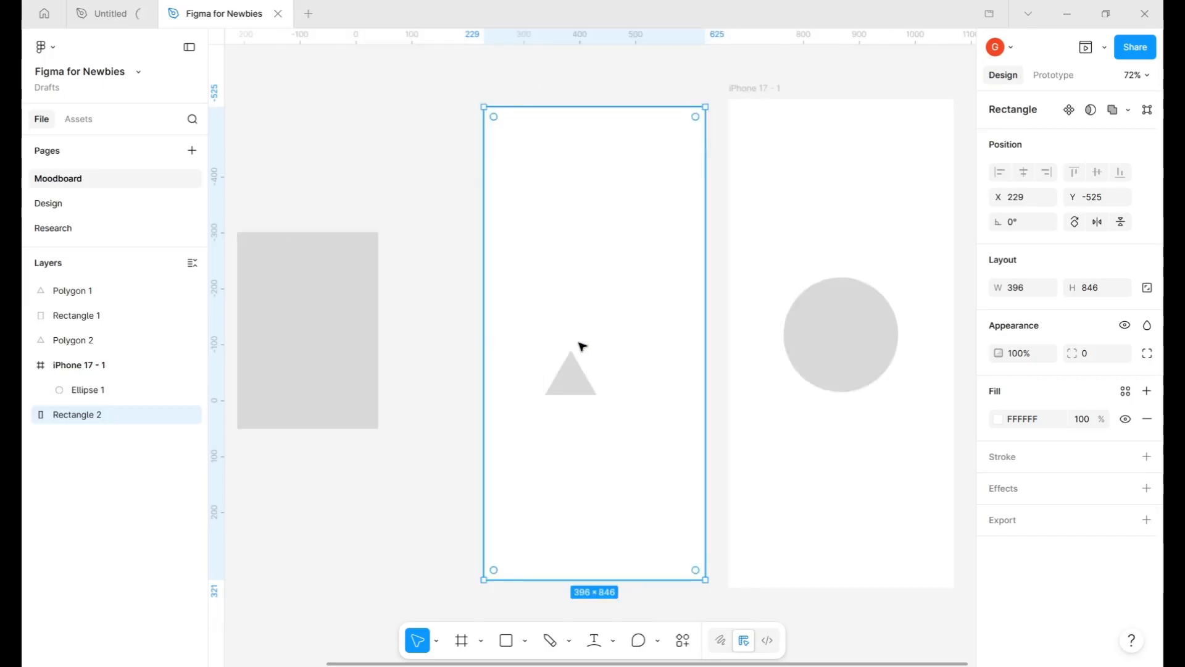
left_click_drag(562, 445, 538, 482)
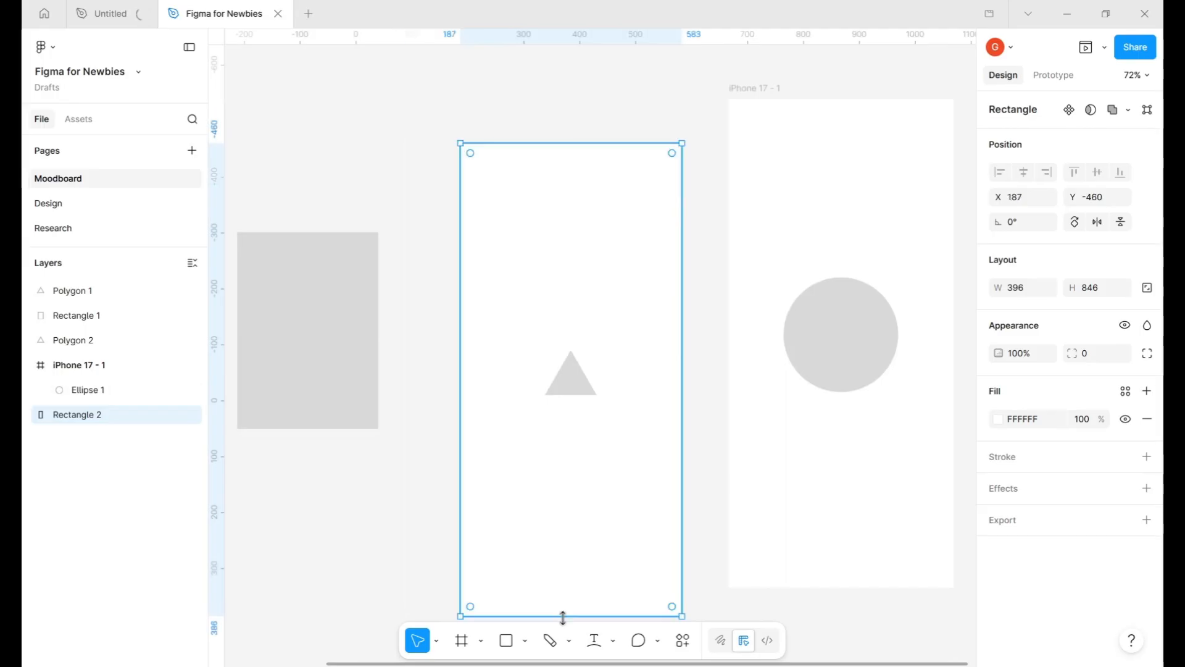
left_click_drag(562, 617, 578, 309)
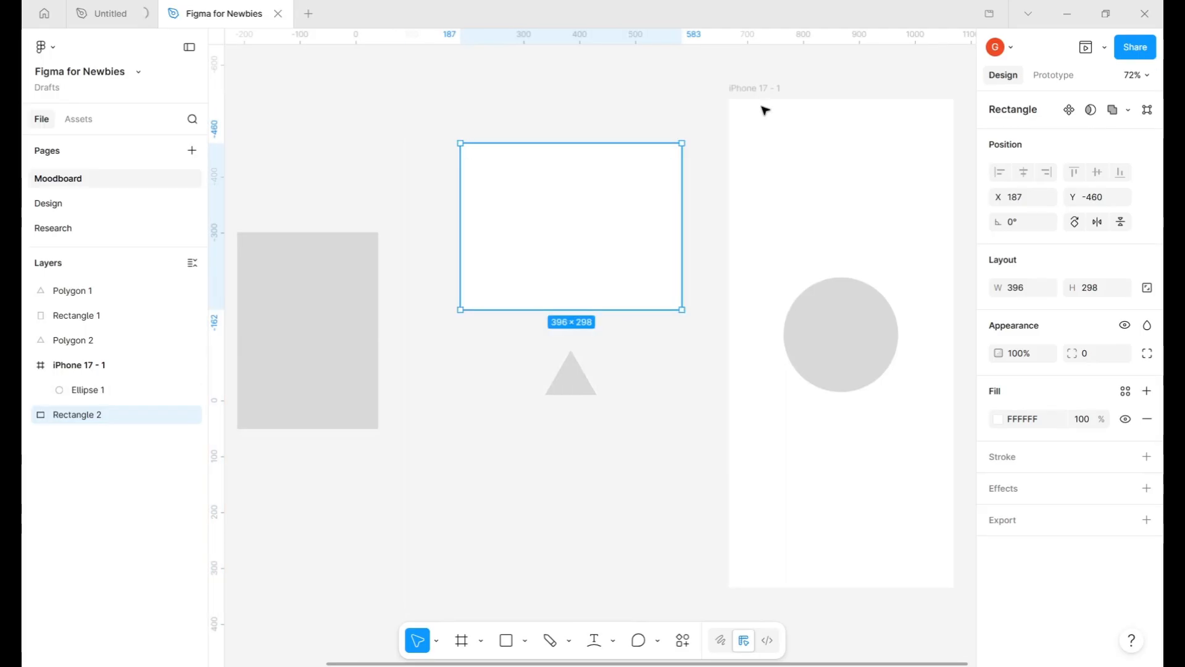
left_click_drag(585, 201, 363, 56)
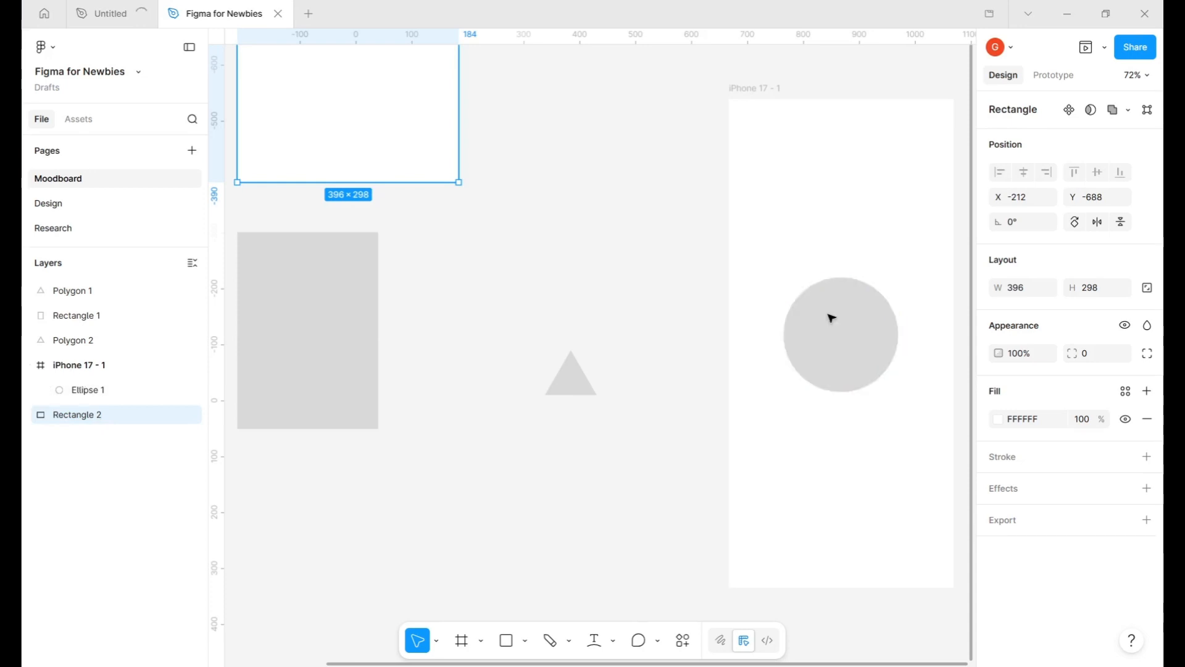
- Move the iPhone 17 - 1 frame with its nested circle to about X 562, Y -506
left_click(762, 87)
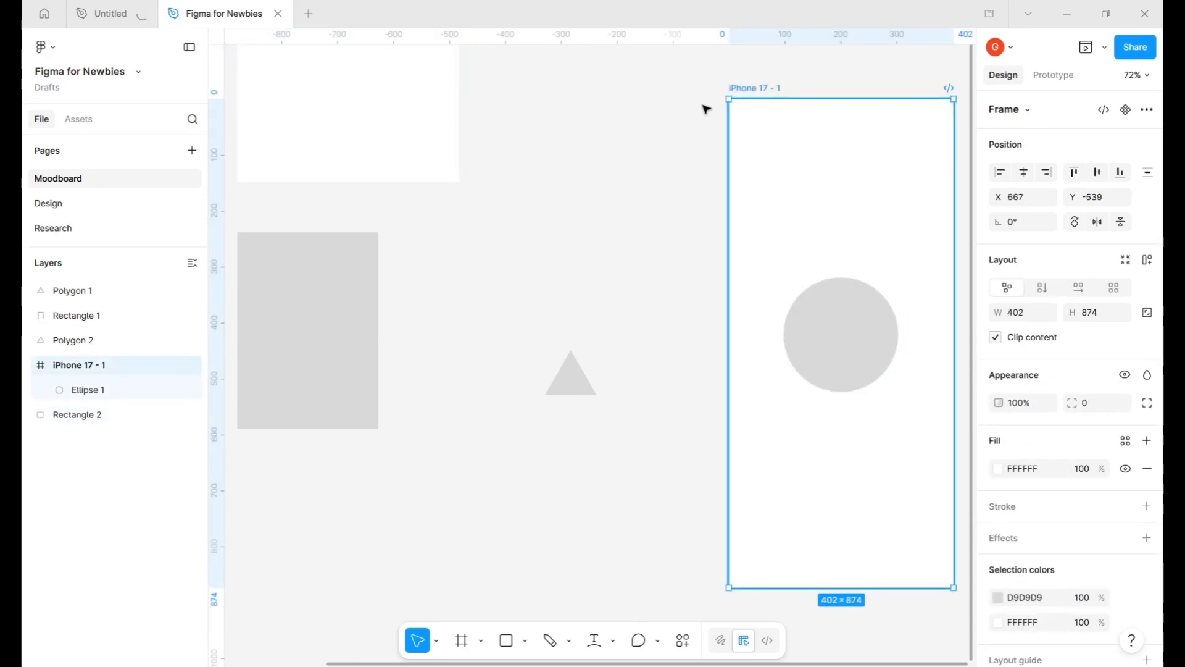
left_click_drag(831, 317, 772, 336)
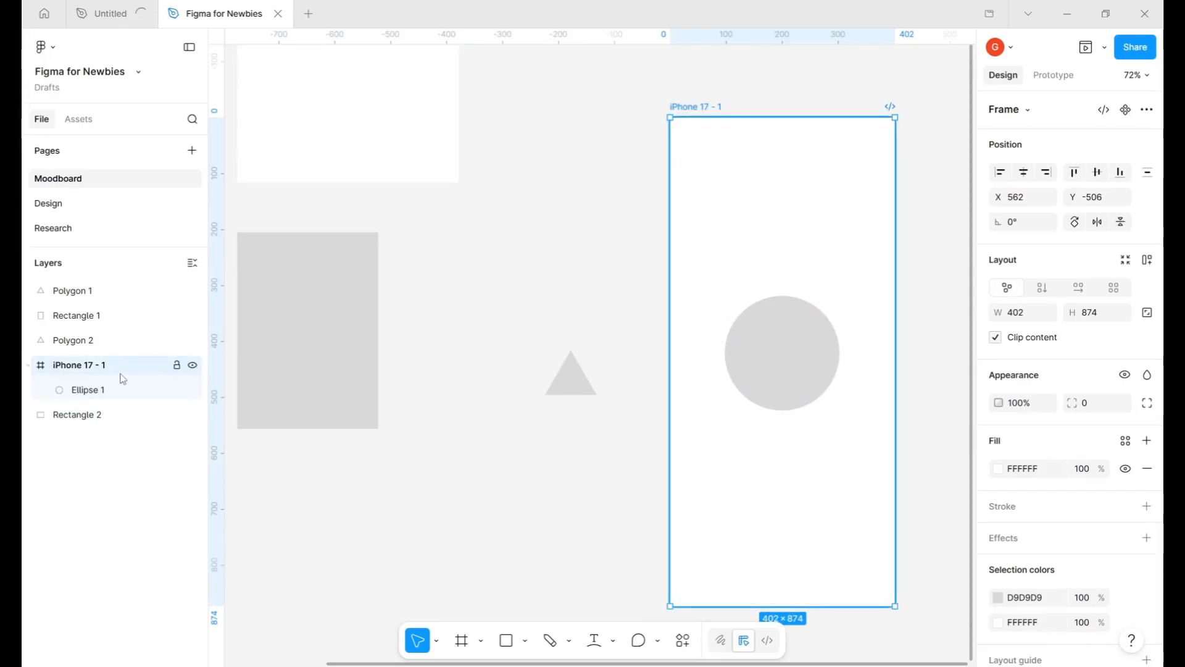
- Move the Rectangle 2 layer up in the layer order to sit directly above Polygon 2
left_click(132, 400)
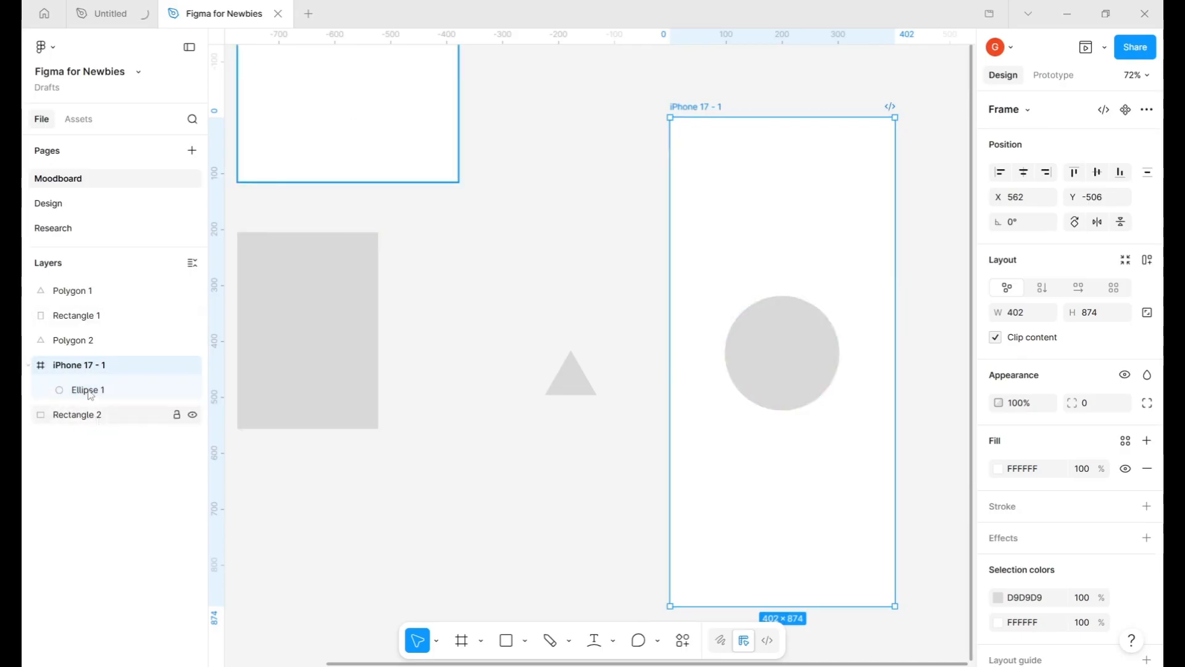
left_click_drag(90, 414, 90, 350)
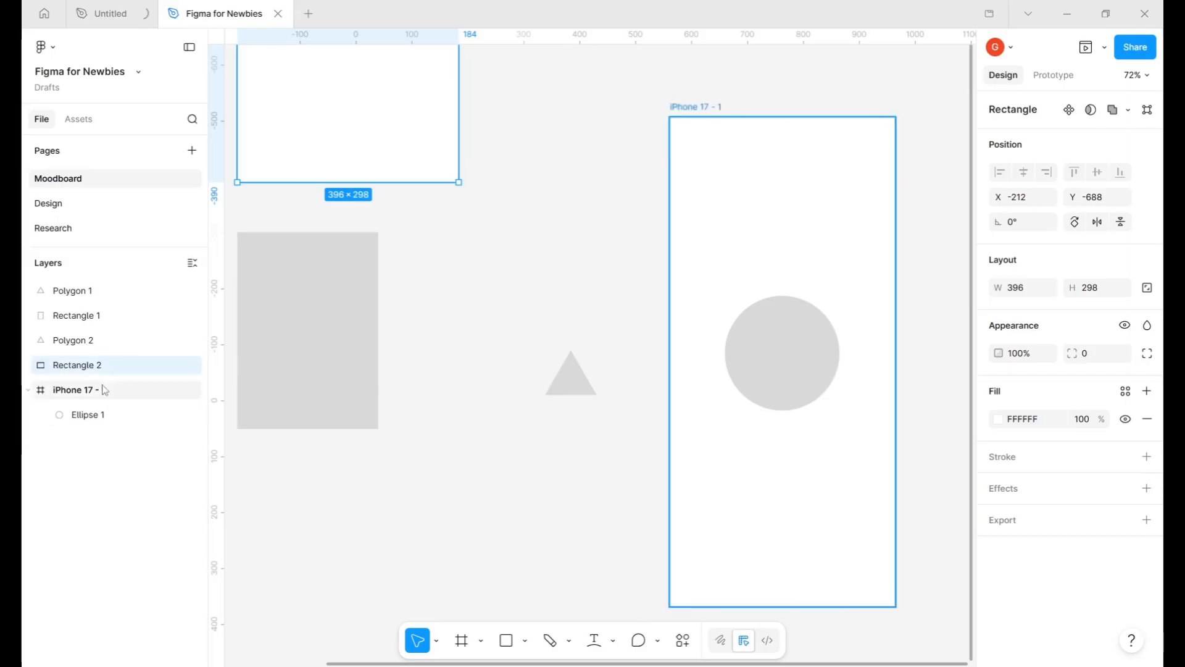
left_click_drag(104, 389, 100, 334)
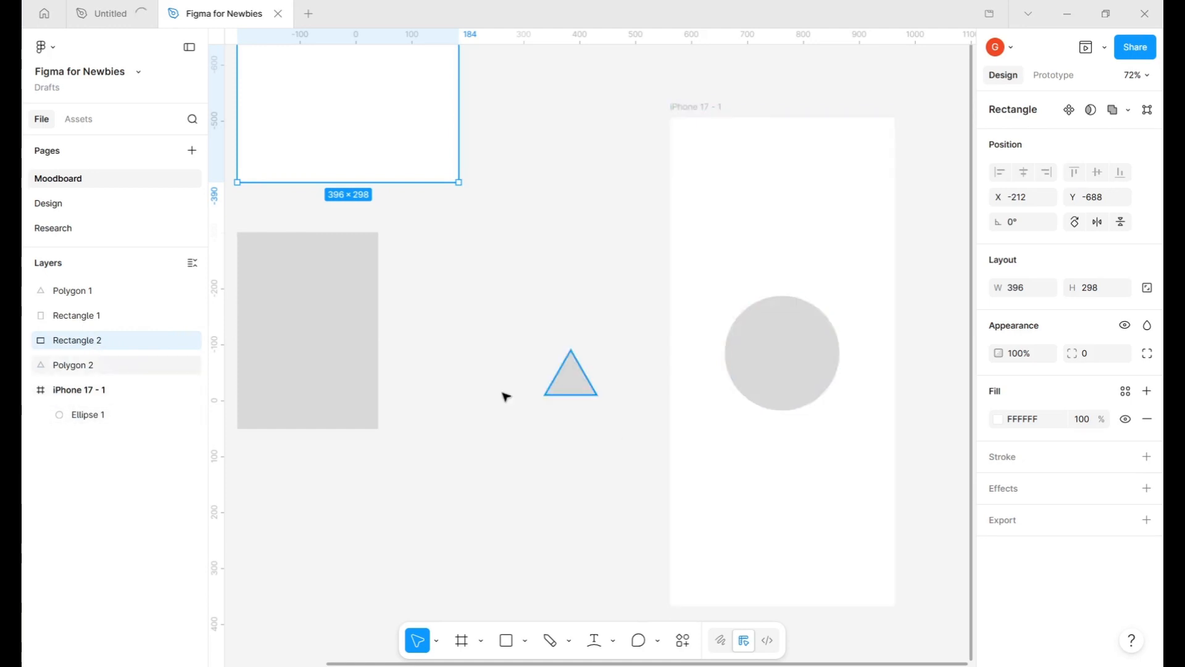
- Move the gray rectangle into the iPhone frame at about X 98, Y 522, and collapse and expand the frame's nested layers
key("shift+Tab")
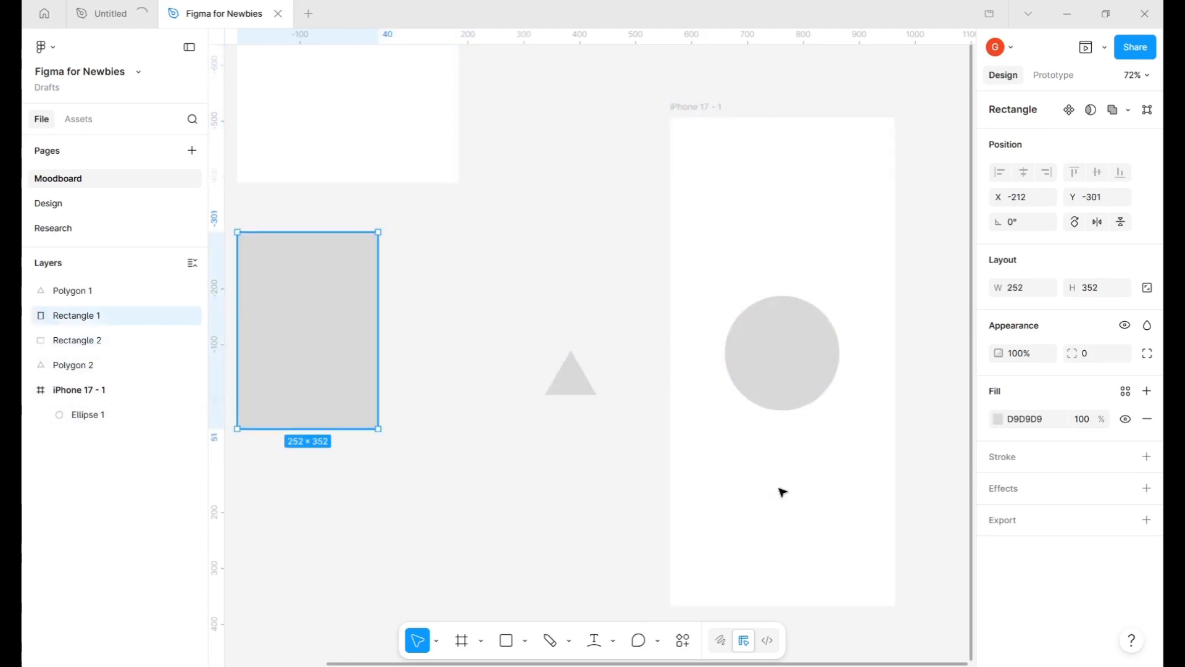
left_click_drag(783, 492, 798, 490)
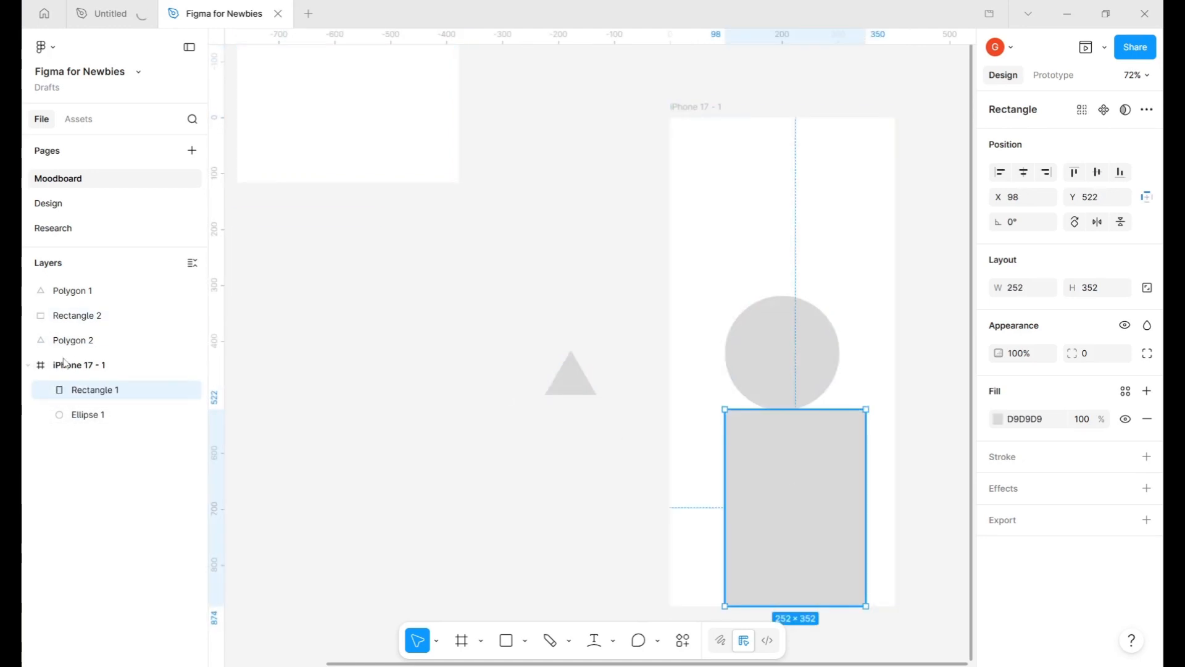
left_click(29, 367)
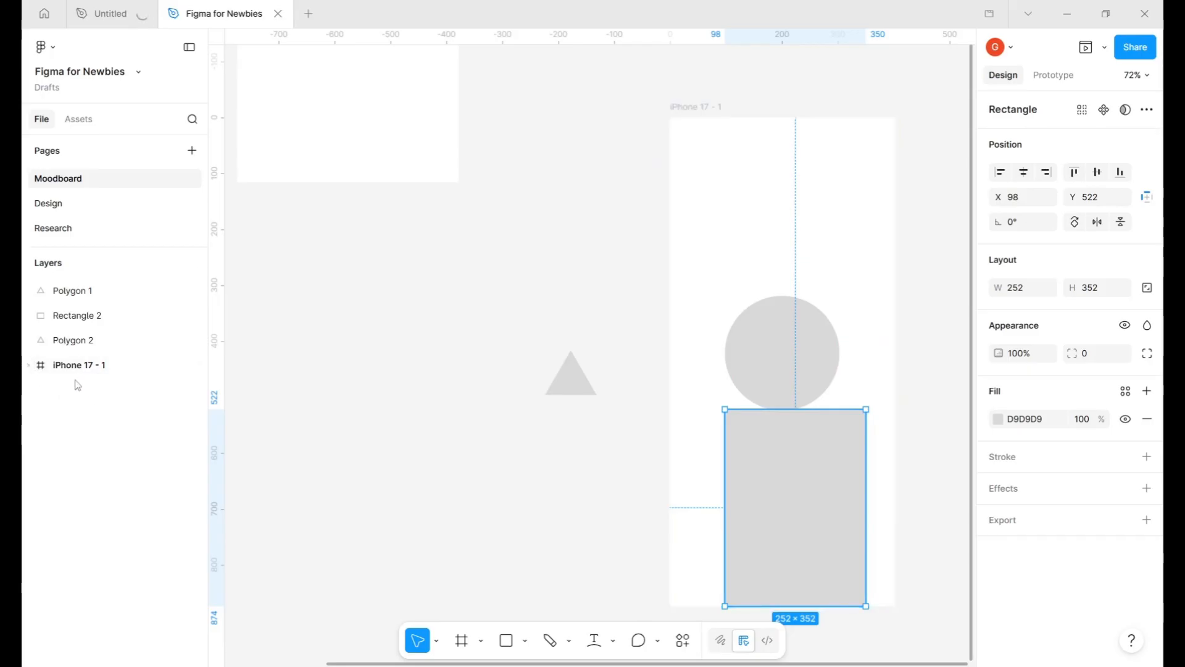
left_click(30, 367)
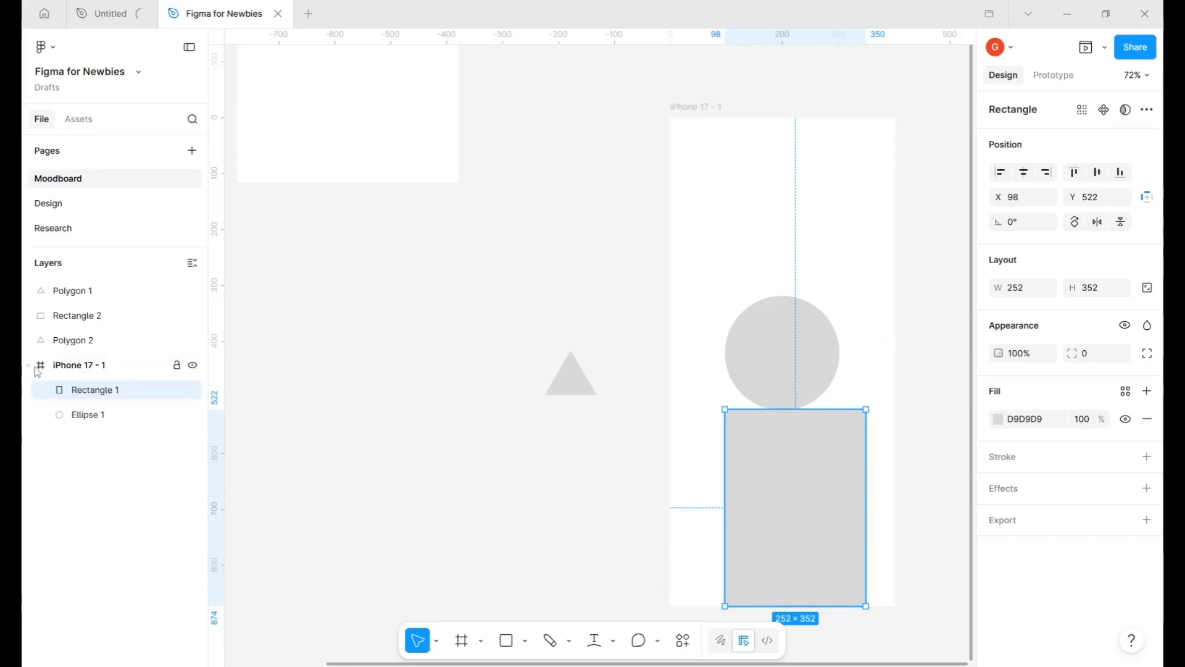
- Delete the circle and gray rectangle inside the iPhone frame, undo the deletion and select the frame
left_click(775, 379, "shift")
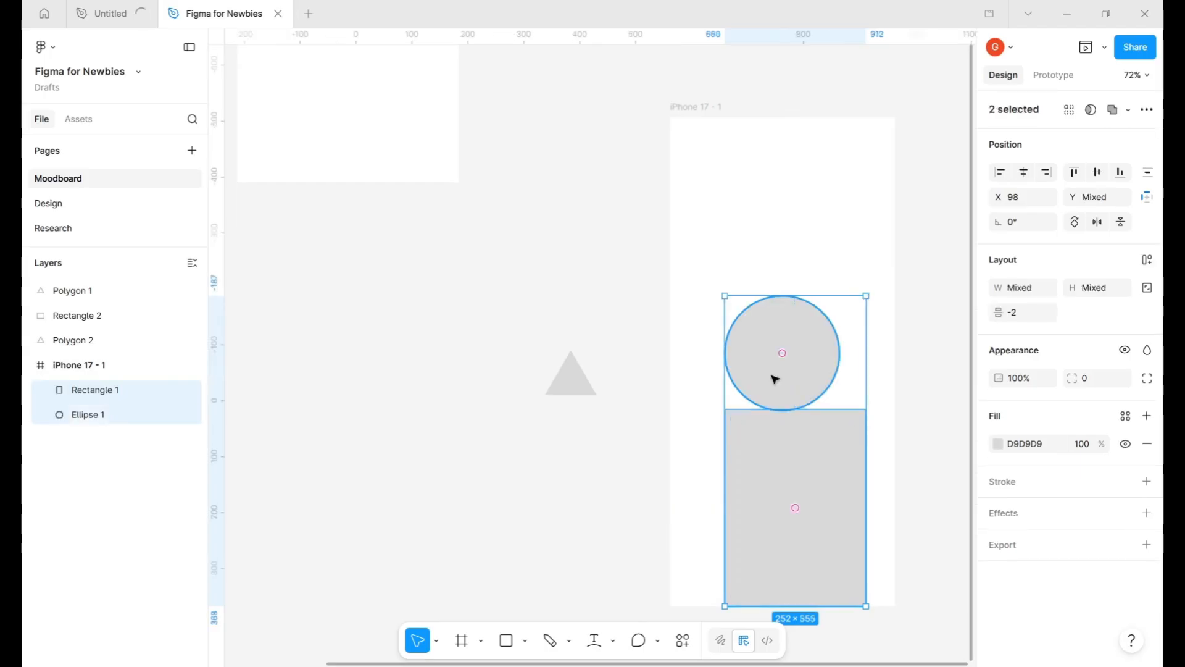
key("Delete")
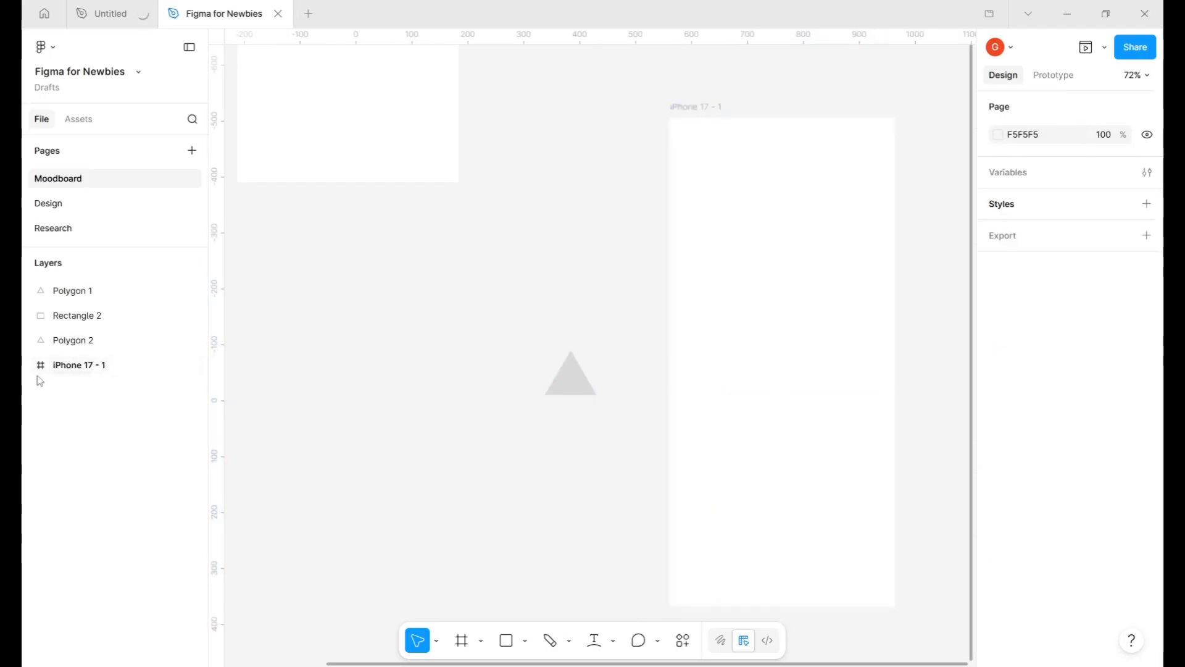
key("ctrl+z")
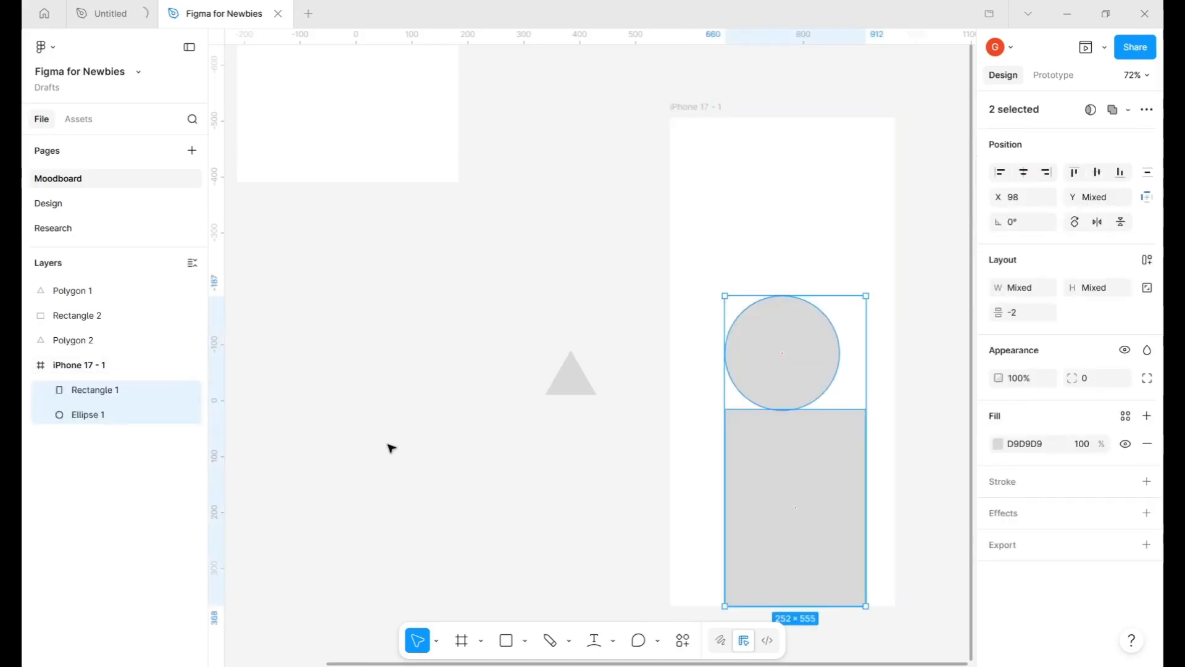
left_click(732, 119)
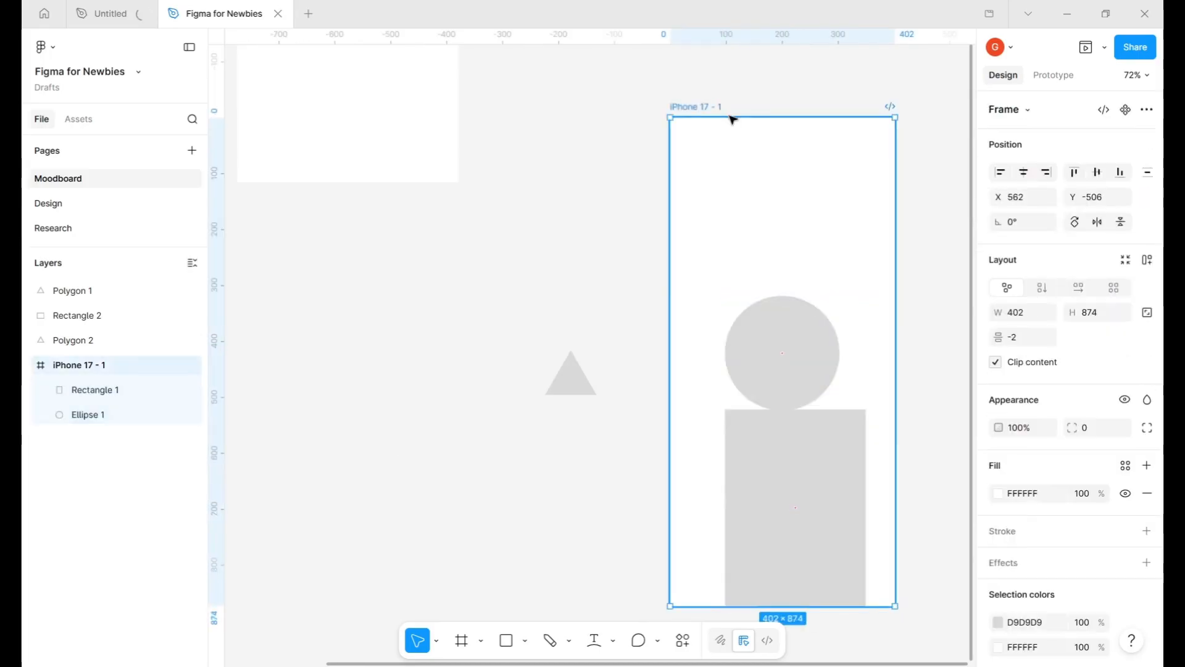
- Move the iPhone 17 - 1 frame to about X 638, Y -503 and place the white rectangle between the two loose triangles
left_click_drag(732, 120, 774, 121)
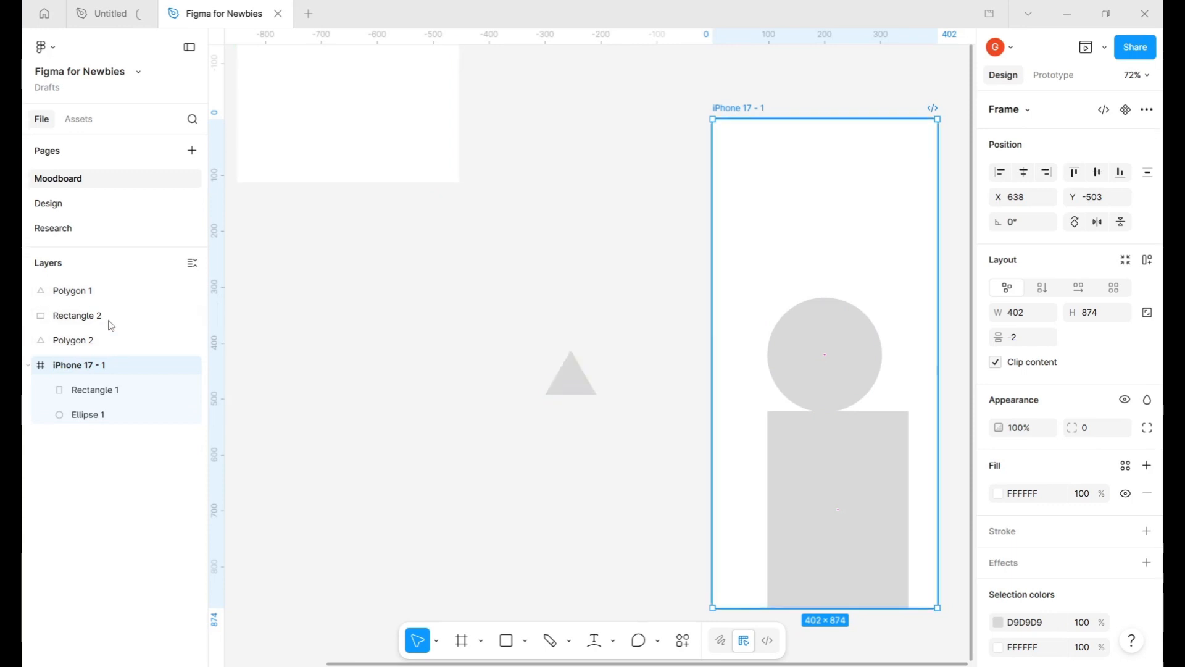
scroll(392, 295, "down", 5)
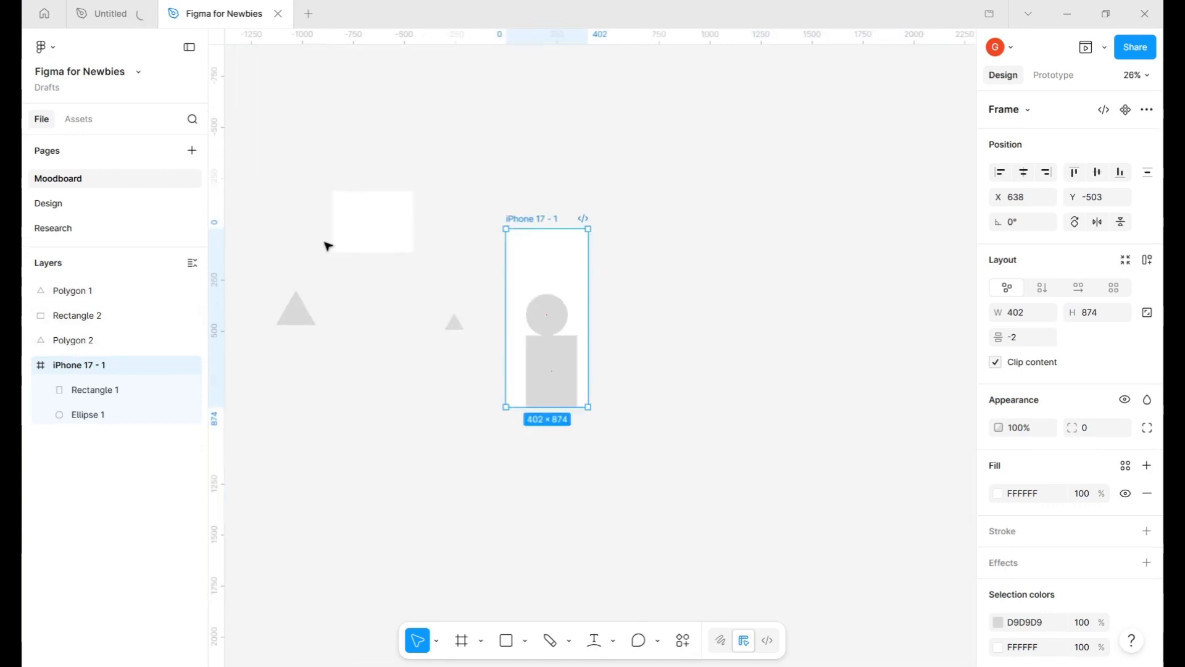
left_click_drag(371, 224, 379, 318)
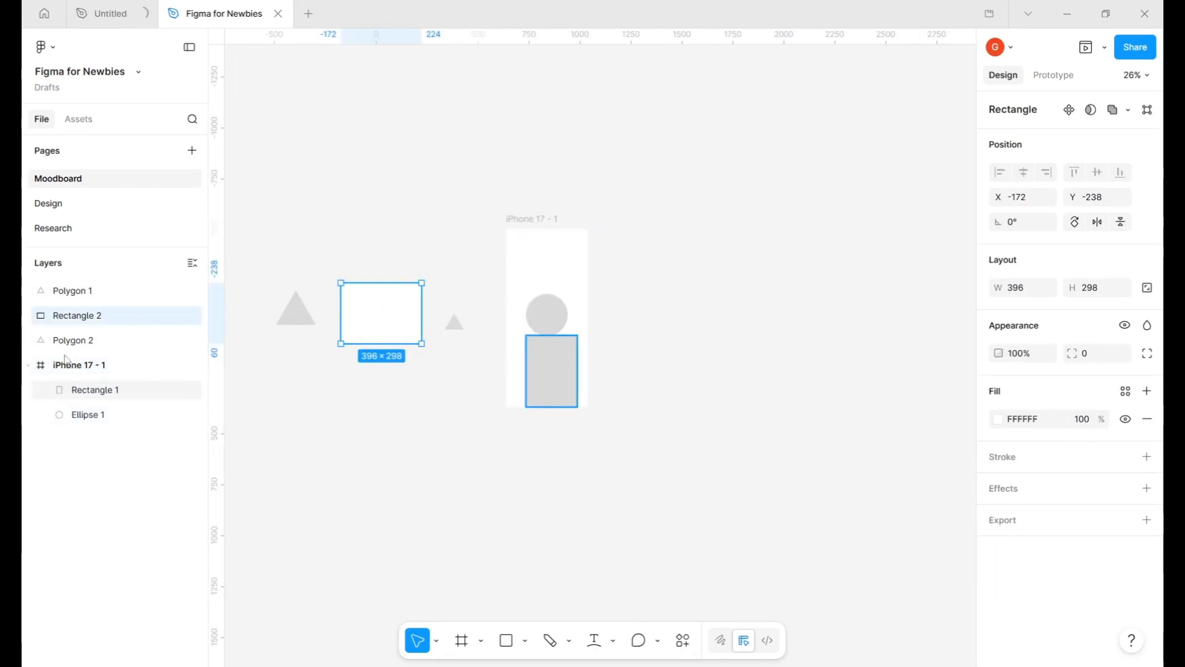
- Select the loose shapes by their layers one by one, and move the iPhone 17 - 1 frame away from them to about X 1588, Y -675
left_click(90, 295)
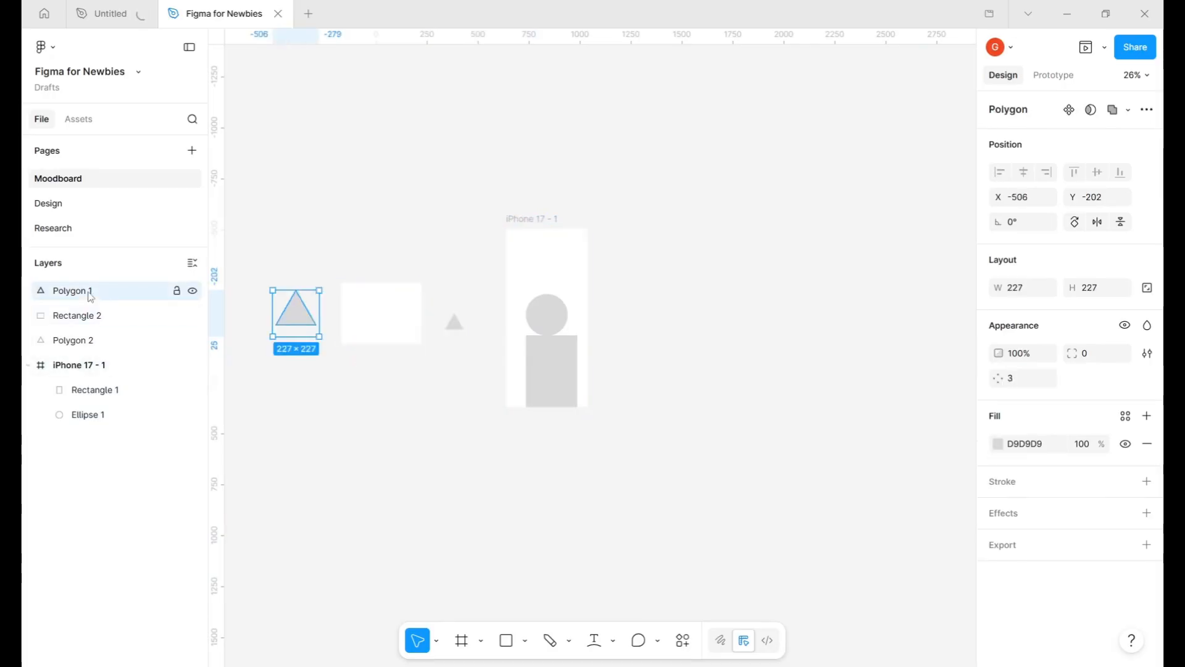
left_click(87, 316)
key("Tab")
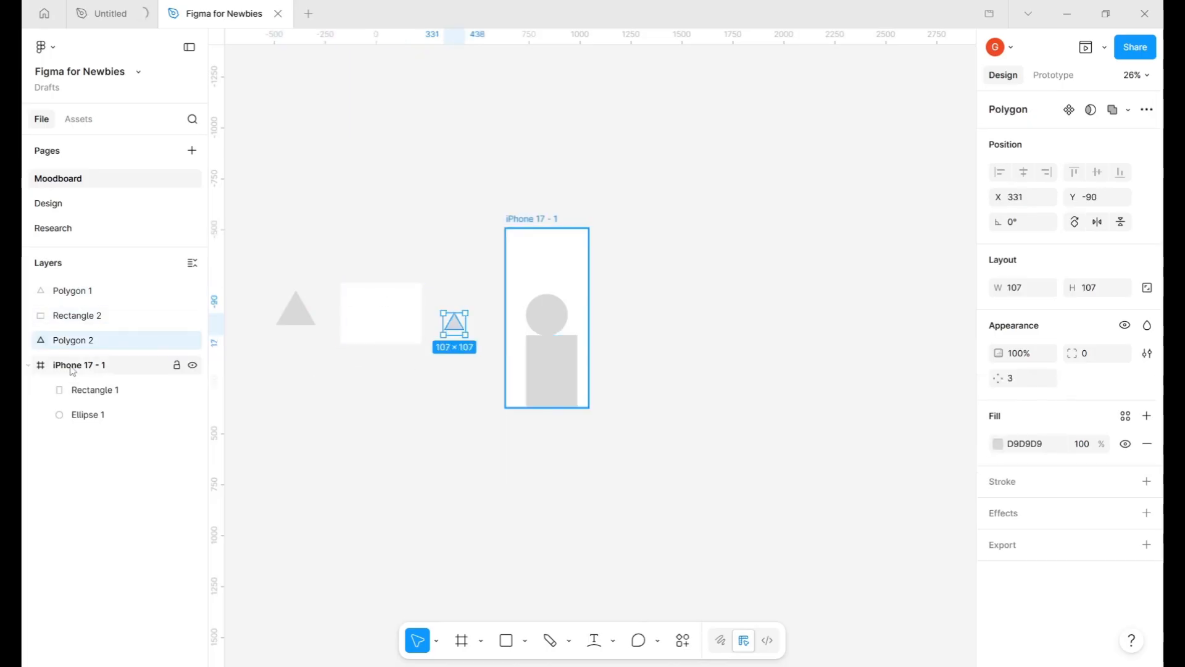
left_click(534, 220)
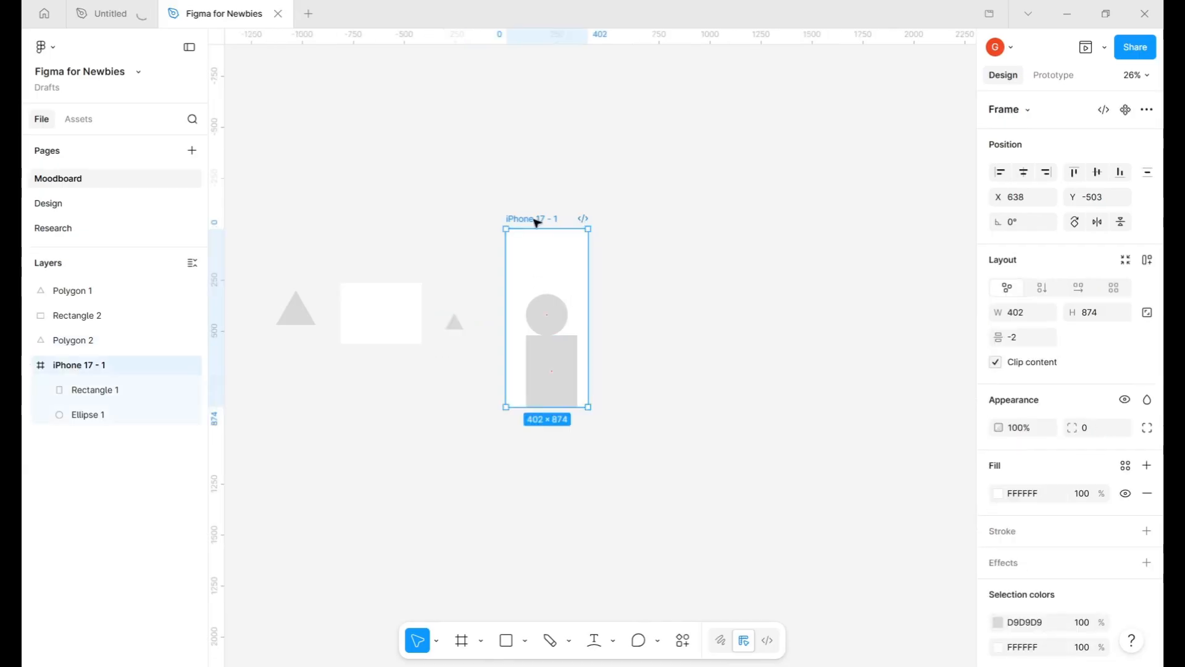
left_click_drag(534, 221, 732, 191)
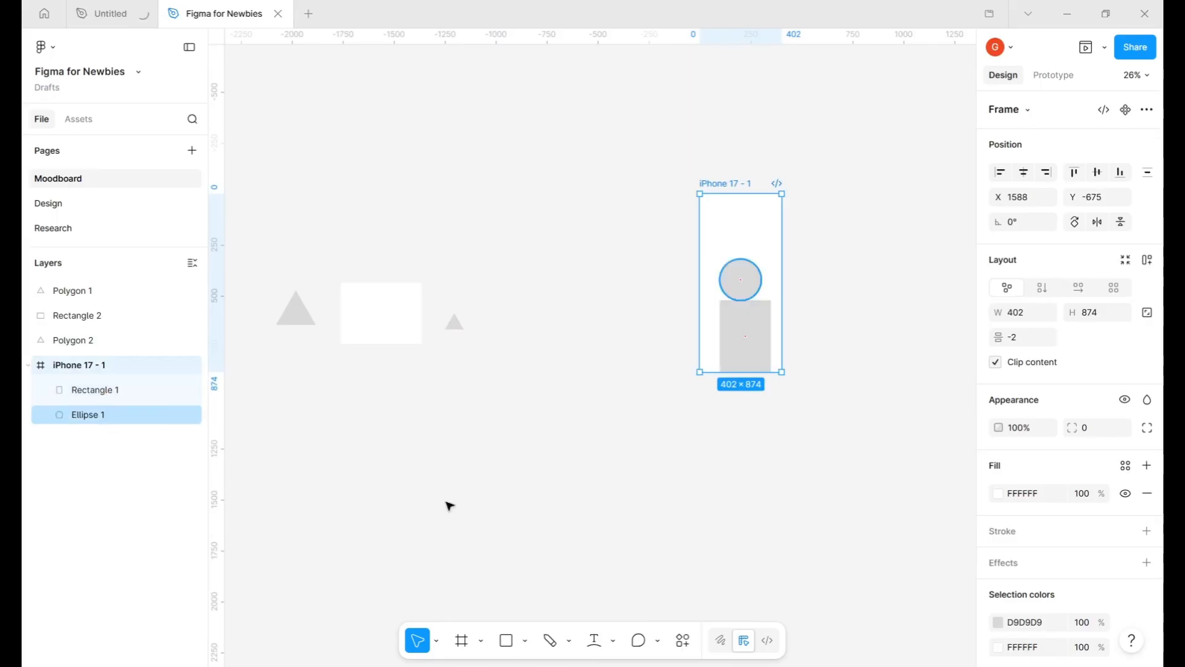
- Fill Rectangle 1 inside the frame with red and move it up over the circle's lower half, to about X 75, Y 421
left_click(82, 392)
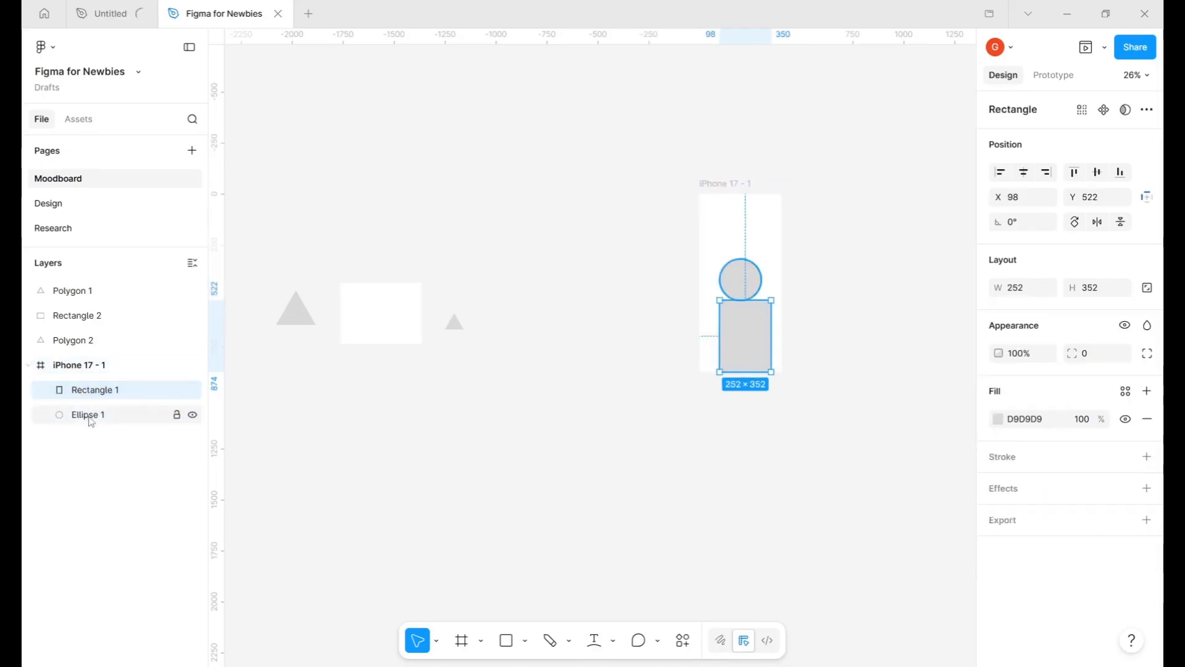
left_click(92, 420)
left_click(766, 344)
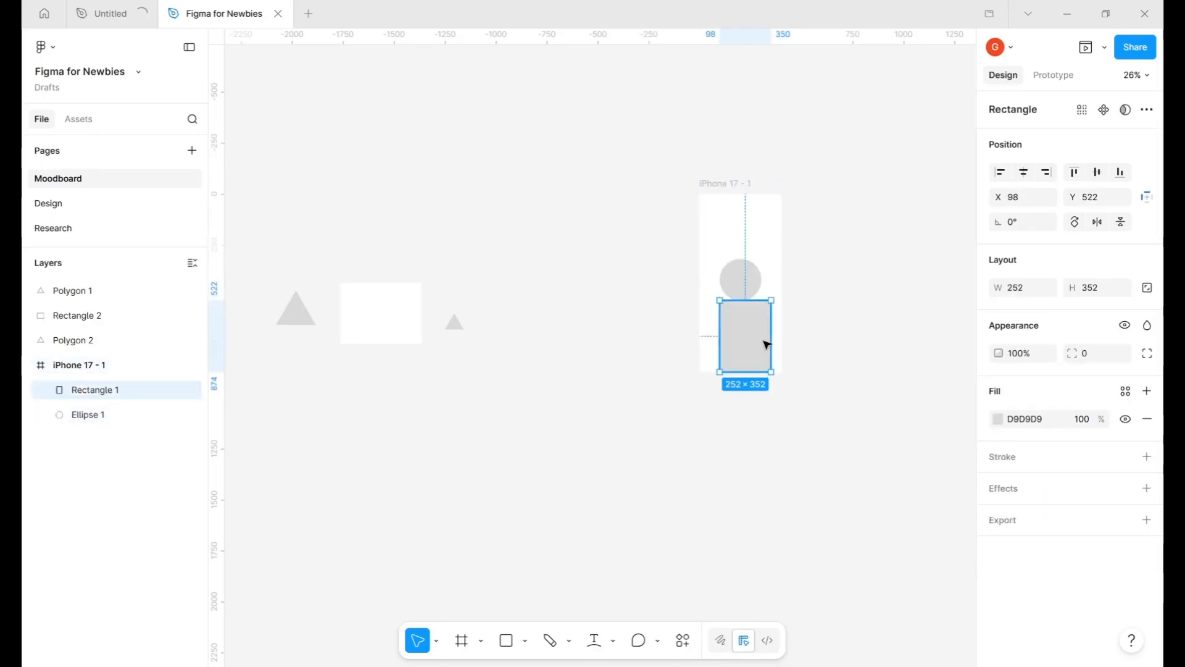
left_click(1044, 418)
type("ff0000")
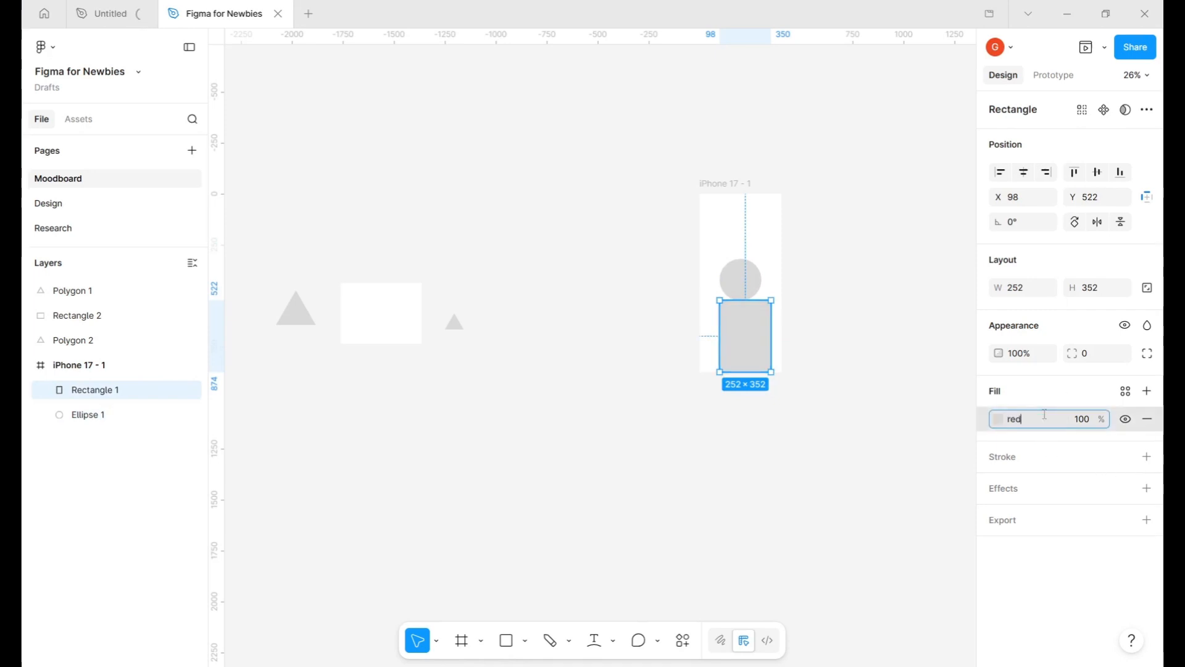
key("Return")
left_click_drag(756, 321, 752, 300)
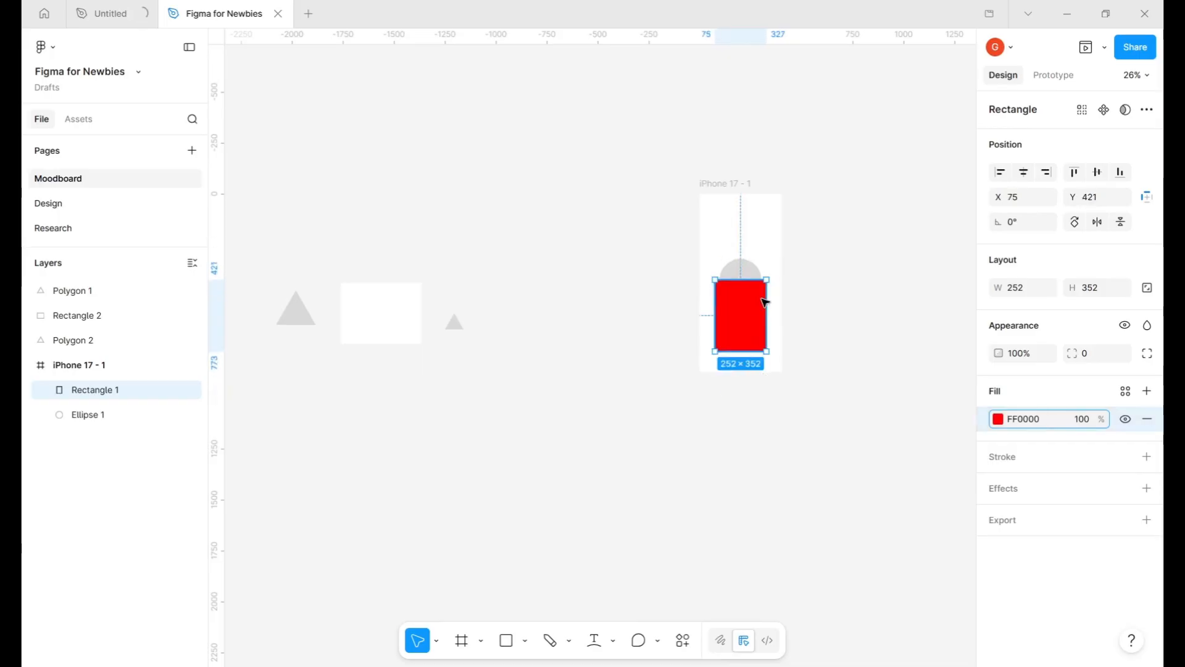
- Draw a triangle about 249 × 249 inside the iPhone frame, directly above the red rectangle and overlapping the circle
scroll(764, 302, "up", 5)
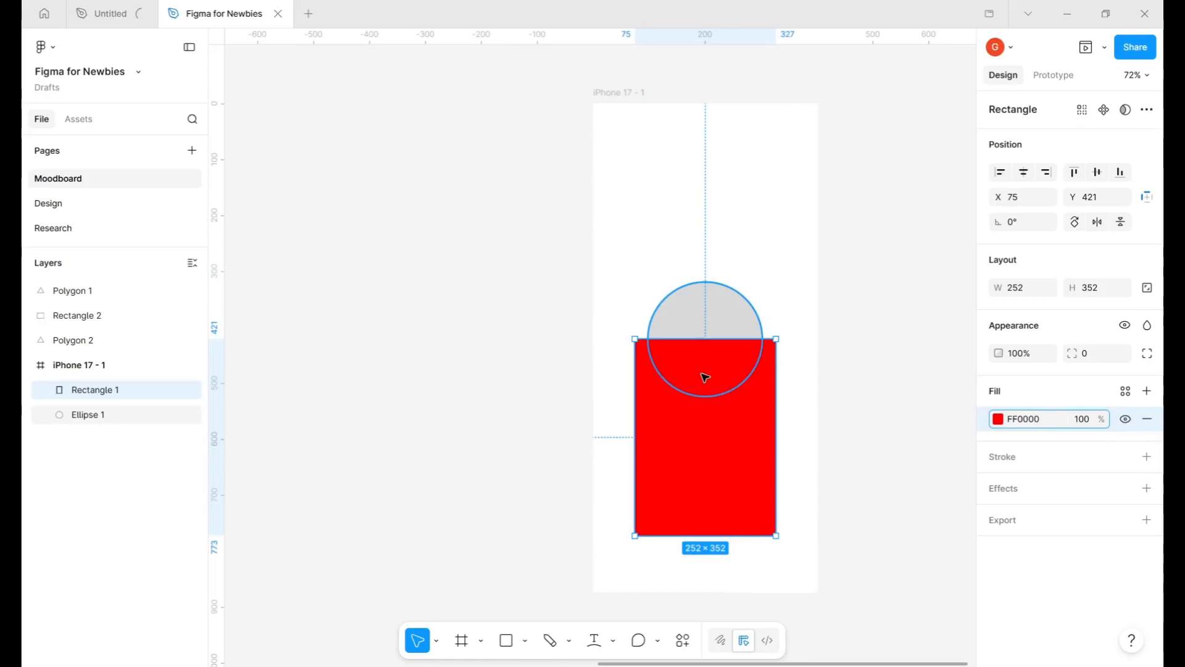
left_click(714, 320)
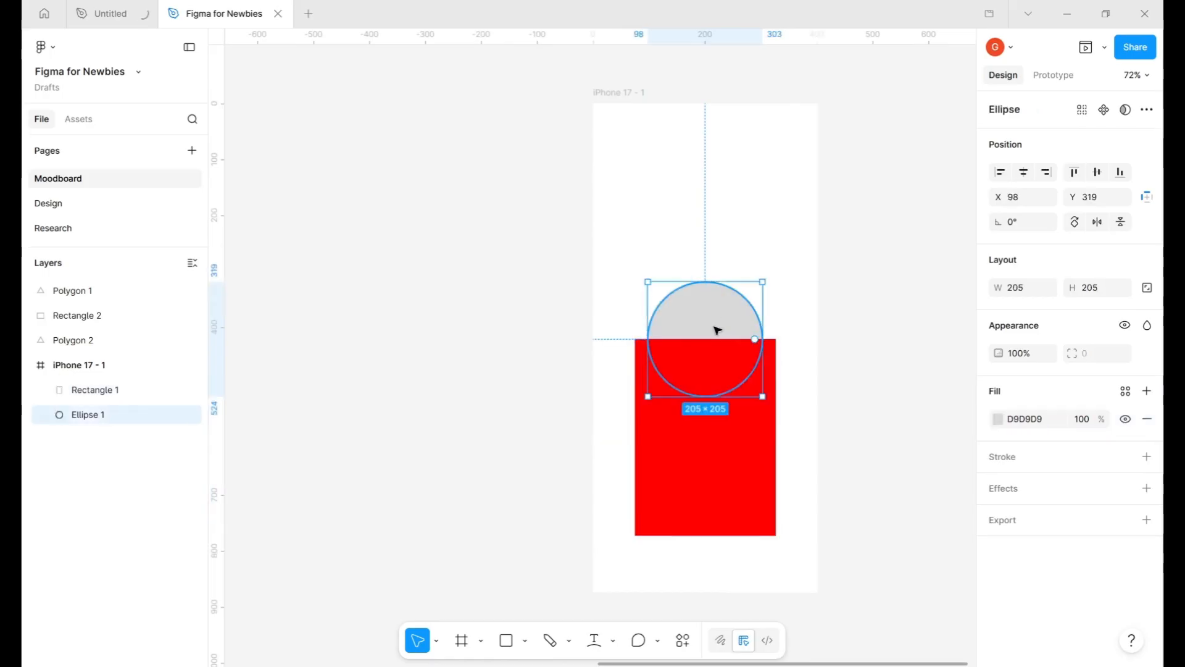
left_click(712, 490)
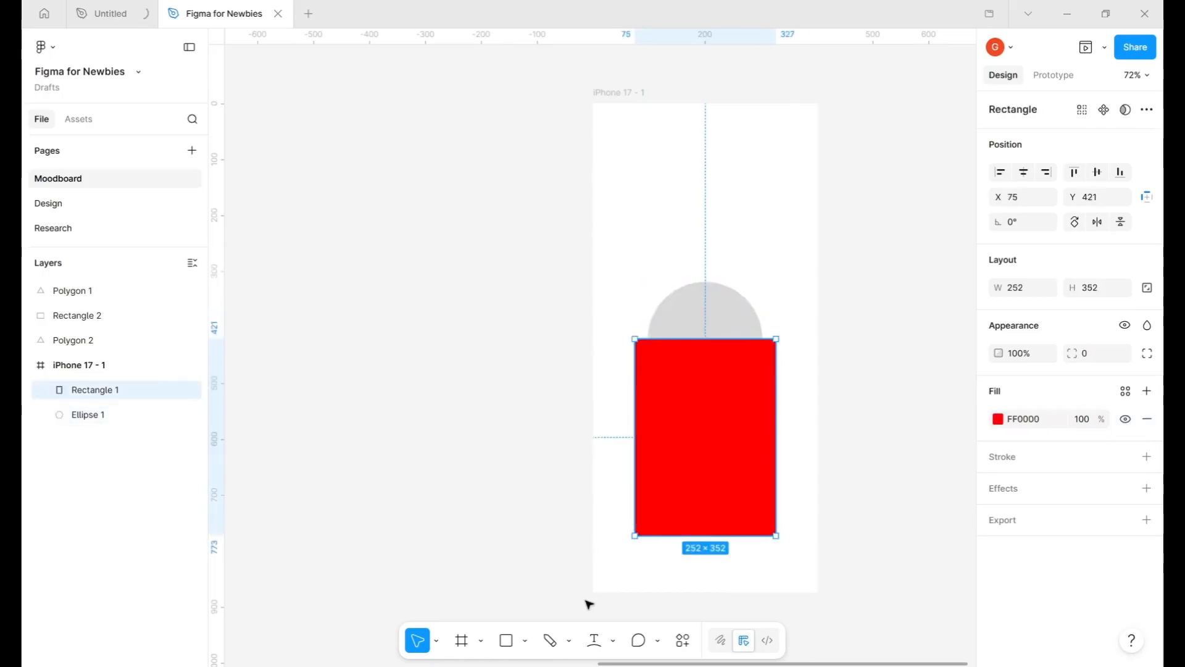
left_click(523, 640)
left_click(564, 570)
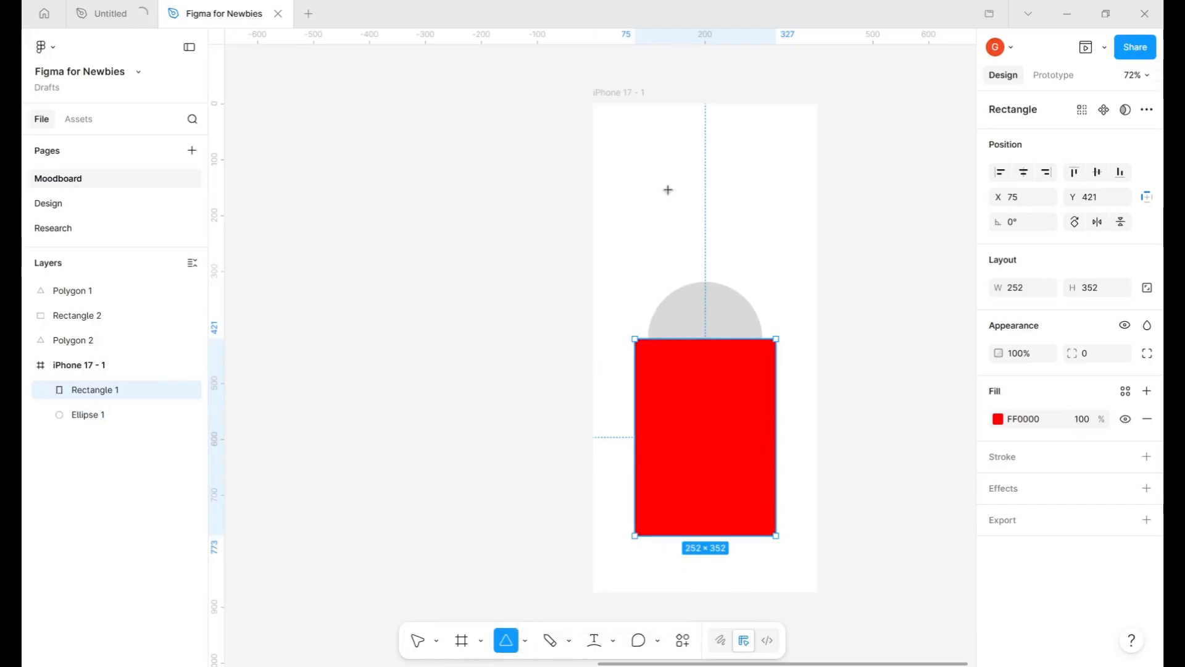
left_click_drag(646, 199, 763, 336)
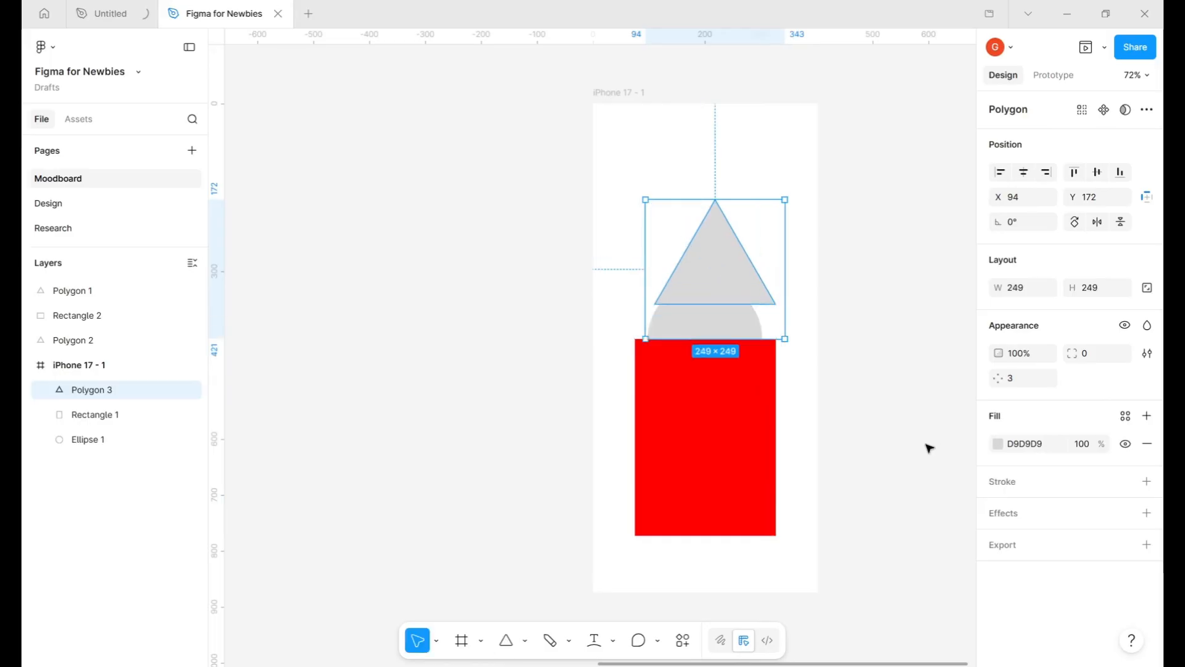
left_click(929, 444)
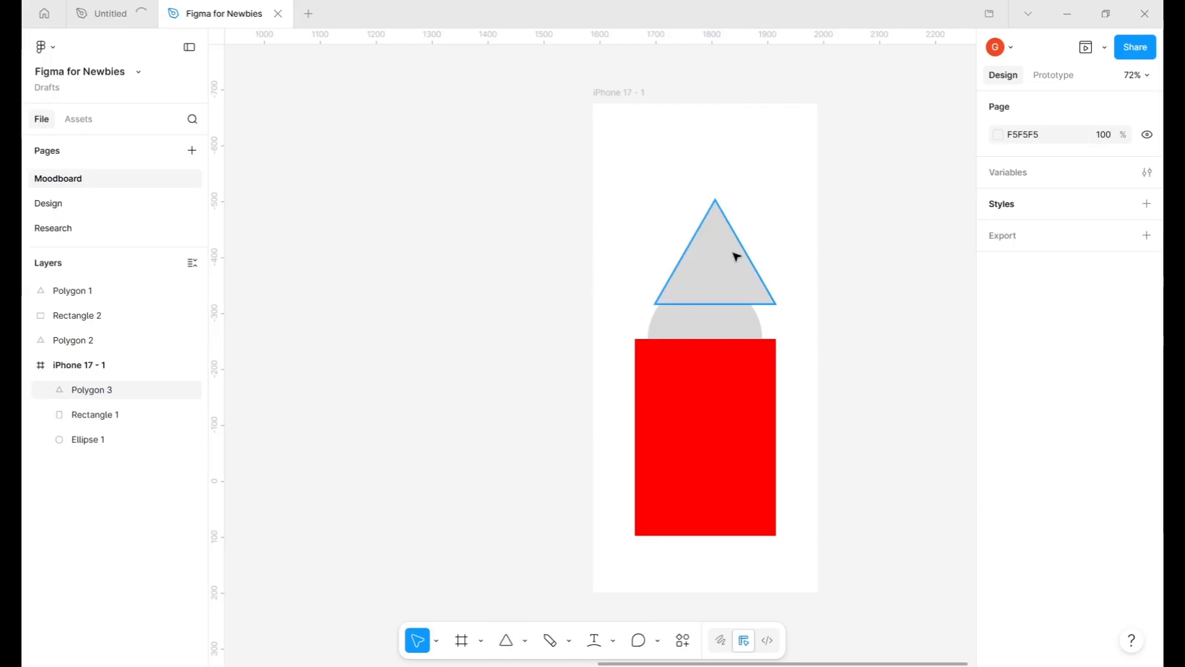
- Shift the circle to about X 116 and the triangle above it to about X 78
left_click(715, 327)
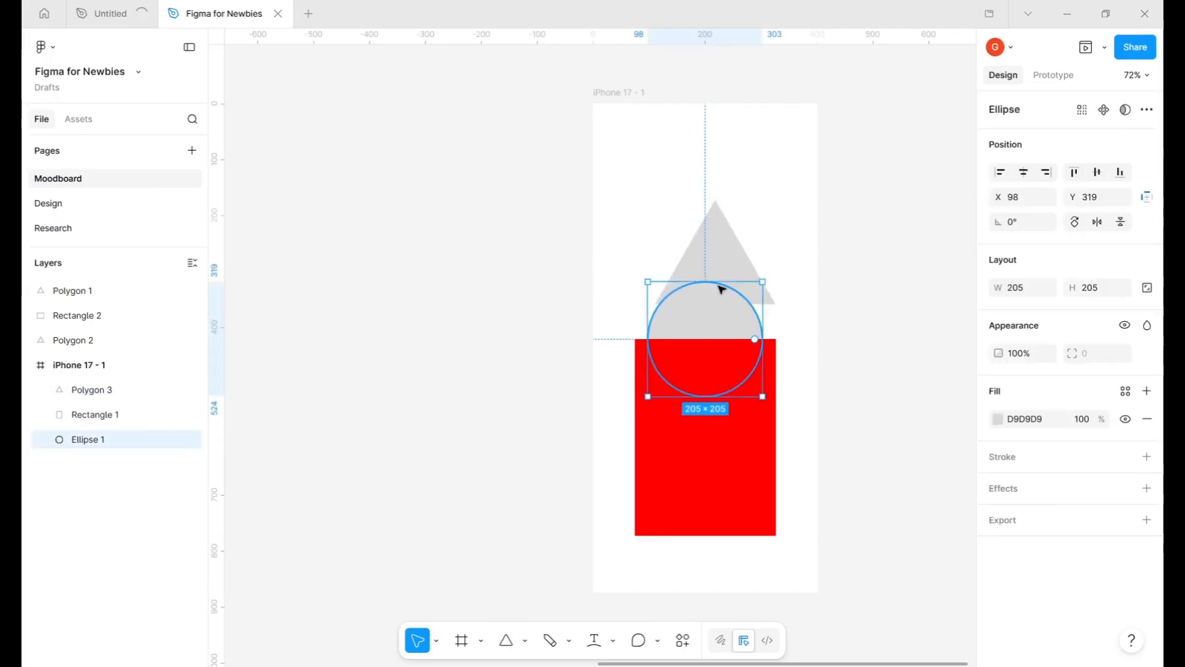
mouse_move(721, 289)
left_mouse_down()
mouse_move(740, 322)
mouse_move(732, 290)
left_mouse_up()
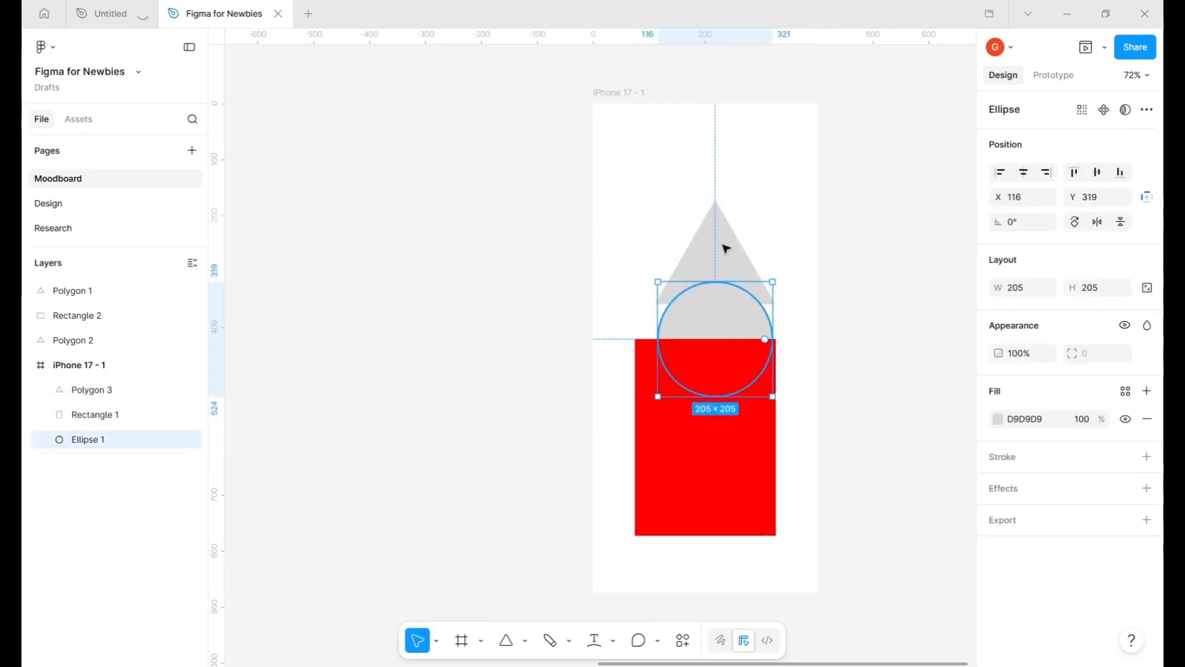
left_click(717, 234)
left_click_drag(714, 234, 704, 233)
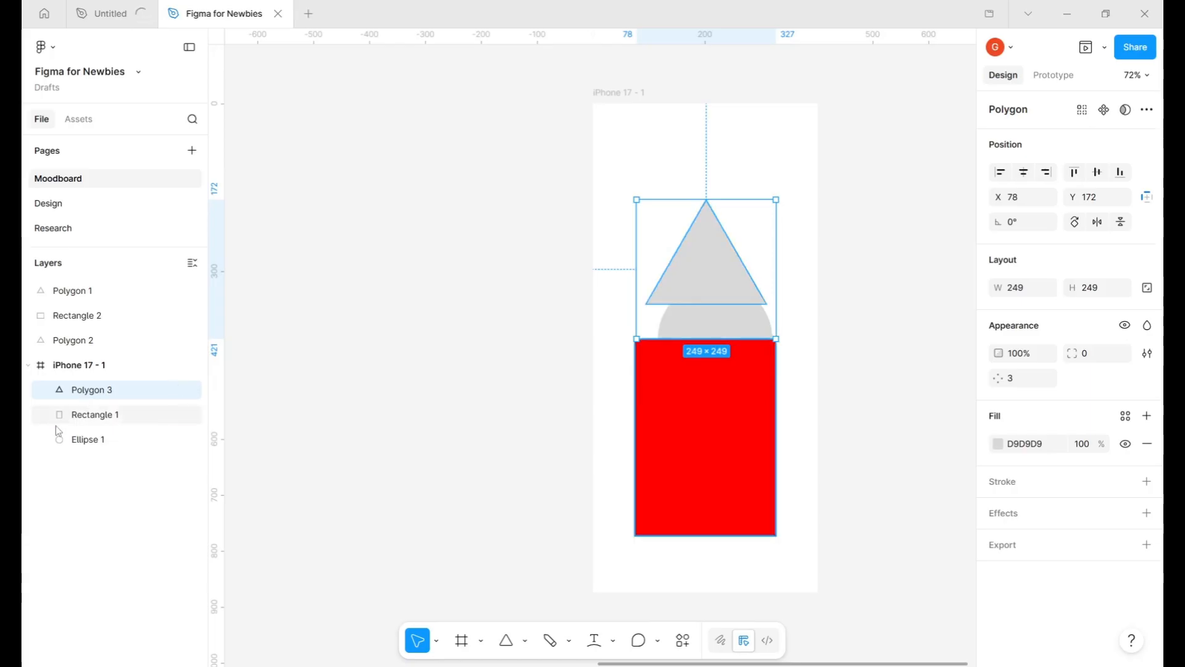
- Select the frame's shapes in turn, ending on the triangle Polygon 3, and set its fill to black
left_click(98, 422)
left_click(100, 447)
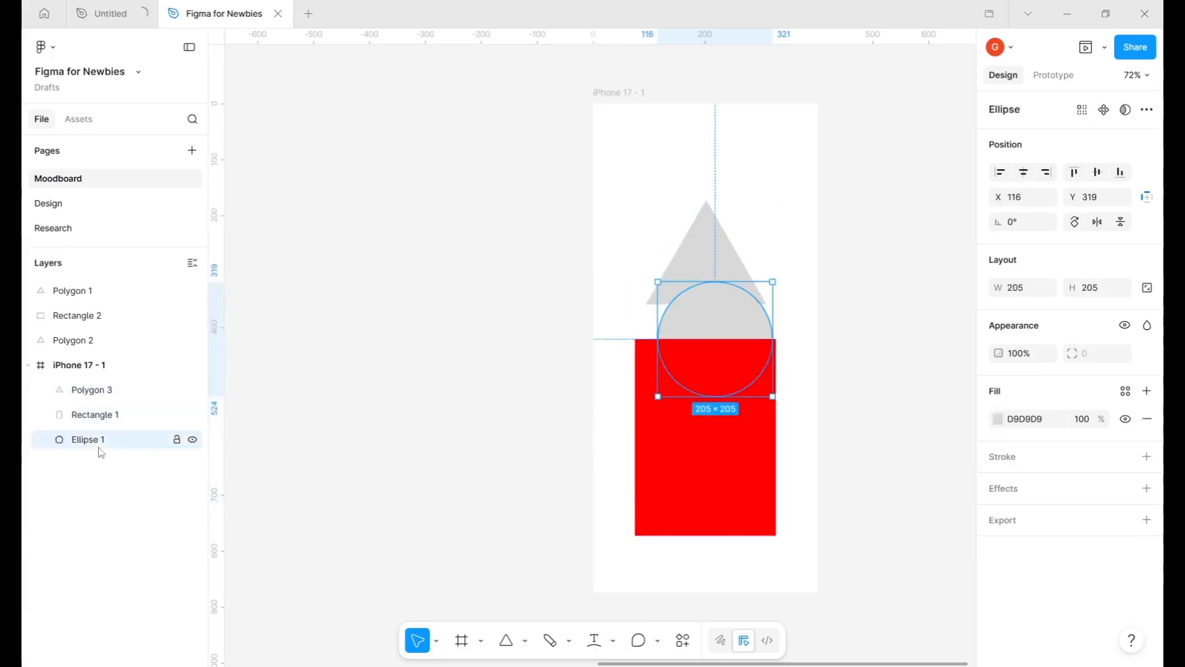
left_click(721, 483)
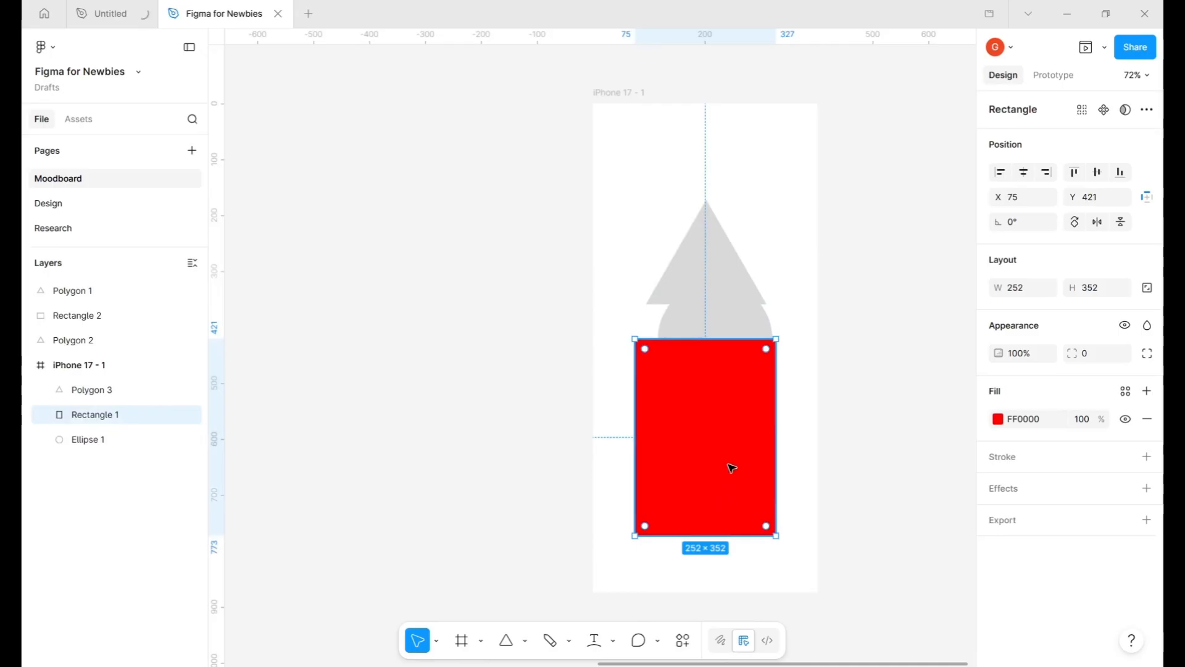
left_click(110, 390)
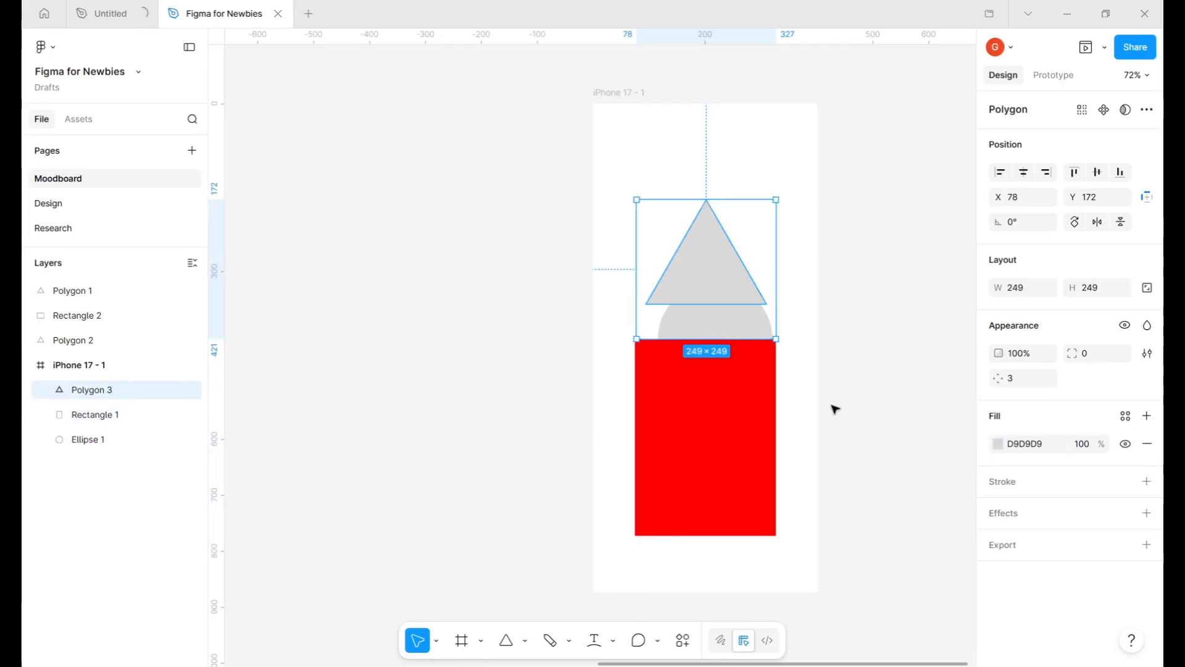
left_click(1026, 444)
type("000000")
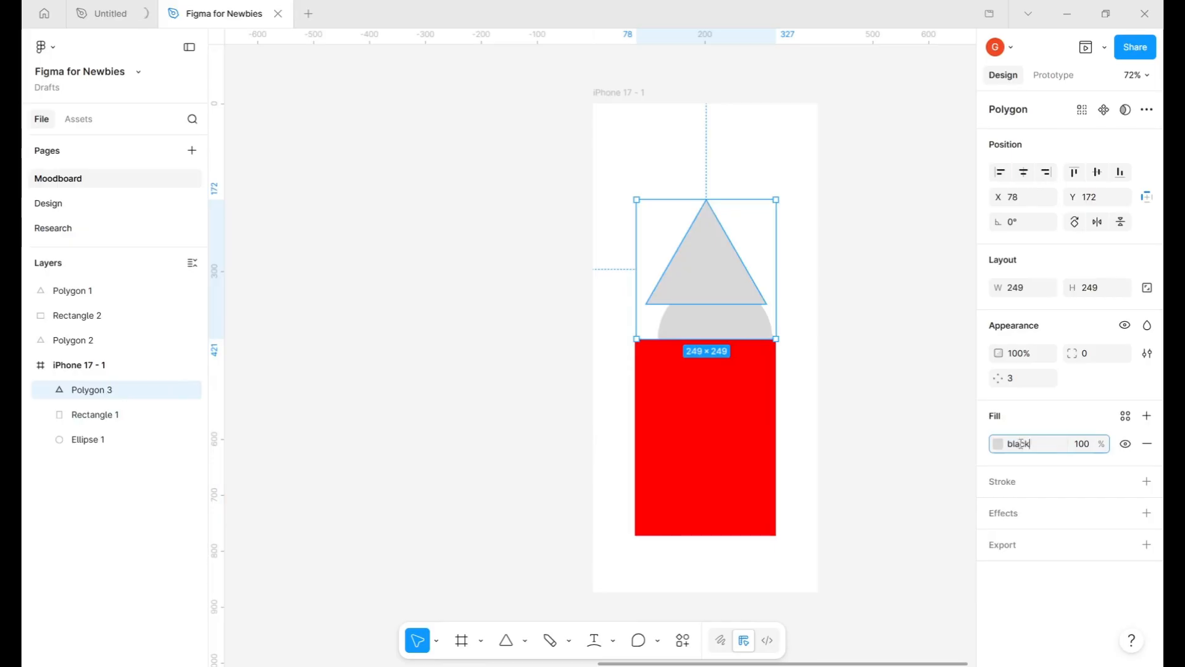
key("Return")
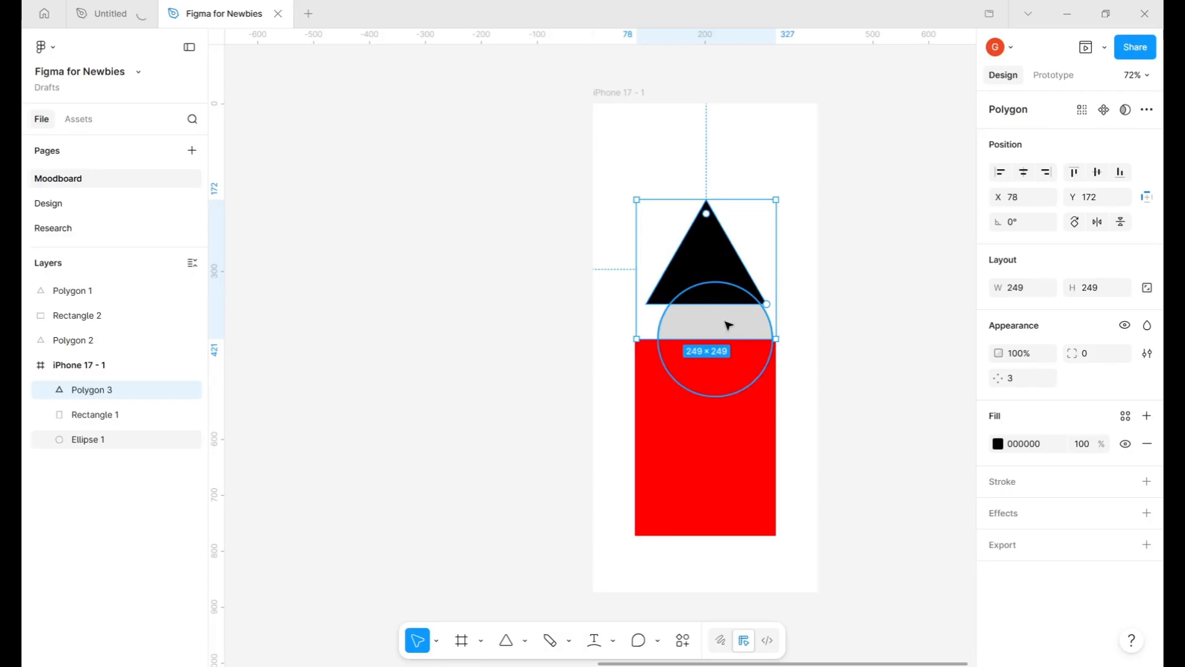
- Enlarge the black triangle to about 353 × 398 and move it over the circle and red rectangle, to about X 104, Y 176
left_click(737, 445)
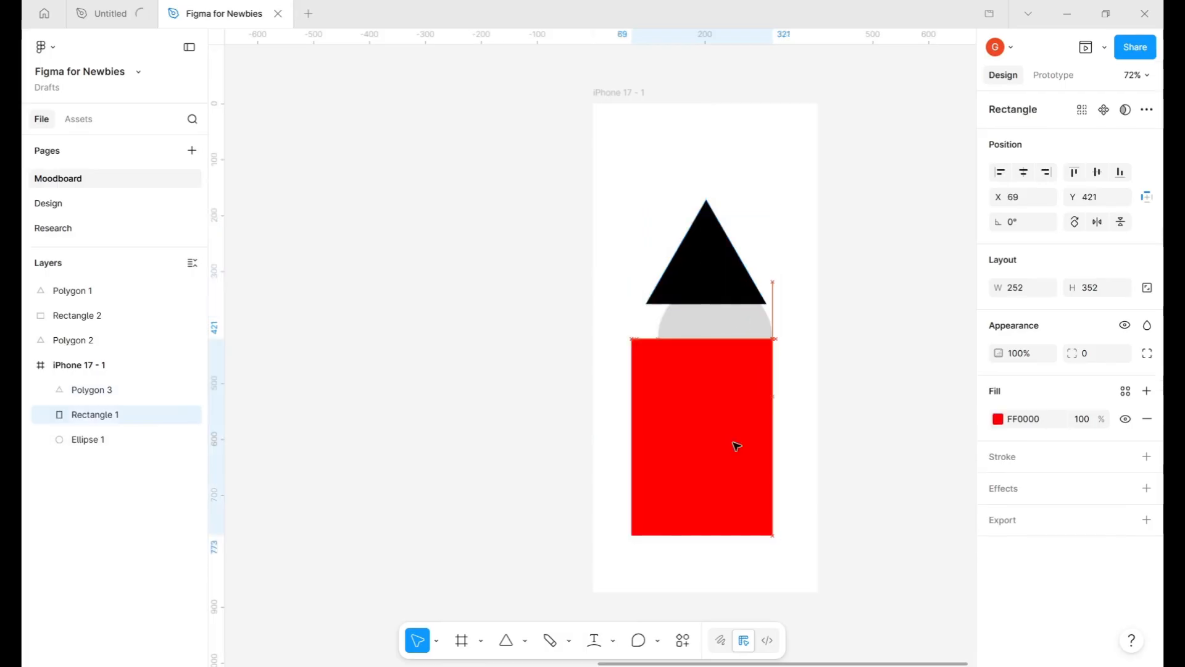
left_click_drag(736, 445, 736, 445)
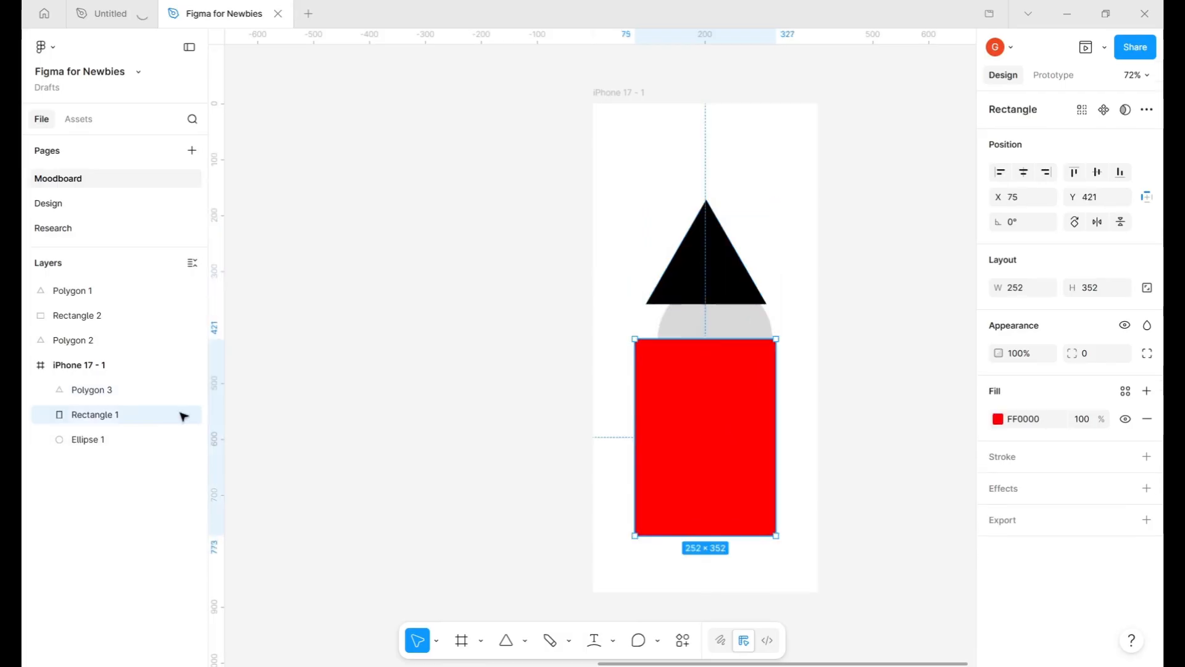
left_click(107, 402)
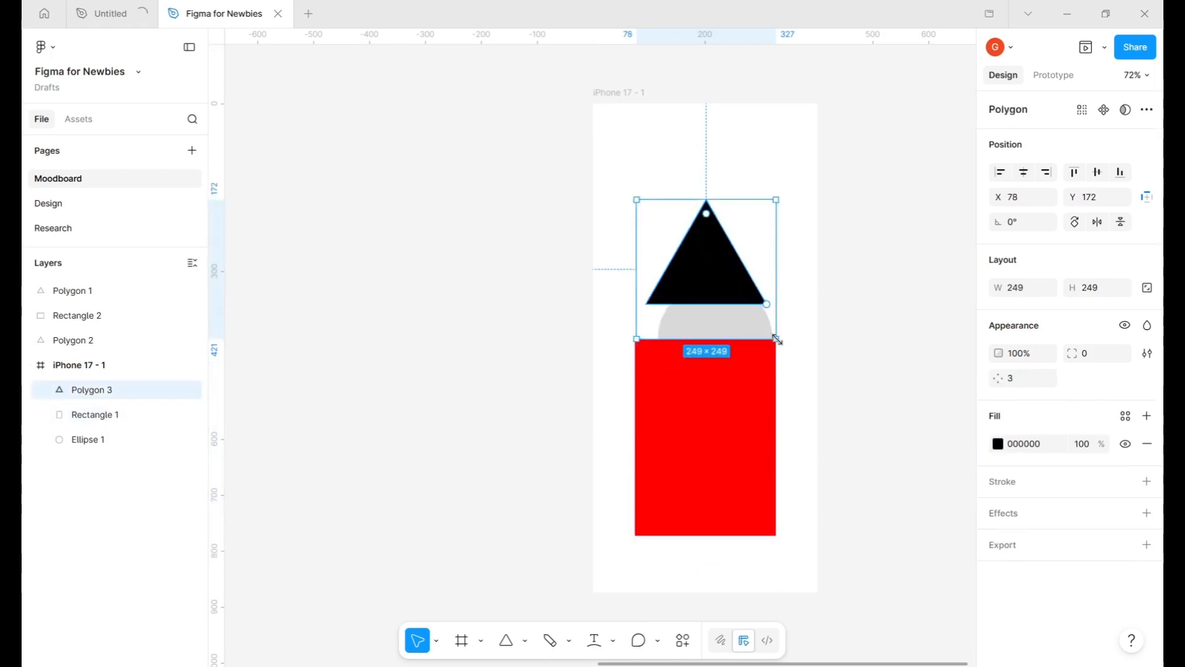
left_click_drag(777, 339, 834, 422)
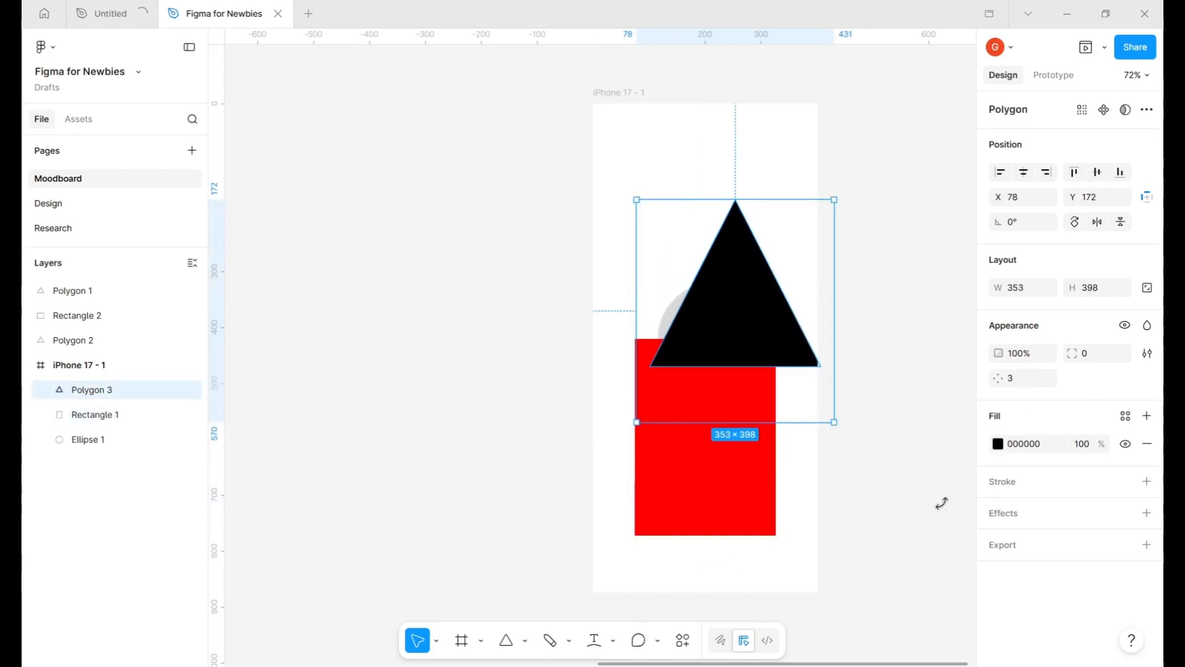
left_click(942, 504)
left_click_drag(721, 339, 753, 342)
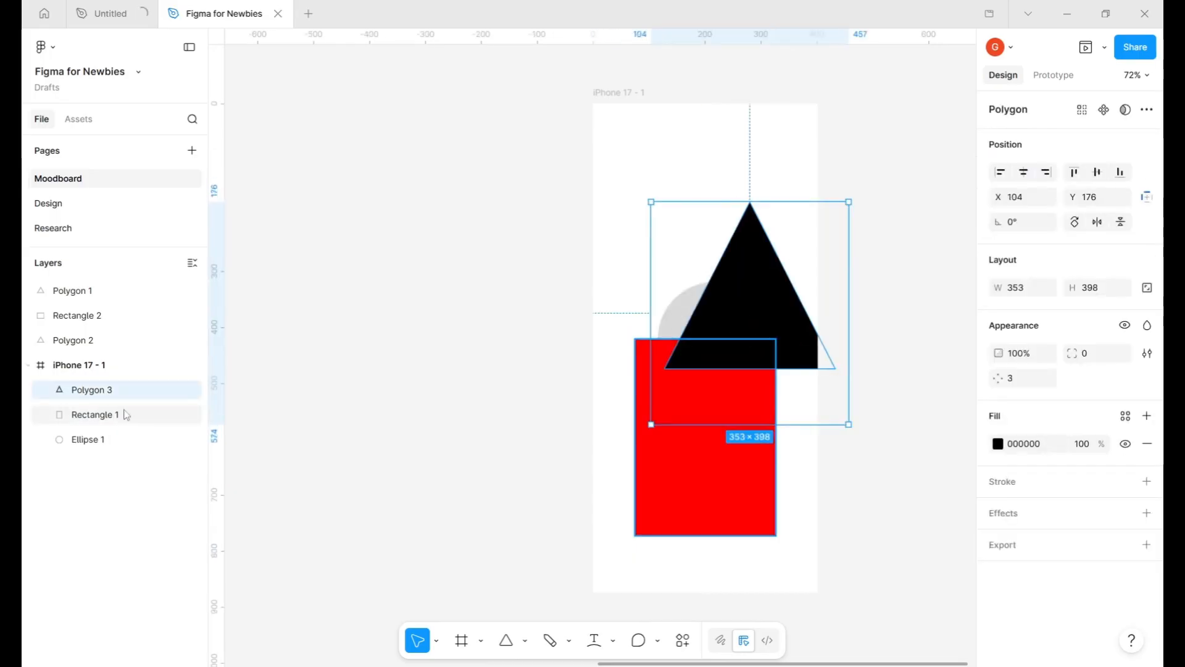
- Check the rectangle and ellipse layers, and send the black triangle to the back of the frame's stacking order
left_click(126, 414)
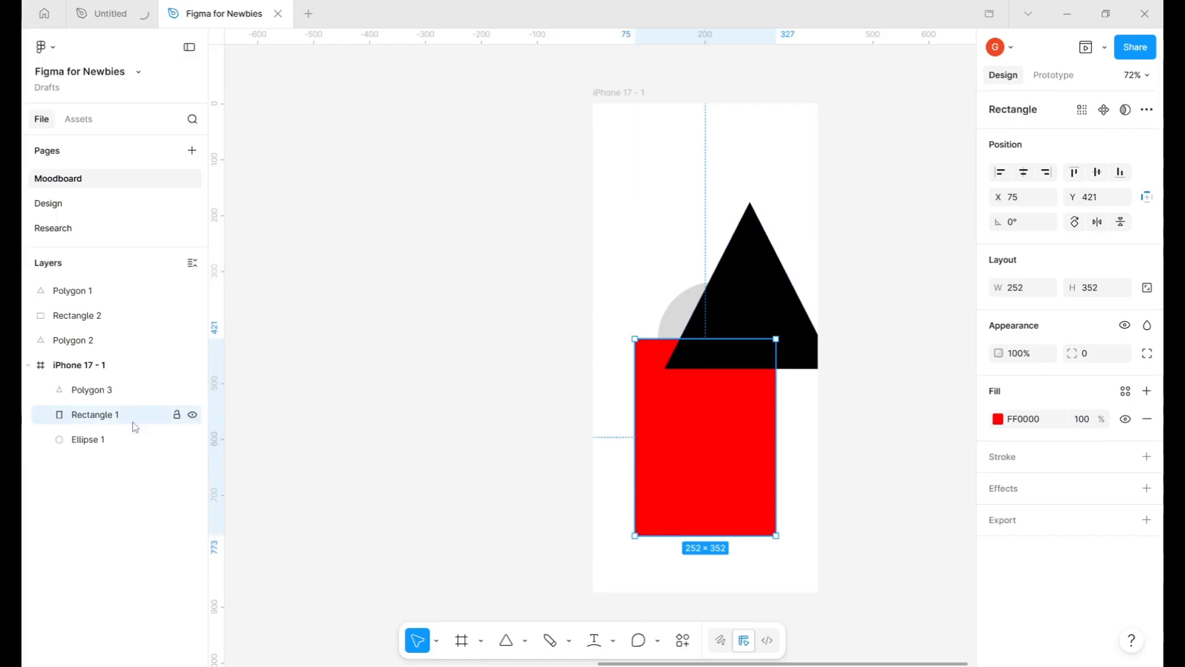
left_click(103, 442)
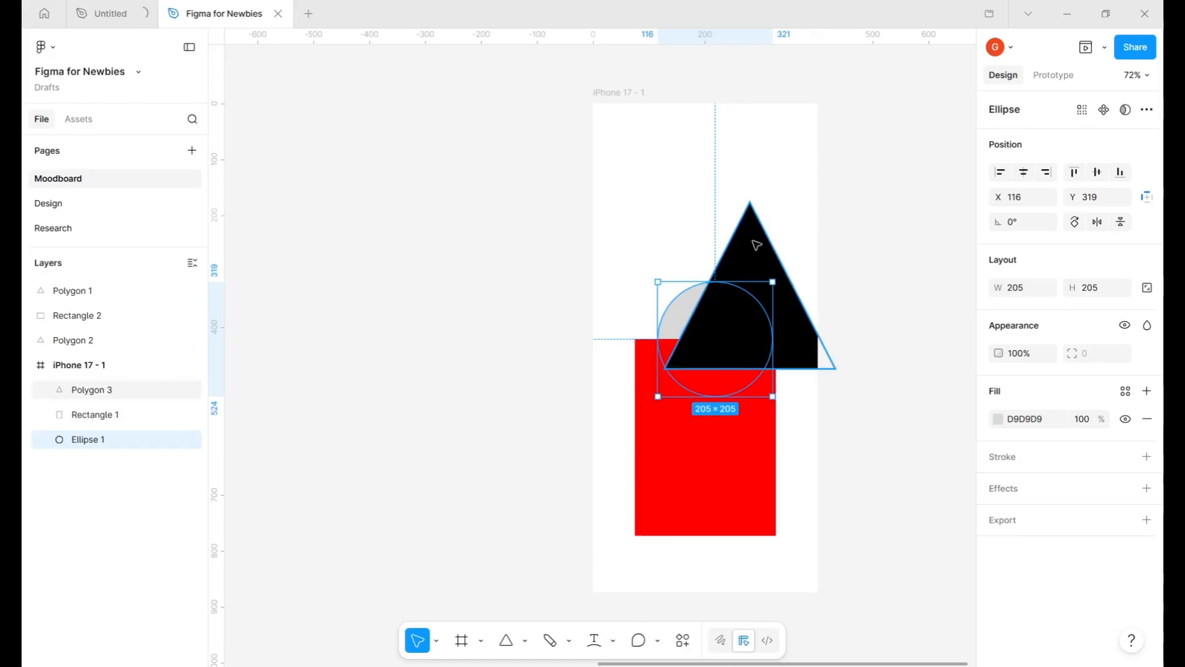
left_click(792, 330)
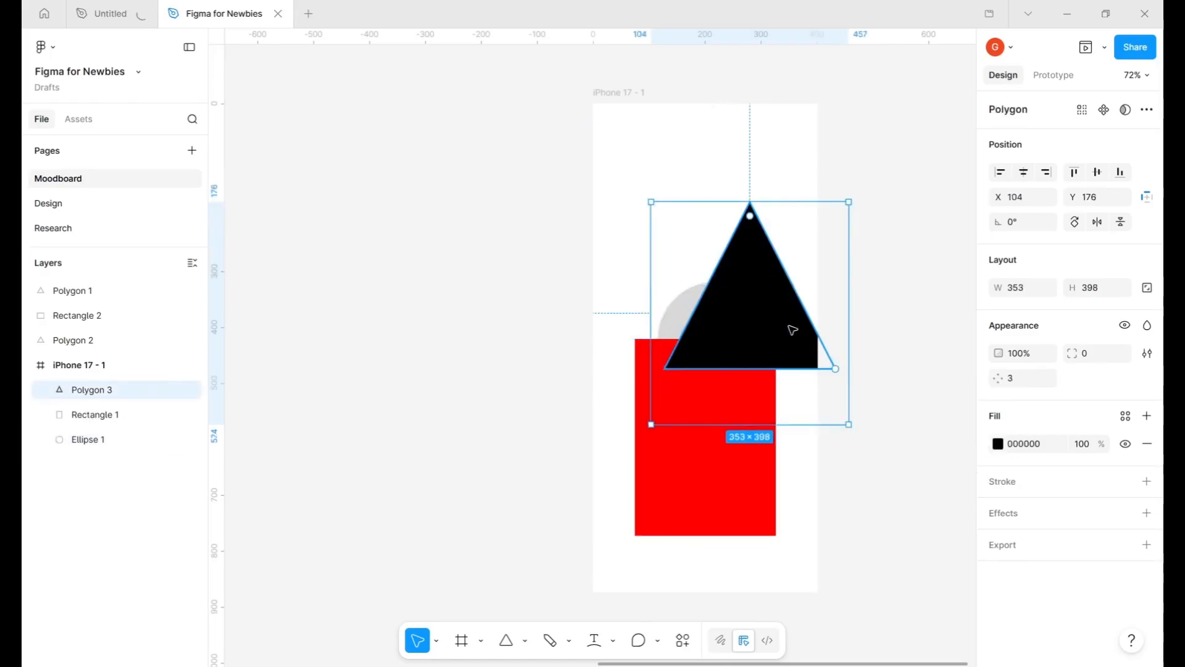
right_click(753, 319)
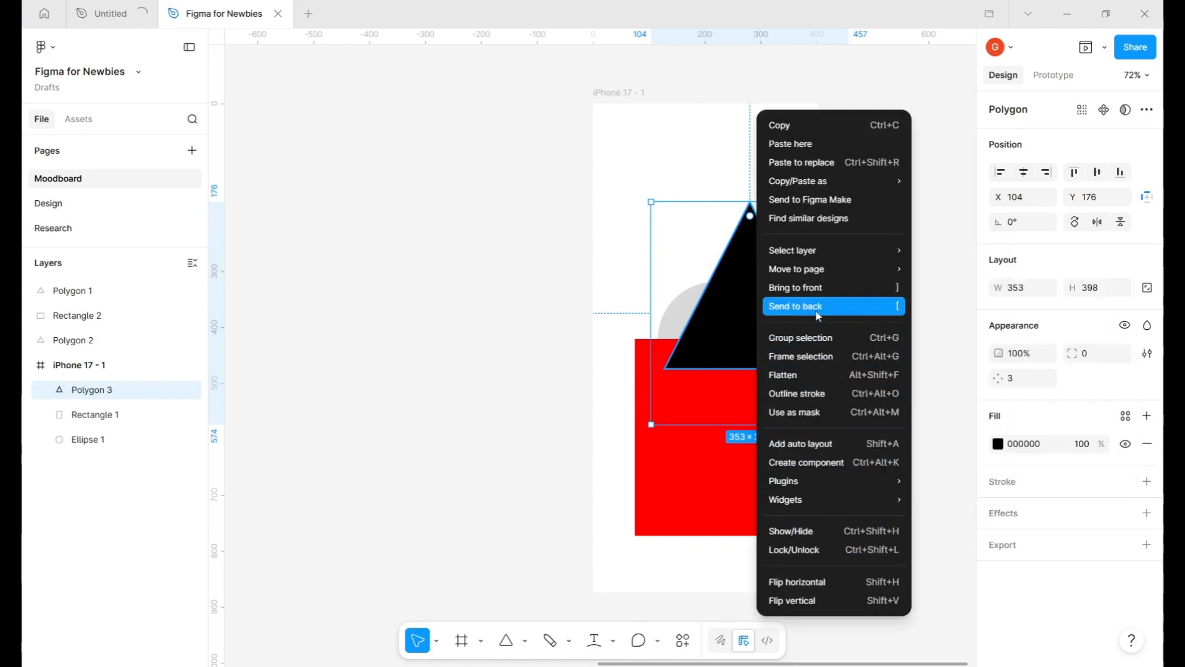
left_click(818, 316)
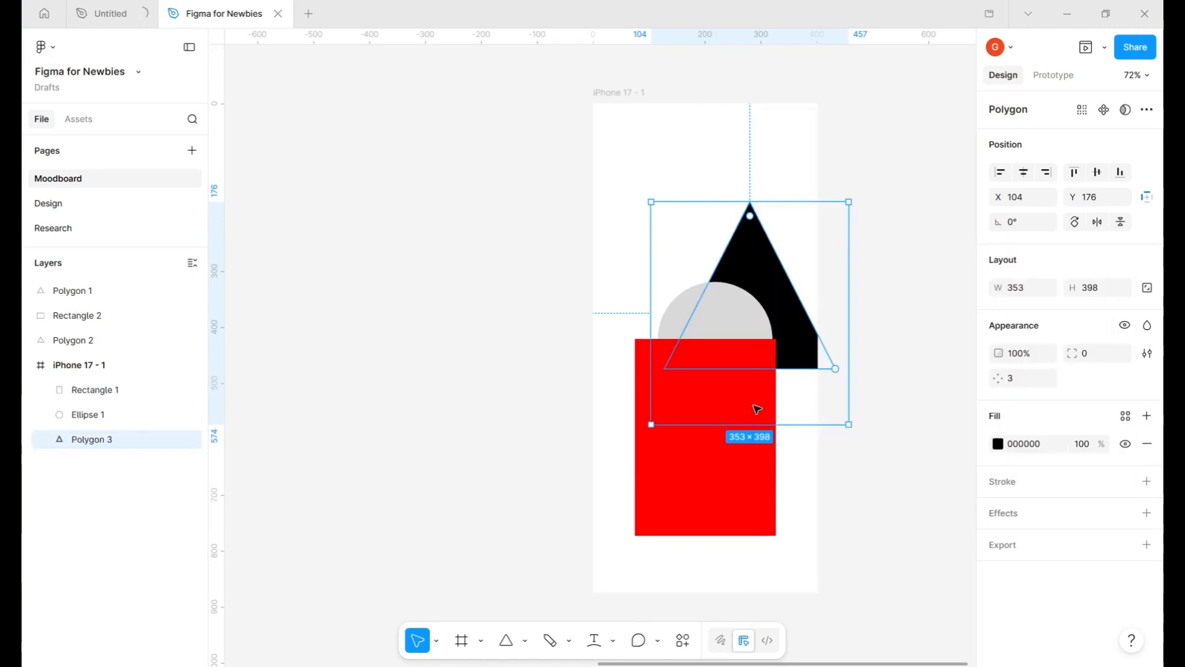
- Try recolouring the red rectangle with the circle's grey D9D9D9 using the eyedropper, and undo the fill change
left_click(703, 479)
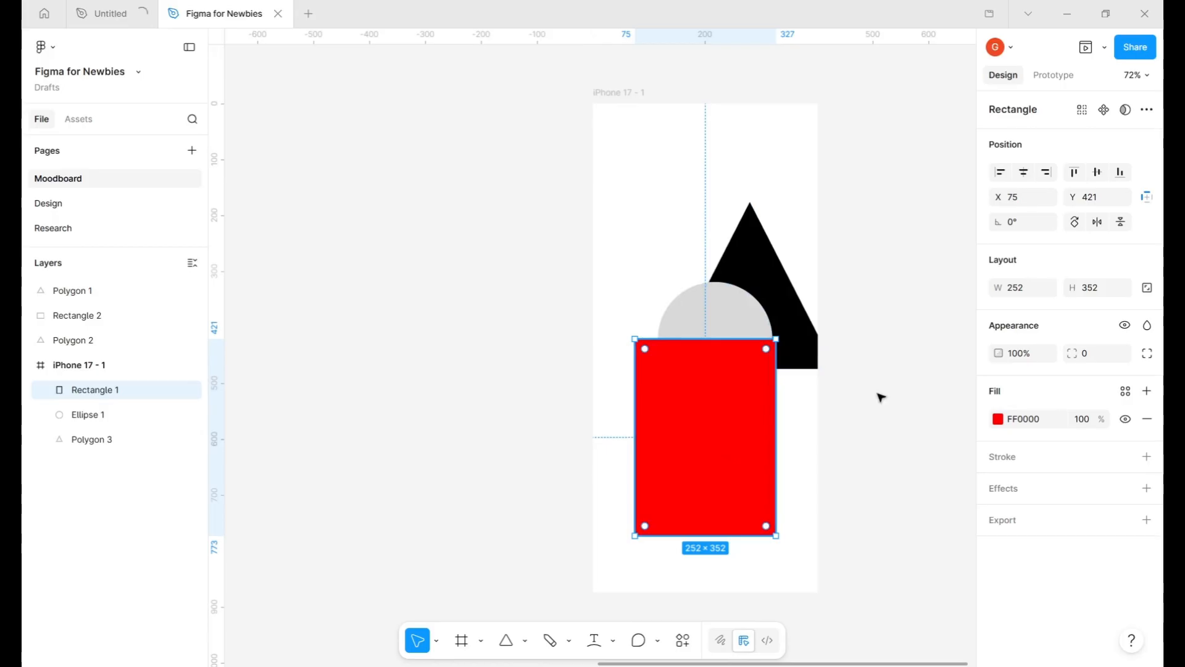
key("i")
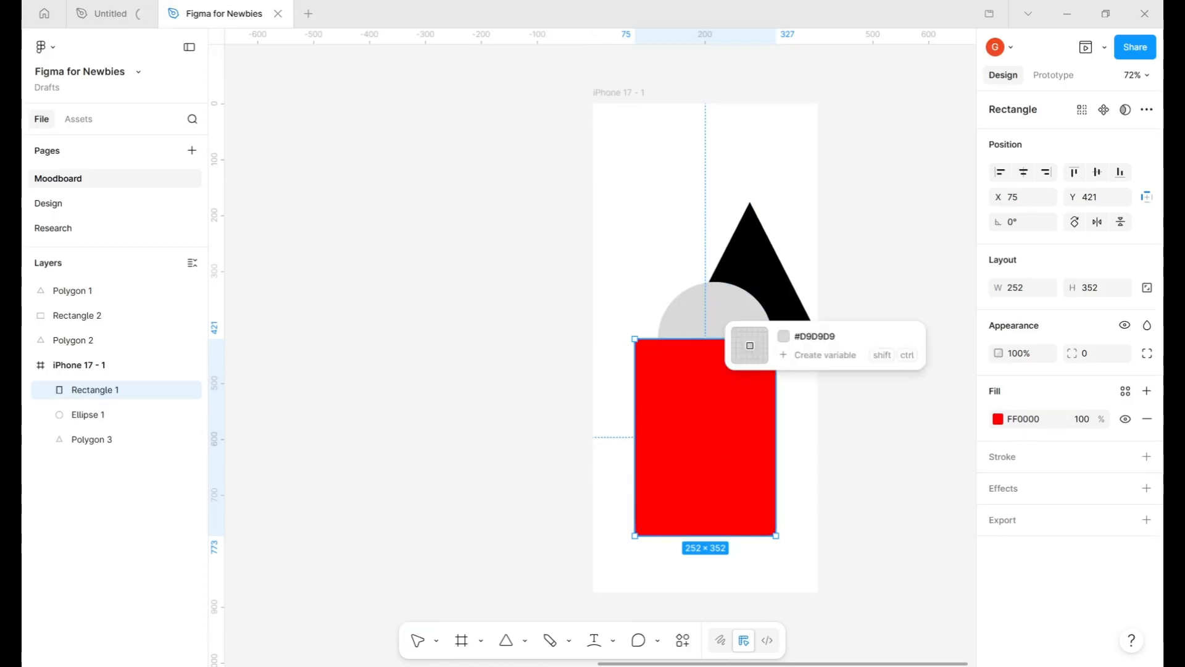
left_click(717, 315)
key("Escape")
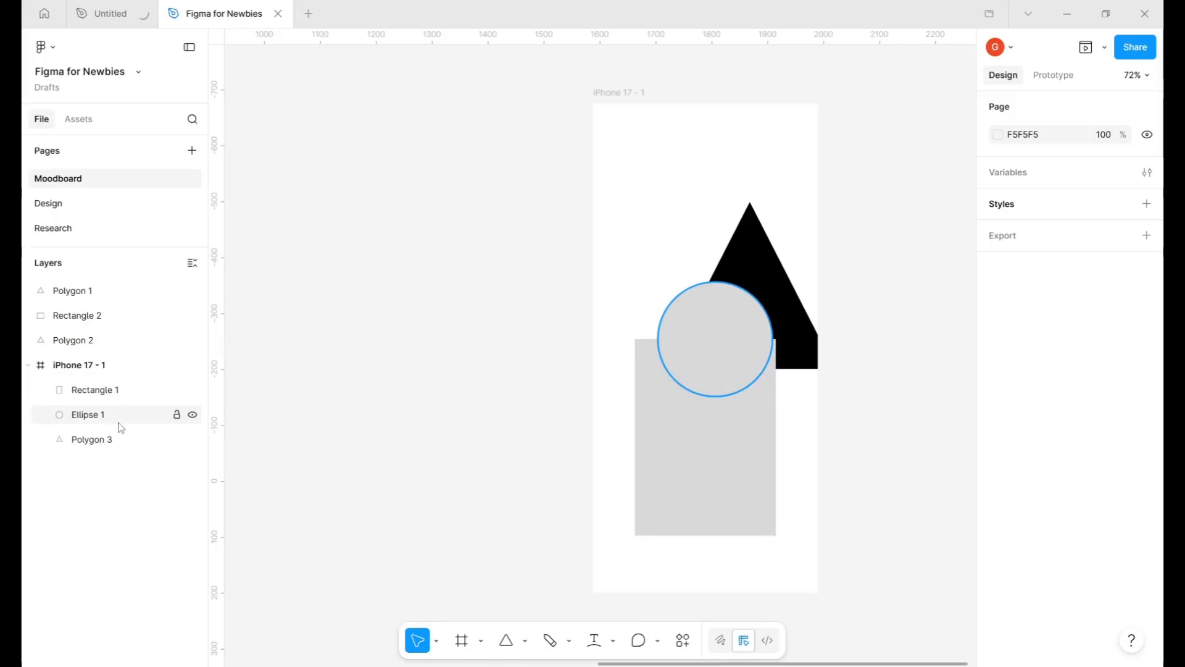
left_click(685, 463)
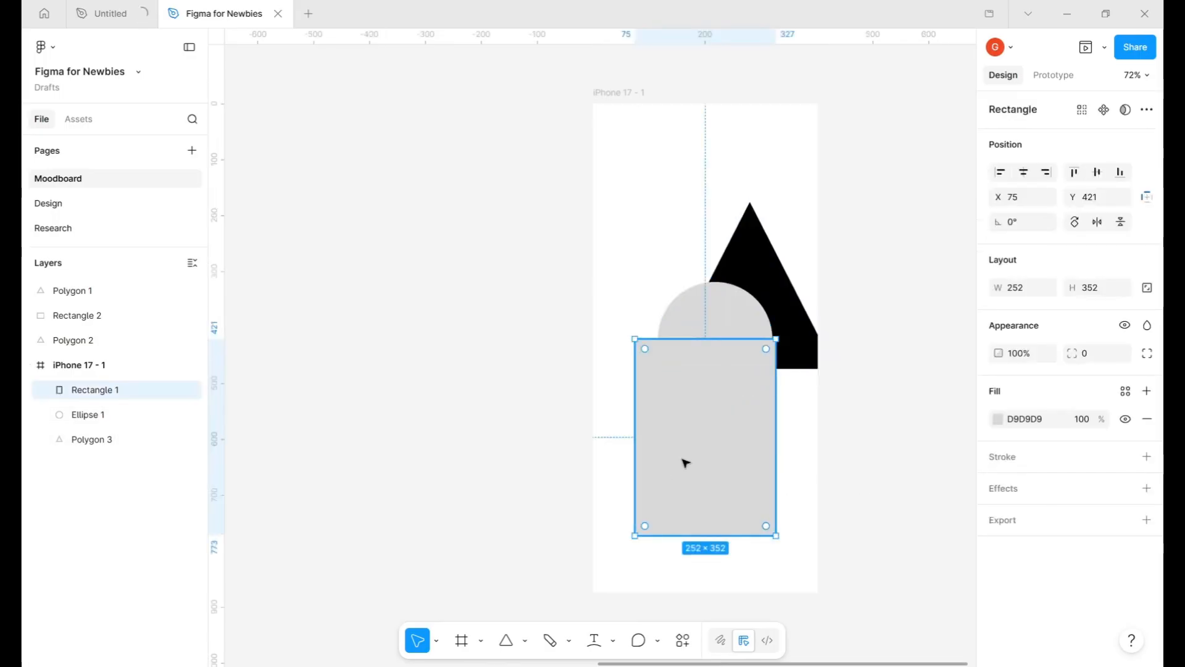
key("ctrl+z")
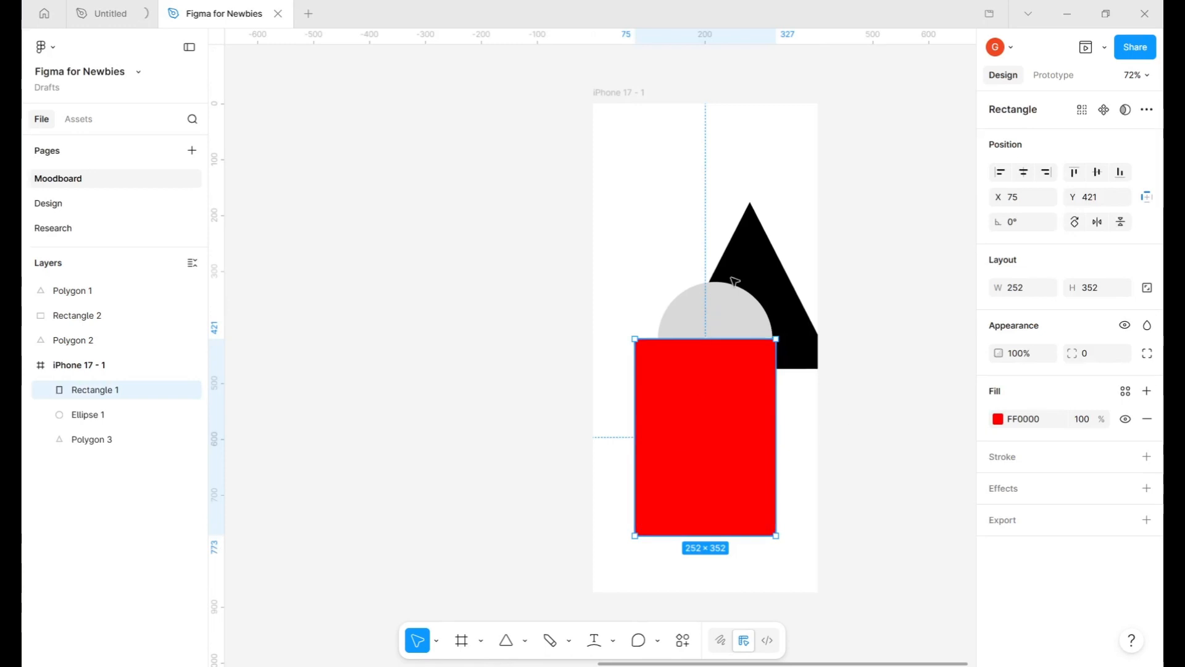
- Move the black triangle to about X 32, Y 166, and send the red rectangle to the back of the frame's stacking order
left_click_drag(734, 251, 698, 250)
right_click(727, 477)
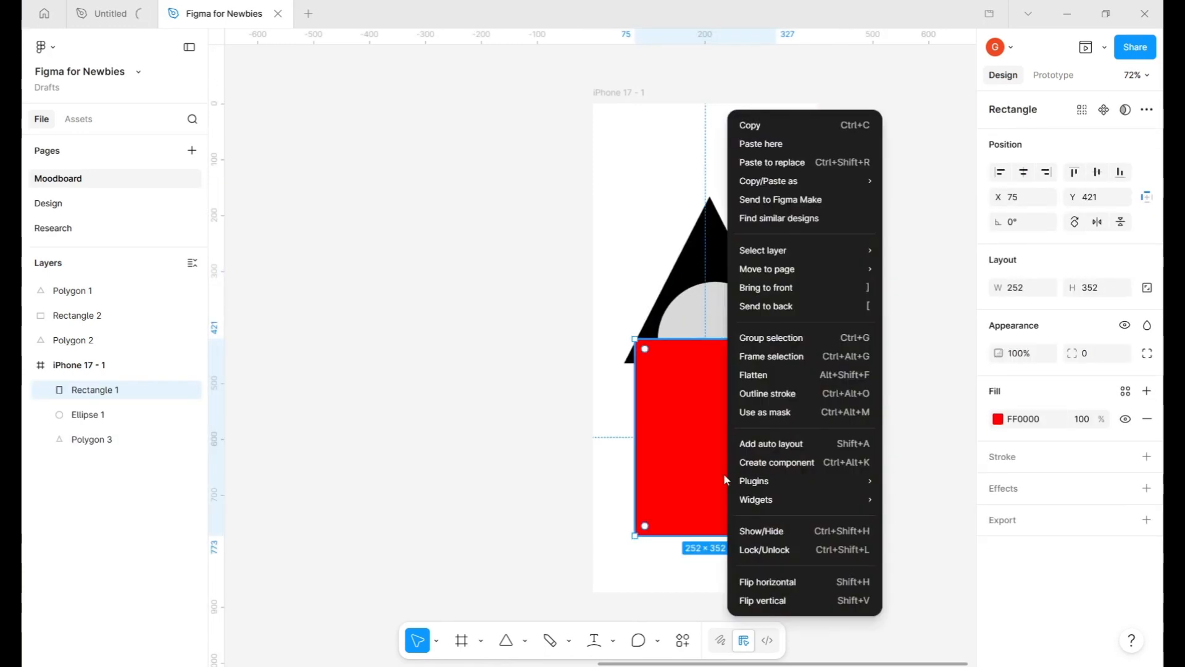
left_click(827, 306)
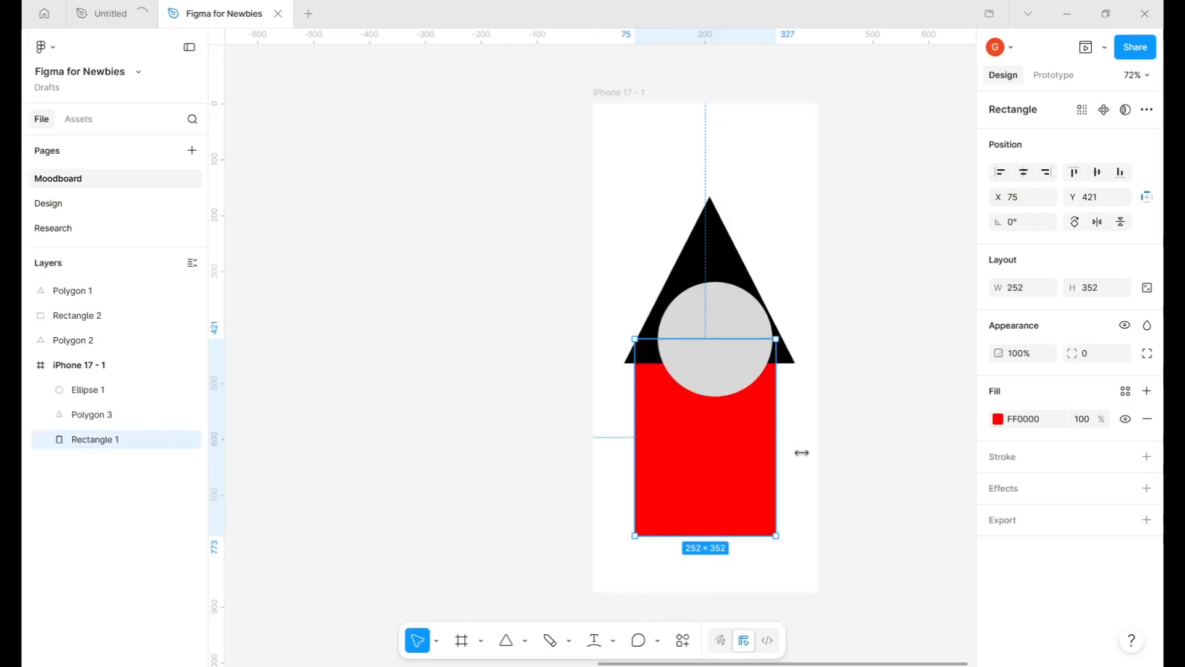
left_click(837, 441)
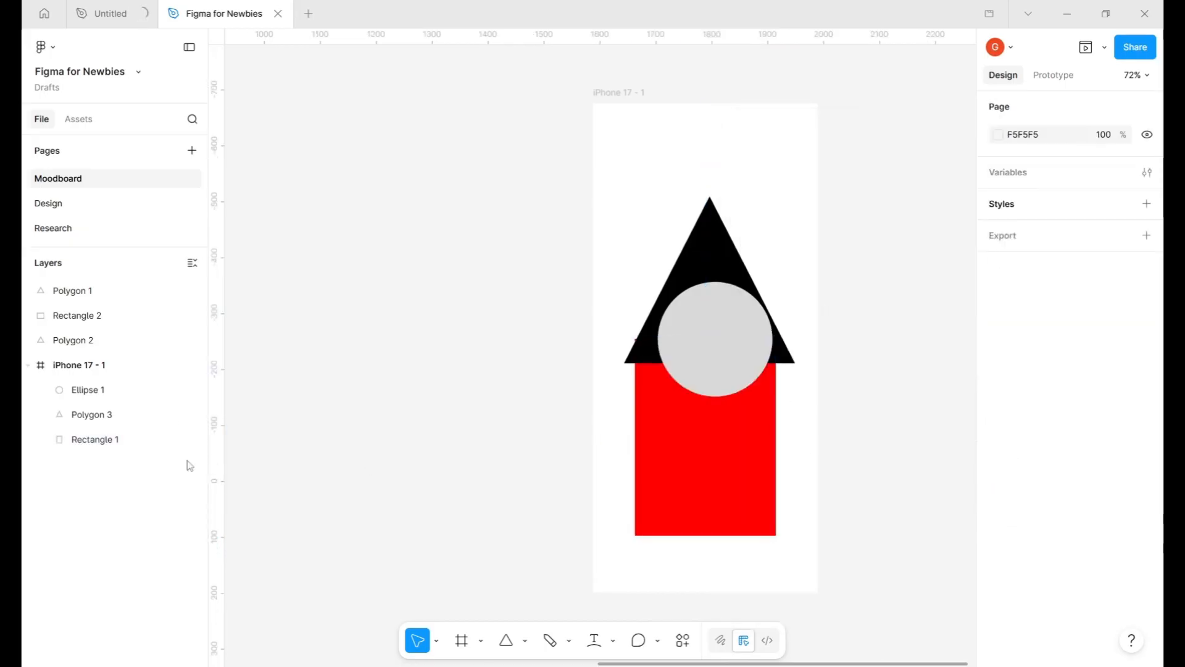
- Examine how the layer order of the circle, triangle and rectangle matches their overlap, and check the rectangle's front and back ordering options
left_click(709, 381)
left_click(120, 420)
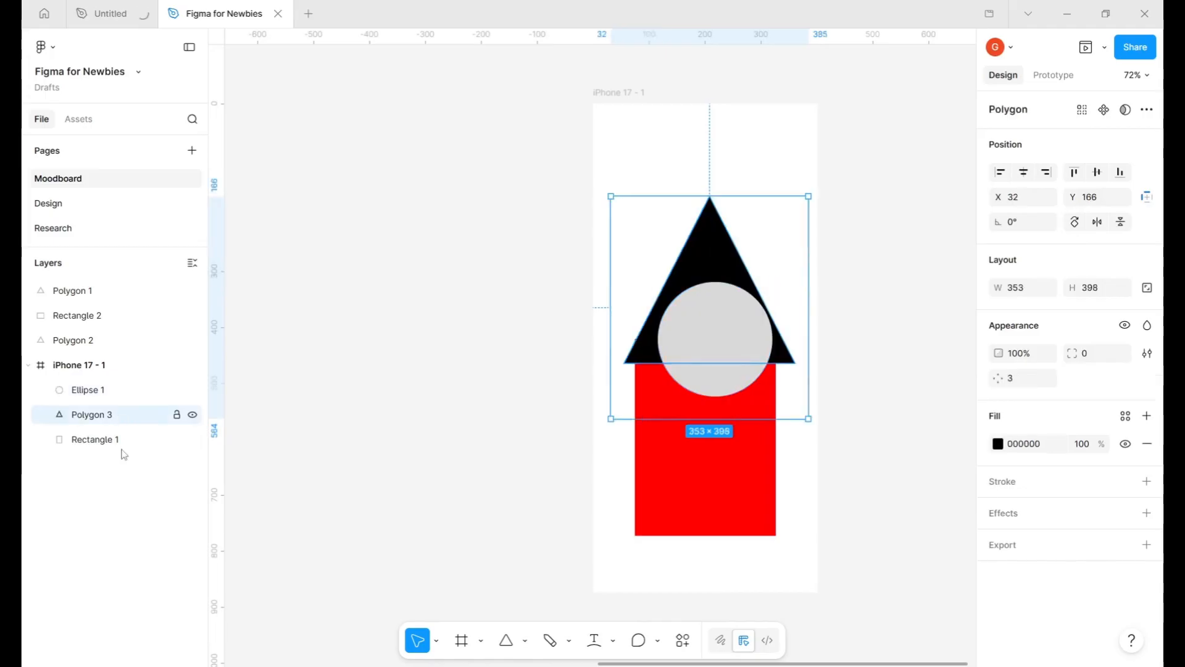
left_click(121, 440)
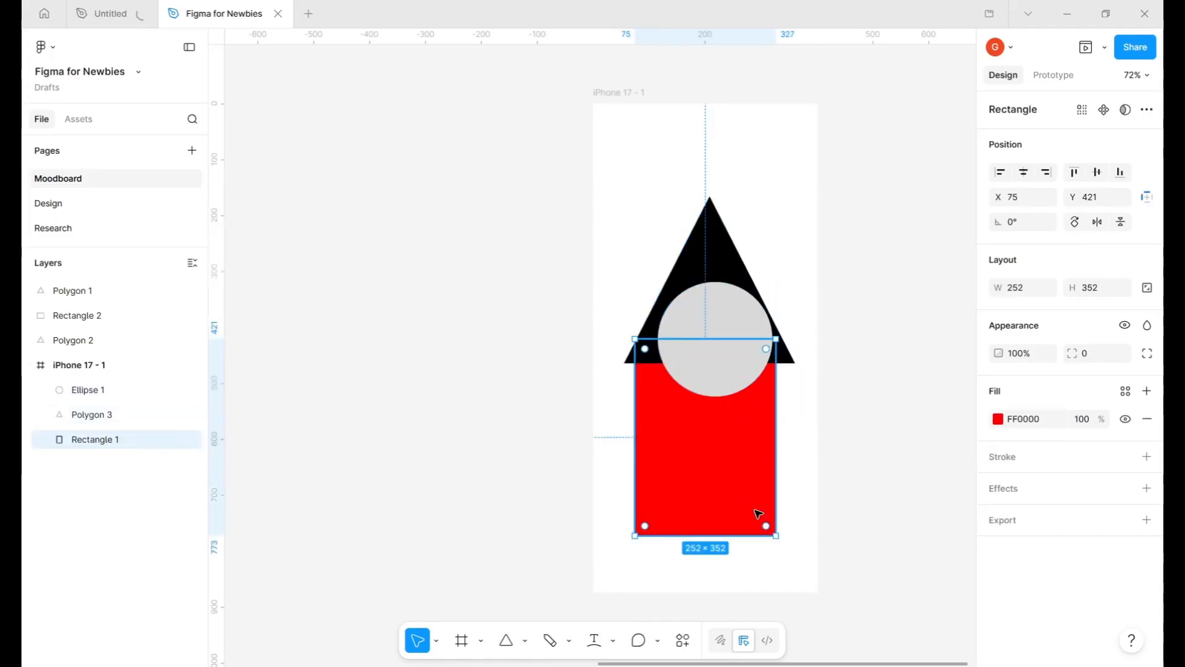
right_click(710, 480)
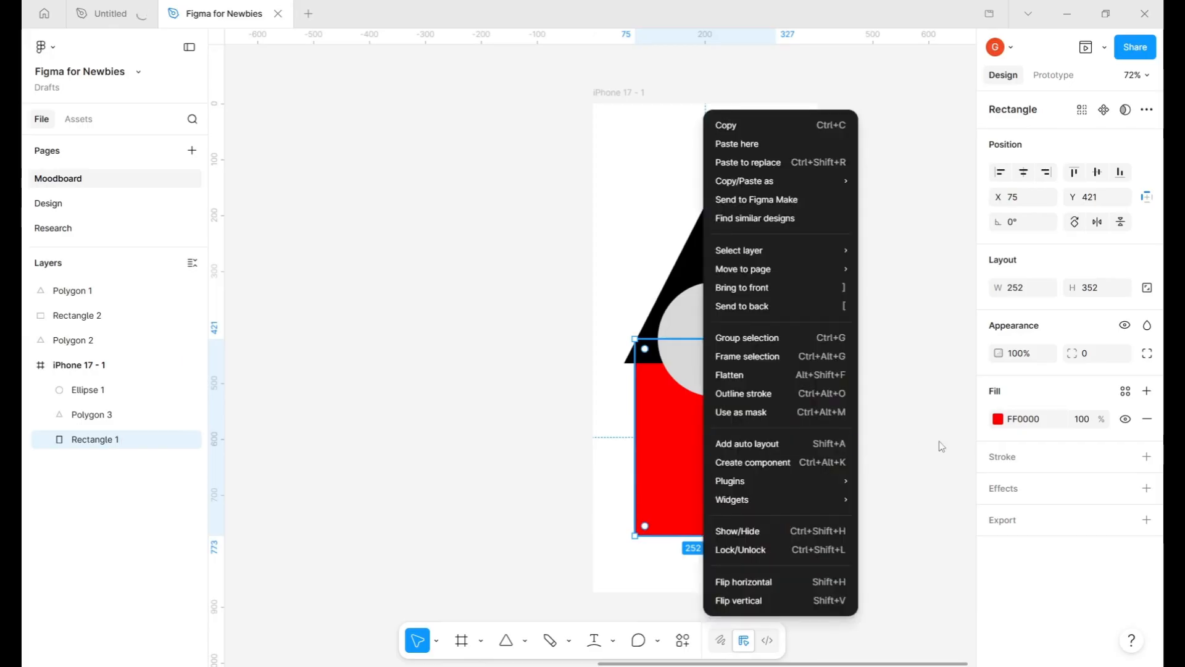
left_click(906, 434)
left_click(100, 419)
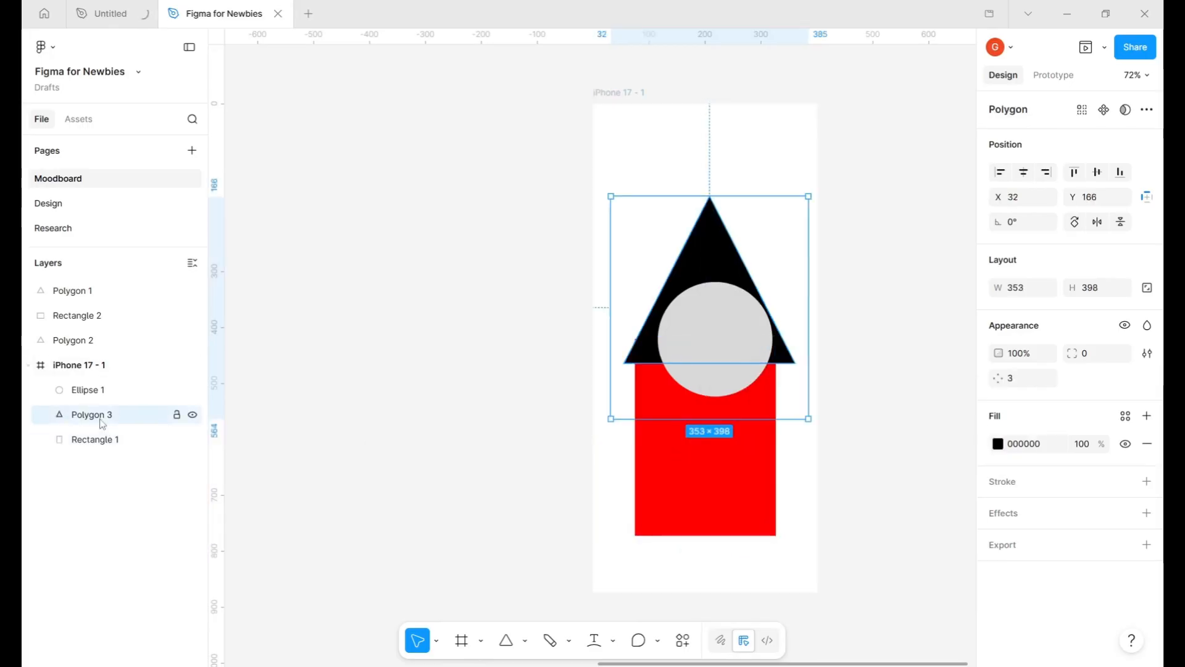
left_click(96, 437)
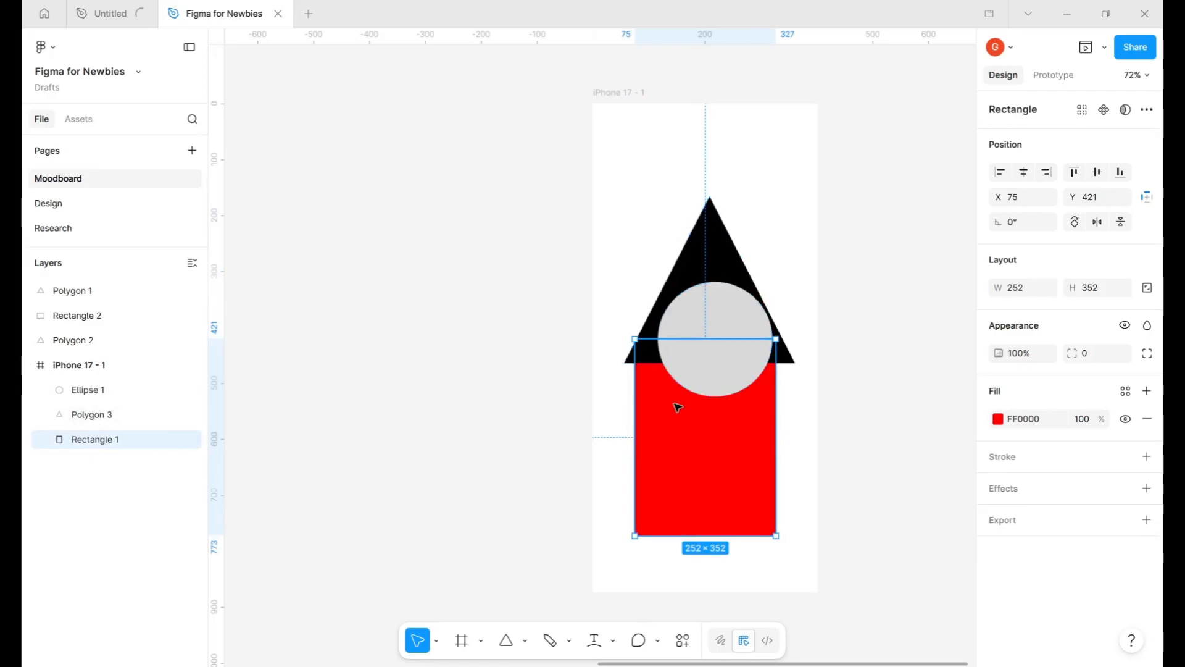
right_click(695, 429)
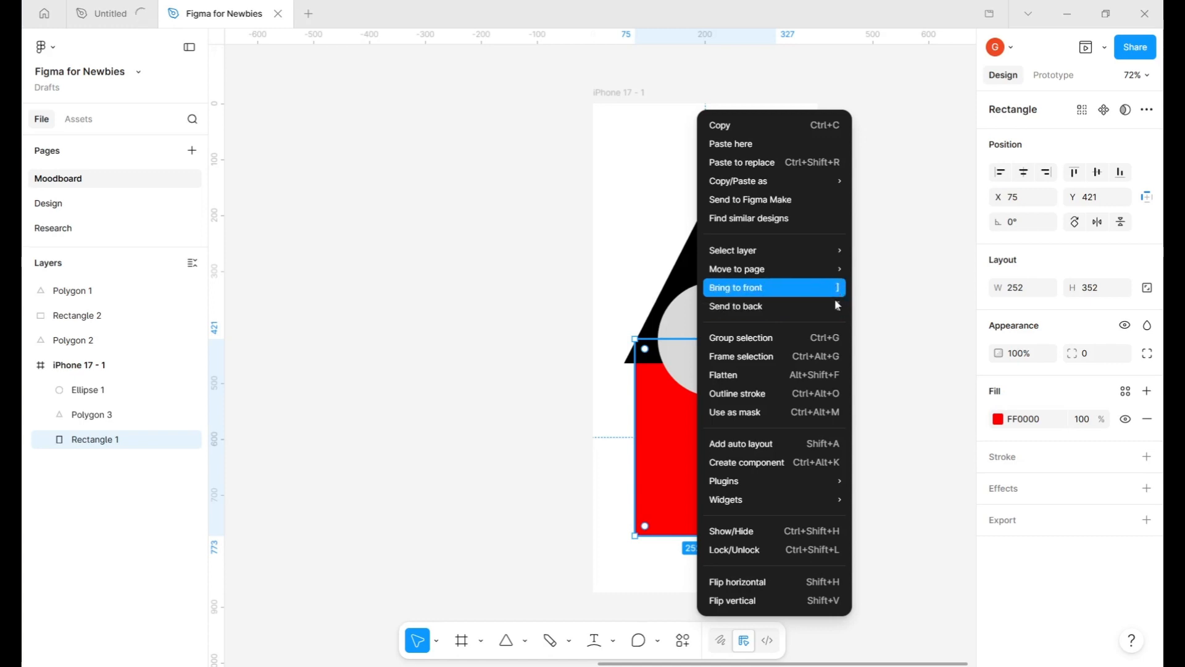
left_click(901, 326)
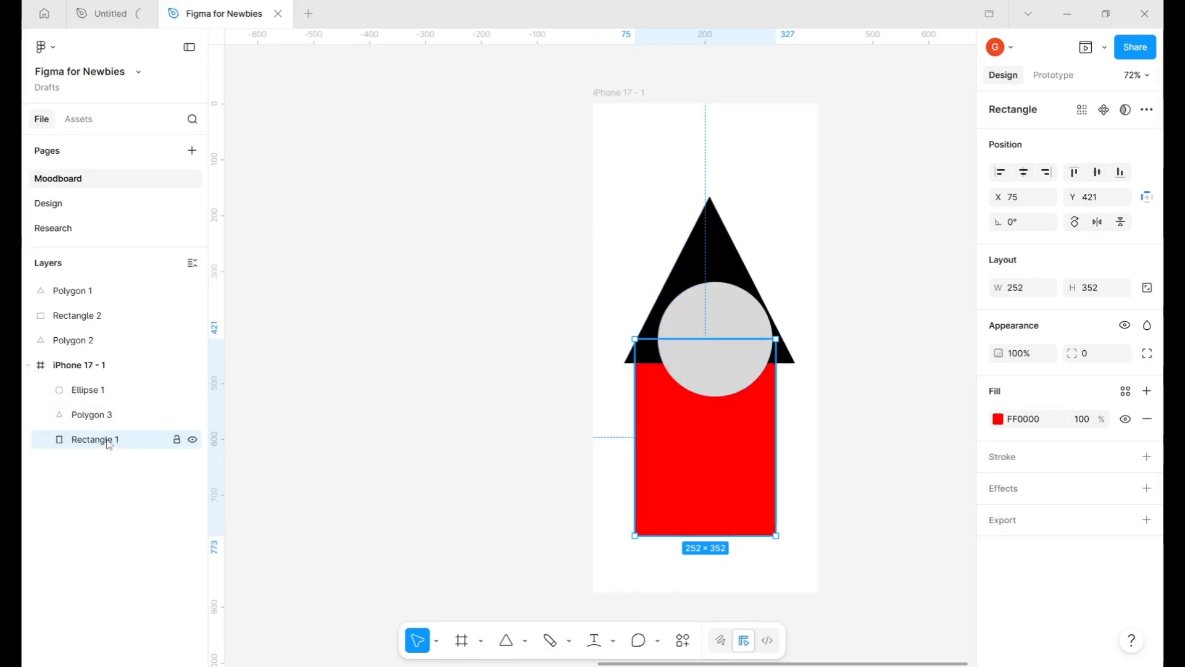
- Reorder the red rectangle's layer between the circle and the triangle, and move the rectangle to about X 83, Y 365
left_click_drag(93, 440, 87, 415)
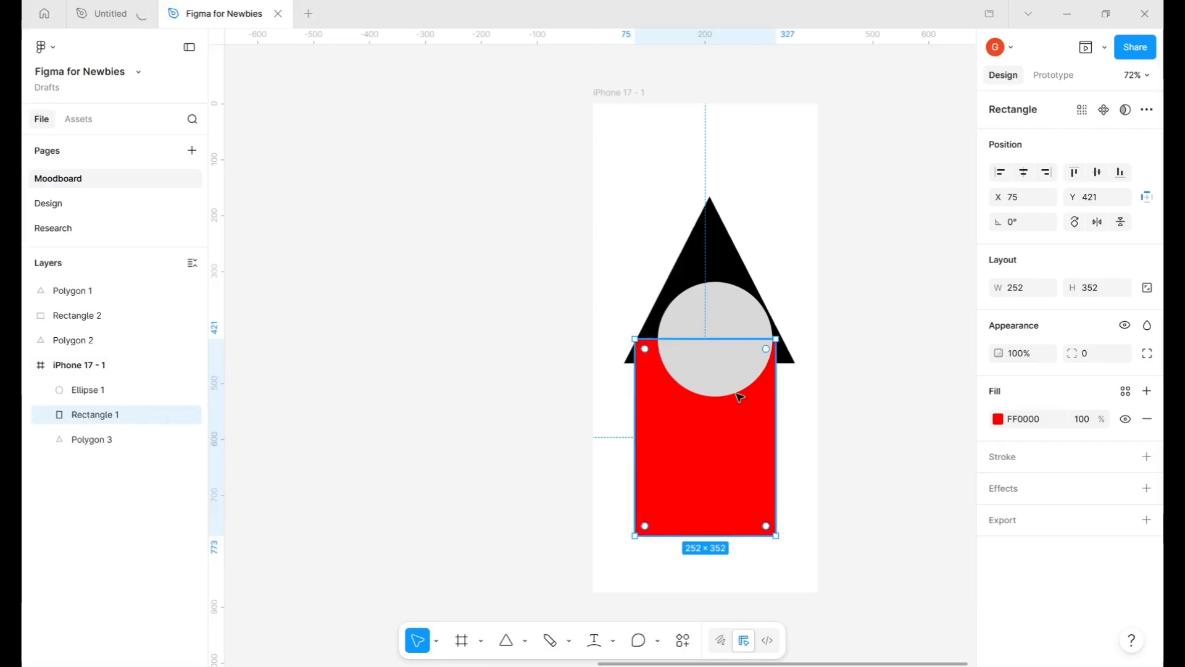
left_click_drag(706, 468, 721, 438)
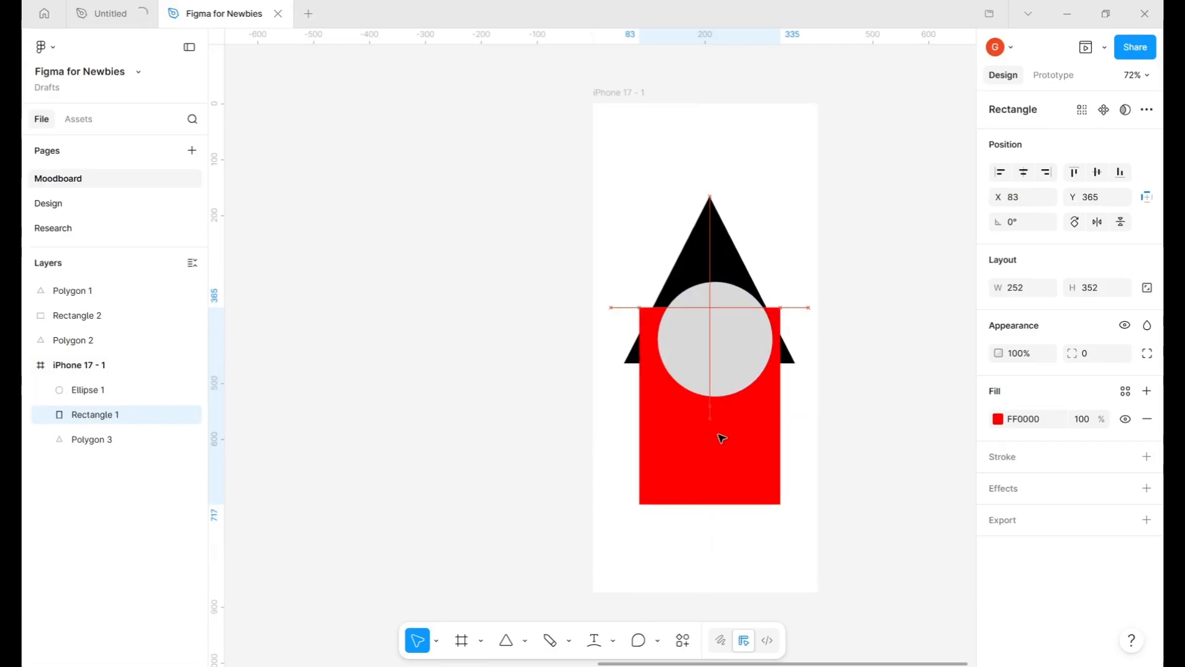
- Move the circle's layer to the bottom of the frame's stack, and shift the black triangle right to uncover part of the circle
left_click(98, 396)
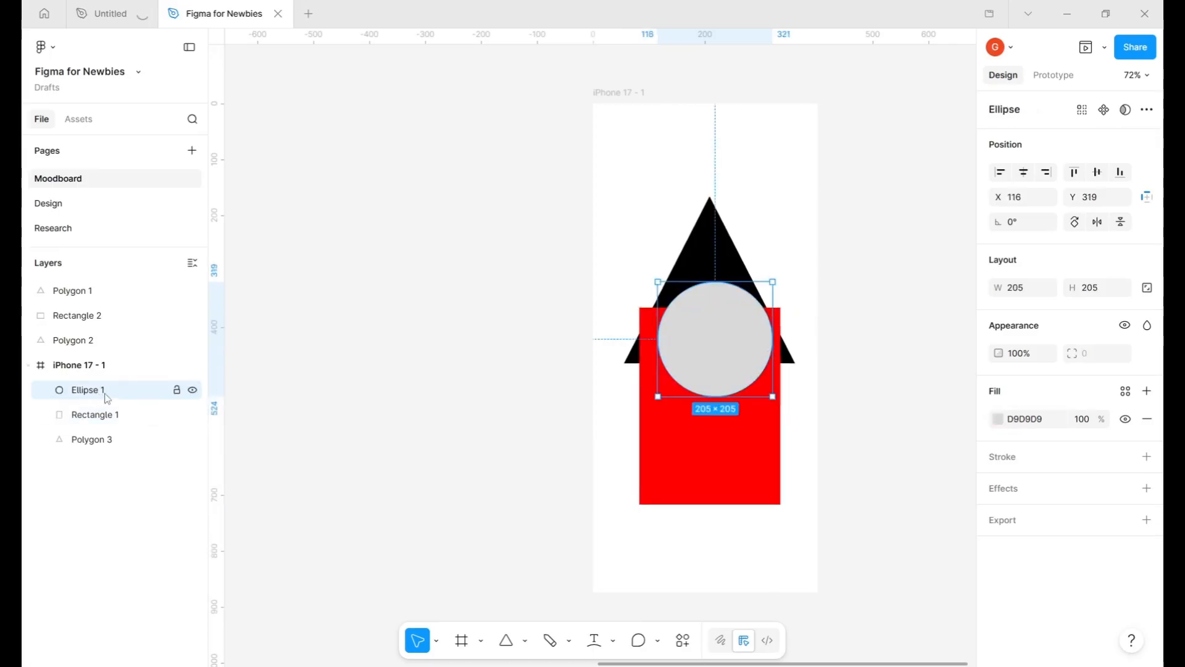
left_click_drag(104, 400, 103, 448)
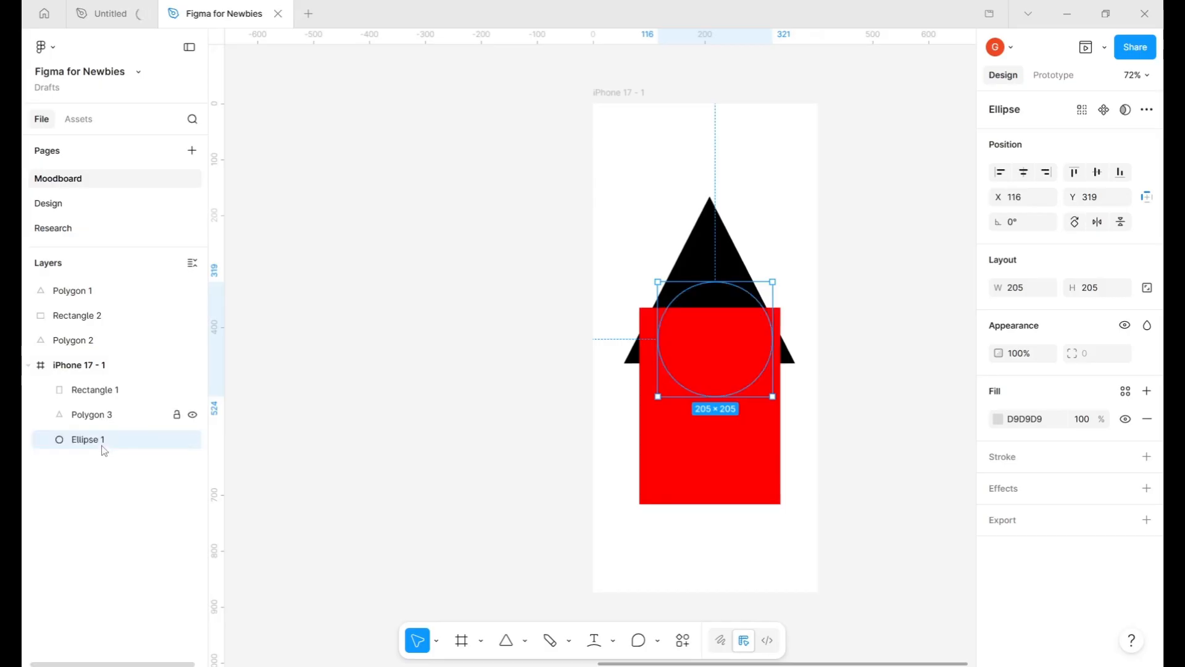
key("Escape")
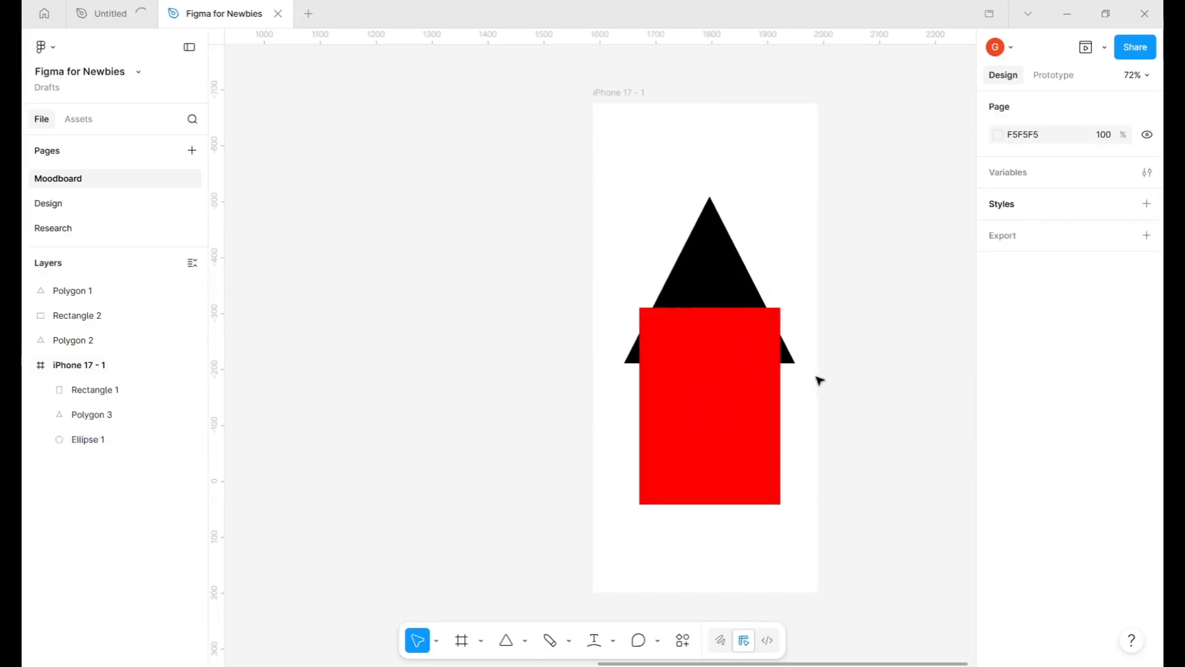
left_click_drag(762, 299, 773, 299)
left_click(905, 357)
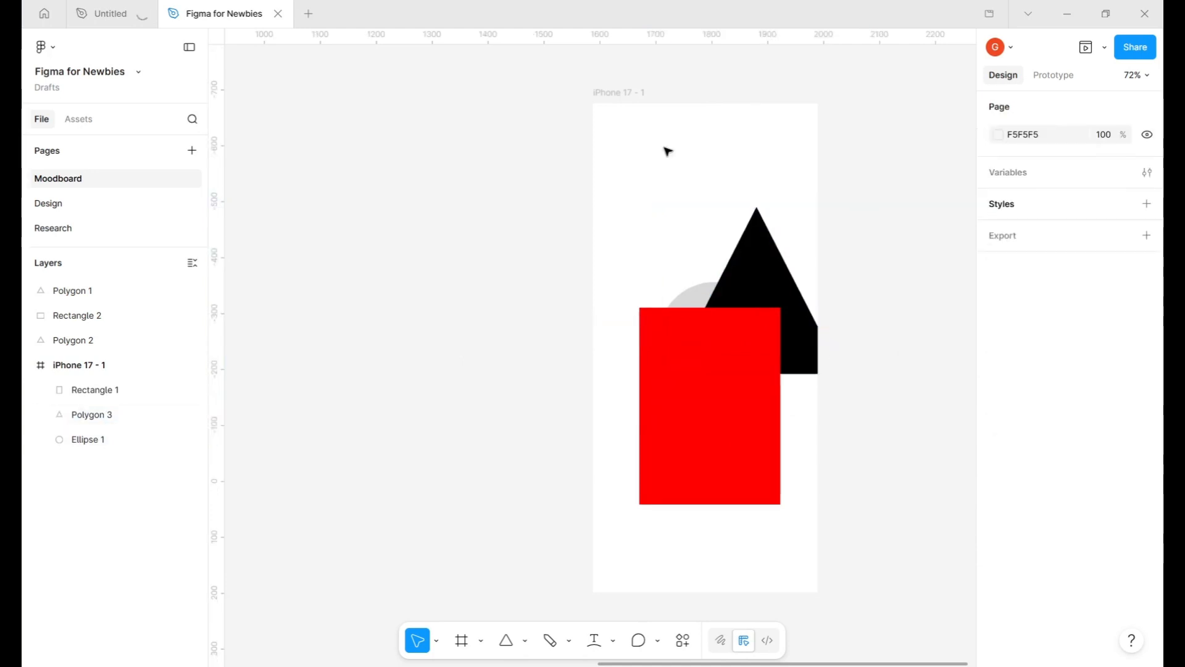
- Move the iPhone 17 frame left to about X 1052, Y -679, and collapse and re-expand its layer contents
left_click_drag(630, 93, 338, 90)
left_click(419, 425)
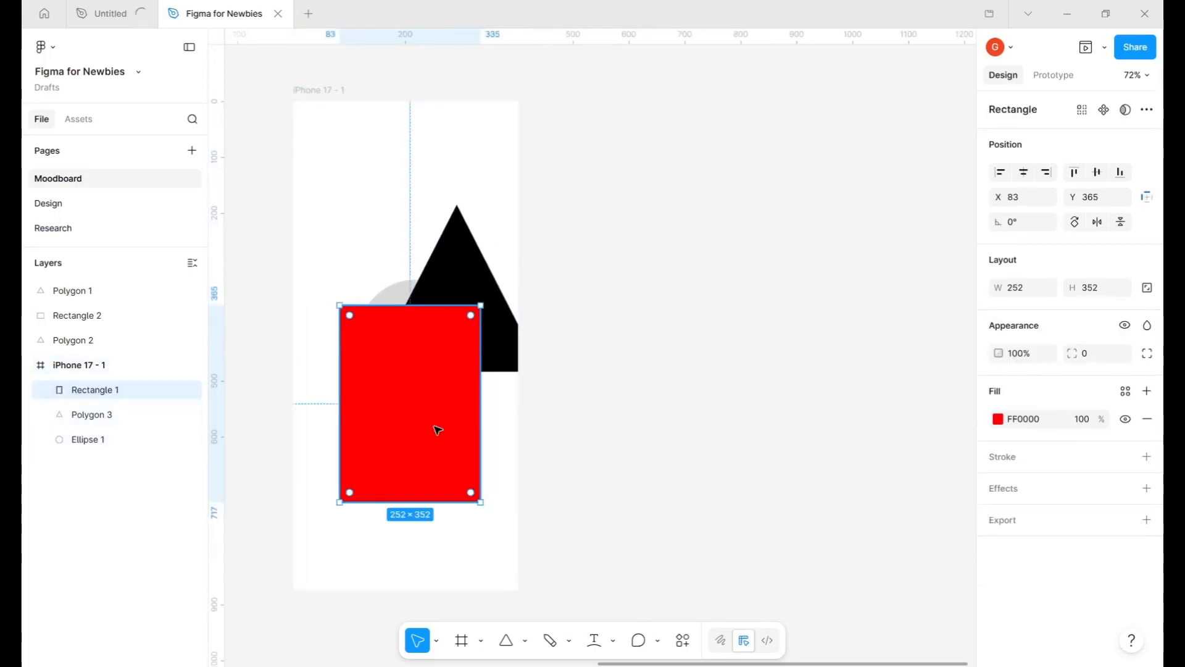
scroll(322, 290, "left", 3)
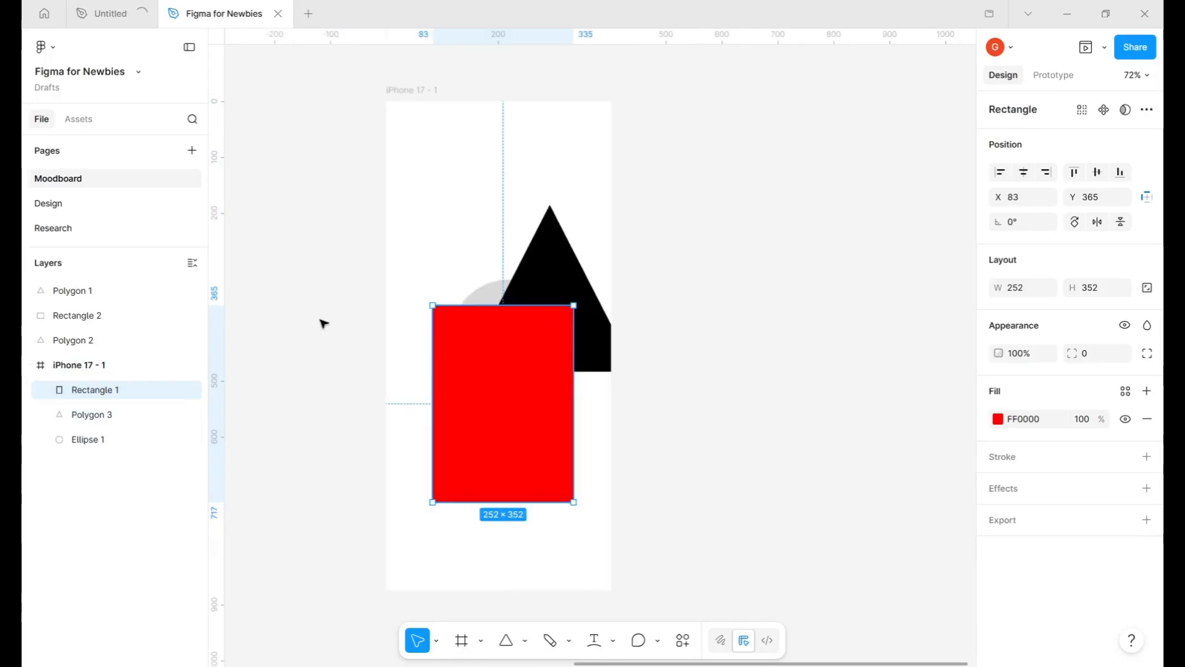
scroll(364, 344, "down", 2)
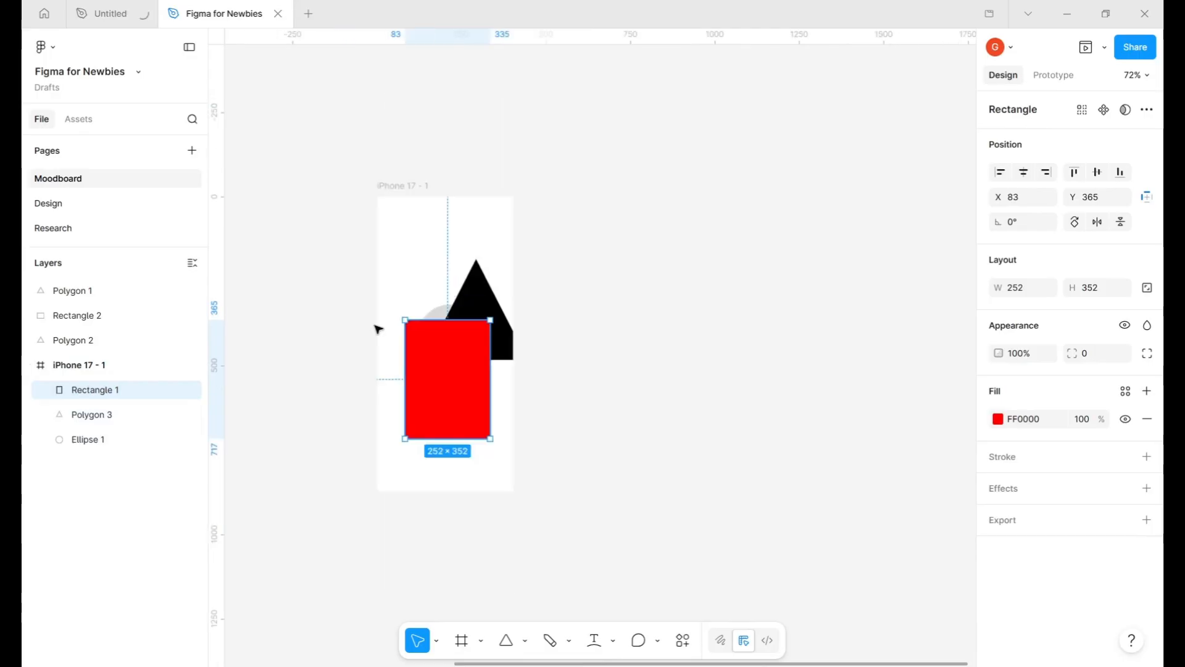
left_click(28, 365)
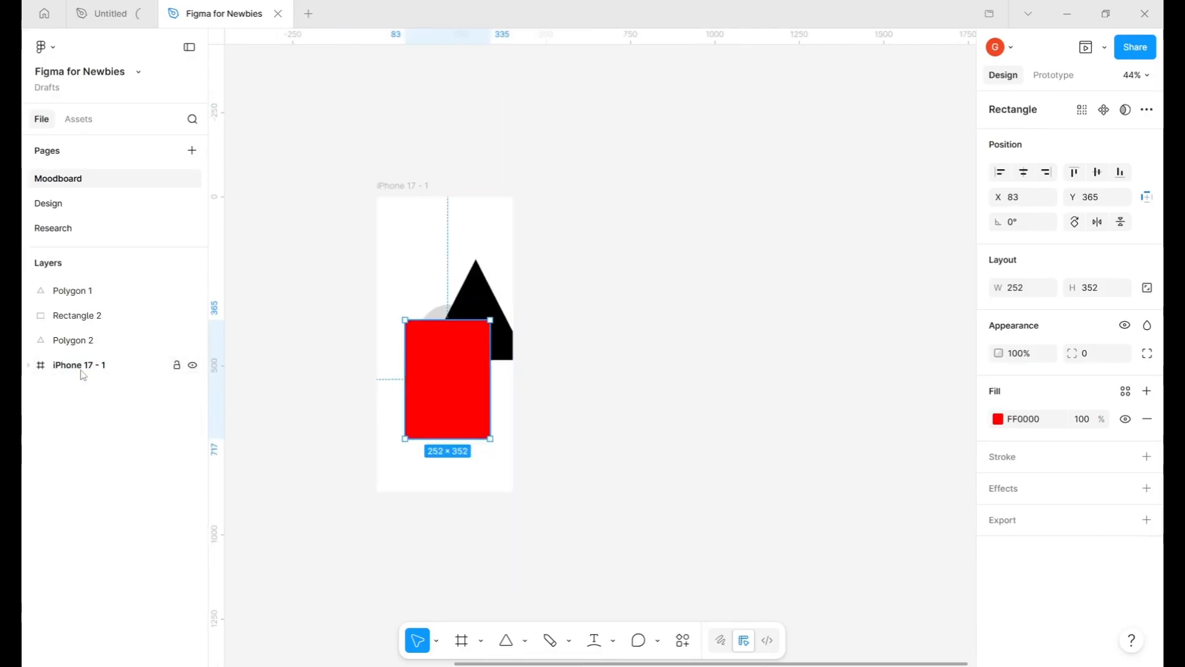
left_click(28, 366)
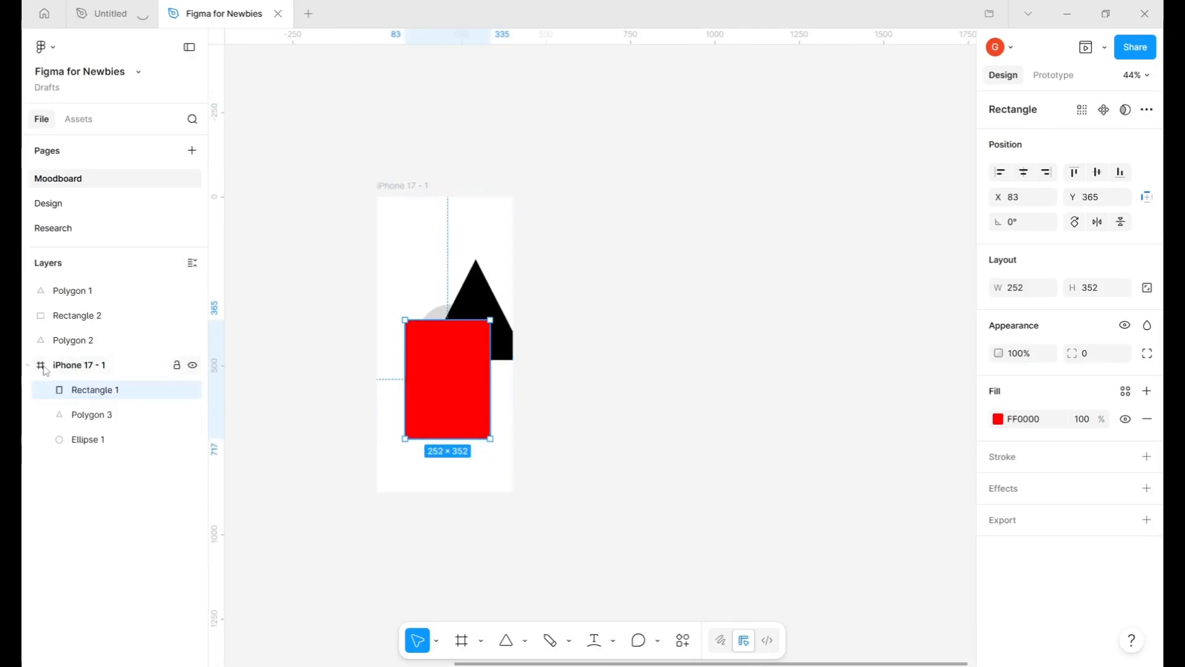
- Duplicate the iPhone 17 frame twice to make a row of three frames
left_click(422, 185)
key("ctrl+d")
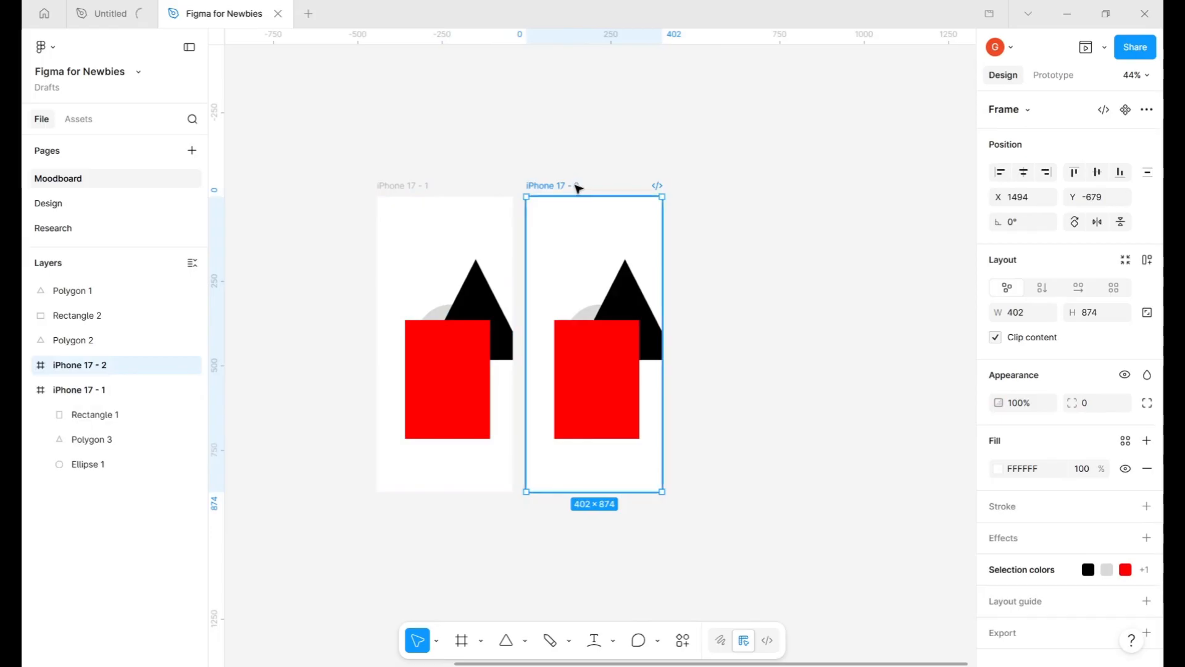
key("ctrl+d")
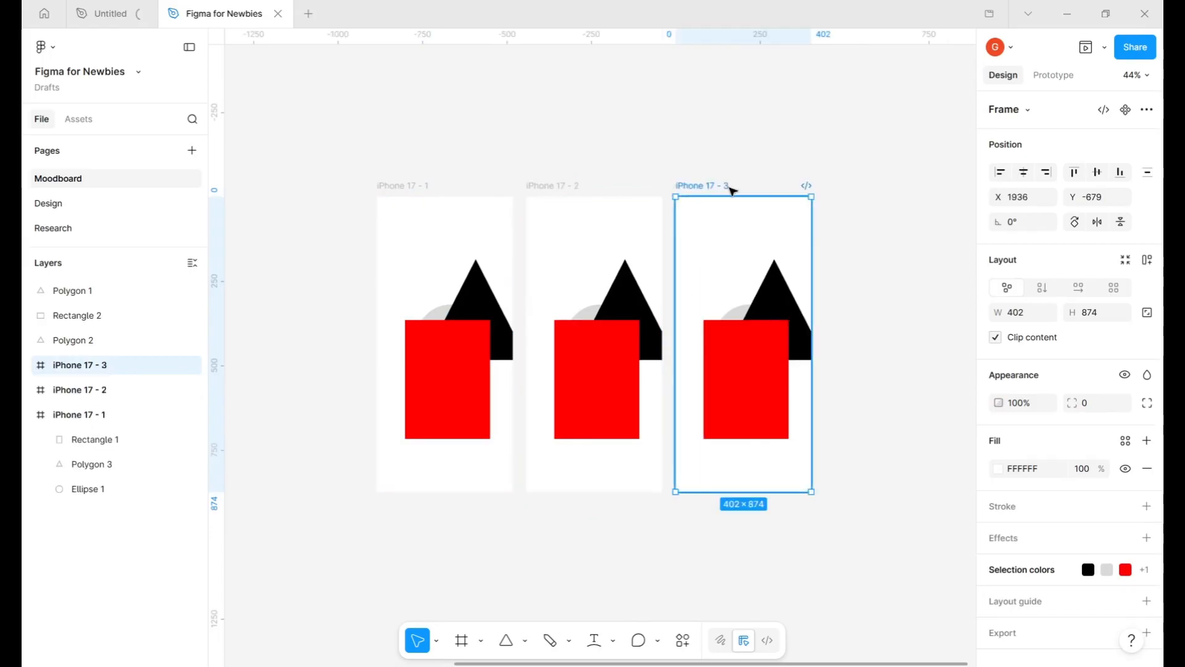
- Rename the first iPhone 17 frame as Home
left_click(404, 184)
double_click(402, 185)
type("HOme")
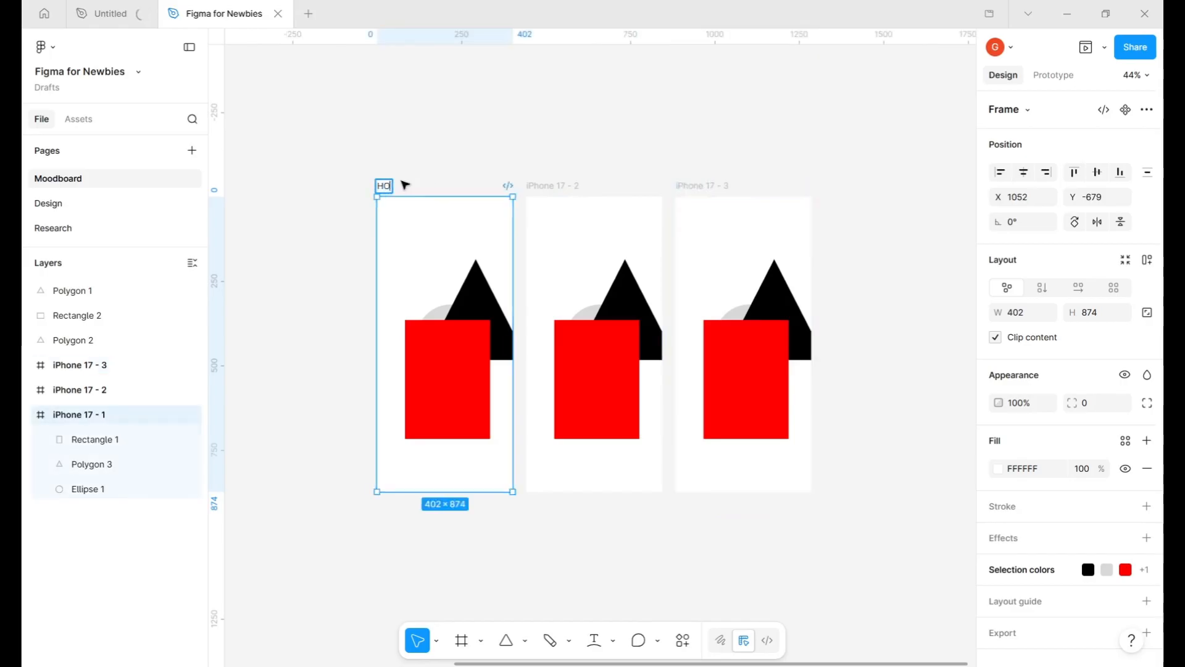
key("BackSpace")
key("BackSpace")
key("BackSpace")
type("ome")
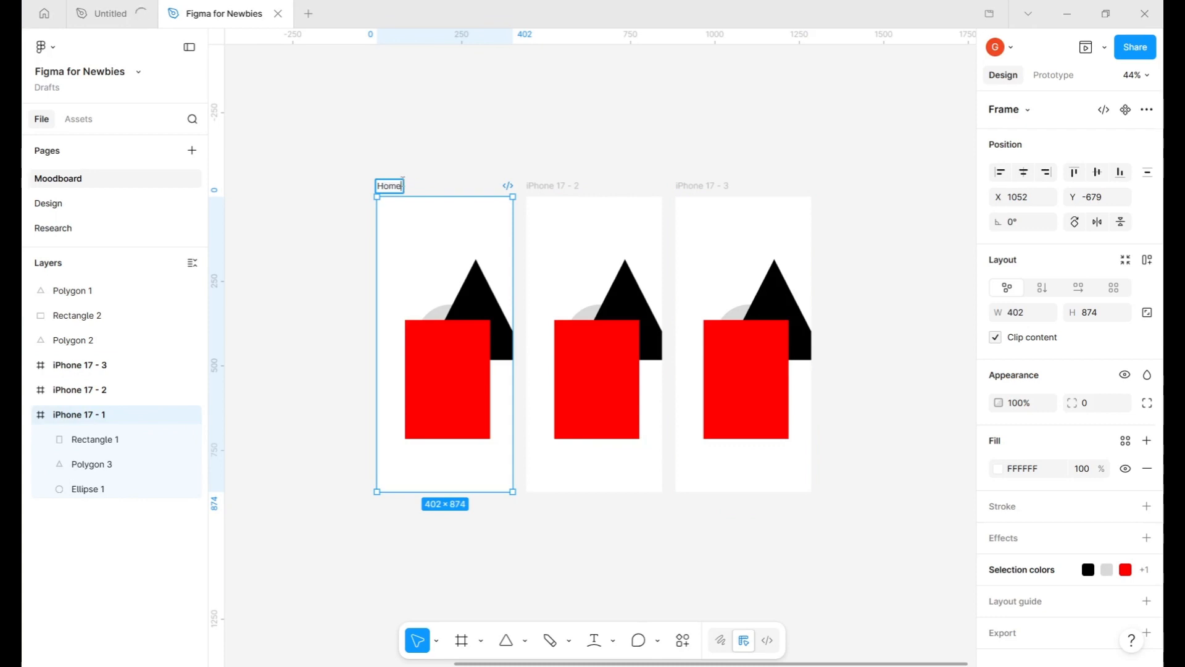
- Rename the second iPhone 17 frame as About
left_click(572, 187)
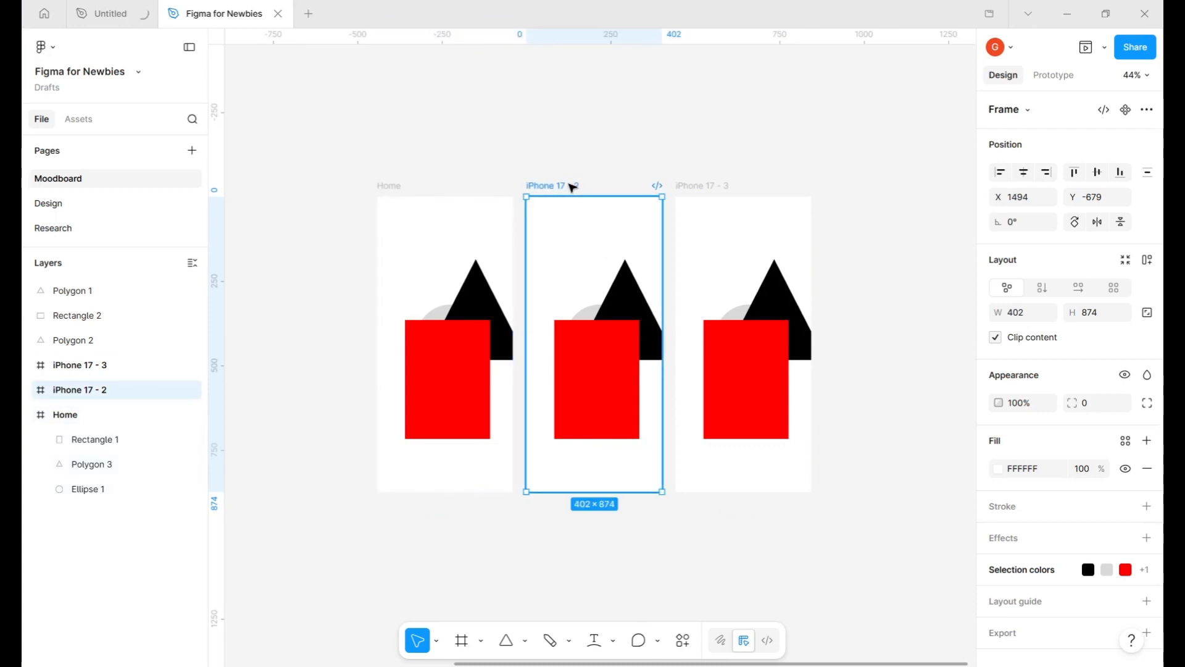
double_click(85, 391)
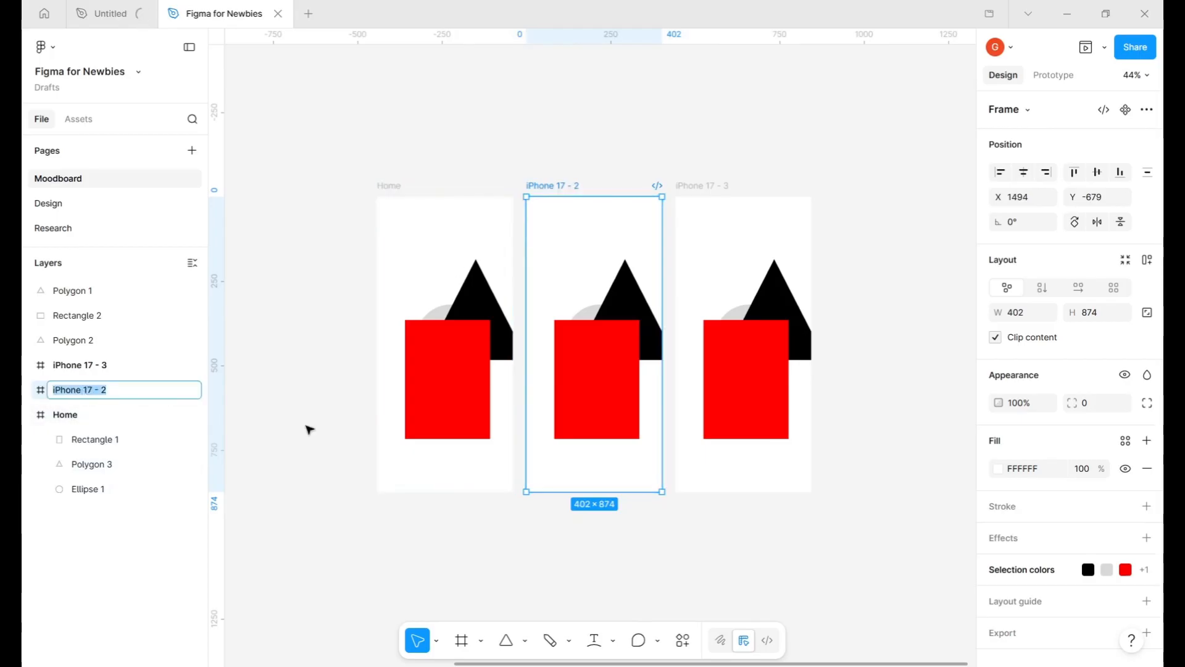
type("About")
key("Return")
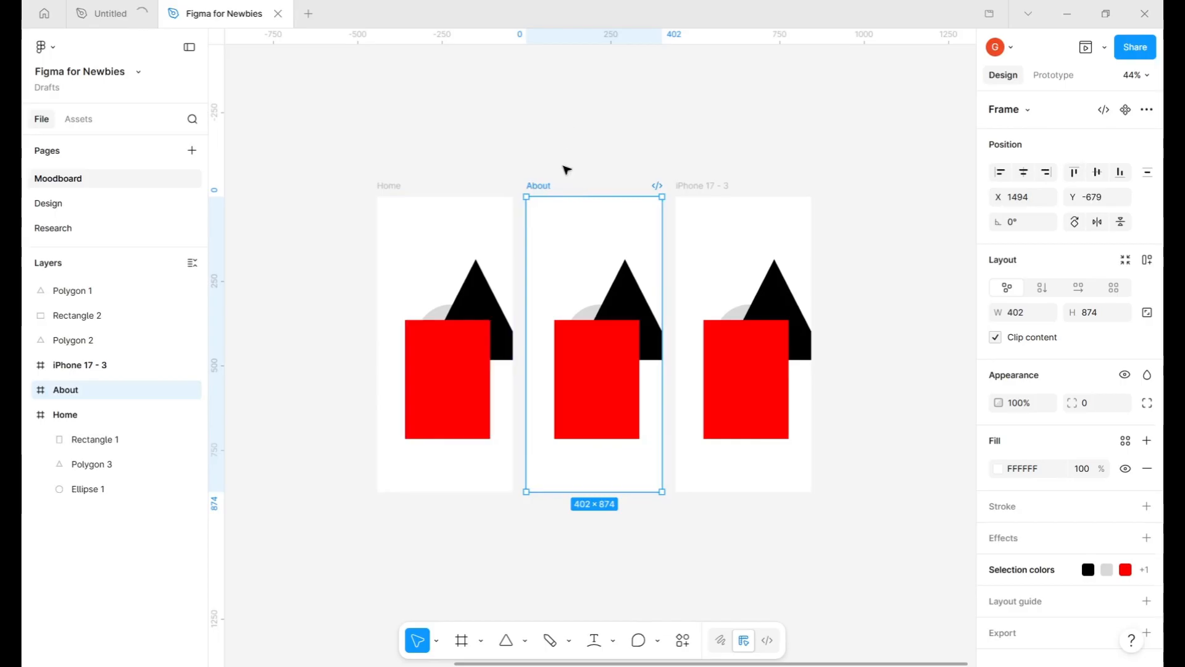
- Rename the third frame, iPhone 17 - 3, as Contact
left_click(86, 365)
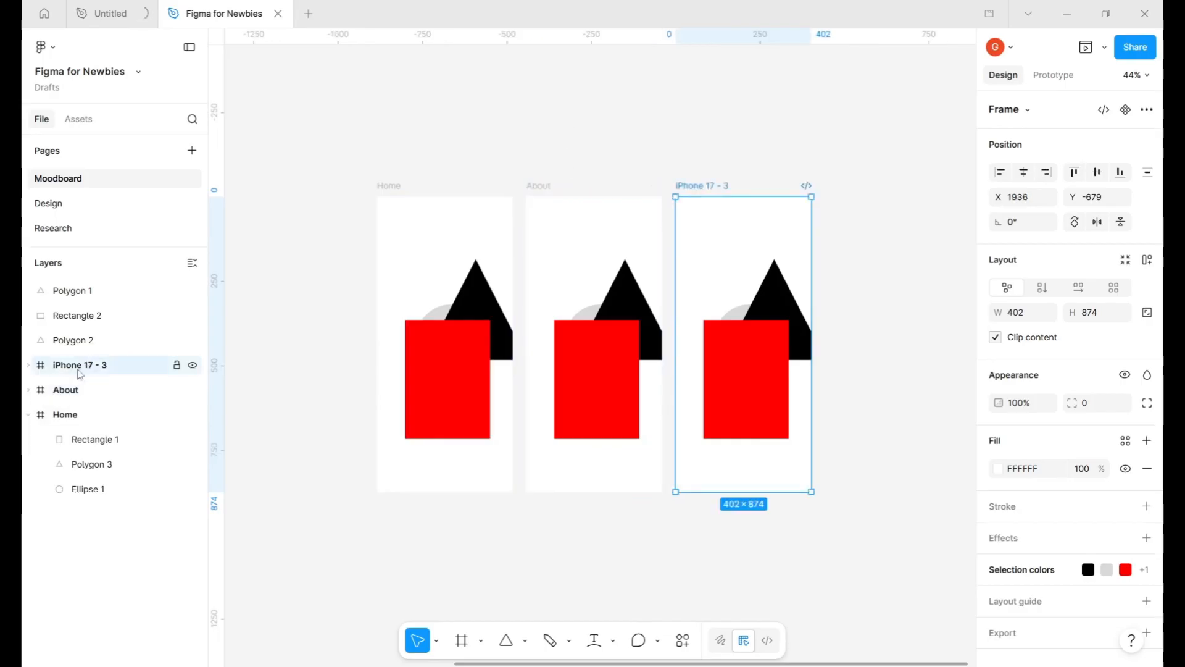
double_click(80, 374)
type("Conta")
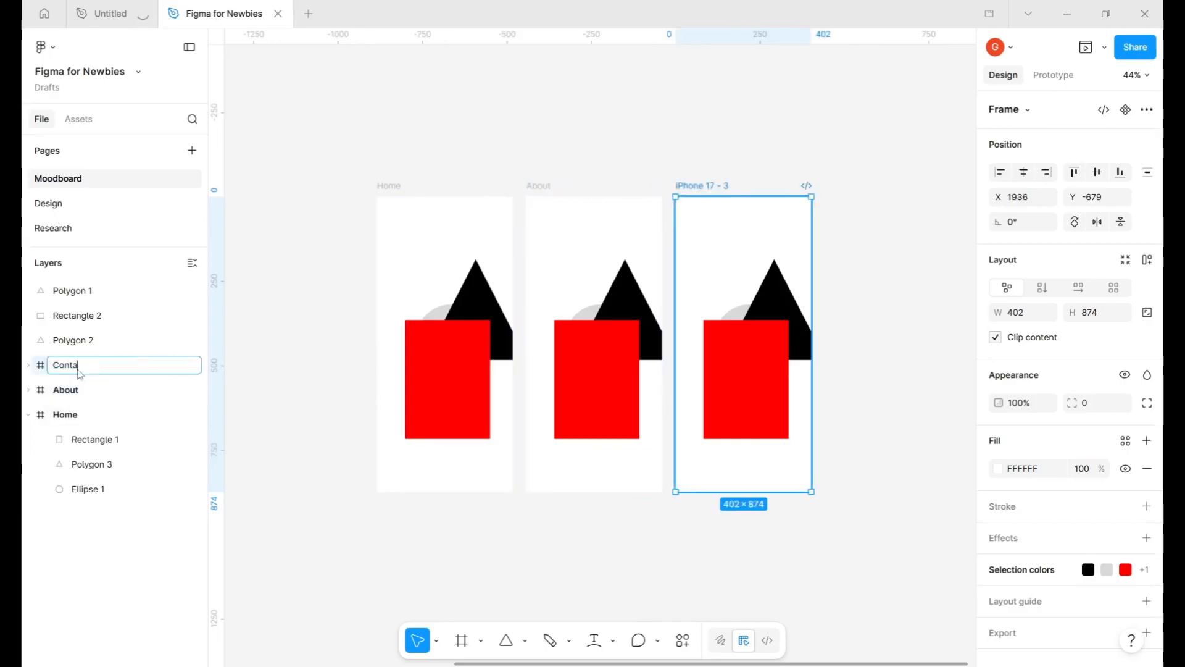
type("ct")
key("Return")
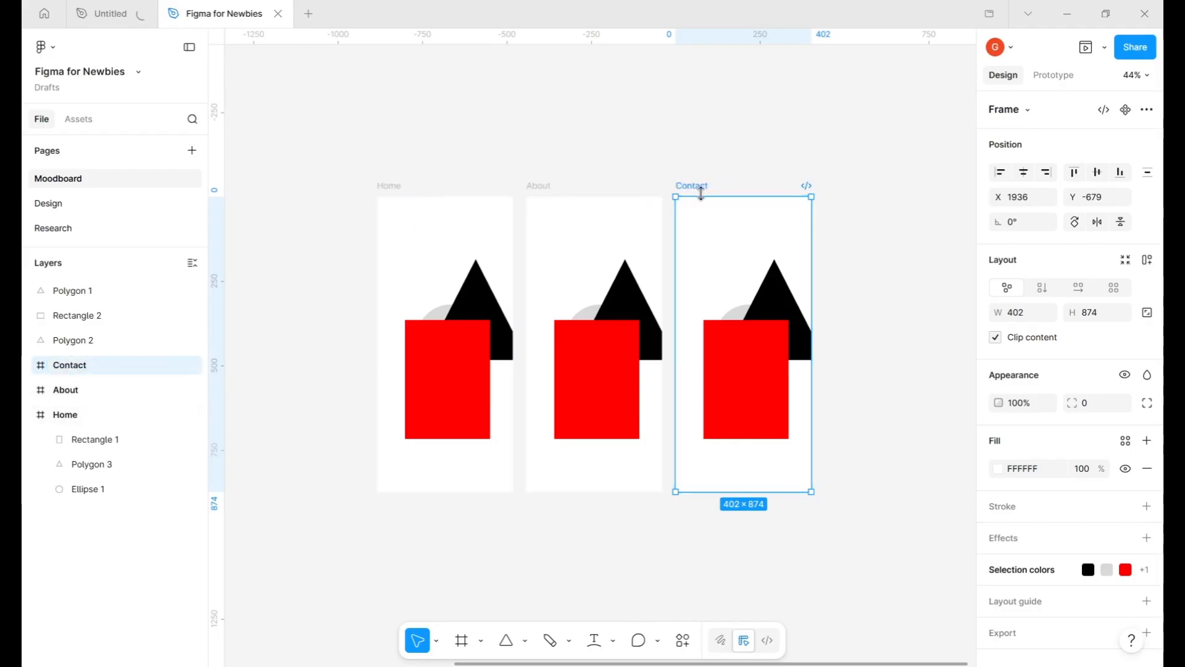
- Collapse the Home layers, expand the Contact frame, and rename its red rectangle layer as Front
left_click(29, 415)
left_click(28, 366)
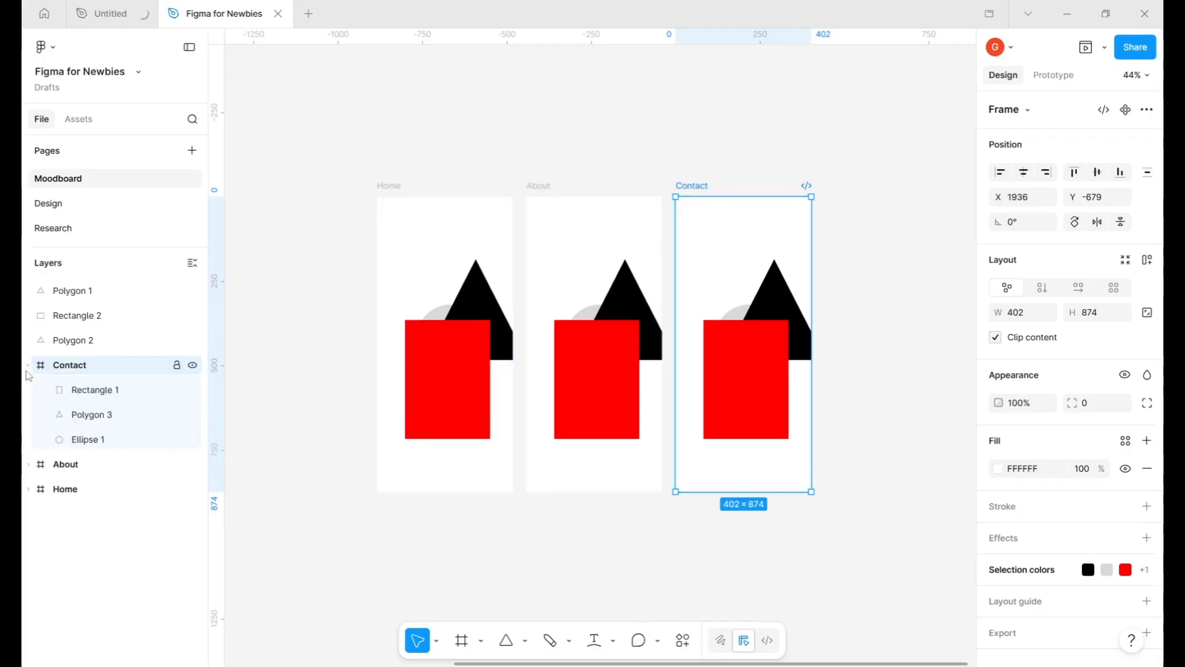
double_click(96, 390)
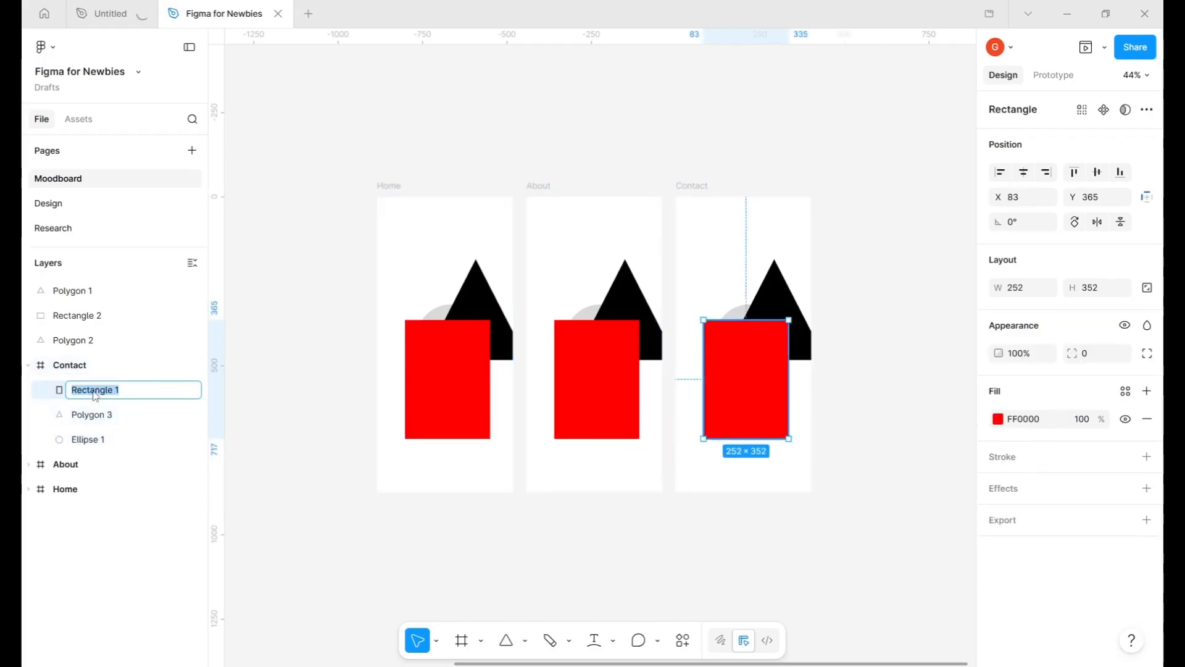
type("Front")
key("Return")
- Rename the black triangle layer in the Contact frame as Middle
left_click(199, 422)
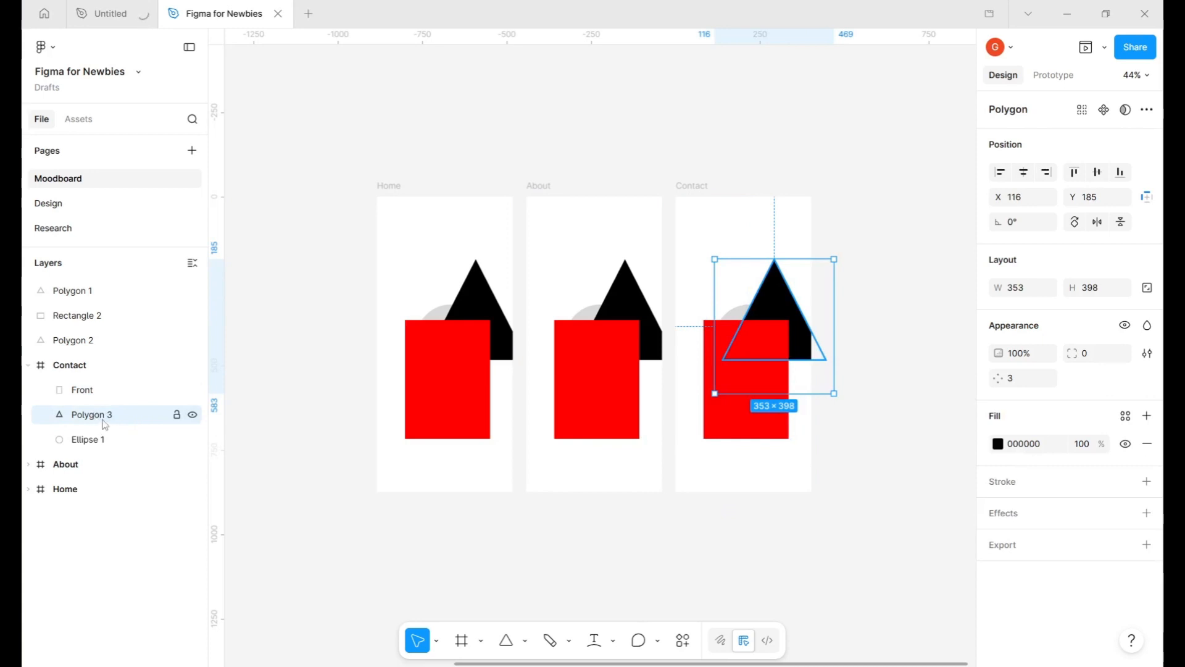
double_click(98, 418)
left_click_drag(122, 421, 122, 422)
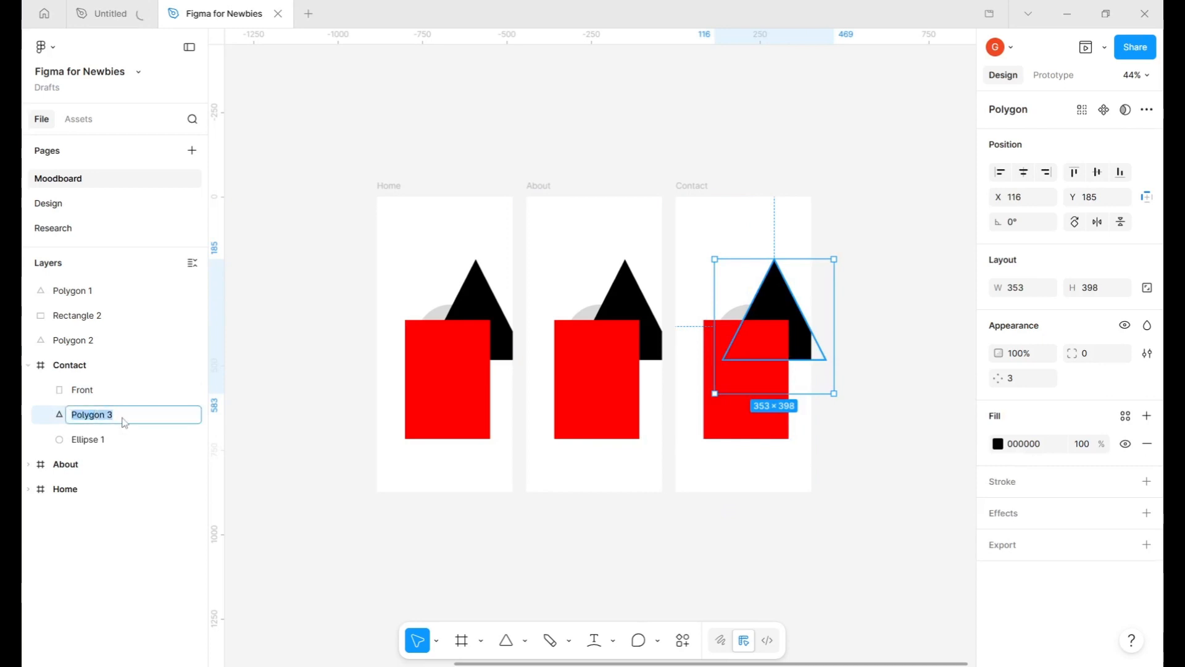
type("Middle")
key("Return")
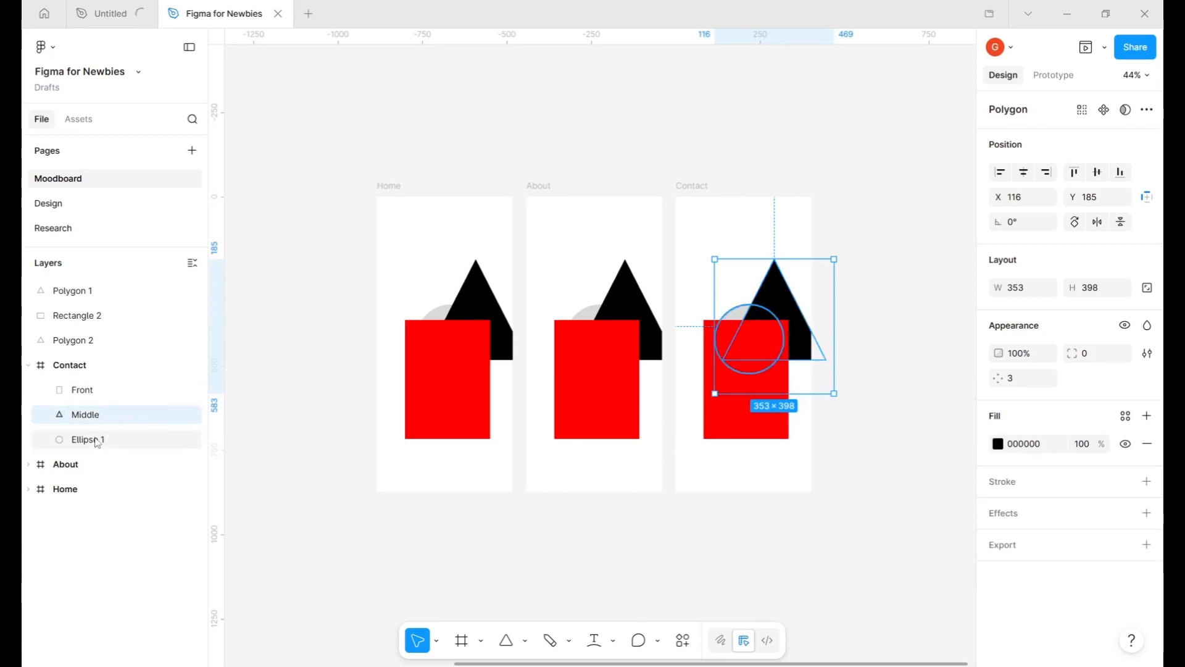
- Rename the Contact frame's ellipse layer as Last and collapse the frame's layer contents
double_click(94, 440)
type("Last")
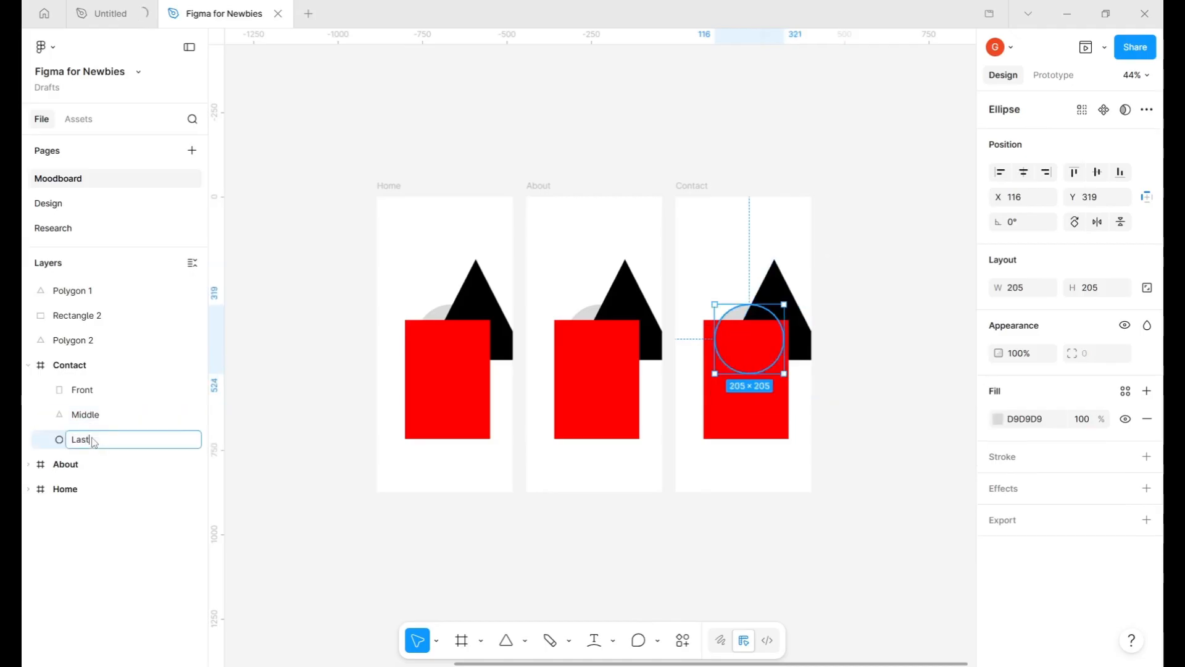
key("Return")
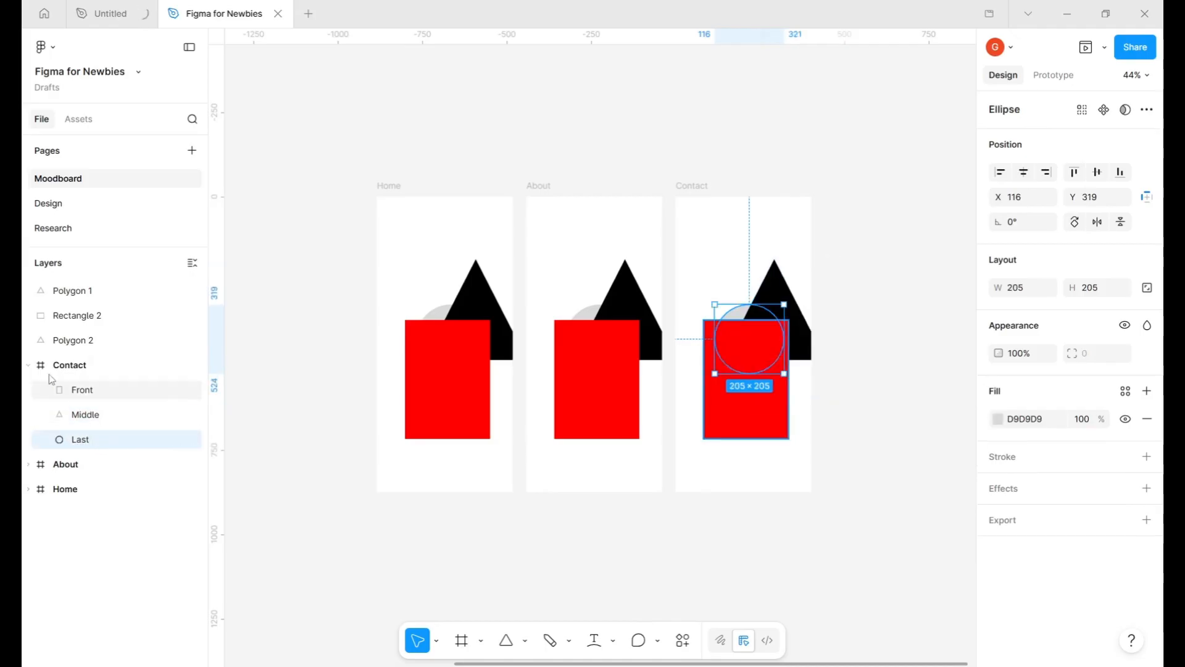
left_click(31, 366)
left_click(31, 365)
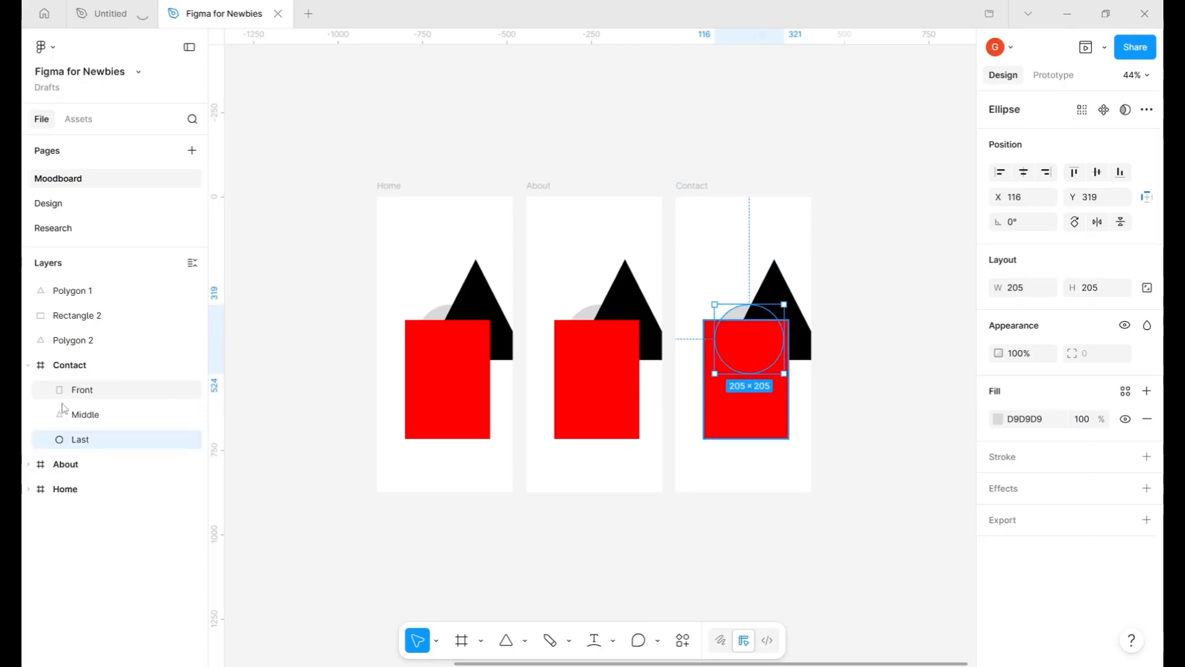
left_click(29, 365)
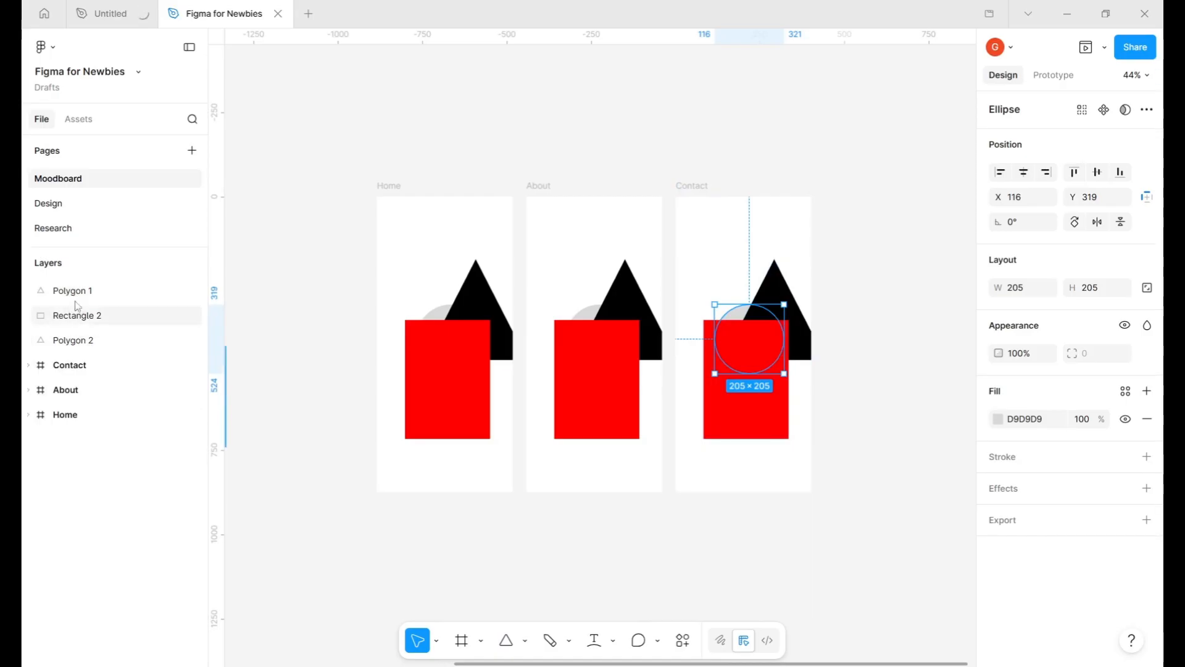
- Draw a frame about 1230 × 690 around the two loose grey triangles and the white rectangle
scroll(366, 355, "left", 3)
scroll(366, 355, "left", 6)
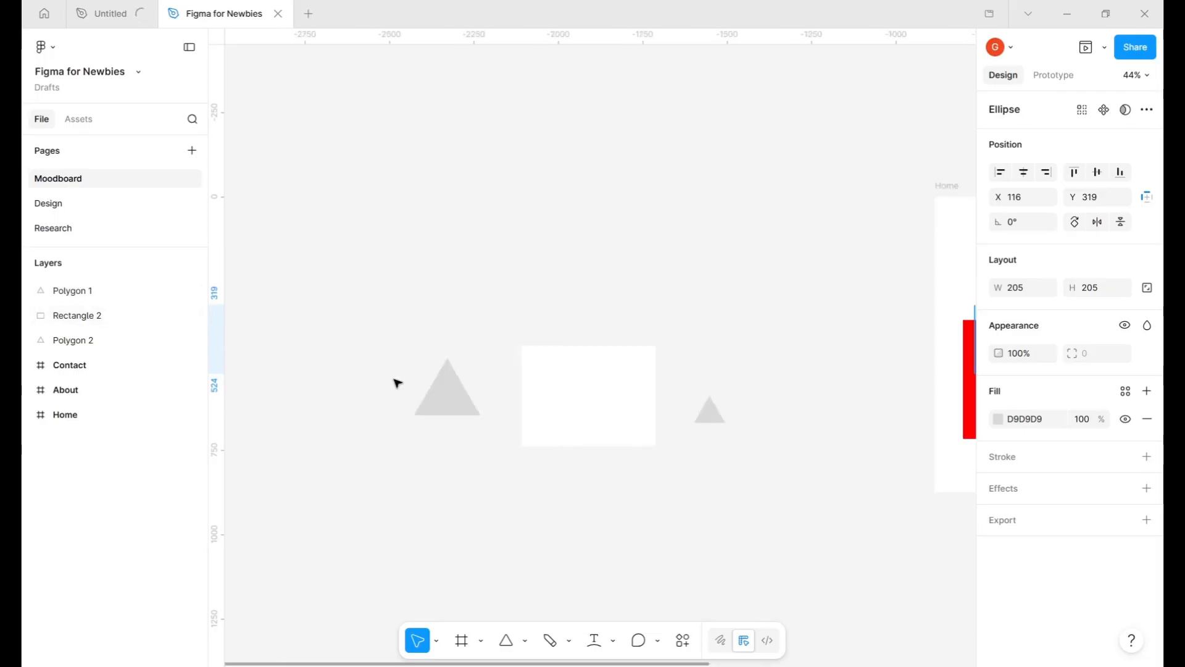
scroll(397, 383, "right", 2)
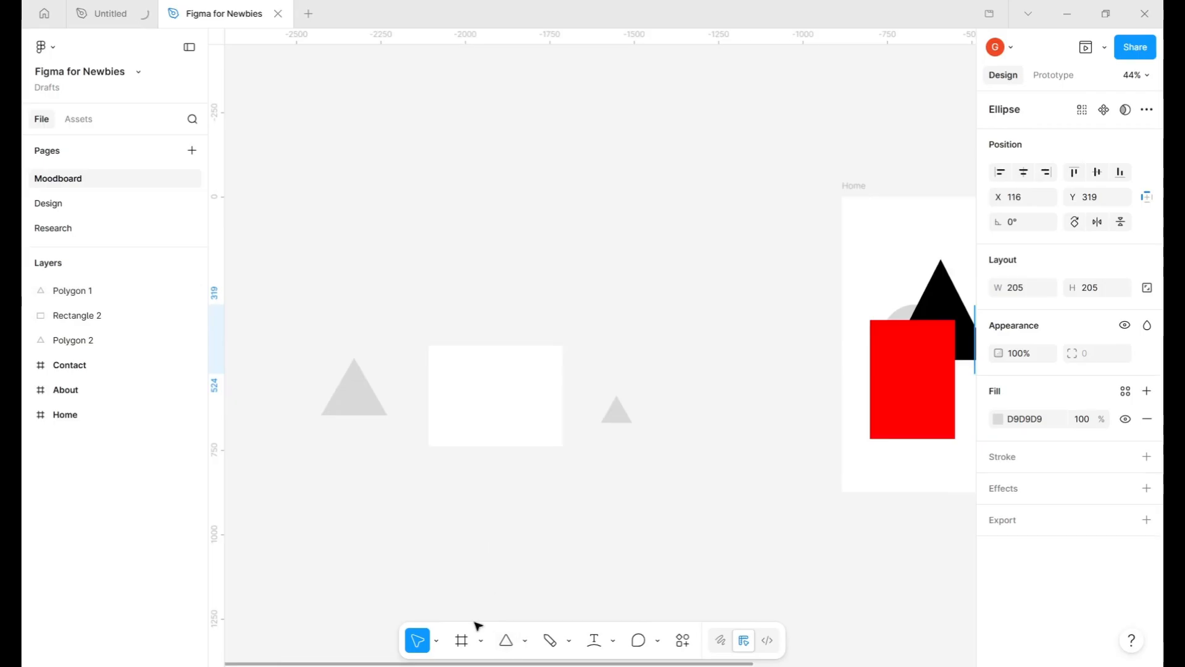
left_click(461, 642)
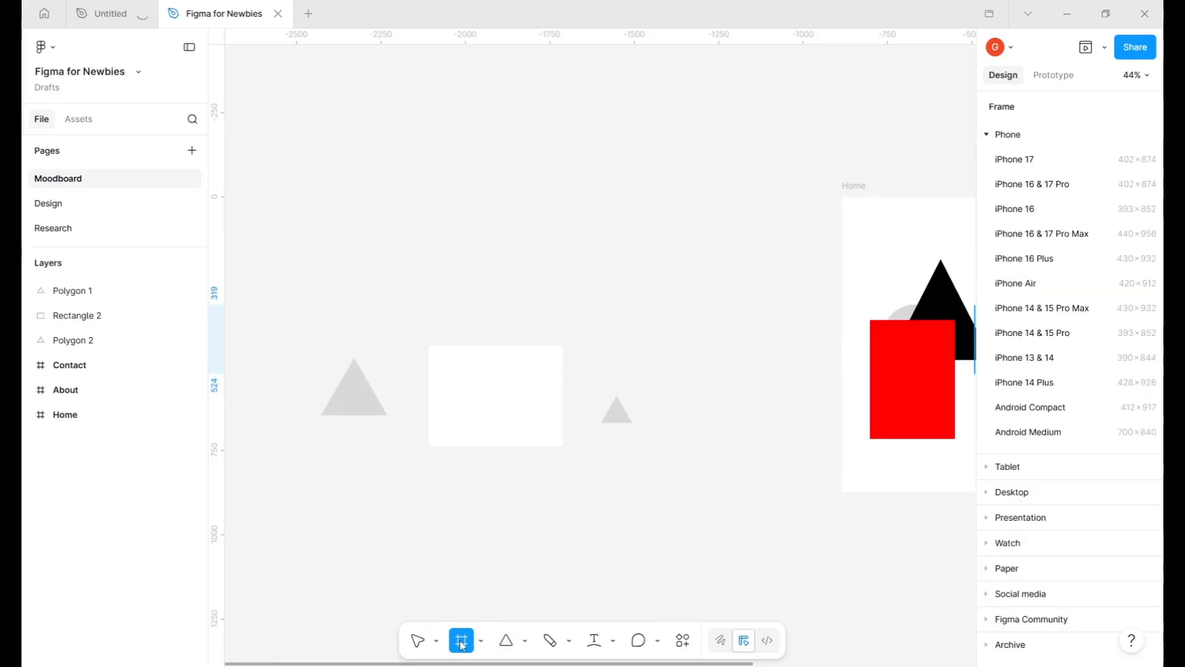
left_click_drag(264, 252, 679, 484)
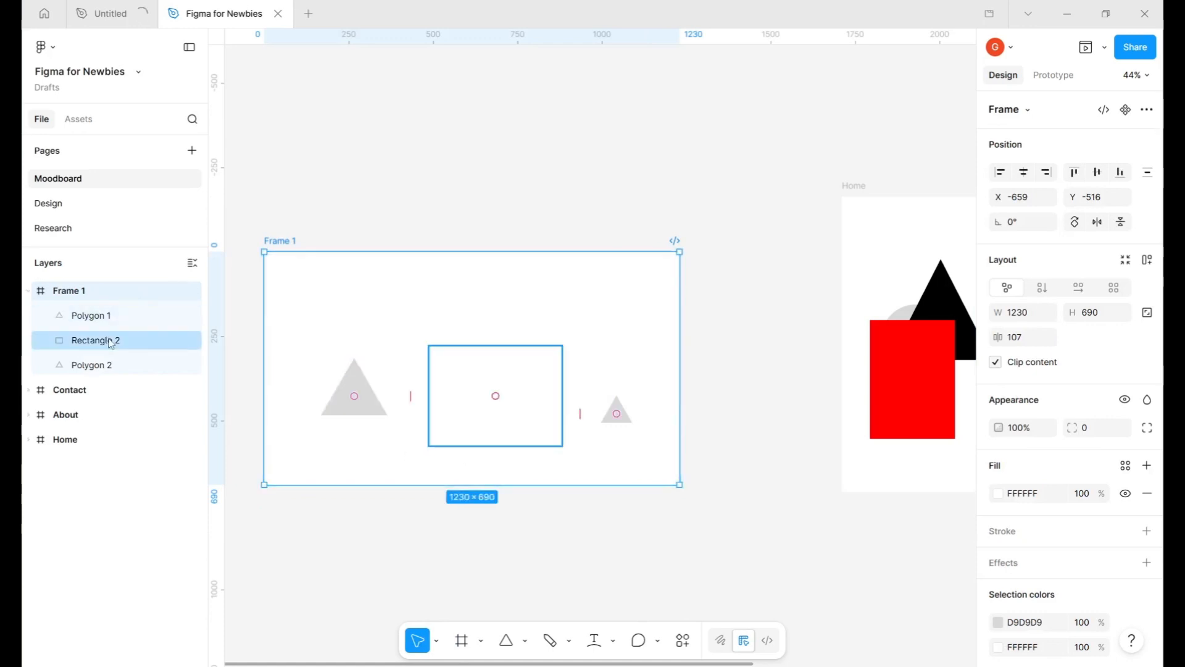
- Move the new frame to about X -439, Y -702 and collapse its layer contents
left_click_drag(288, 242, 362, 179)
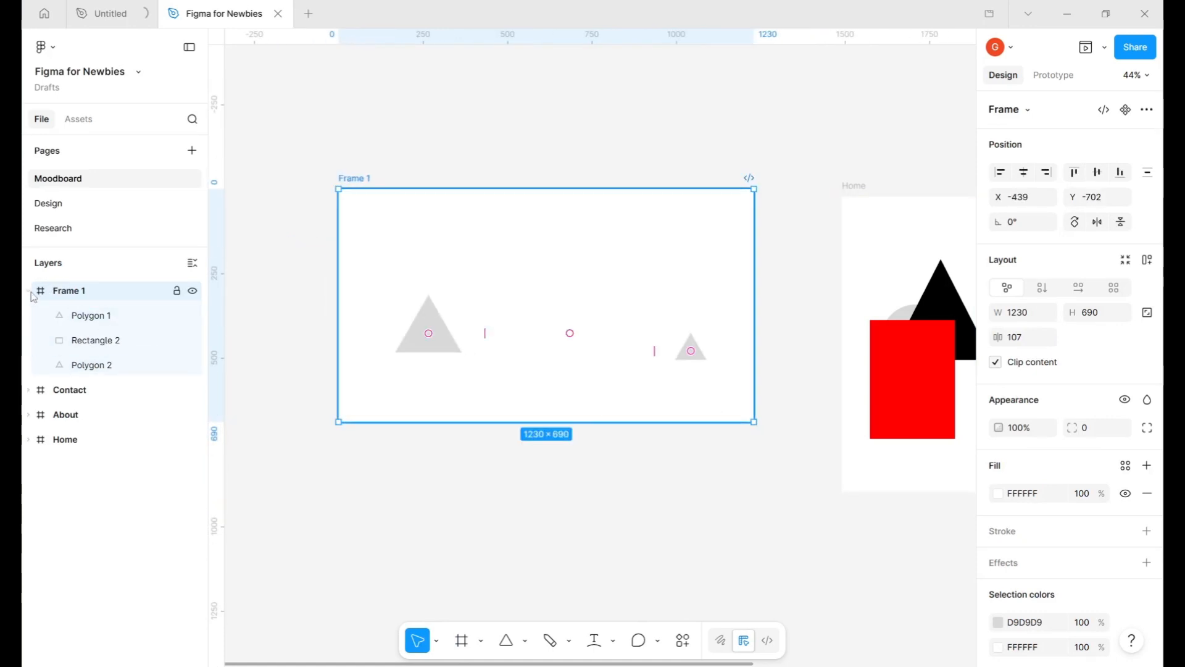
left_click(31, 291)
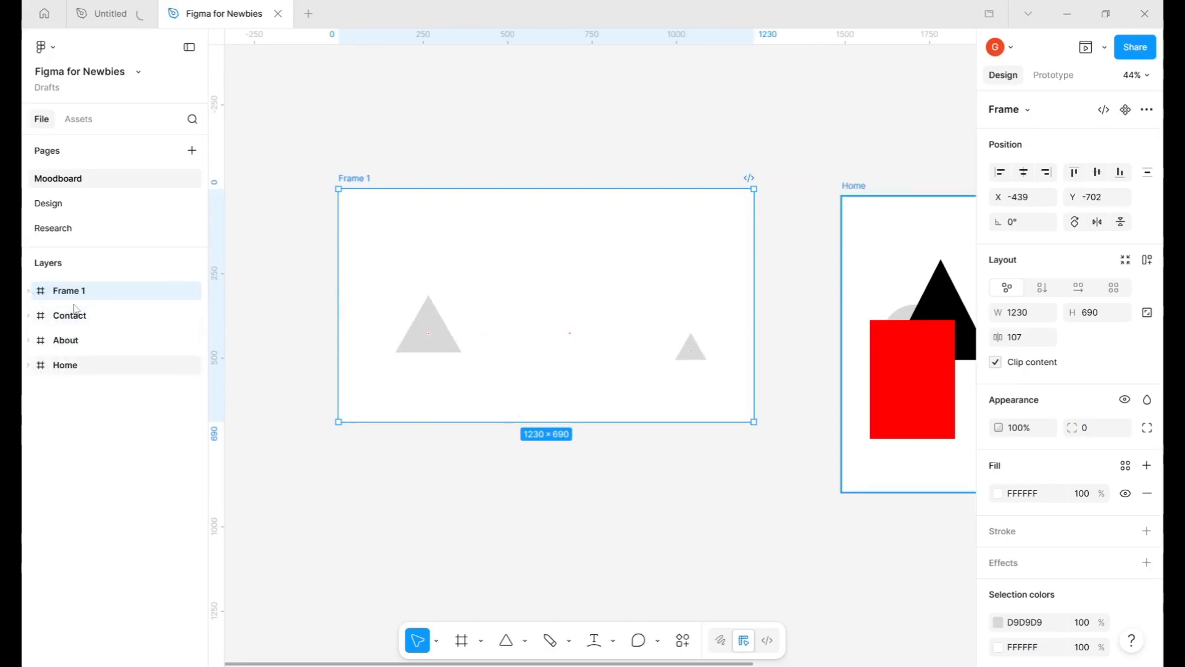
left_click(28, 290)
left_click(29, 291)
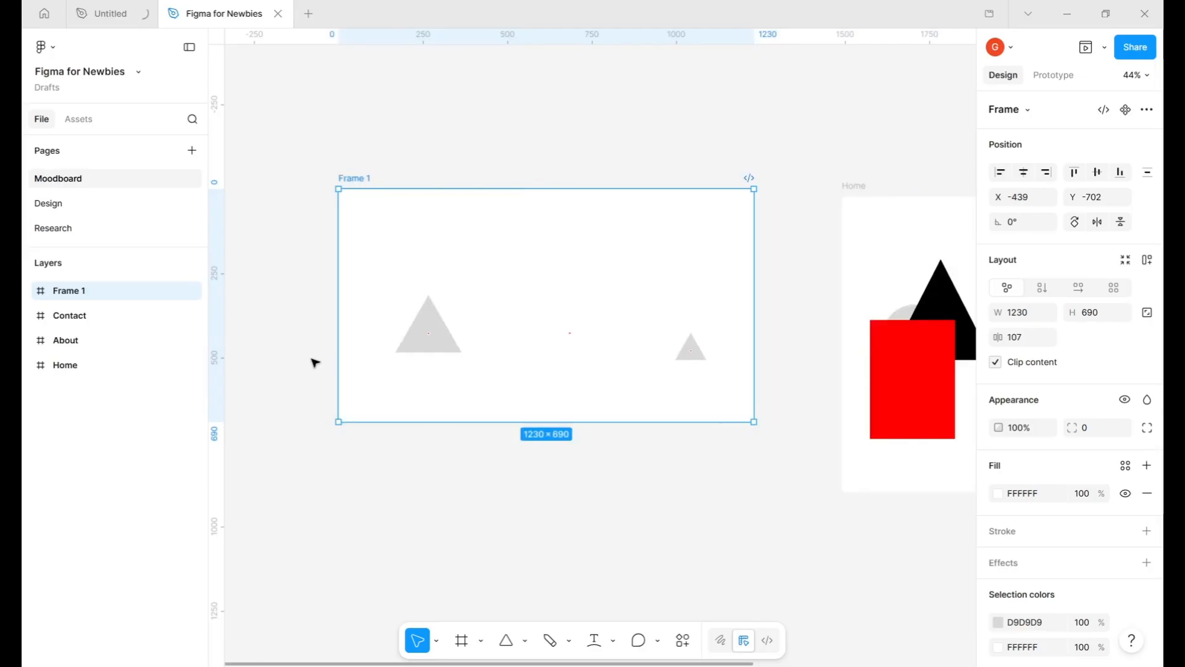
- Change the fill of Rectangle 2 inside the new frame to red, FF0000
key("ctrl+v")
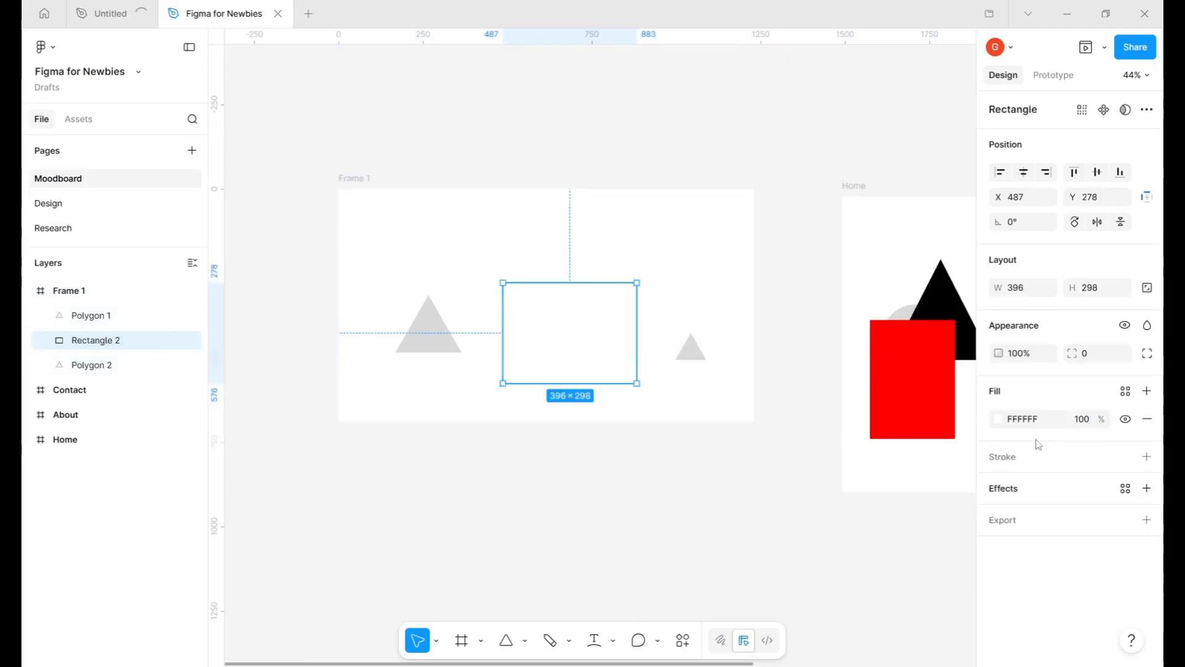
key("ctrl+z")
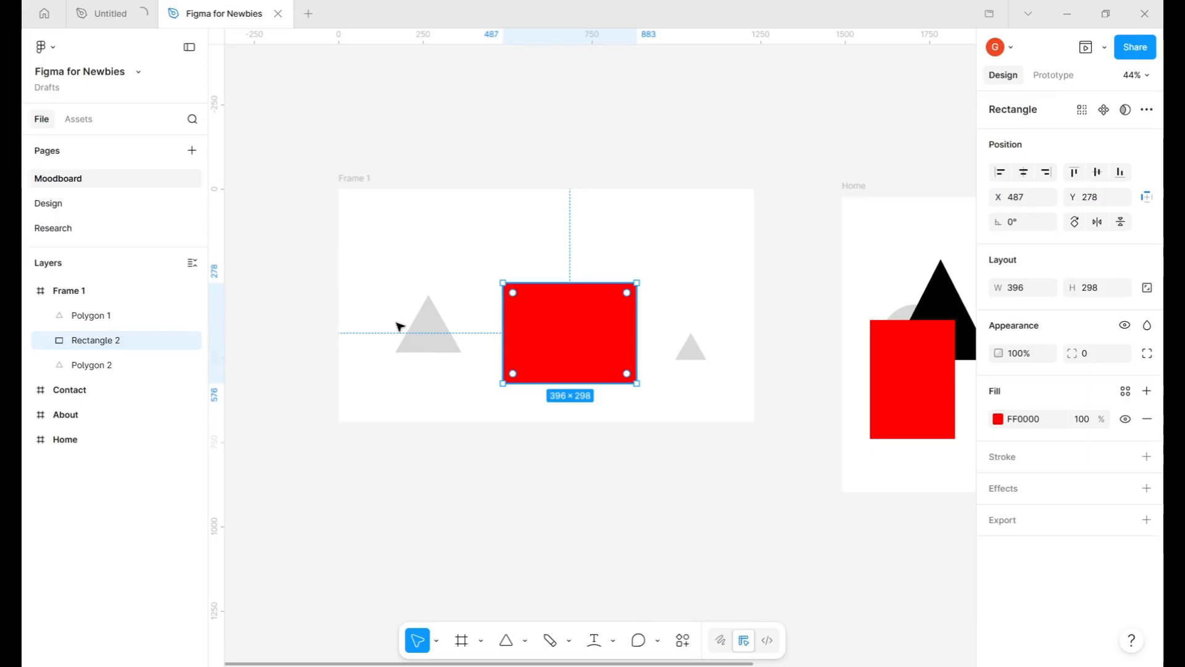
- Rename the frame around the two grey triangles and red rectangle as Container
left_click(352, 178)
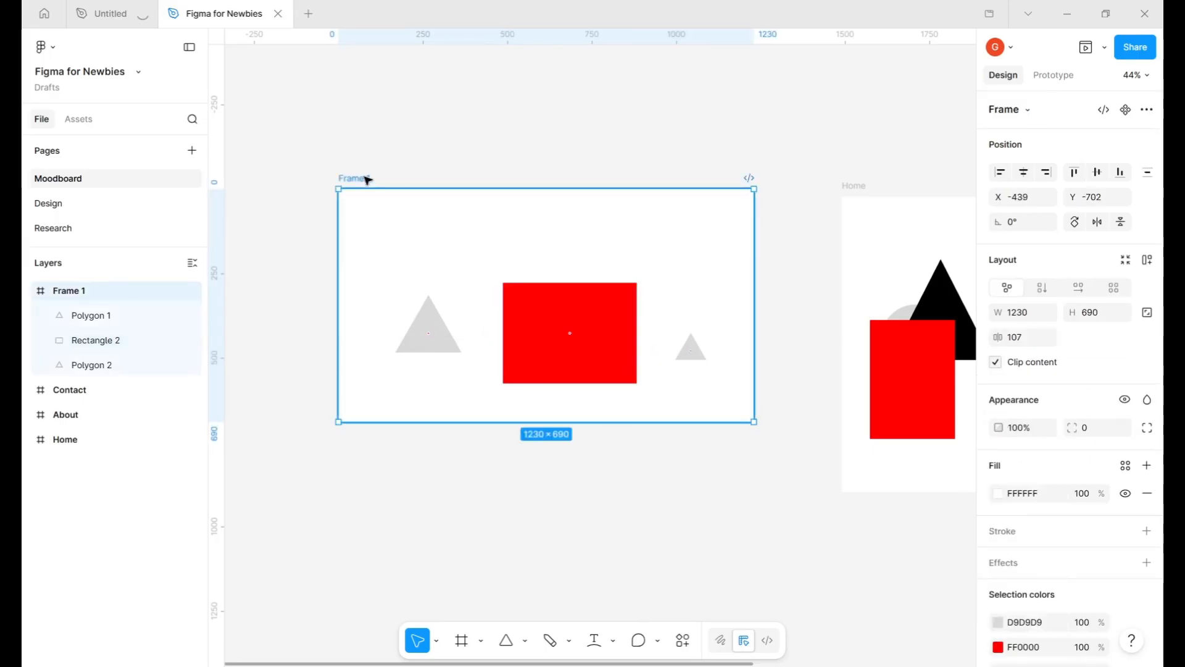
key("f")
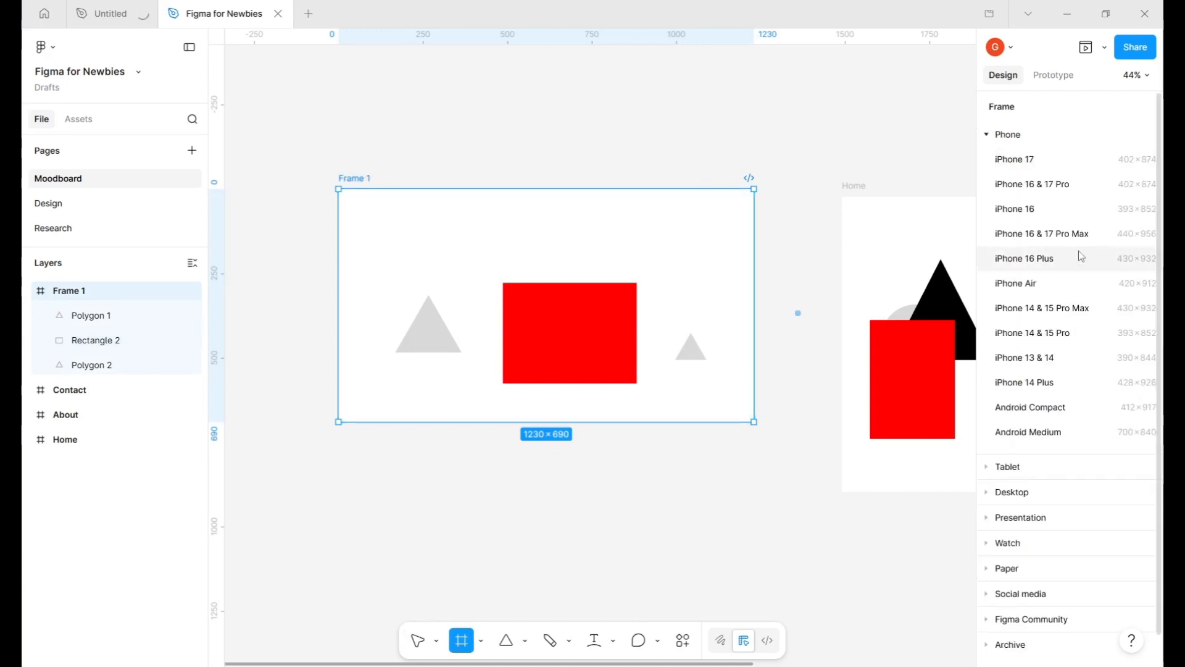
left_click(1040, 139)
double_click(361, 176)
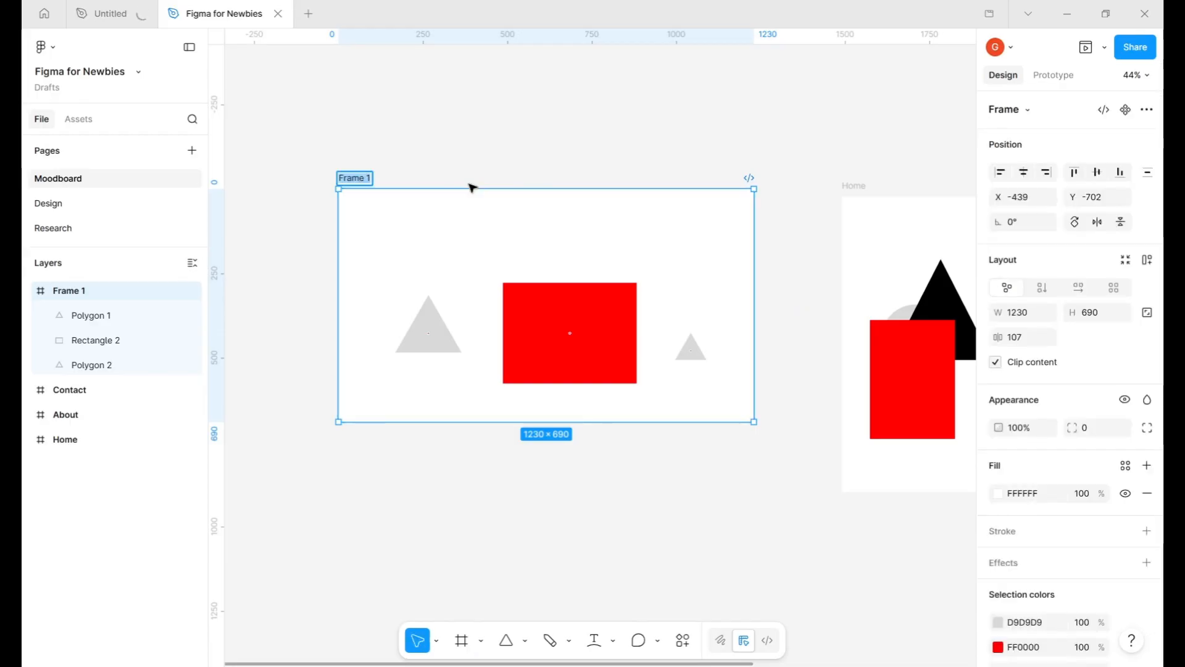
type("Container")
key("Return")
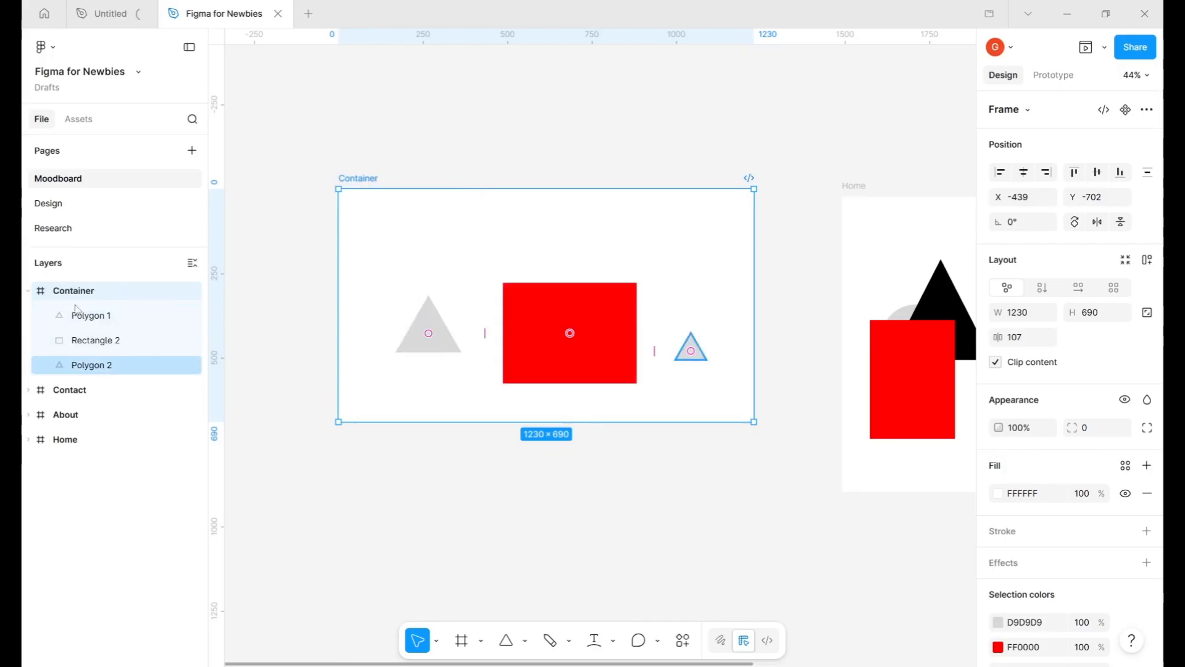
- Lock and hide the collapsed Container frame, and restore it to visible and unlocked
left_click(28, 290)
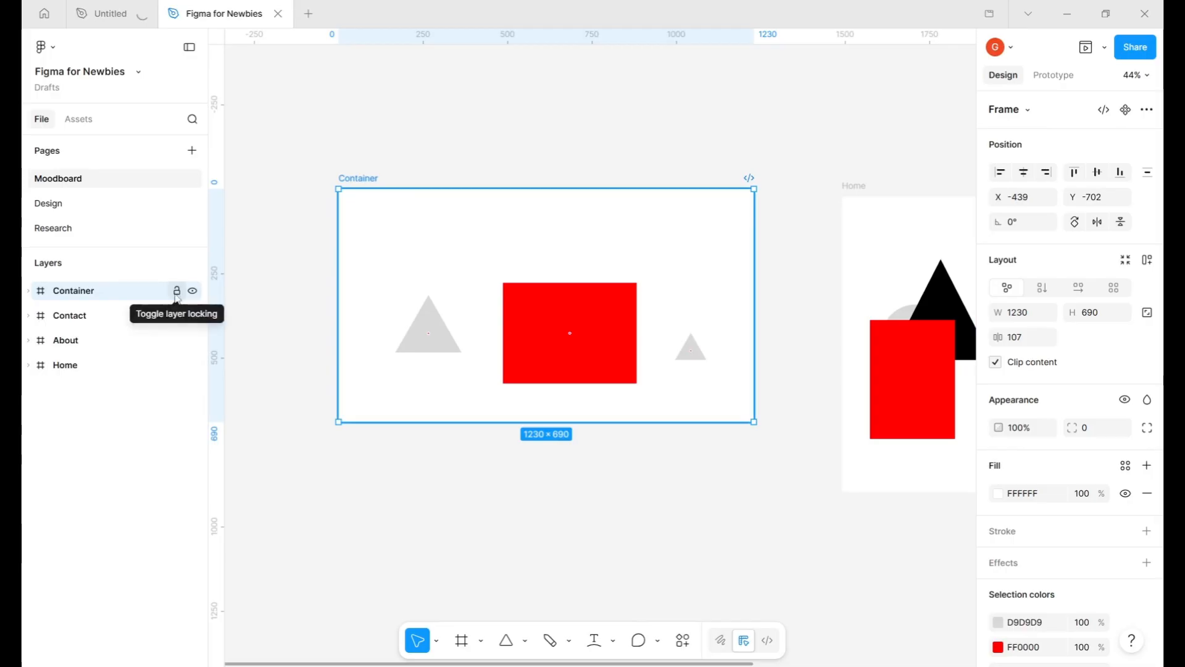
left_click(177, 293)
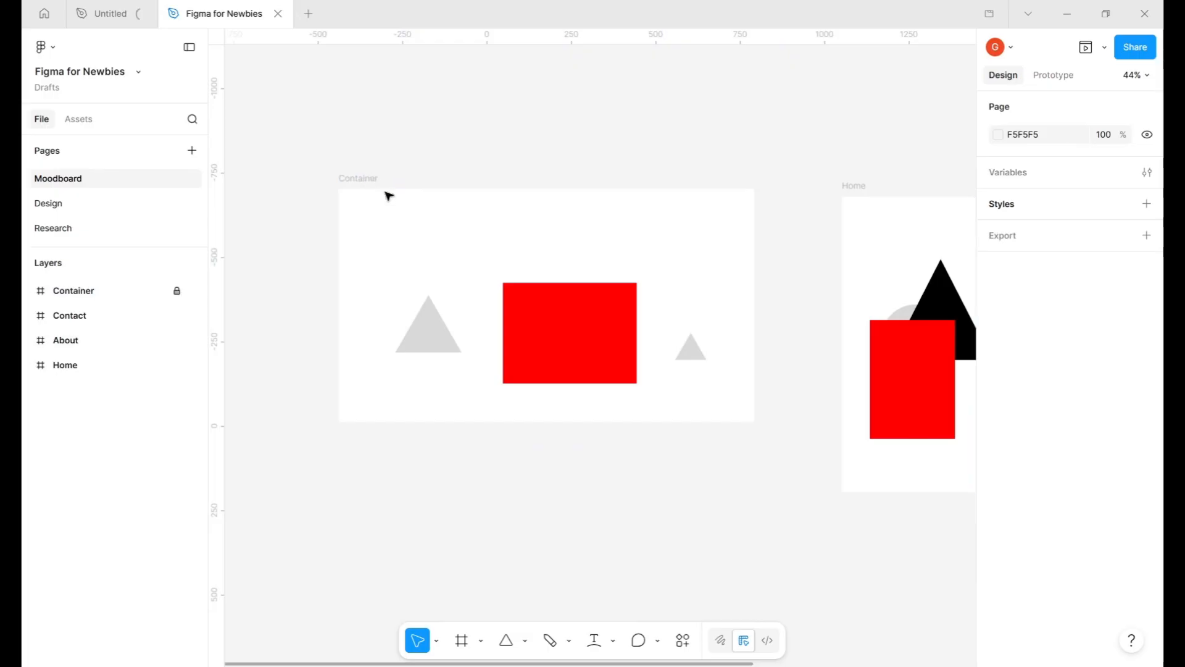
mouse_move(192, 291)
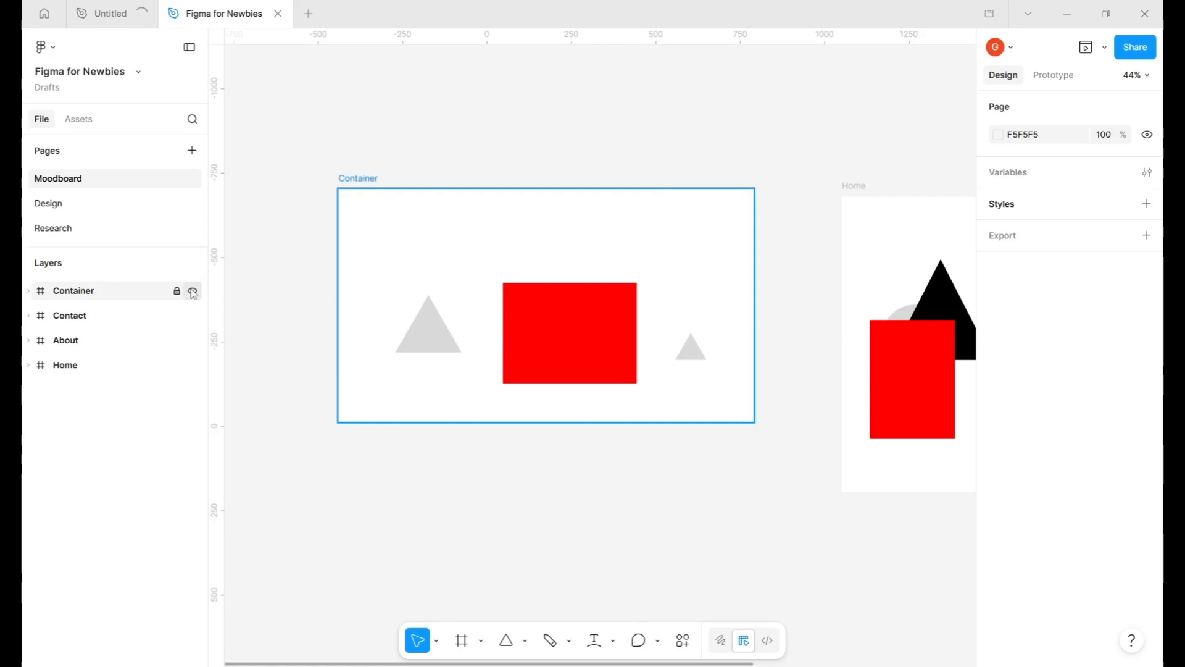
left_click(192, 292)
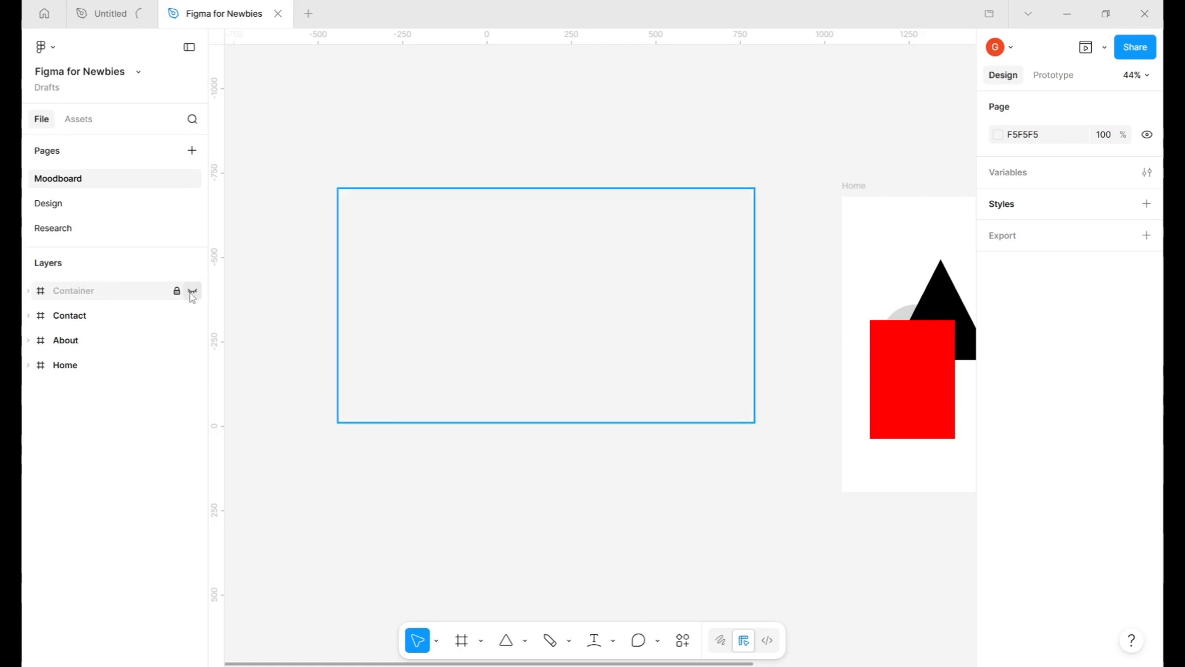
left_click(192, 294)
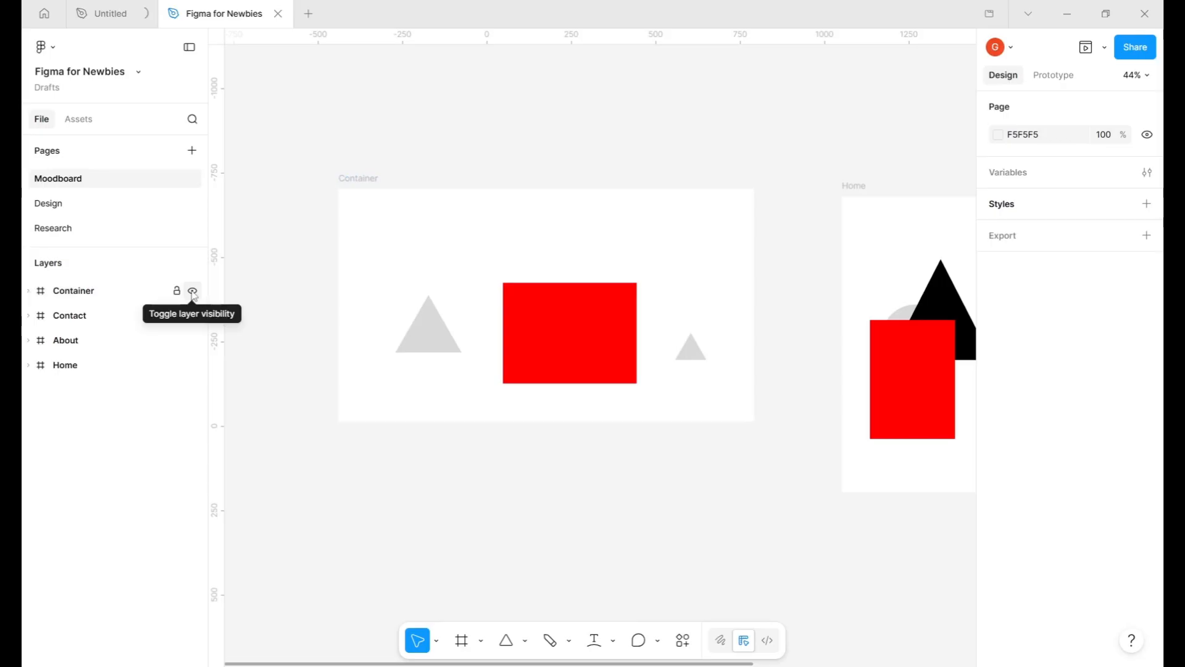
- Delete the Container frame and undo the deletion
left_click(366, 179)
key("Delete")
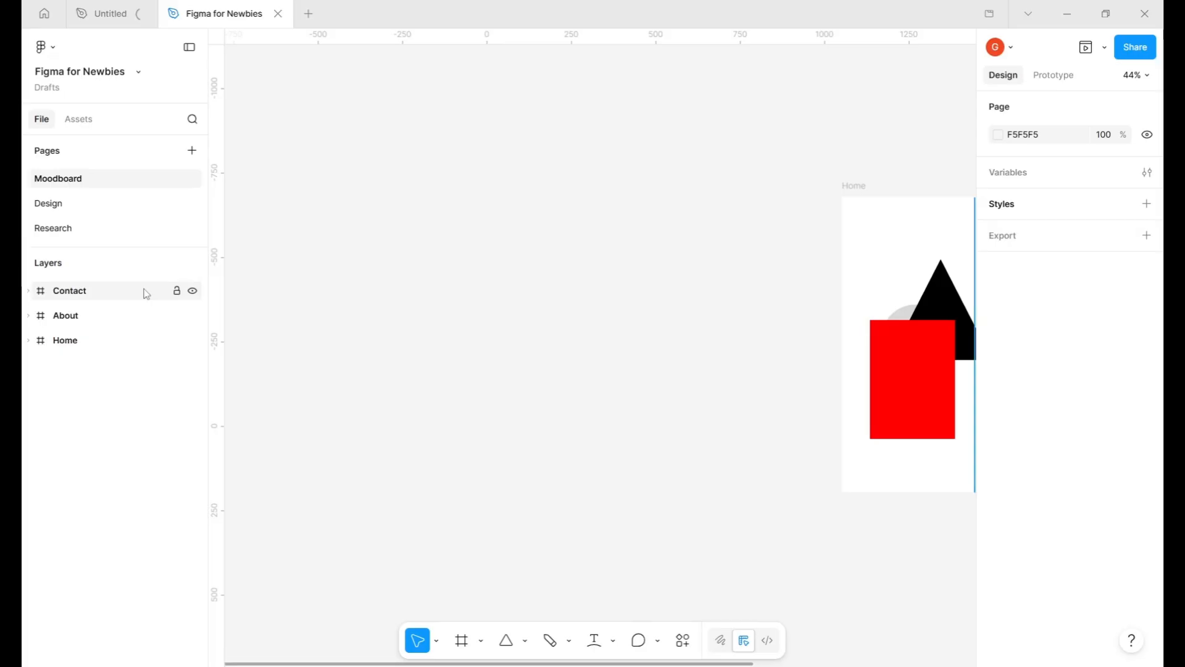
key("ctrl+z")
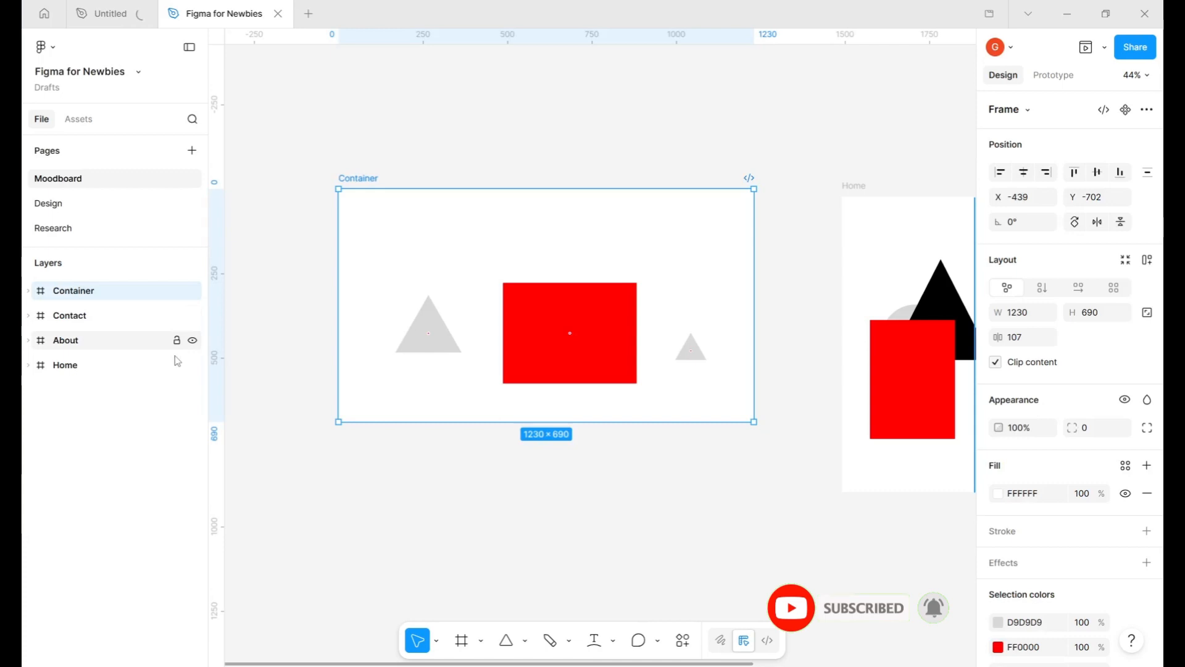
- Expand the Contact and Container layers, hide Polygon 1 and Rectangle 2 in Container, and select Polygon 2
left_click(28, 315)
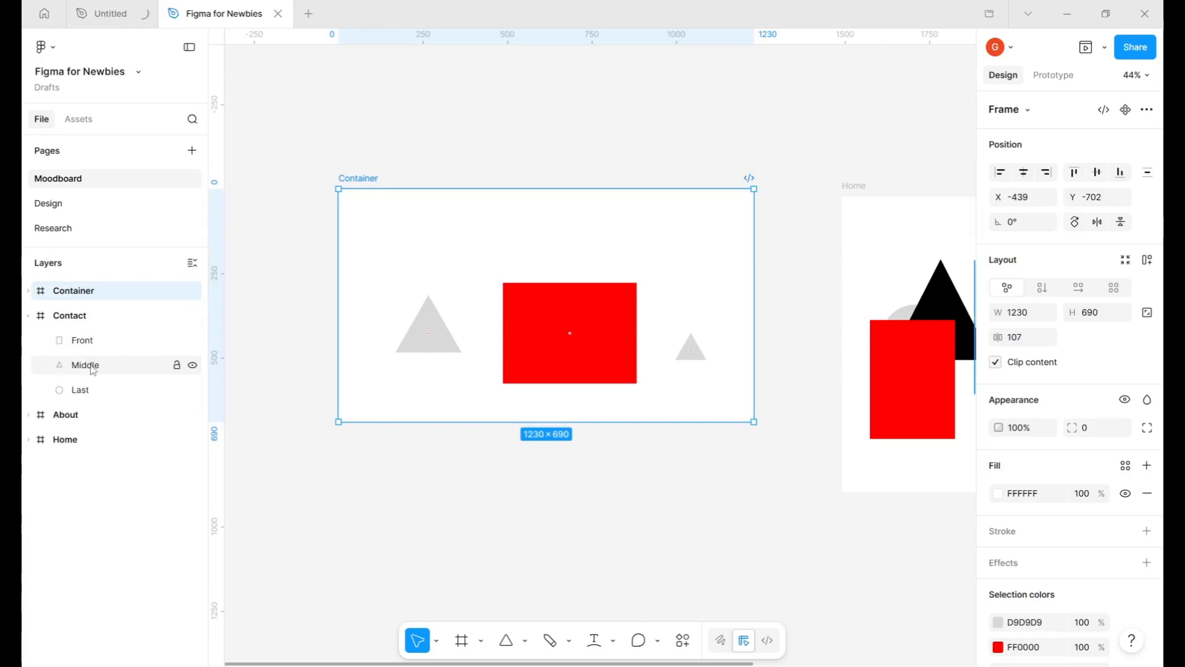
left_click(28, 291)
left_click(192, 315)
left_click(192, 340)
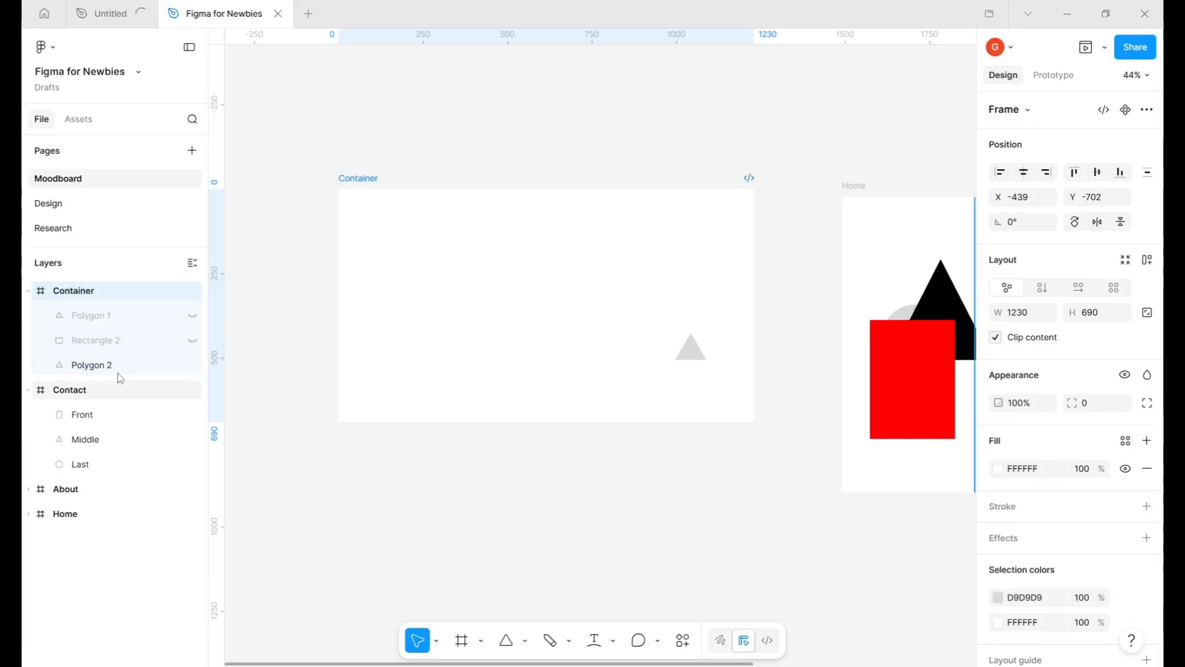
left_click(114, 367)
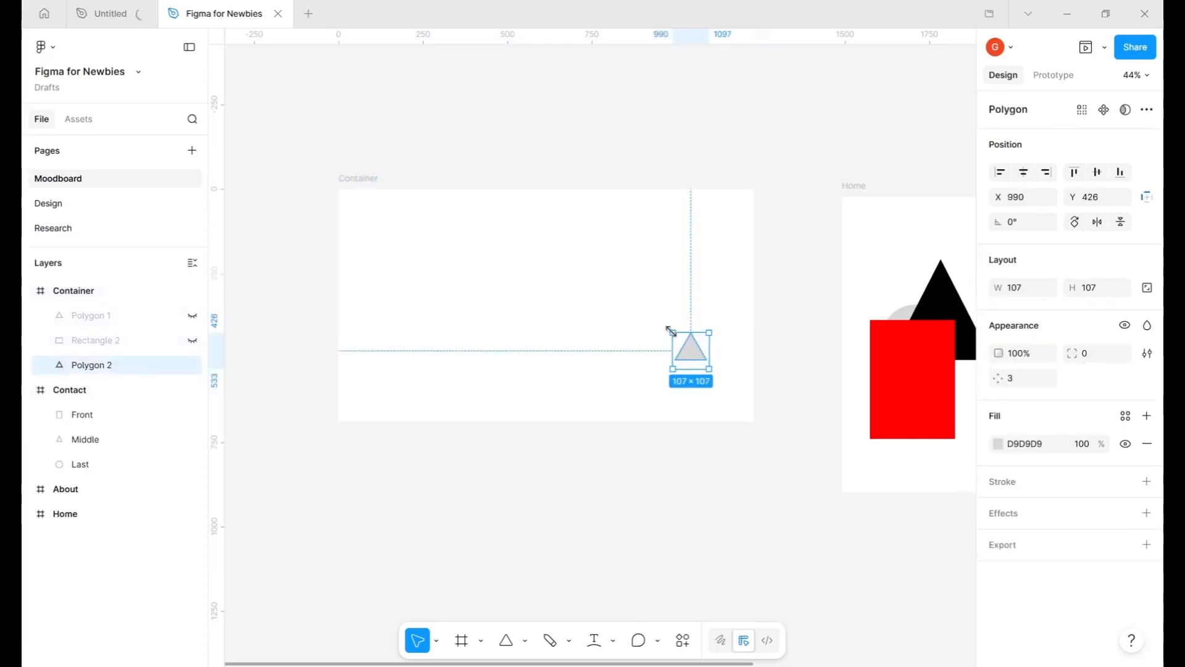
- Enlarge Polygon 2 in the Container frame to about 268 × 268, and collapse the Container and Contact layers
left_click_drag(672, 333, 618, 278)
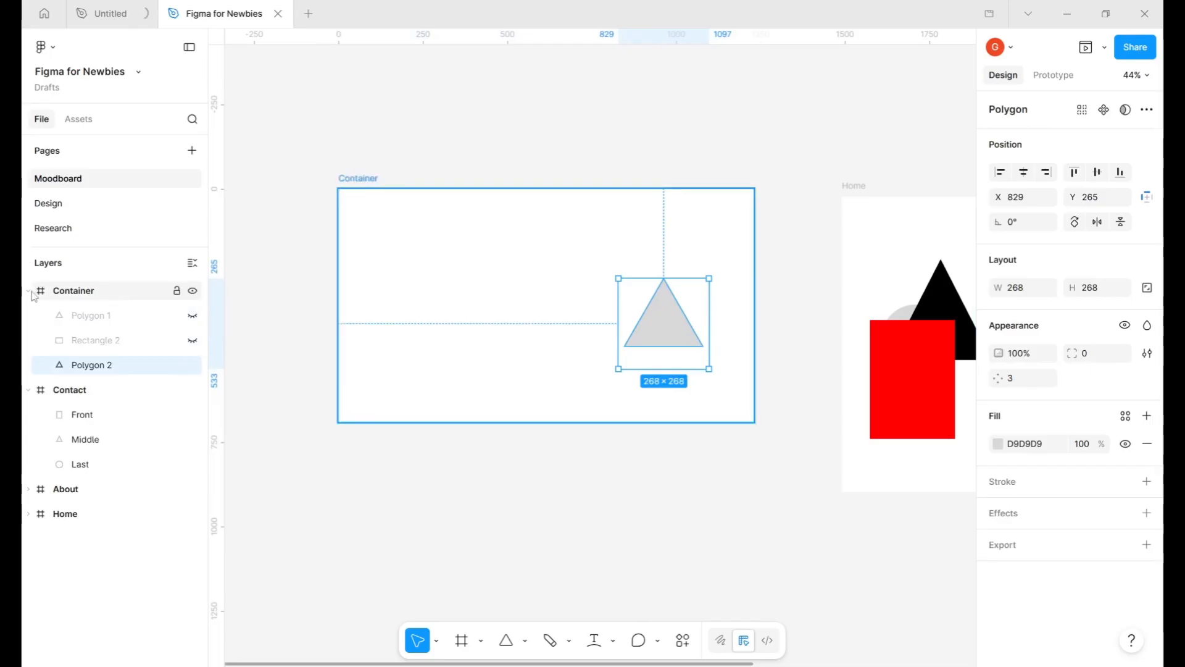
left_click(28, 291)
scroll(471, 362, "right", 5)
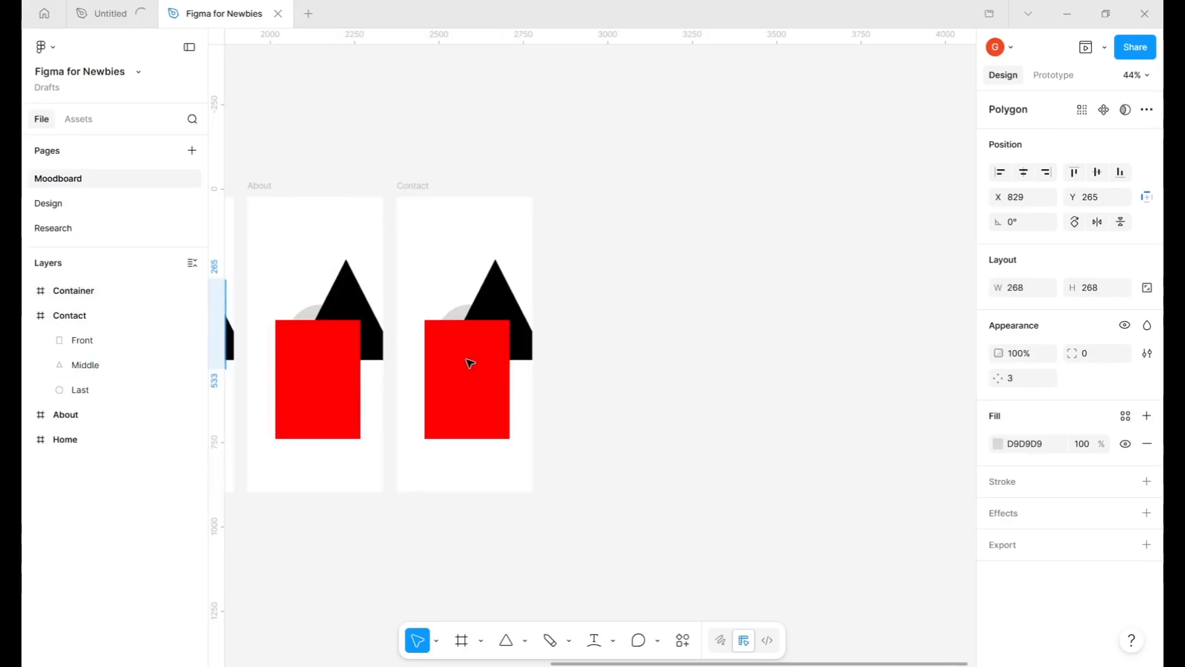
scroll(471, 362, "right", 2)
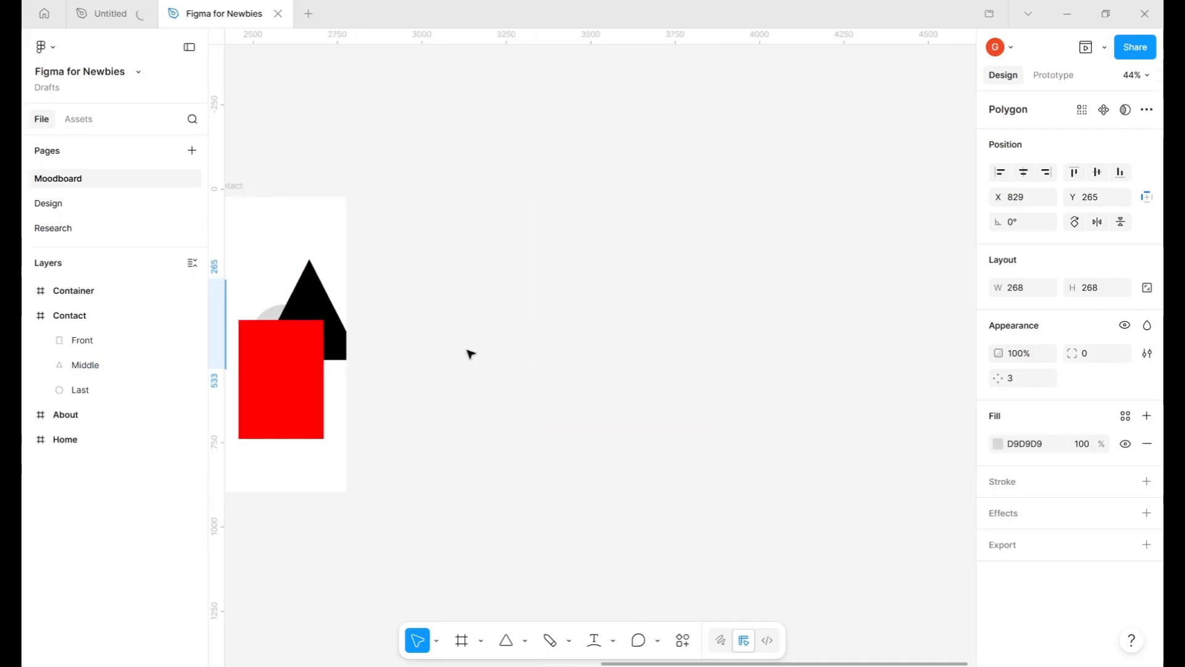
scroll(471, 354, "right", 2)
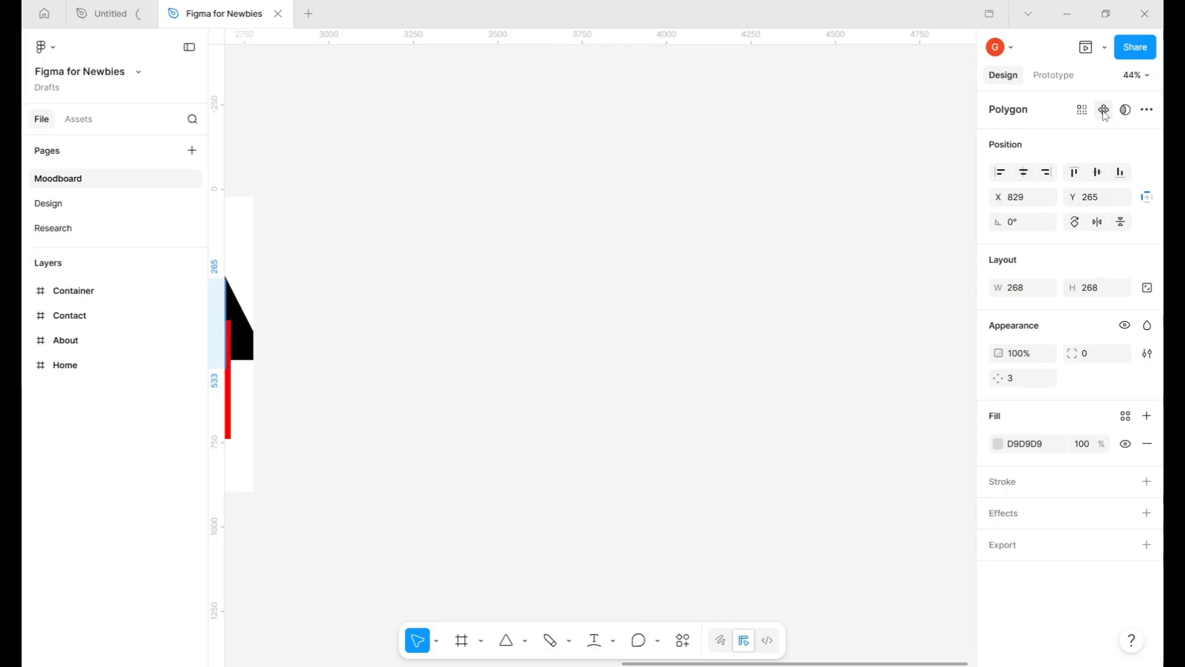
- Draw a rectangle about 415 × 835 on the empty canvas to the right of the Contact frame
left_click(1105, 49)
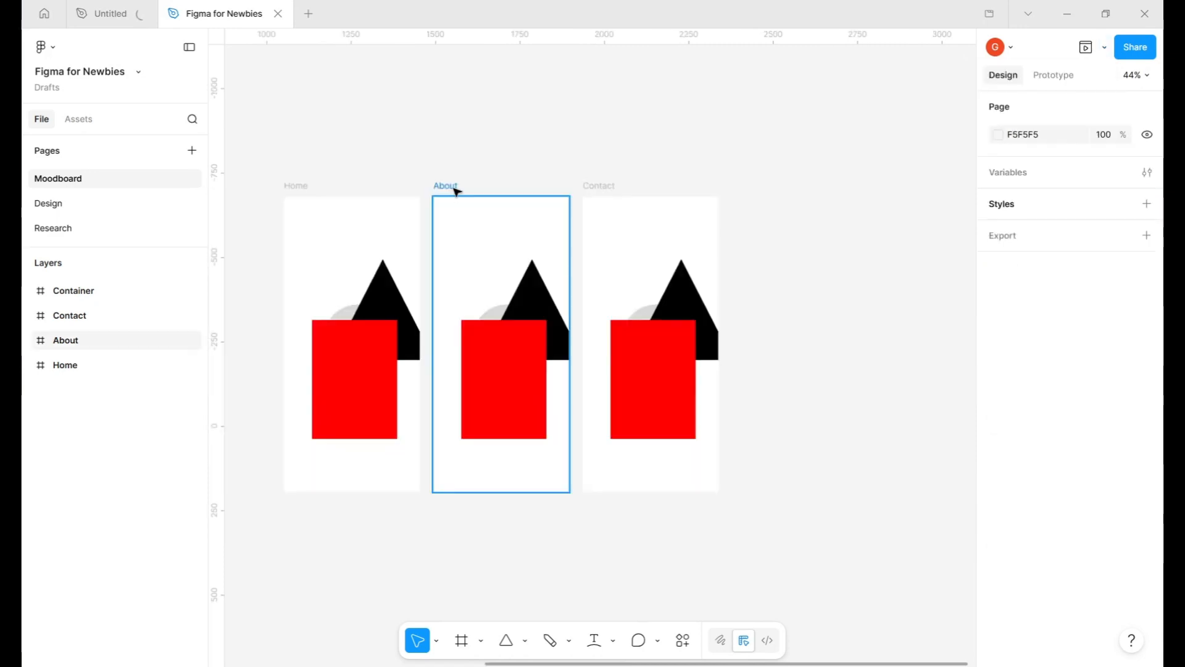
left_click(453, 188)
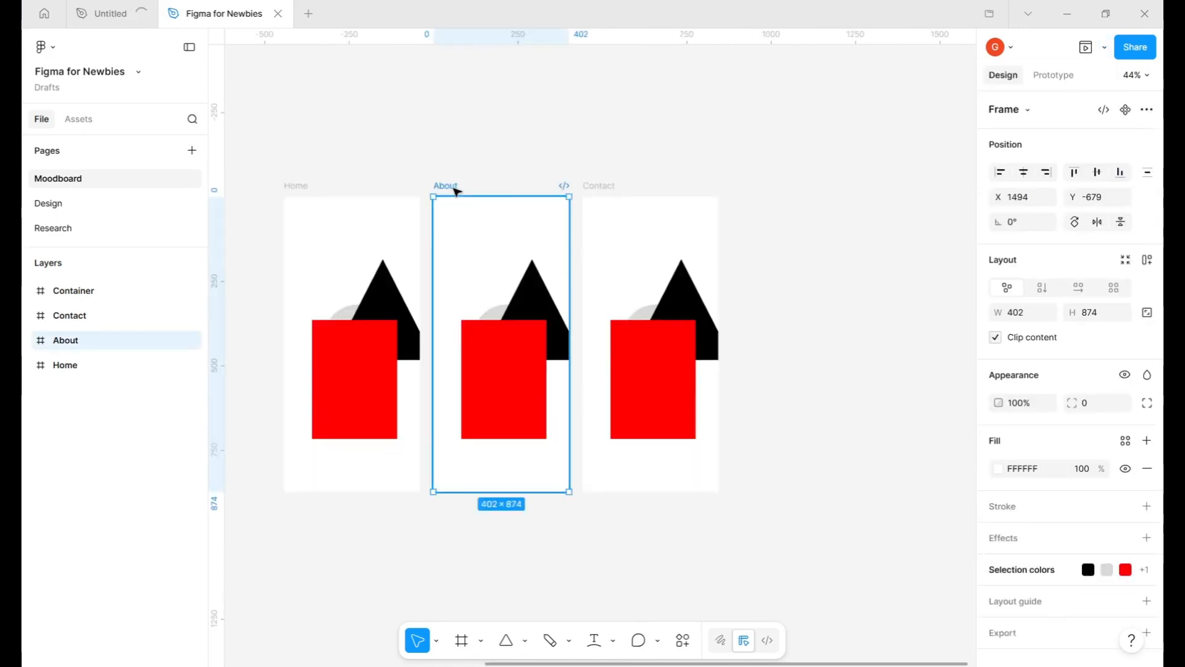
scroll(526, 539, "right", 5)
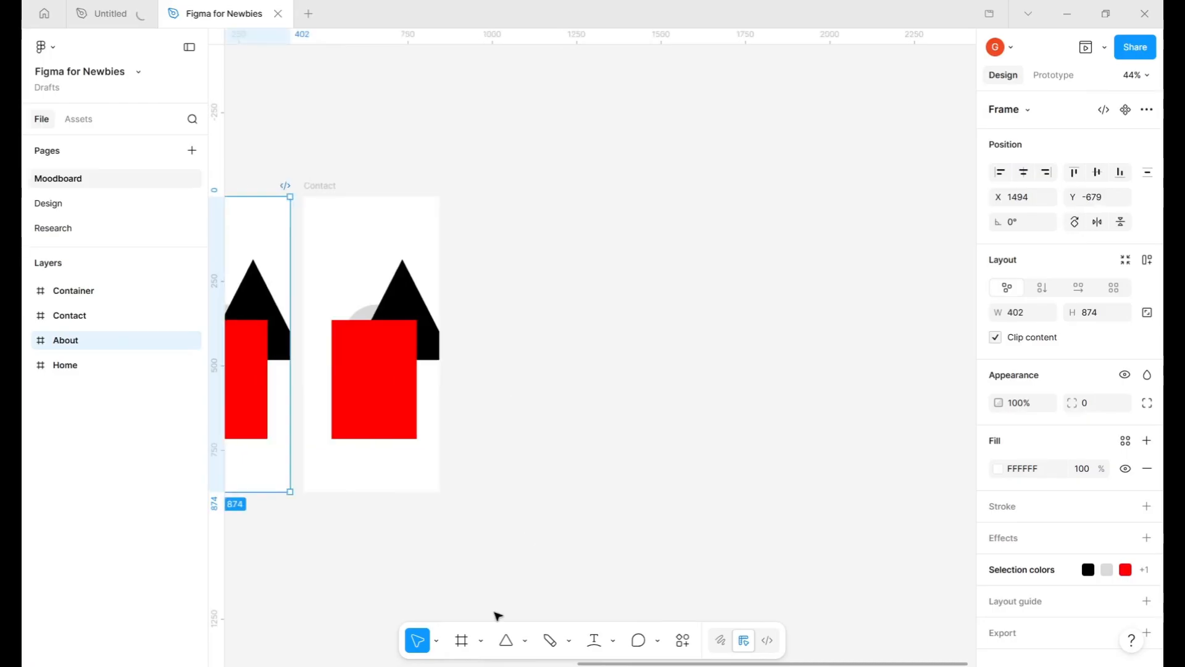
left_click(525, 640)
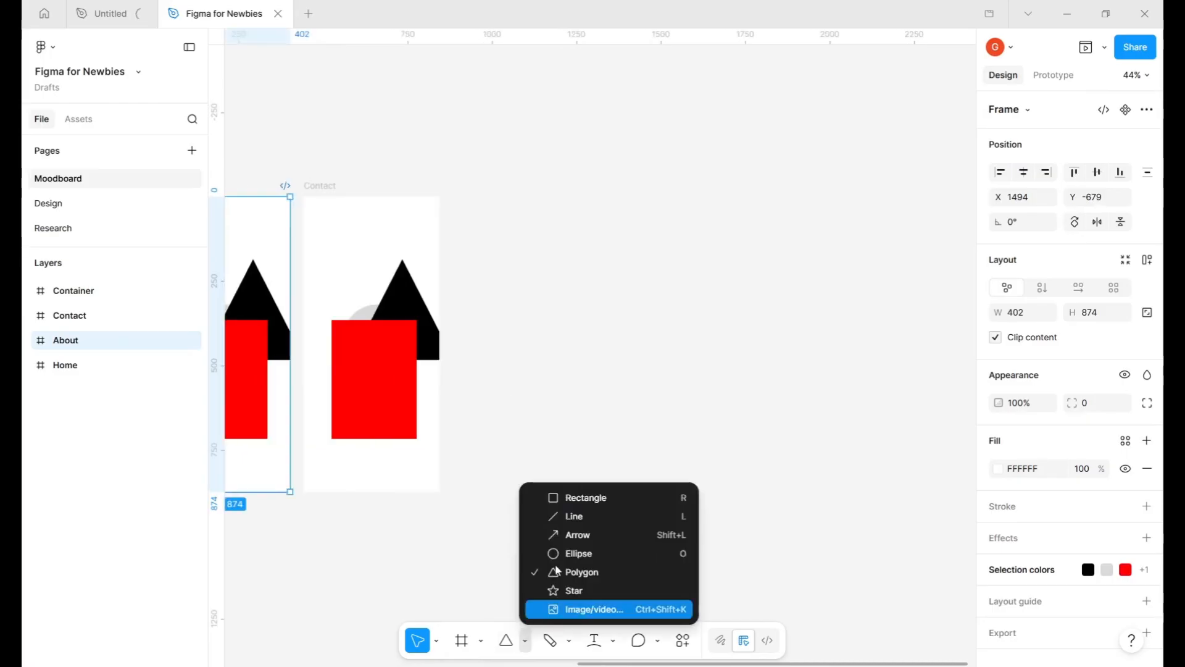
left_click(583, 498)
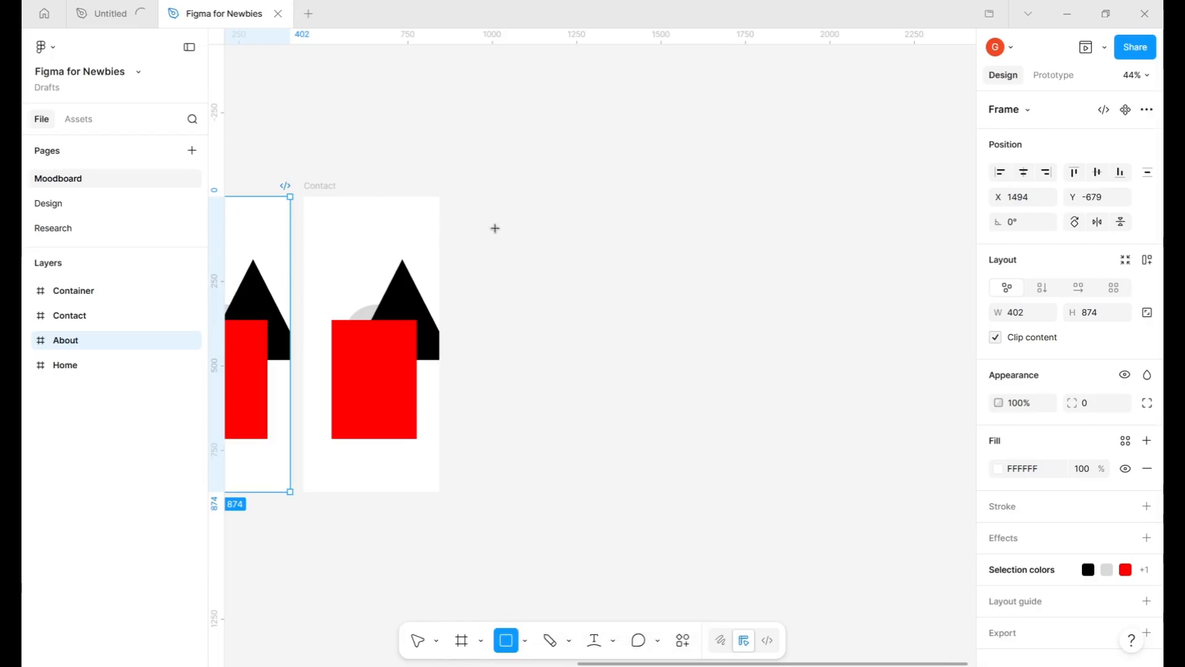
left_click_drag(474, 197, 615, 478)
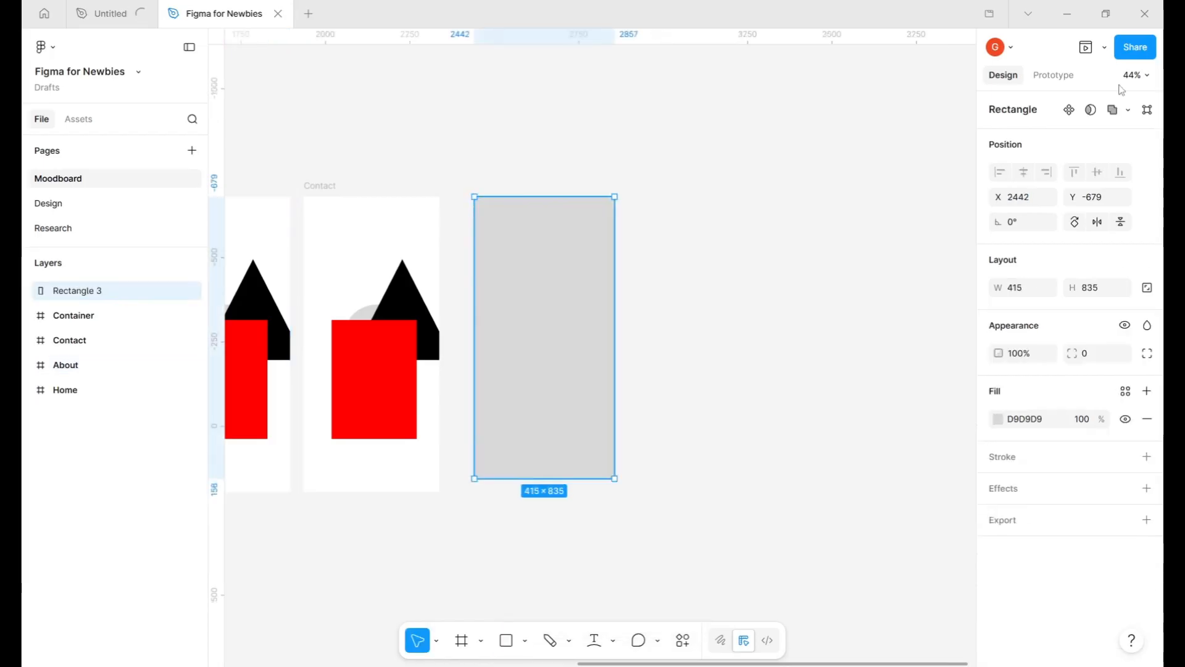
- Open the prototype preview and show the Container frame in it, followed by the About frame
left_click(1105, 50)
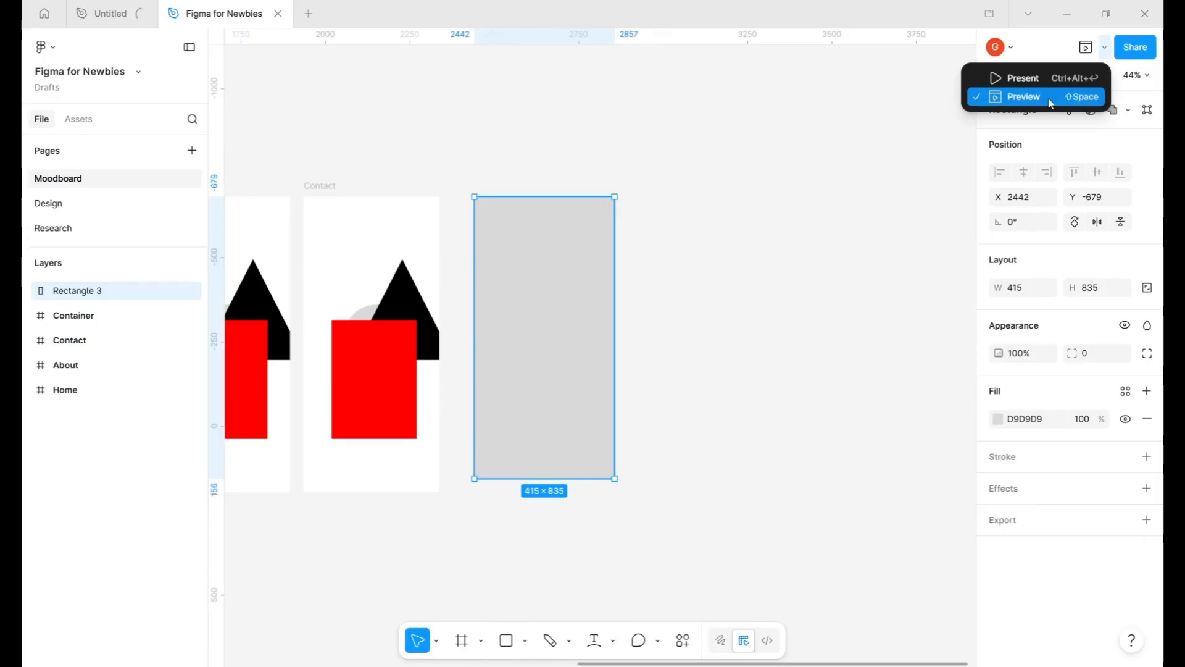
left_click(1051, 99)
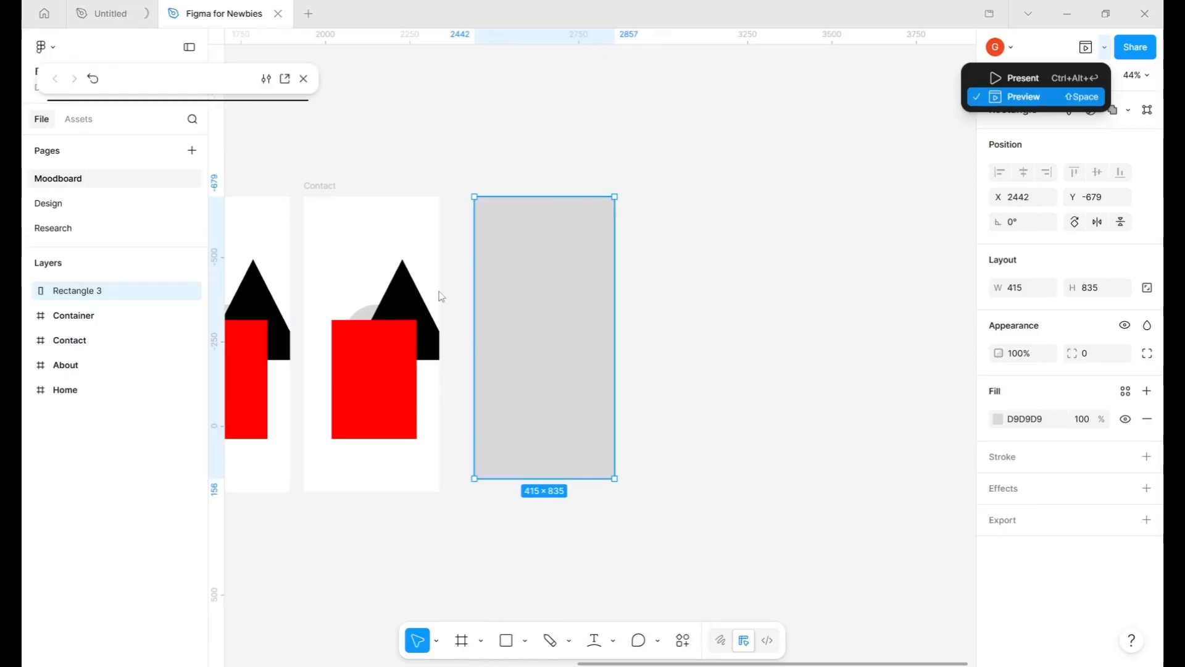
scroll(561, 267, "left", 7)
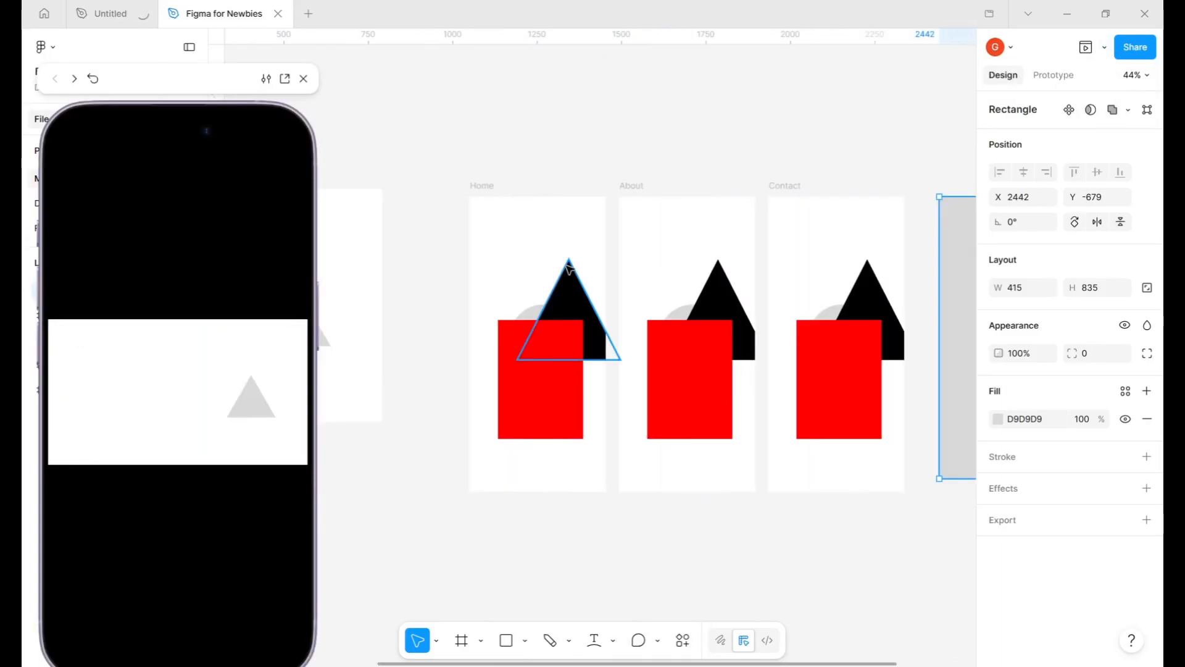
scroll(569, 267, "left", 10)
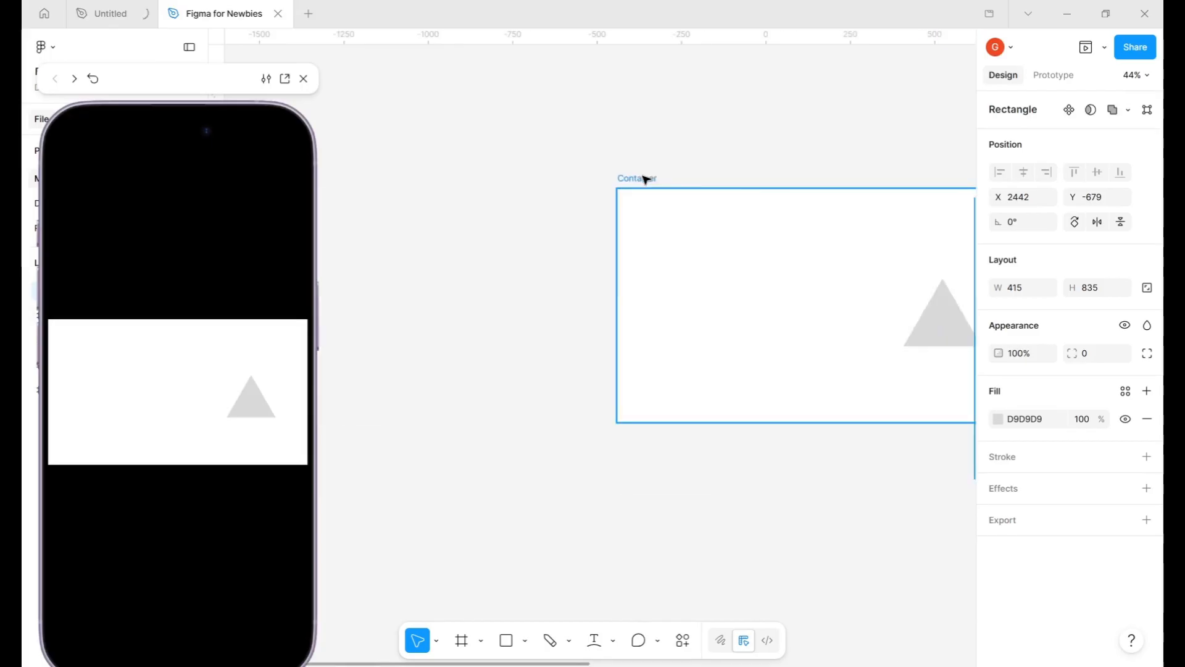
left_click(645, 179)
scroll(642, 180, "right", 10)
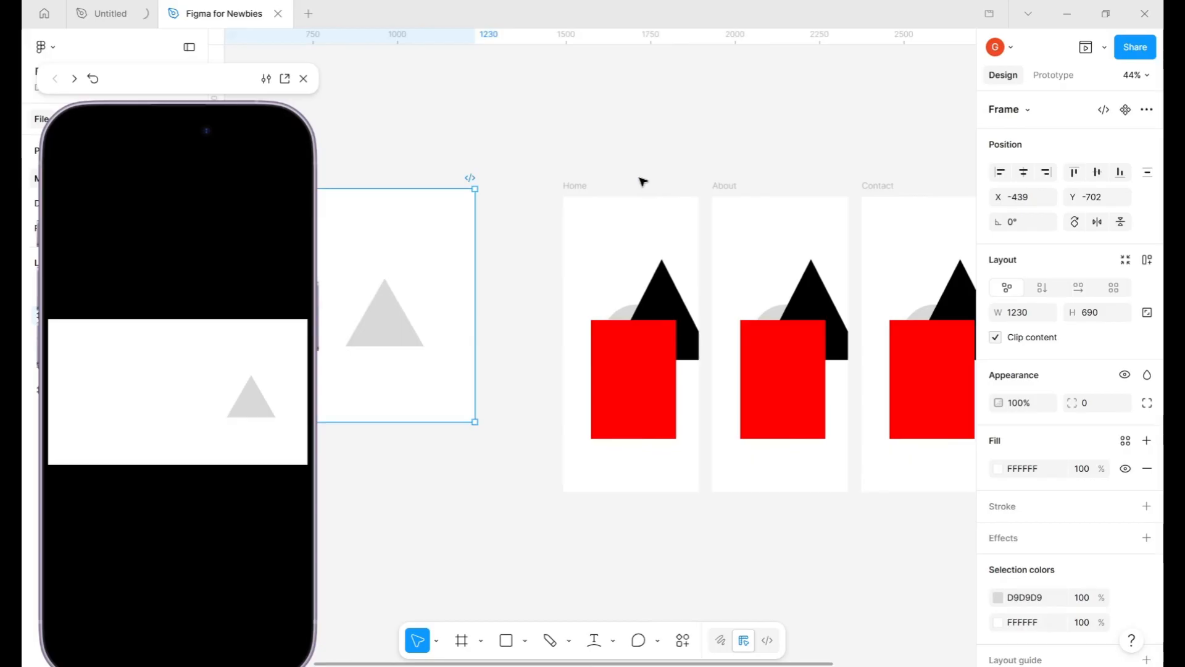
scroll(626, 359, "right", 3)
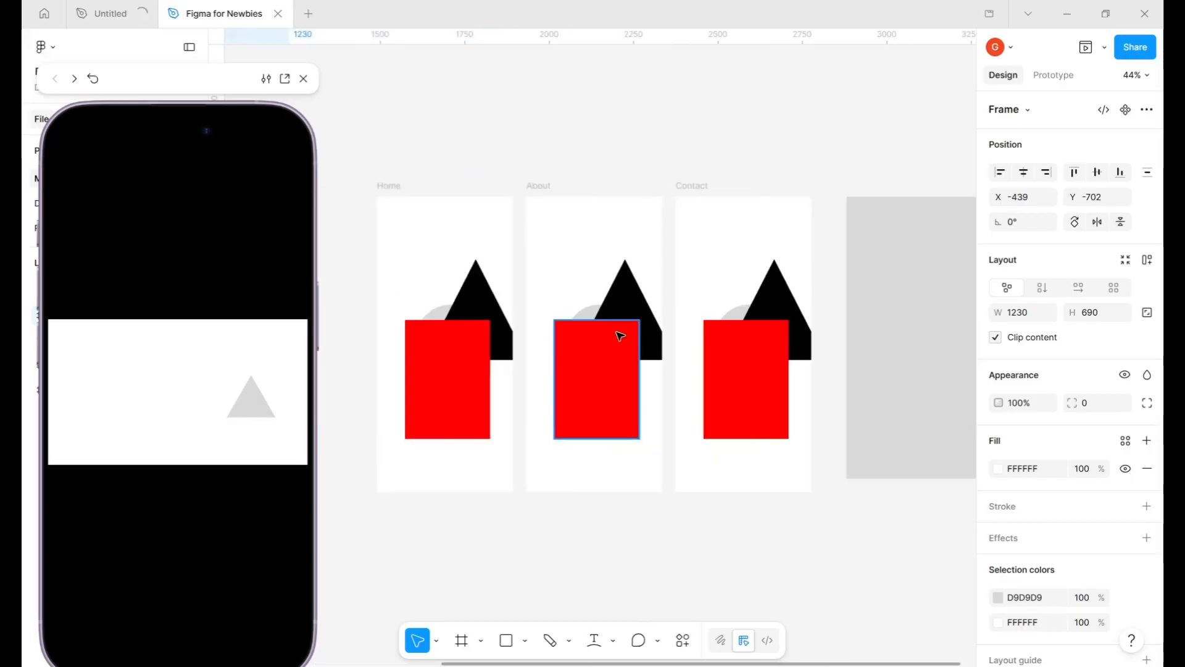
left_click(538, 187)
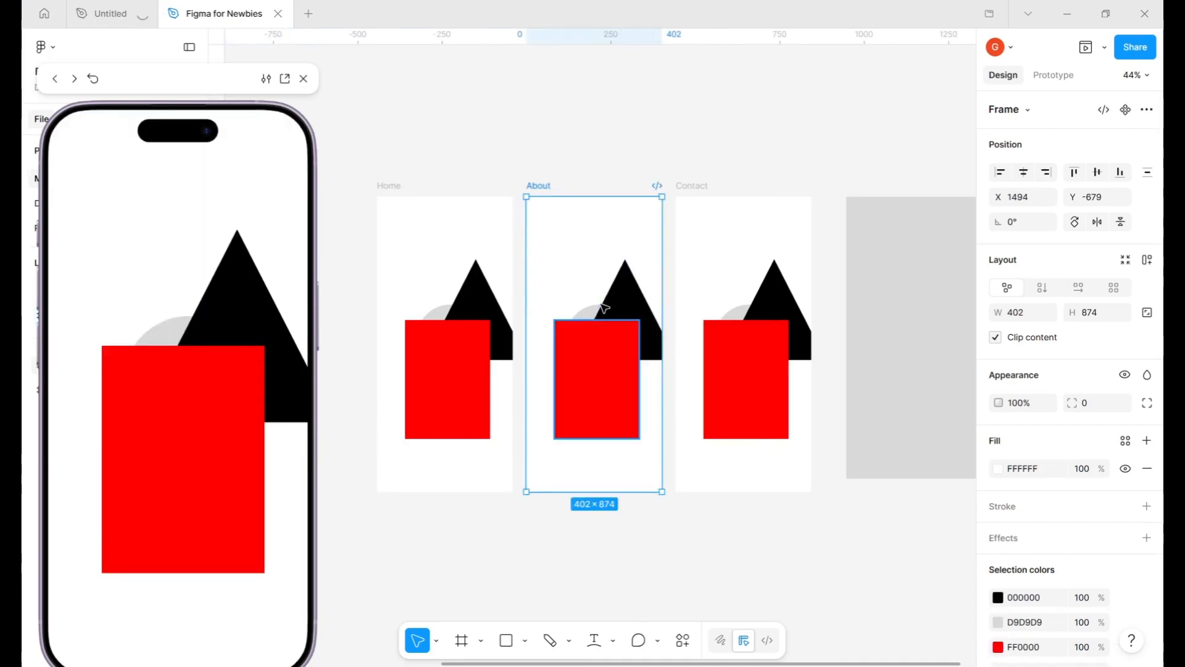
- Select the frameless grey rectangle to test it in the preview, and switch the preview back to the Container frame
key("Tab")
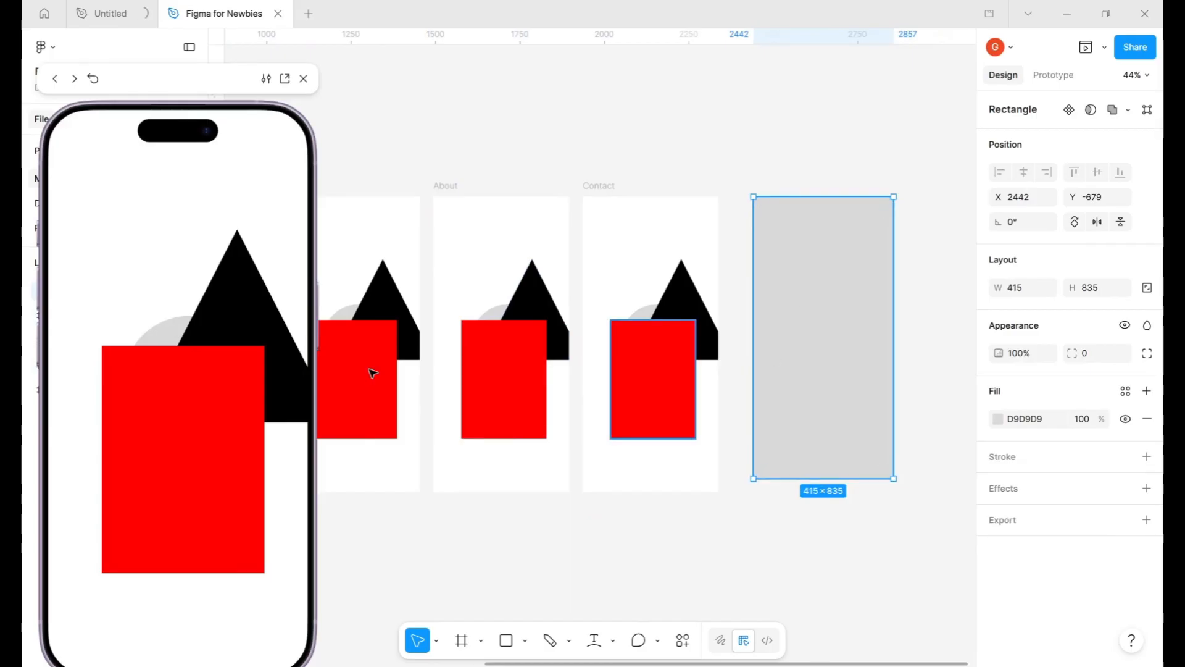
left_click(1104, 46)
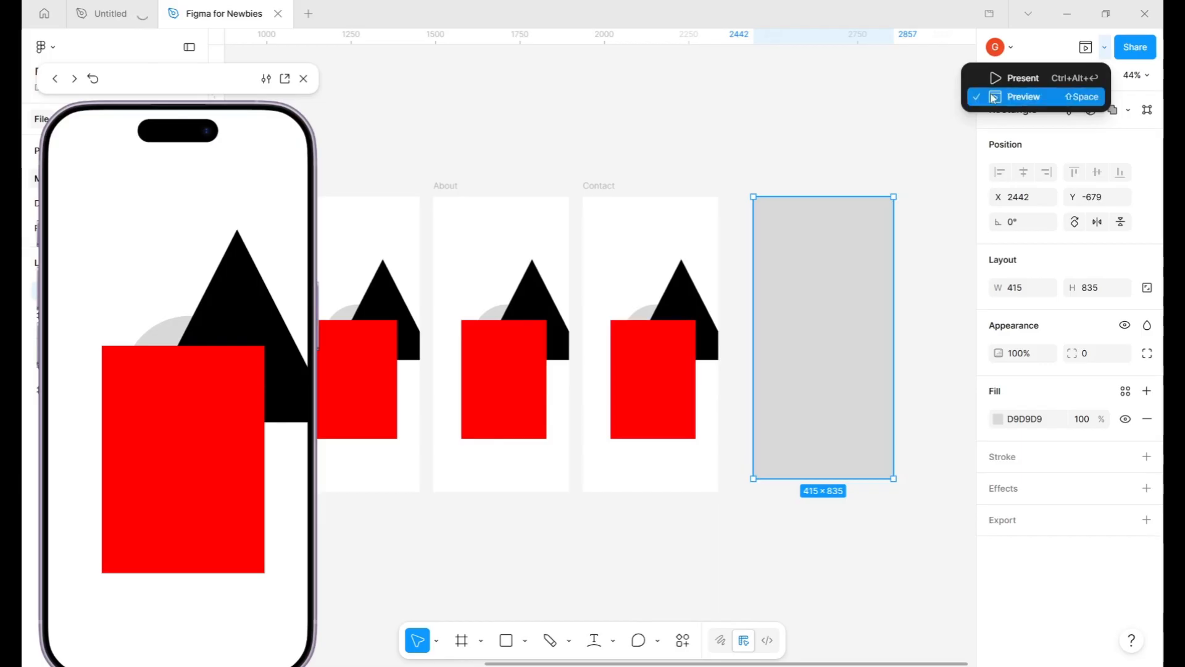
scroll(739, 178, "left", 3)
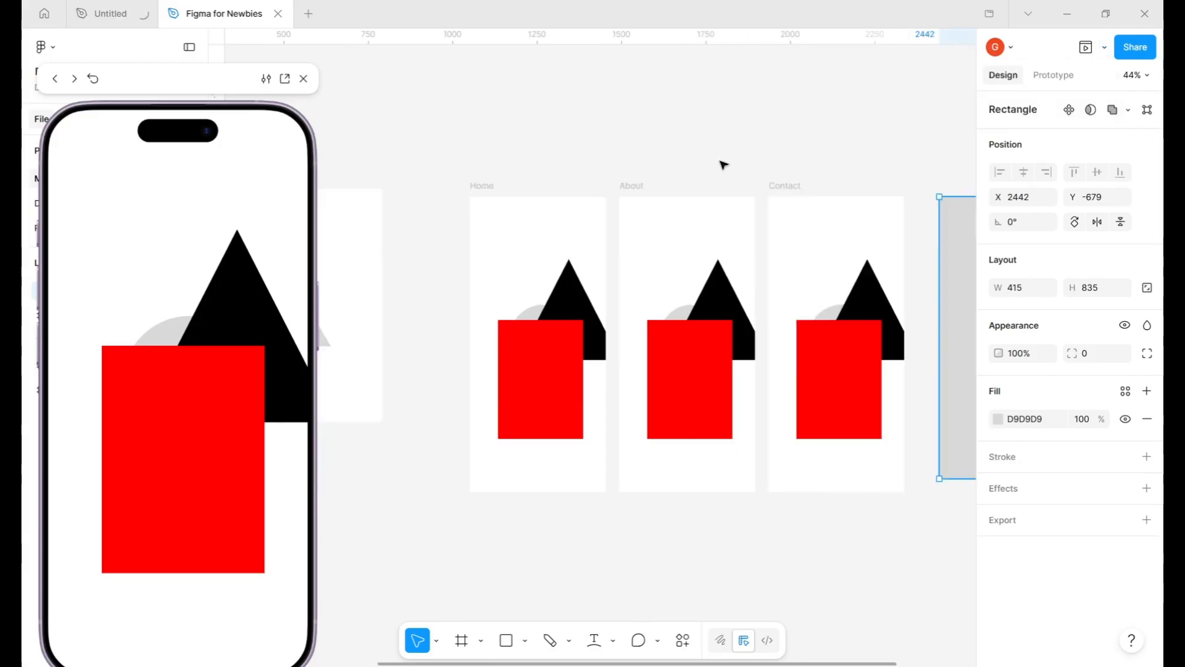
left_click(722, 165)
scroll(722, 165, "left", 6)
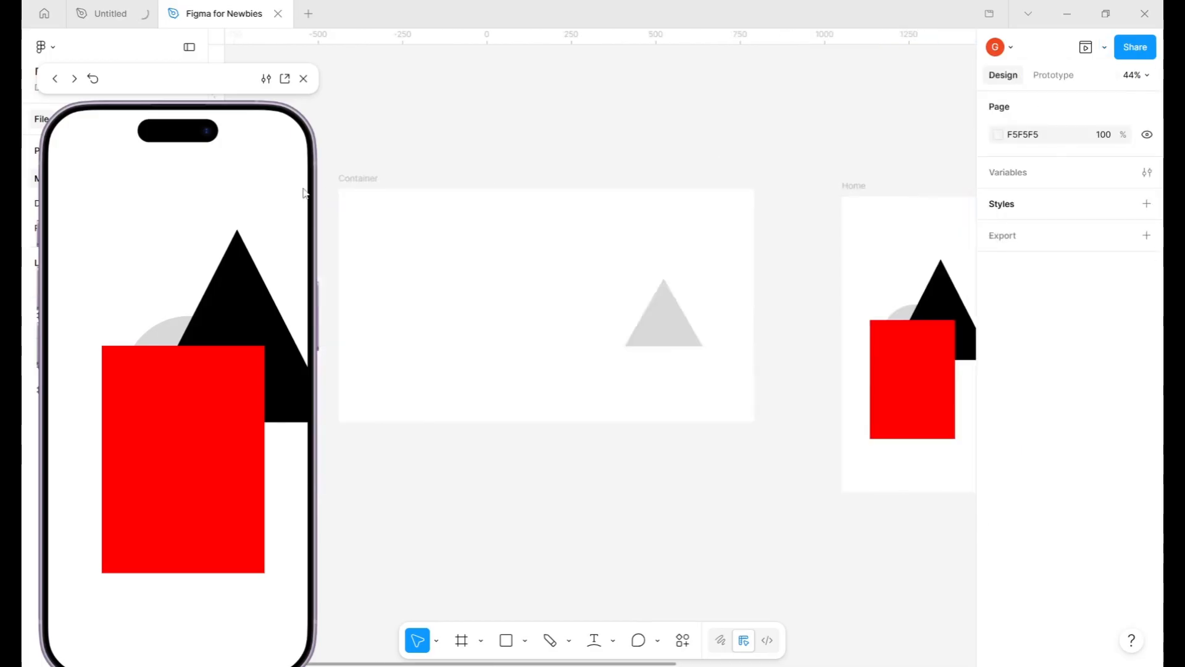
left_click(369, 180)
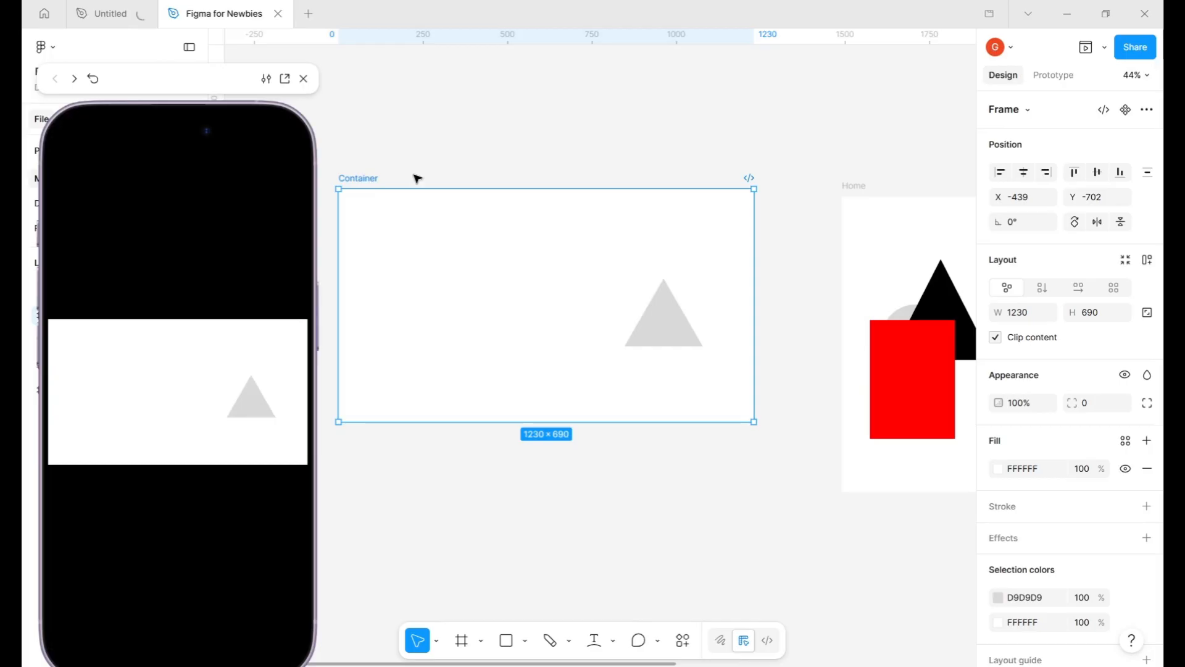
- Present the Container frame in its own presentation tab and return to the design file
left_click(1105, 48)
left_click(1050, 79)
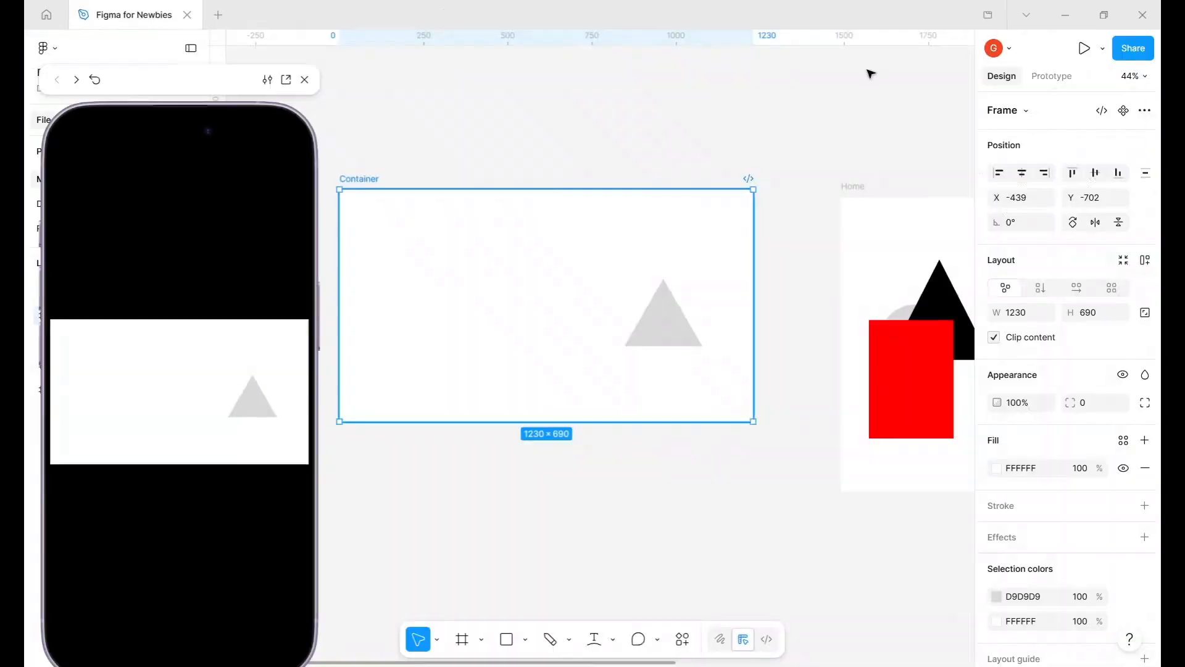
left_click(1106, 55)
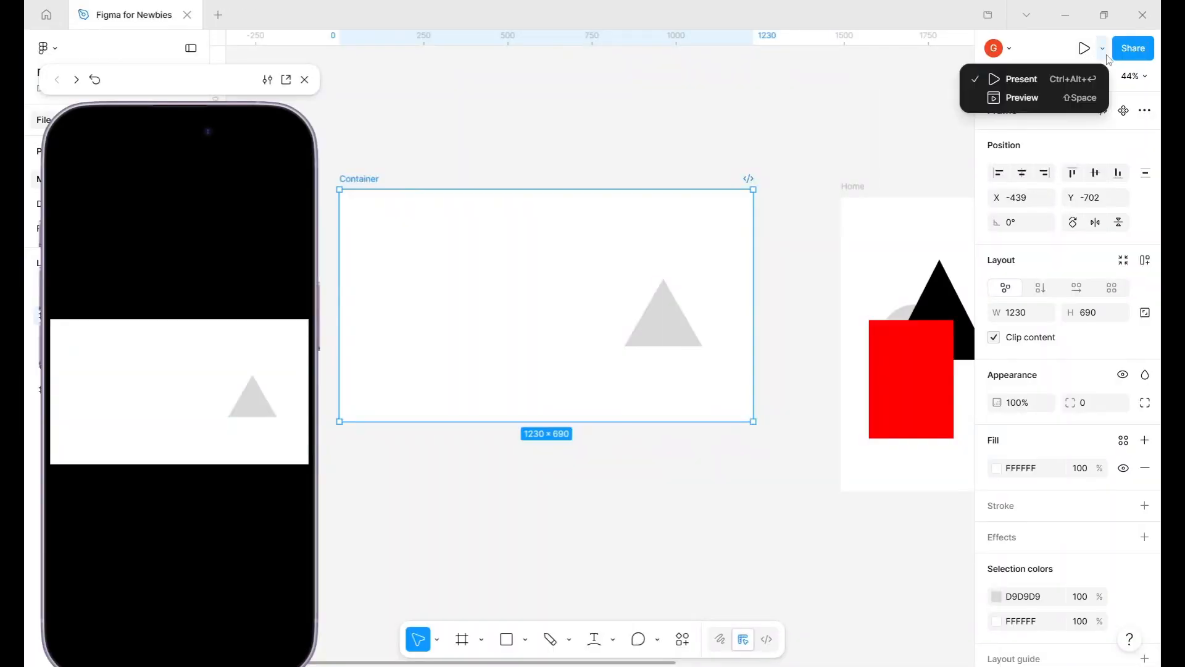
left_click(1043, 79)
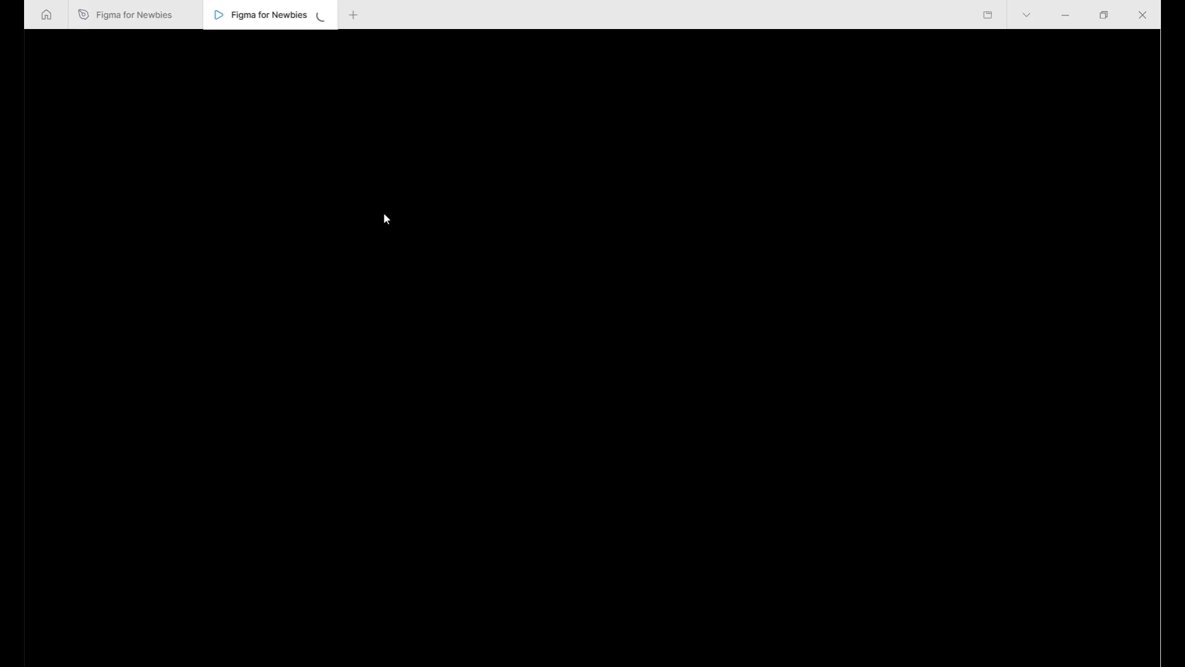
left_click(172, 17)
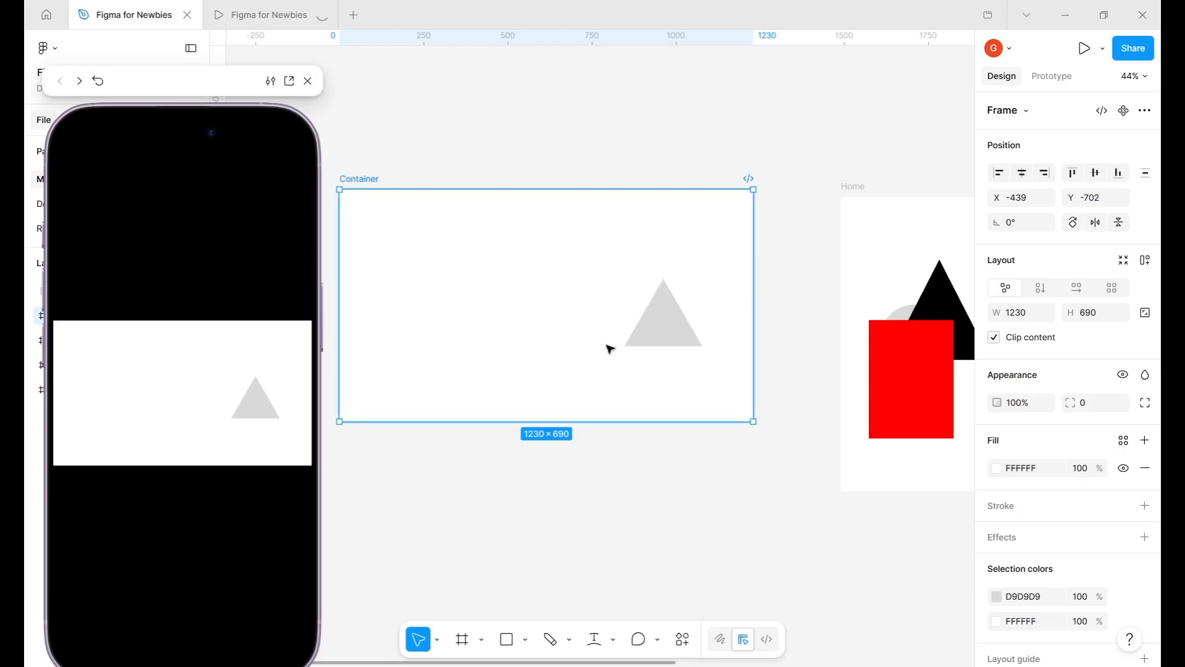
- Deselect and reselect the Container frame, and show the Home frame in the preview
scroll(525, 316, "right", 3)
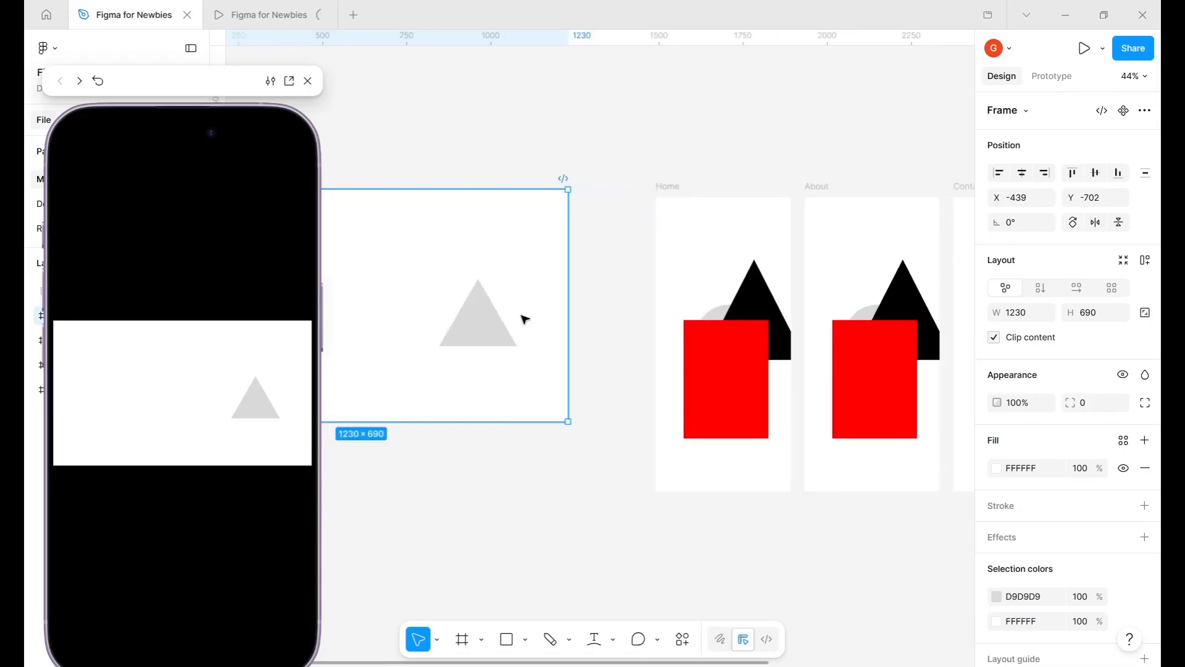
scroll(525, 320, "left", 4)
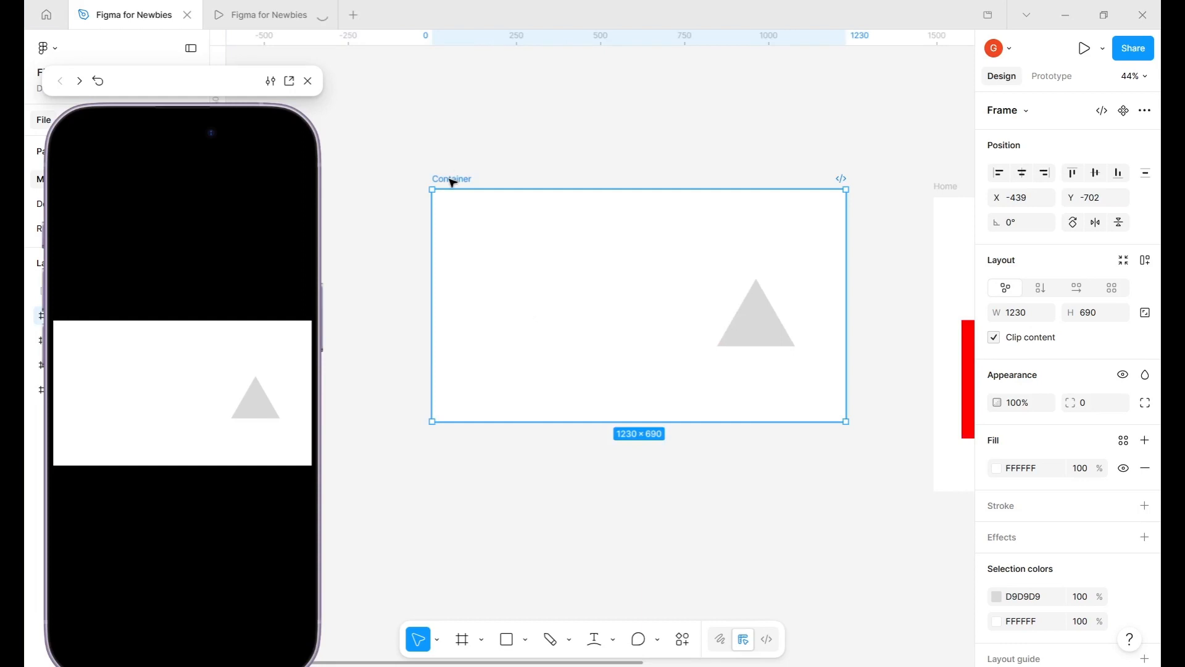
key("Escape")
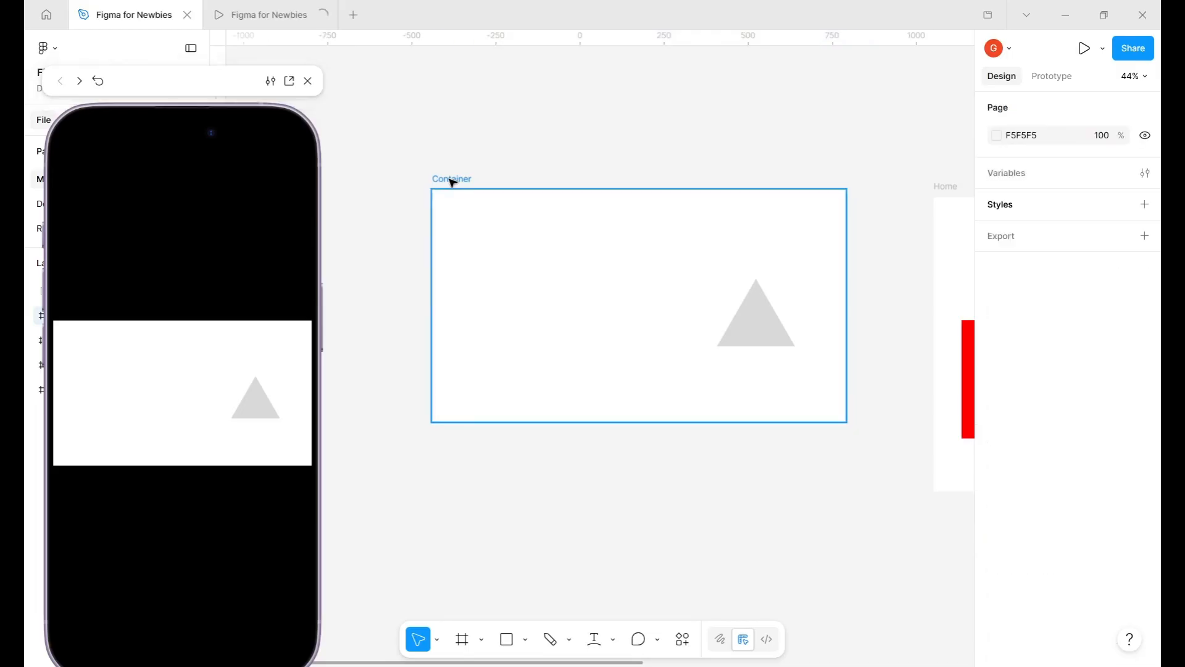
left_click(452, 180)
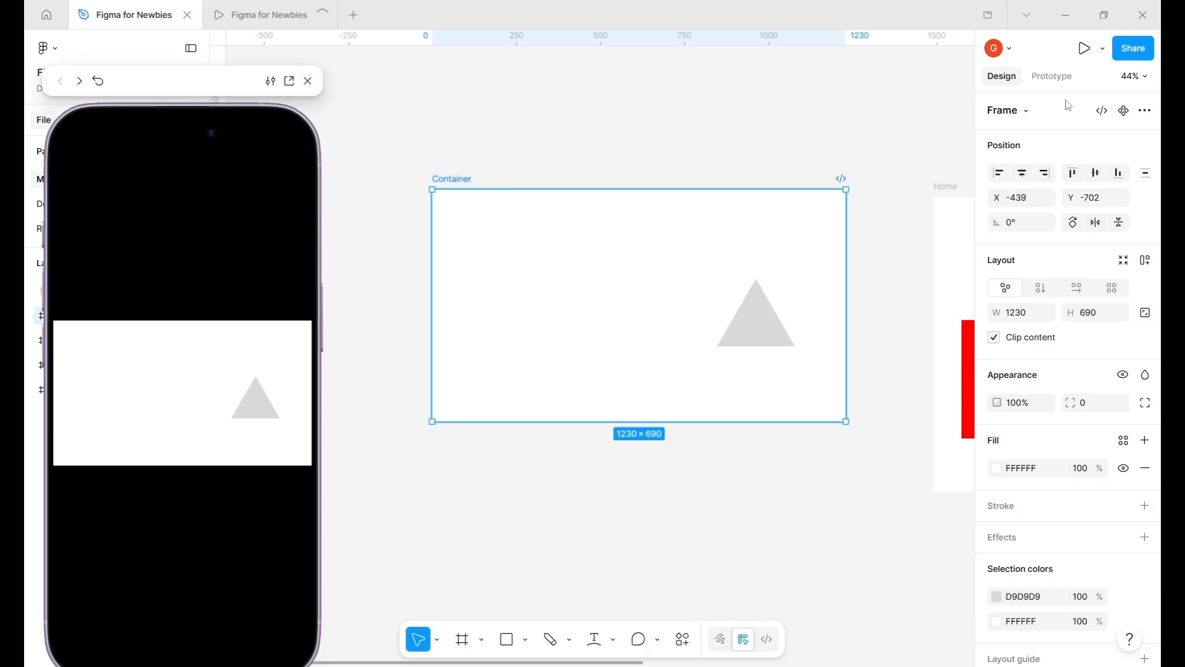
scroll(791, 220, "down", 4)
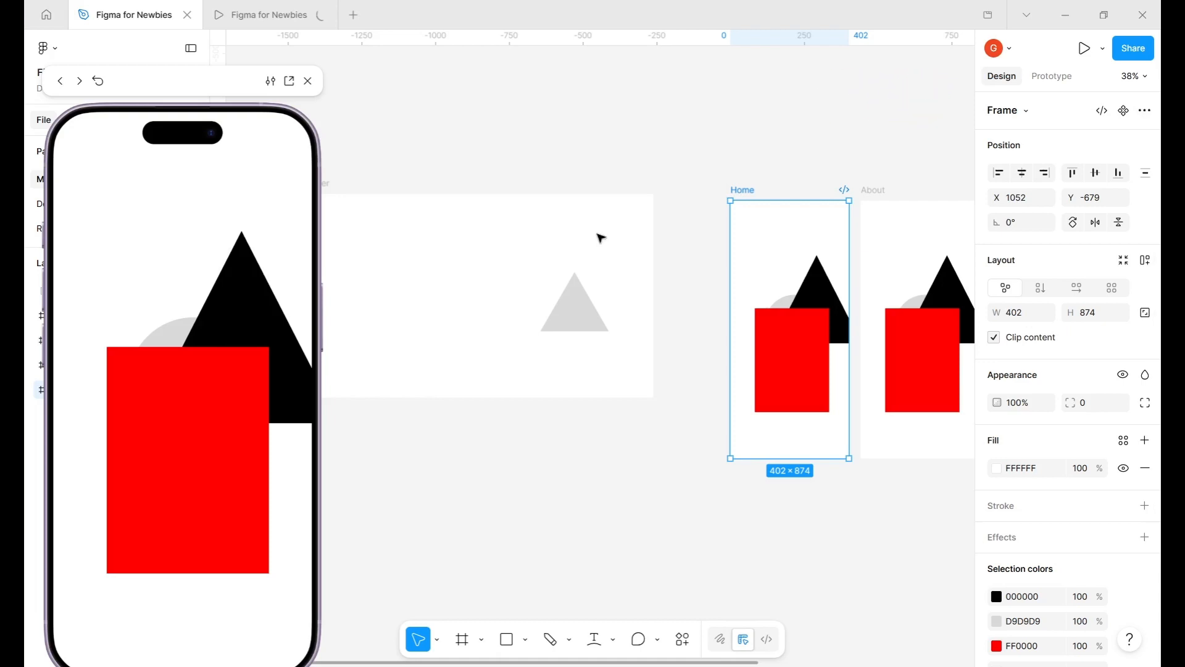
- Delete the grey rectangle to the right of the Contact frame
scroll(600, 237, "right", 10)
left_click(723, 231)
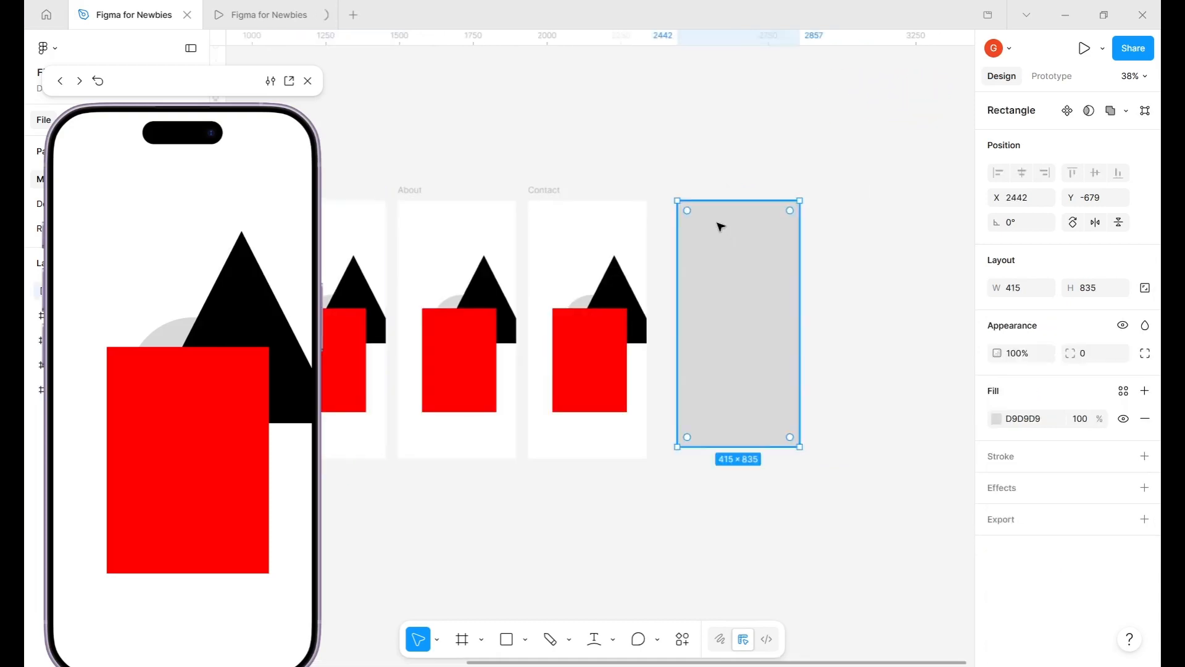
key("Delete")
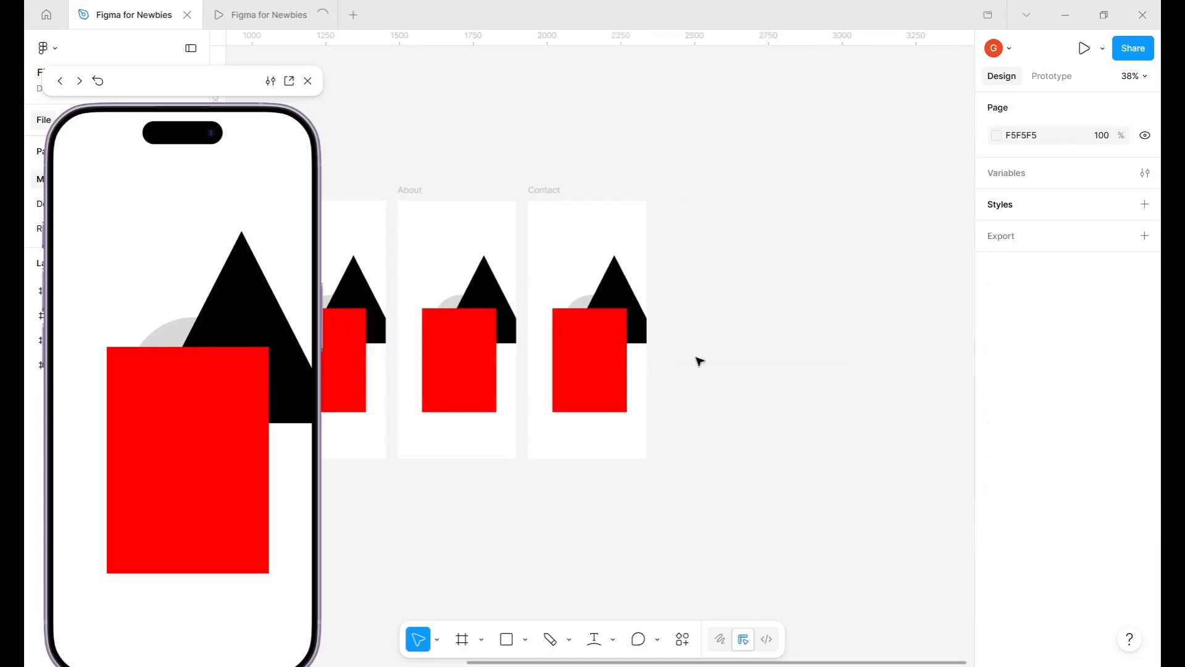
- Draw a square about 666 × 666 to the right of the Contact frame and add the text "I AM" near its centre
left_click(524, 640)
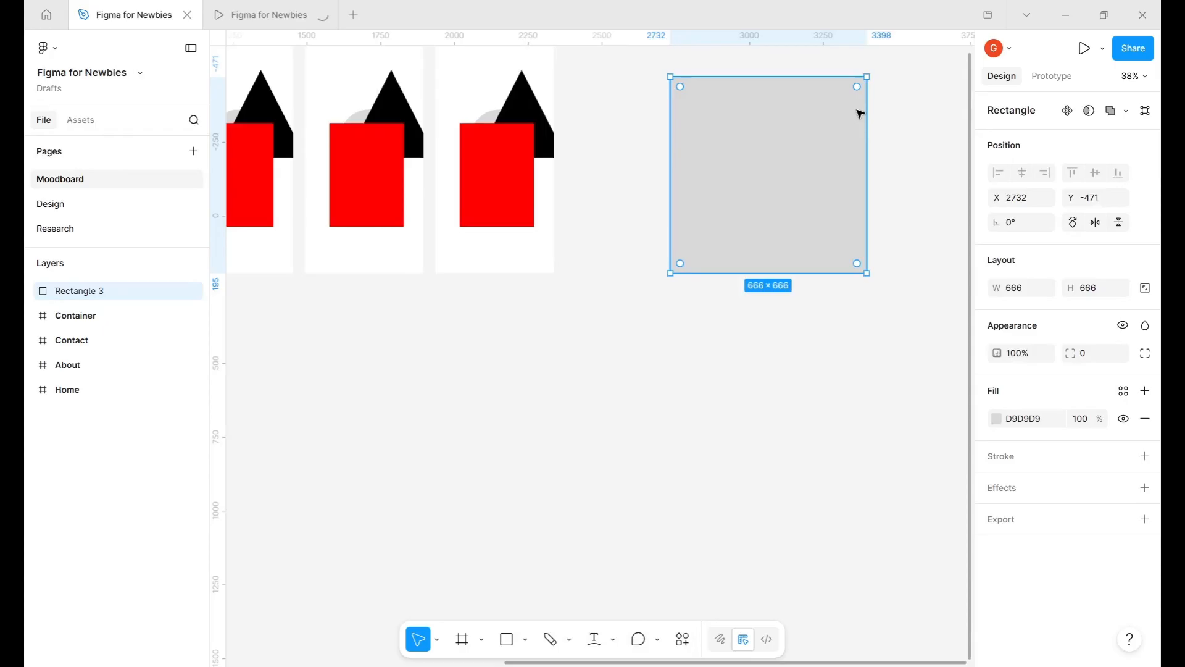
key("shift+2")
left_click(594, 637)
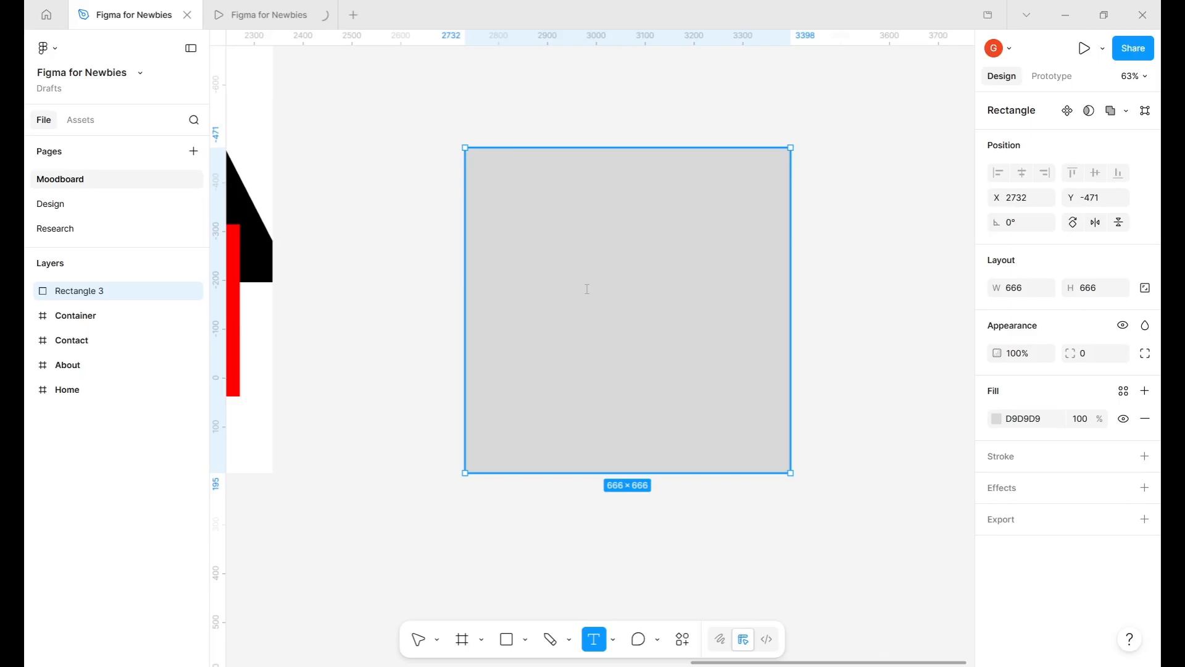
left_click(587, 288)
type("I AM")
key("Escape")
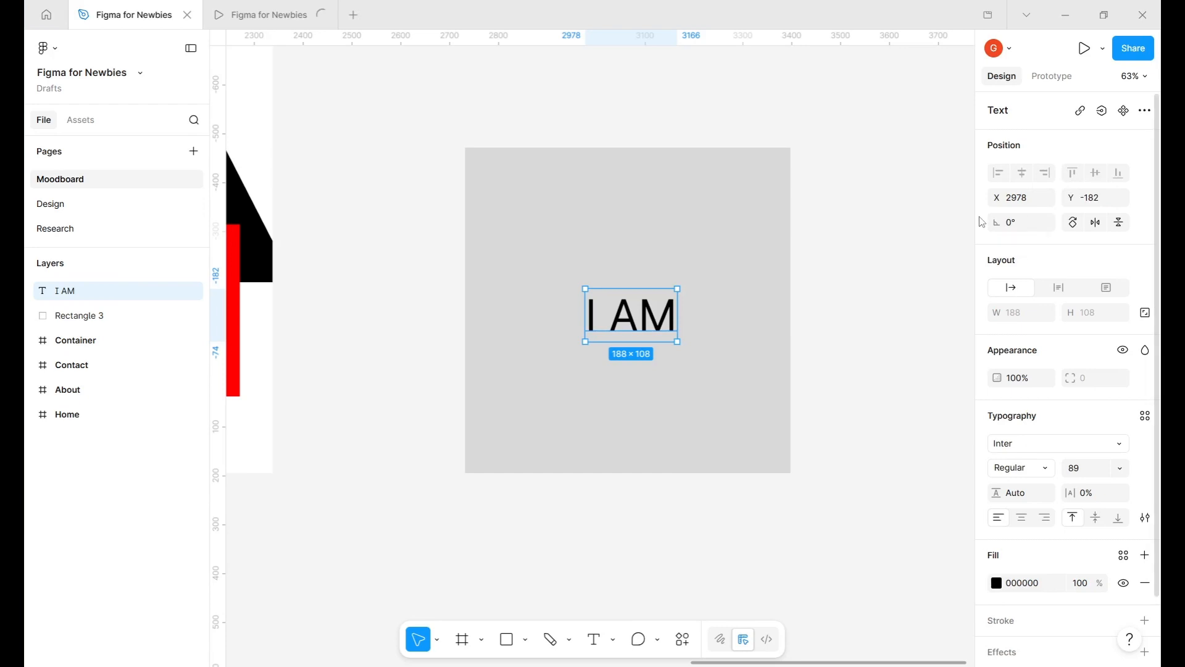
- Select the "I AM" text together with the square and try left, right and centre horizontal alignment, ending centred
left_click(682, 420, "shift")
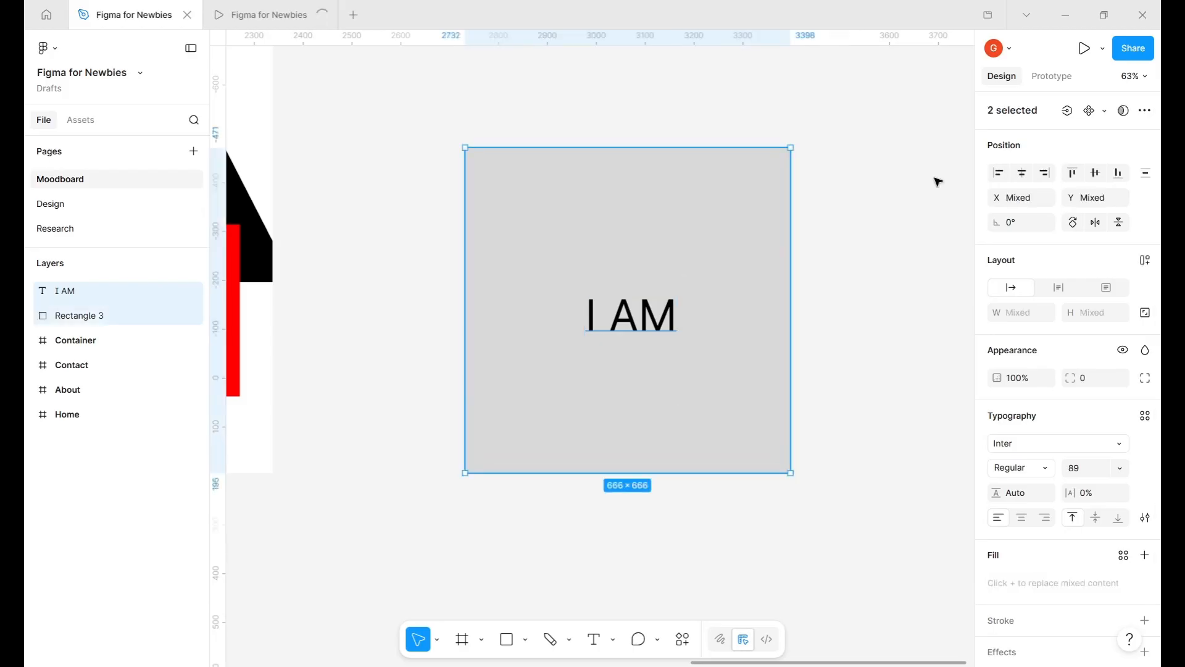
left_click(998, 178)
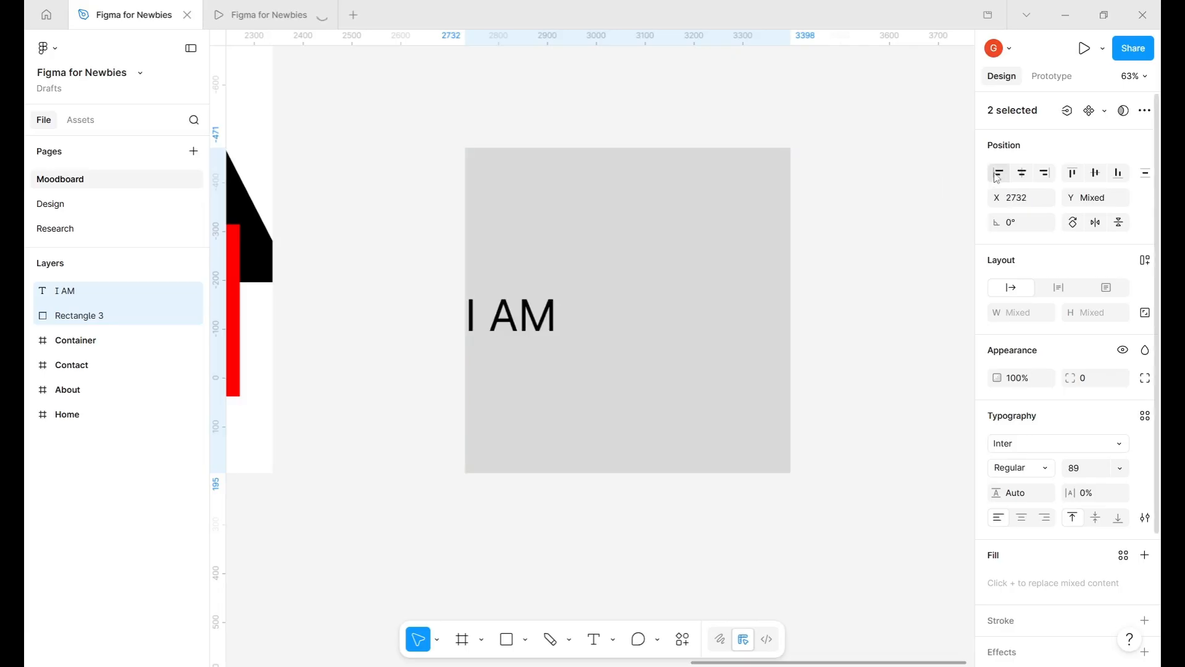
left_click(1022, 173)
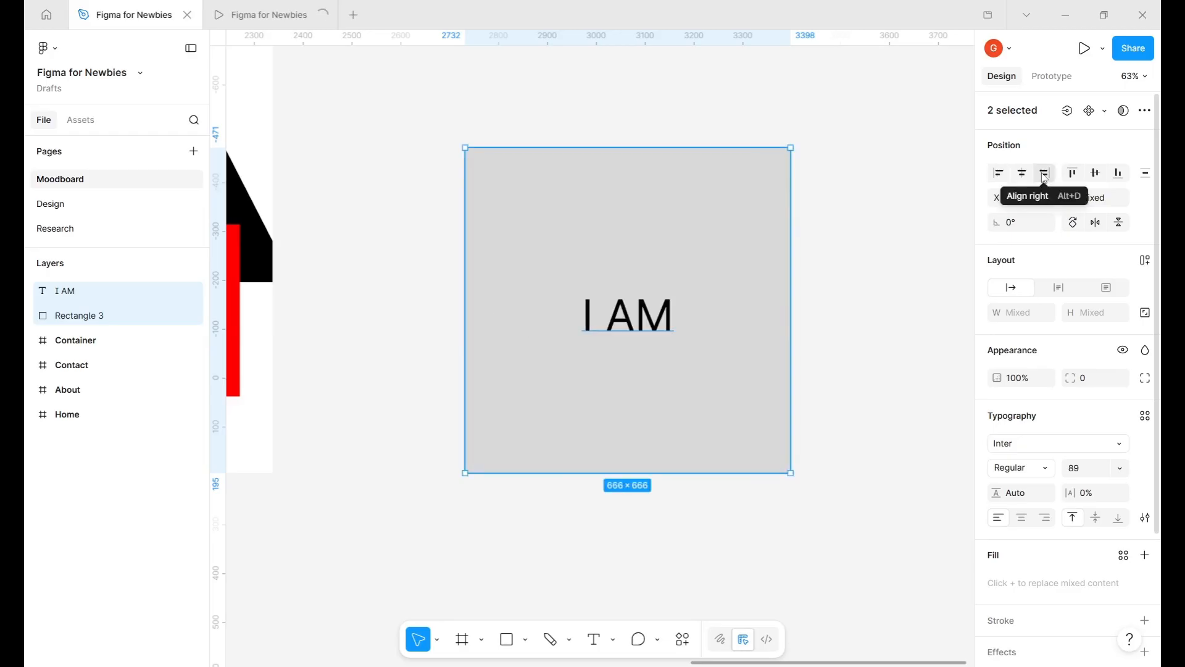
left_click(998, 175)
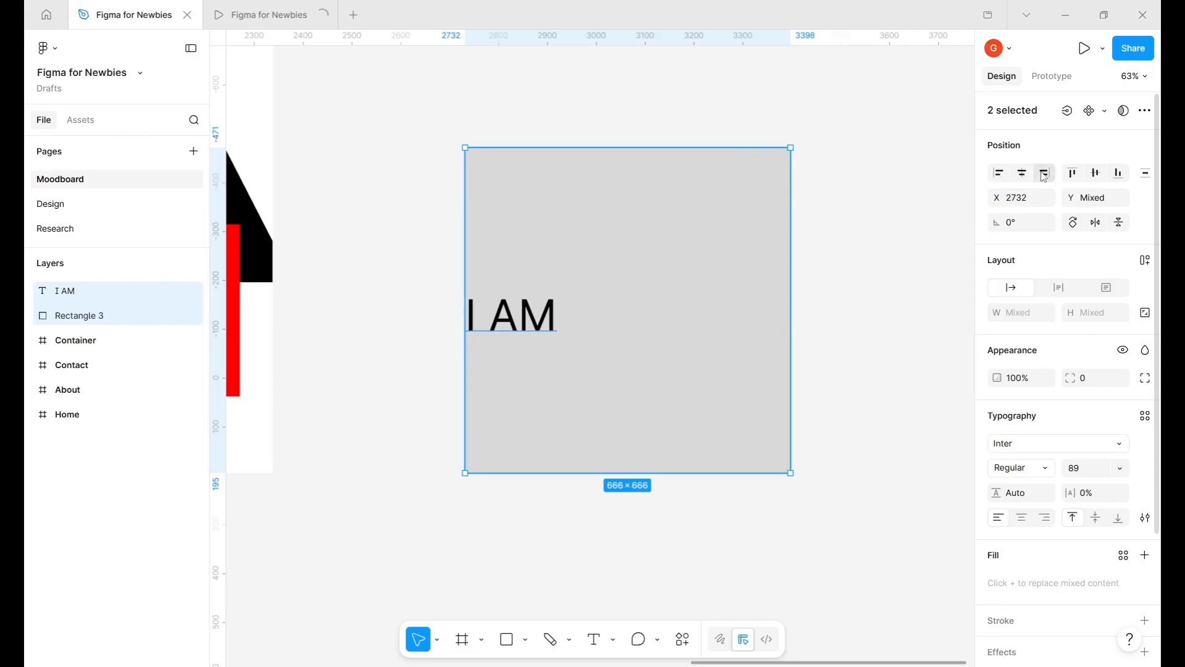
left_click(1045, 175)
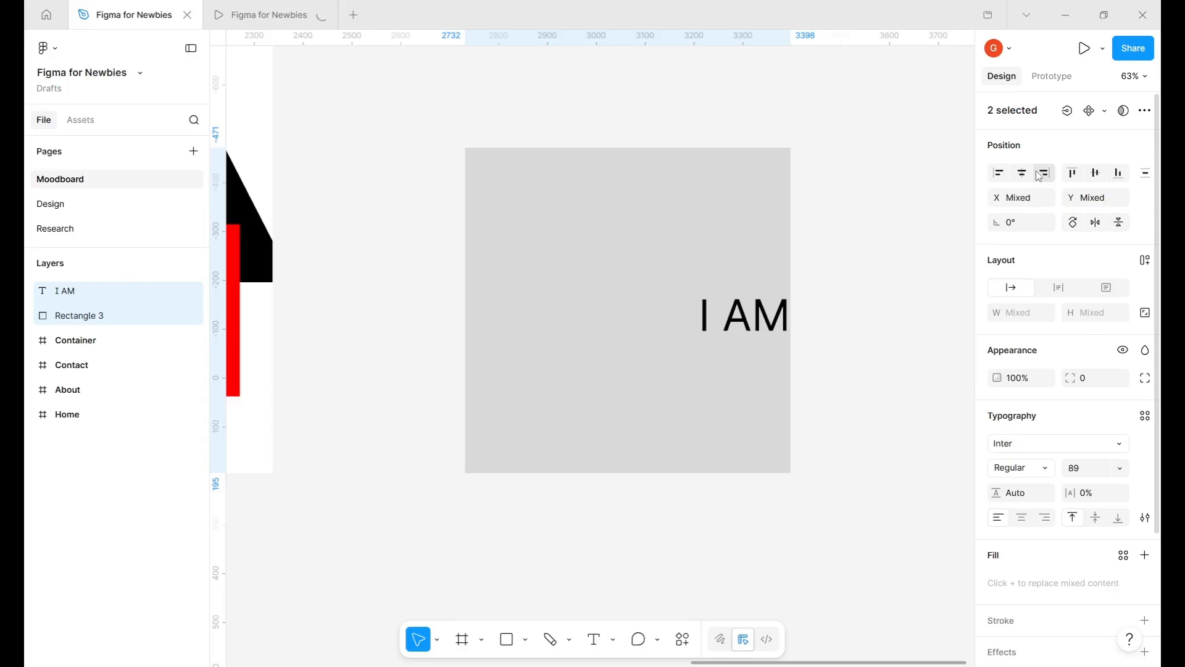
left_click(1008, 173)
left_click(1022, 173)
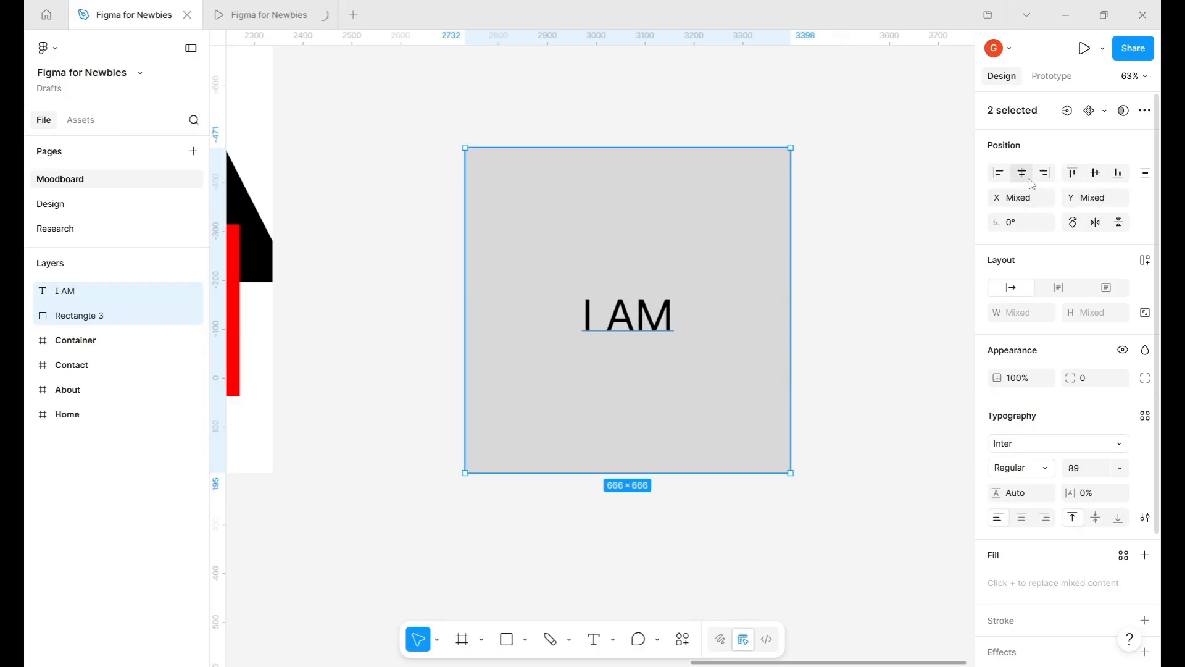
- Align the text to the square's top edge, its left edge and its bottom edge, ending at the vertical centre
left_click(1077, 176)
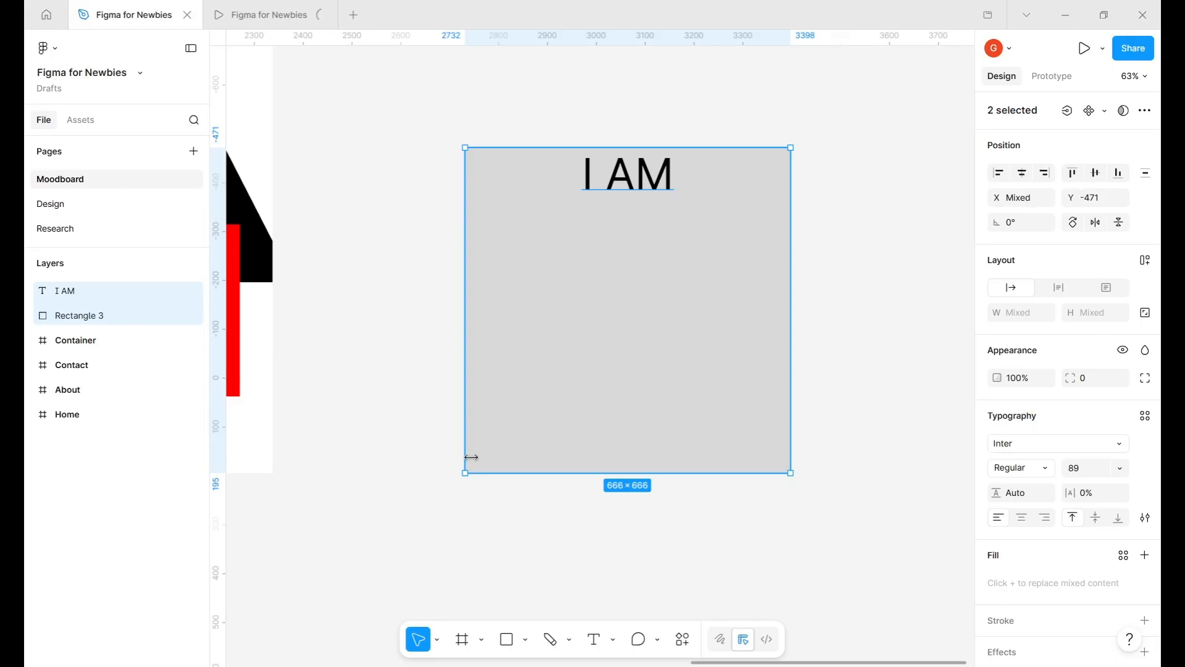
left_click(992, 167)
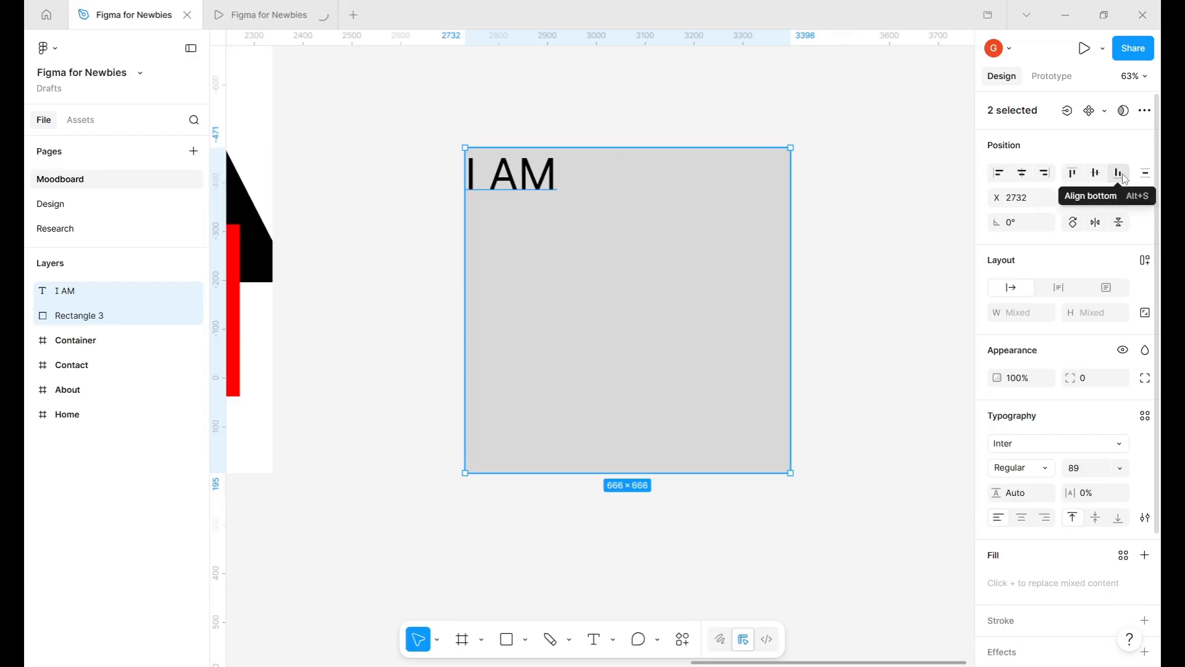
left_click(1123, 175)
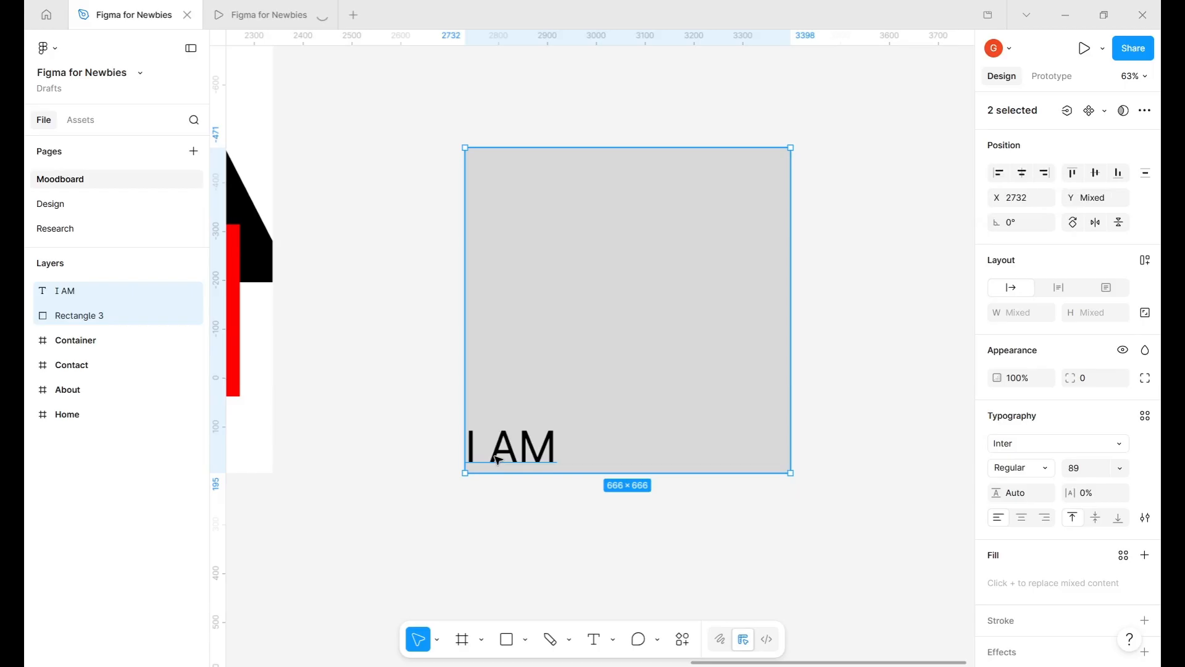
left_click(1096, 173)
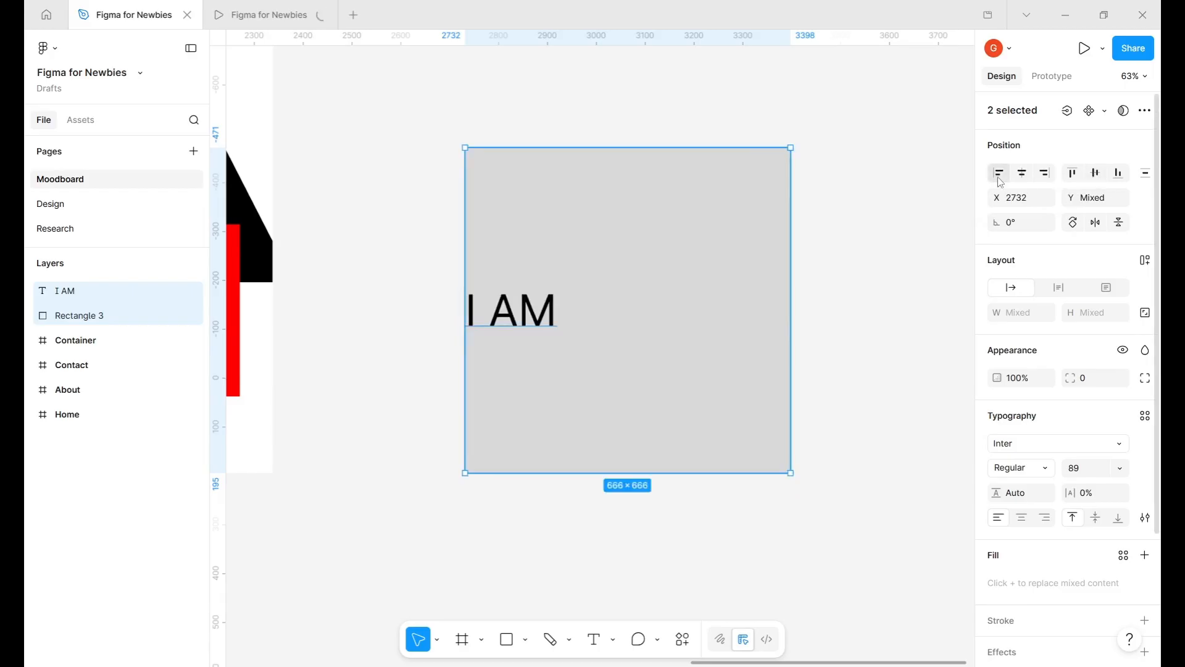
- Cycle the text through the square's horizontal alignments at mid-height, ending aligned to the right edge
left_click(1047, 175)
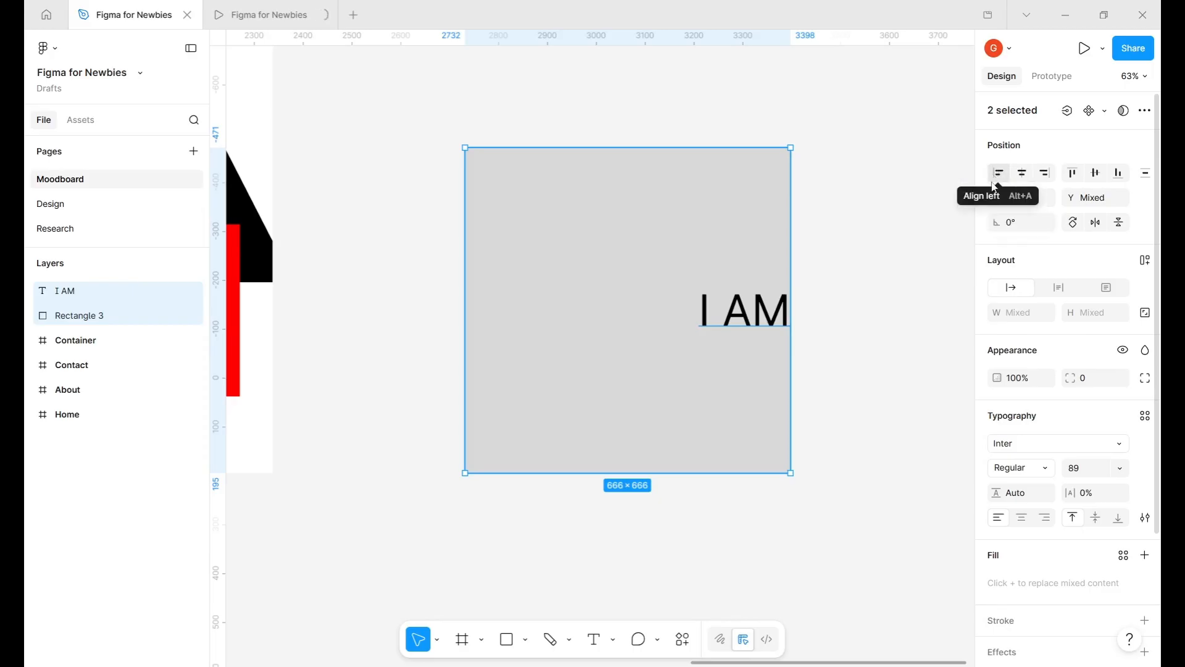
left_click(1024, 176)
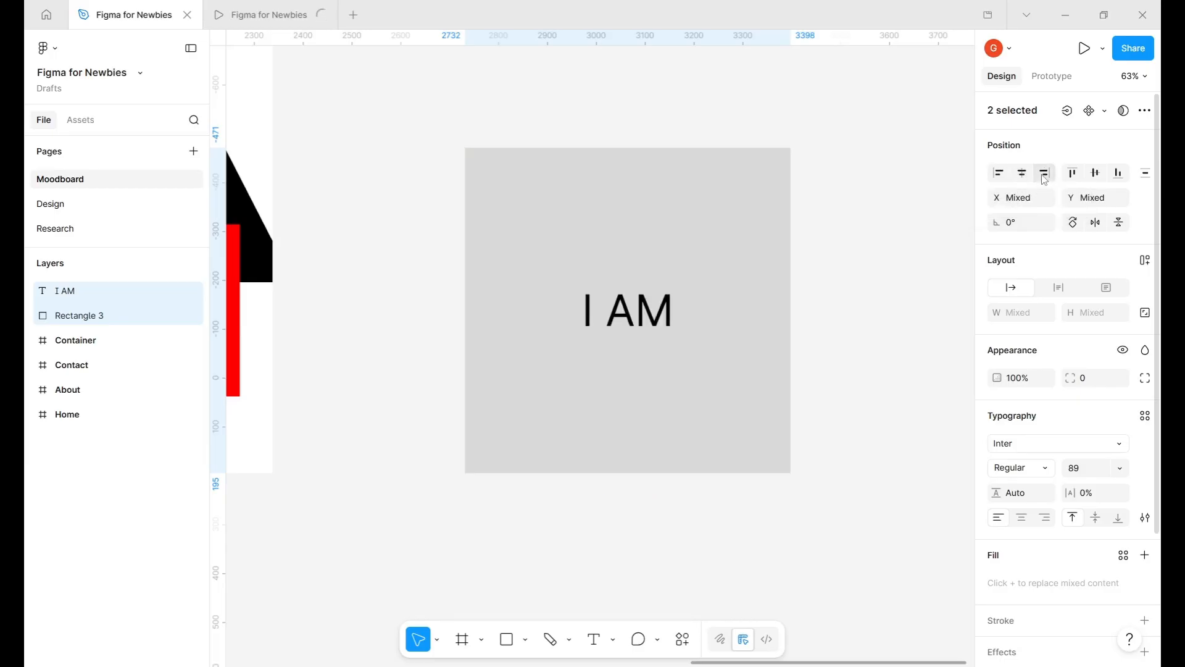
left_click(1051, 179)
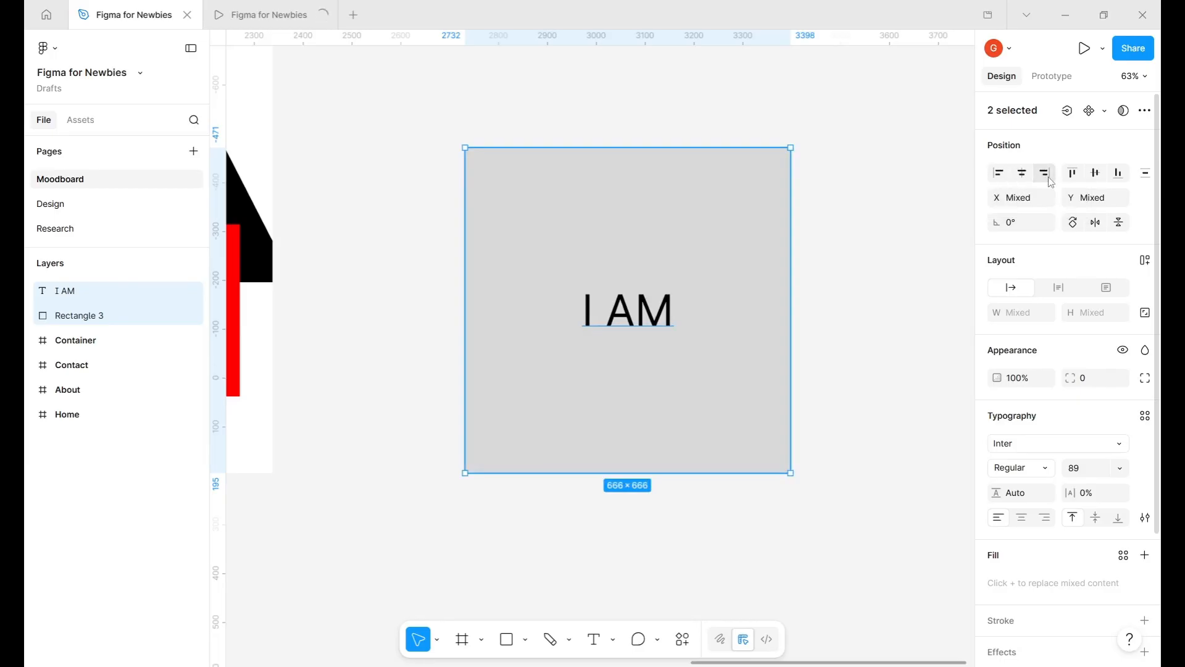
left_click(1003, 178)
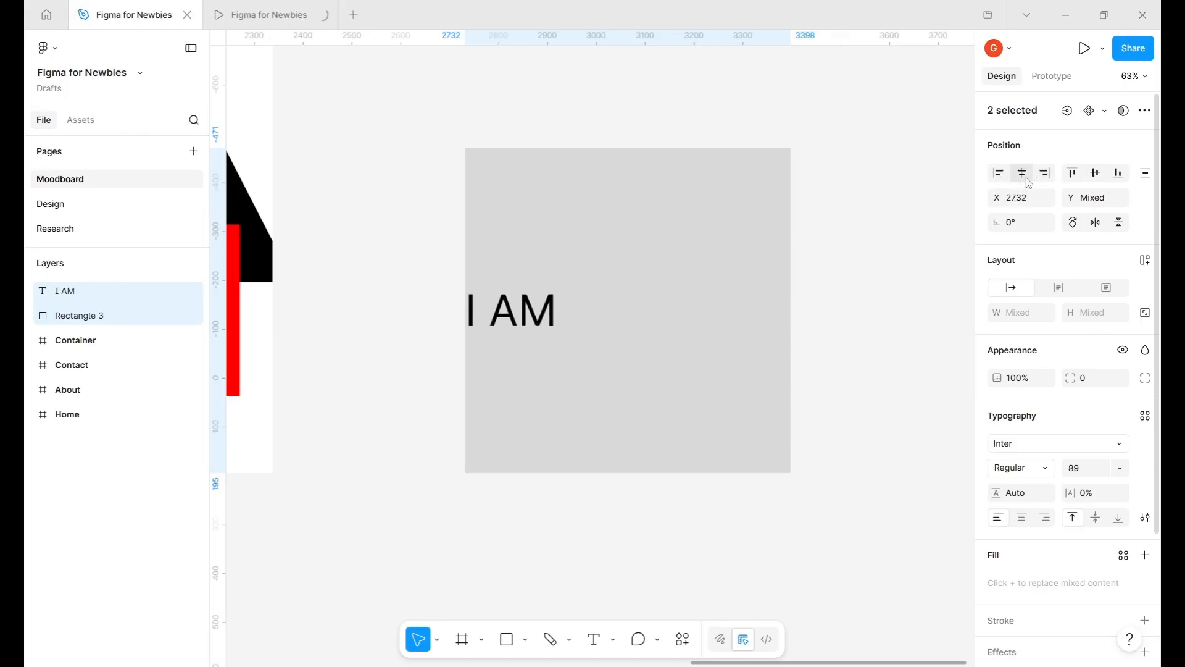
left_click(1023, 177)
left_click(1045, 178)
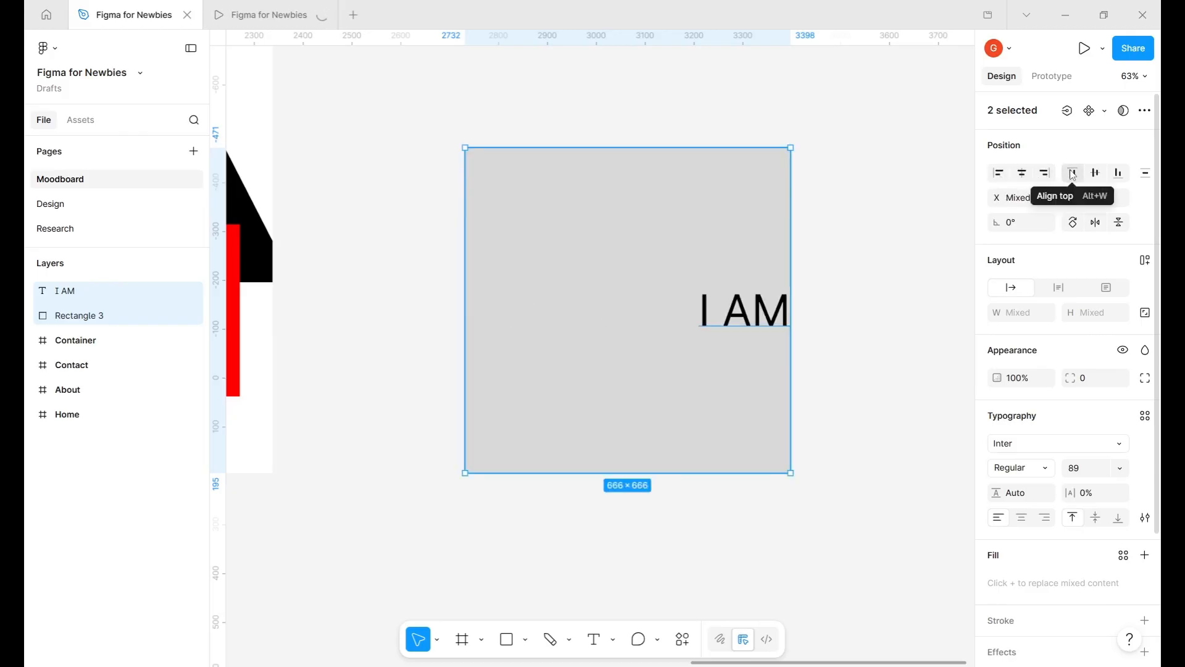
- Align the text along the square's right edge to the top, the vertical centre and the bottom
left_click(1076, 173)
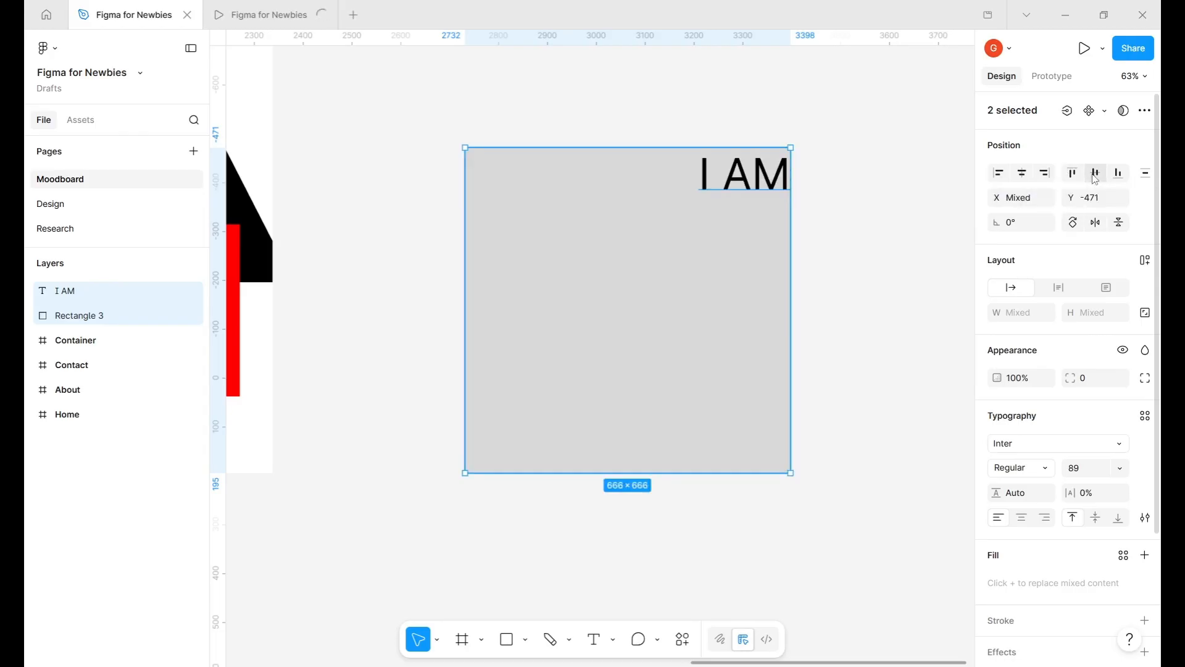
left_click(1096, 174)
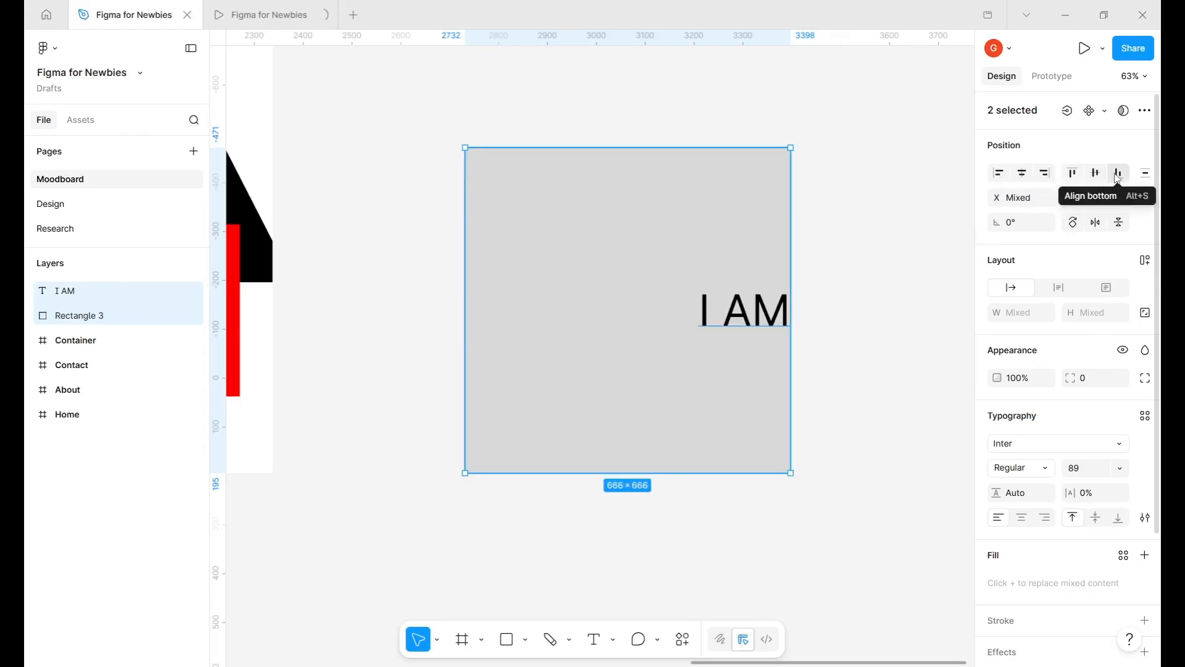
left_click(1119, 173)
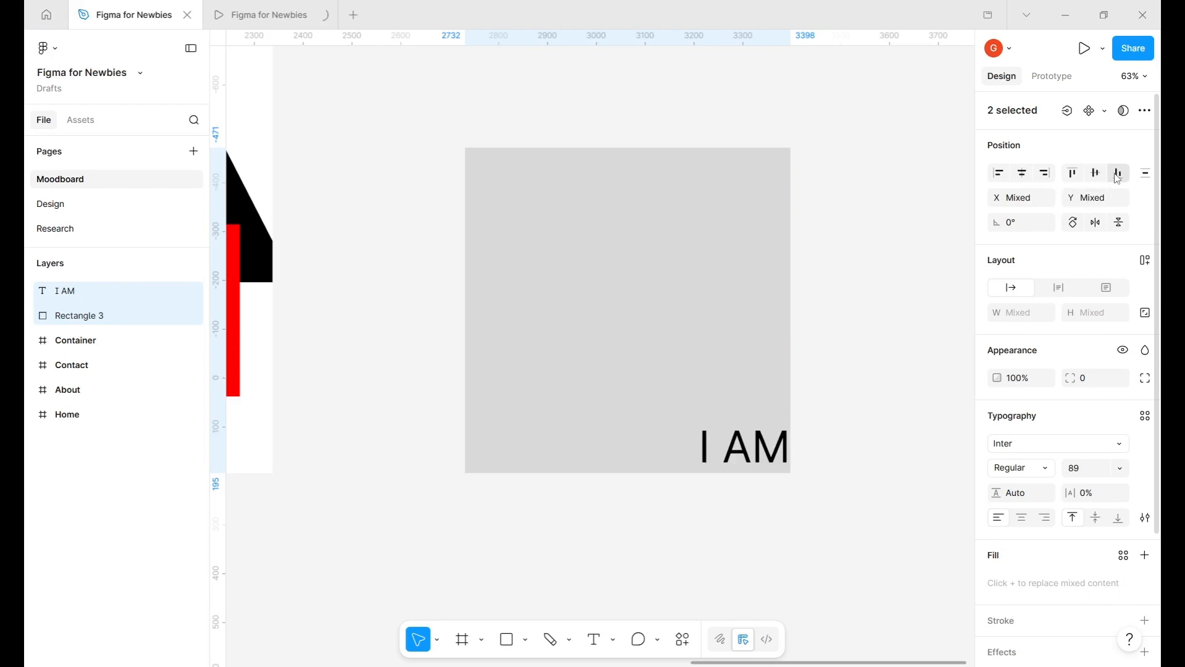
- Centre the text horizontally in the square and align it to the top, the vertical centre and the bottom
left_click(1023, 173)
left_click(1072, 175)
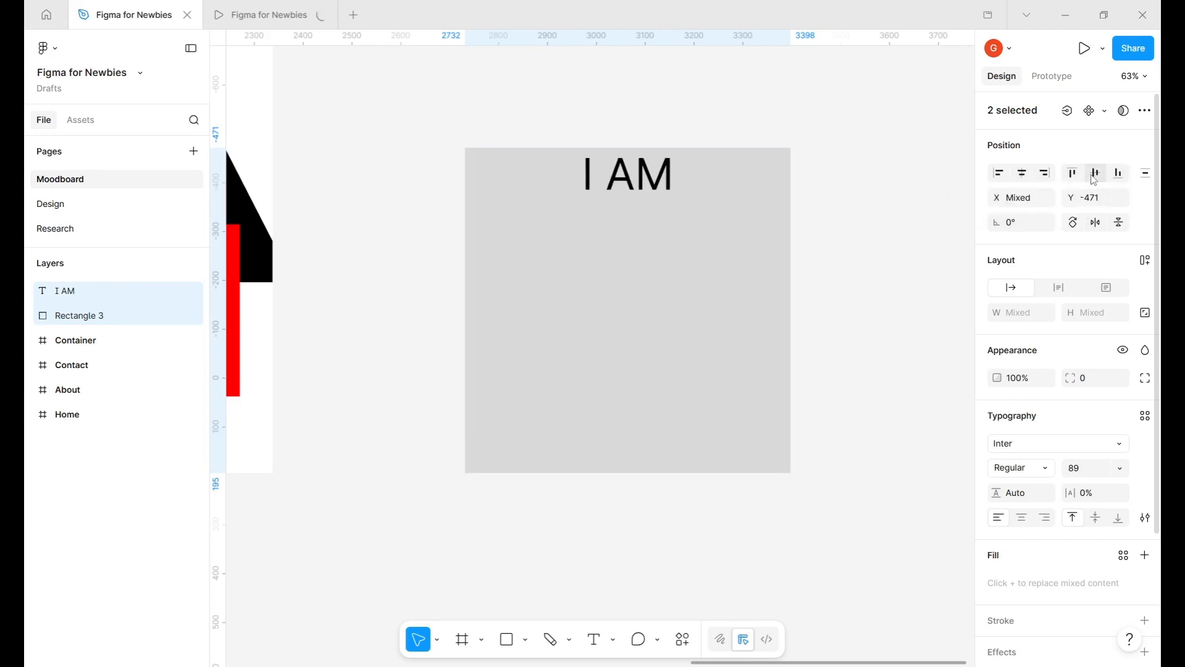
left_click(1097, 175)
left_click(1119, 175)
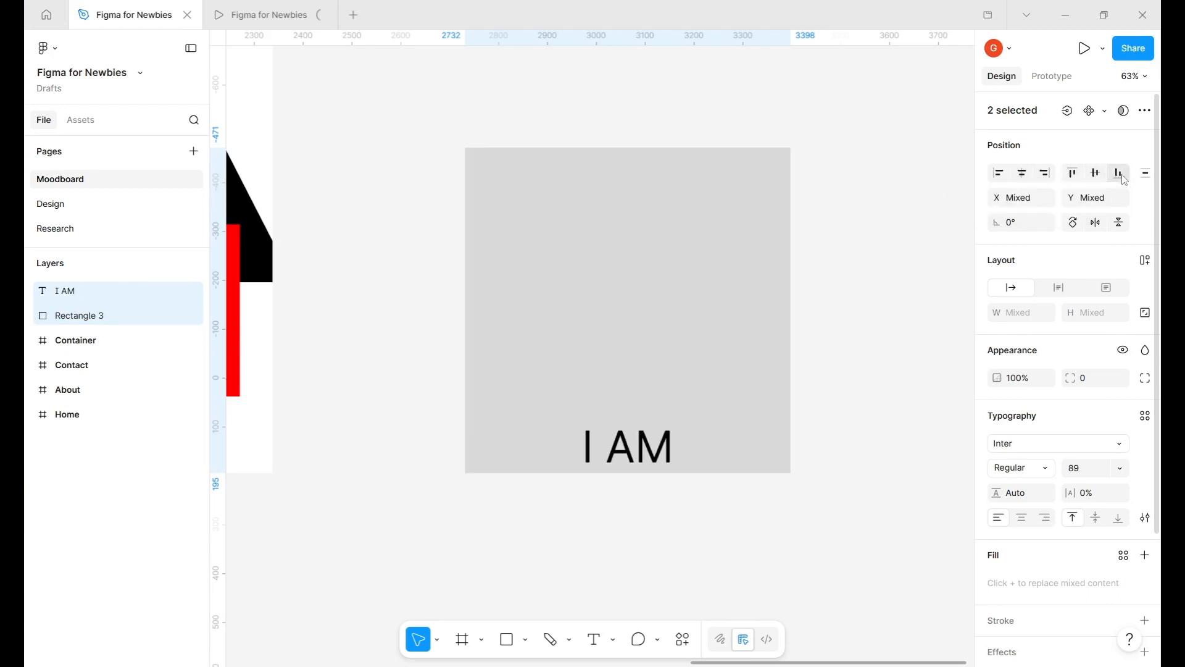
- Align the text to the square's left edge at the top, vertical centre and bottom, and clear the selection
left_click(1000, 178)
left_click(1078, 176)
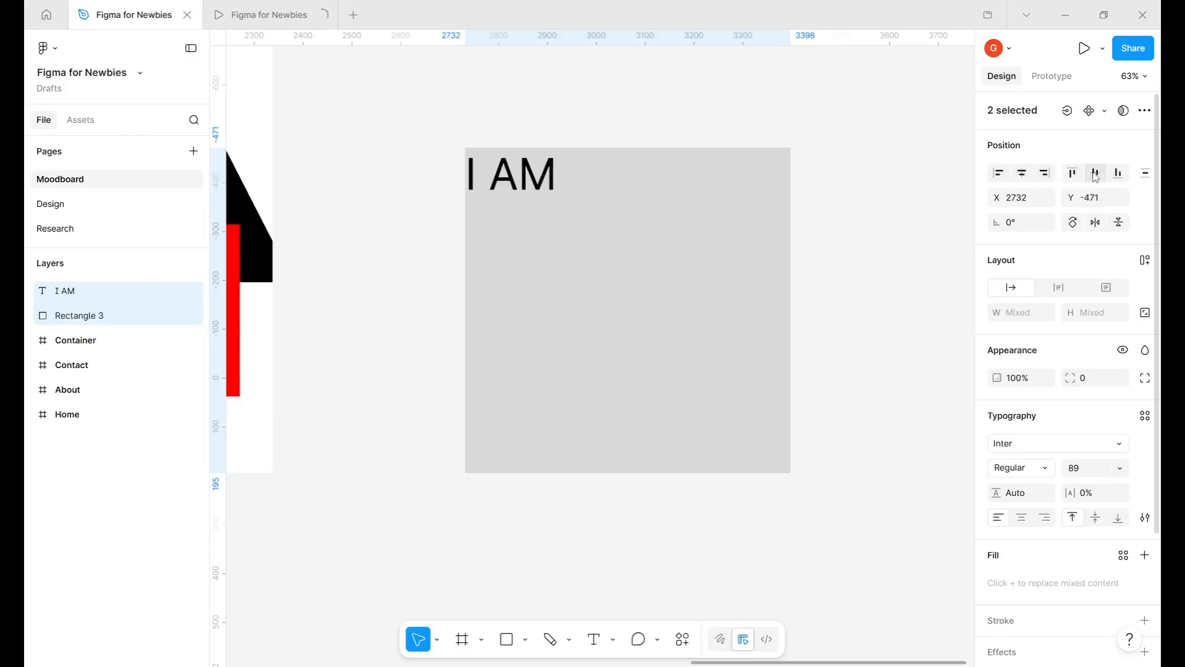
left_click(1098, 178)
left_click(1118, 175)
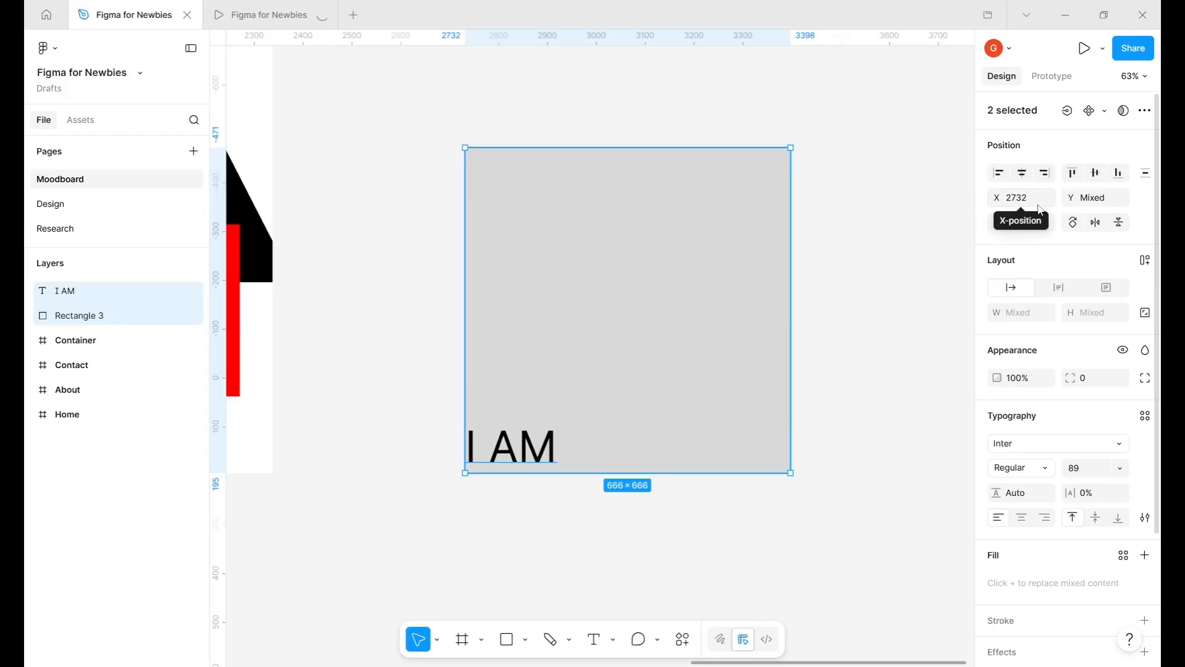
left_click(511, 490)
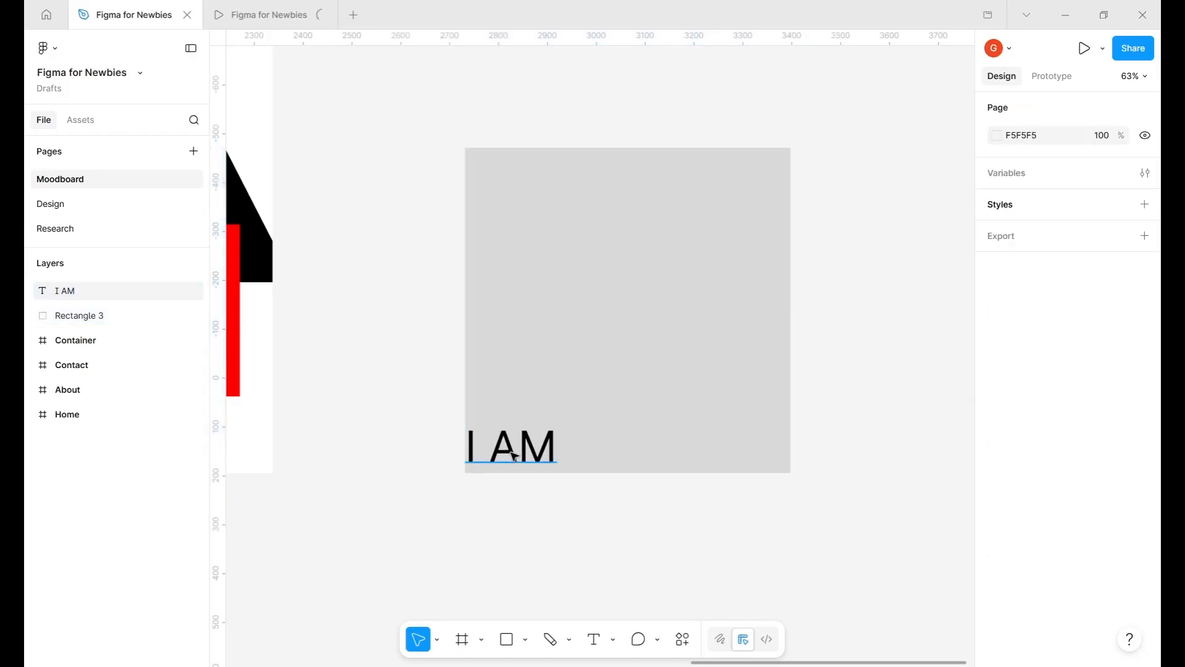
- Move the "I AM" text freely around the square, ending near the middle at about X 2971, Y -200
left_click_drag(536, 436, 598, 320)
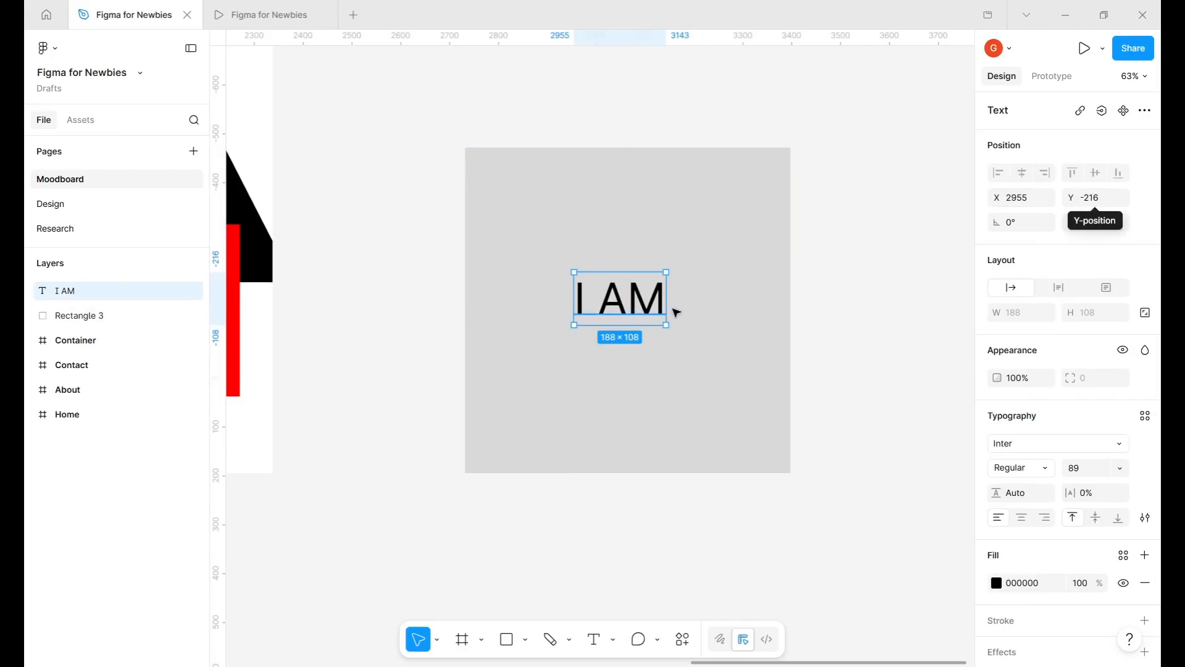
left_click_drag(614, 310, 736, 196)
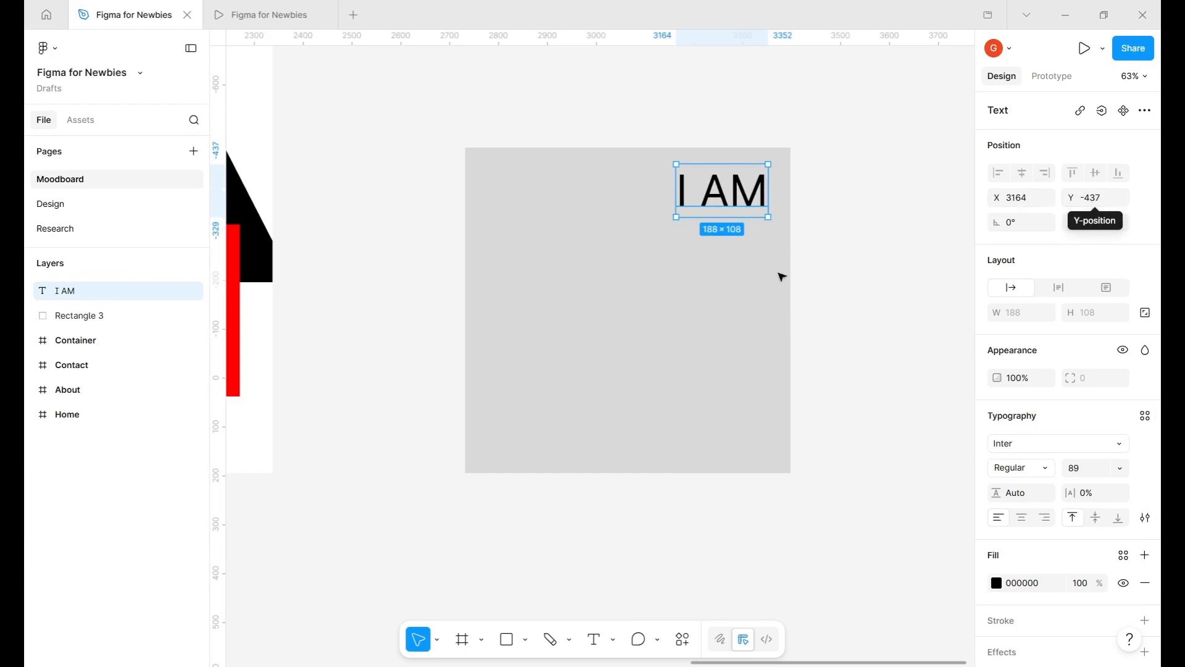
left_click_drag(711, 173, 612, 296)
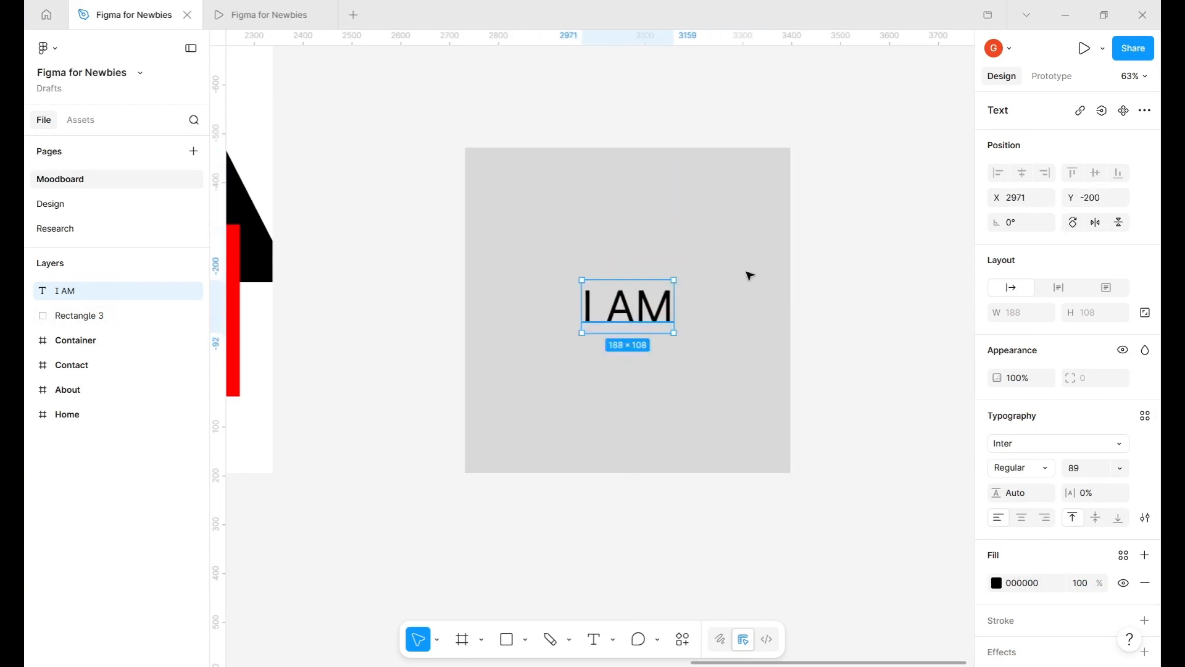
- Rotate the "I AM" text by 45° and undo the rotation
left_click(1019, 224)
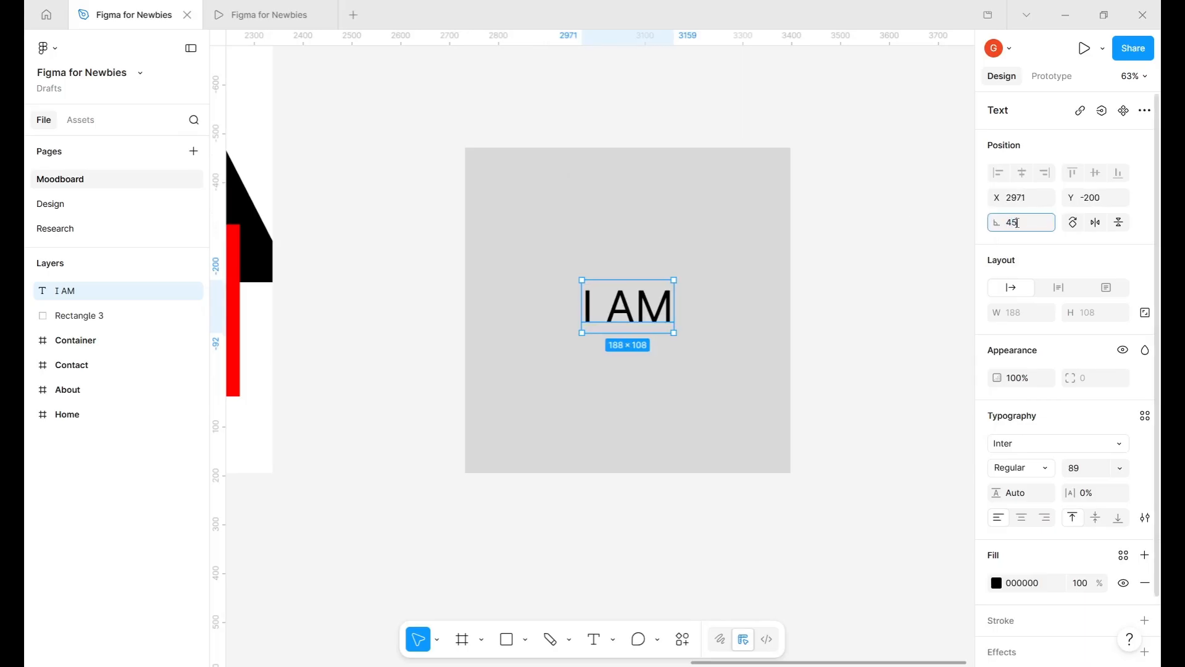
key("Return")
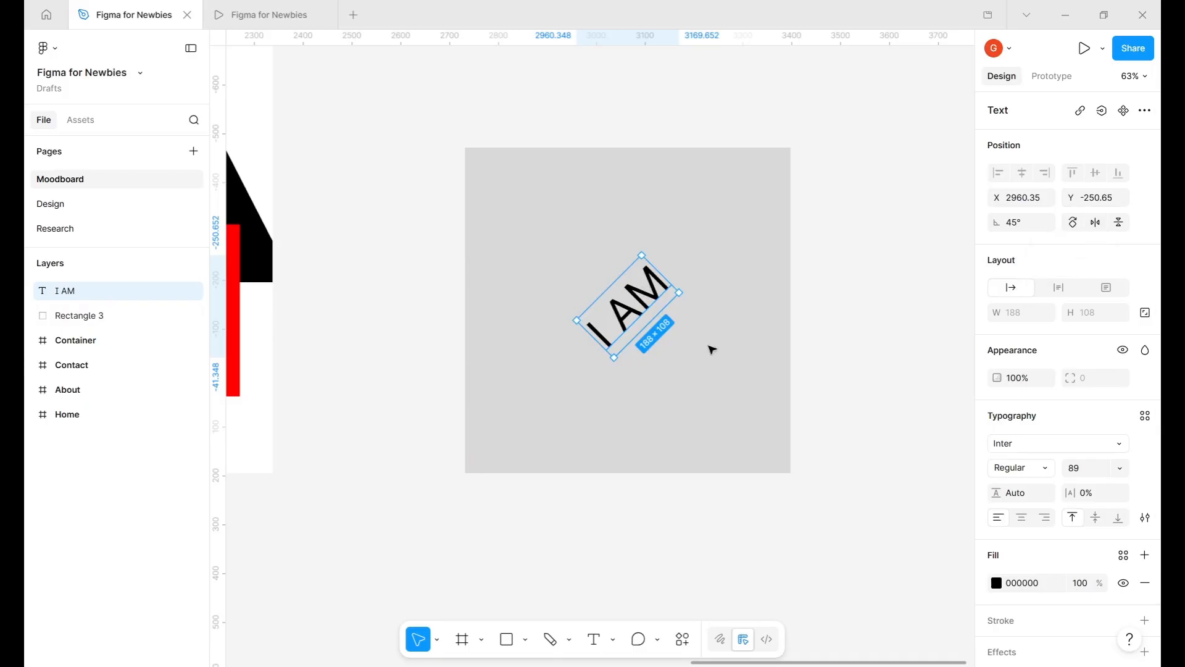
key("ctrl+z")
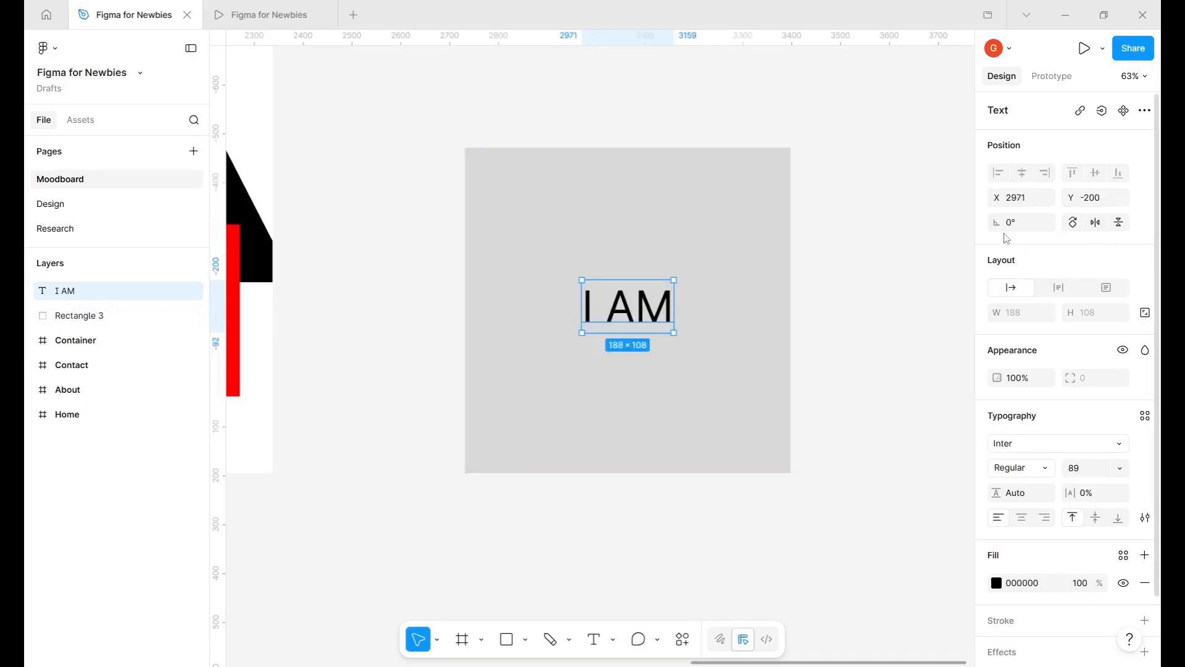
- Rotate the "I AM" text right in 90° increments through a full turn and on to -90°
left_click(1074, 223)
left_click(1074, 223)
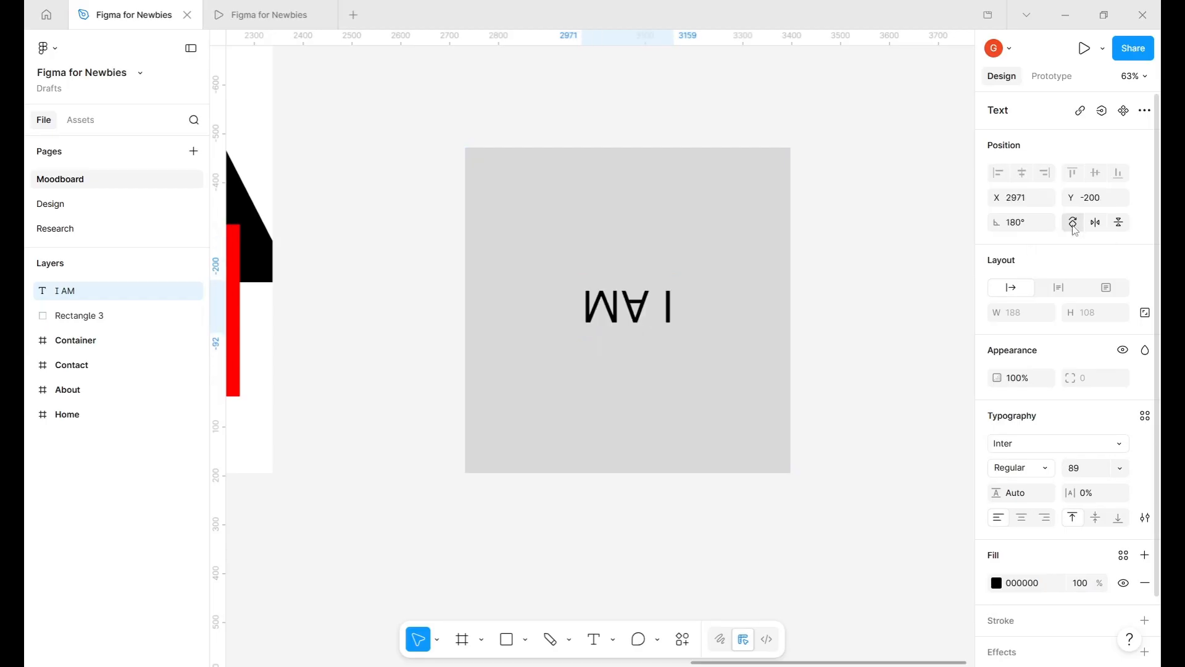
left_click(1074, 225)
left_click(1074, 225)
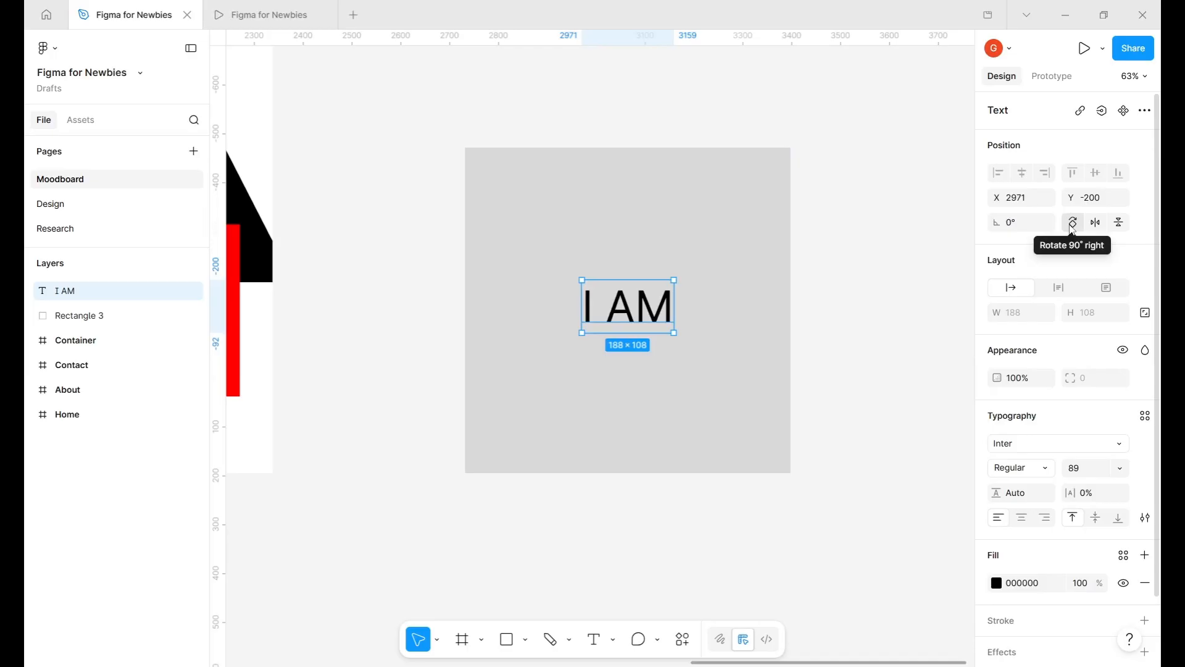
left_click(1073, 226)
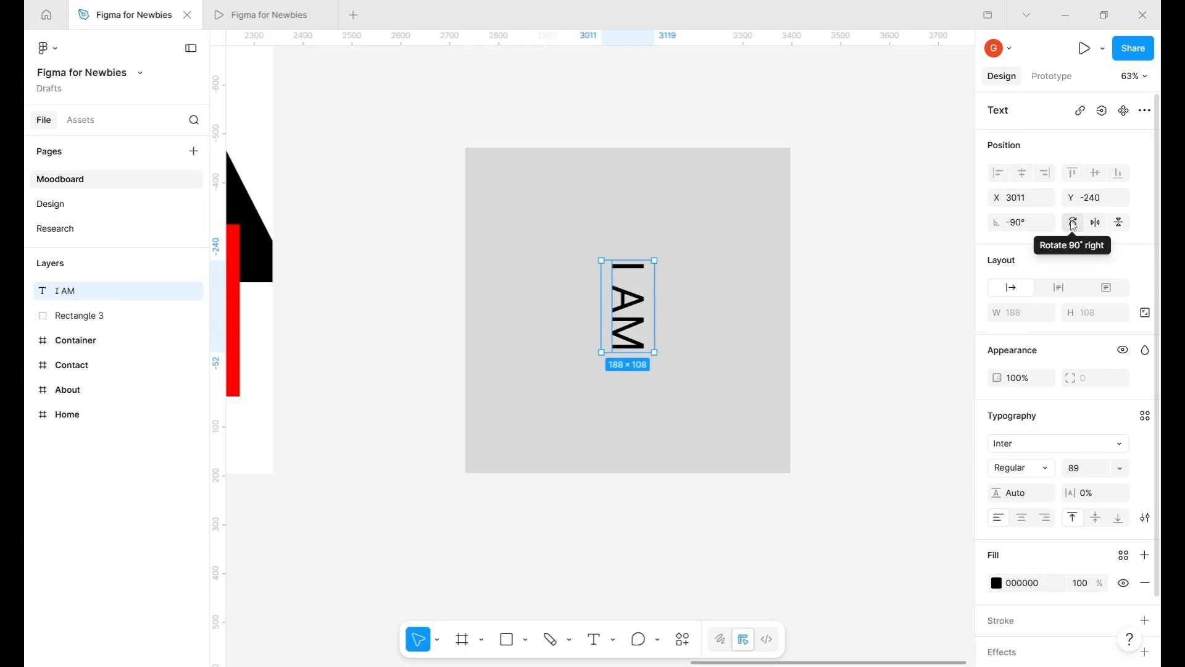
- Continue rotating the "I AM" text right in 90° increments until it is back at 0°
left_click(1074, 226)
left_click(1074, 226)
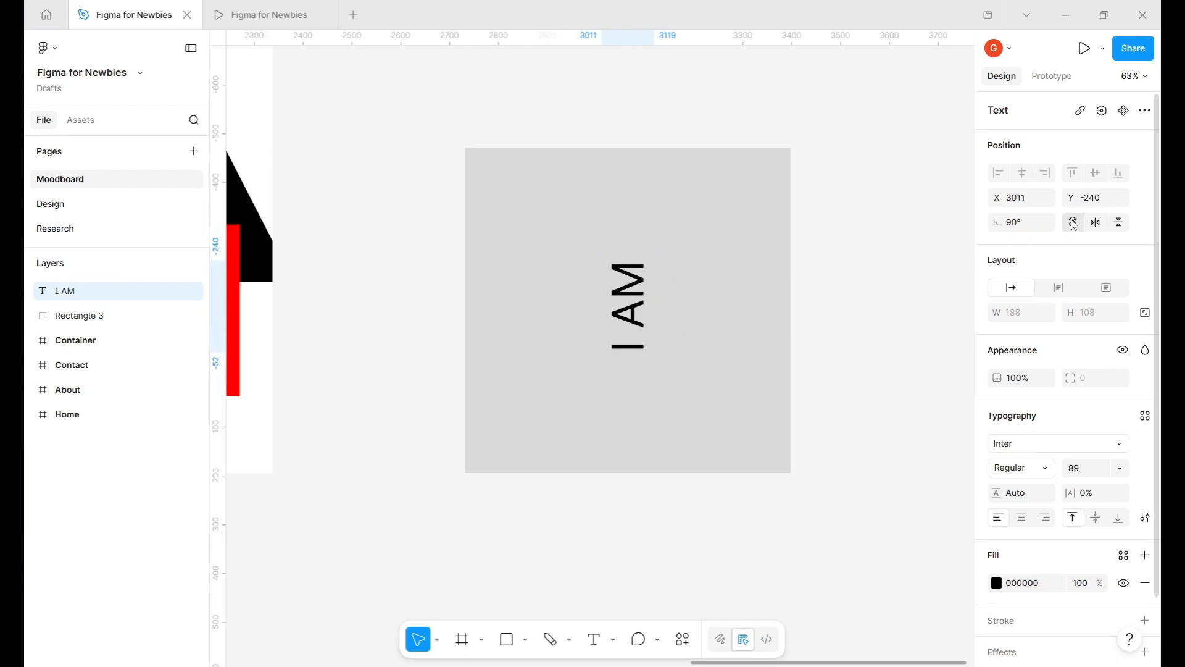
left_click(1075, 226)
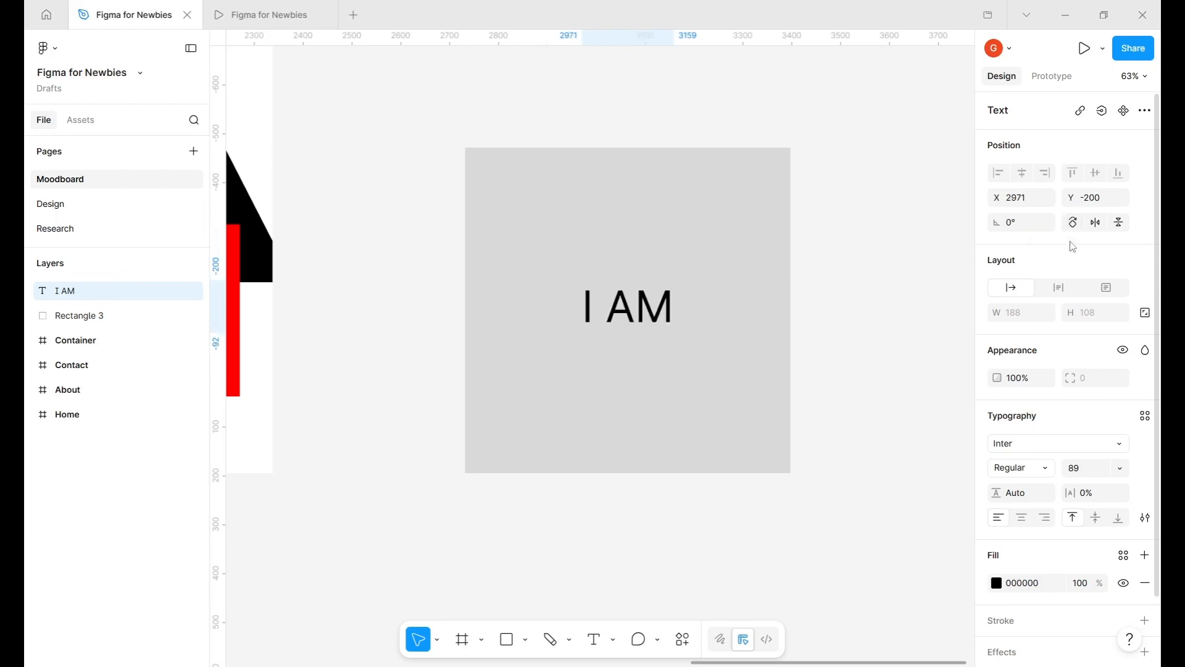
- Flip the "I AM" text horizontally and back, and flip it vertically and back
left_click(1097, 224)
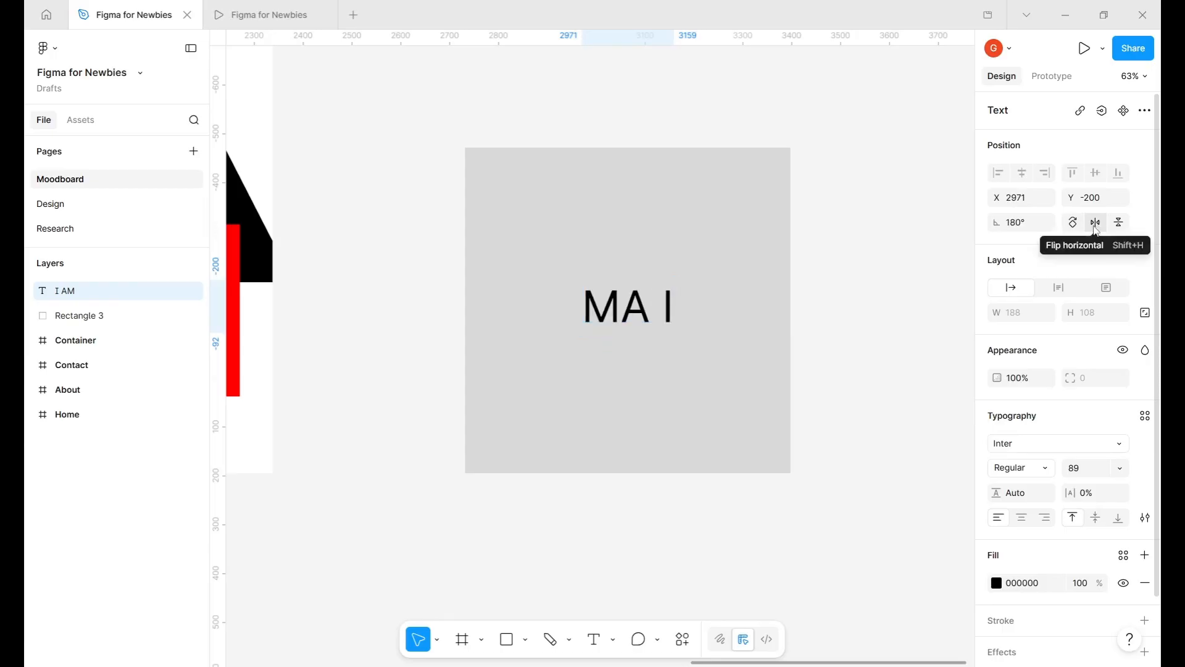
left_click(1093, 226)
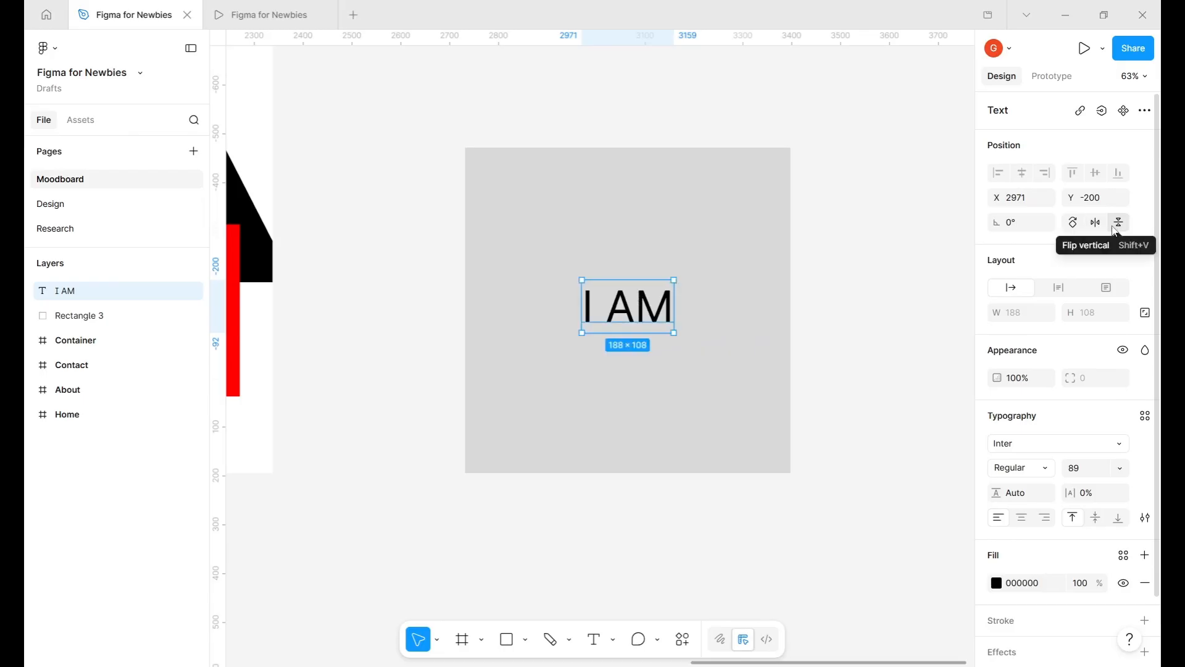
left_click(1115, 229)
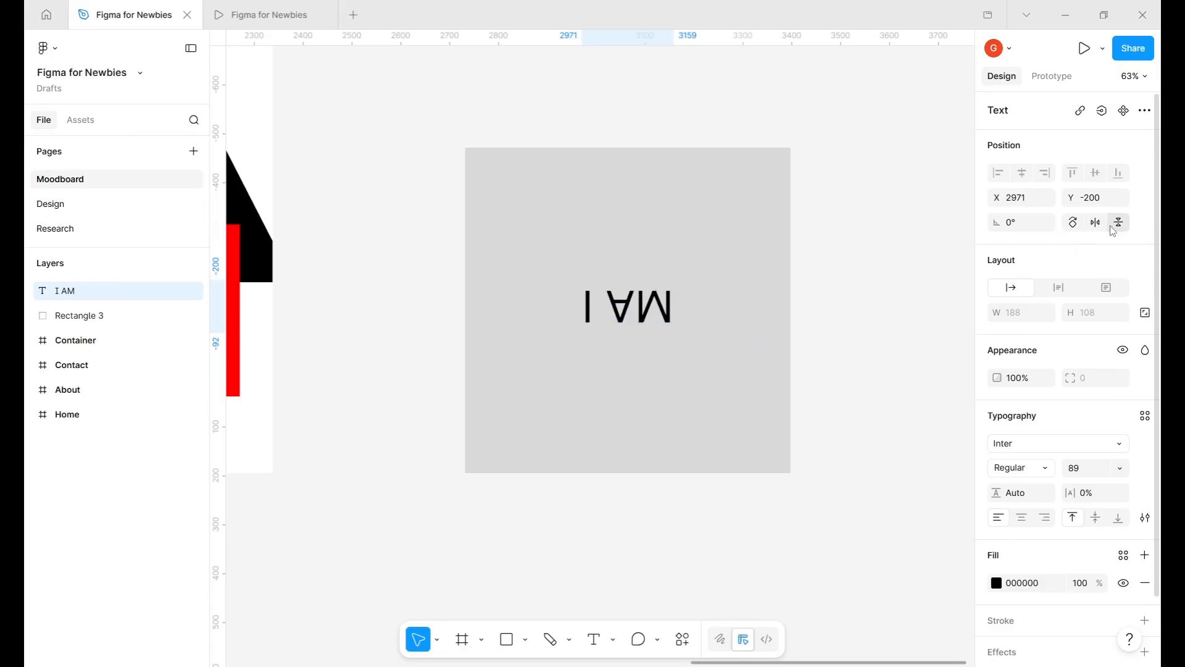
left_click(1115, 230)
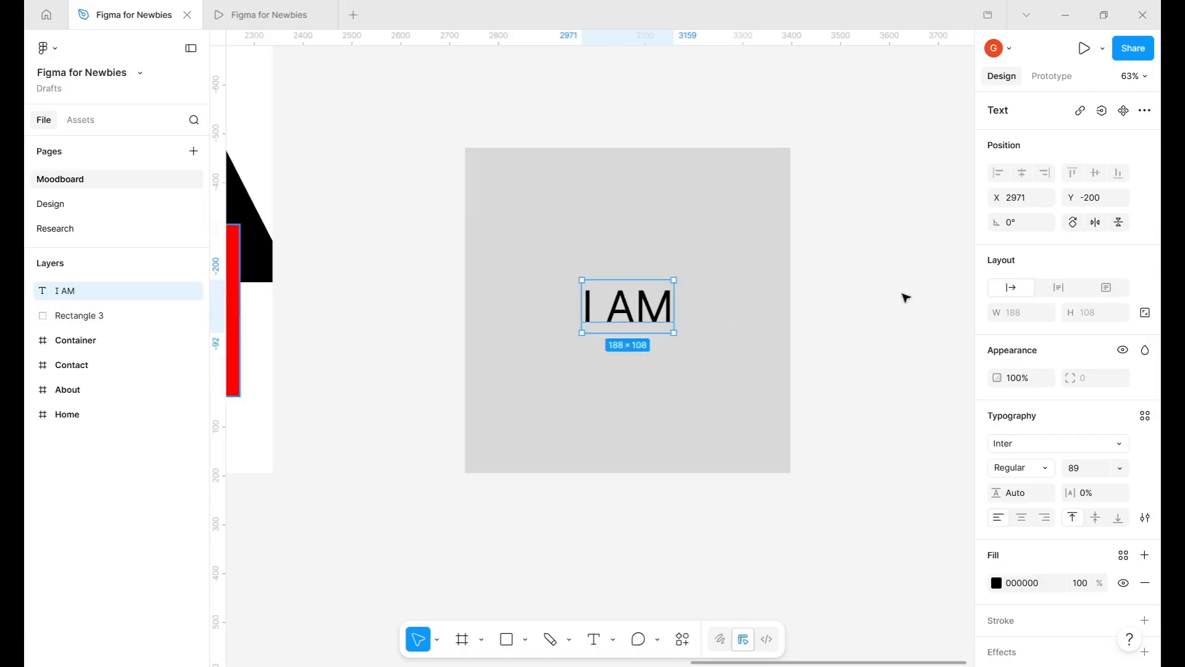
- Move the red rectangle to about X 3474, Y -352 and the black triangle to about X 3368, Y 56, outside the Contact frame
left_click_drag(234, 327, 925, 331)
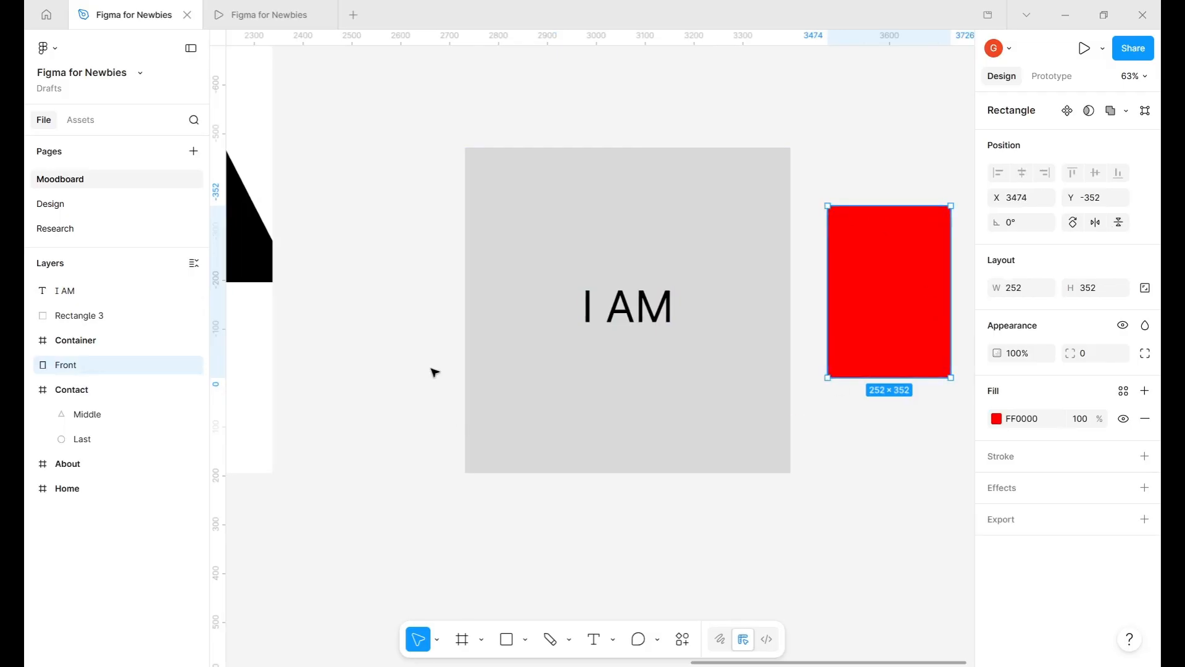
left_click_drag(247, 245, 874, 494)
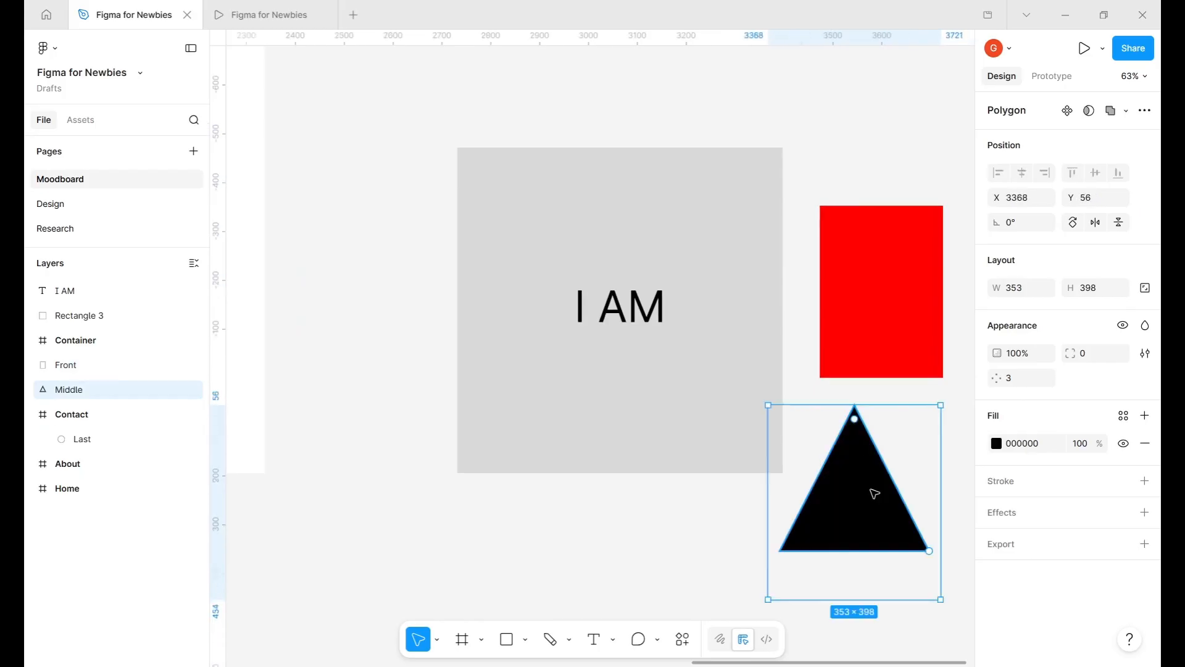
scroll(874, 493, "right", 3)
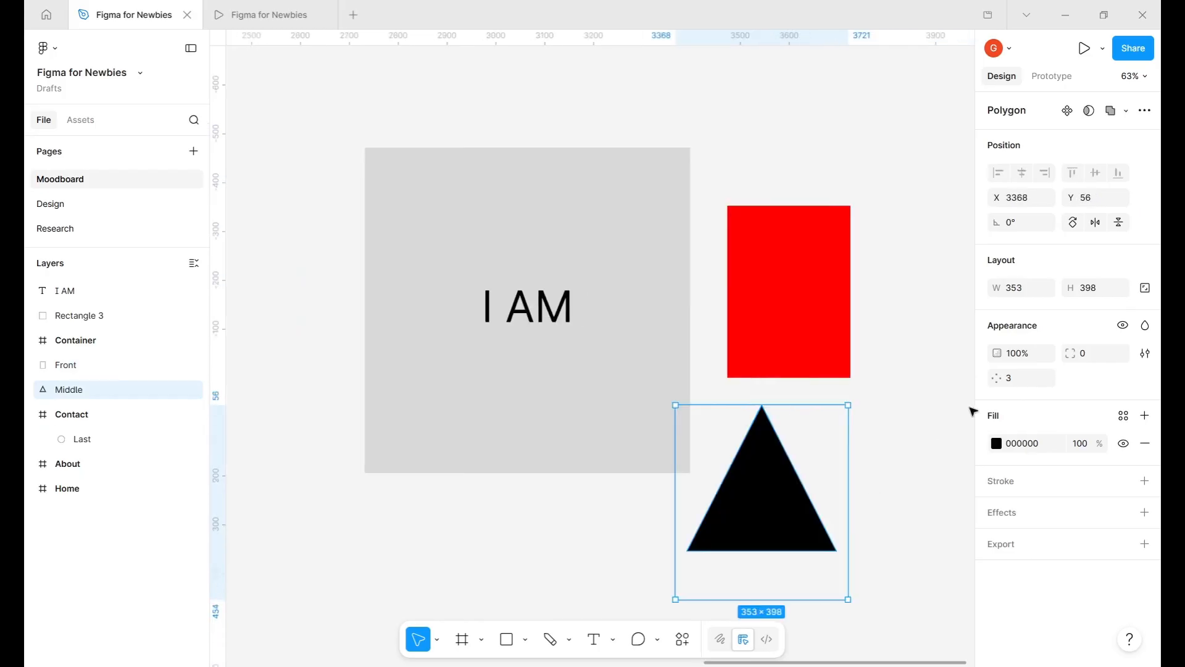
- Try flipping the black triangle vertically and rotating it right in 90° increments, returning it upright at 0°
left_click(1117, 226)
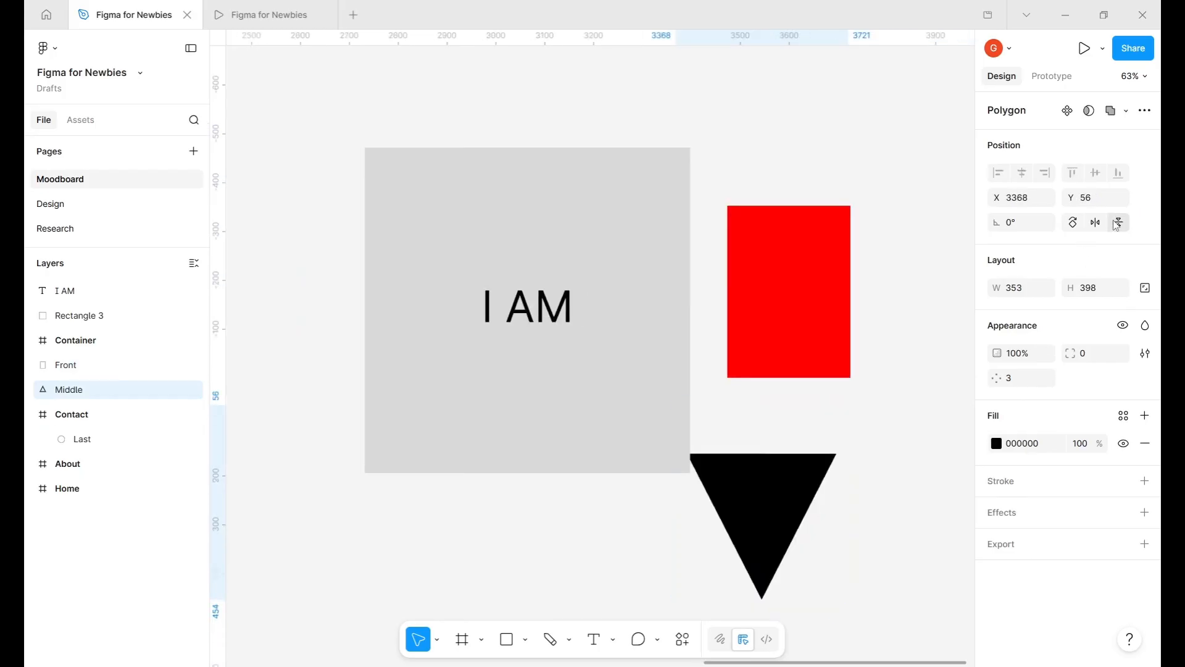
left_click(1081, 222)
left_click(1081, 223)
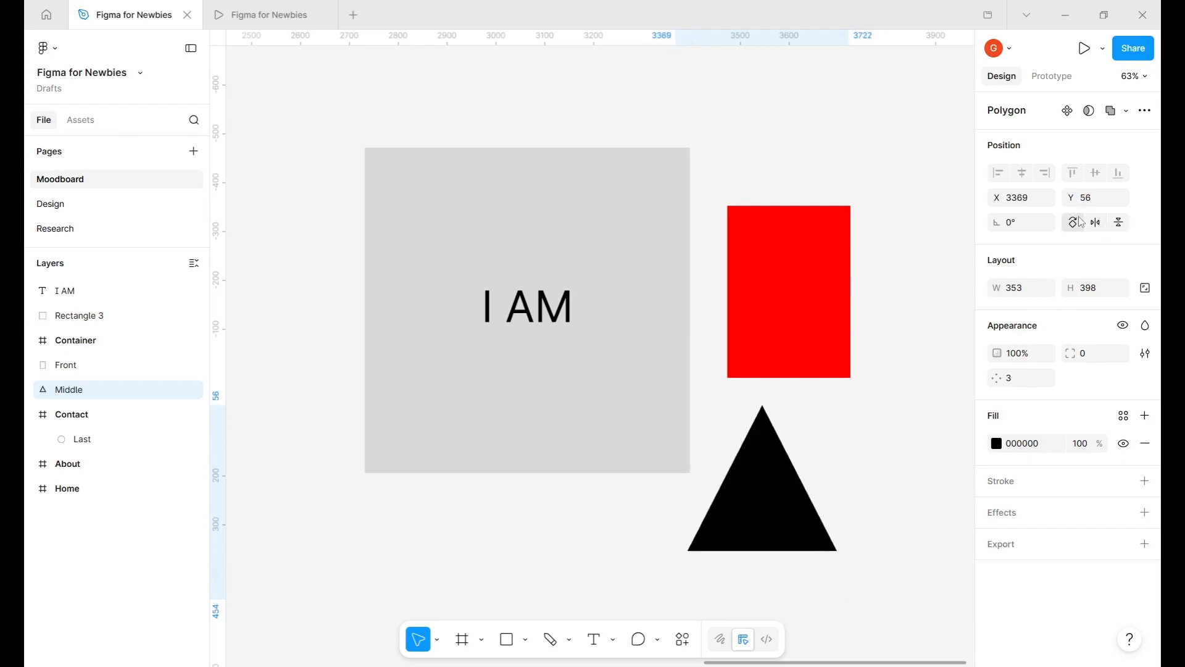
left_click(1081, 223)
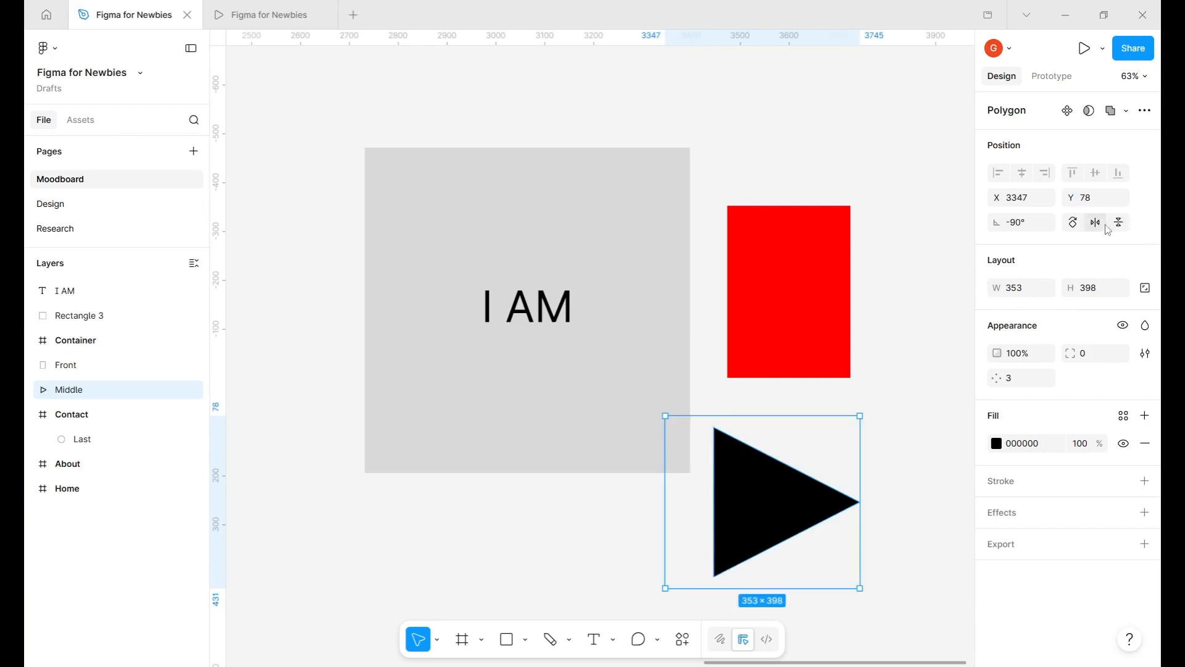
left_click(1073, 222)
left_click(1117, 222)
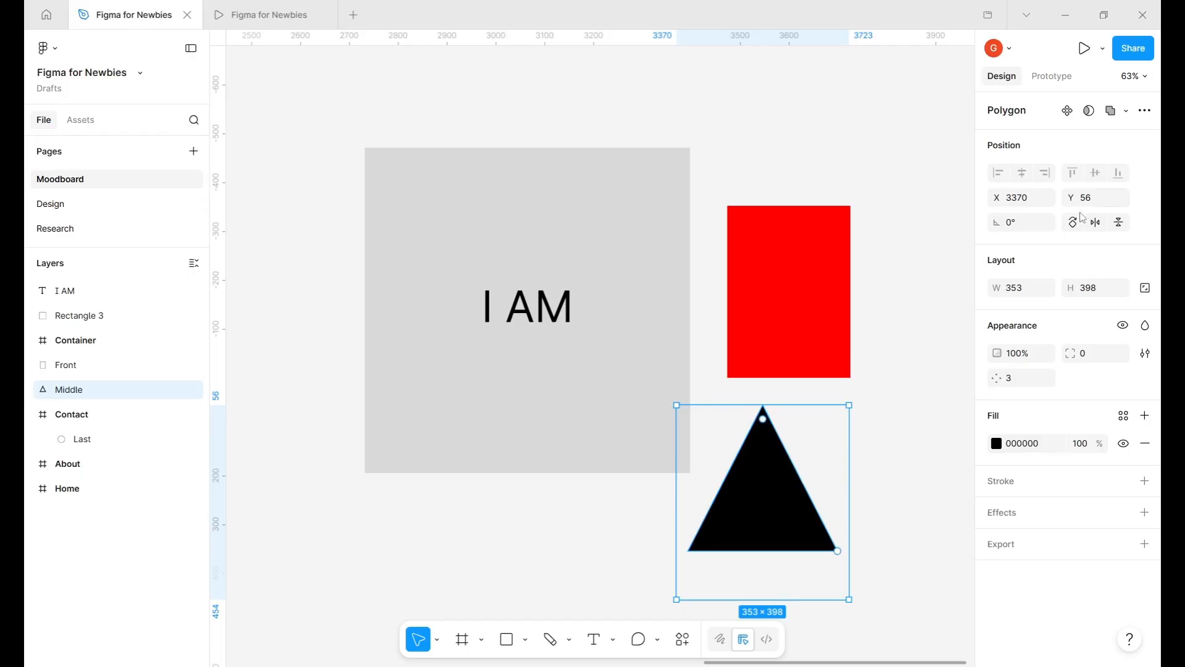
- Resize the black triangle to 400 wide and 600 high, keeping it positioned just below the red rectangle
left_click(1023, 288)
type("400")
key("Return")
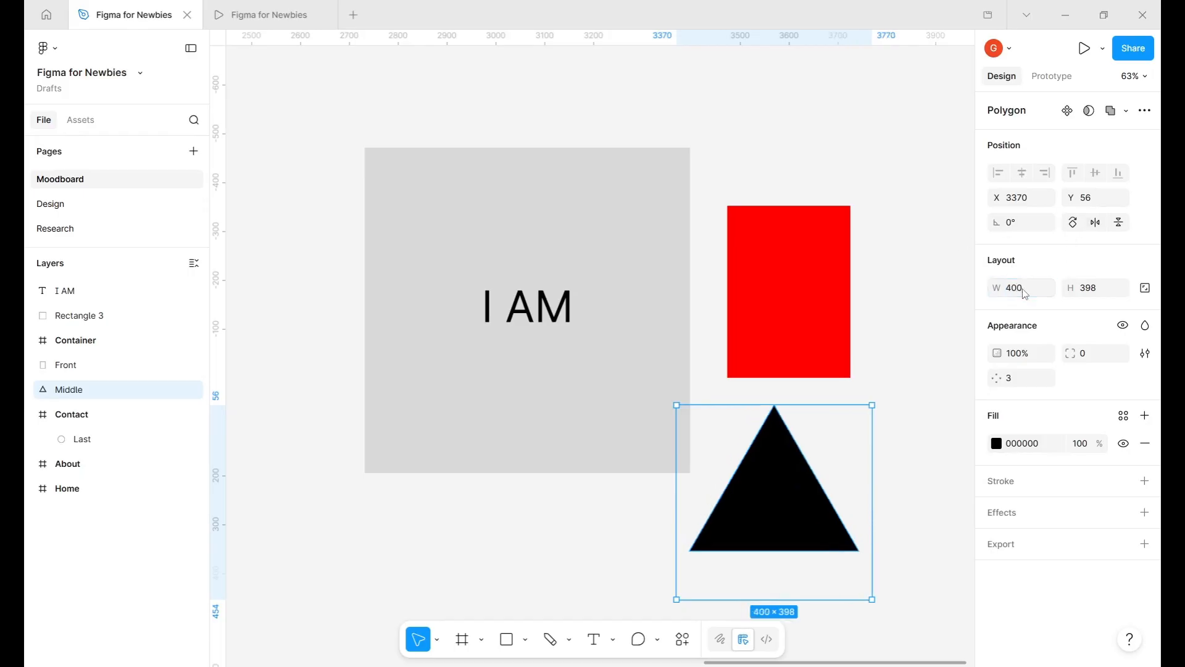
left_click_drag(754, 491, 786, 514)
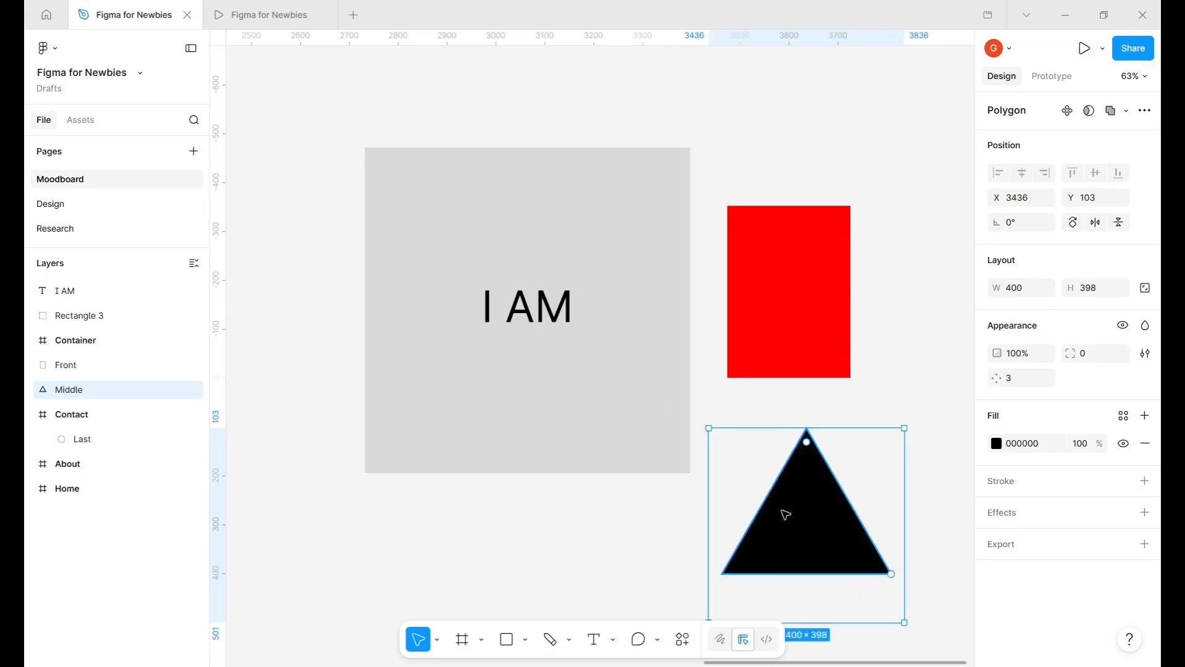
left_click(1109, 296)
type("600")
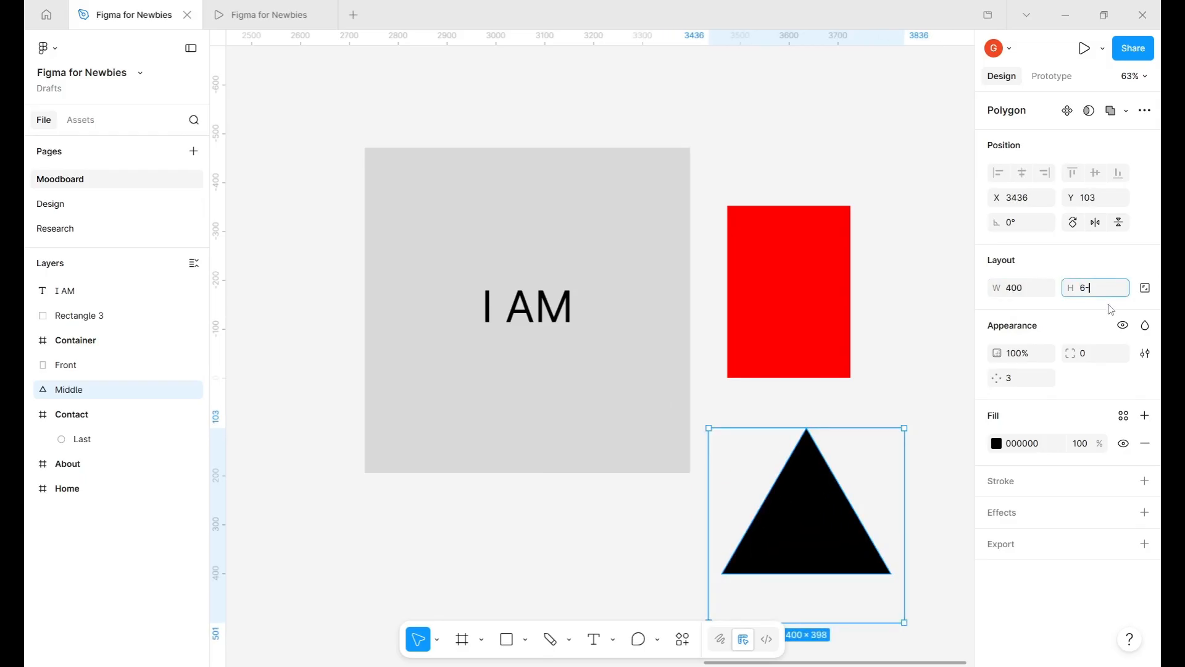
key("Return")
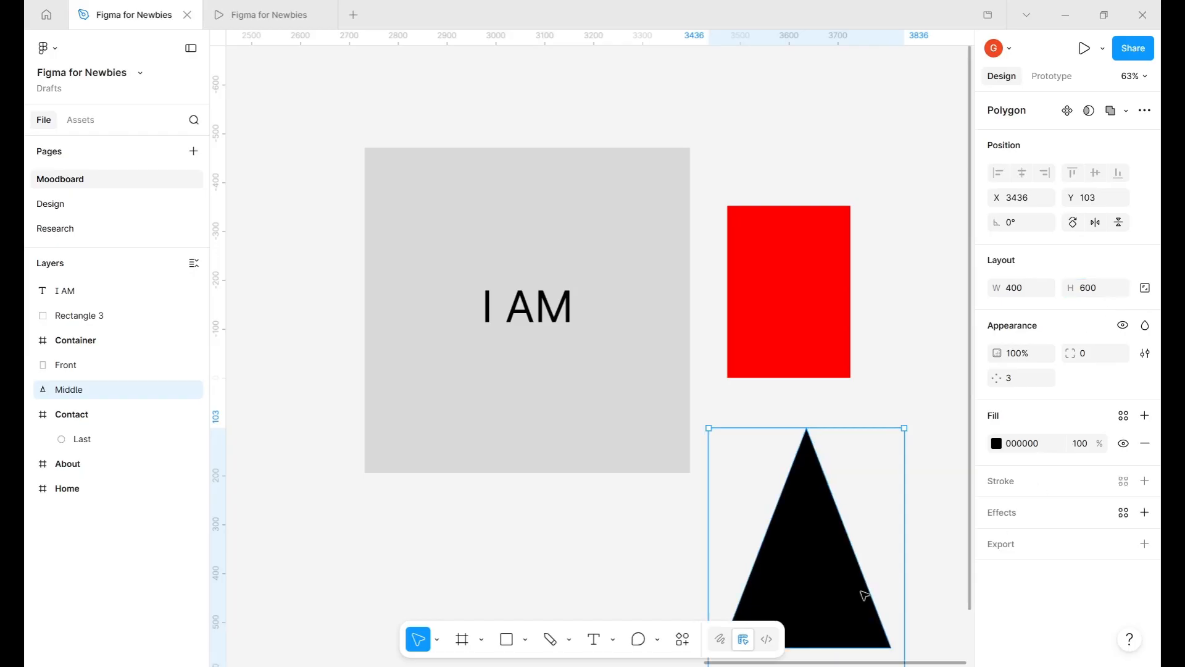
left_click_drag(825, 565, 806, 546)
- Resize the grey rectangle to 900 wide and 300 high, moving it to about X 2511, Y -457
left_click(667, 428)
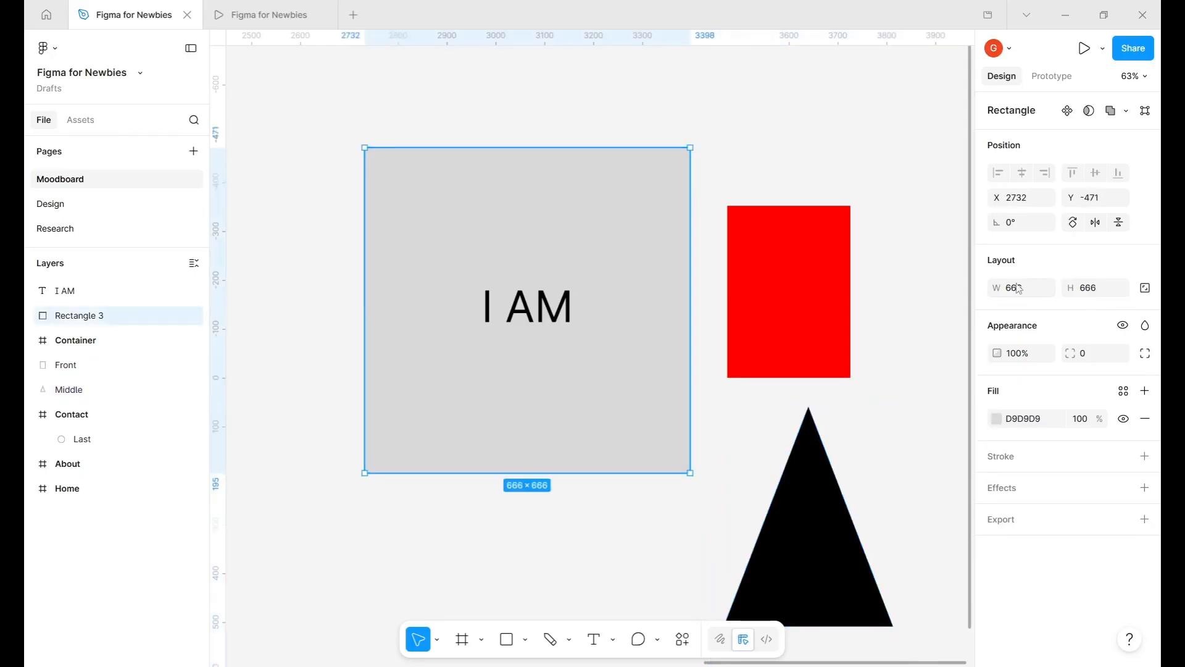
left_click(1030, 291)
type("900")
key("Return")
left_click_drag(659, 304, 550, 311)
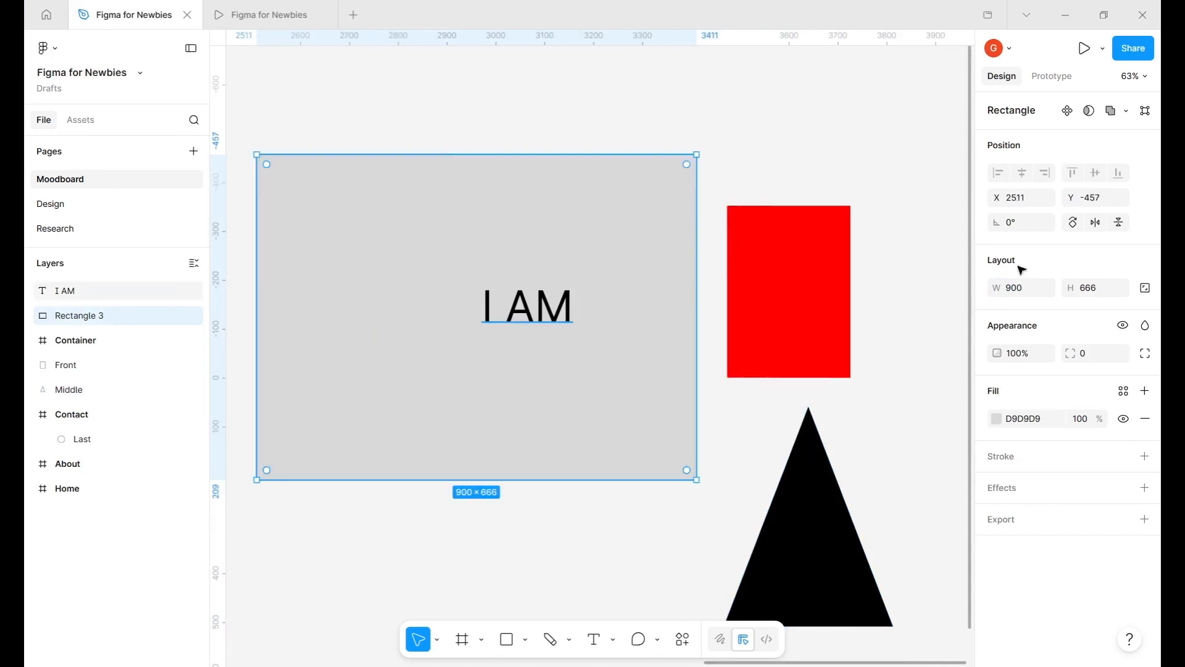
left_click(1111, 293)
type("300")
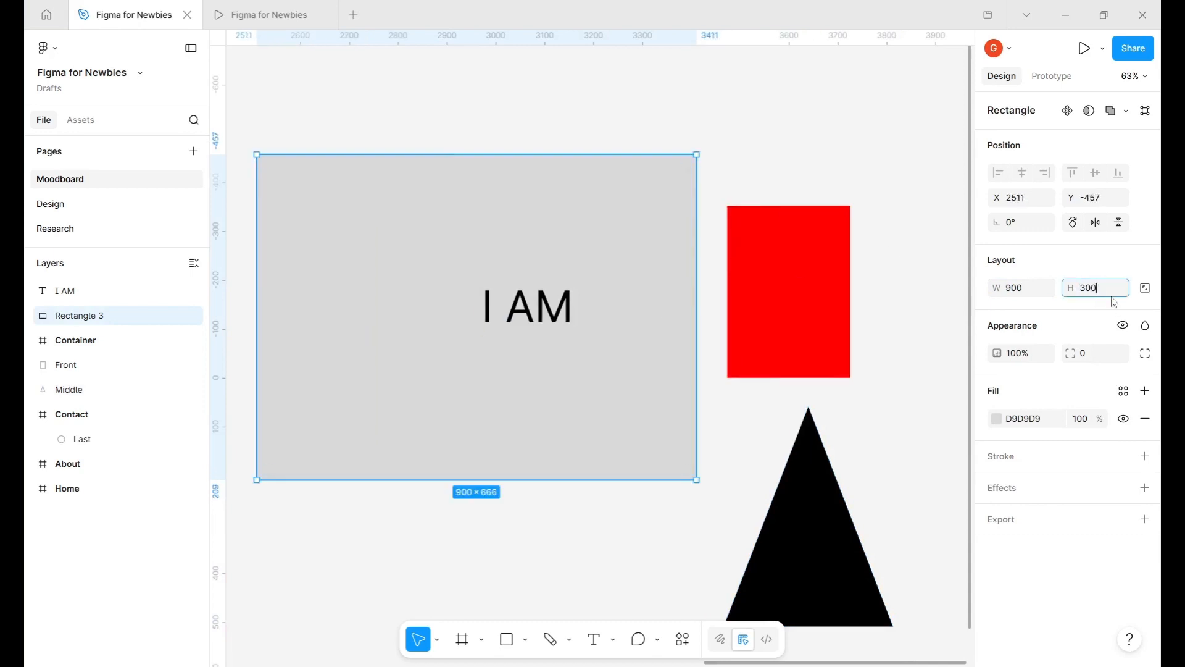
key("Return")
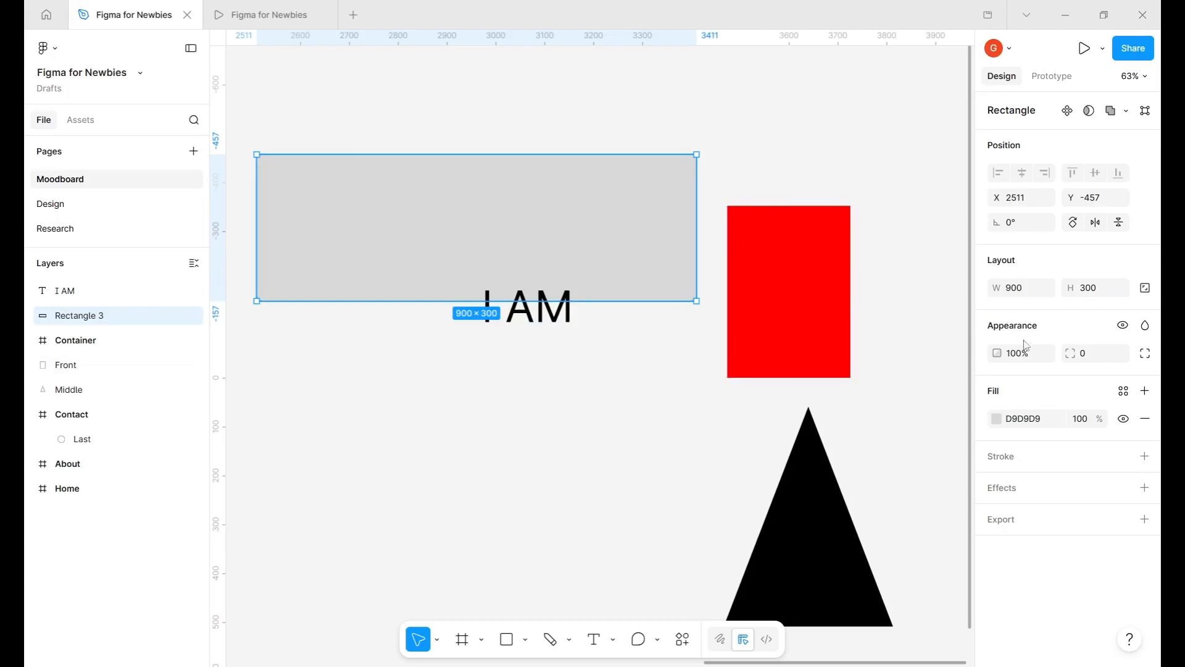
- Hide and show the grey rectangle again, and try reducing its opacity to 50% and 20%
left_click(1122, 327)
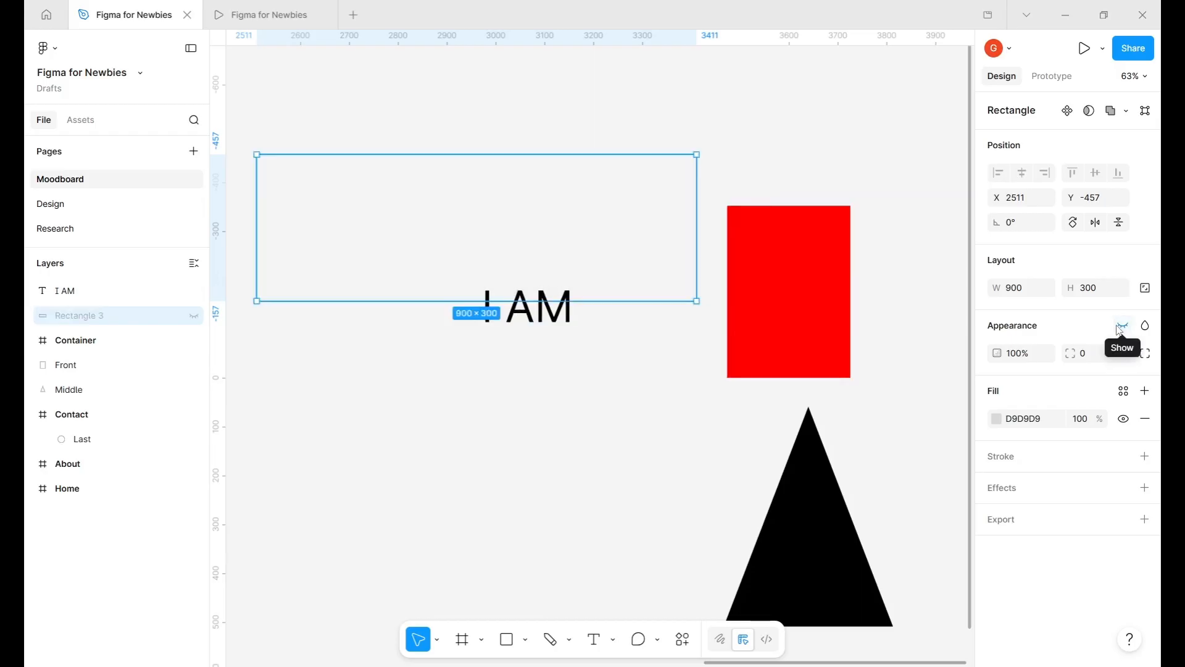
left_click(1121, 329)
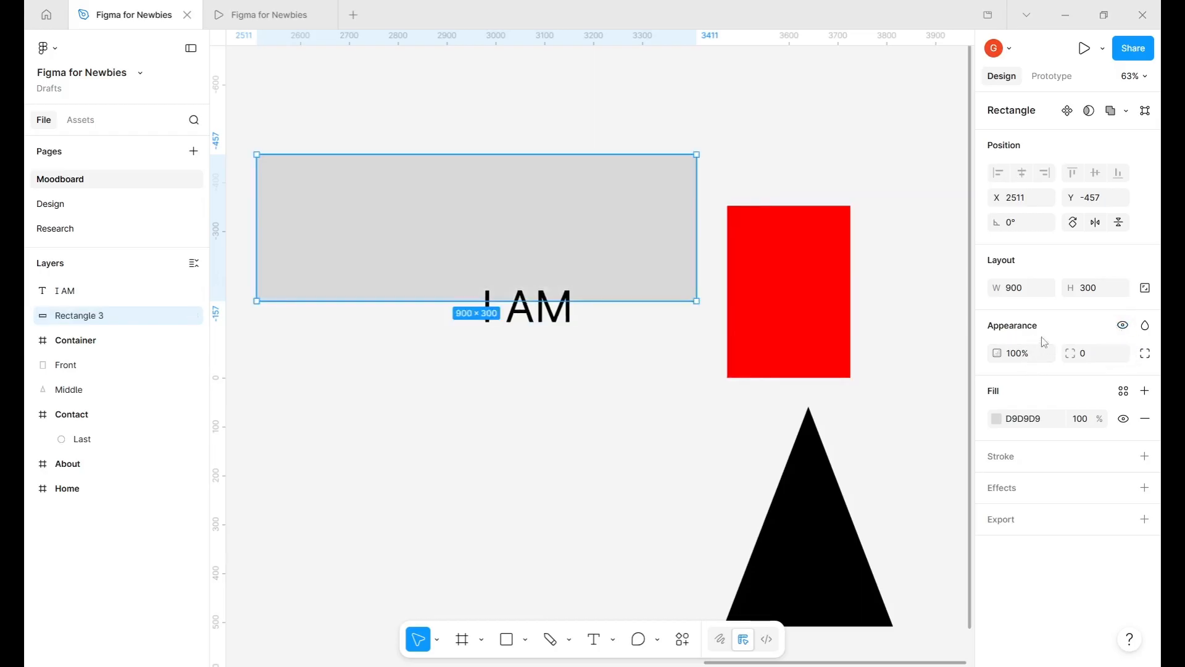
left_click(1037, 358)
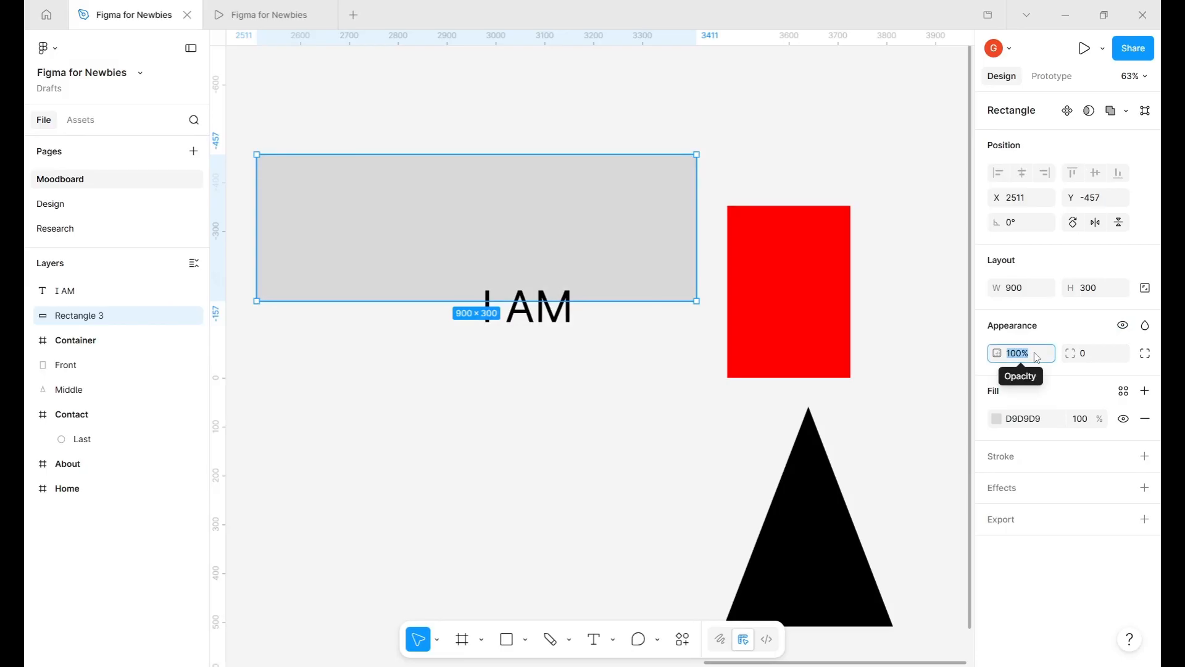
type("50")
key("Return")
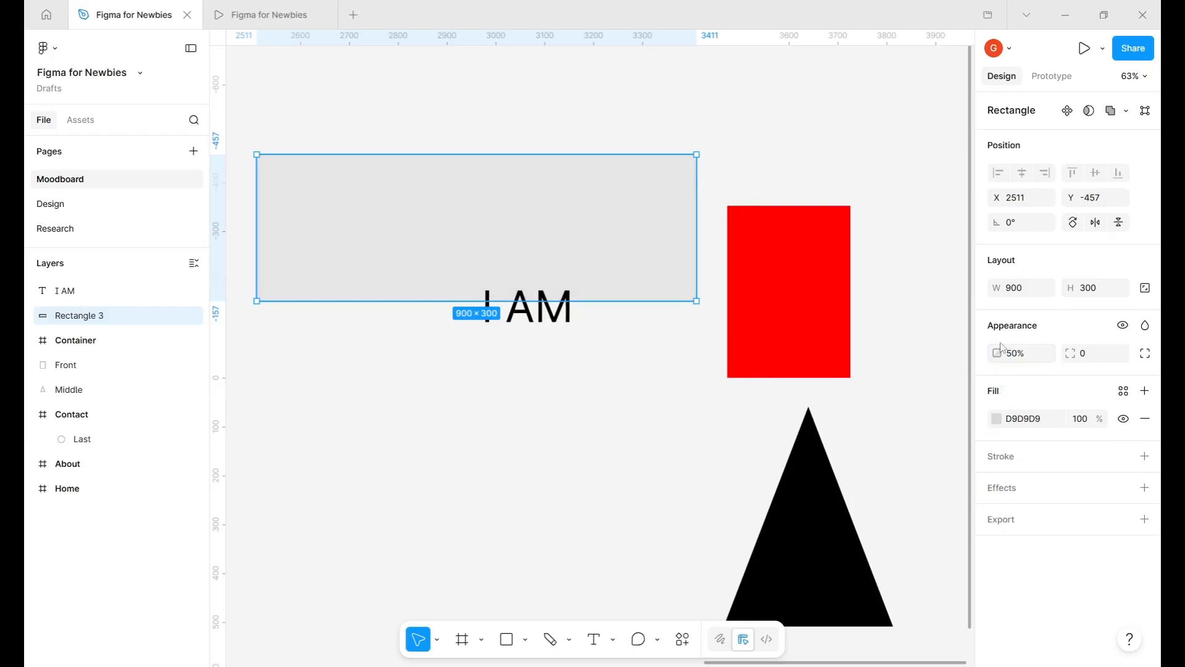
left_click(1030, 362)
type("20")
key("Return")
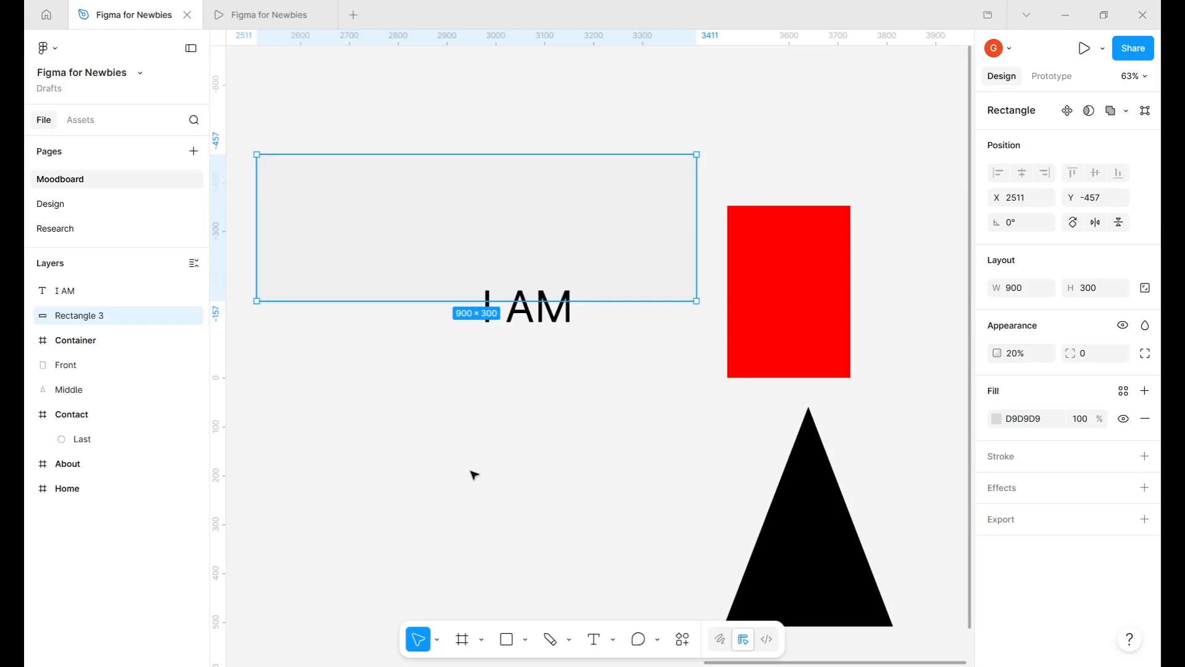
- Reduce the grey rectangle's opacity to 1% and move it to about X 2574, Y -599
left_click(475, 475)
left_click(352, 239)
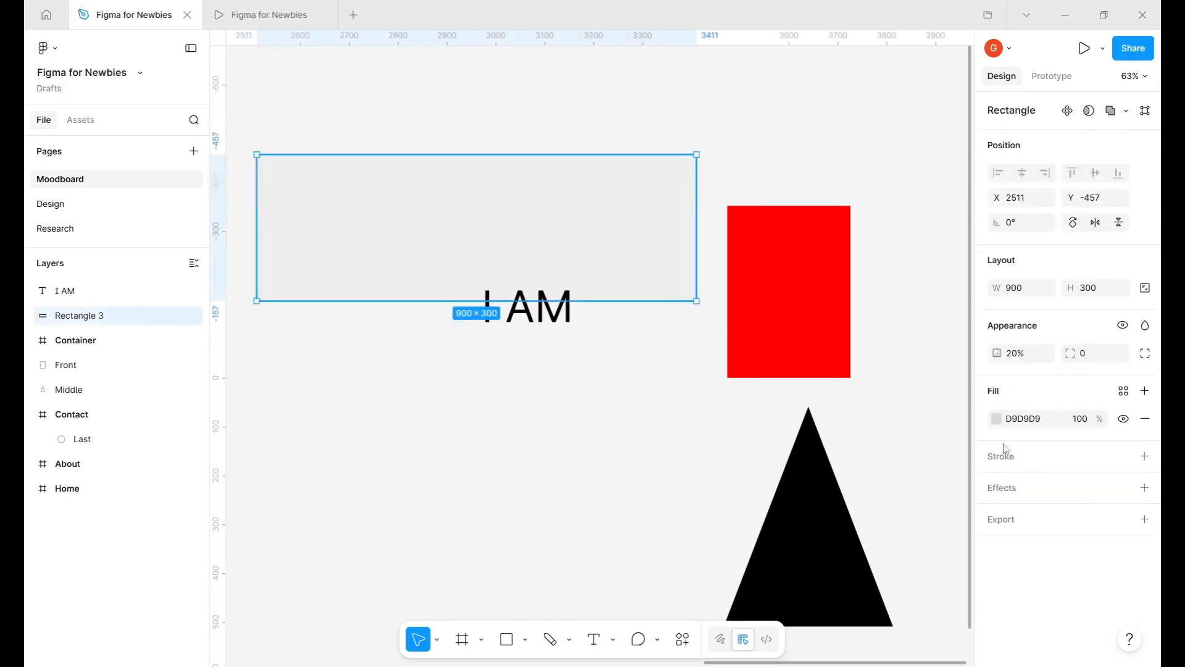
left_click(1027, 358)
type("1")
key("Return")
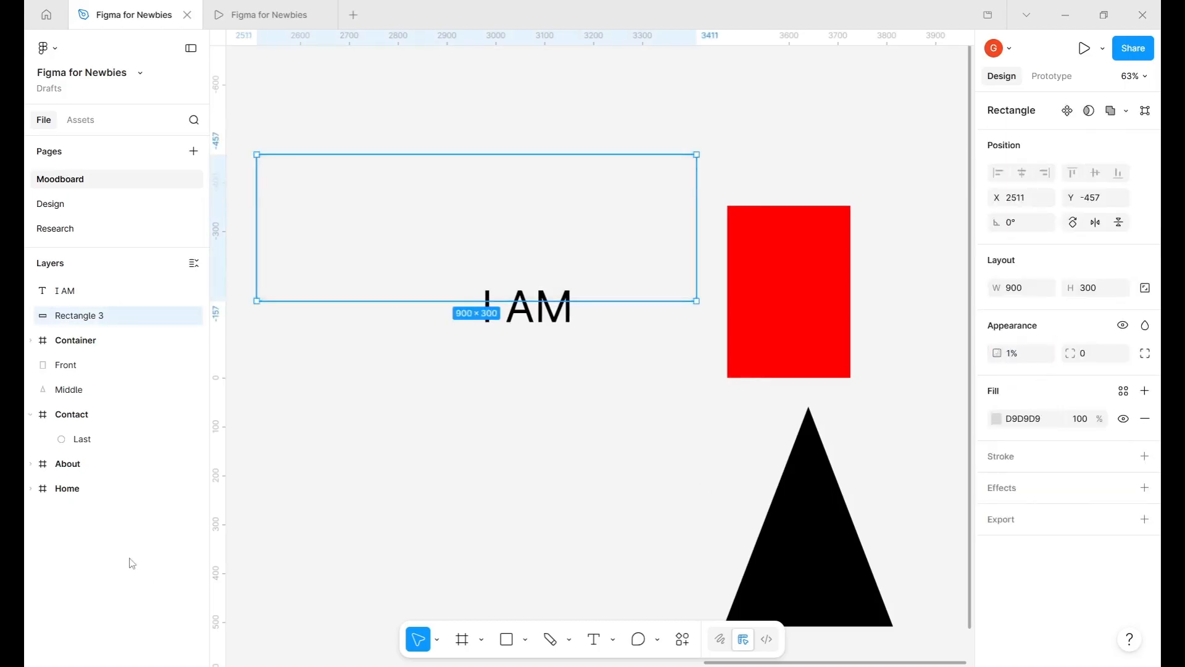
left_click(333, 498)
left_click_drag(364, 278, 397, 209)
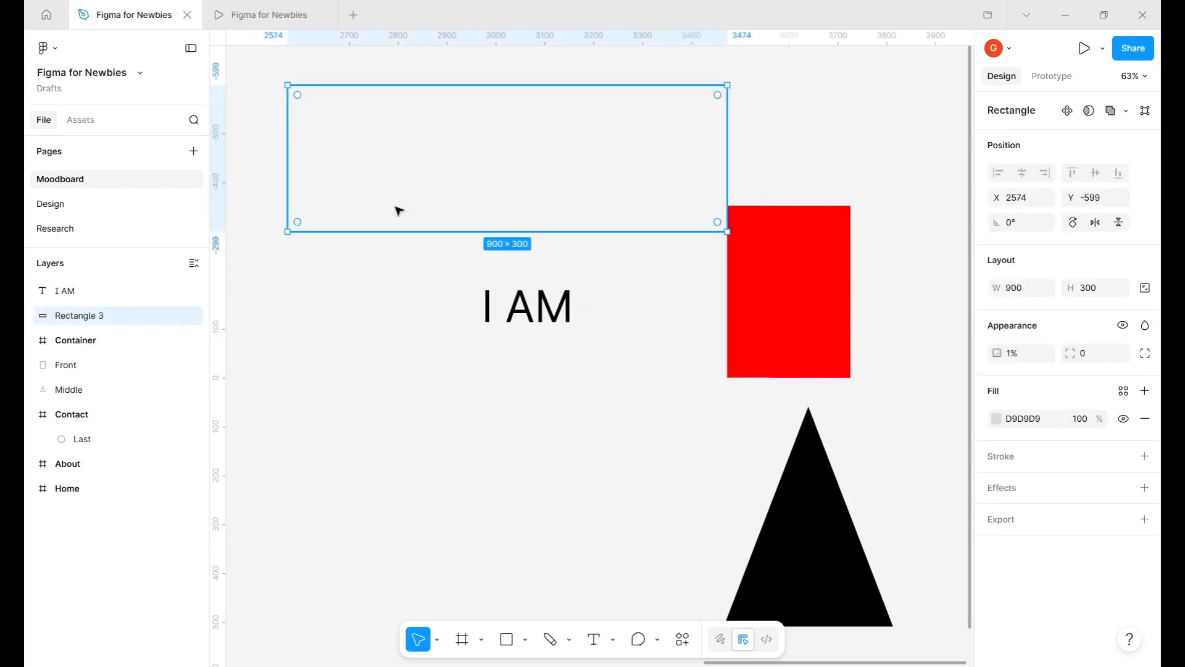
- Restore the grey rectangle's opacity to 100% and move it to about X 2521, Y -586
left_click(1028, 356)
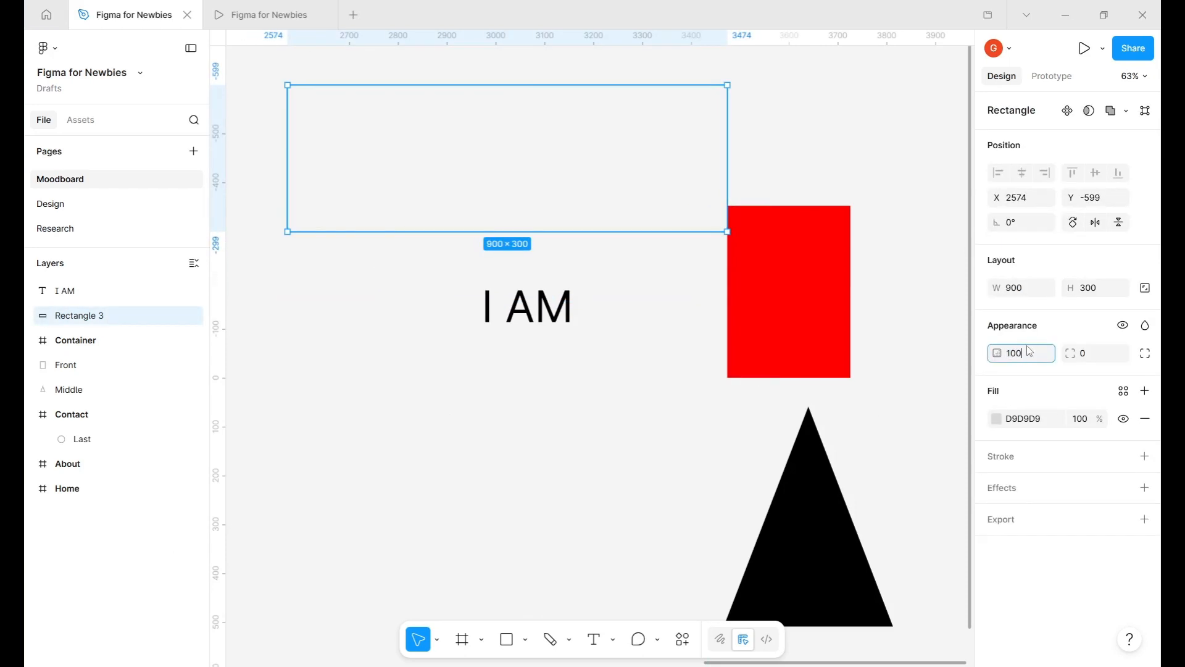
type("100")
key("Return")
left_click_drag(558, 194, 591, 215)
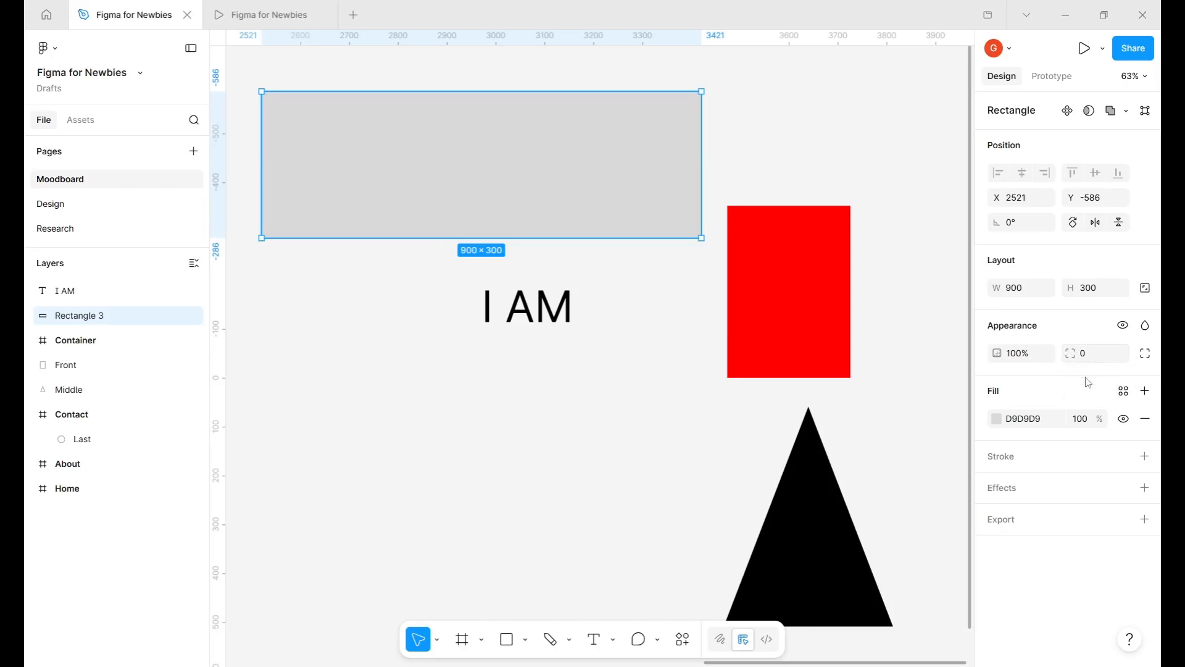
- Set the grey rectangle's corner radius to 40 and clear the selection
left_click(1092, 360)
key("Return")
key("Escape")
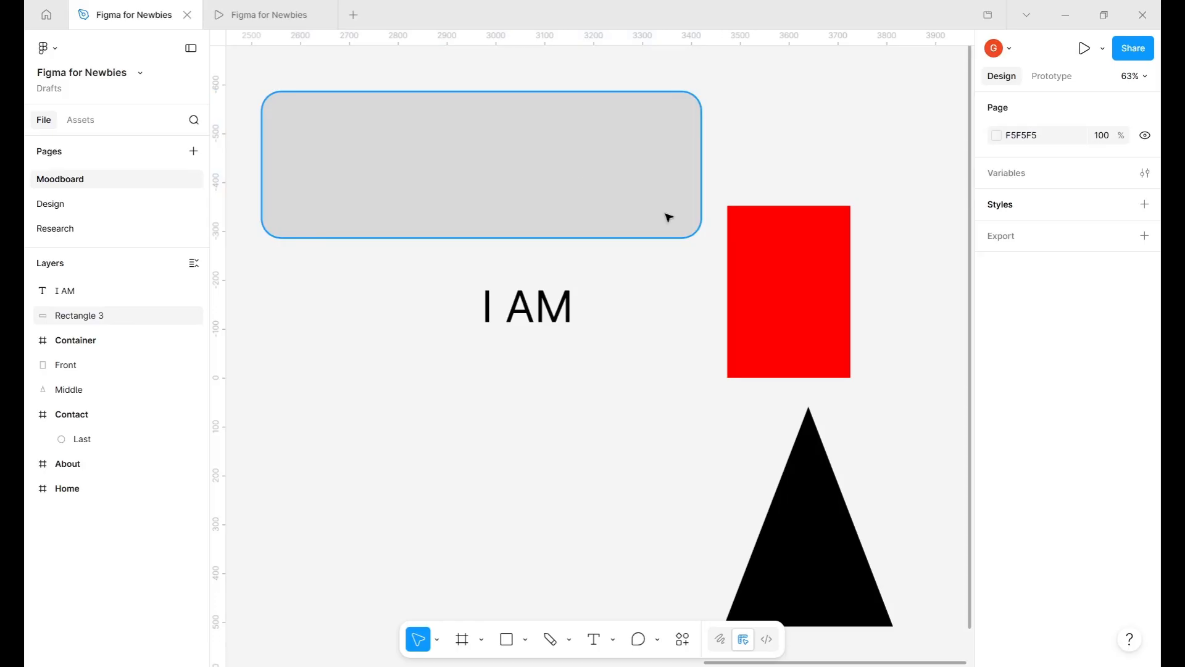
- Round the red rectangle's corners freehand to a radius of about 57 and select the grey rectangle
left_click(801, 269)
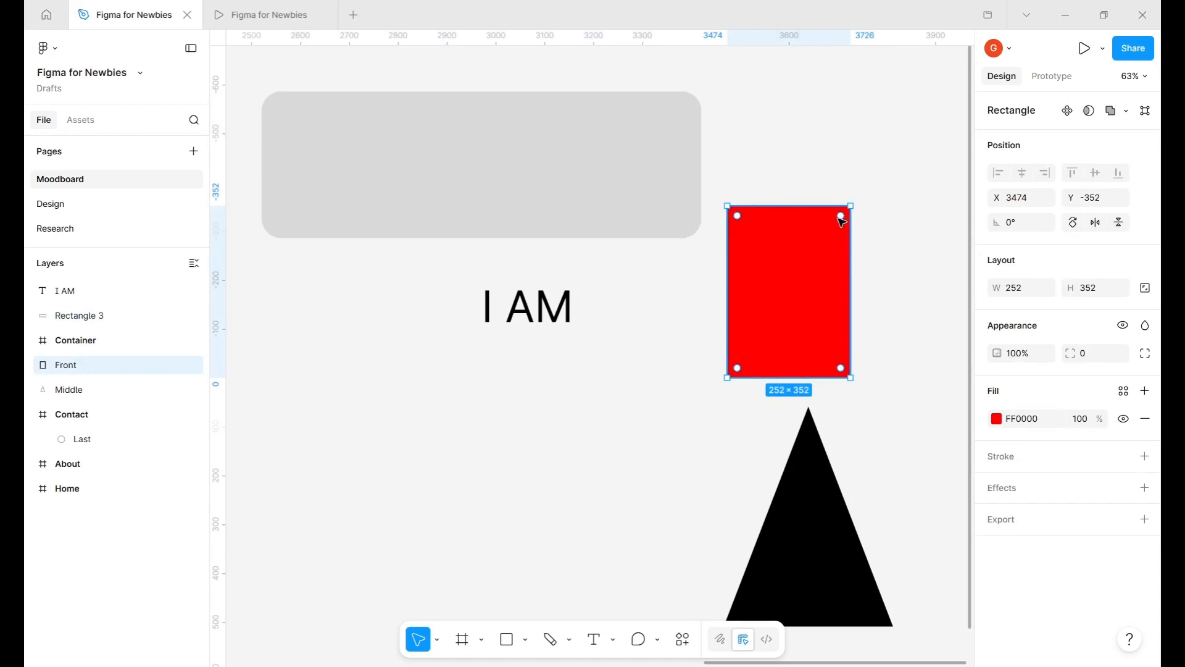
left_click_drag(841, 221, 832, 250)
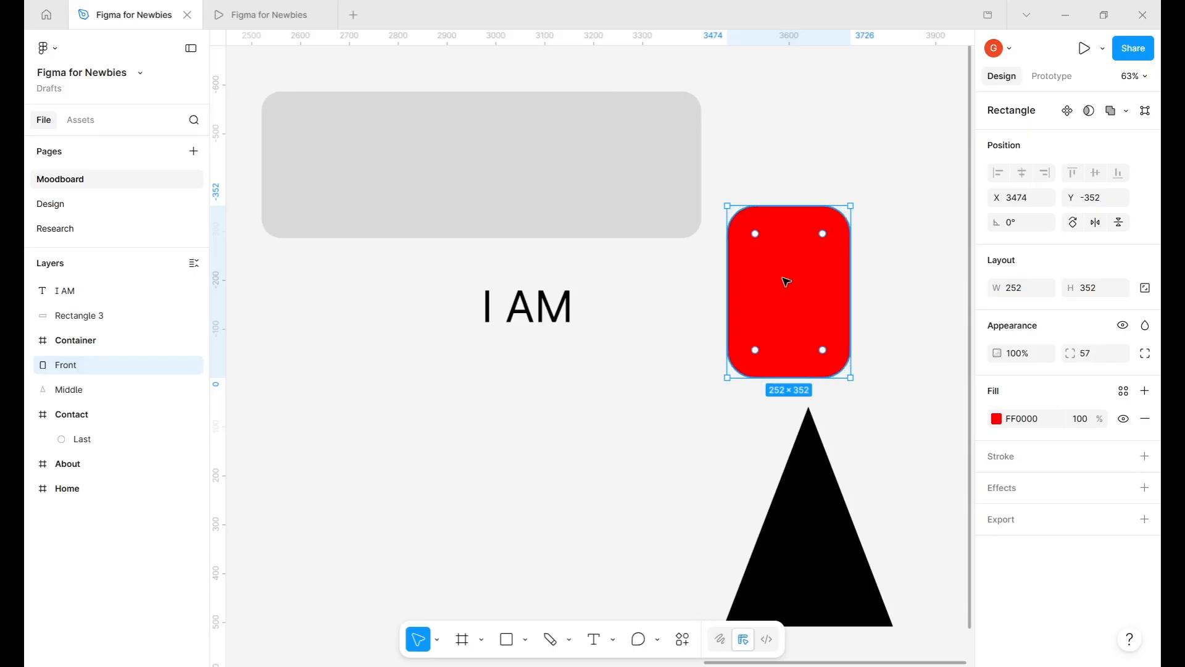
left_click(592, 217)
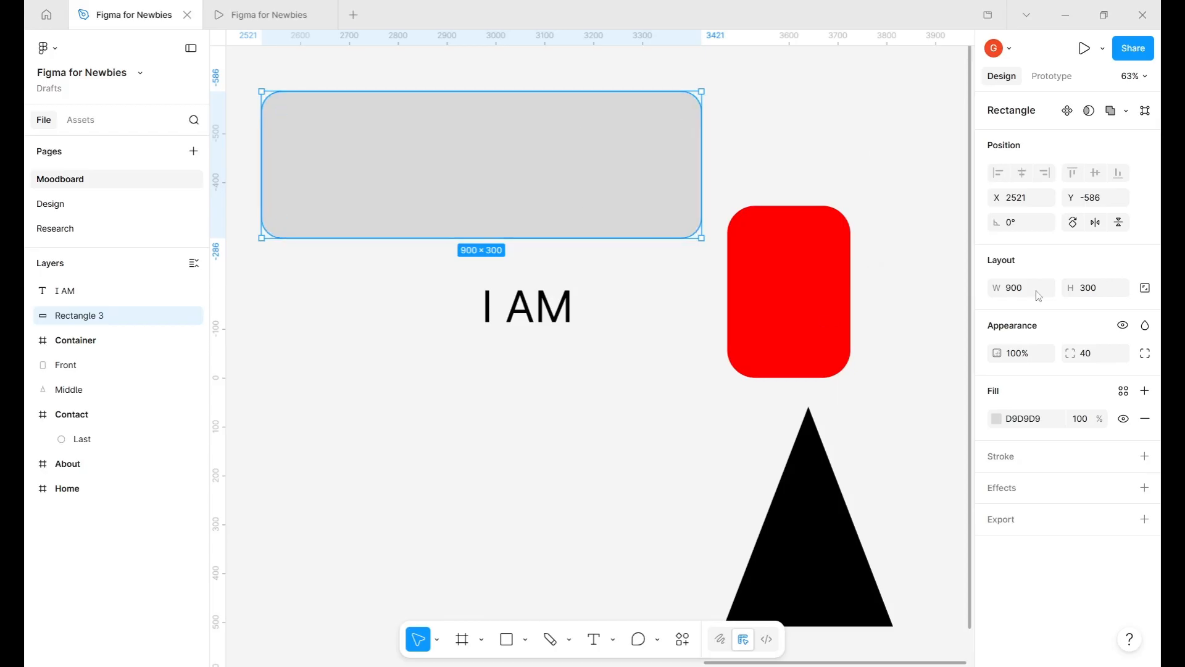
- Give the grey rectangle individual corner radii, setting the top-right and bottom-left corners to 0, and clear the selection
left_click(1146, 354)
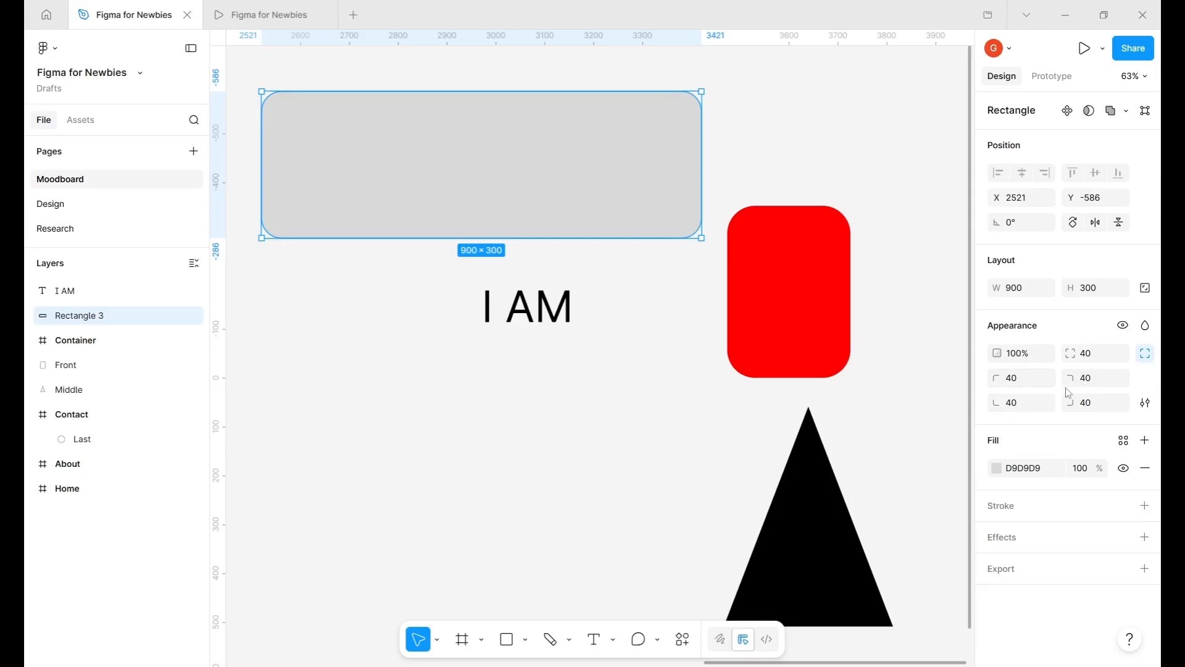
left_click(1084, 378)
key("Return")
left_click(1034, 409)
type("0")
key("Return")
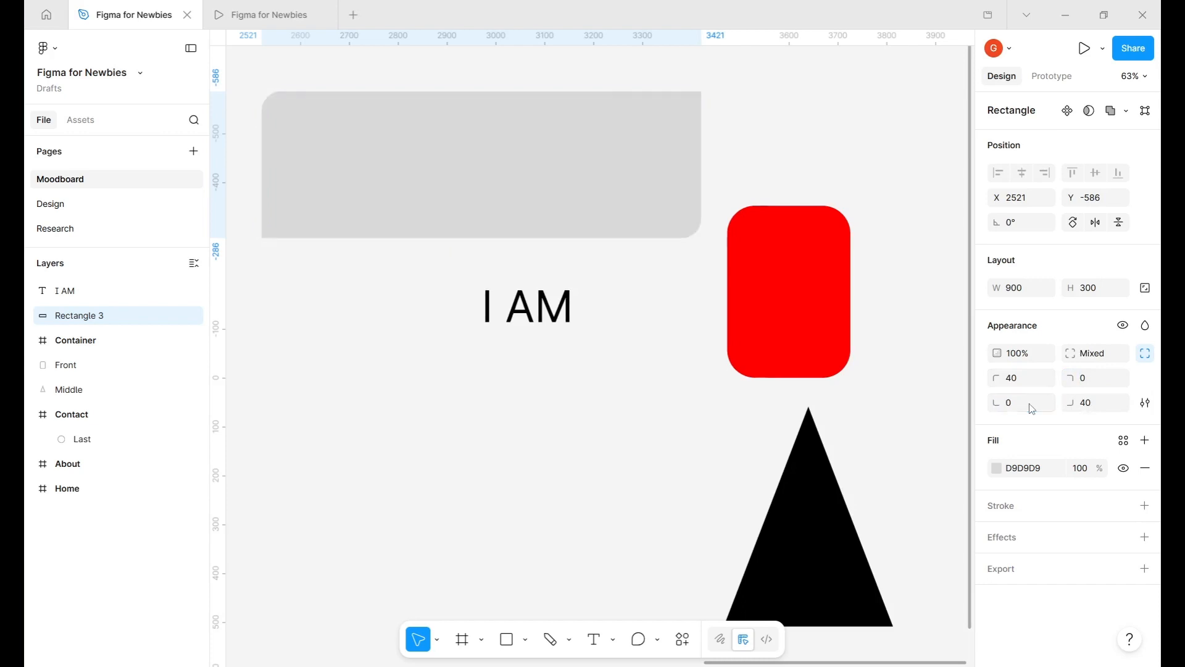
key("Escape")
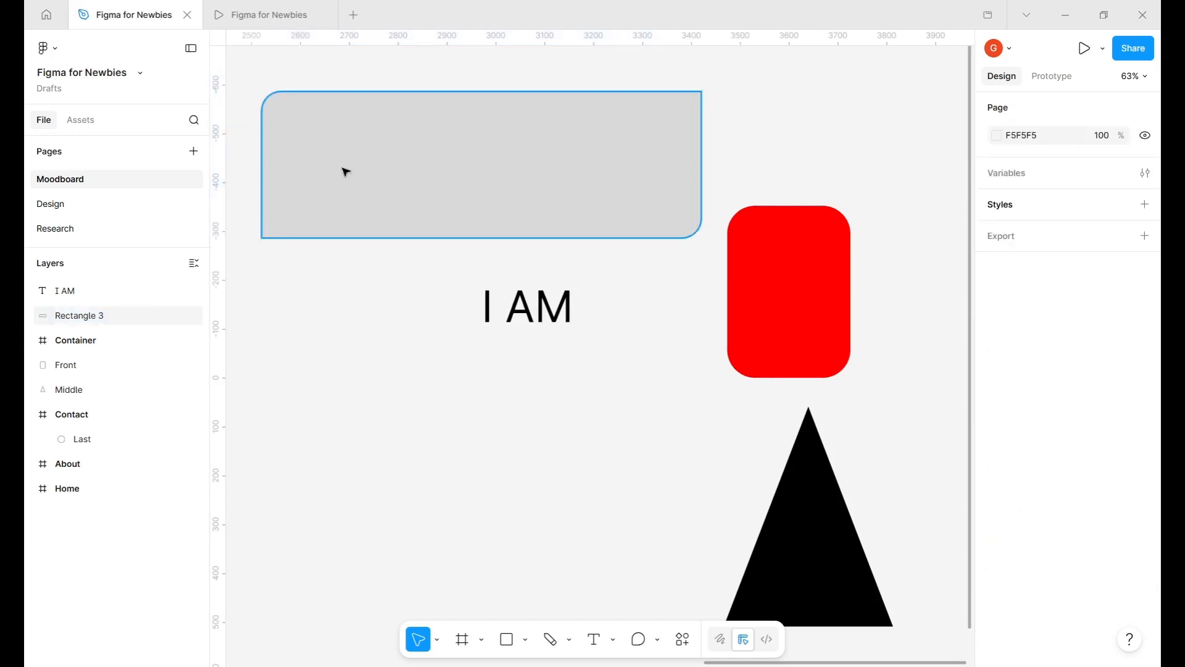
left_click(345, 170)
left_click(325, 374)
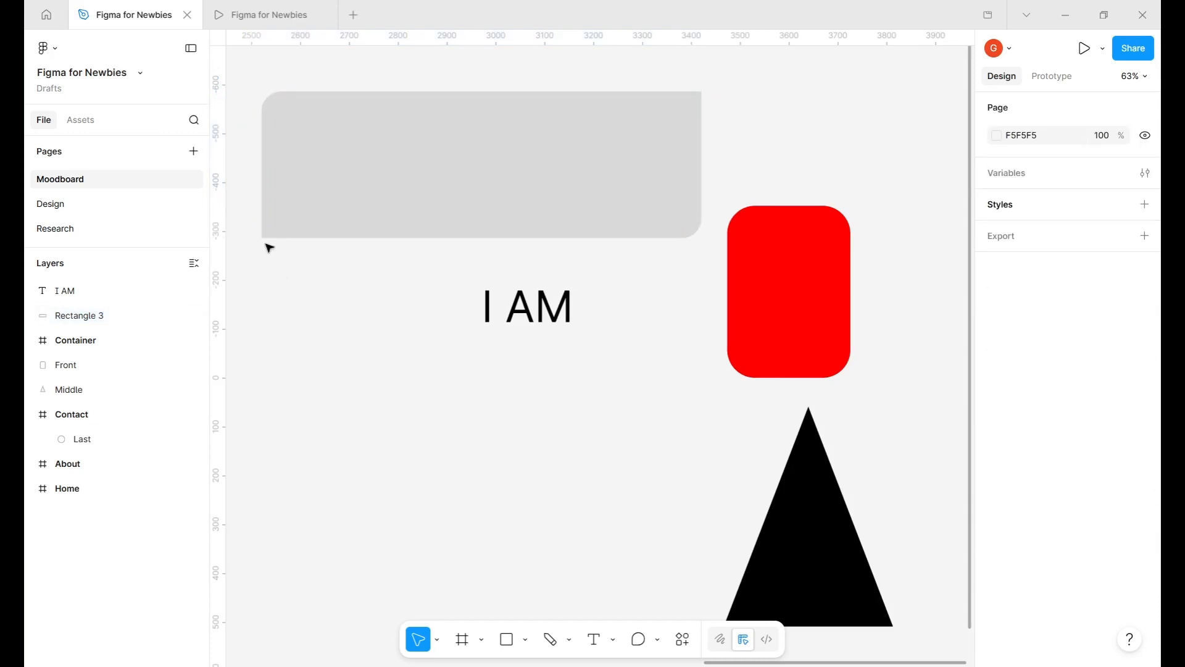
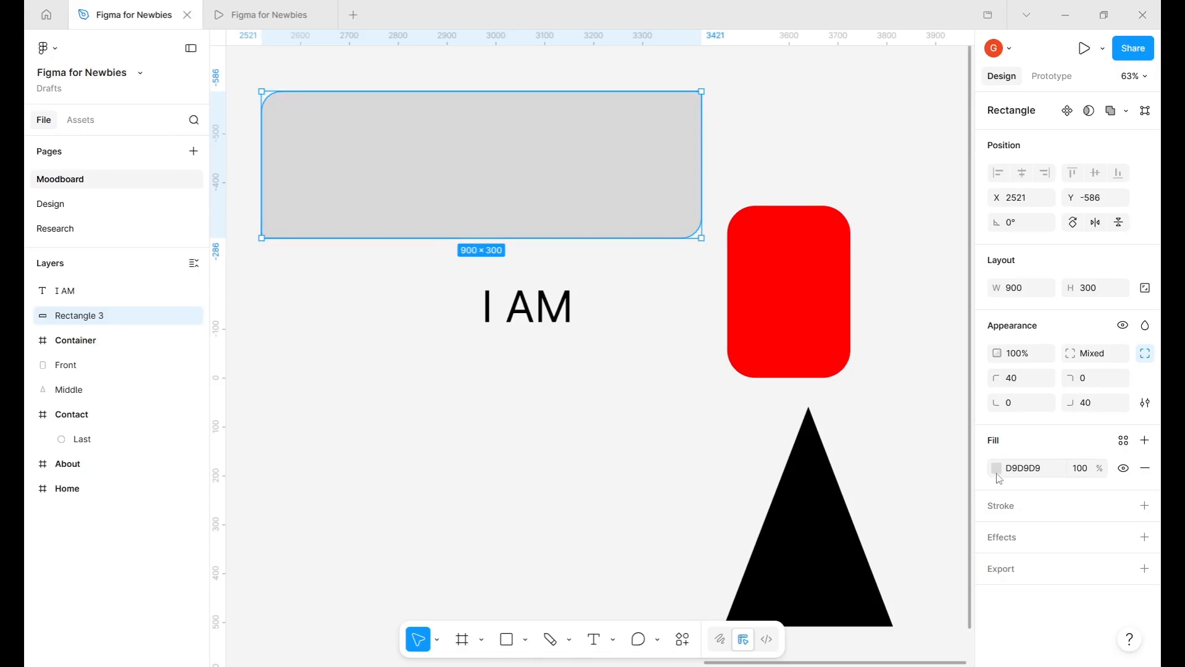
- Change the red rounded rectangle's fill colour to cyan 00FFFF
left_click(794, 320)
left_click(840, 564)
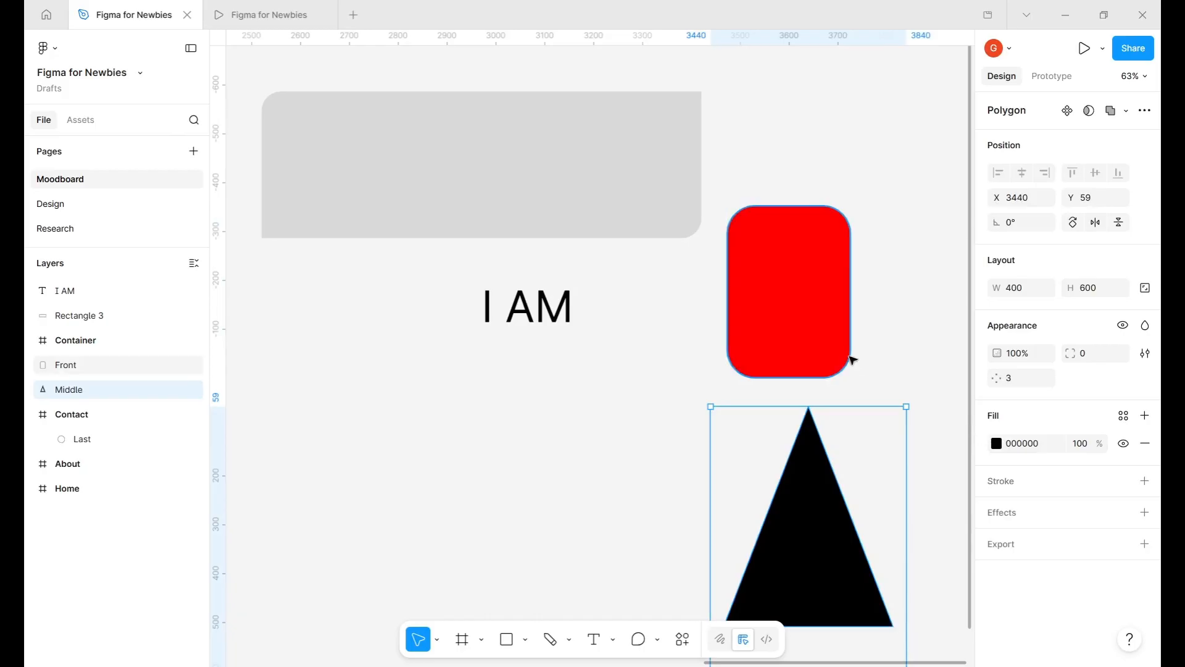
left_click(811, 331)
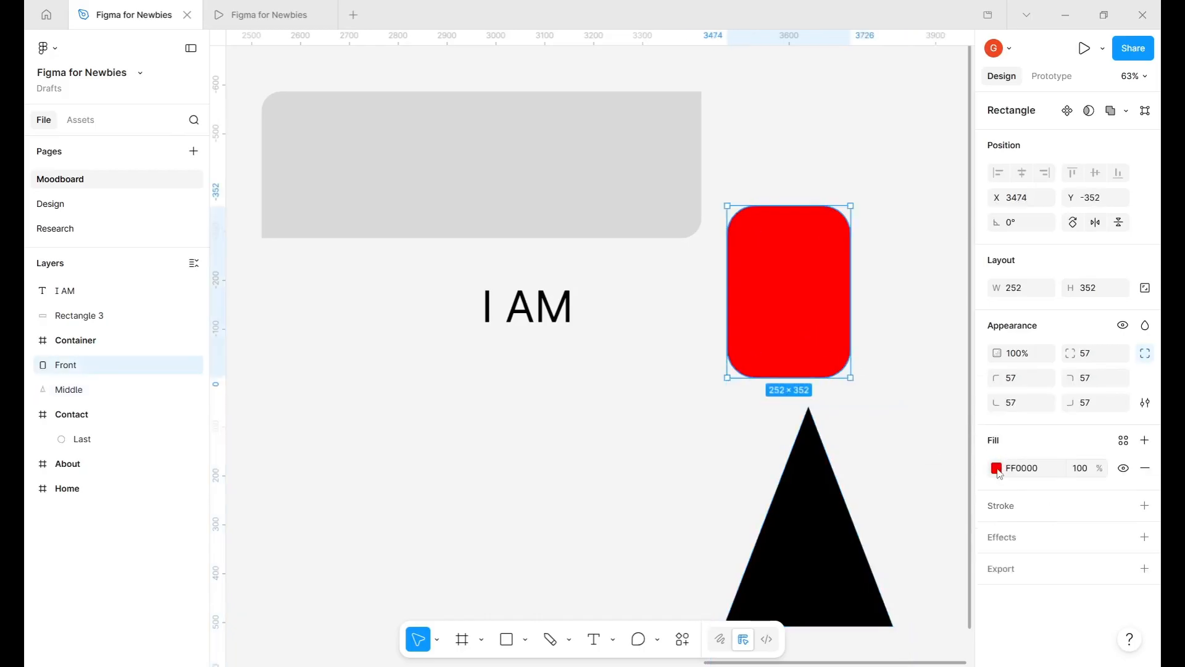
left_click(997, 469)
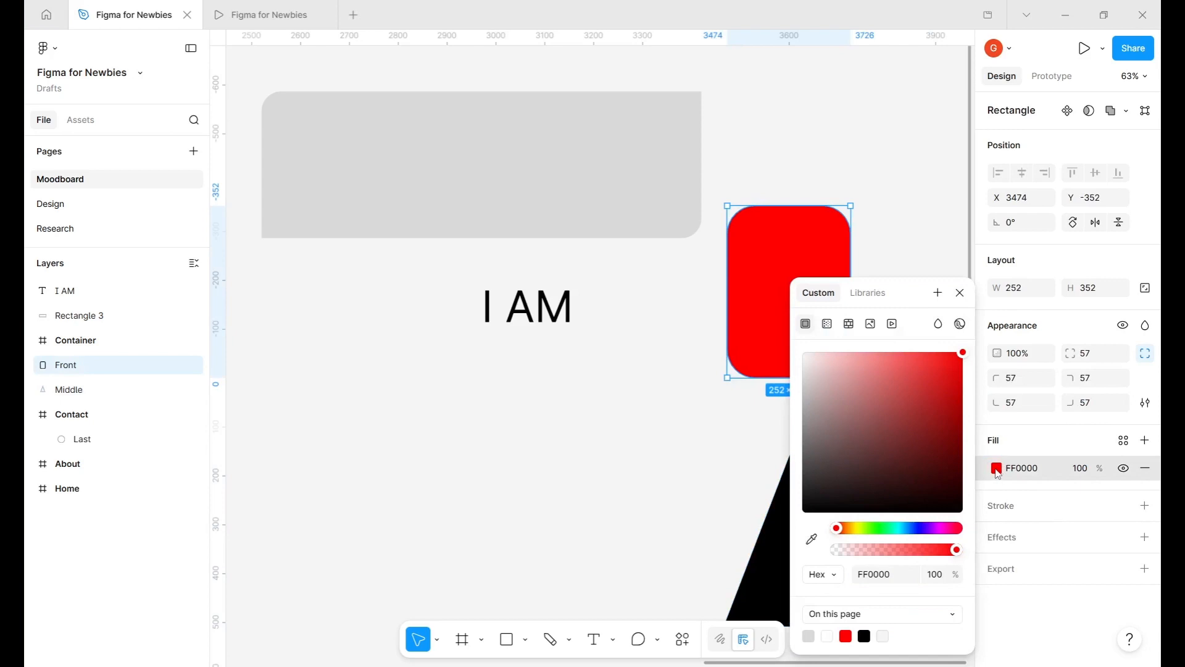
left_click(898, 528)
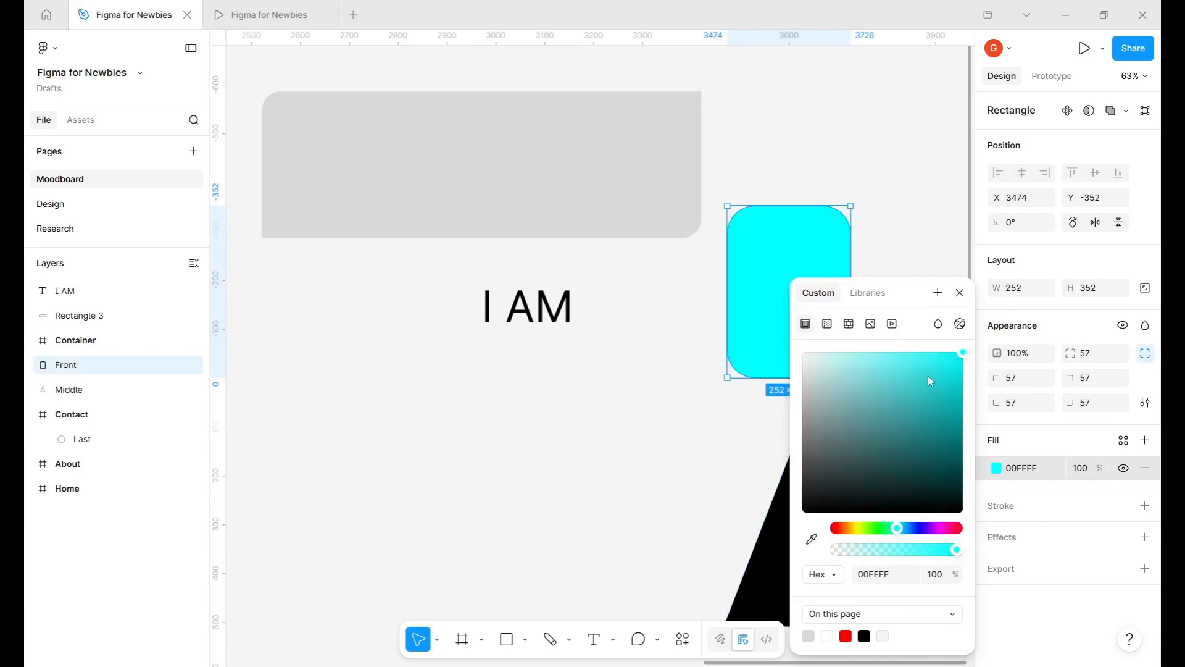
left_click_drag(928, 375, 963, 352)
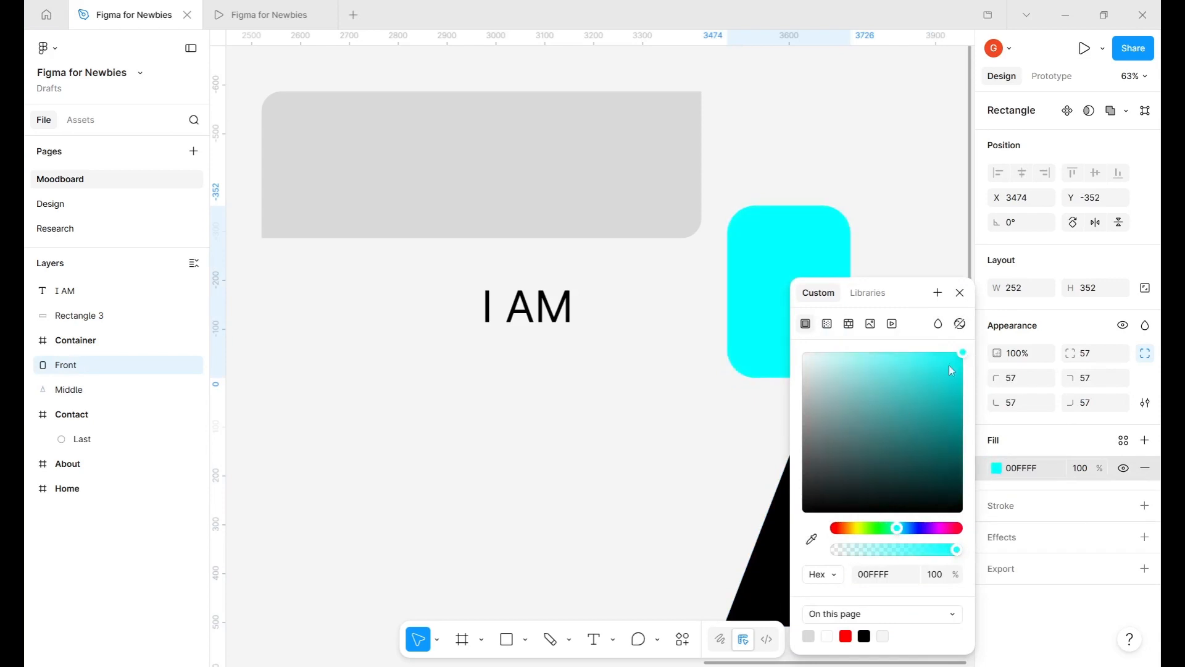
- Recolour the grey rectangle's fill to red FF0B0B and shift its hue through lime to green 17FF0B
left_click(516, 177)
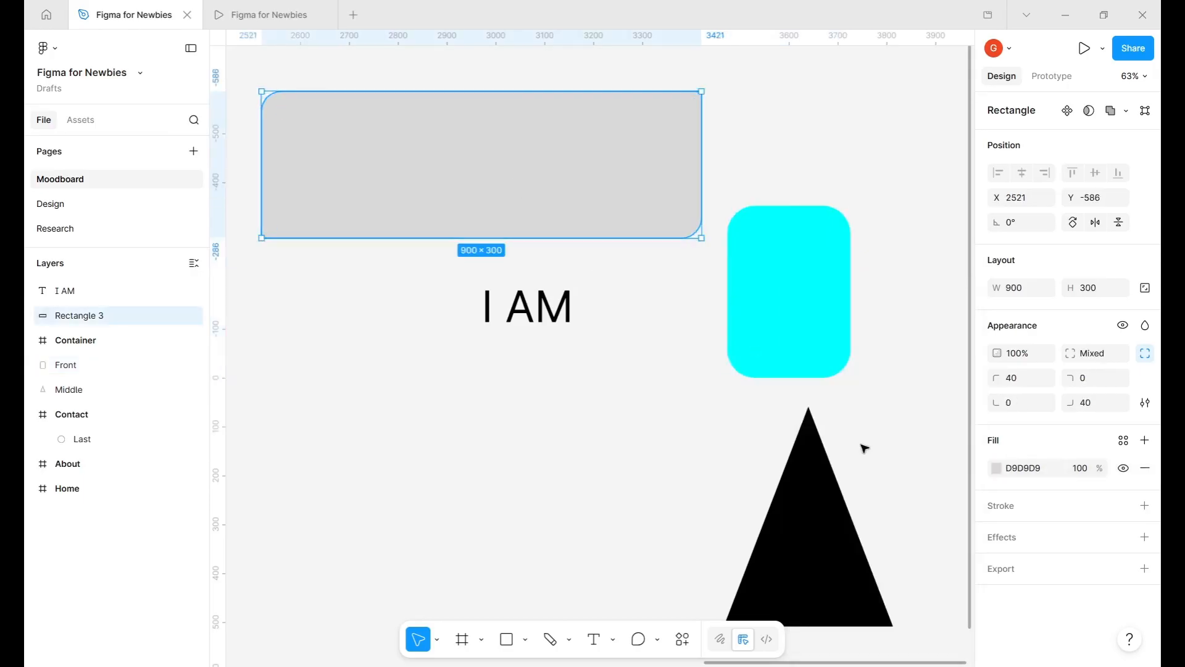
left_click(996, 468)
left_click_drag(893, 394, 941, 476)
left_click_drag(894, 440, 958, 355)
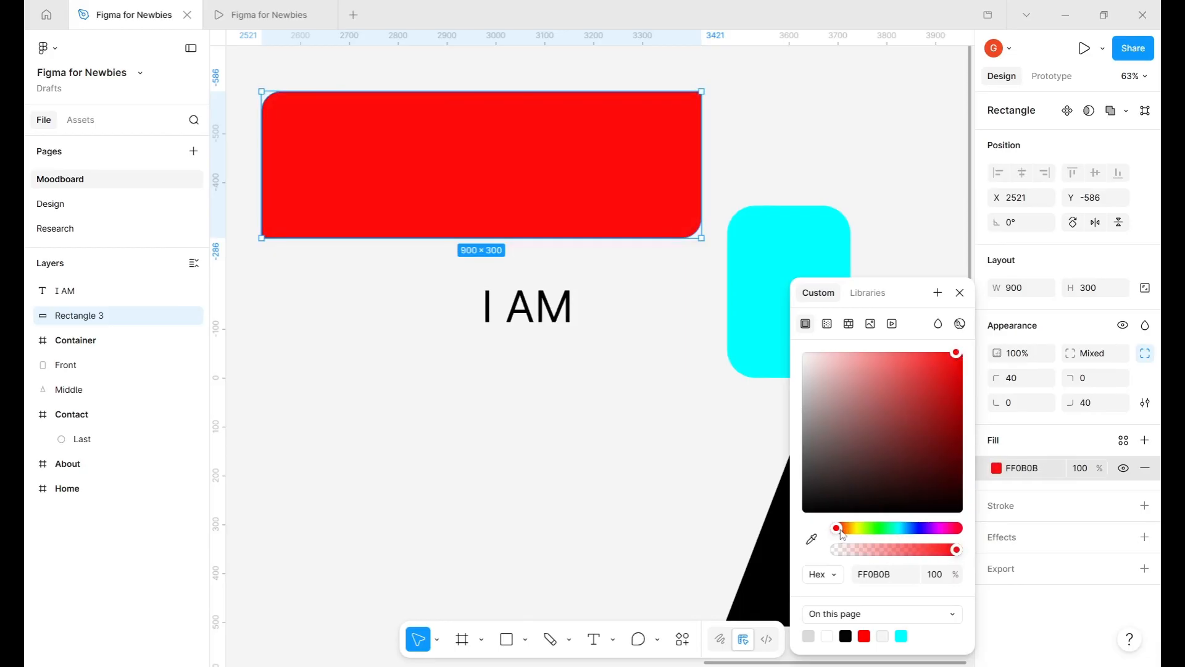
left_click(859, 528)
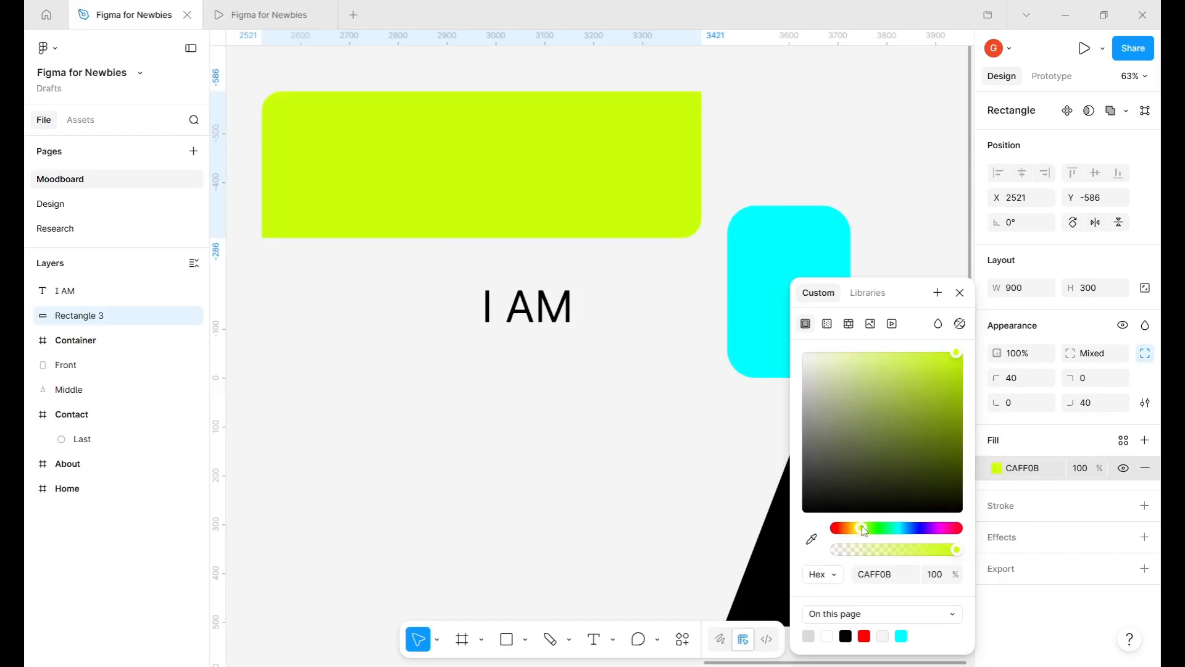
left_click_drag(863, 529, 879, 531)
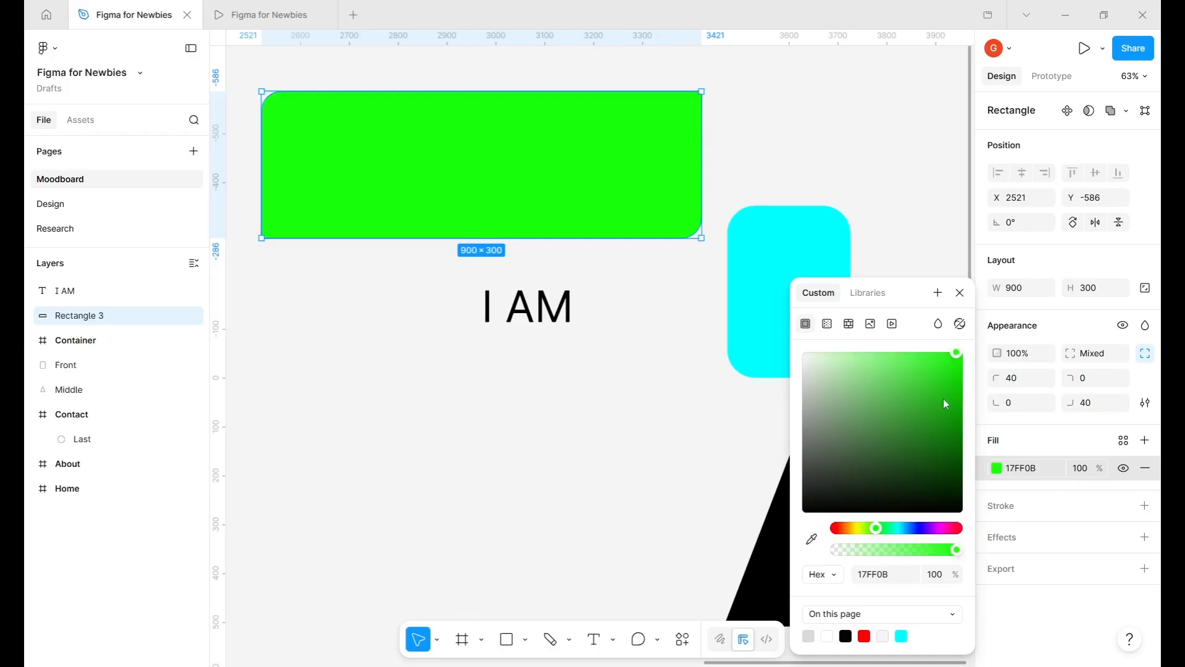
- Darken the wide rectangle's green fill, shift its hue to purple and adjust the shade to 8800FF
left_click(951, 426)
left_click_drag(902, 528, 929, 529)
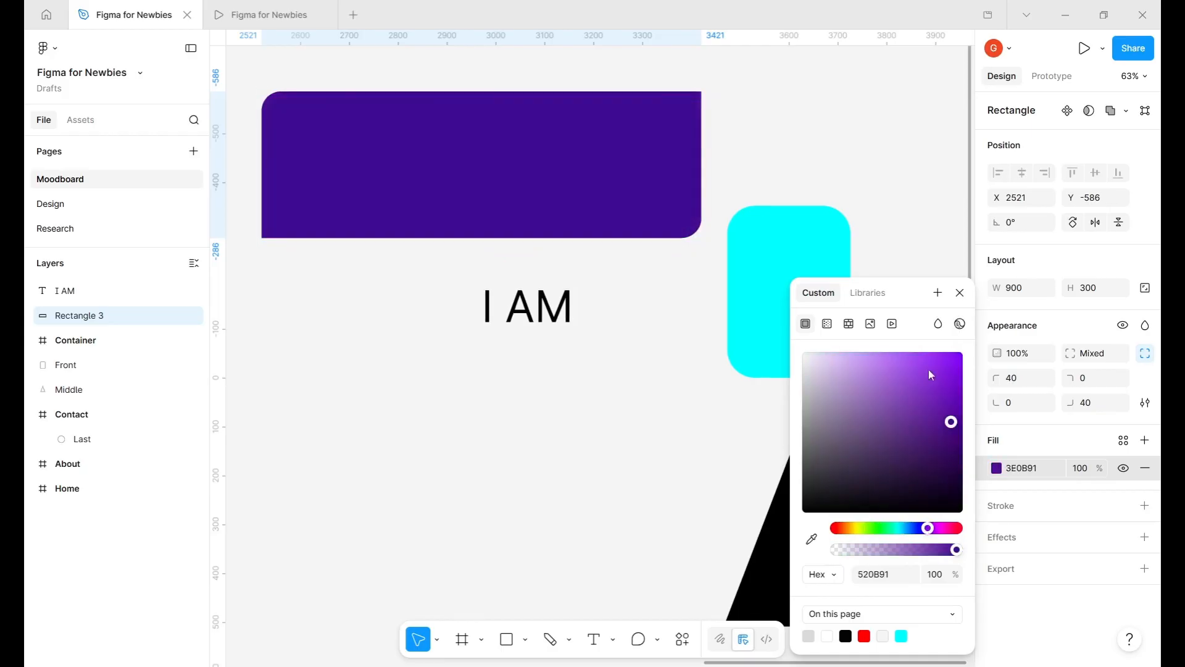
mouse_move(930, 375)
left_mouse_down()
mouse_move(928, 360)
mouse_move(953, 345)
mouse_move(929, 353)
left_mouse_up()
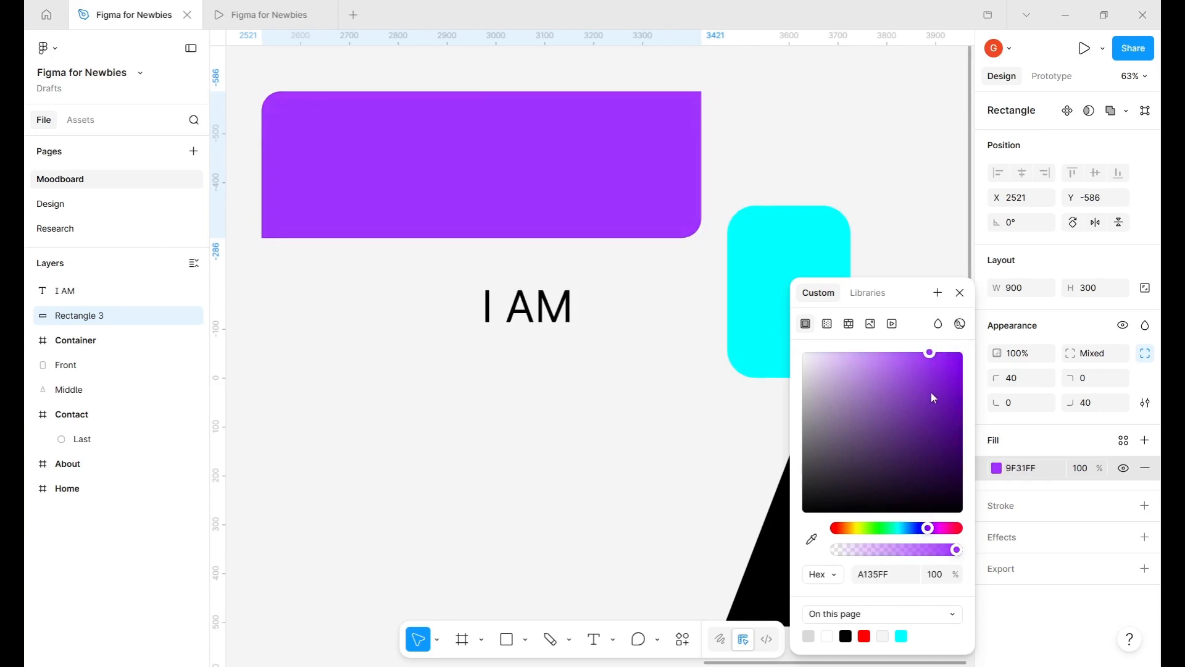
left_click_drag(933, 398, 930, 421)
left_click(963, 351)
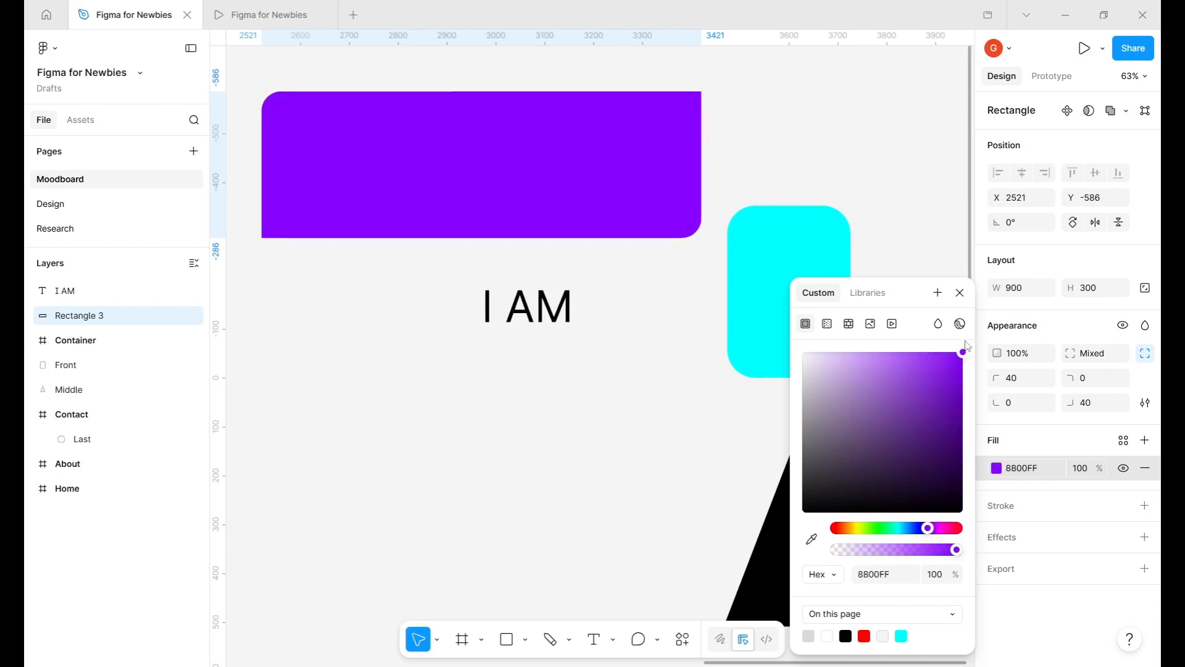
- Shift the wide rectangle's fill to red FF0015 and on to blue-violet 5303FF
left_click(950, 528)
left_click_drag(942, 533, 956, 529)
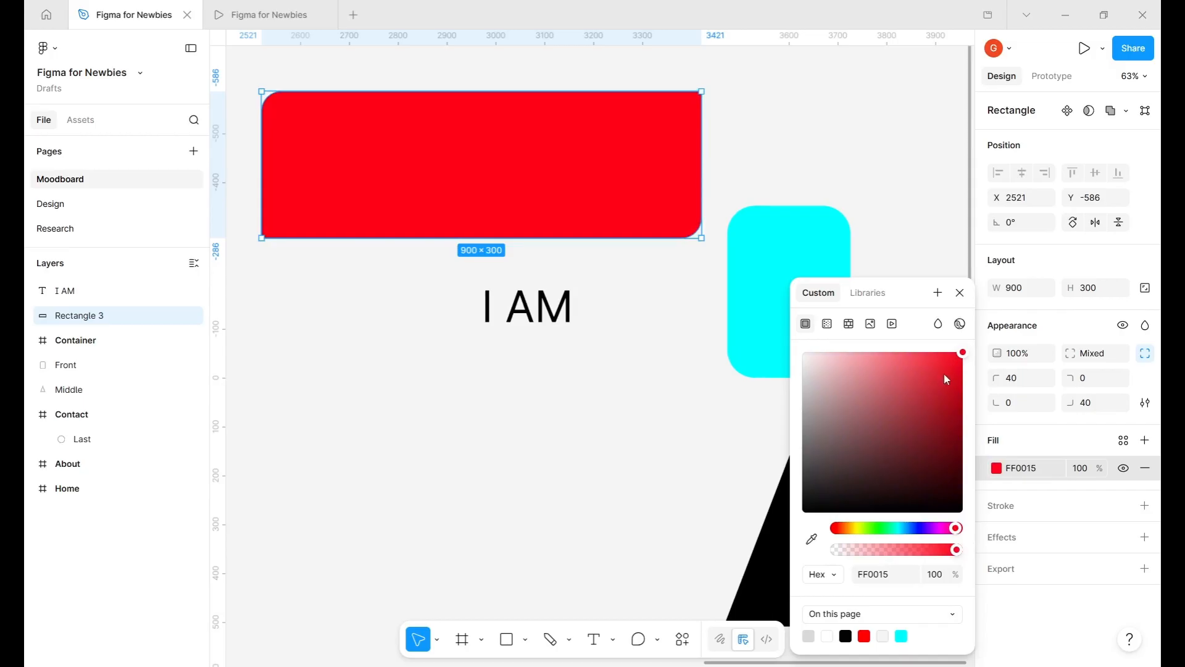
left_click_drag(948, 379, 960, 352)
left_click(924, 528)
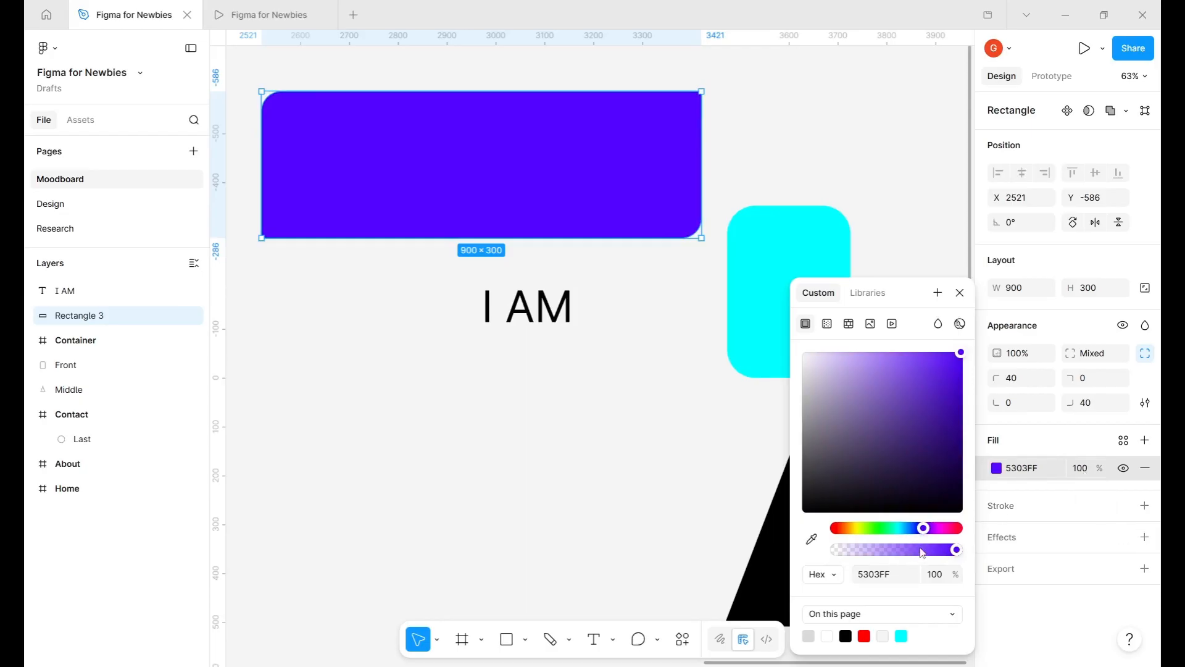
- Lower the wide rectangle's fill opacity to 20% and restore it to 100%
left_click_drag(910, 555, 956, 554)
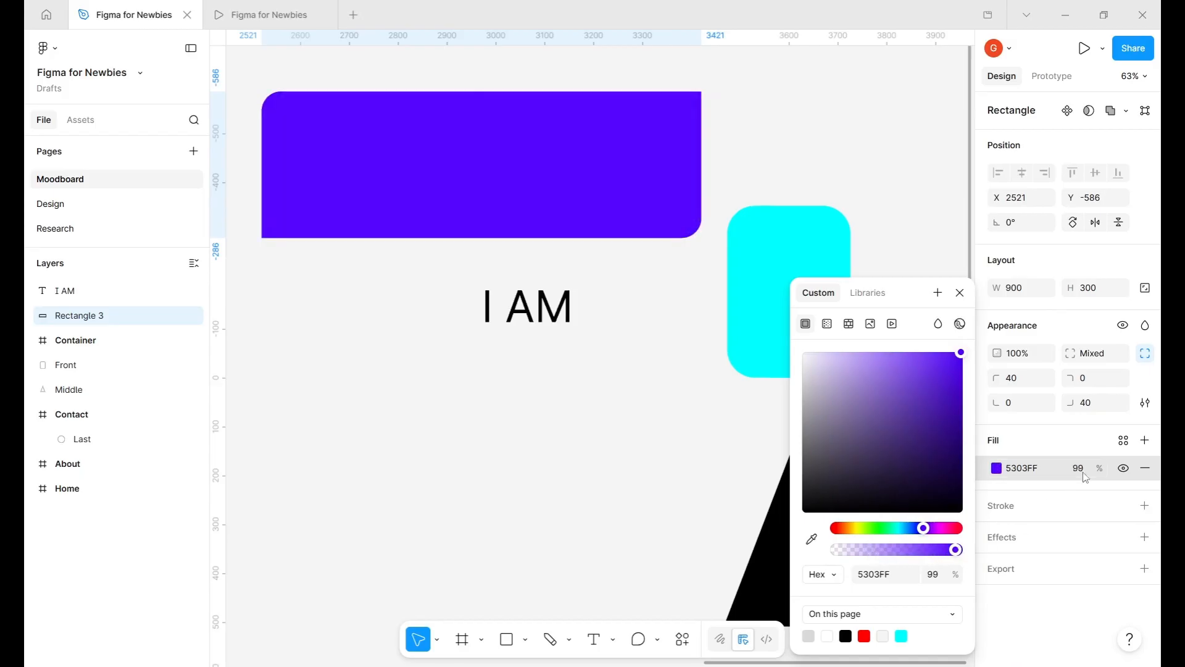
left_click(1084, 475)
type("20")
key("Return")
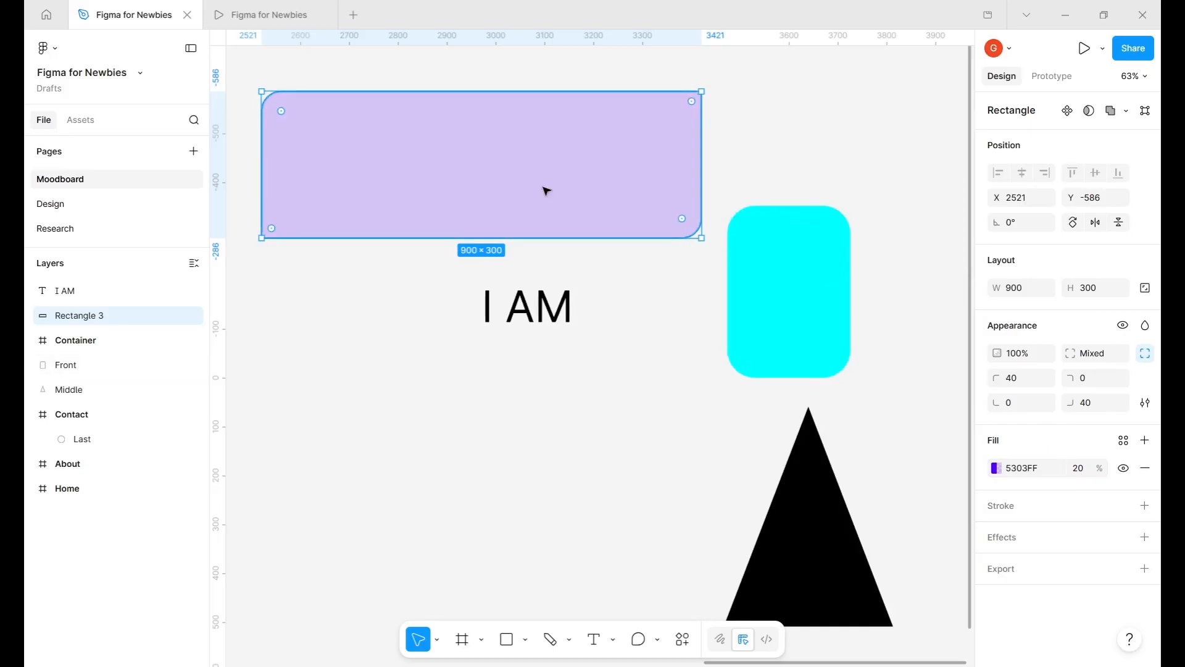
left_click(996, 471)
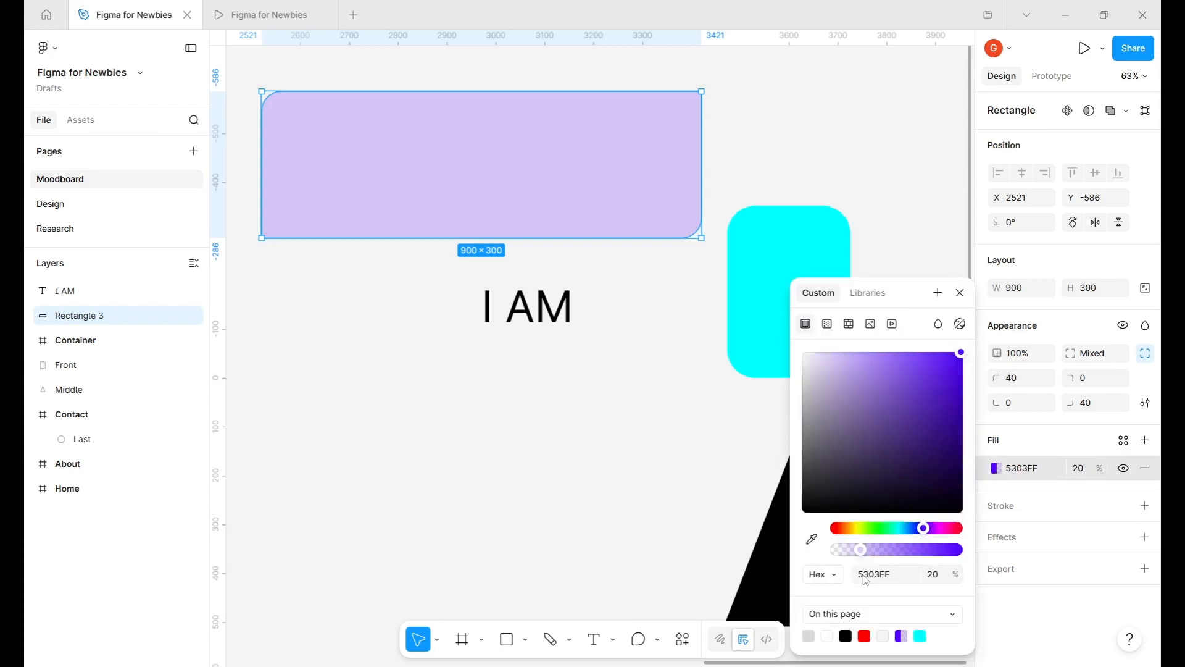
left_click_drag(910, 549, 960, 550)
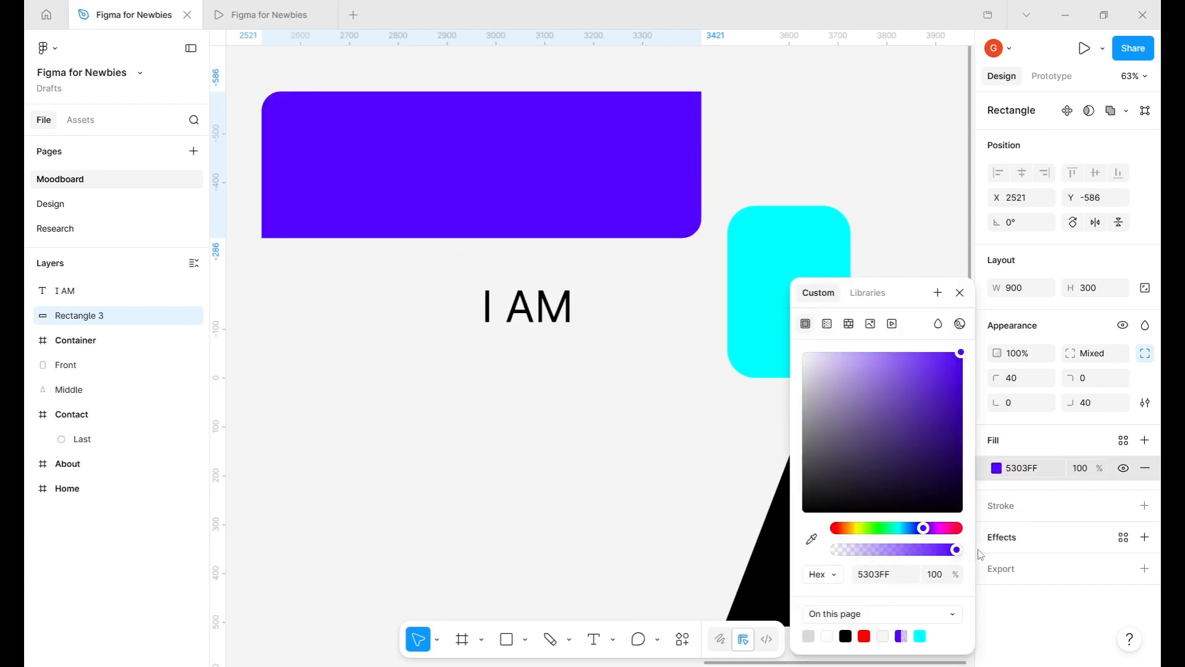
- Switch the fill's colour format to RGB and set the wide rectangle's colour to 255, 255, 255
left_click(834, 576)
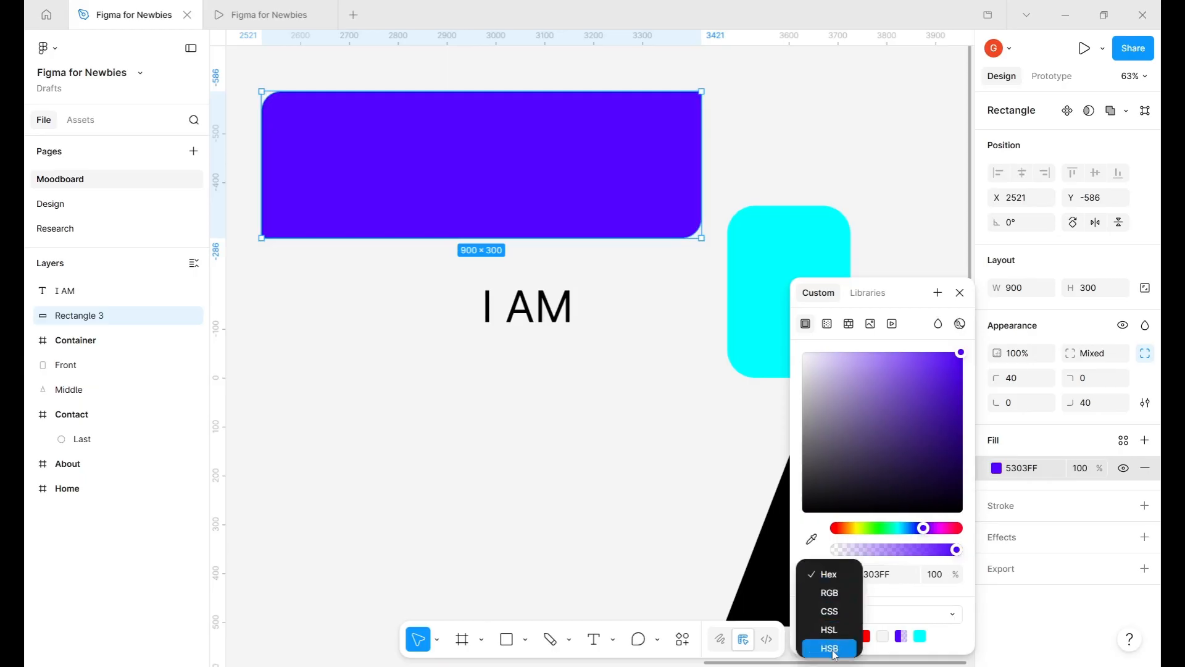
left_click(836, 594)
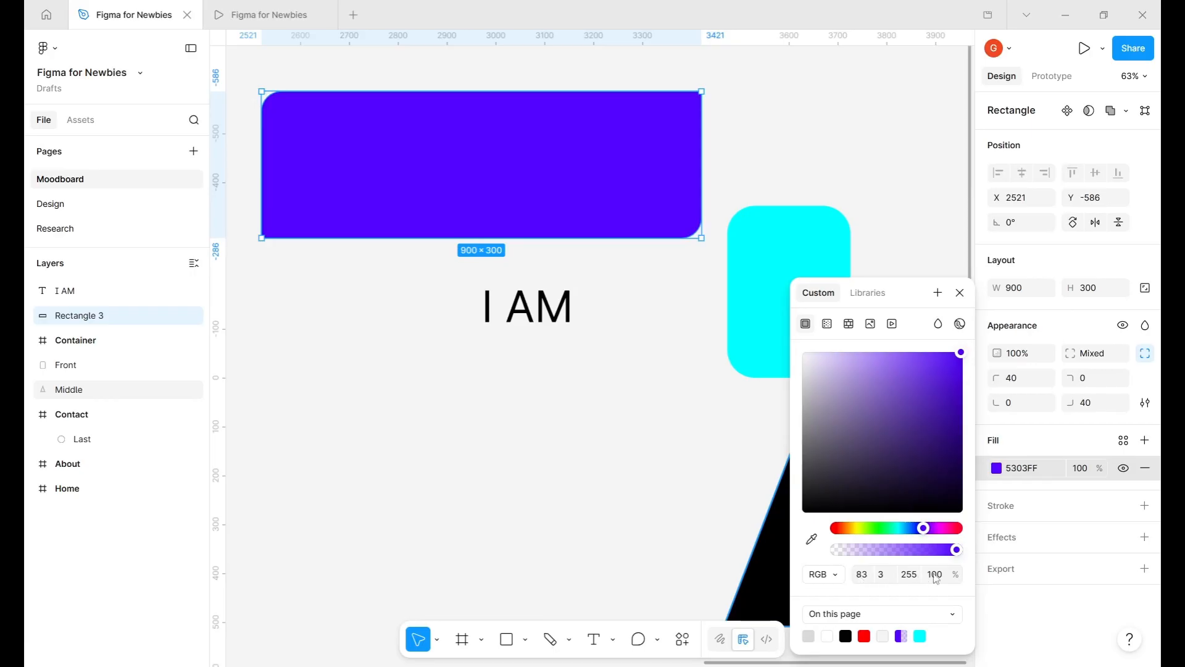
left_click(867, 575)
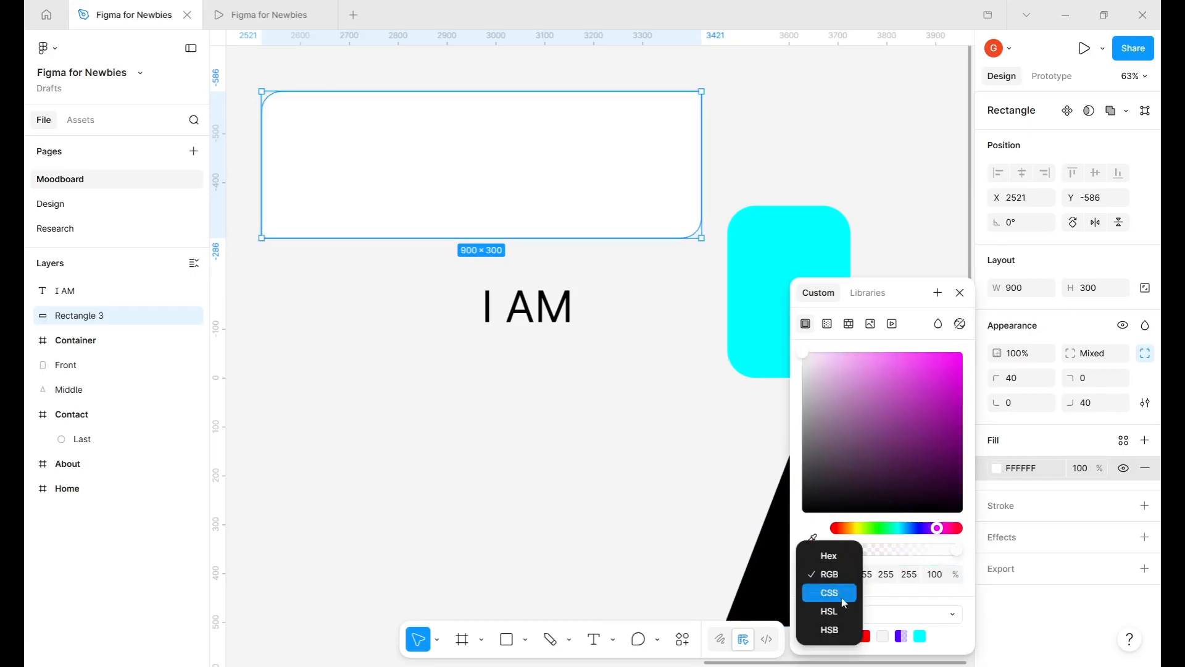
- Switch the fill's colour format through CSS, HSL and HSB and return it to Hex
left_click(845, 596)
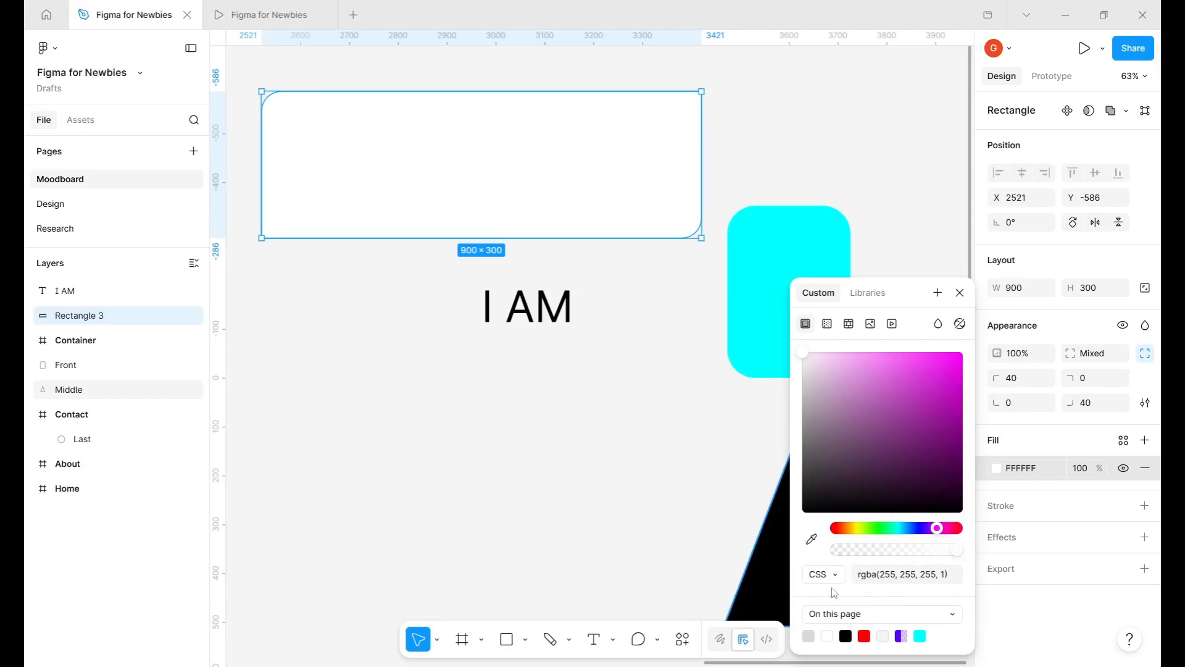
left_click(840, 584)
left_click(898, 594)
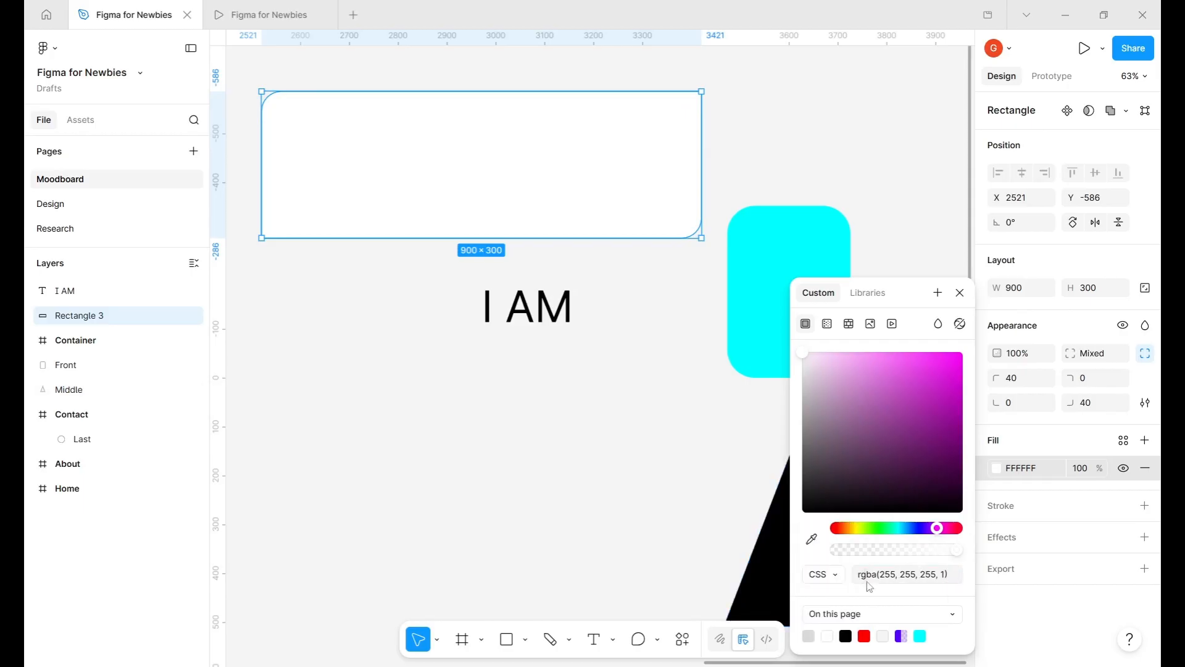
left_click(834, 577)
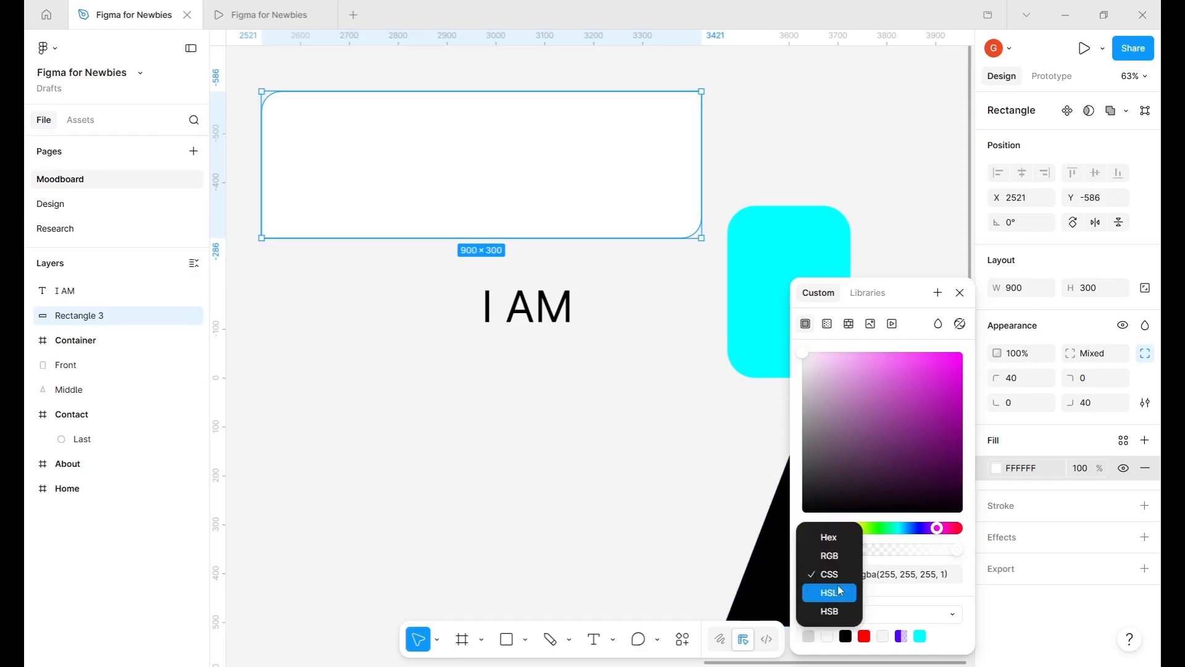
left_click(840, 591)
left_click(835, 576)
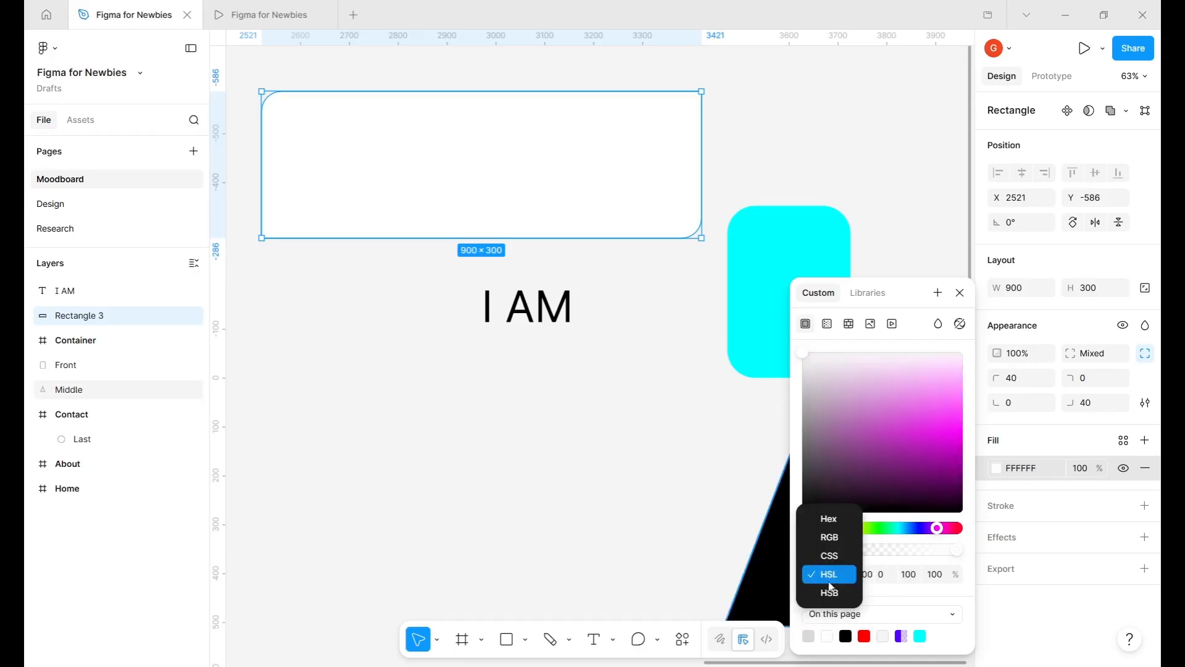
left_click(831, 594)
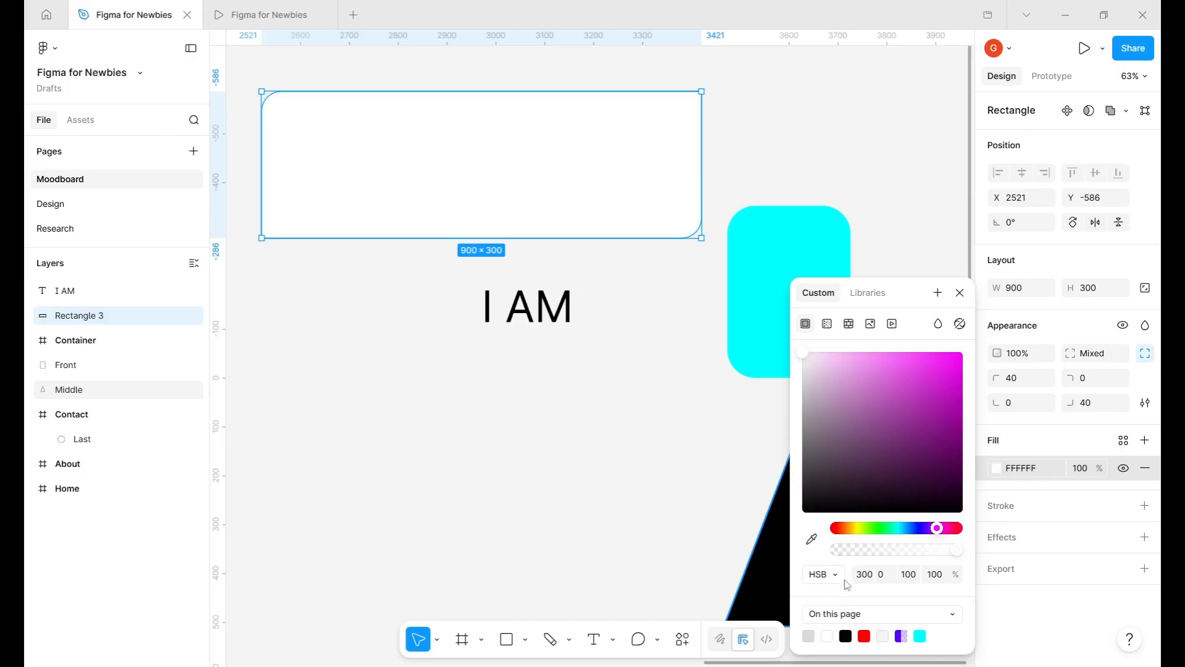
left_click(838, 576)
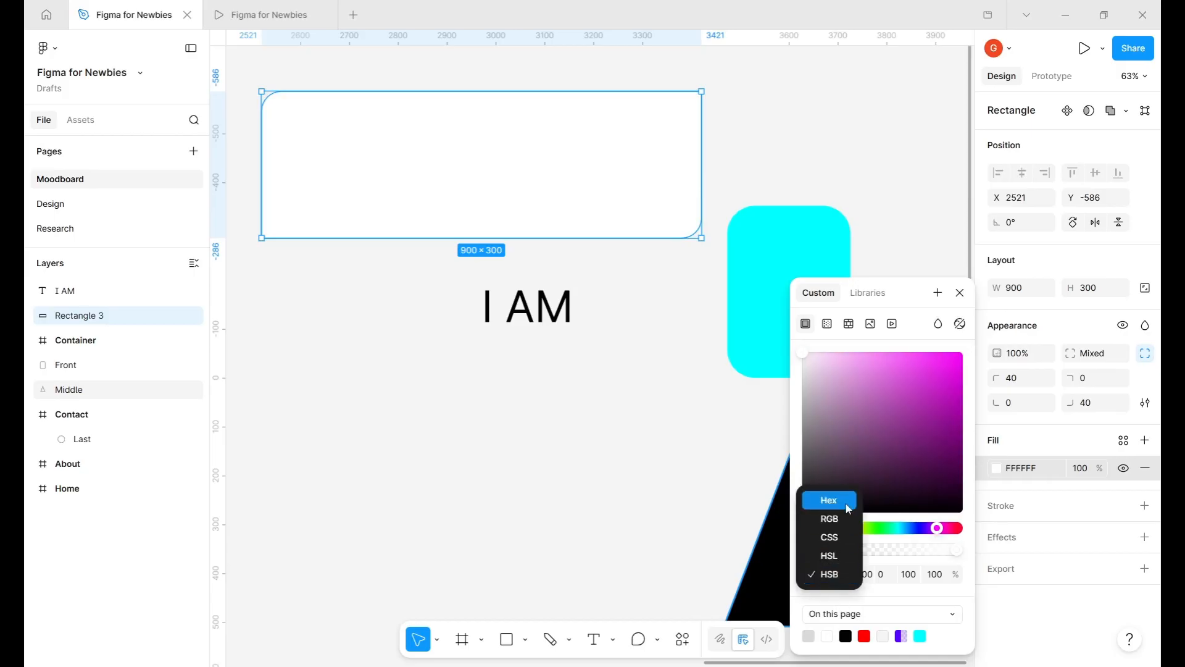
left_click(829, 499)
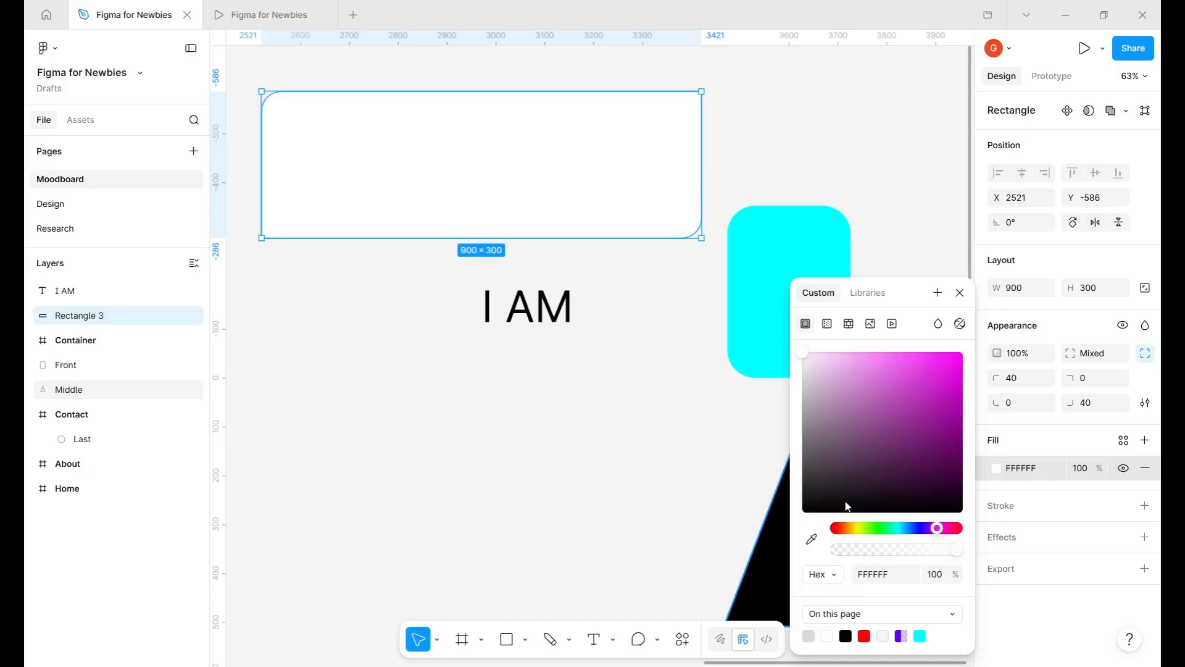
- Pick a bright magenta of about F31FF3 as the wide white rectangle's fill
left_click(893, 571)
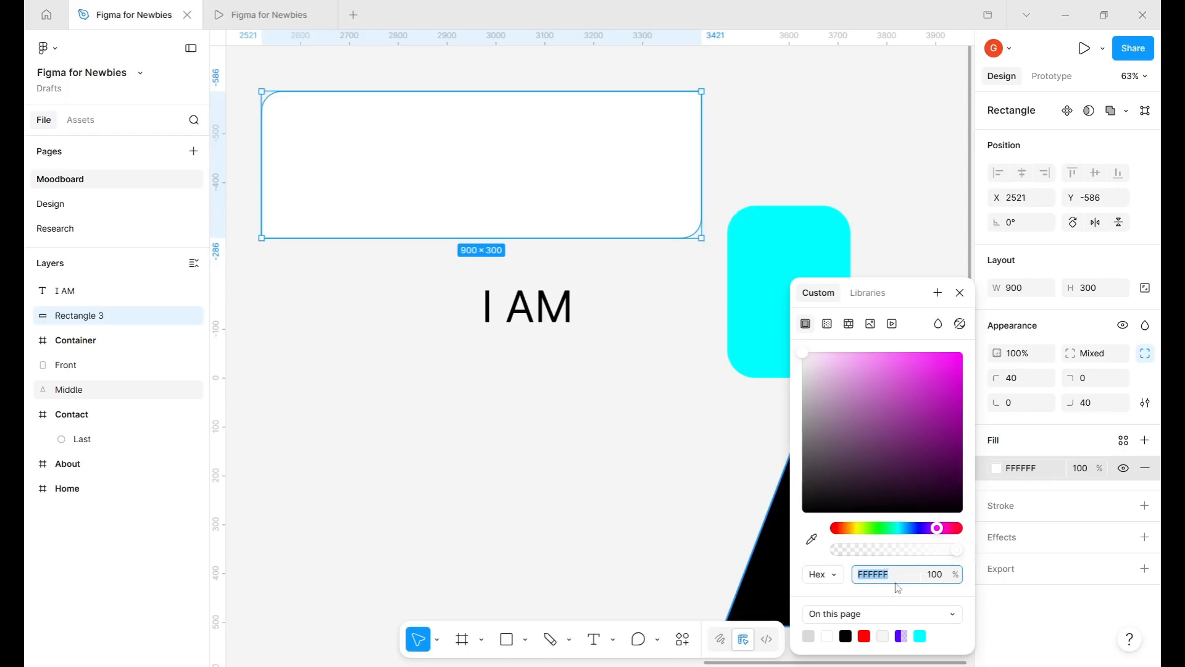
left_click(898, 409)
left_click(942, 359)
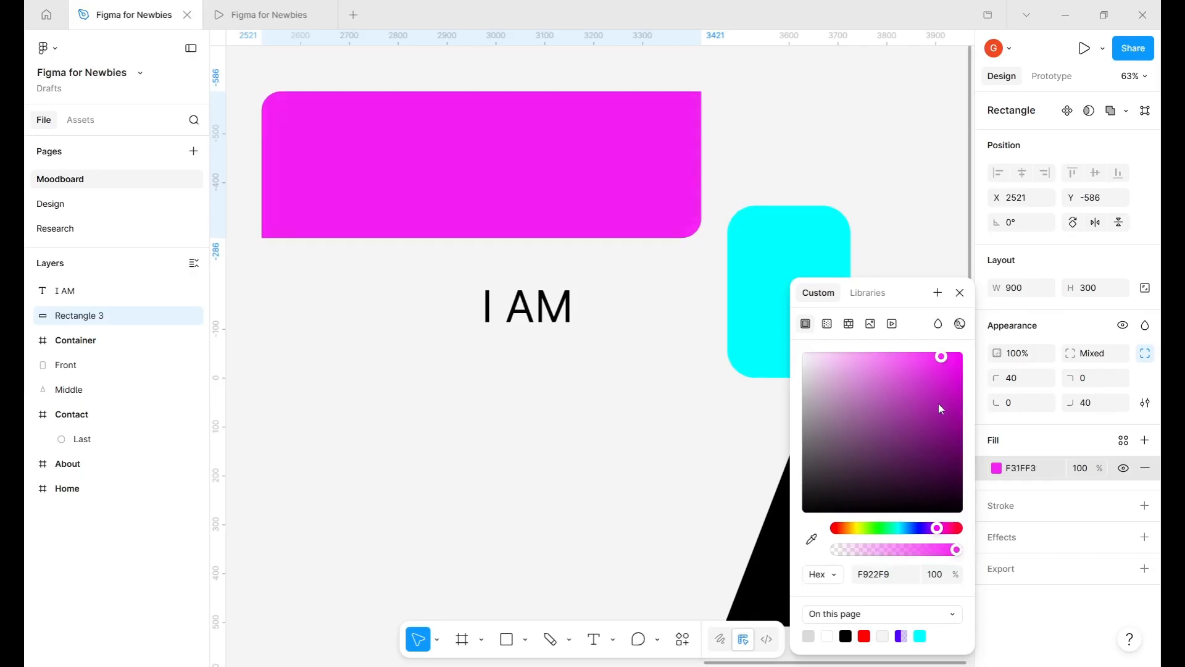
- Soften the wide rectangle's magenta fill to about ED39ED and keep the swatch source set to On this page
left_click(935, 407)
left_click(925, 364)
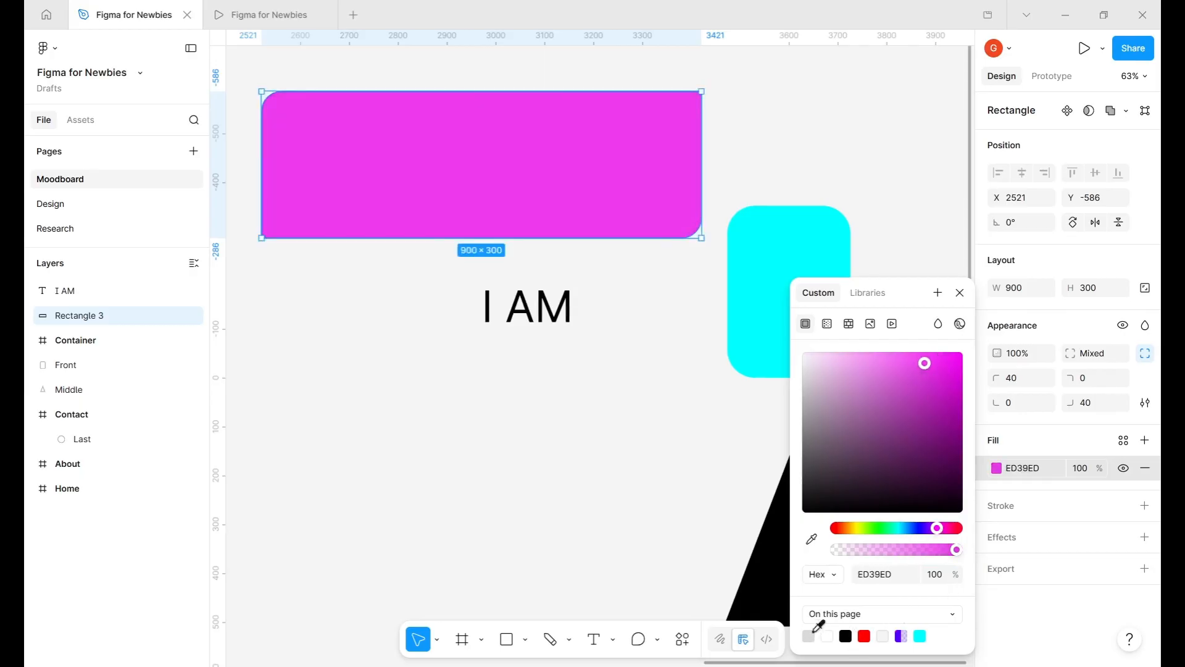
left_click(931, 613)
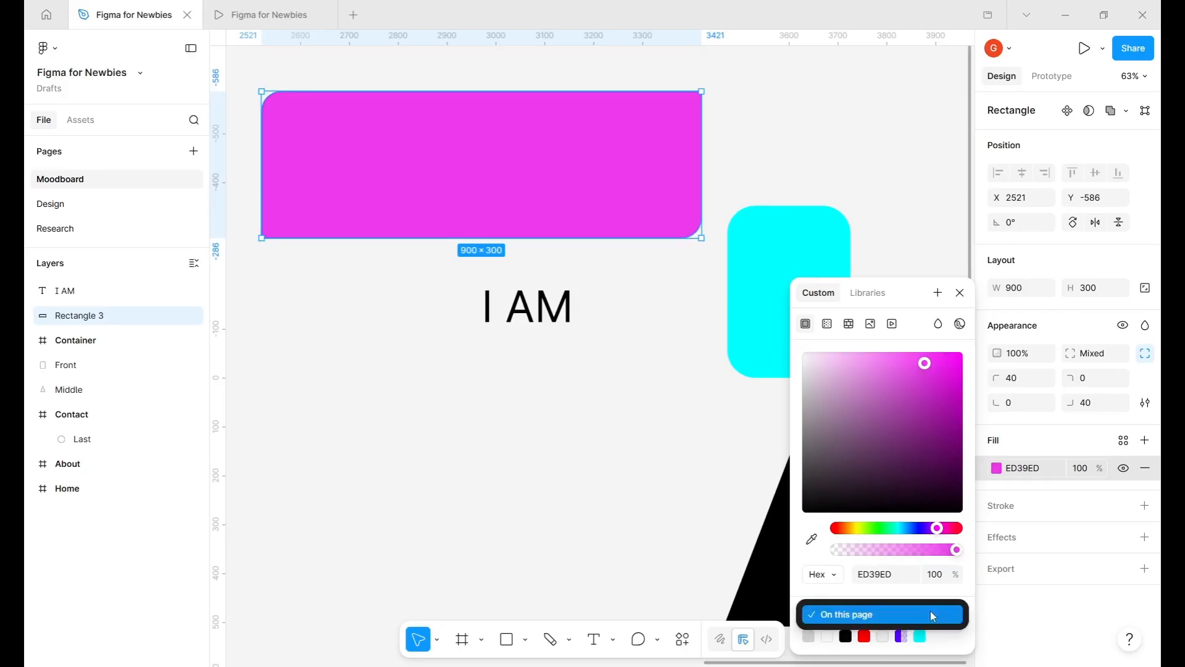
left_click(883, 622)
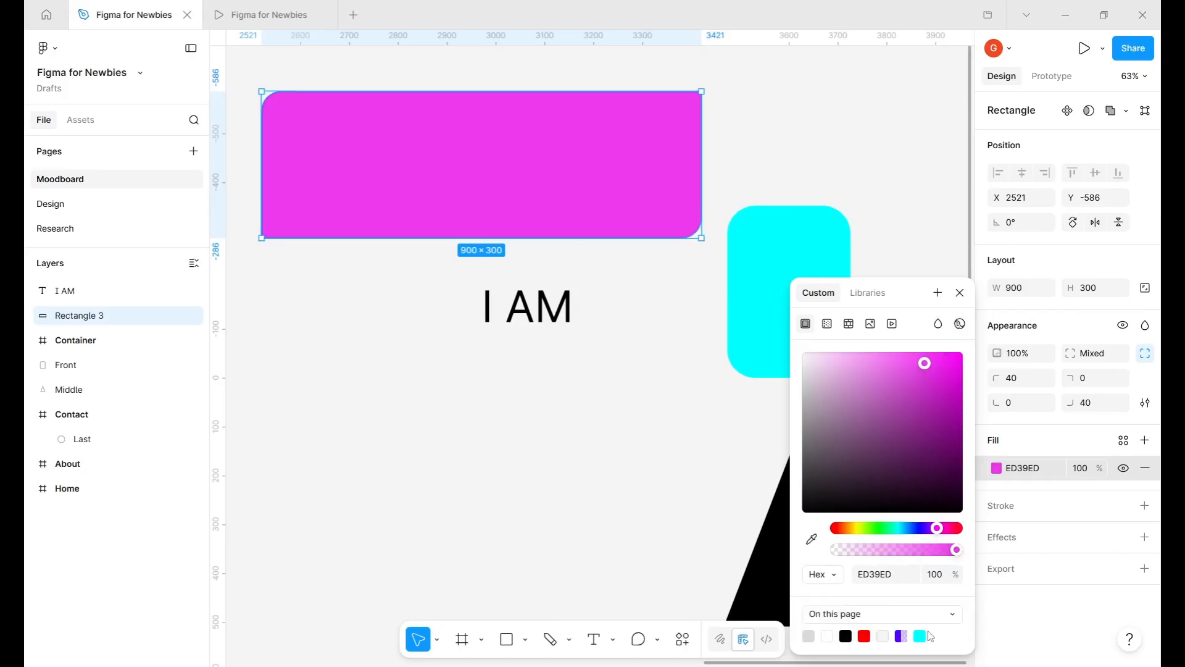
- Place a copy of the magenta rectangle above the original, at about X 2486, Y -1181
scroll(675, 415, "down", 5)
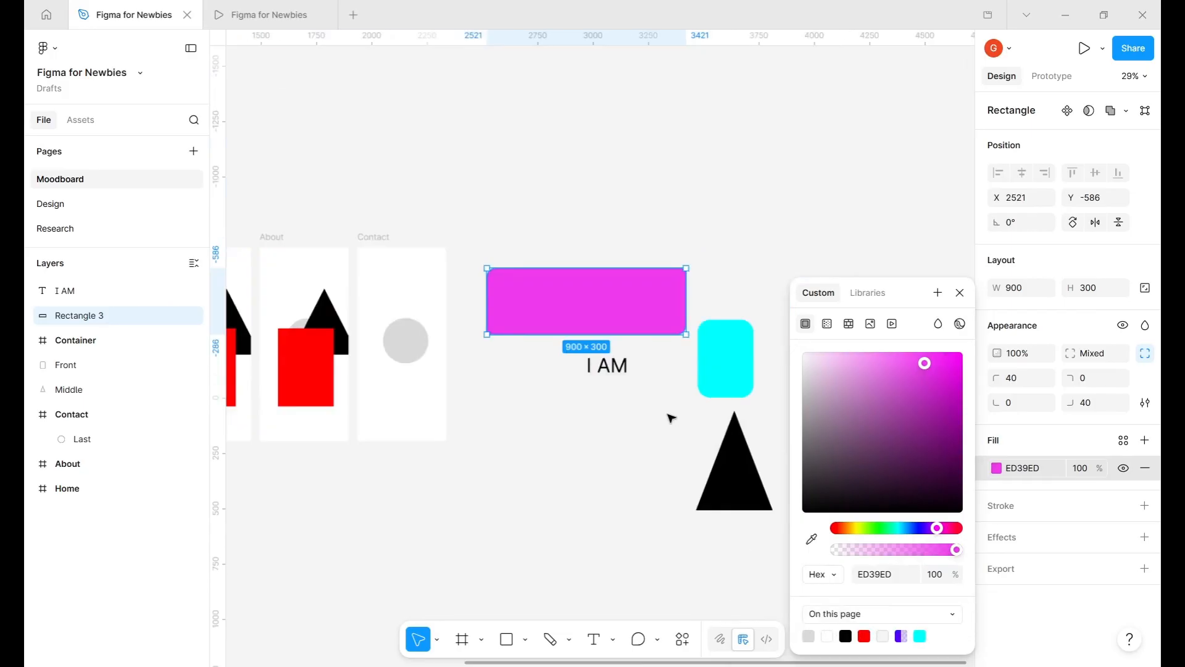
scroll(671, 418, "down", 3)
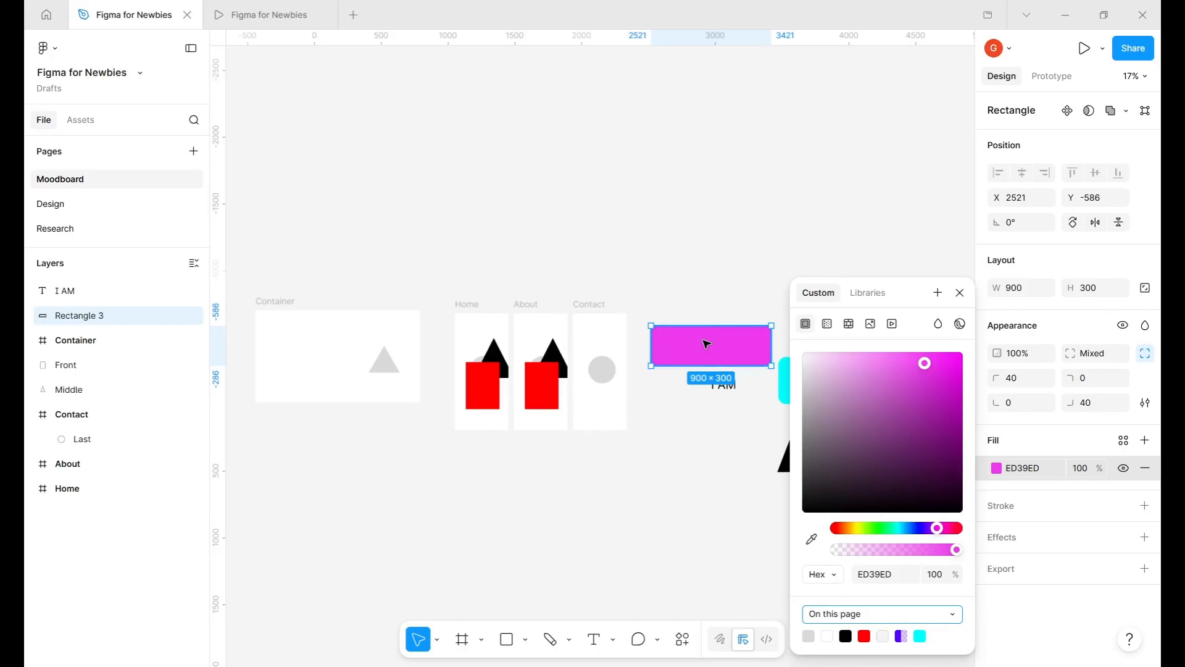
left_click_drag(707, 344, 702, 264)
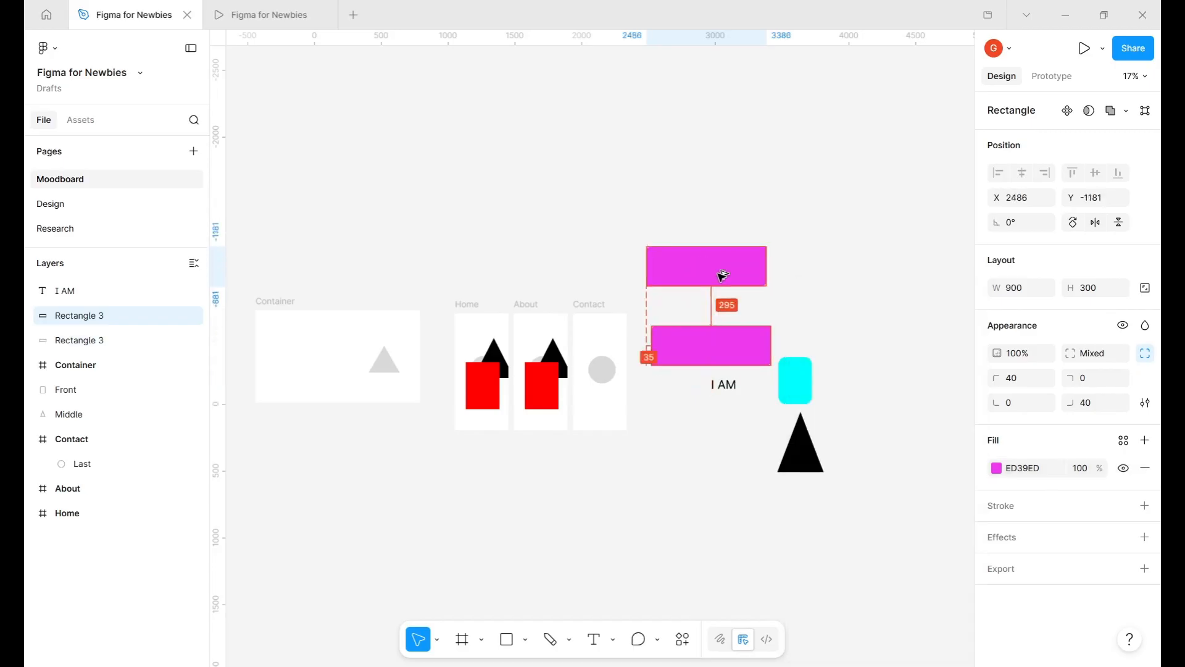
- Recolour the upper rectangle copy with a bright mint green of about 08FFB5 and deselect it
left_click(998, 470)
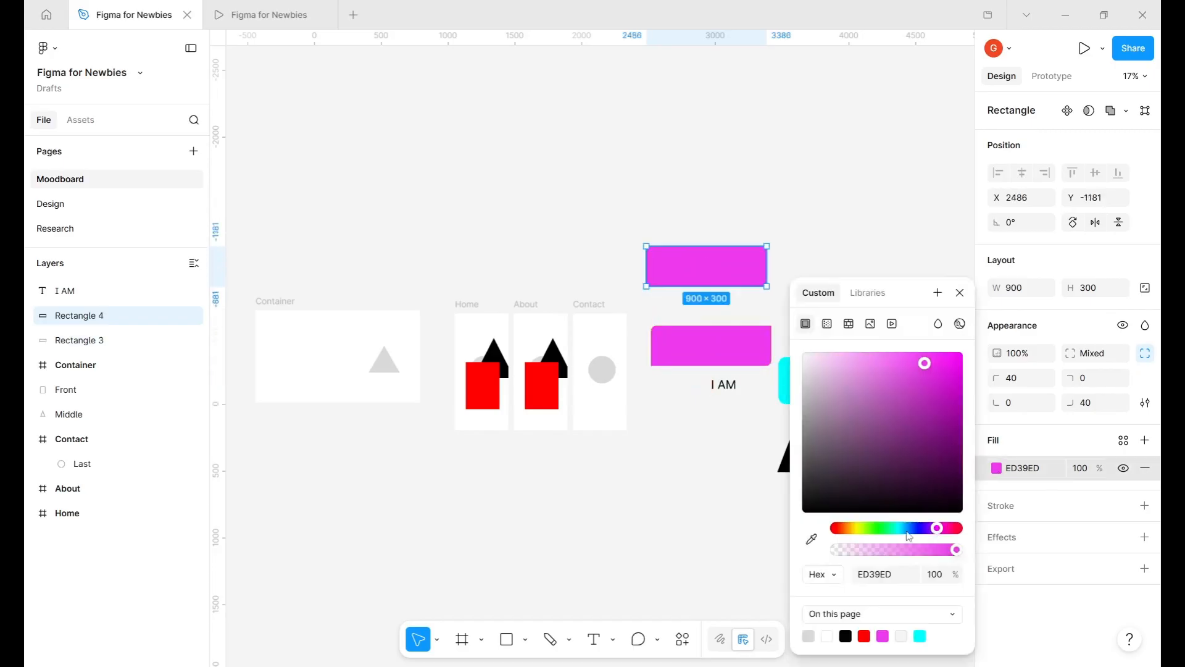
left_click_drag(907, 533, 893, 535)
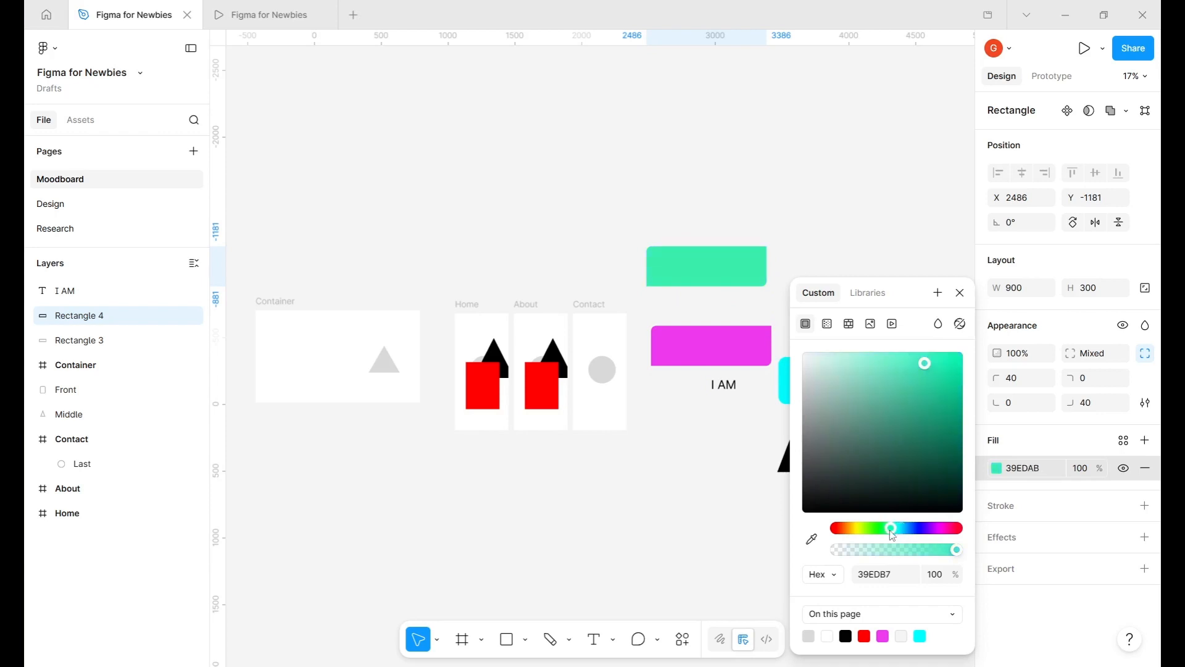
left_click_drag(916, 424, 958, 352)
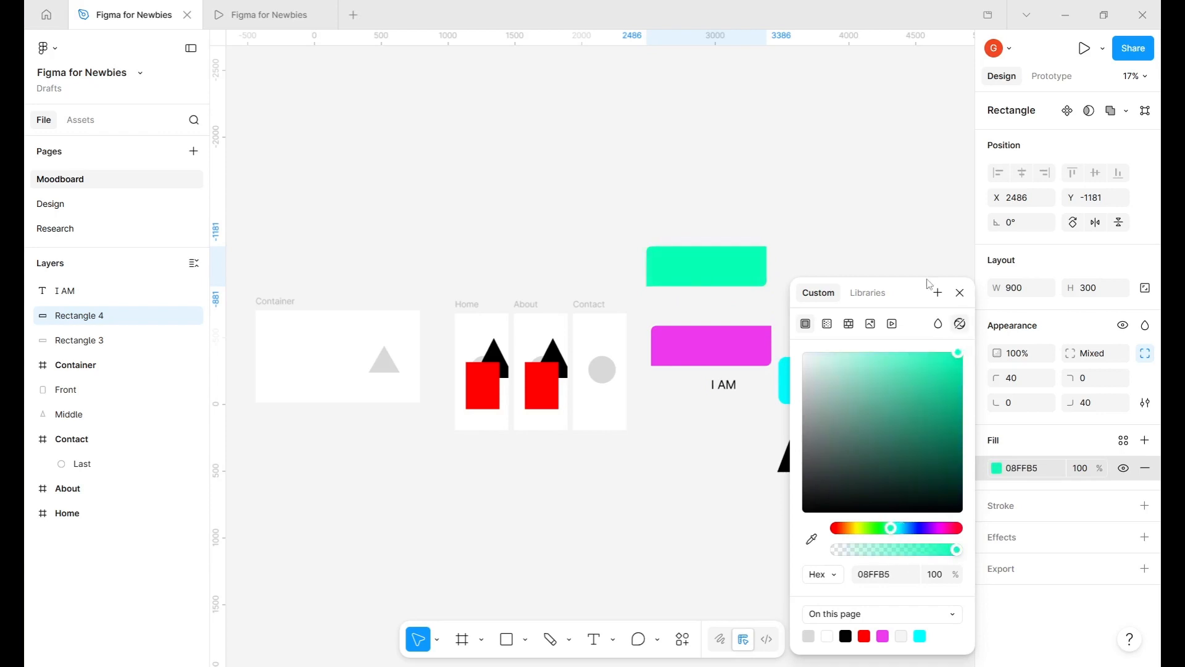
left_click(901, 219)
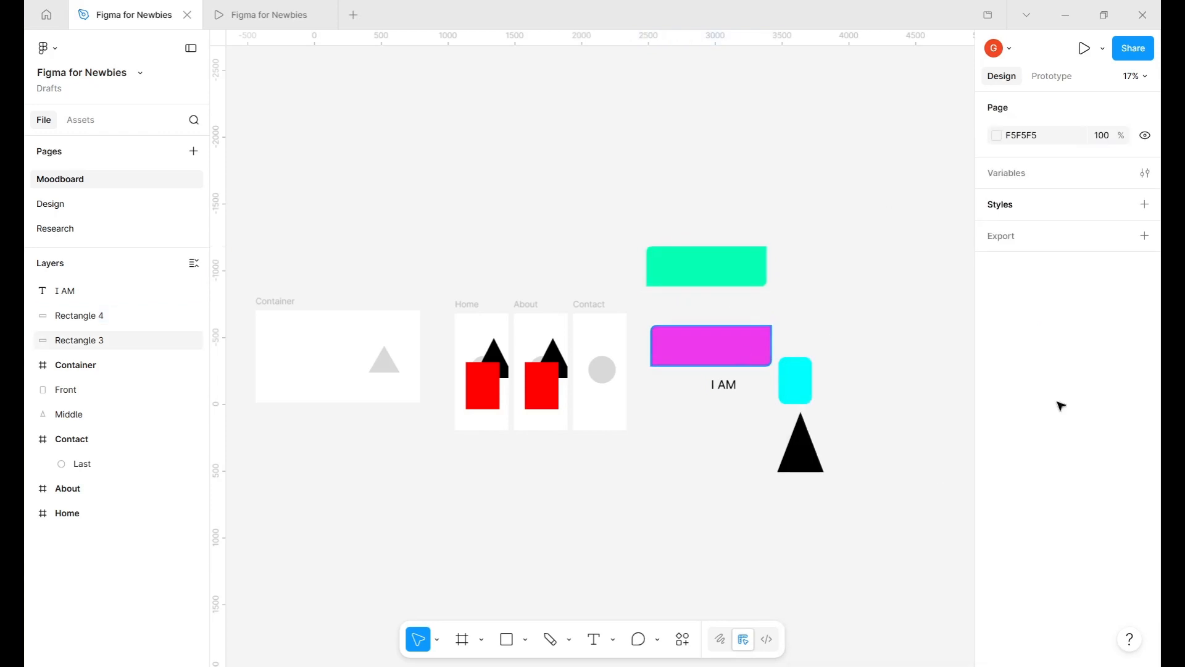
- Try a gradient fill on the magenta rectangle and return it to a solid fill
left_click(998, 468)
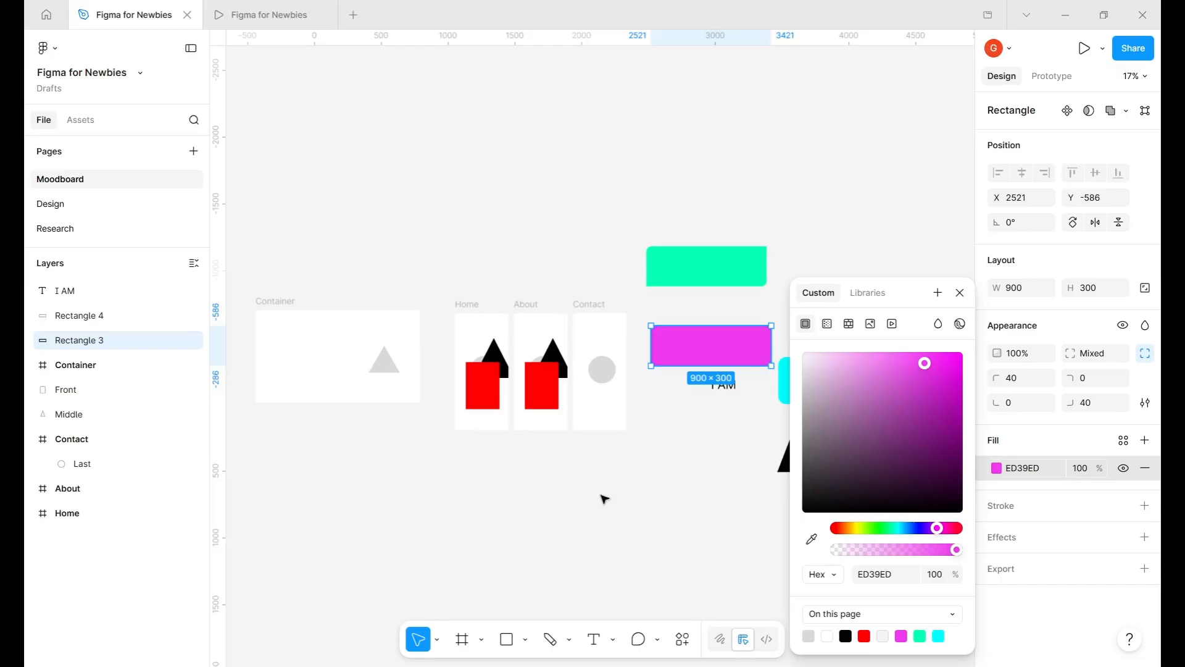
scroll(728, 270, "up", 5)
left_click(720, 278)
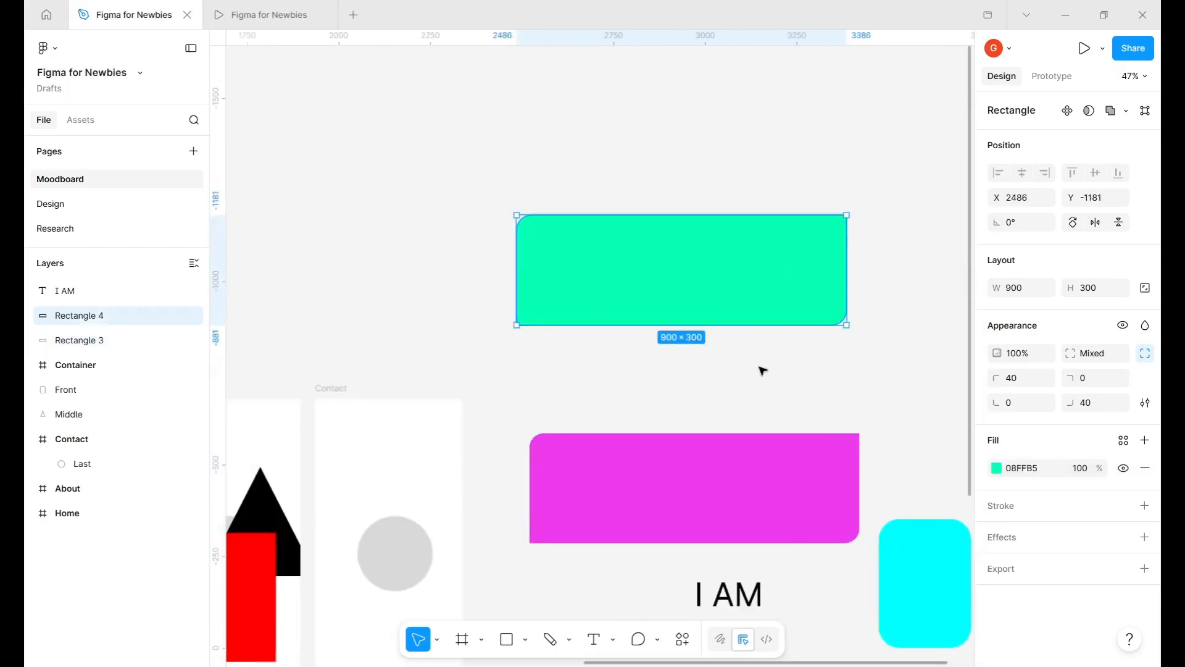
scroll(763, 371, "right", 5)
left_click(516, 503)
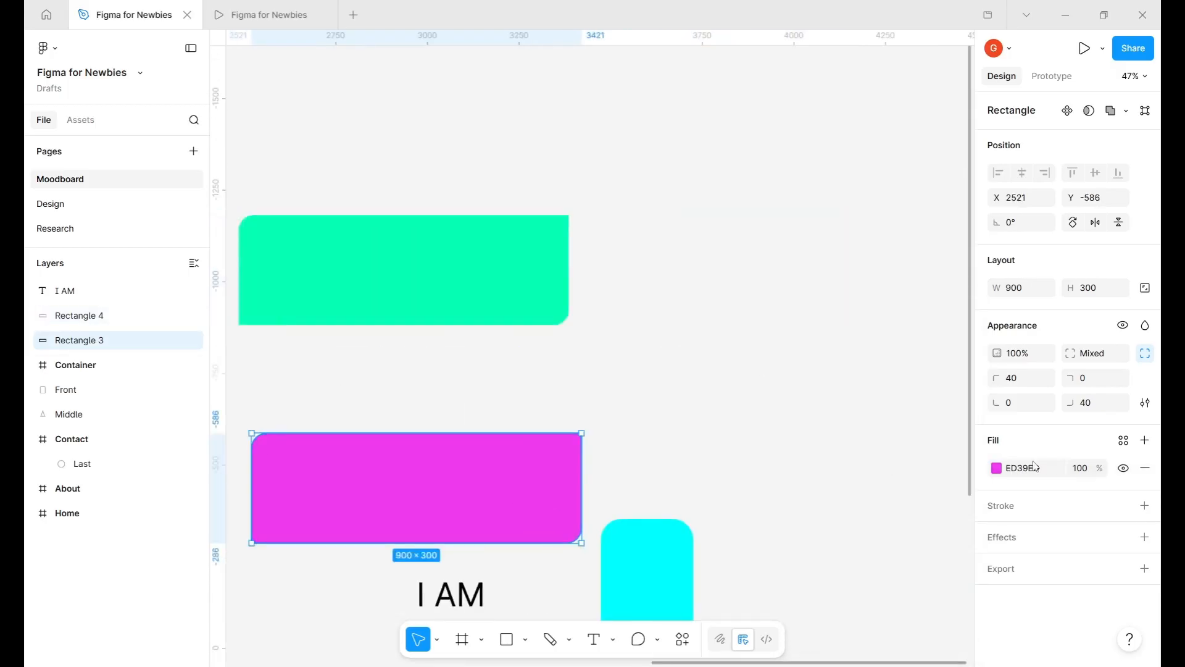
left_click(997, 468)
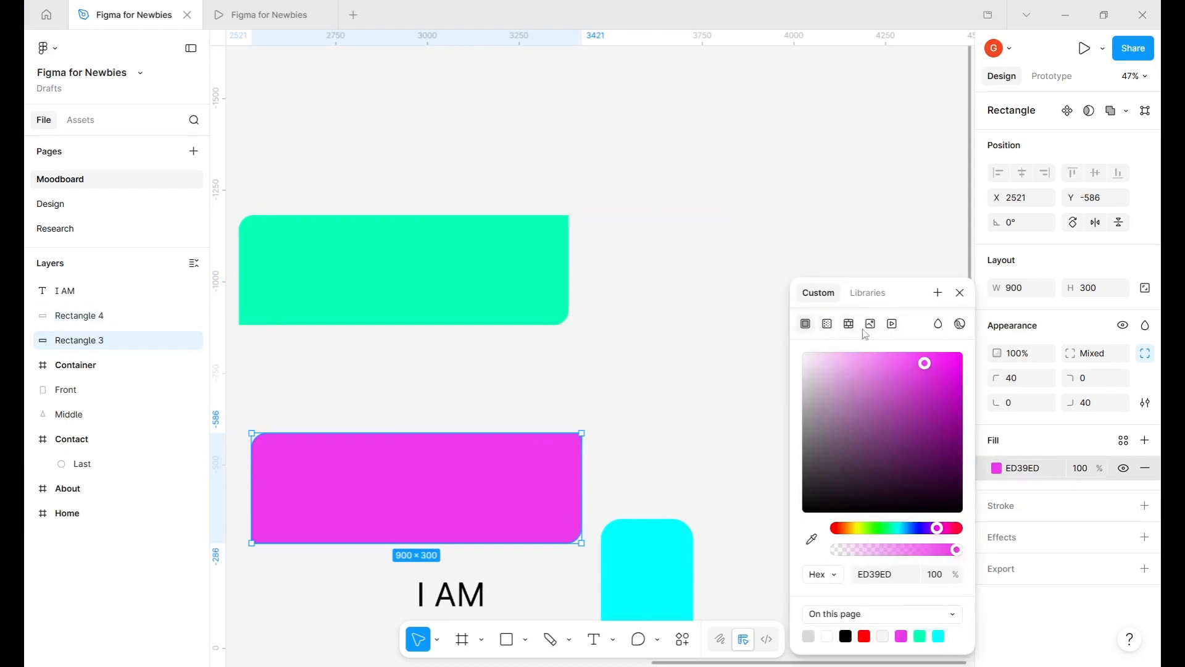
left_click(827, 324)
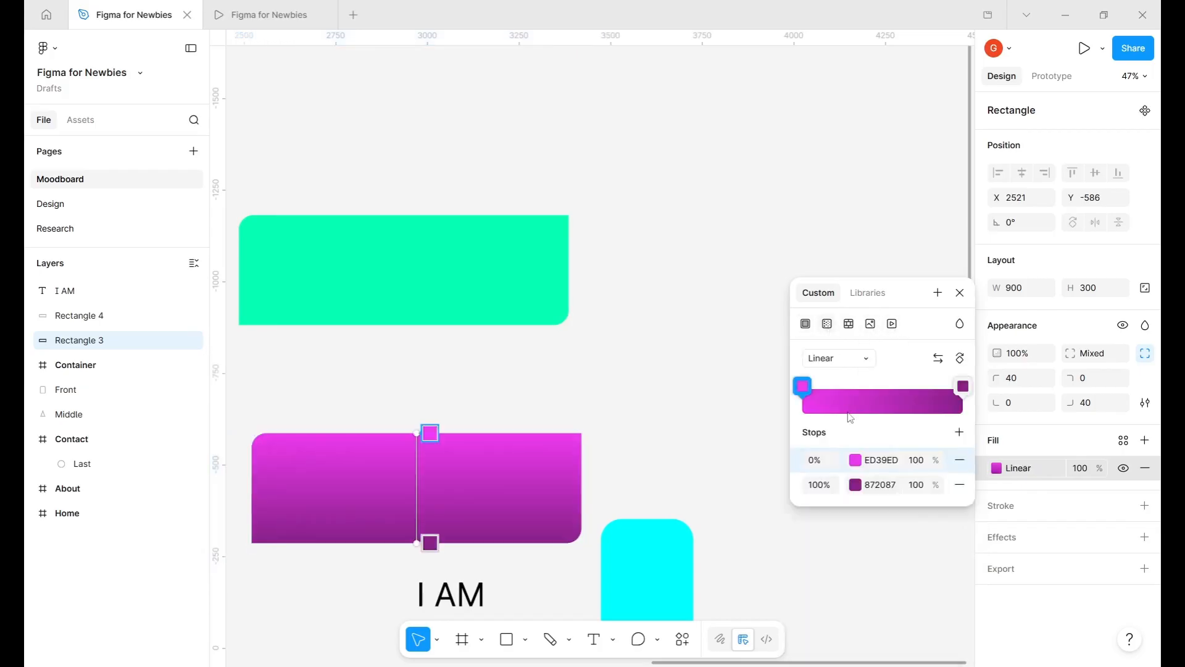
left_click(806, 324)
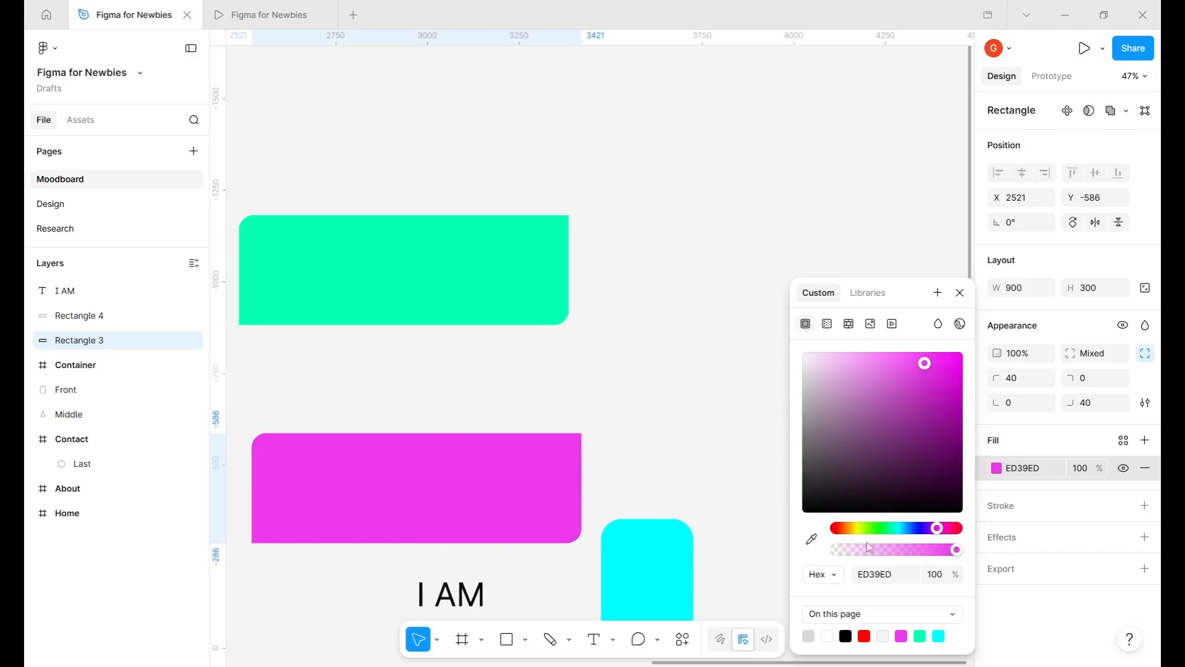
- Deepen the magenta rectangle's fill to about EF15EF and turn it into a linear gradient, shifting both ends of its line slightly sideways and down
left_click_drag(926, 366, 950, 369)
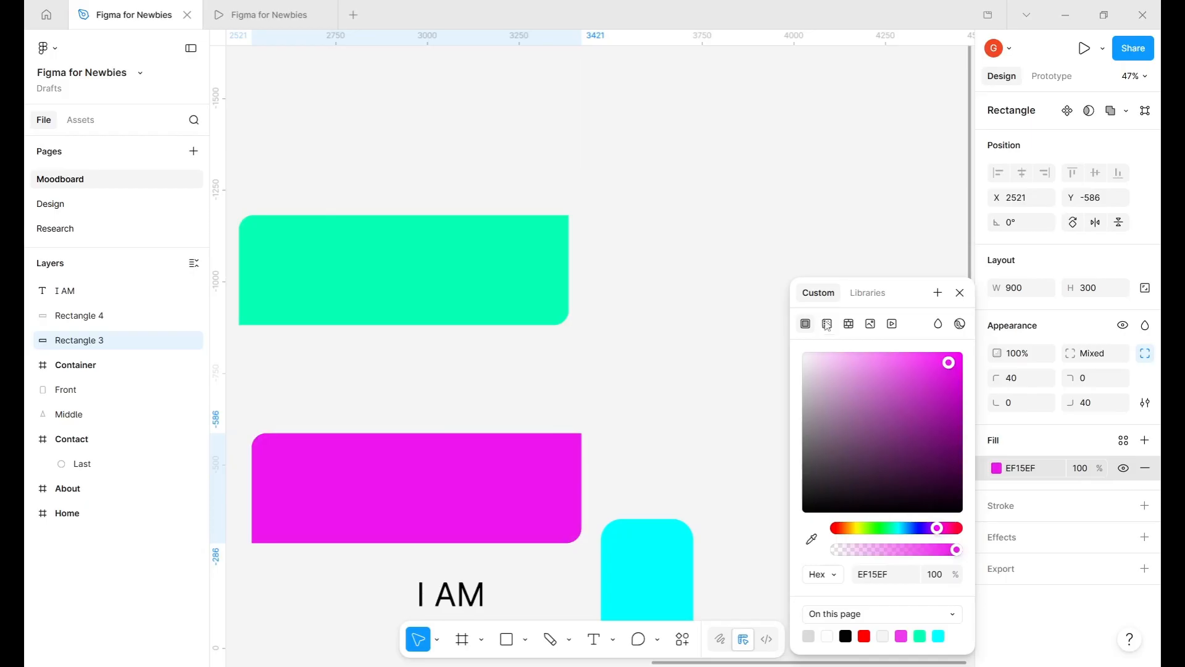
left_click(827, 324)
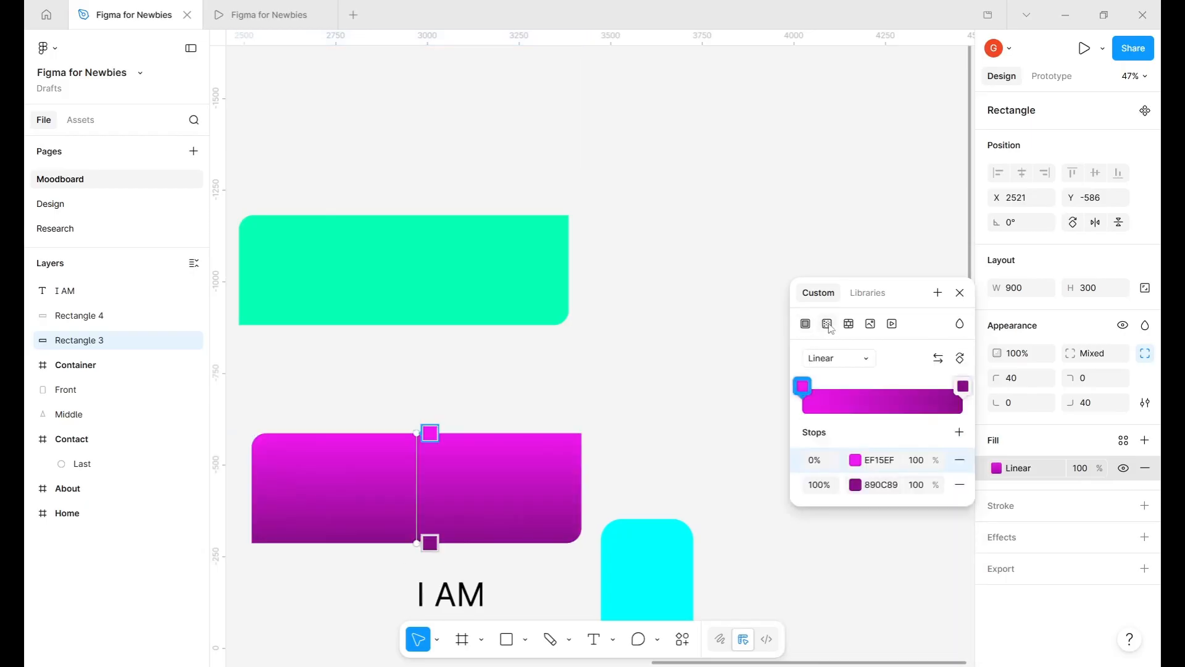
left_click(847, 359)
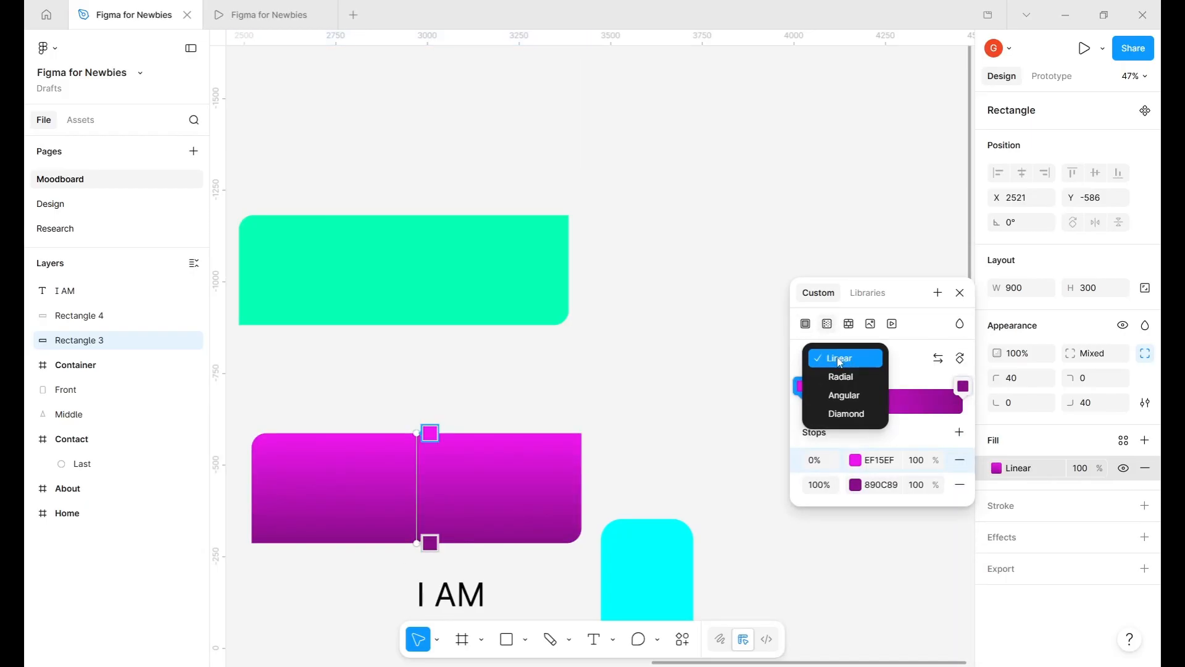
left_click(840, 363)
left_click_drag(430, 543, 421, 544)
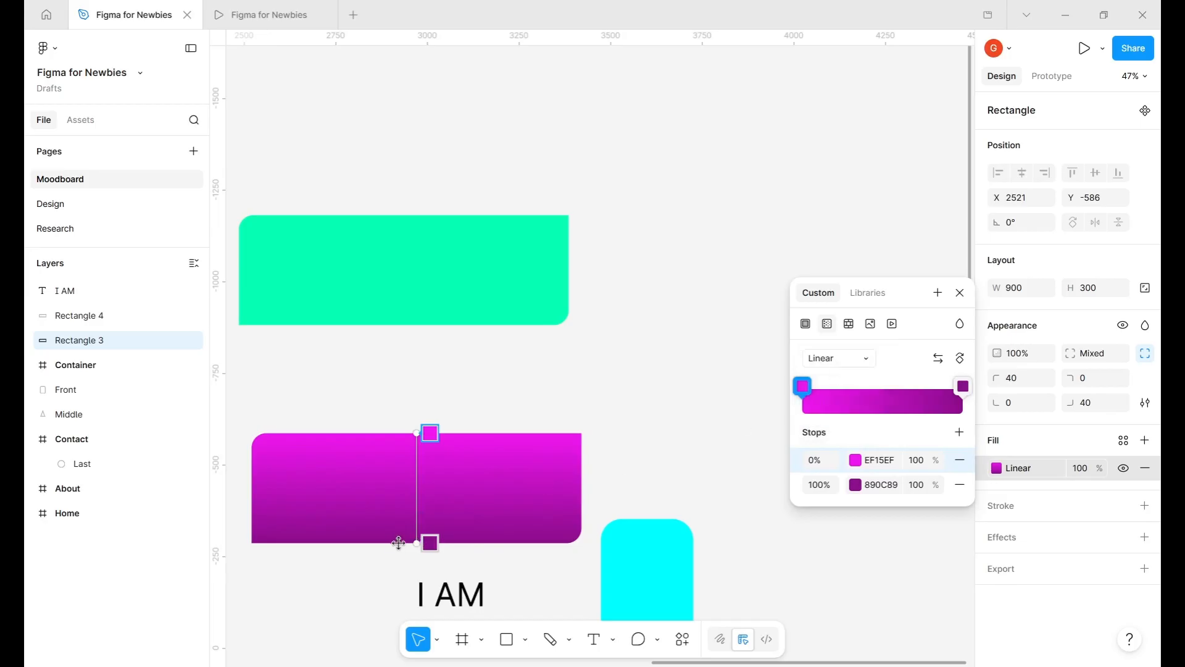
left_click_drag(288, 533, 408, 546)
left_click_drag(429, 434, 407, 443)
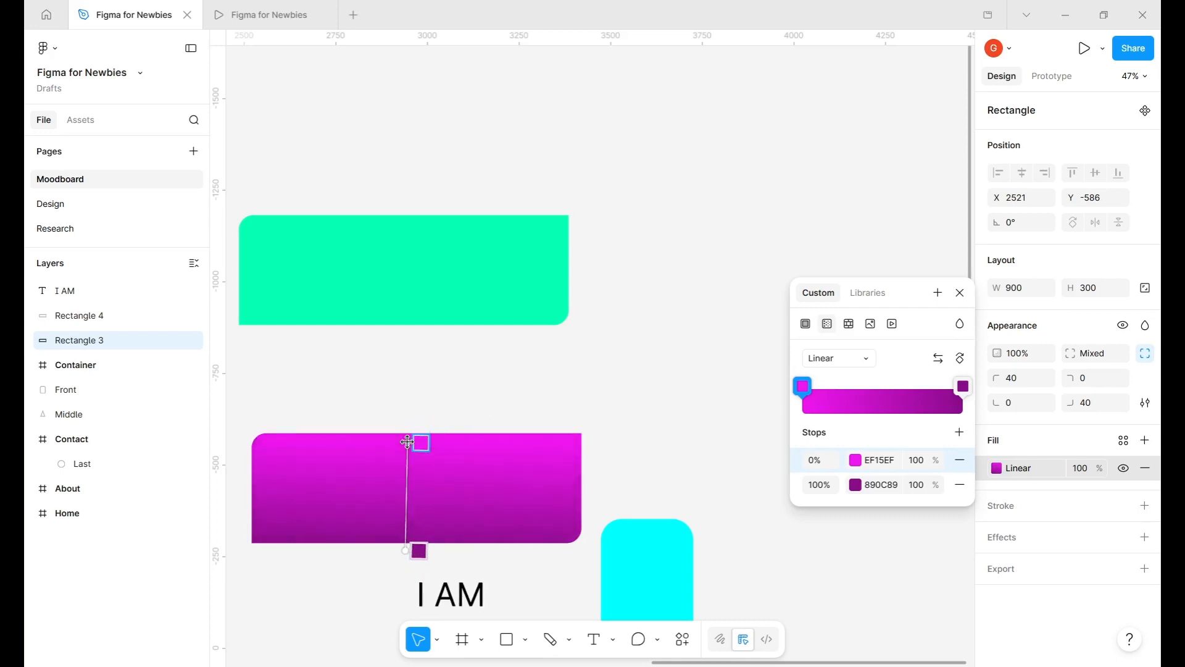
- Change the rectangle's gradient type to Radial and move its centre to the rectangle's vertical middle
left_click(854, 363)
left_click(856, 378)
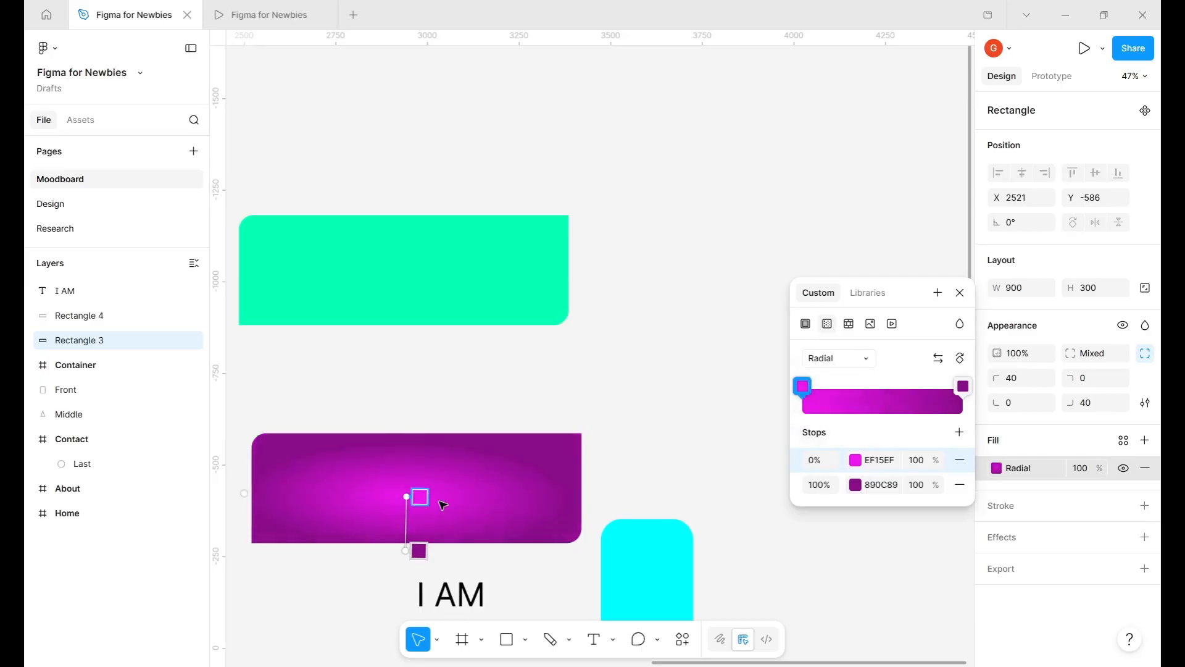
mouse_move(407, 496)
left_mouse_down()
mouse_move(418, 479)
mouse_move(403, 501)
mouse_move(405, 488)
left_mouse_up()
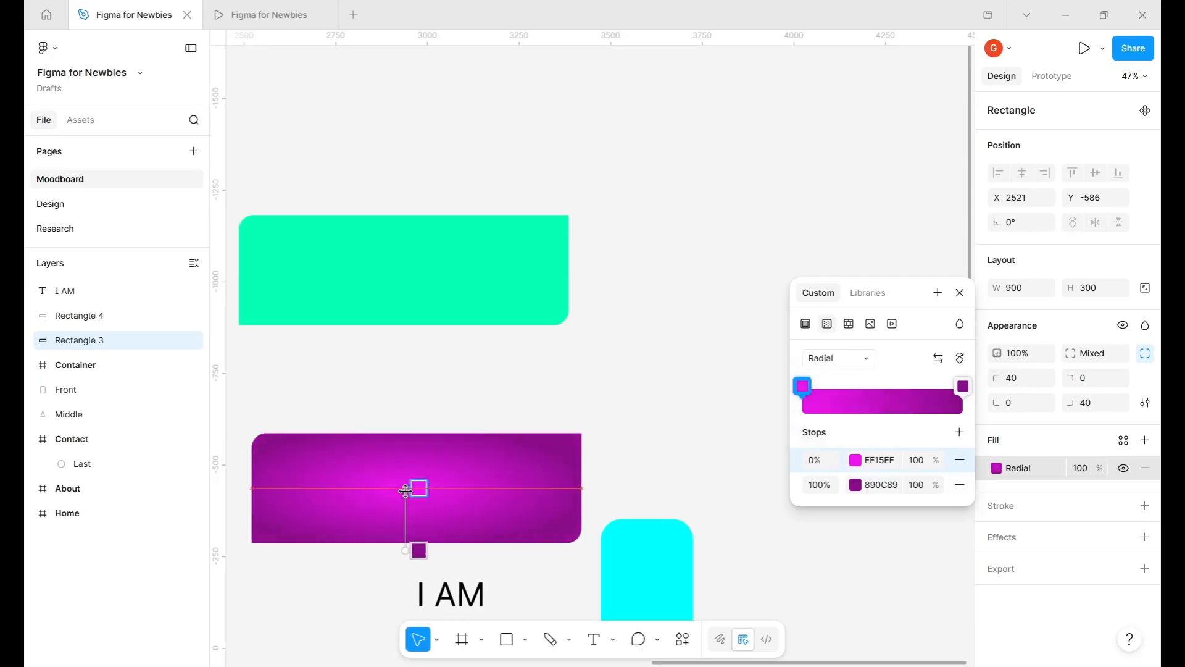
- Switch the gradient to Angular and swing its handle toward the rectangle's left side, then change the type to Diamond
left_click(851, 362)
left_click(852, 383)
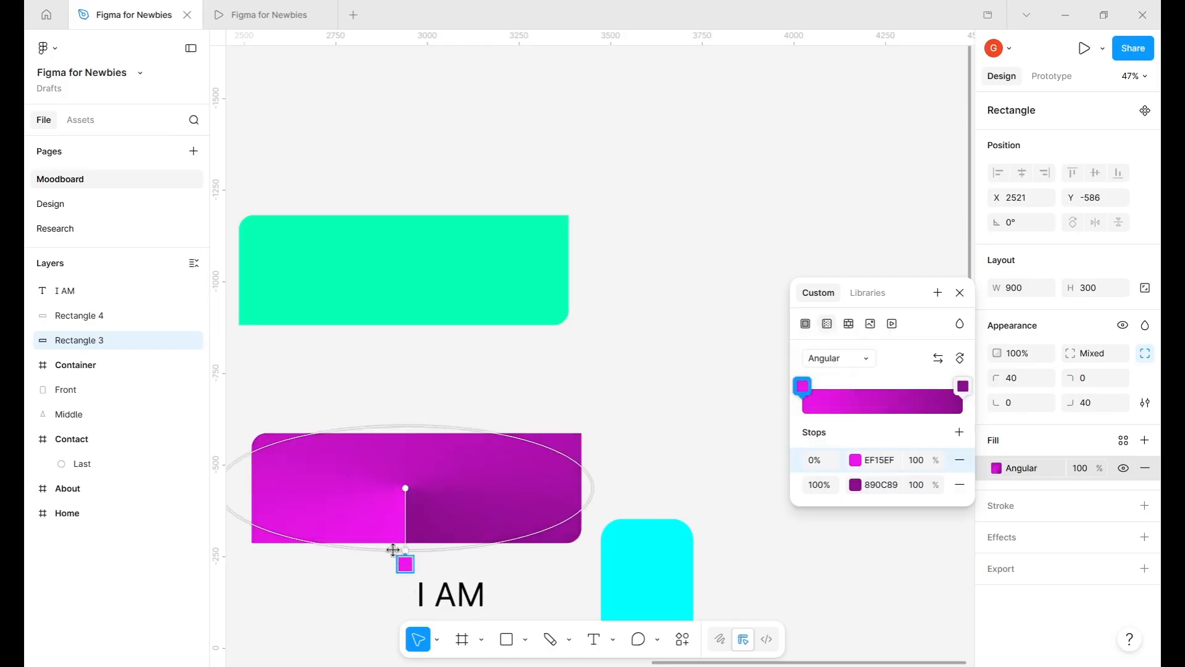
left_click_drag(391, 549, 327, 470)
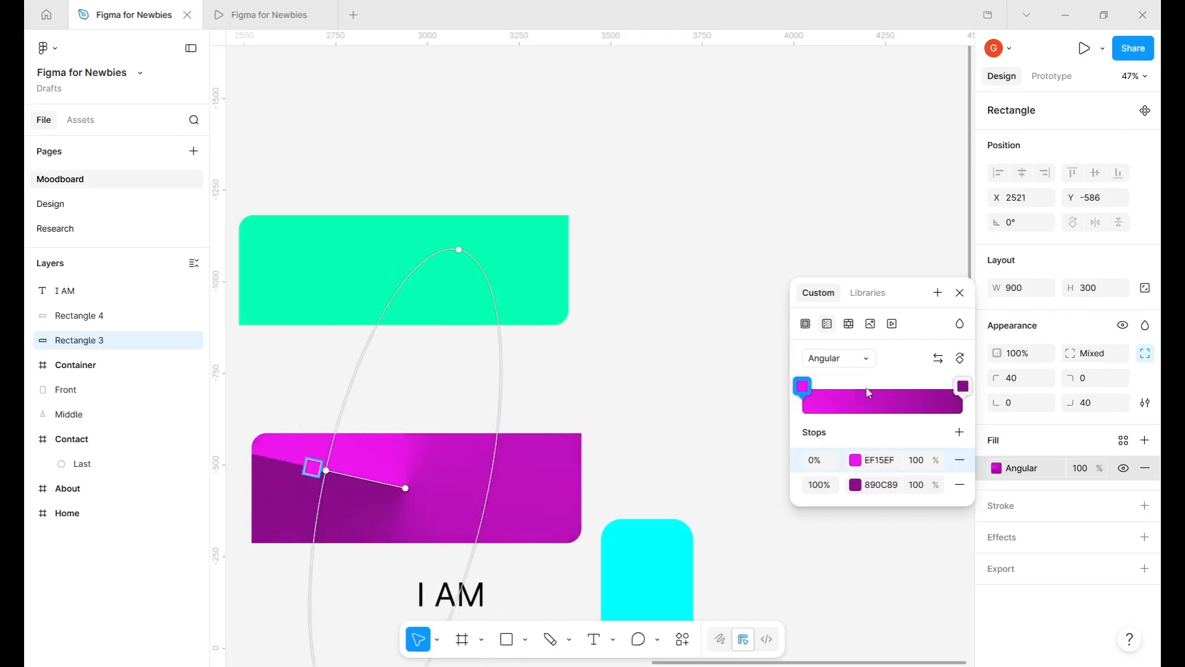
left_click(857, 359)
left_click(850, 377)
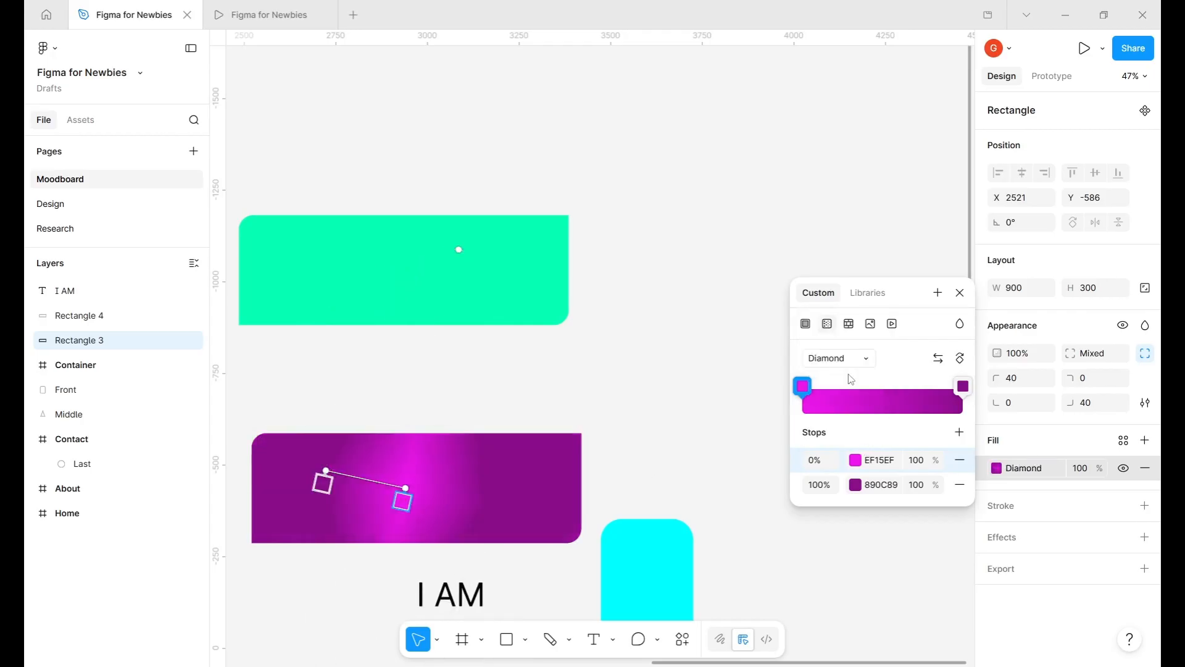
- Return the rectangle's gradient to Linear and recolour its 0% stop to a blue of about 1548EF
left_click(842, 362)
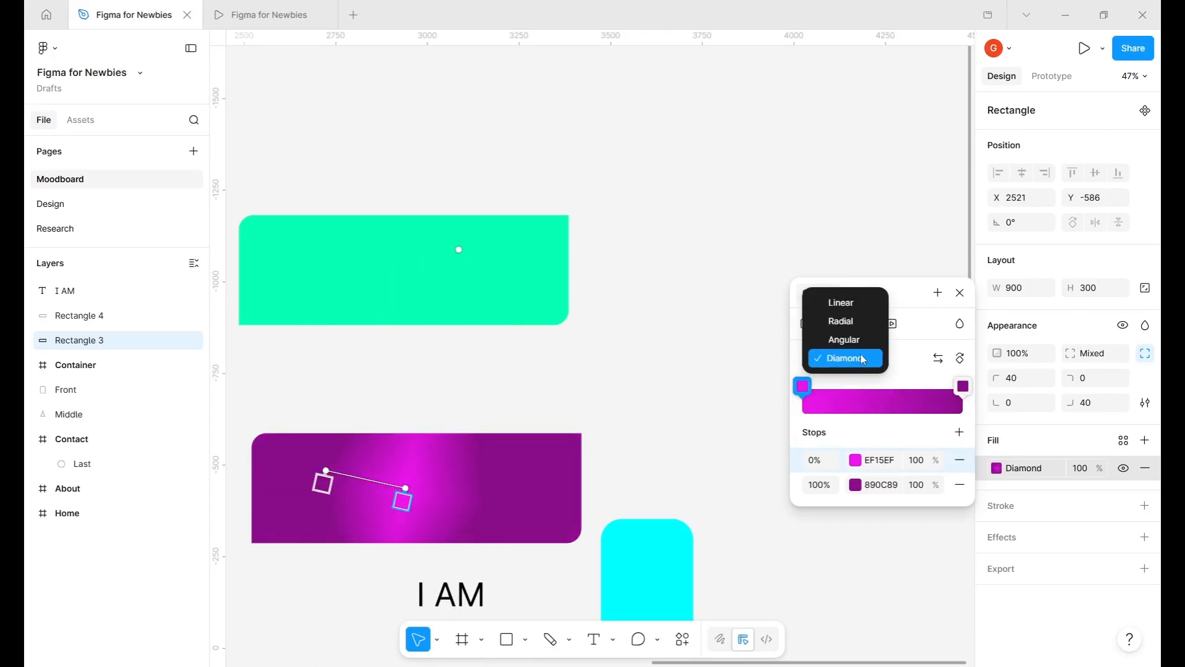
left_click(850, 303)
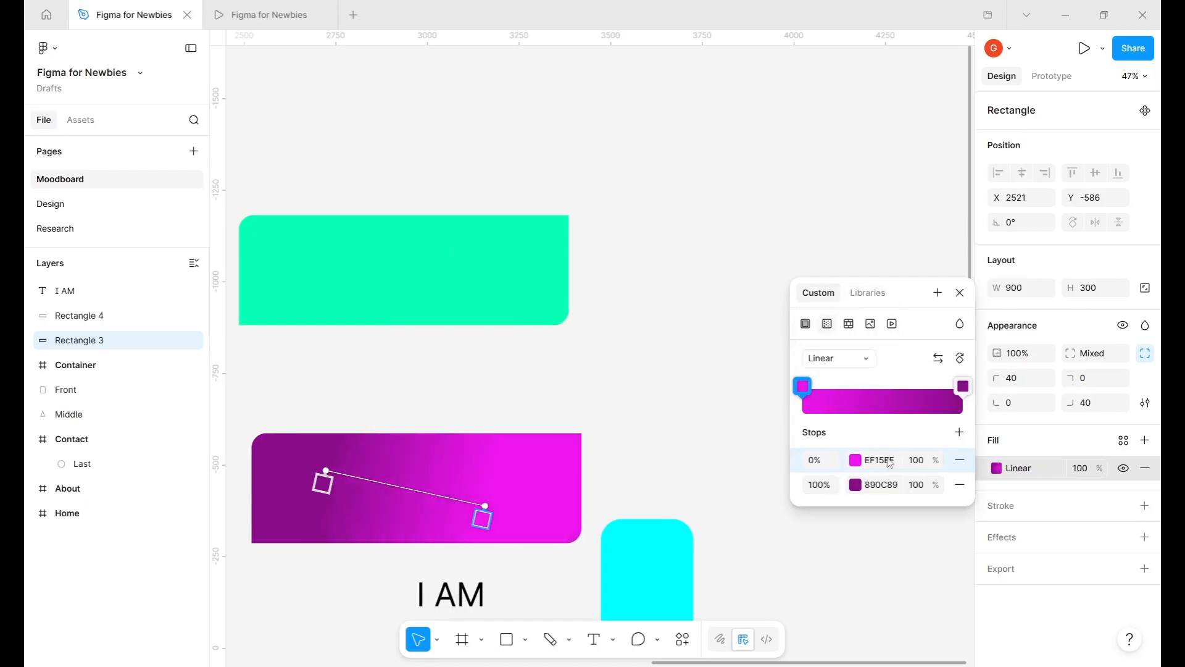
left_click(856, 461)
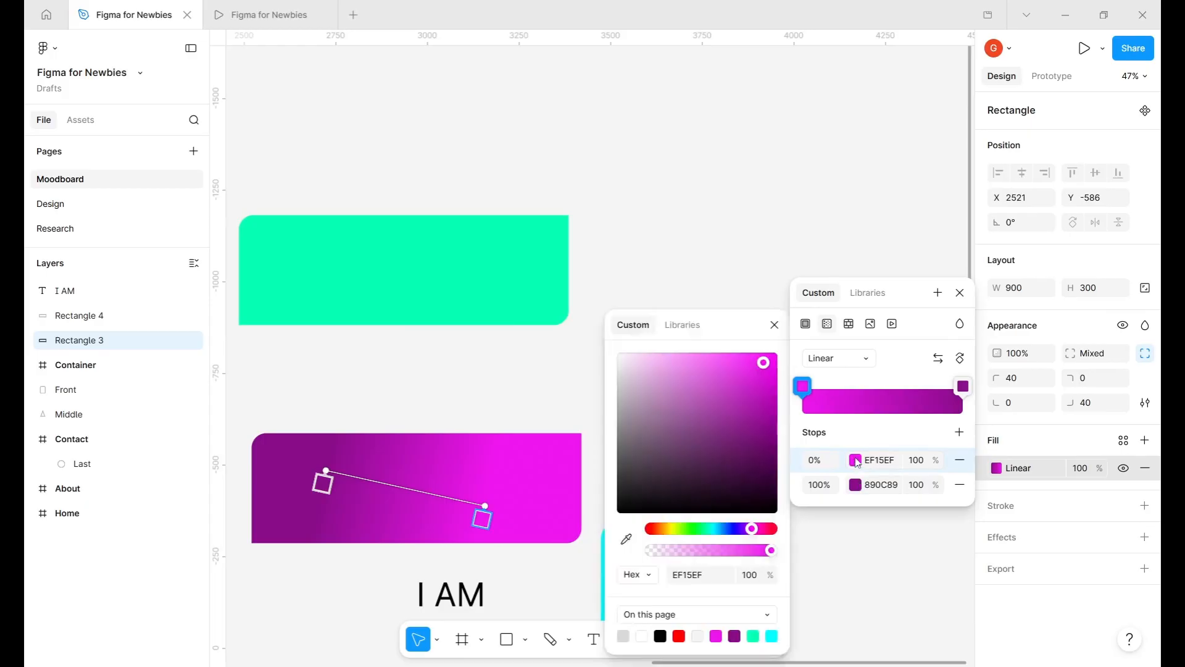
left_click(729, 532)
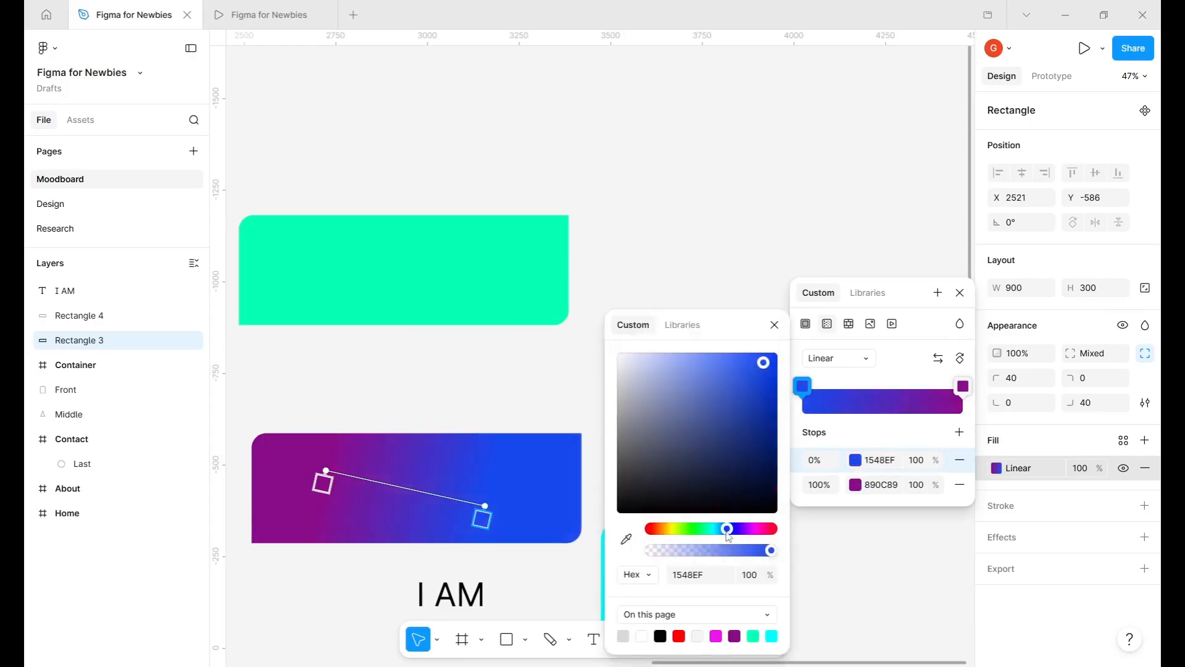
- Recolor the lower rectangle's linear gradient, setting the 0% stop to 9BB2FF and the 100% stop to E406E4
left_click(738, 355)
left_click(680, 349)
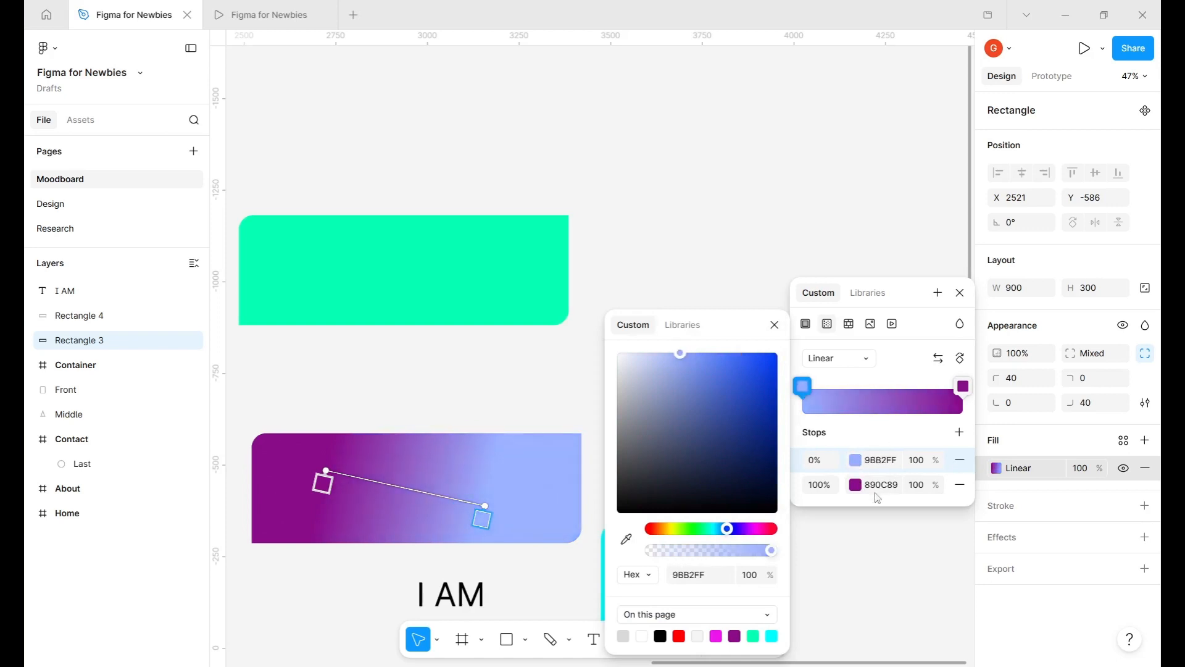
left_click(855, 485)
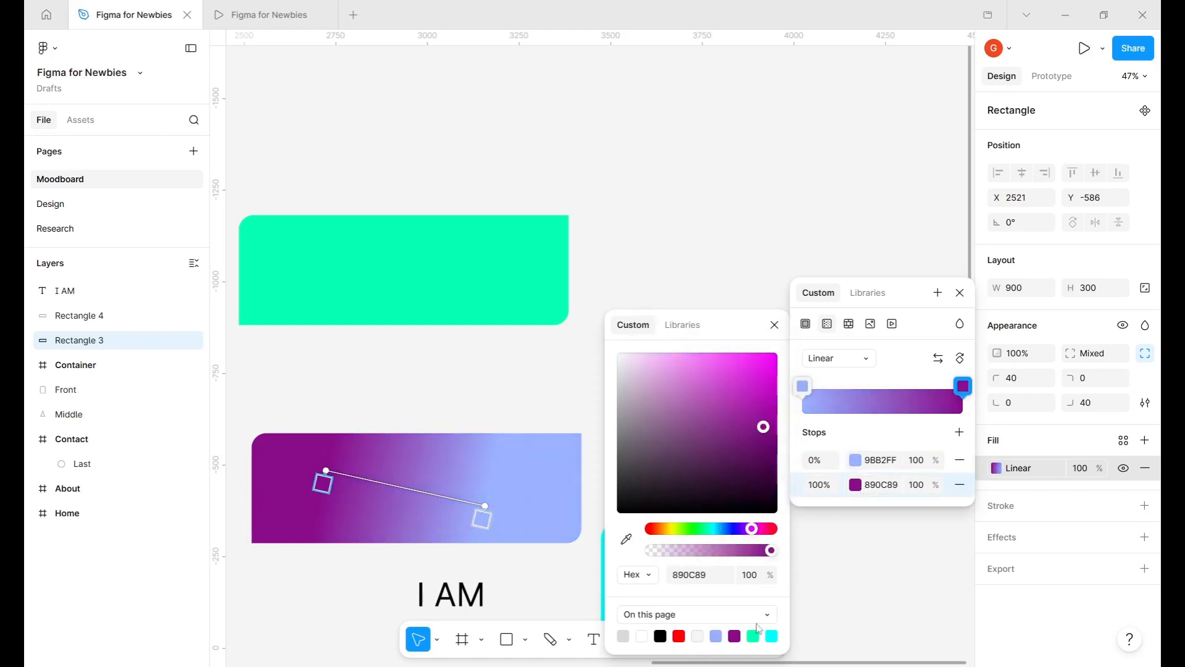
left_click_drag(745, 386, 779, 371)
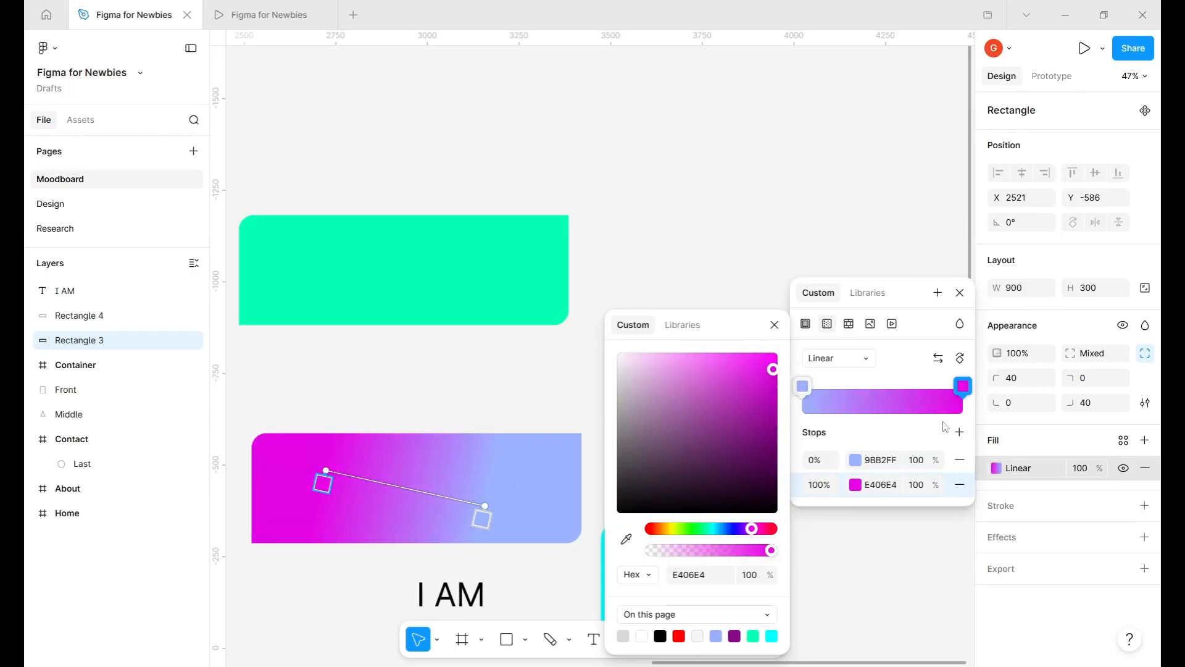
left_click(879, 445)
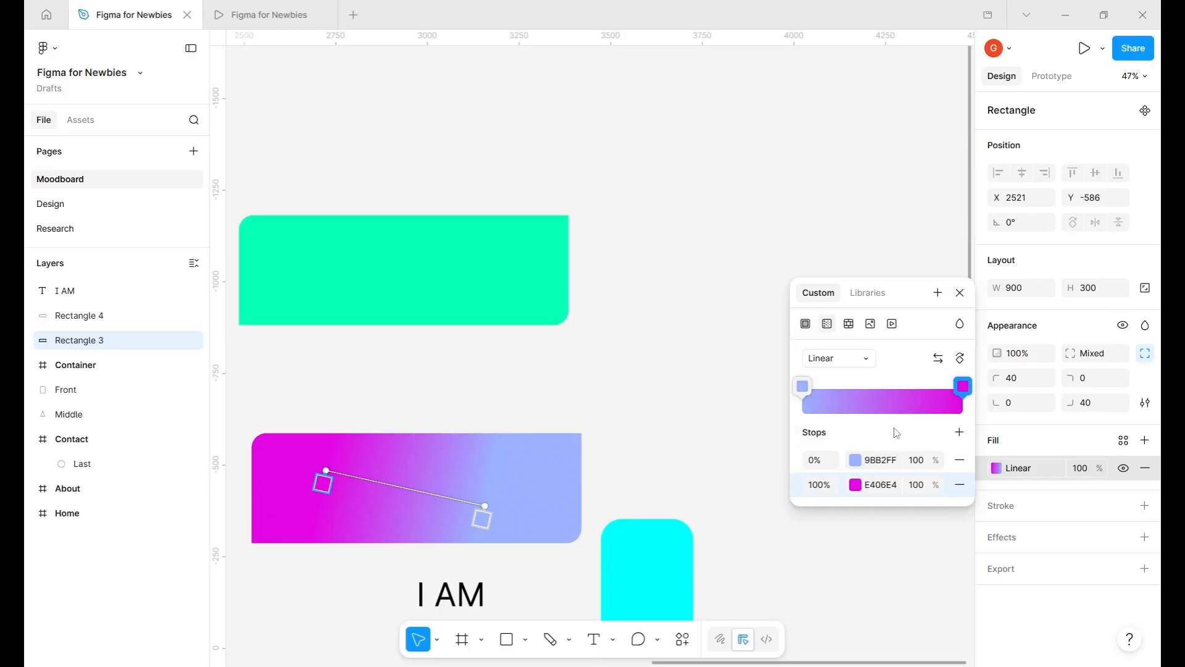
- Add a middle stop at 50% to the rectangle's gradient and color it FF8E8E
left_click(961, 432)
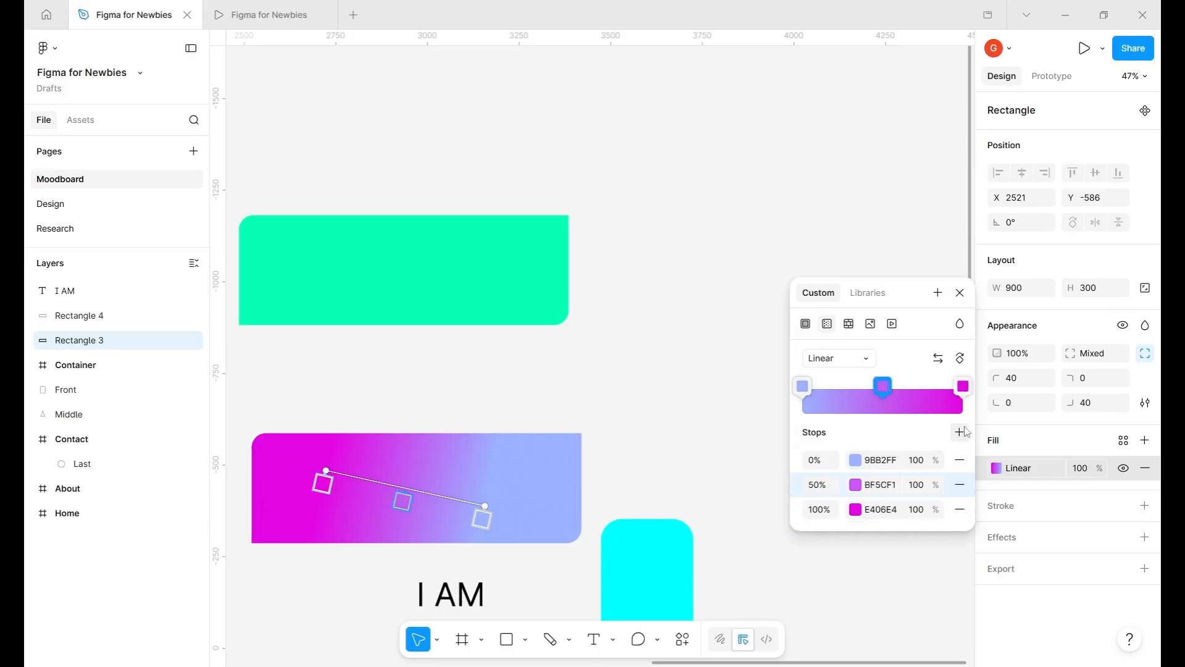
left_click(883, 387)
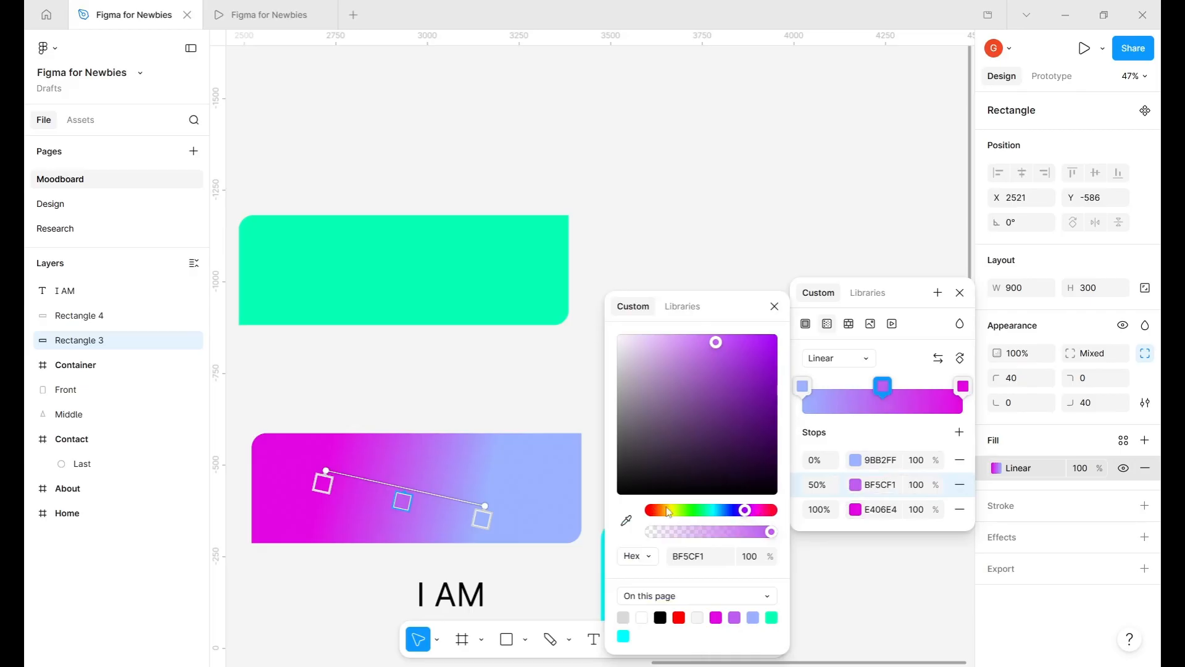
left_click_drag(679, 514, 649, 514)
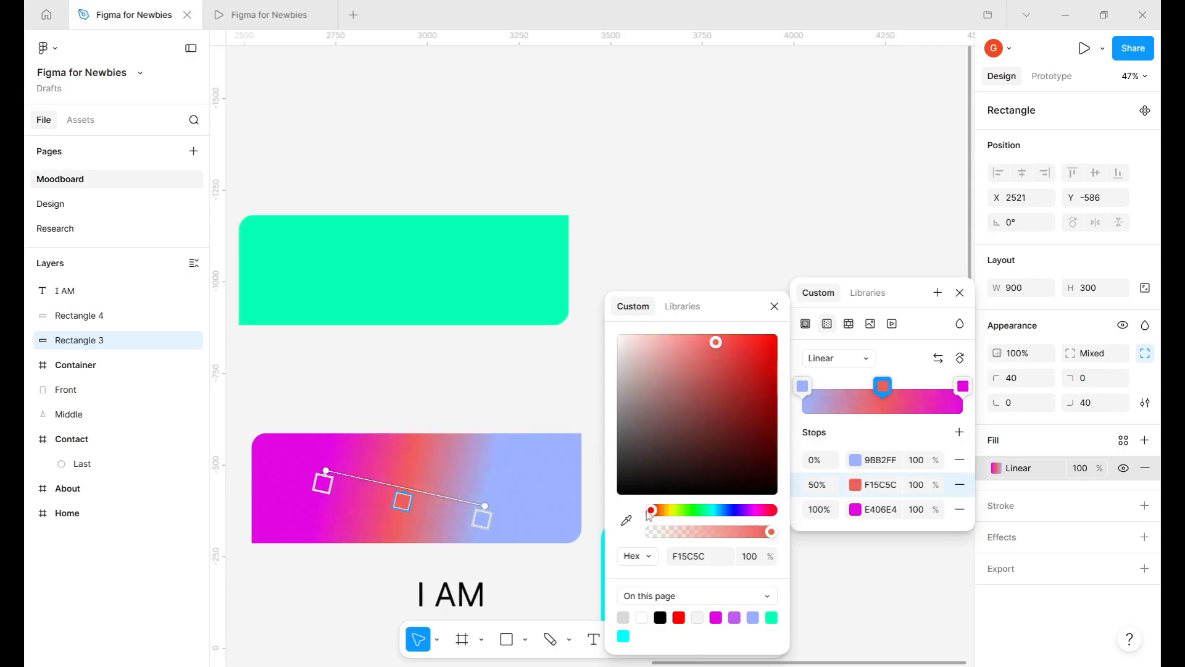
left_click_drag(675, 350, 662, 331)
left_click_drag(659, 418, 688, 334)
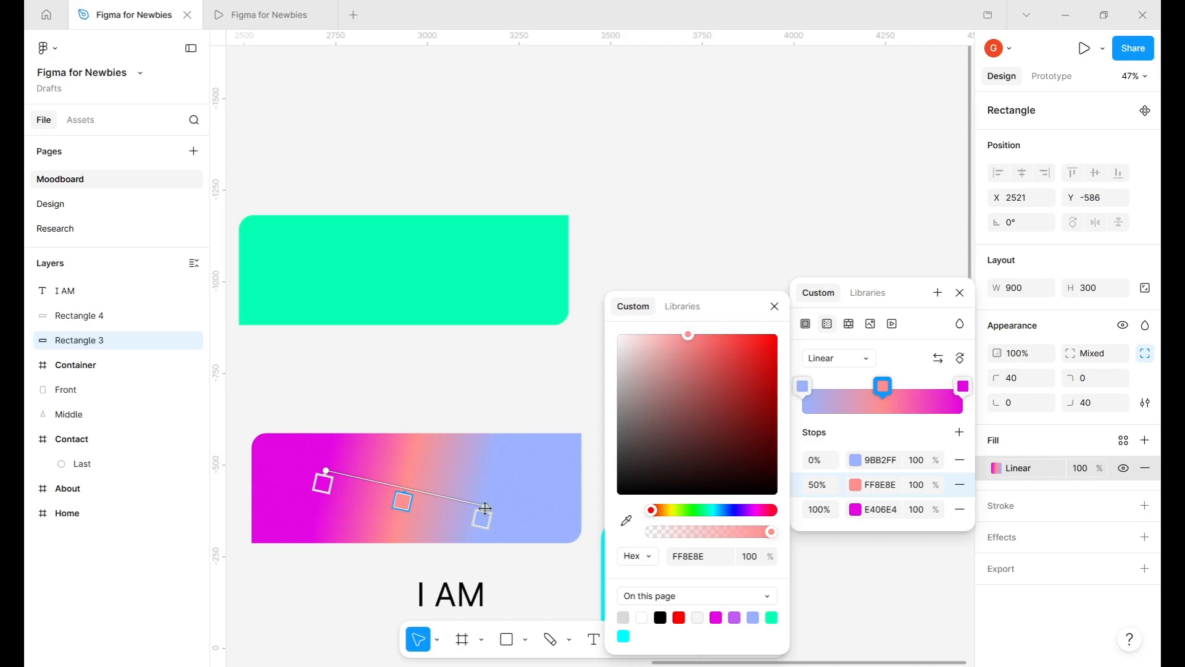
- Stretch the gradient line diagonally across the rectangle, from near its upper-right corner to its lower-left corner
left_click_drag(485, 506, 568, 515)
left_click_drag(565, 471, 570, 433)
left_click_drag(325, 467, 257, 542)
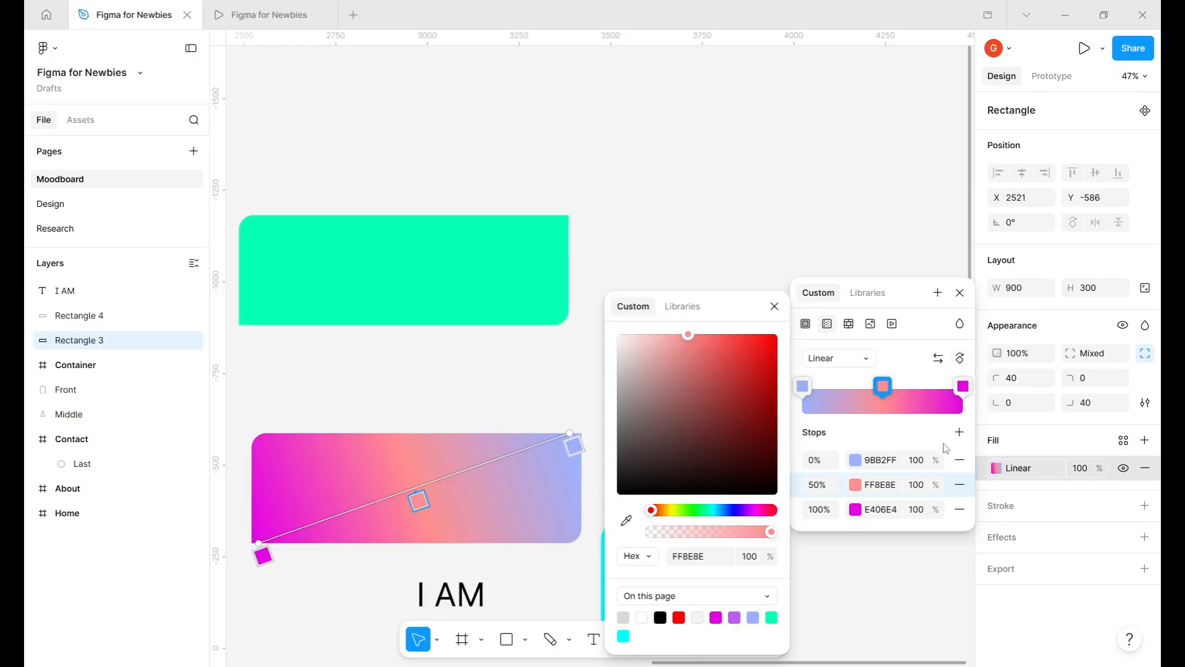
left_click(931, 428)
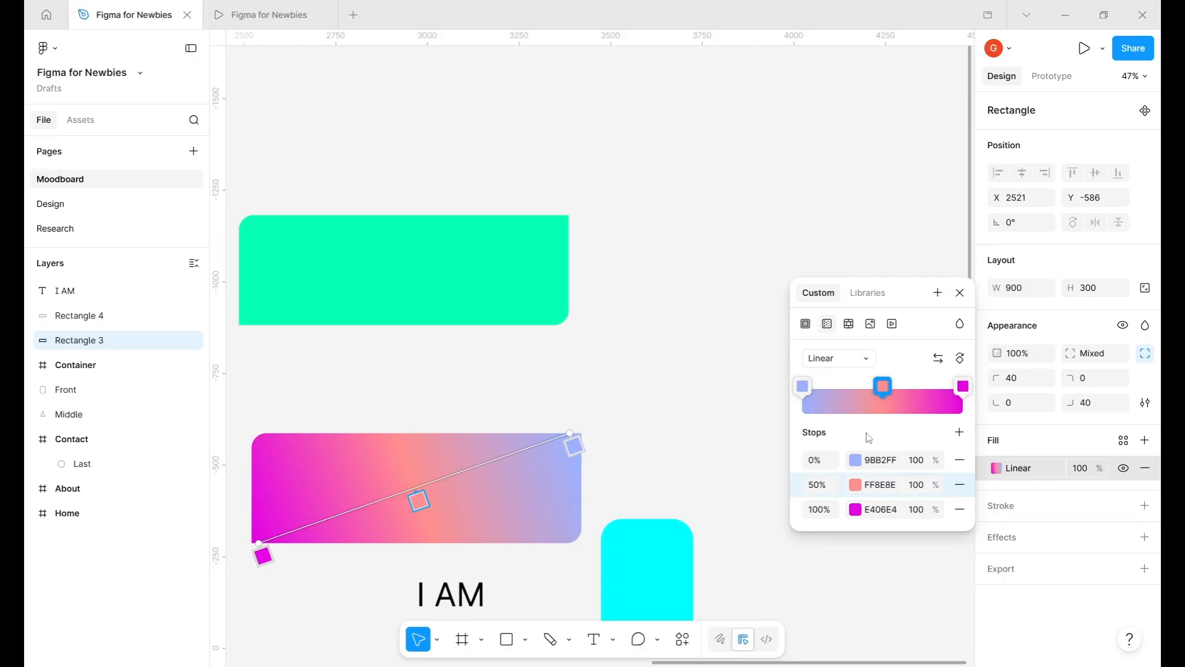
- Try 0% opacity on the gradient's 9BB2FF stop and settle on 80%
left_click(918, 461)
type("0")
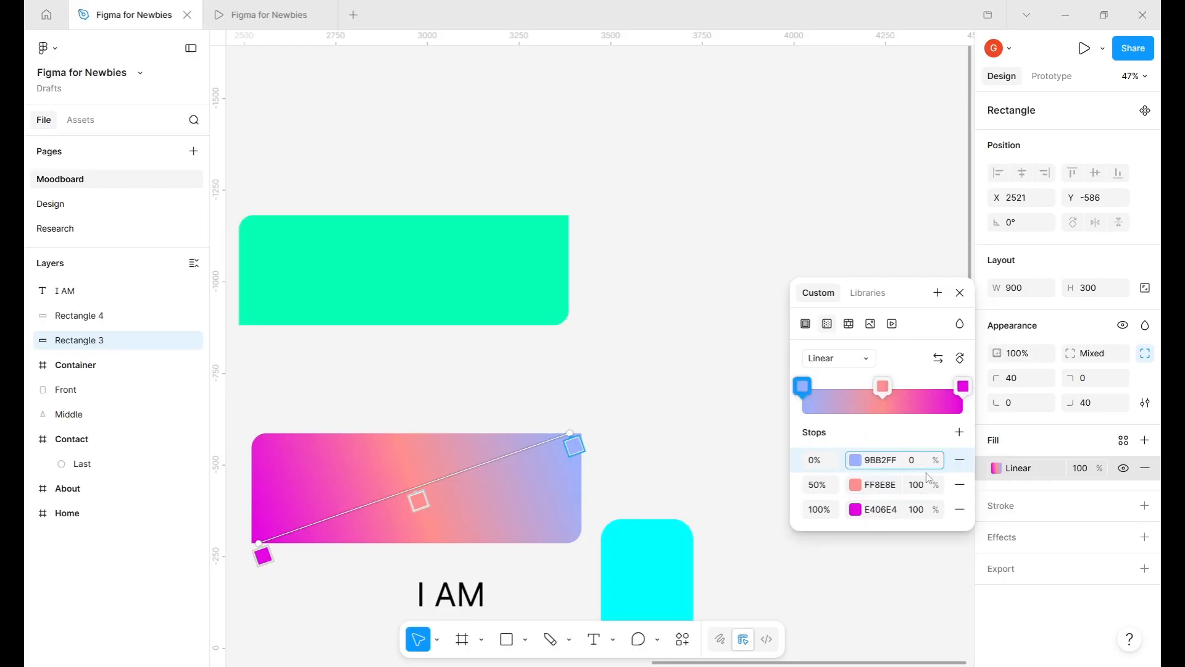
key("Return")
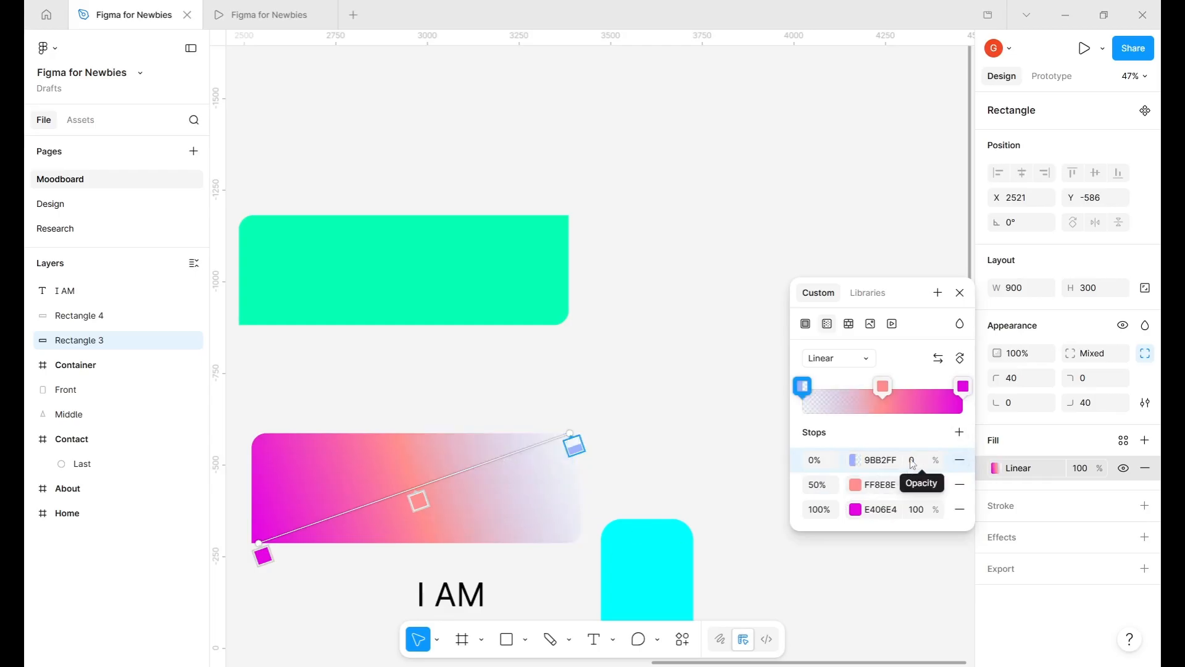
left_click(913, 462)
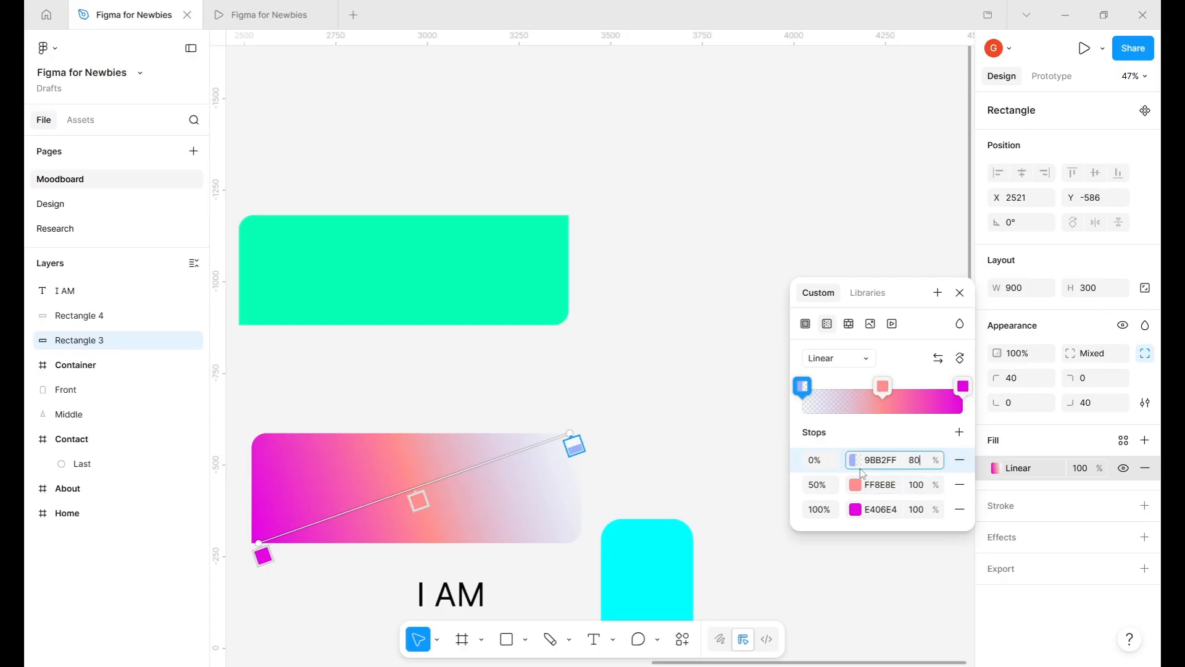
key("Return")
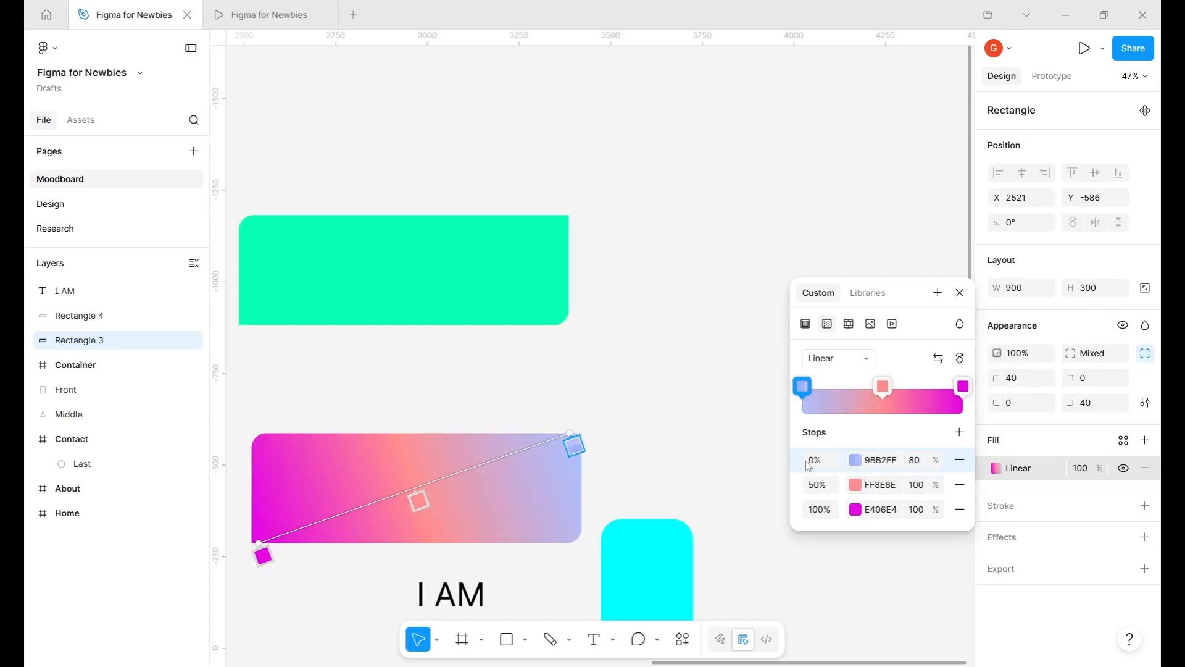
- Try 20% opacity on the 50% gradient stop and remove that stop from the gradient
left_click(917, 484)
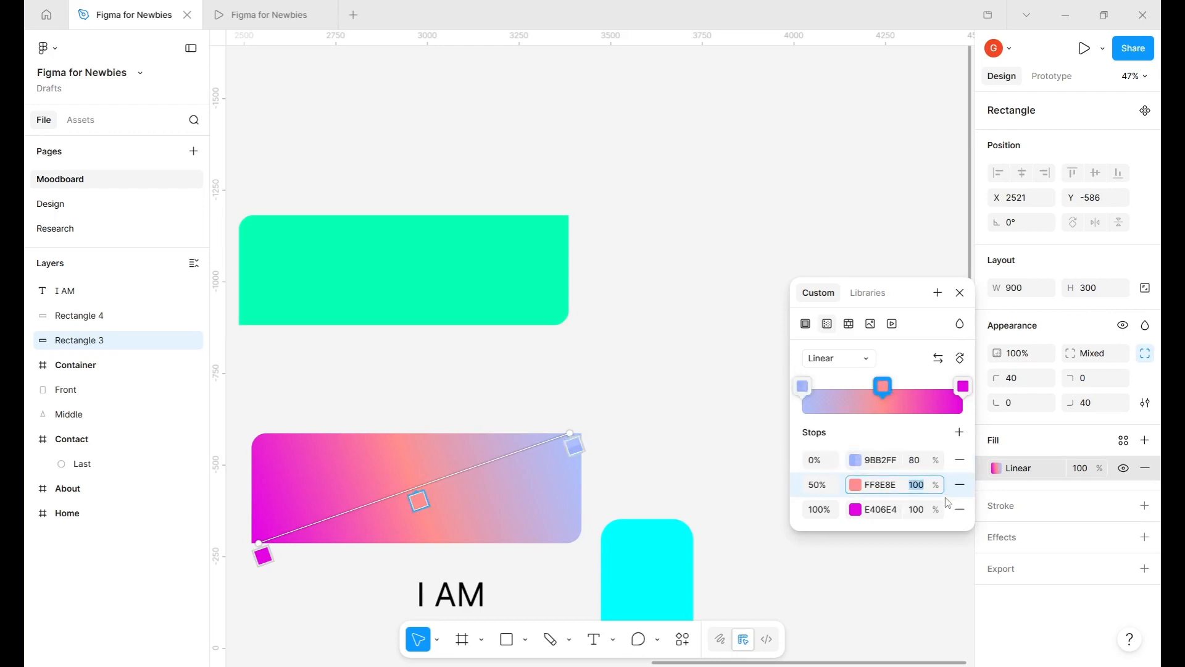
type("20")
key("Return")
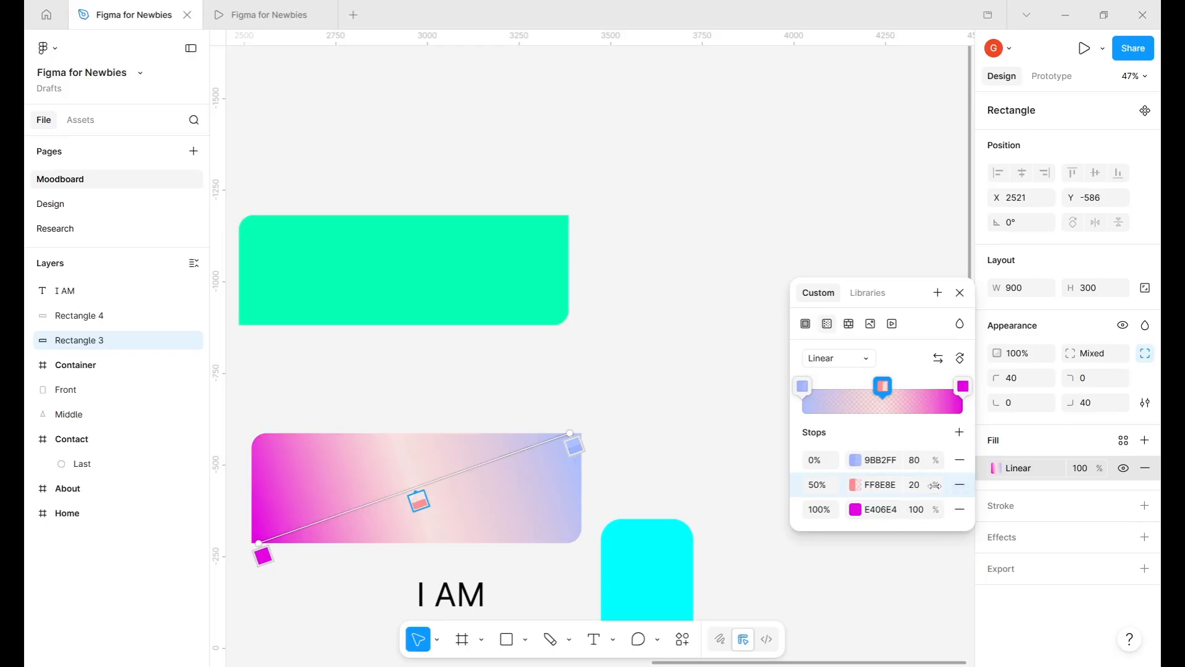
left_click(959, 488)
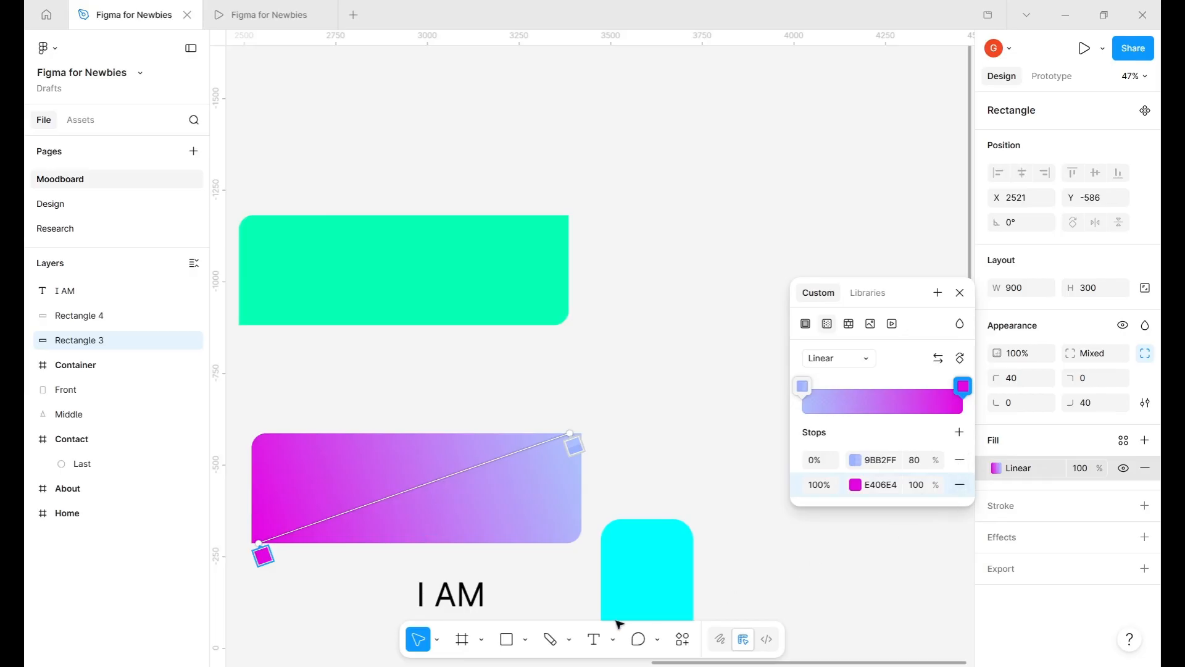
- Draw a star about 344 × 344 in the empty area beside the green rectangle and give it 8 points
left_click(526, 640)
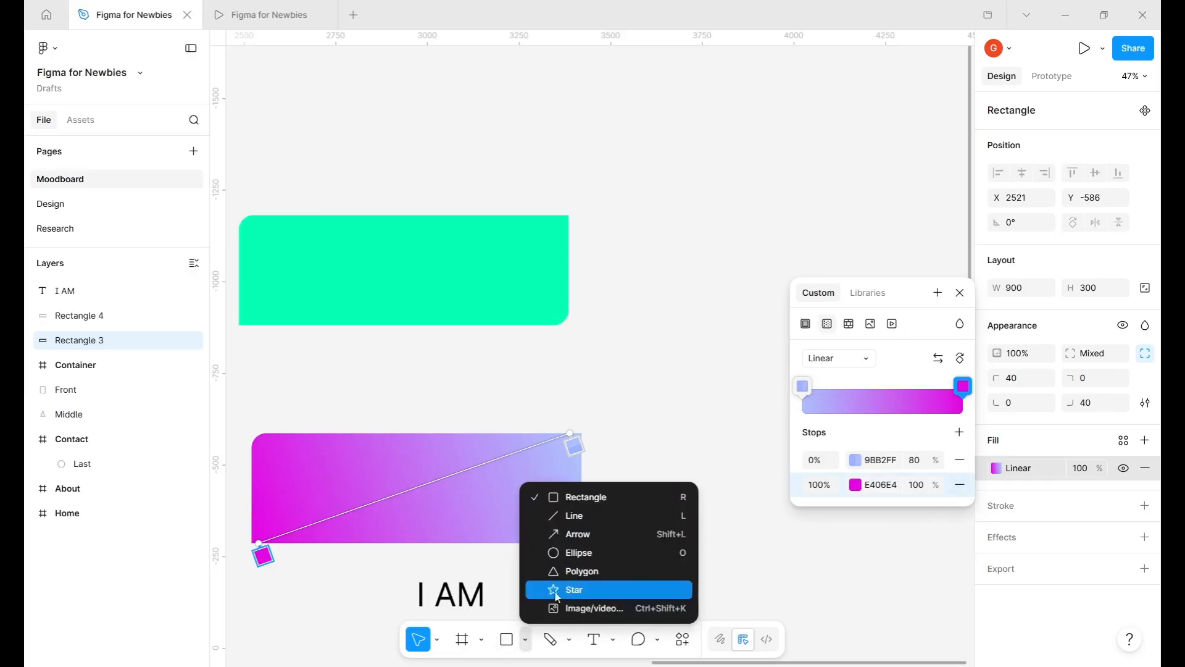
left_click(573, 590)
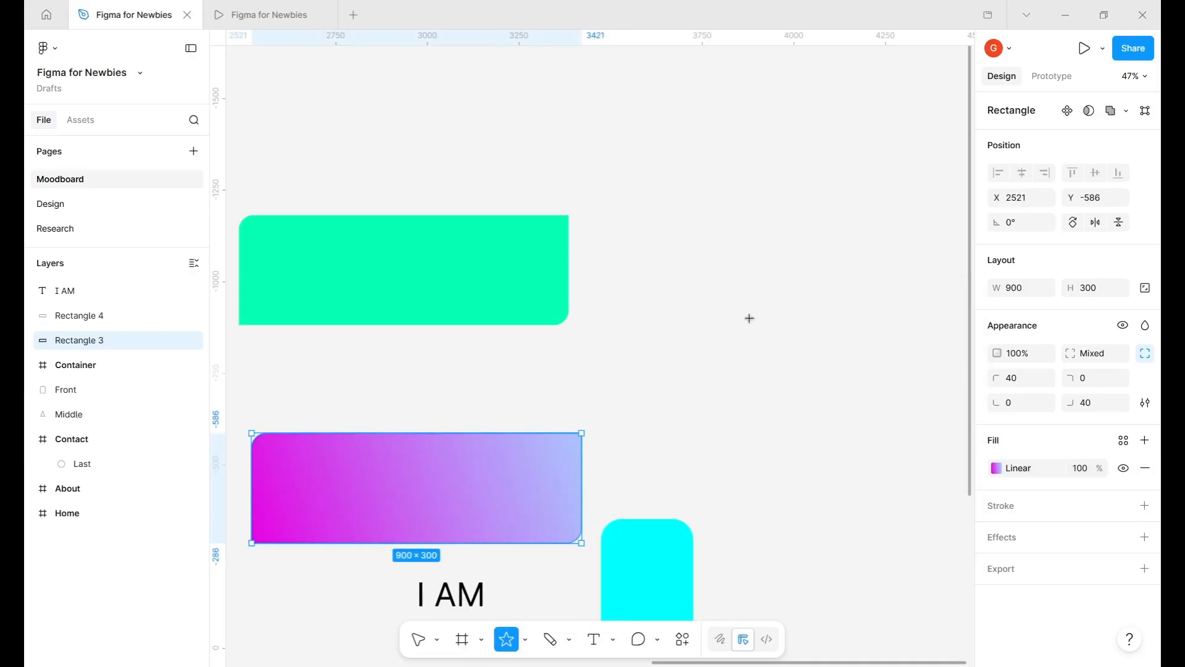
left_click_drag(640, 191, 746, 317)
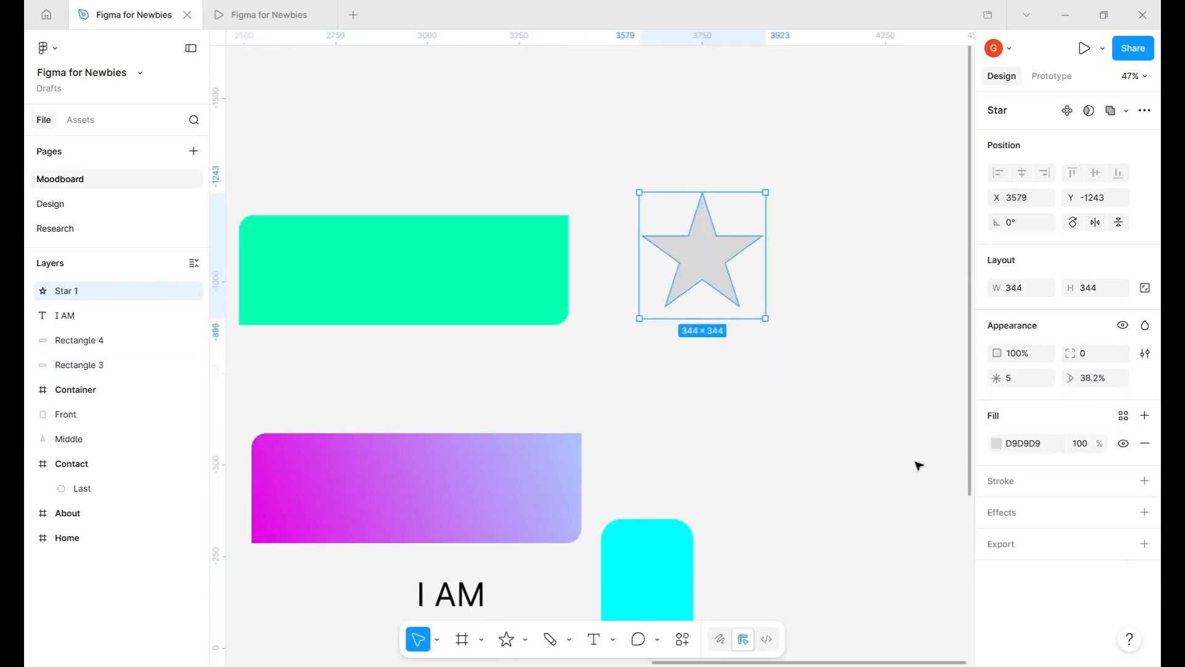
left_click(1021, 379)
type("8")
key("Return")
mouse_move(714, 267)
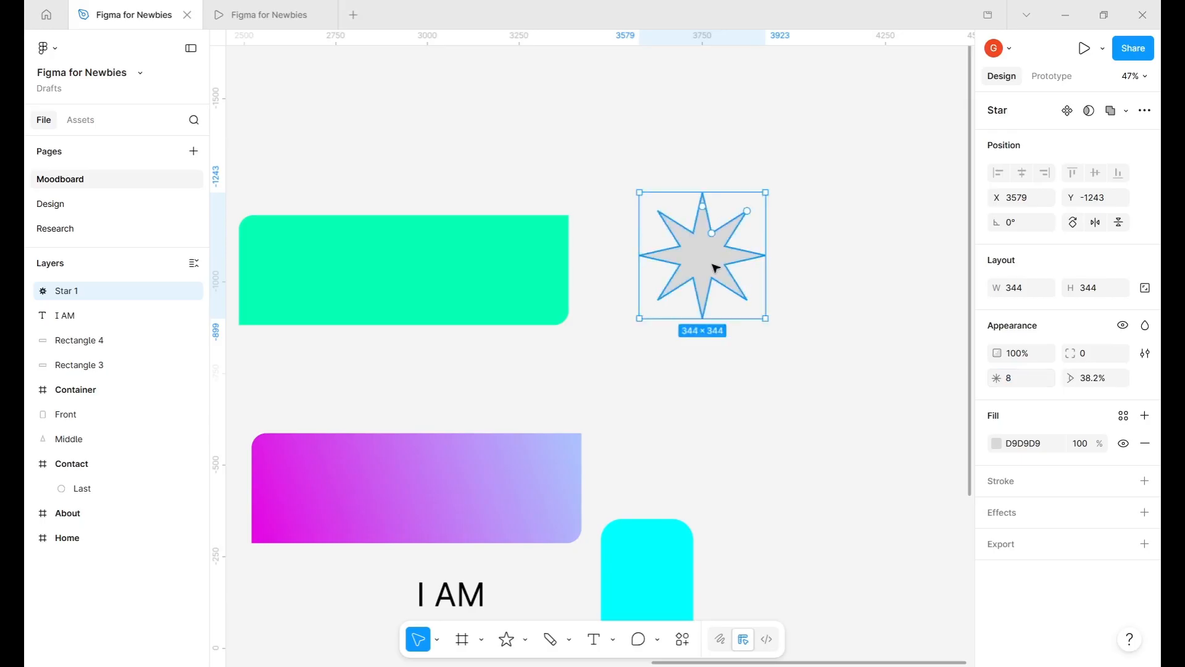
- Remove the star's fill and add a red FF0000 stroke to it
left_click(997, 444)
left_click(997, 444)
mouse_move(726, 286)
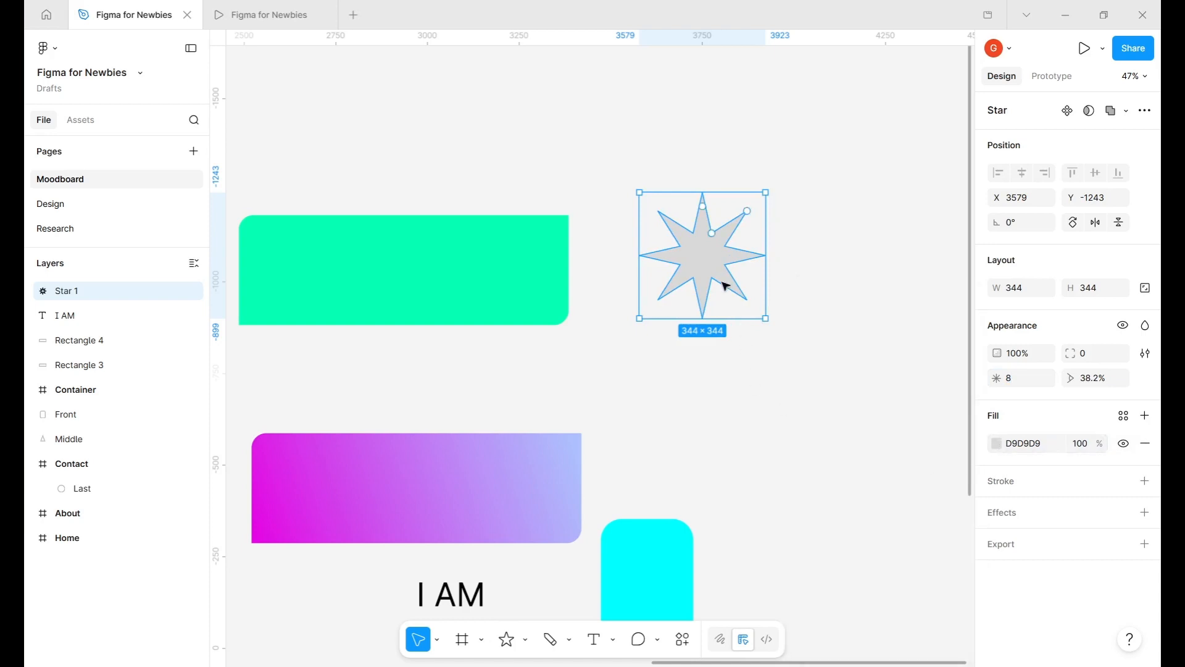
left_click(1147, 446)
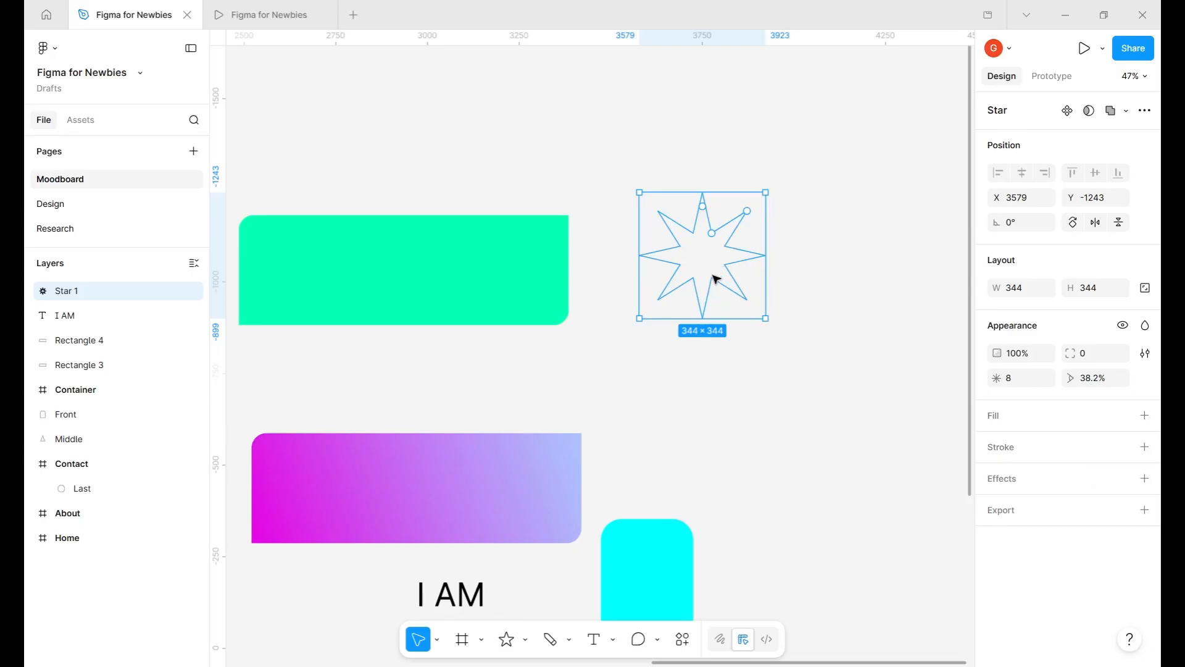
left_click(1146, 447)
left_click(997, 475)
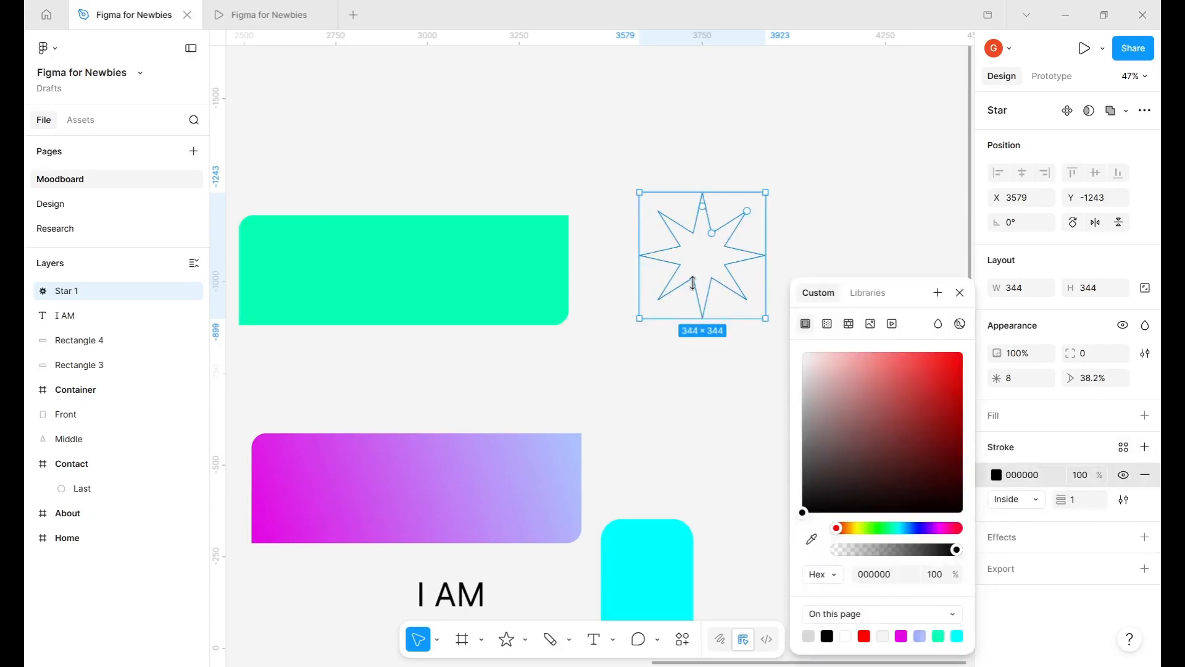
left_click(864, 636)
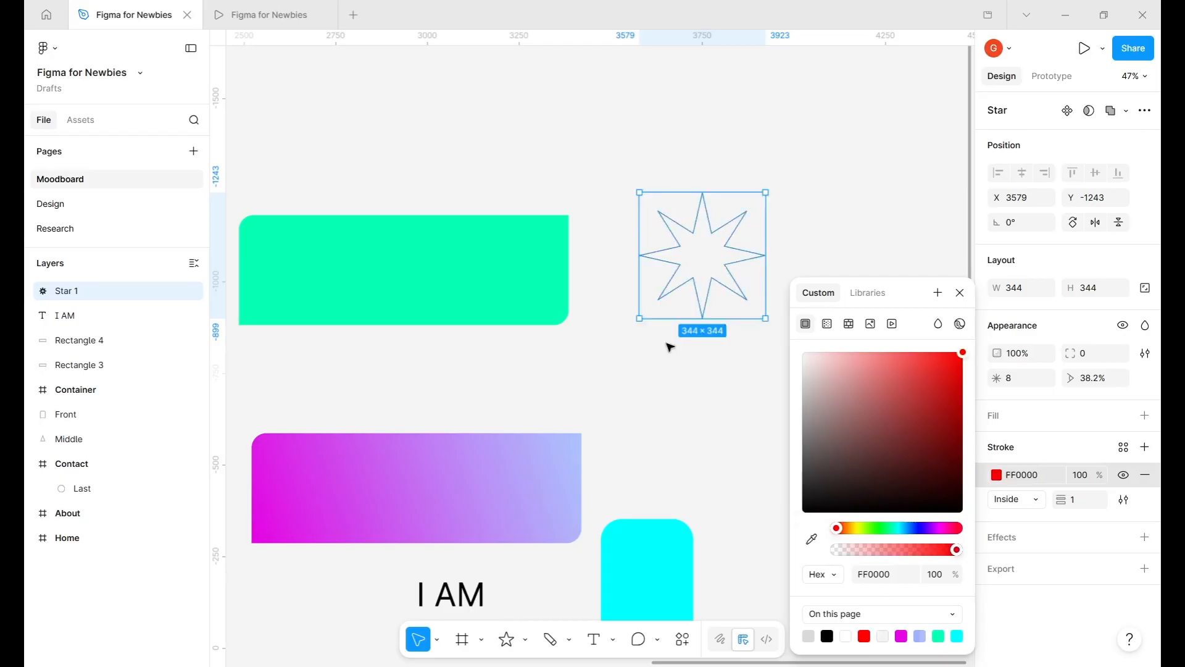
- Increase the star's stroke weight to 3, 6 and finally 8
left_click(1076, 504)
key("Return")
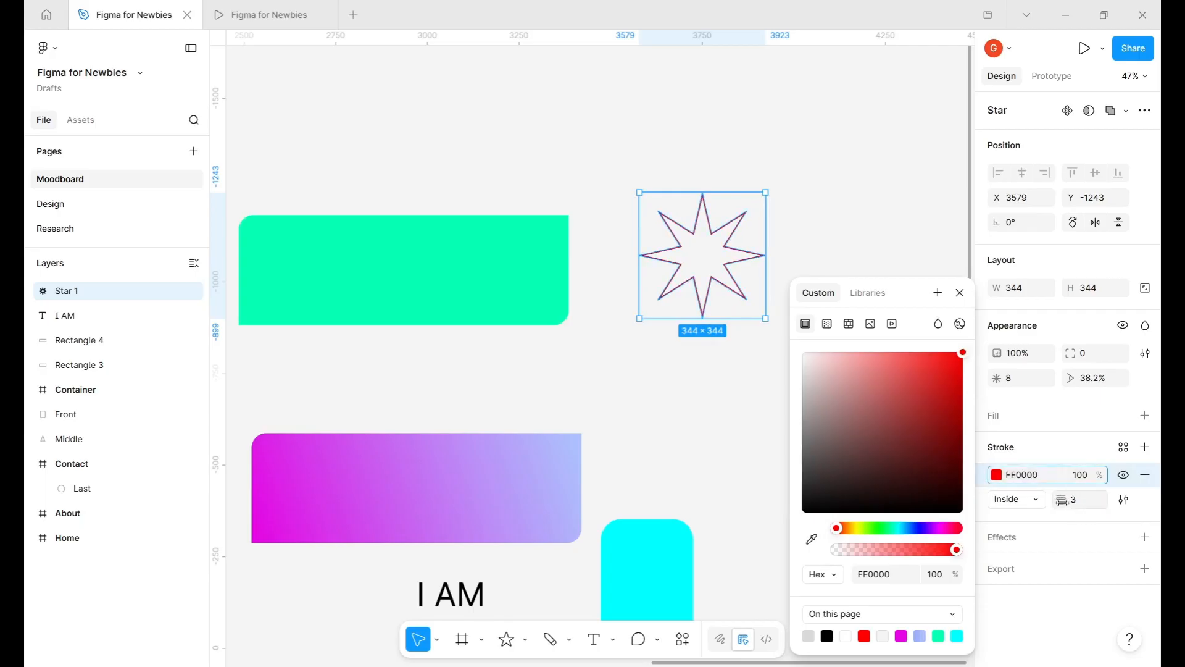
left_click(1081, 505)
type("6")
key("Return")
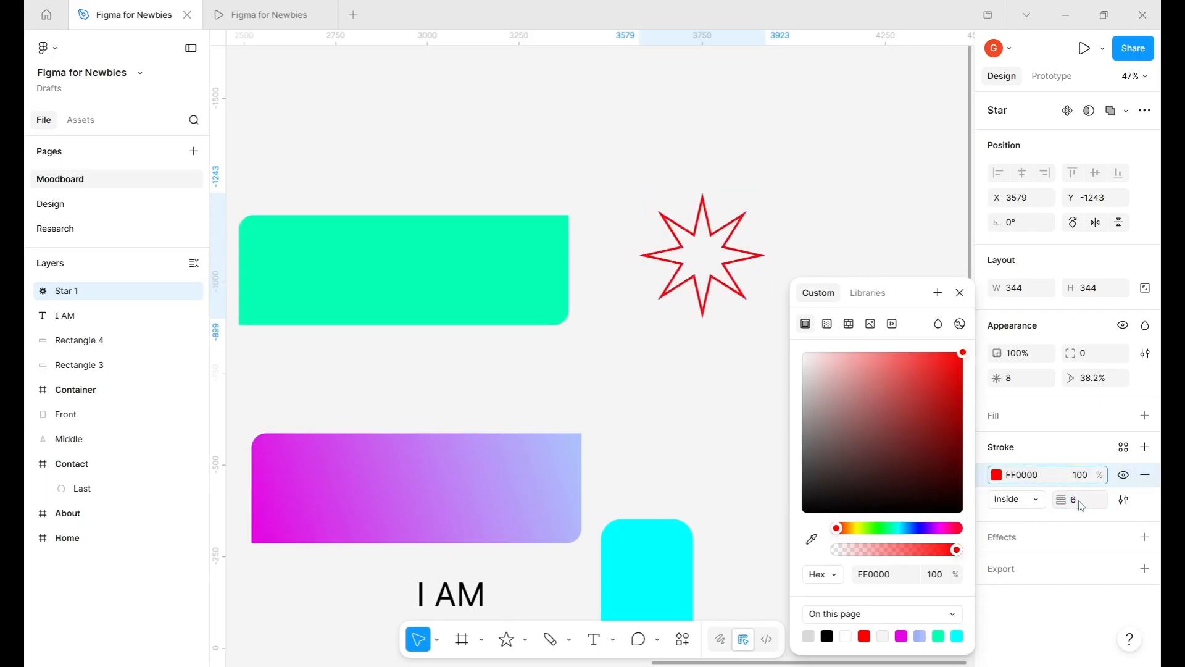
left_click(1081, 501)
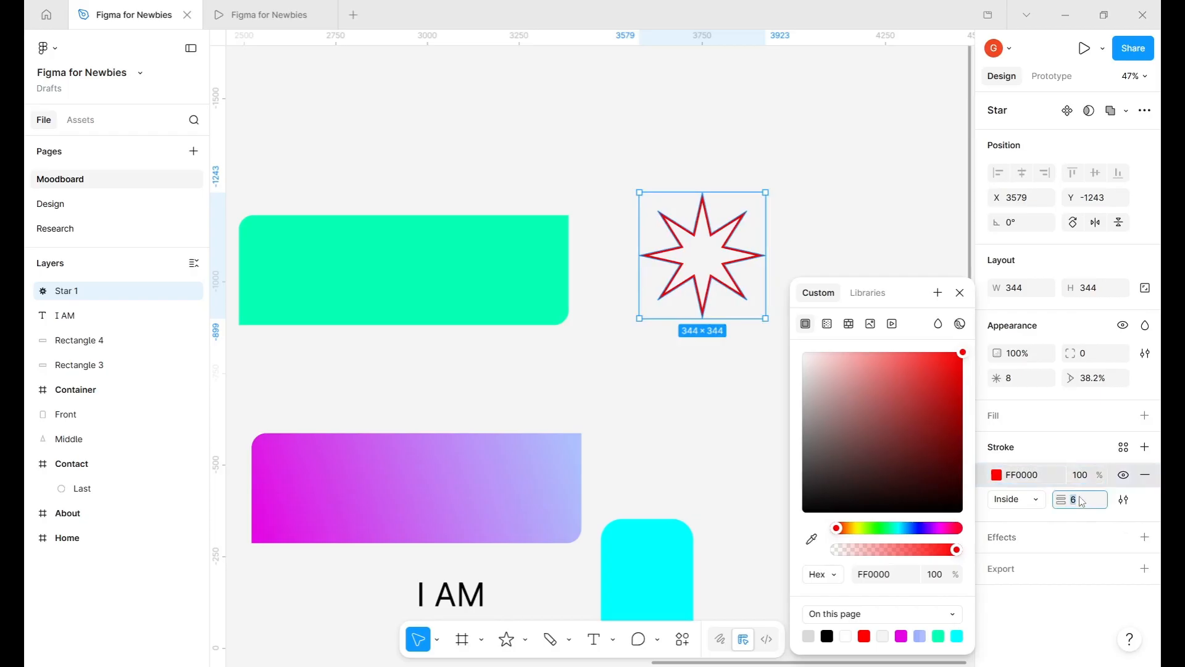
type("8")
key("Return")
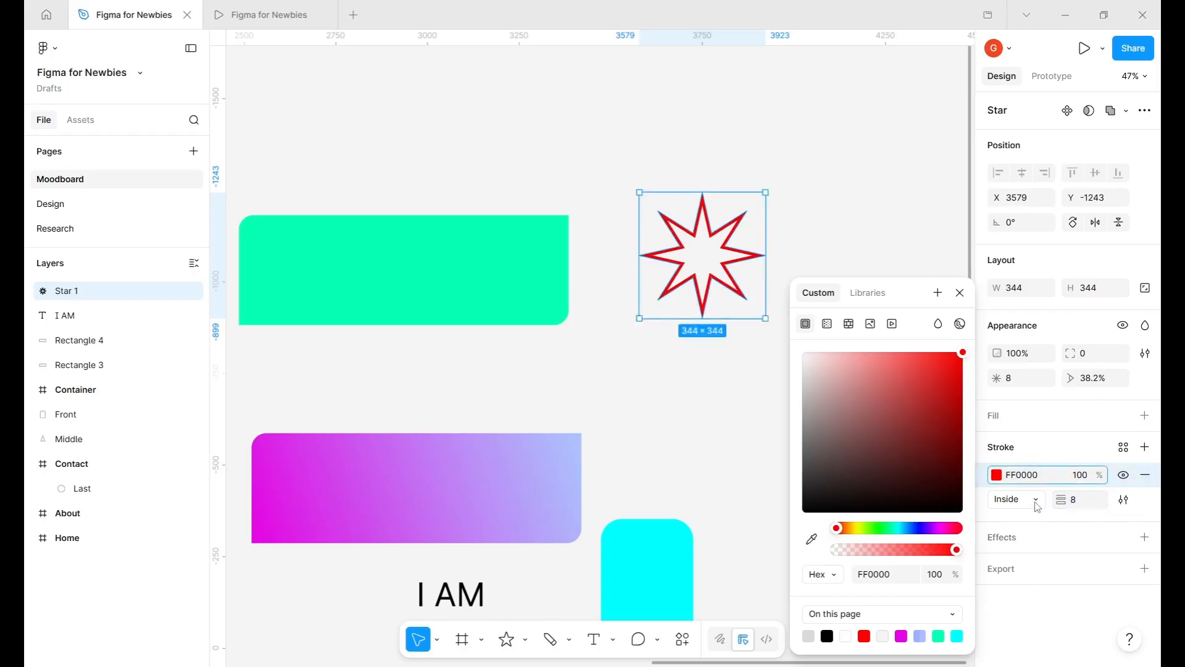
- Try the Outside and Inside positions for the star's stroke and settle on Center
left_click(1037, 503)
left_click(1032, 517)
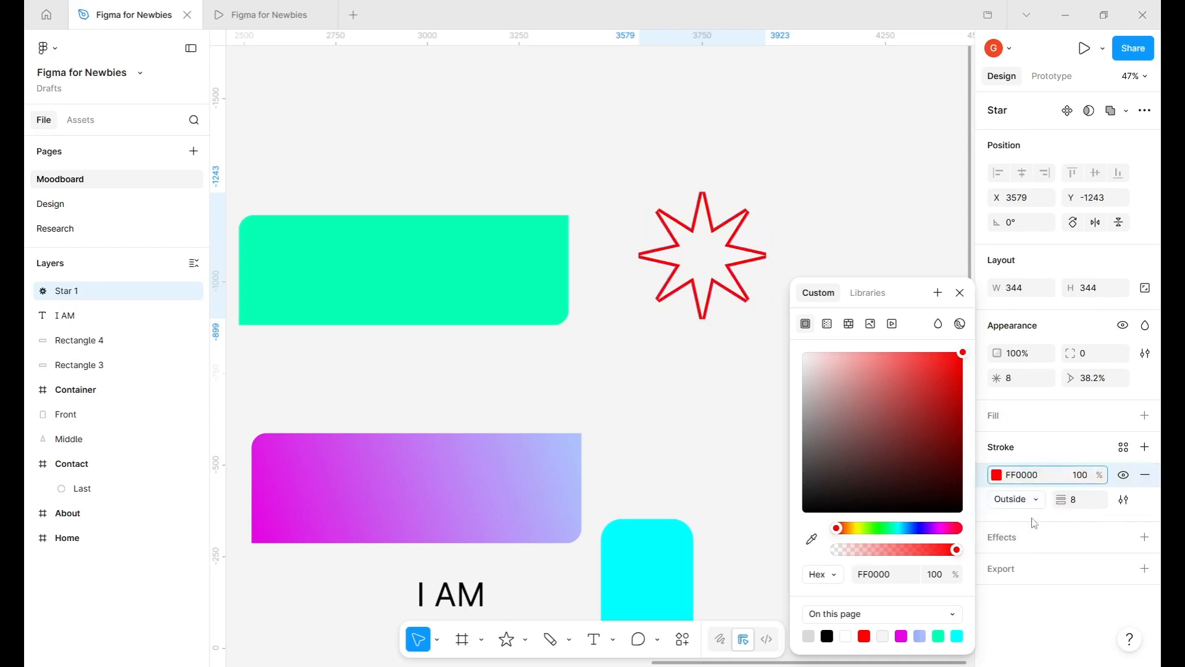
left_click(1029, 505)
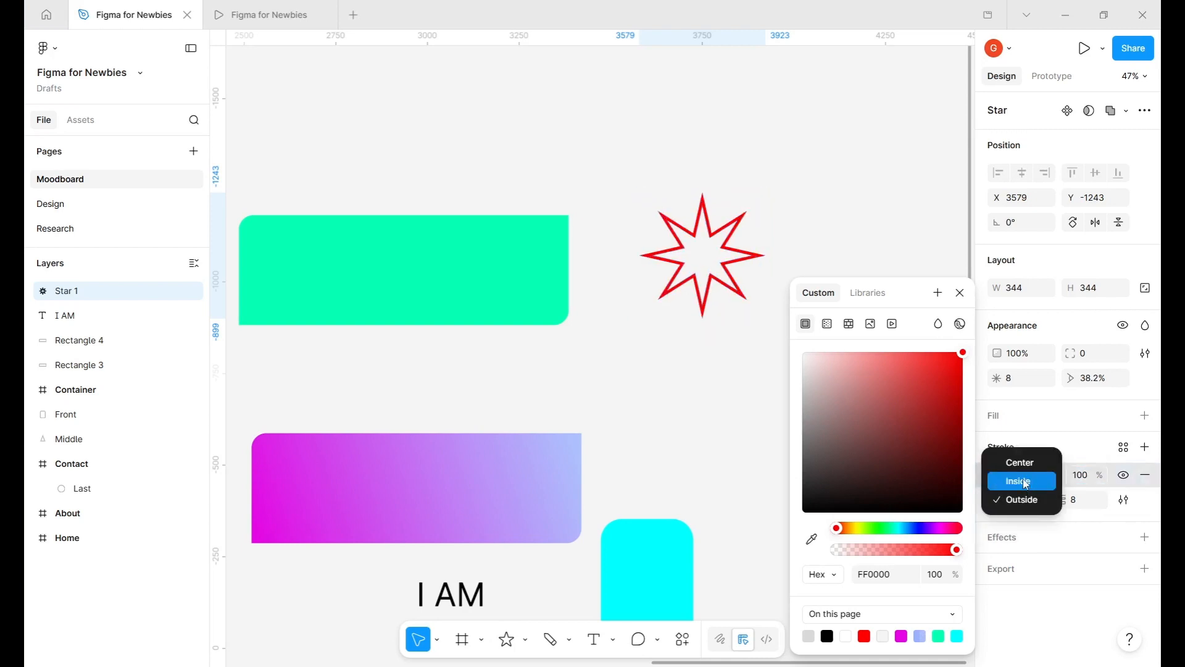
left_click(1025, 485)
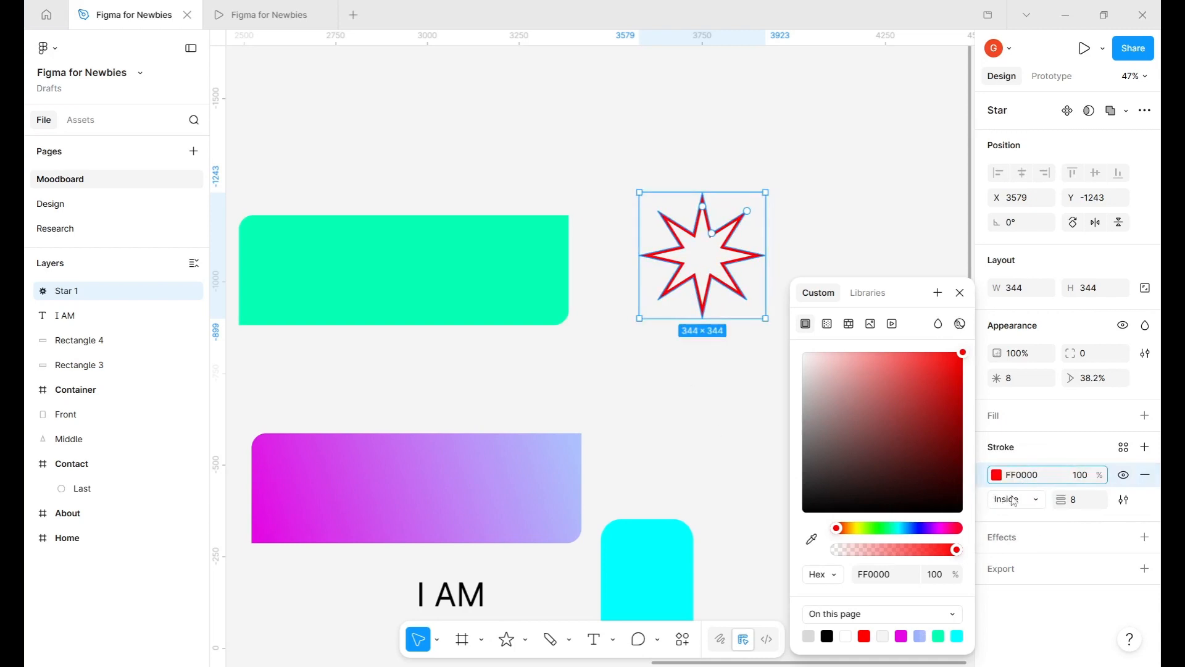
left_click(1016, 500)
left_click(1020, 482)
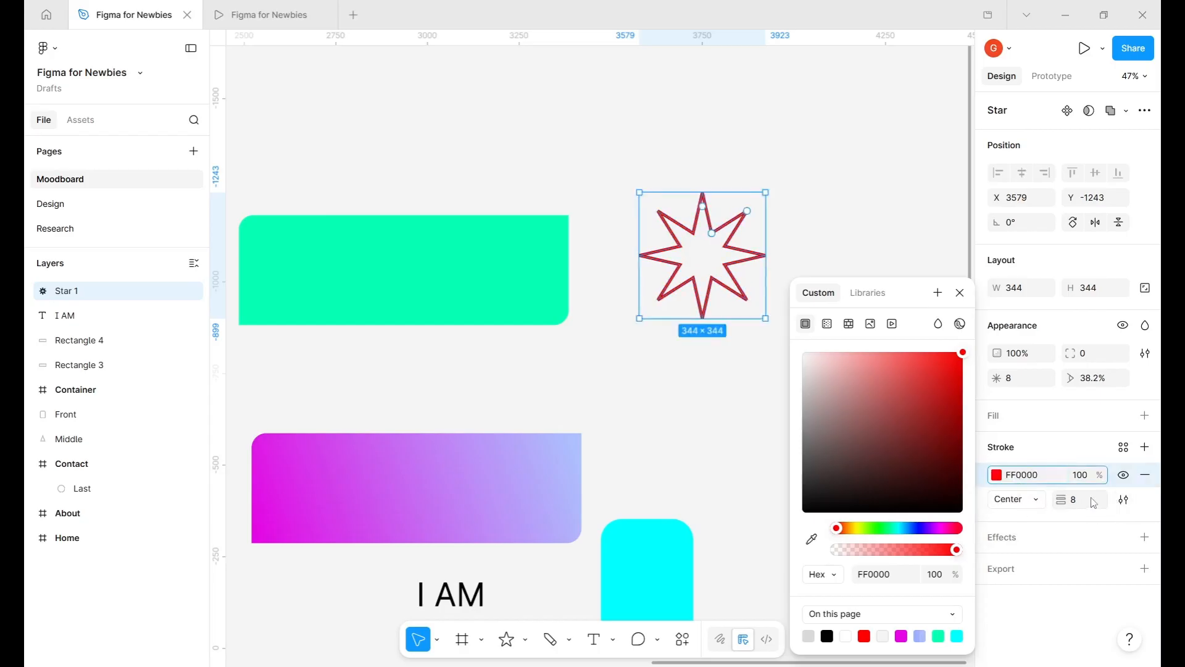
- Remove the star's stroke and add a solid D9D9D9 fill to it
left_click(1146, 475)
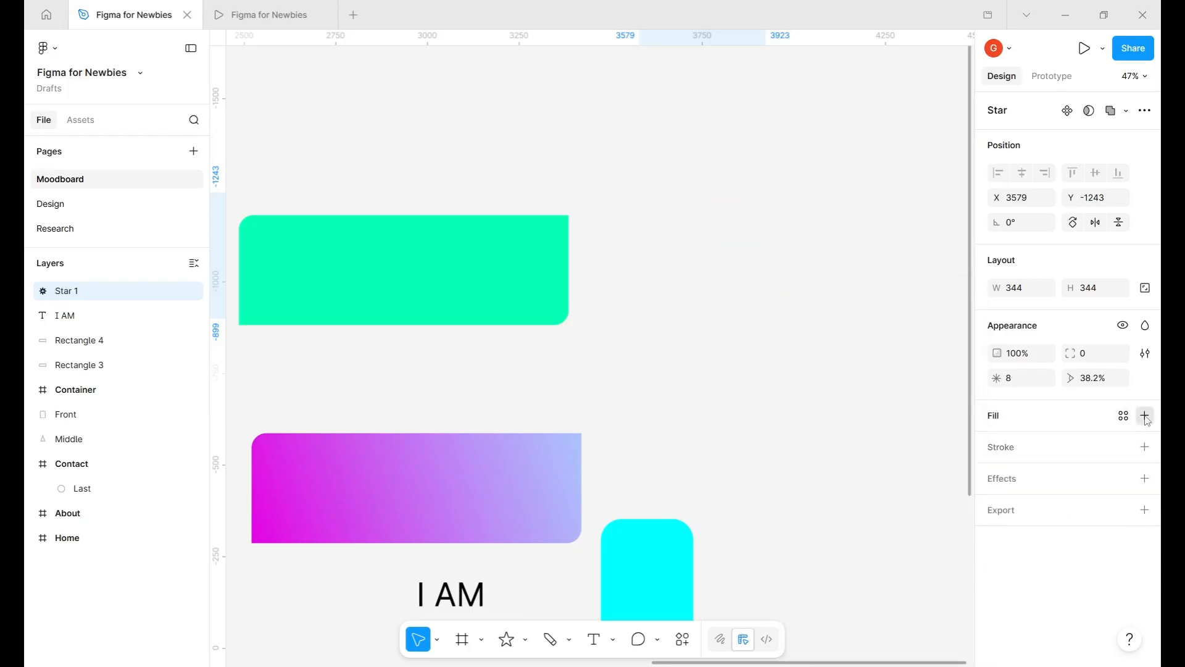
left_click(1145, 414)
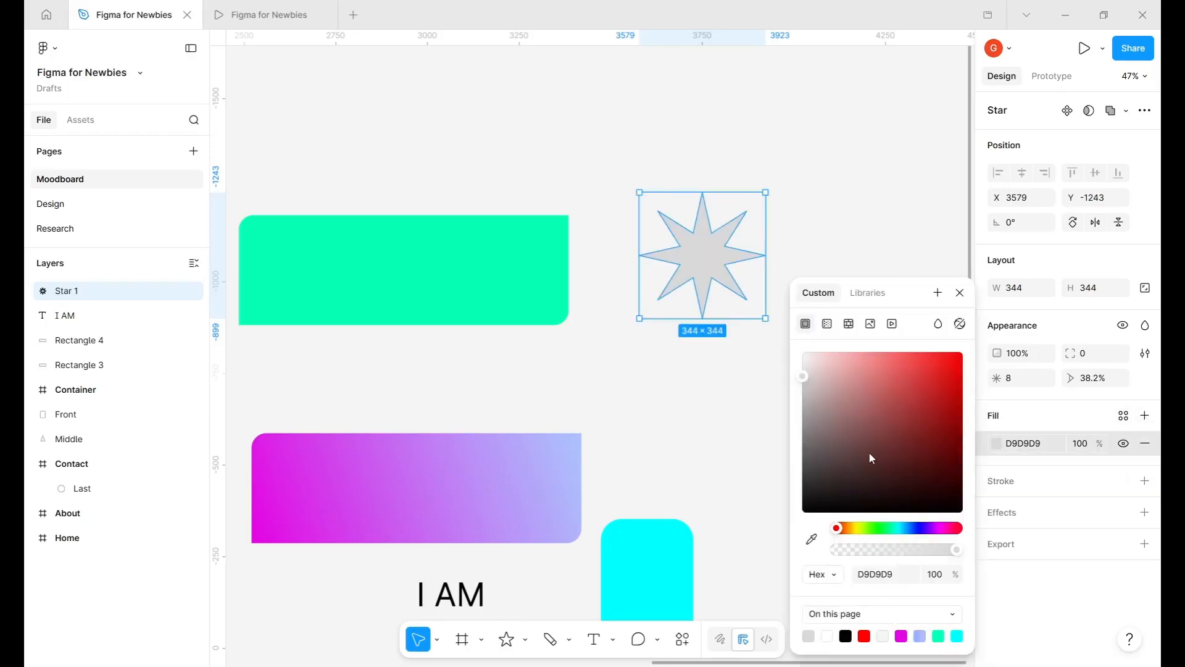
- Try a Pattern fill on the star and inspect it up close
left_click(849, 327)
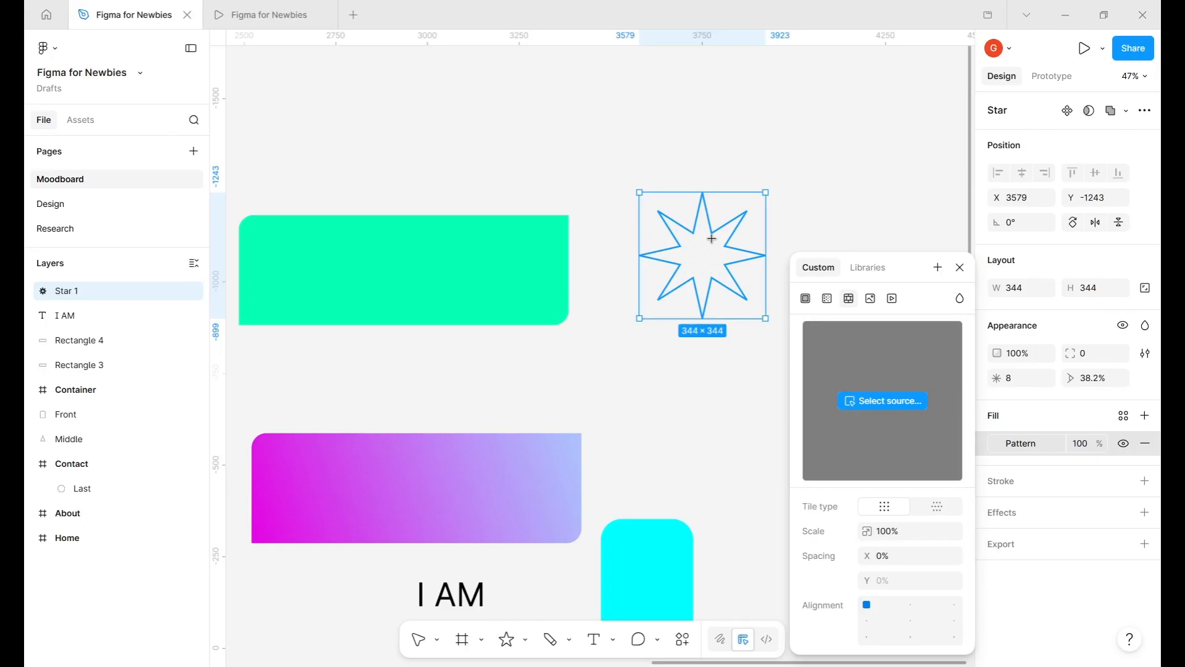
scroll(712, 239, "up", 5)
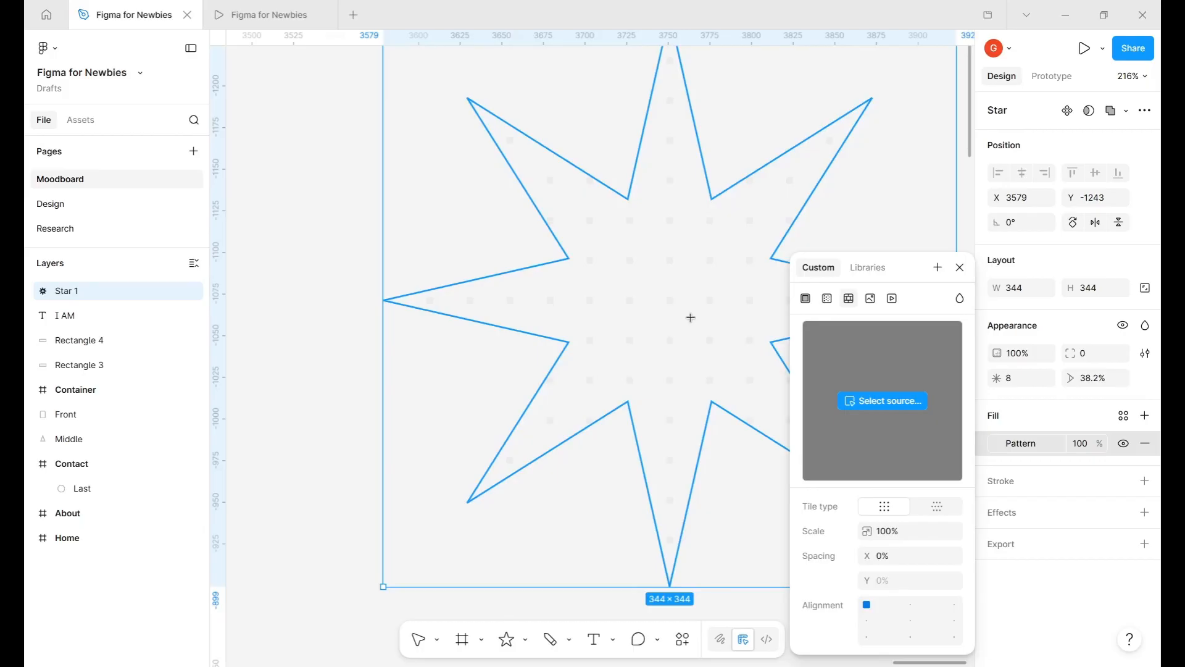
scroll(690, 317, "down", 4)
- Switch the star's fill to Image and load the blue and purple light-burst picture from the computer
left_click(871, 299)
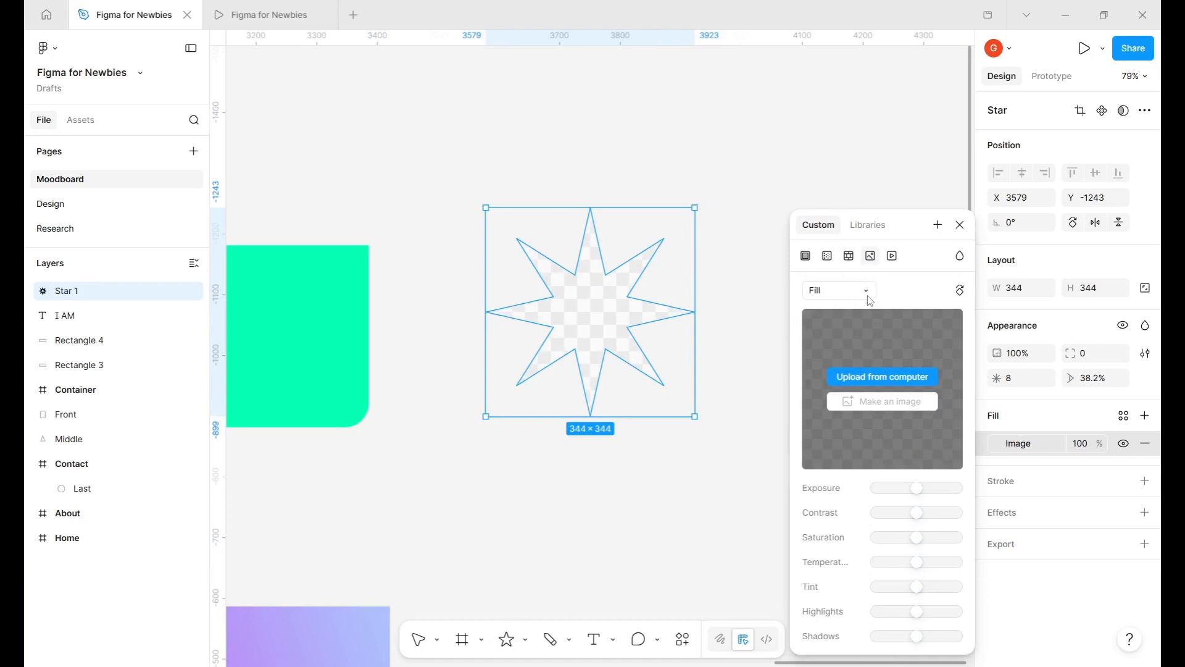
left_click(883, 376)
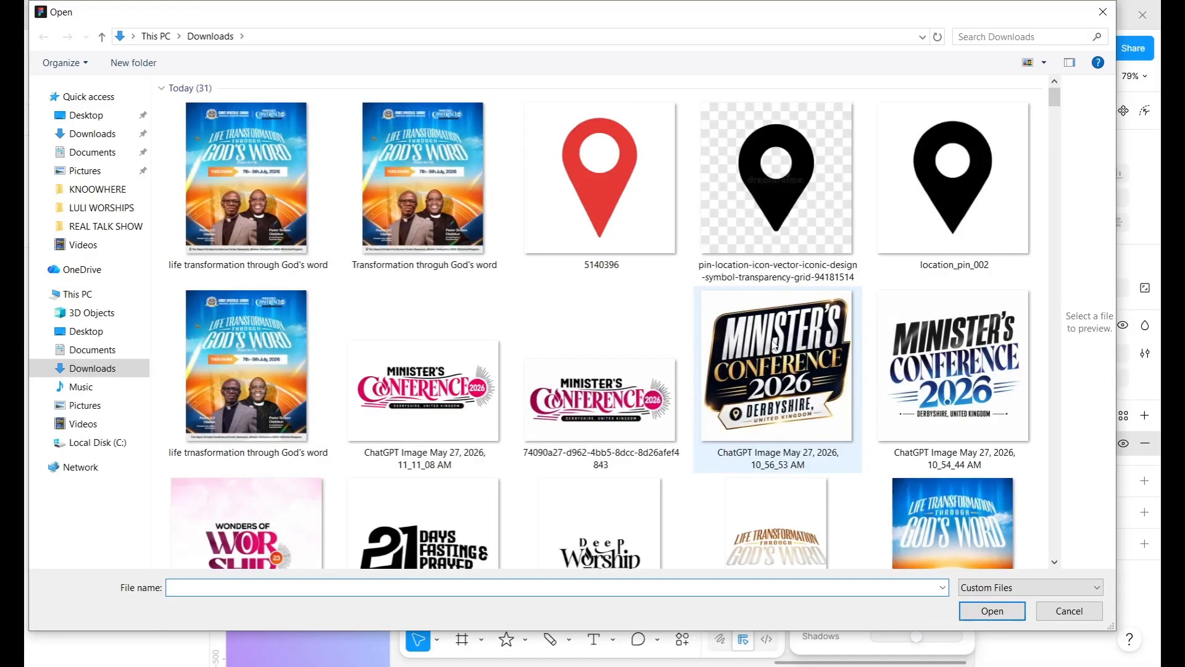
scroll(701, 389, "down", 3)
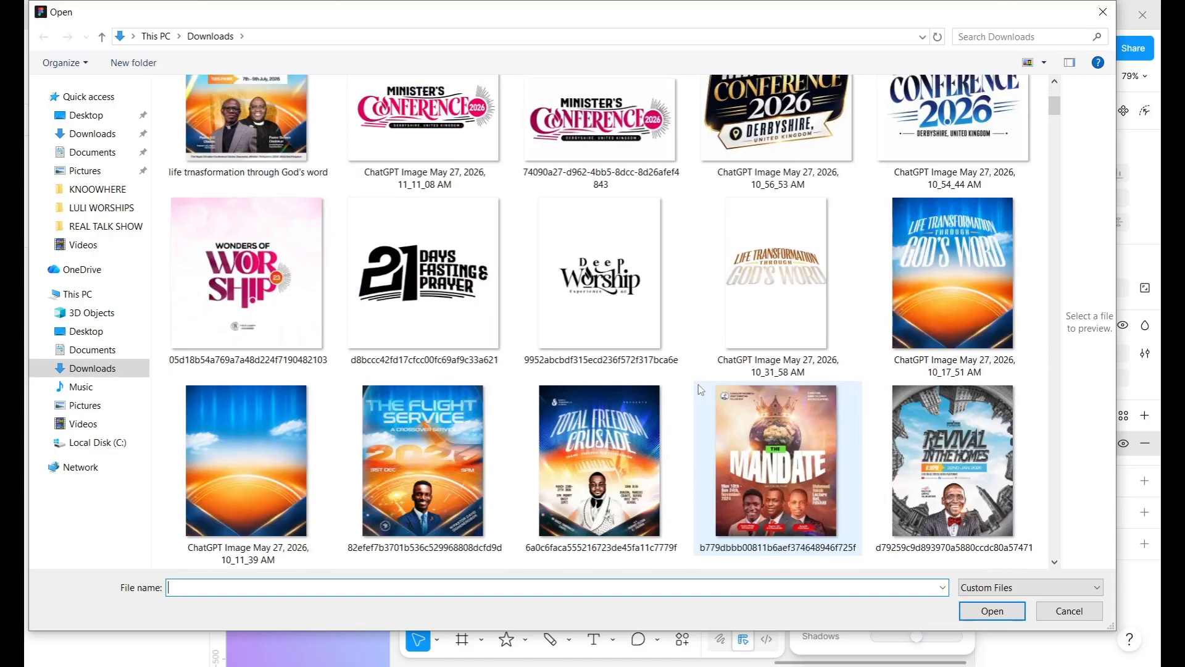
key("Escape")
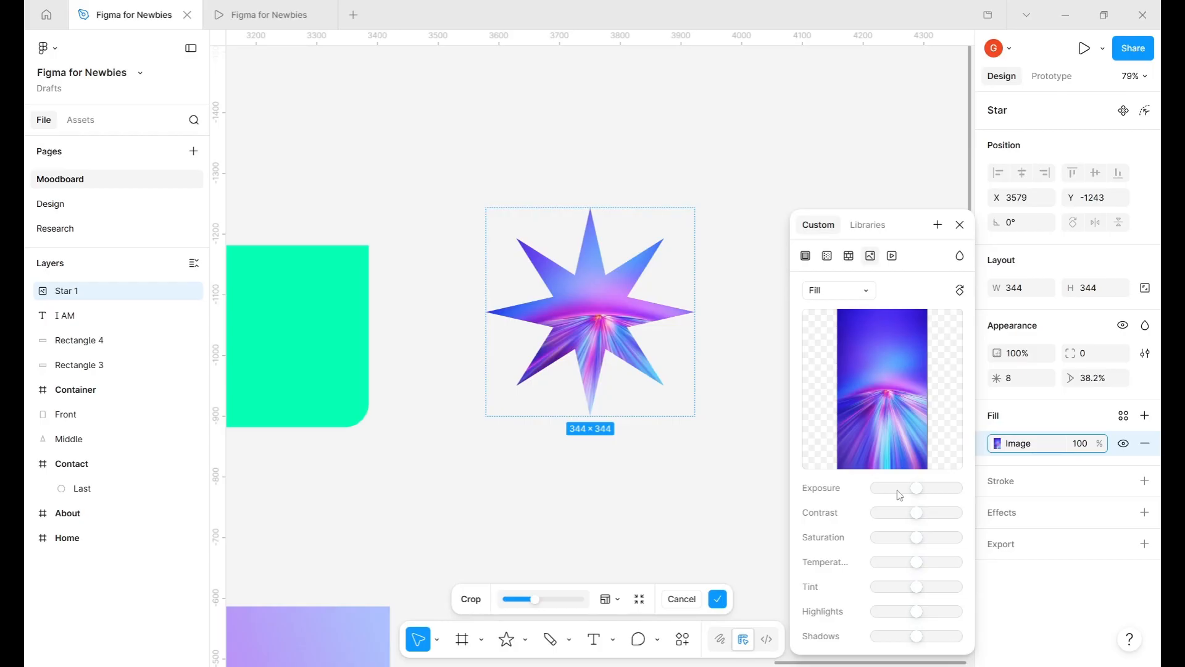
- Try the Contrast, Saturation and Tint adjustments on the star's image fill and return the tint to neutral
left_click_drag(900, 491, 968, 554)
left_click(919, 538)
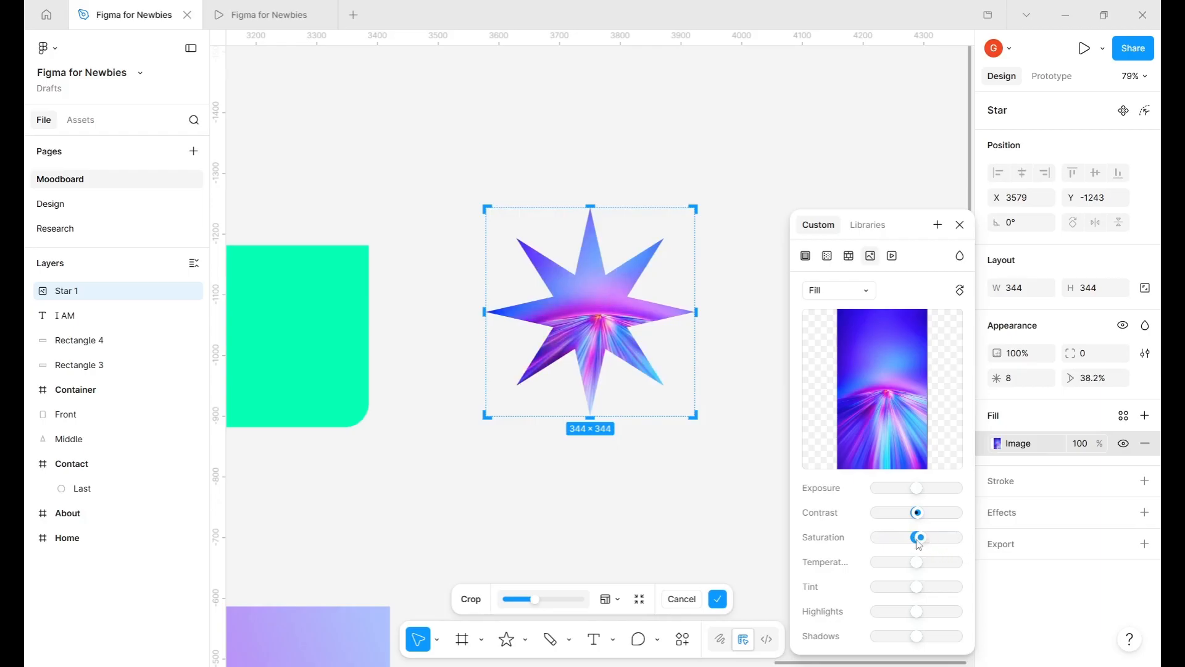
left_click_drag(923, 563, 896, 591)
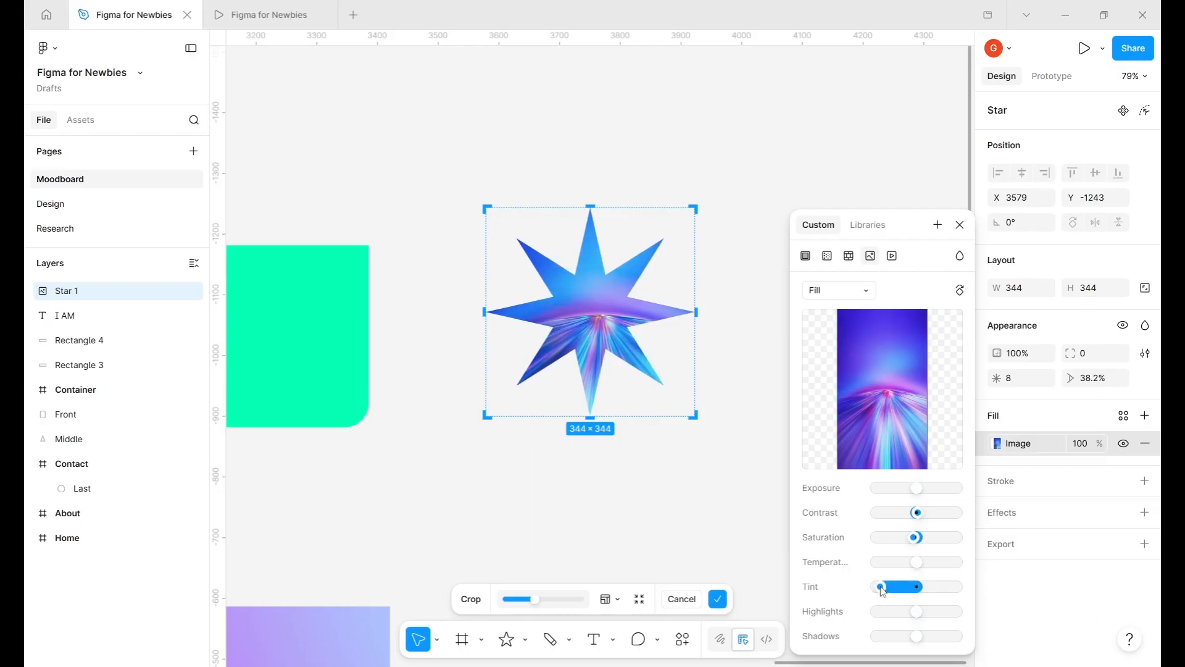
left_click_drag(883, 591, 908, 600)
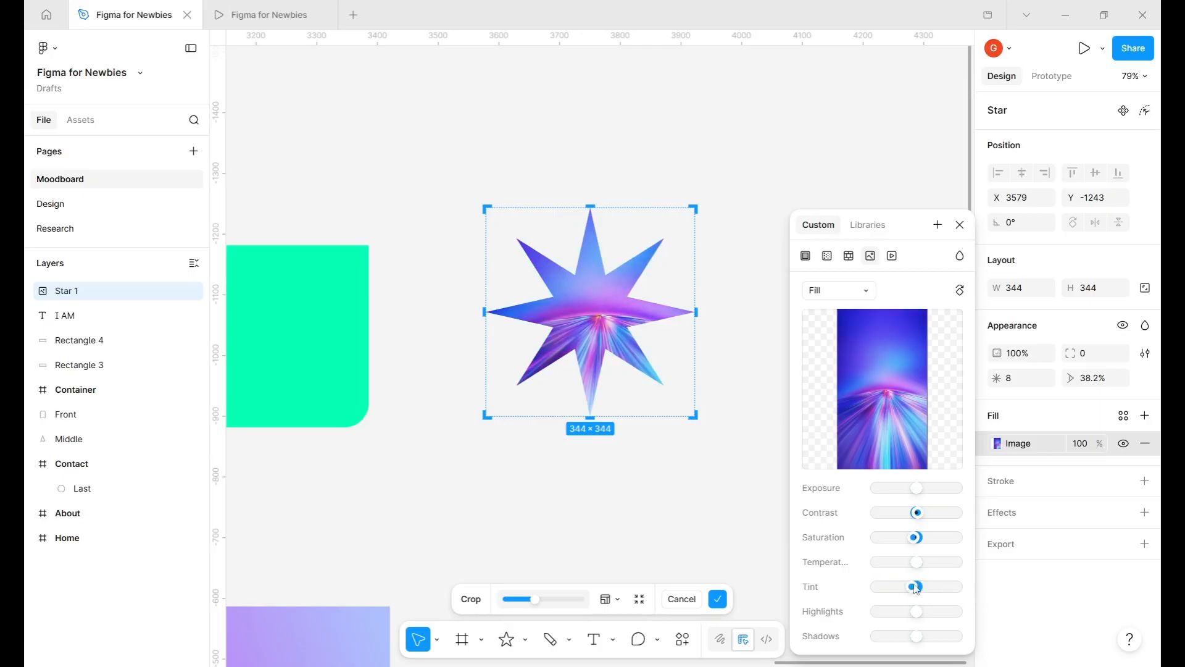
left_click(917, 584)
- Try the Highlights and Shadows adjustments on the star's image and return both to neutral
mouse_move(917, 613)
left_mouse_down()
mouse_move(960, 621)
mouse_move(901, 616)
left_mouse_up()
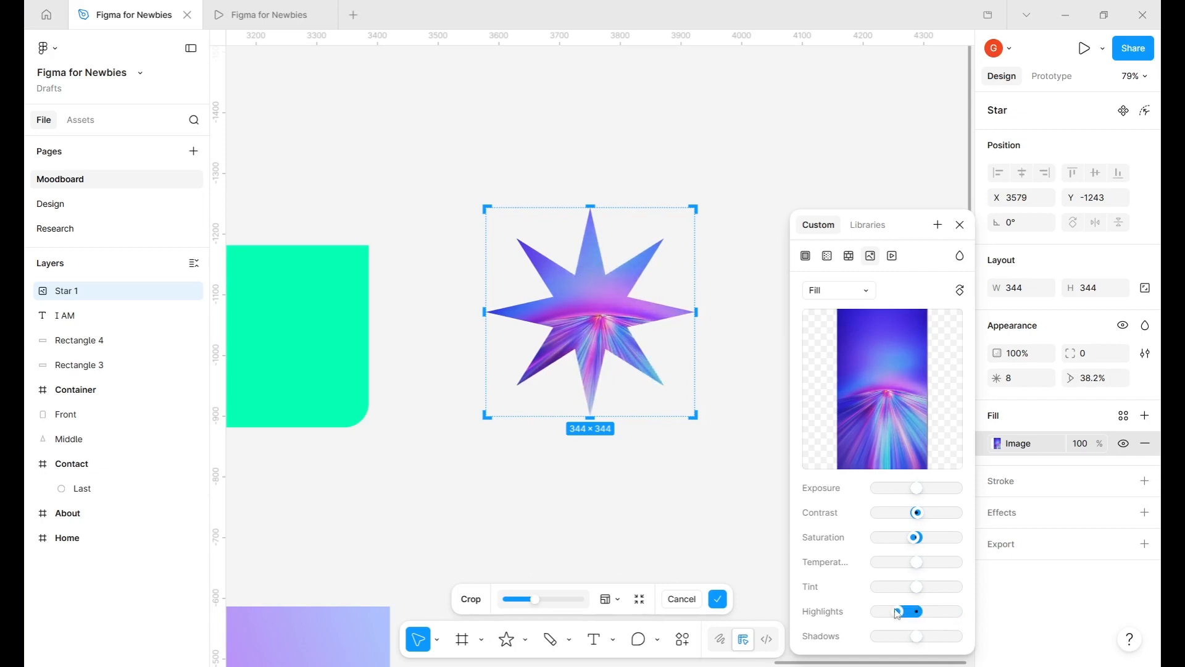
left_click_drag(930, 611, 996, 651)
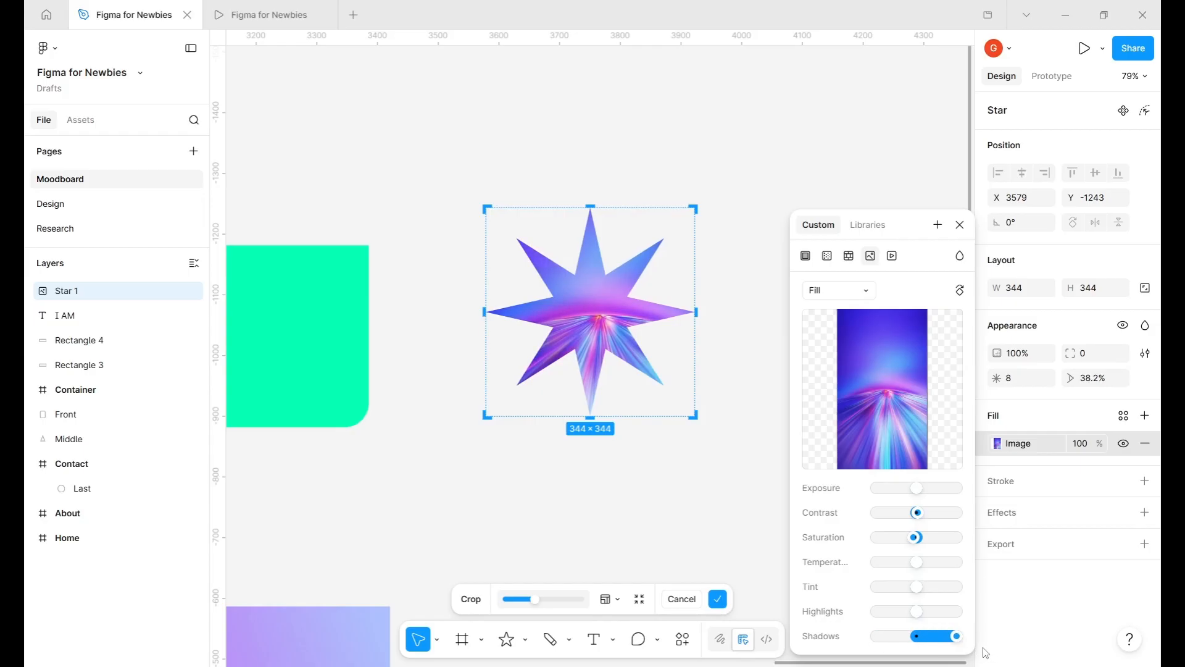
left_click_drag(955, 654, 919, 650)
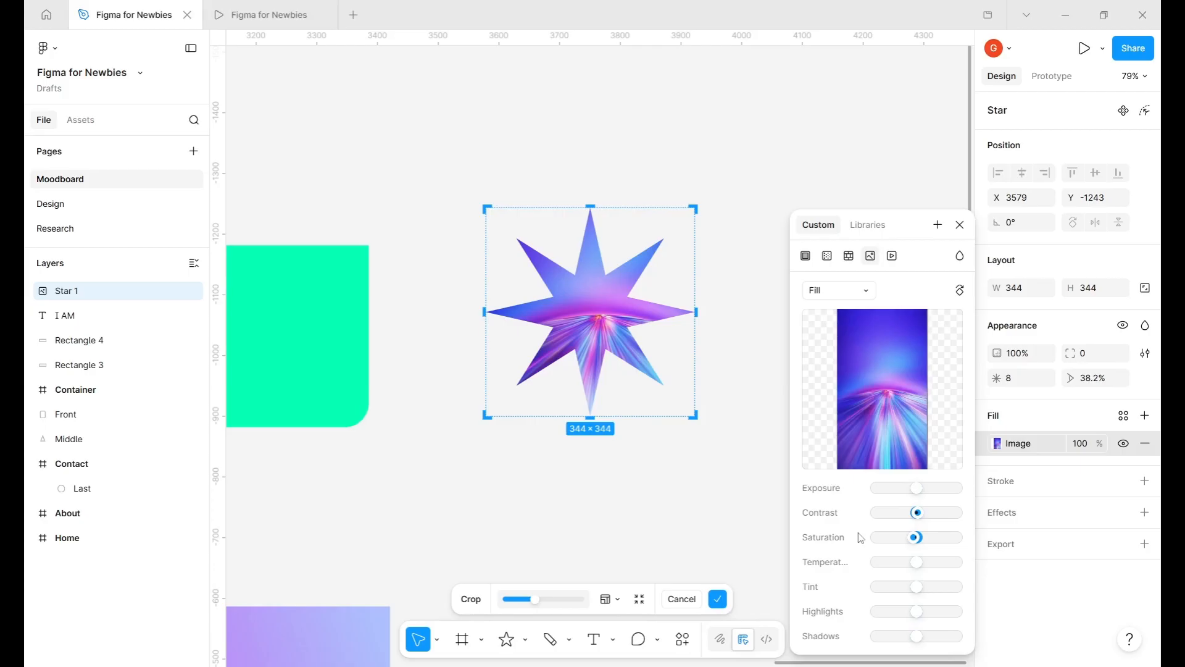
left_click(960, 226)
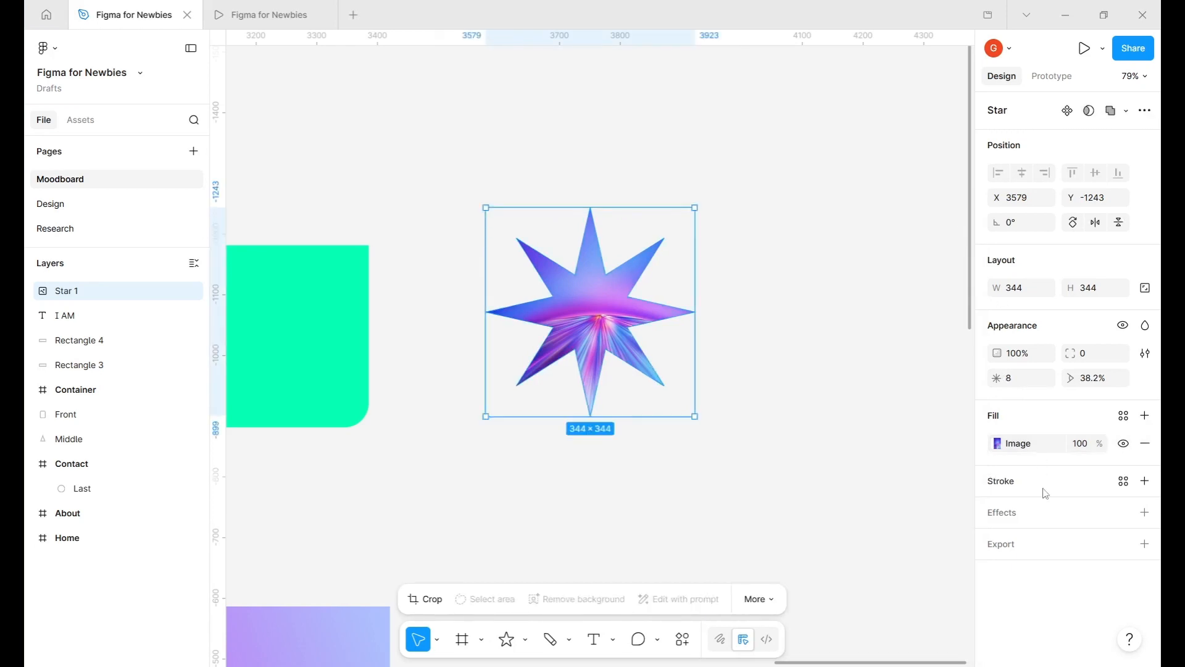
- Replace the star's image fill with a solid magenta E406E4 fill
left_click(1147, 445)
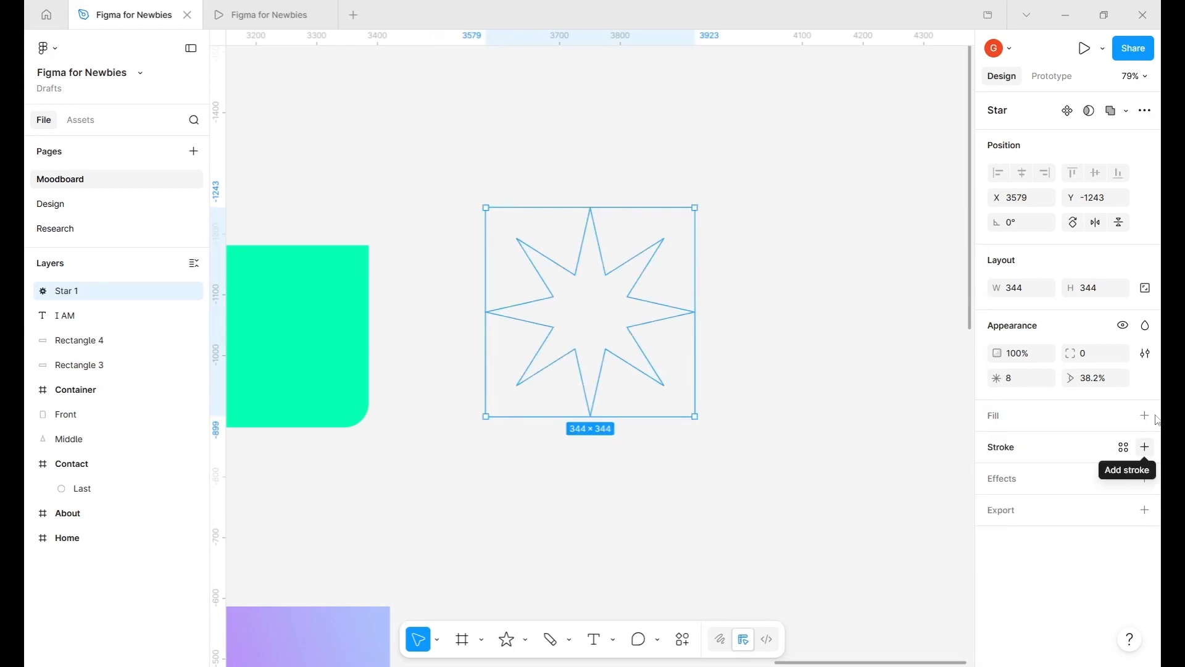
left_click(1145, 415)
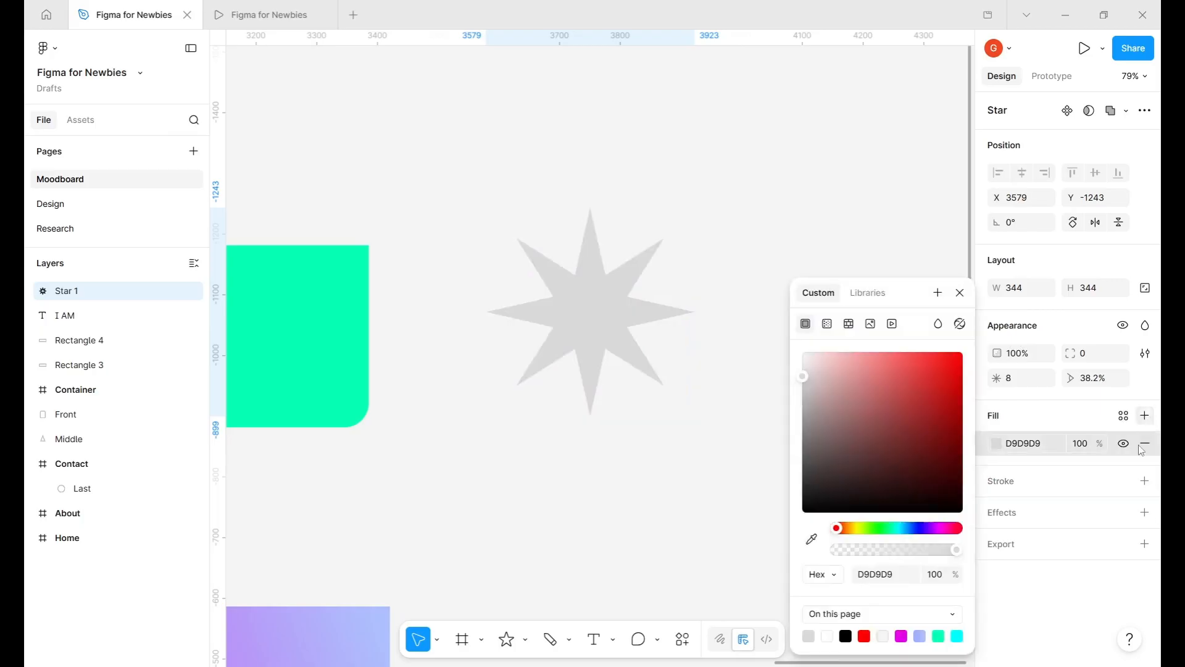
left_click(901, 636)
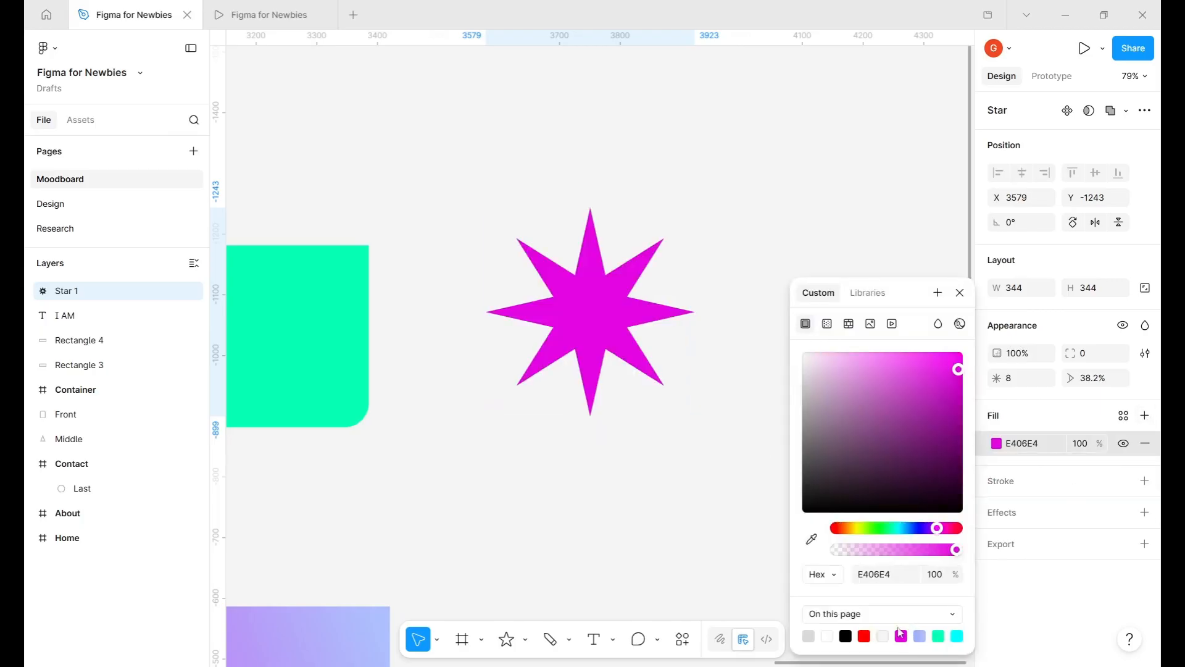
left_click(1070, 414)
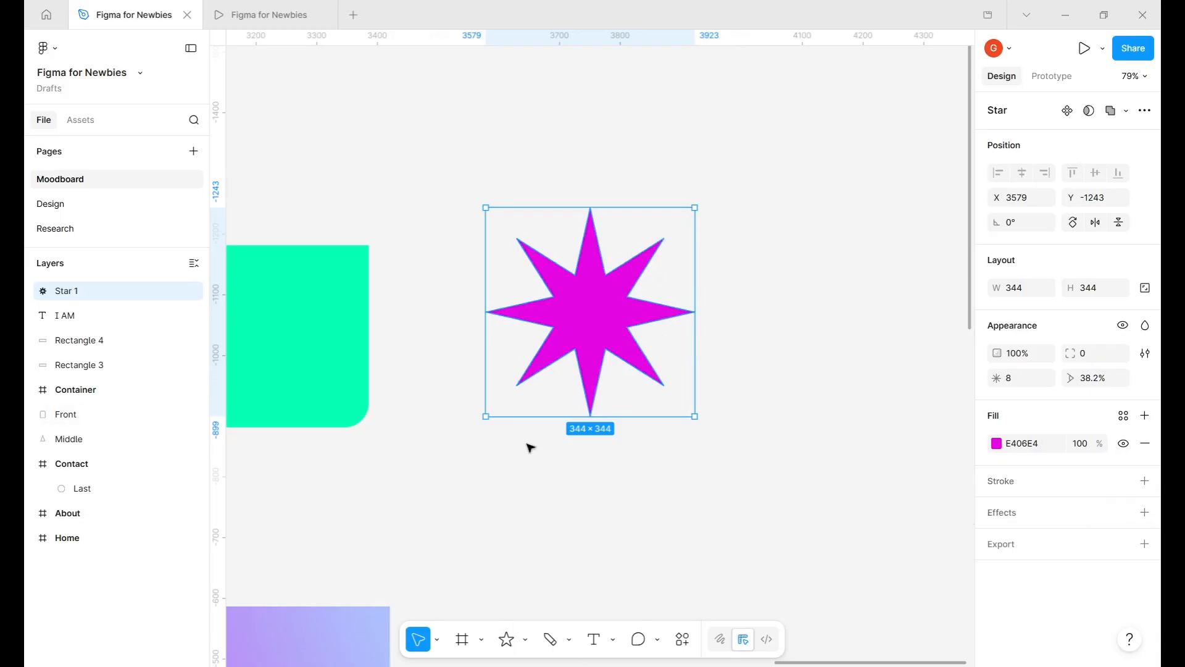
- Draw a circle of about 177 × 177 below and to the right of the star
left_click(524, 640)
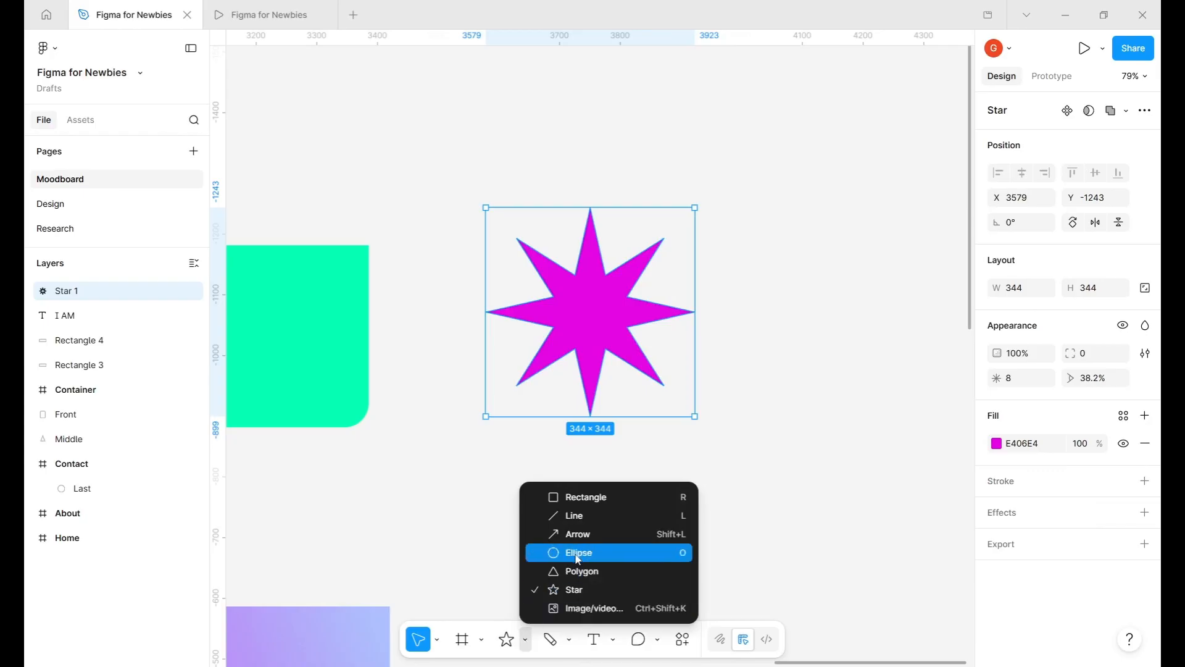
key("o")
left_click_drag(774, 388, 858, 495)
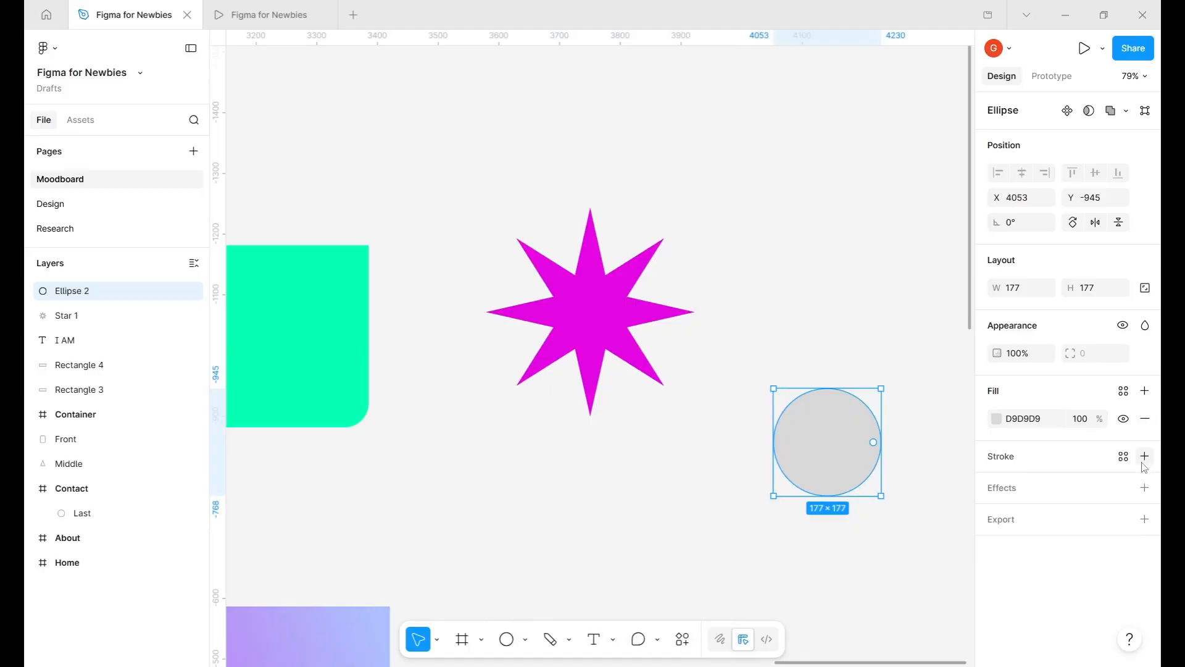
- Add a black 000000 stroke to the circle with weight 5, increased to 10, and remove the circle's fill
left_click(1143, 456)
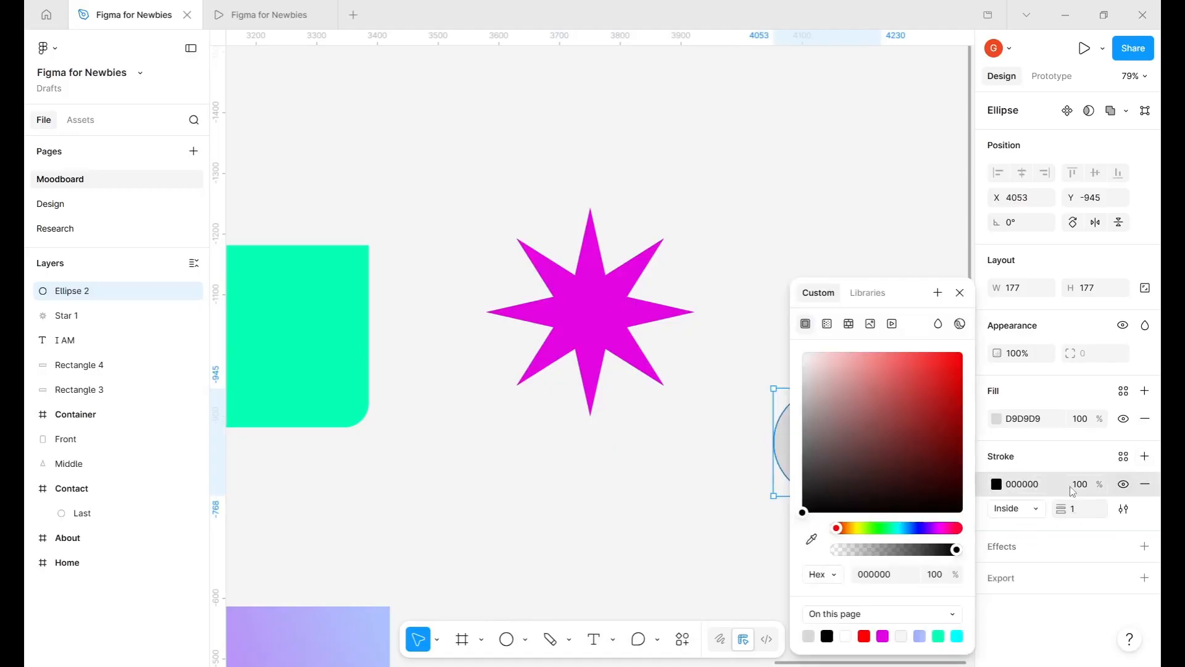
left_click(1086, 514)
key("Return")
left_click(1088, 512)
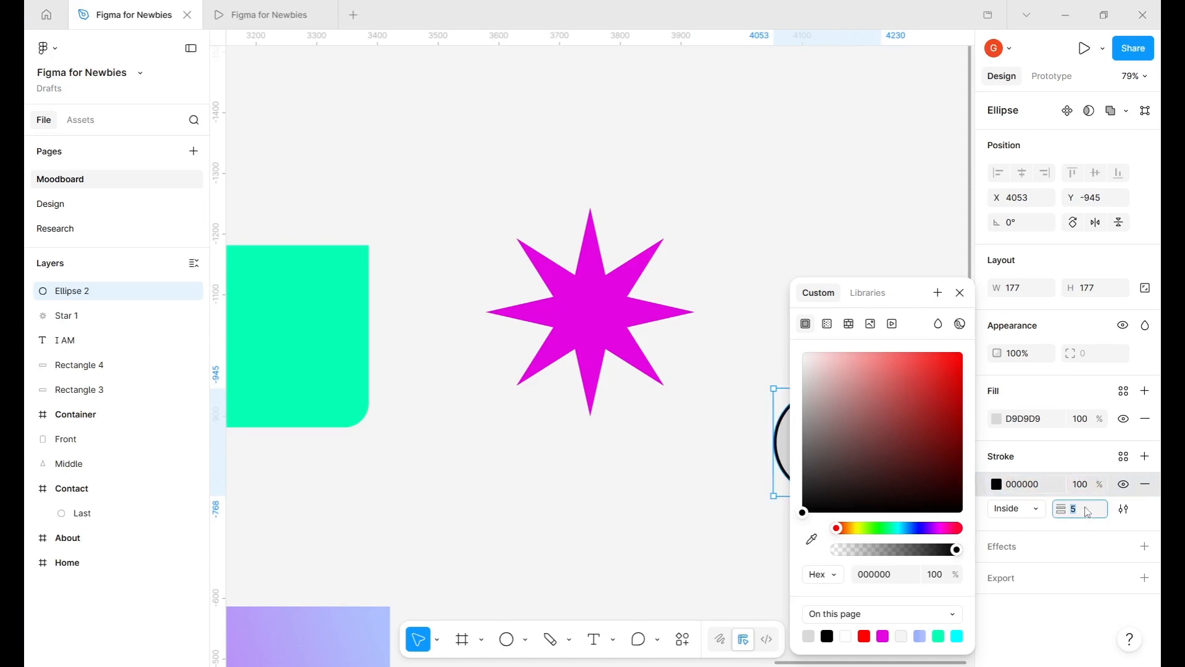
type("10")
key("Return")
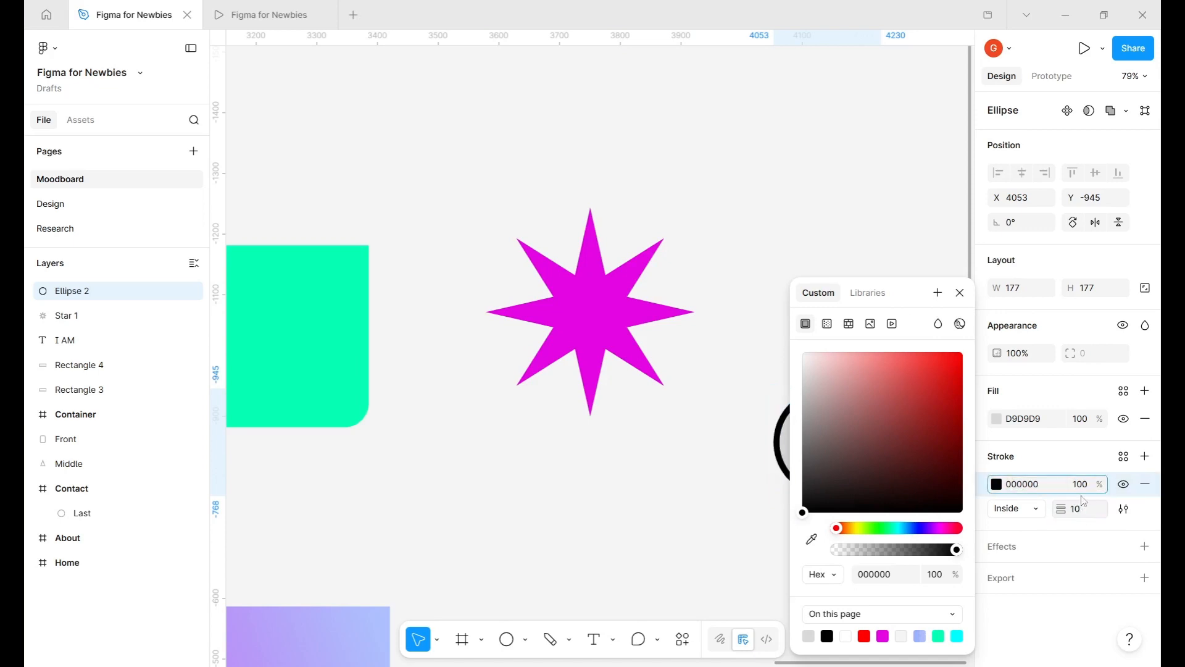
left_click(959, 295)
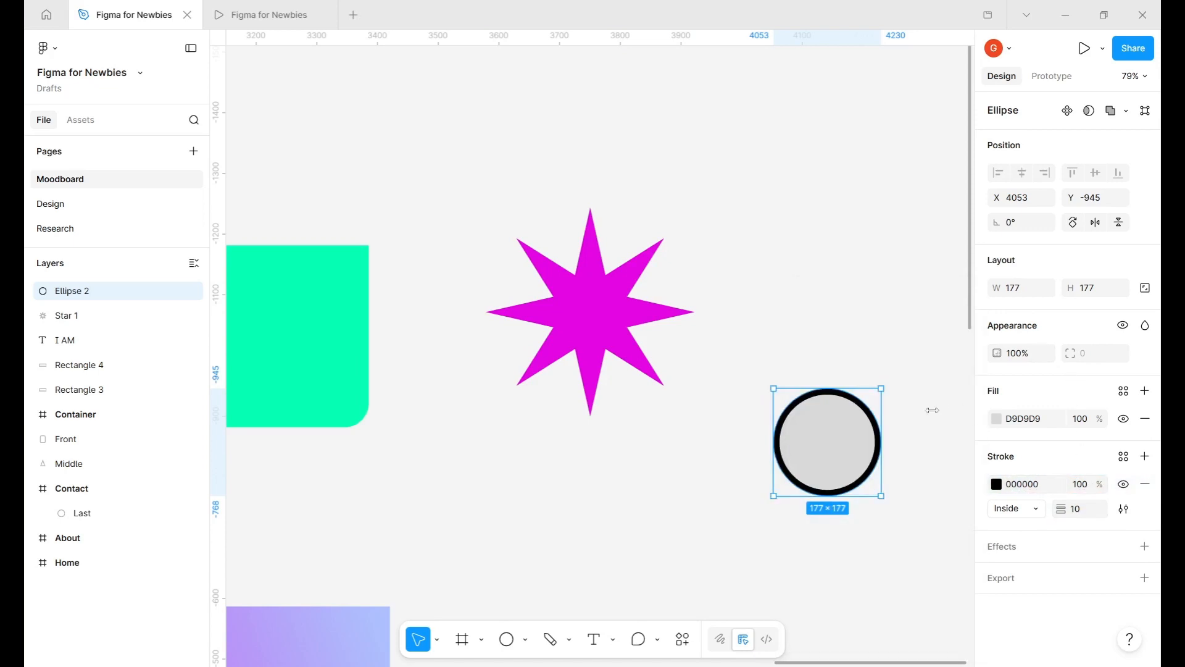
left_click(1124, 420)
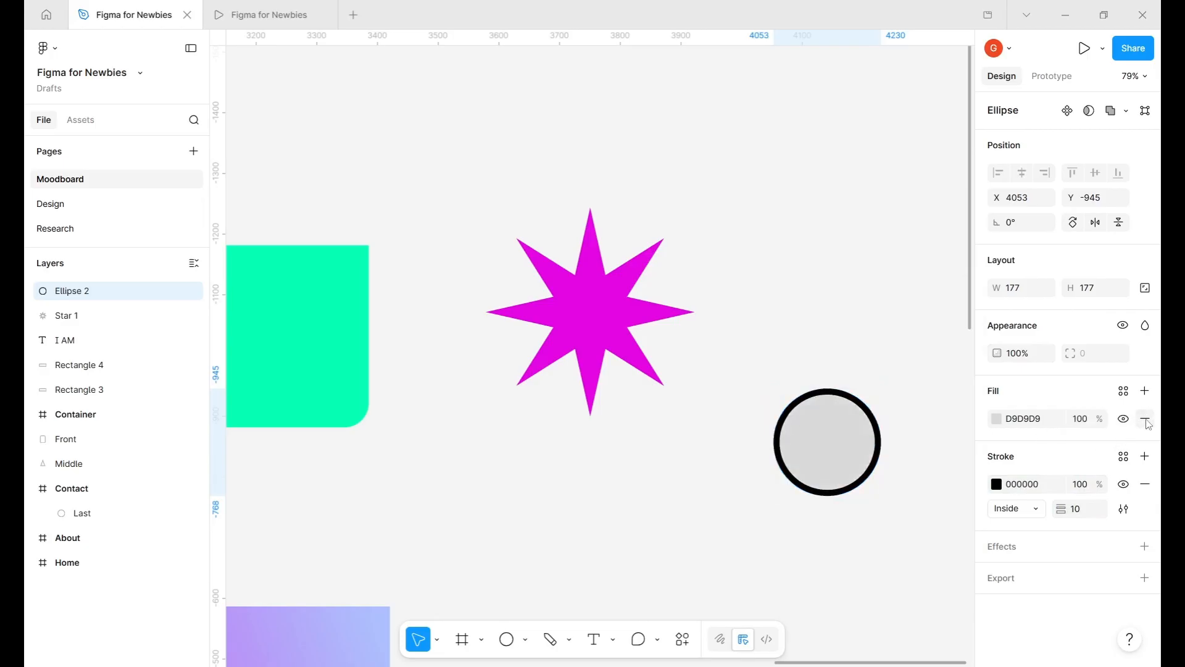
left_click(1145, 422)
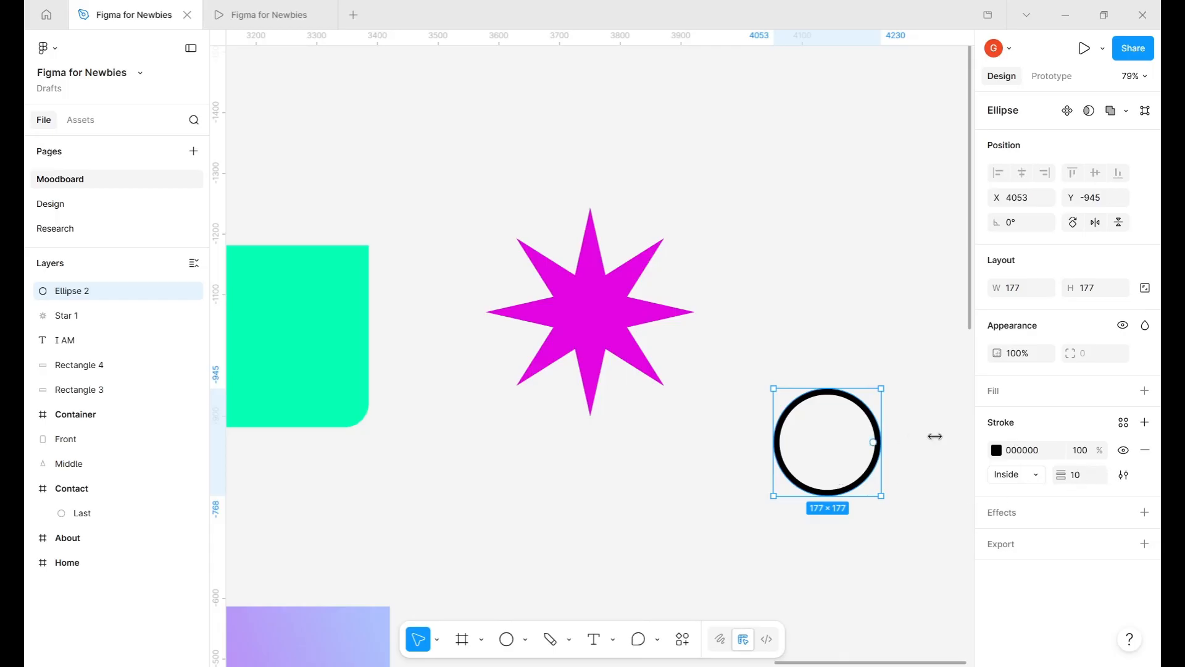
- Change the circle's stroke to a linear gradient from 9BB2FF at 80% opacity to E406E4
left_click(996, 451)
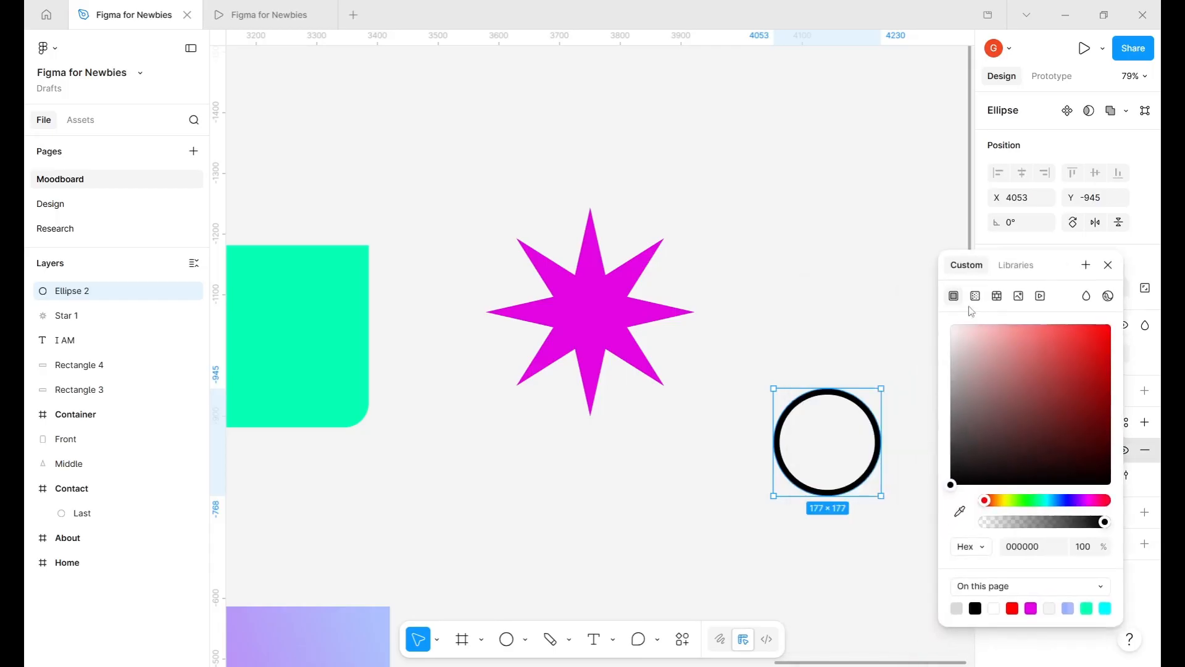
left_click(976, 298)
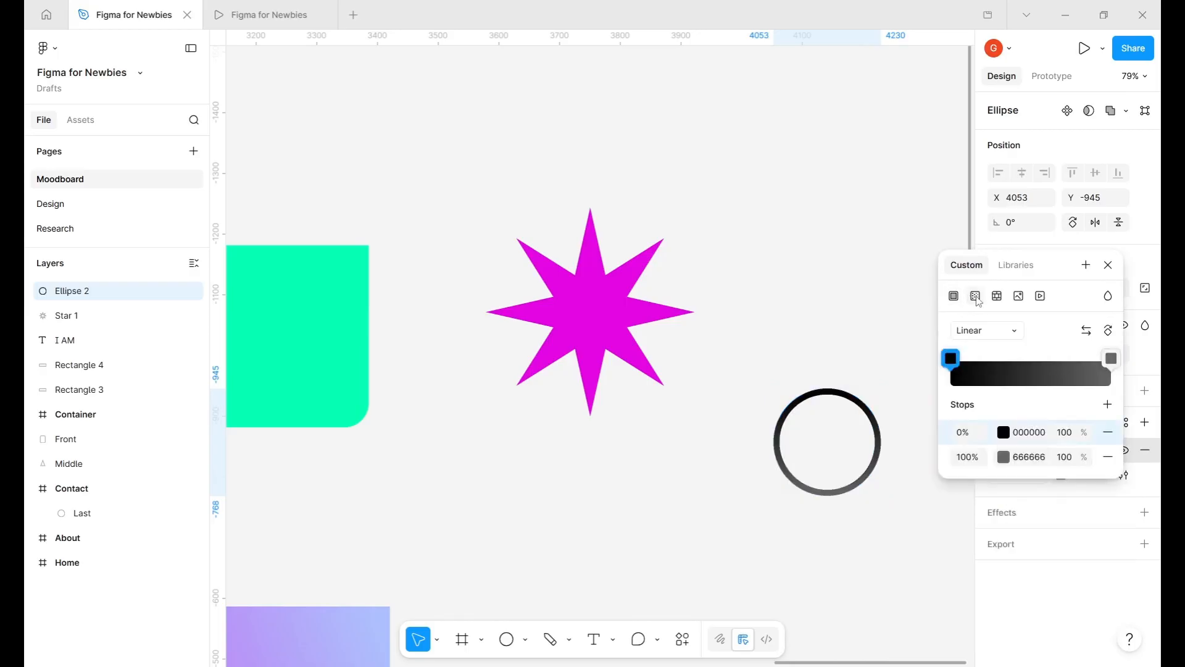
left_click(1003, 456)
left_click(846, 617)
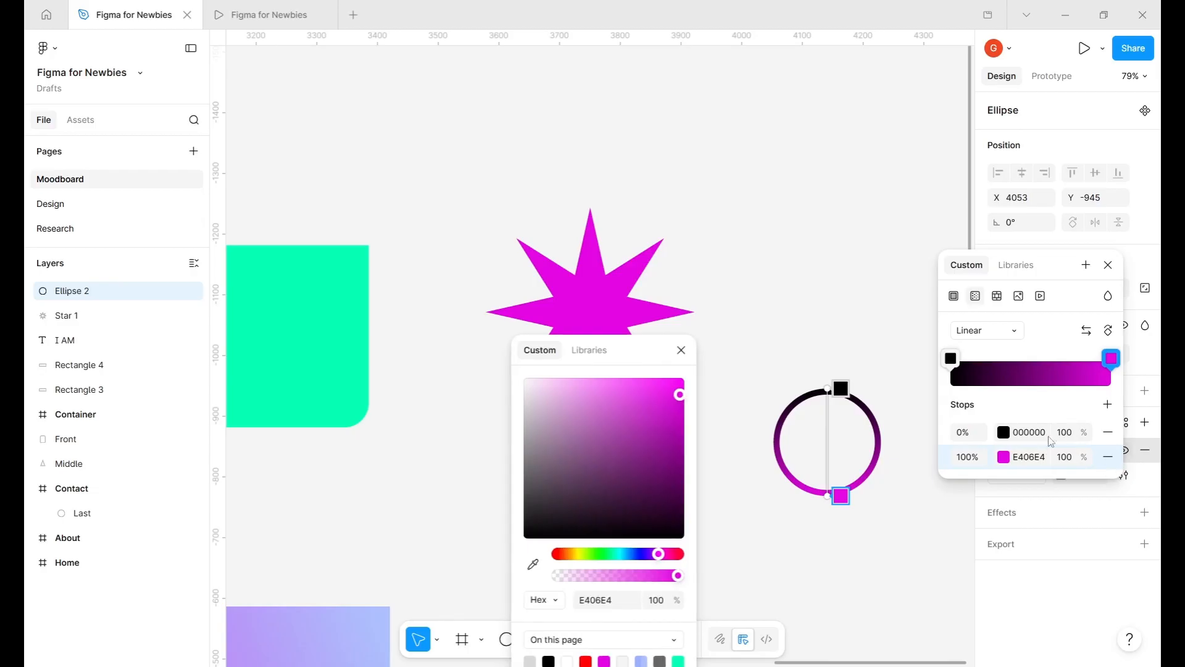
left_click(1004, 433)
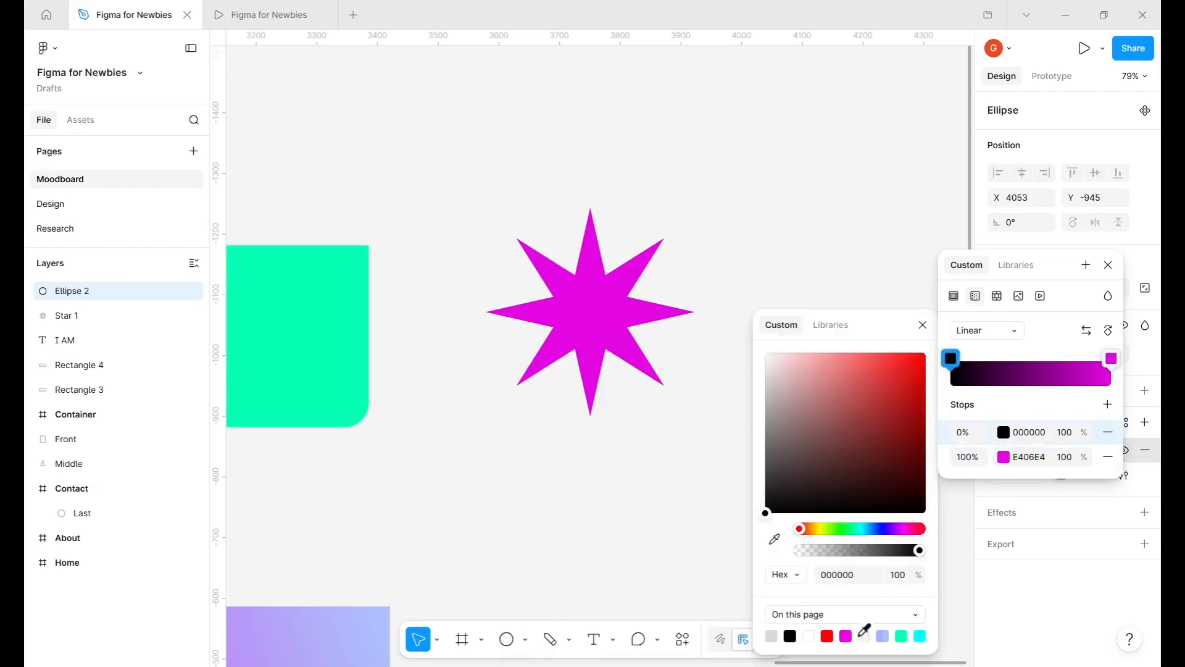
left_click(884, 635)
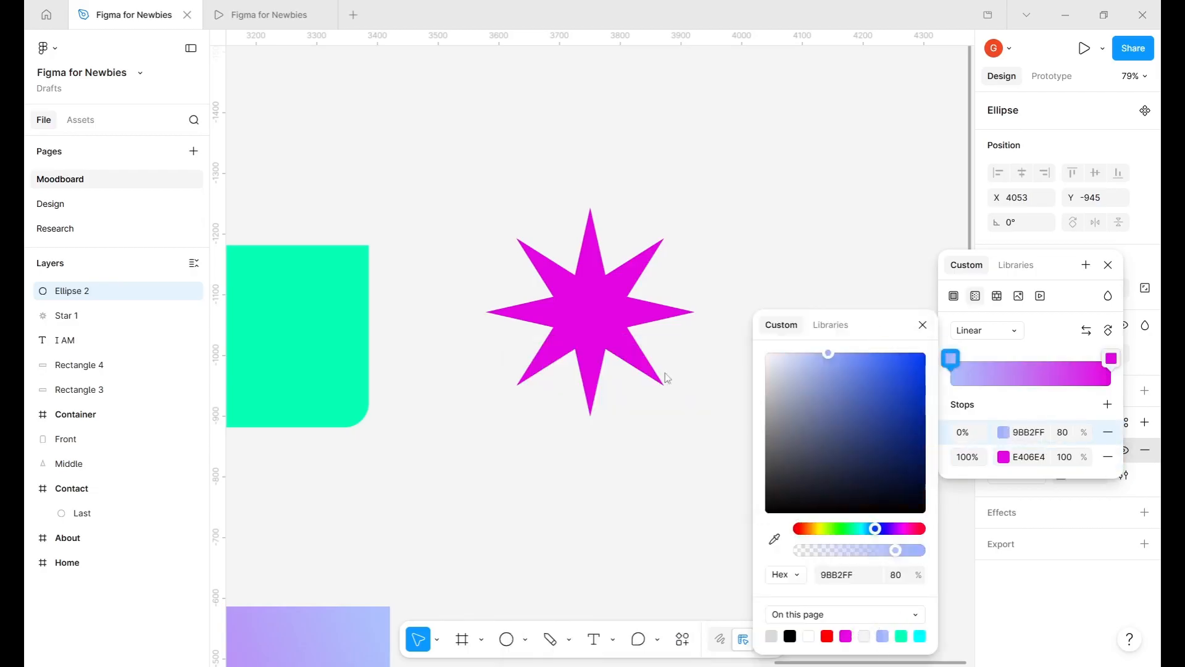
left_click_drag(881, 324, 574, 374)
left_click(1108, 265)
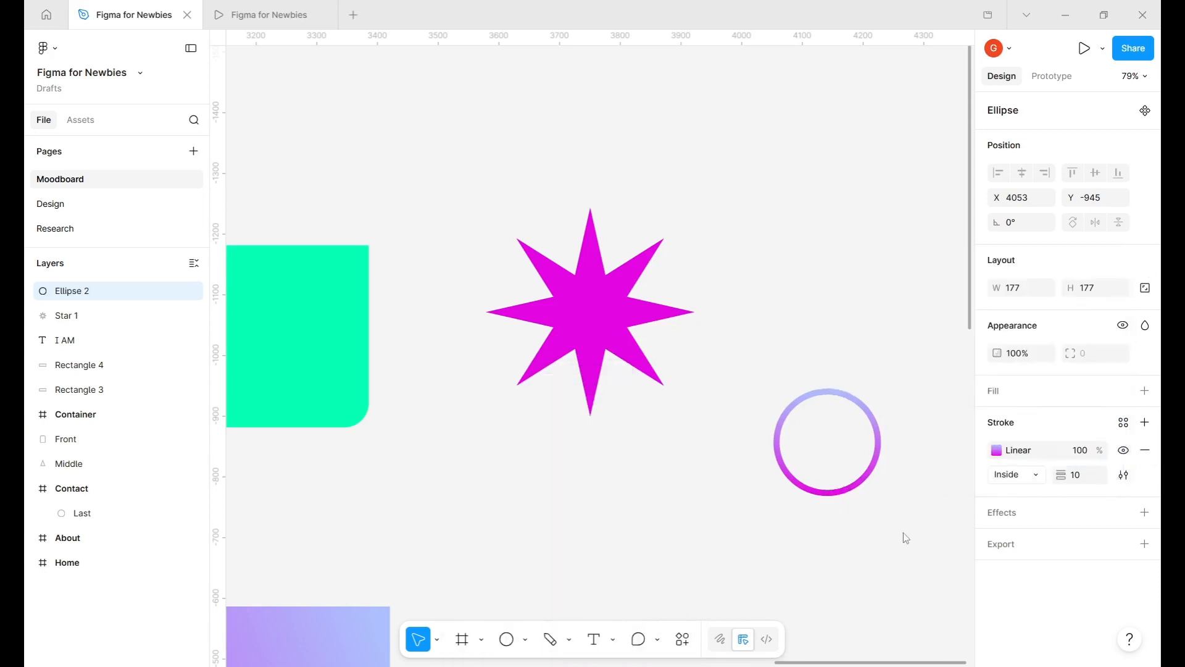
- Review the position options for the circle's stroke and select the star
left_click(1018, 477)
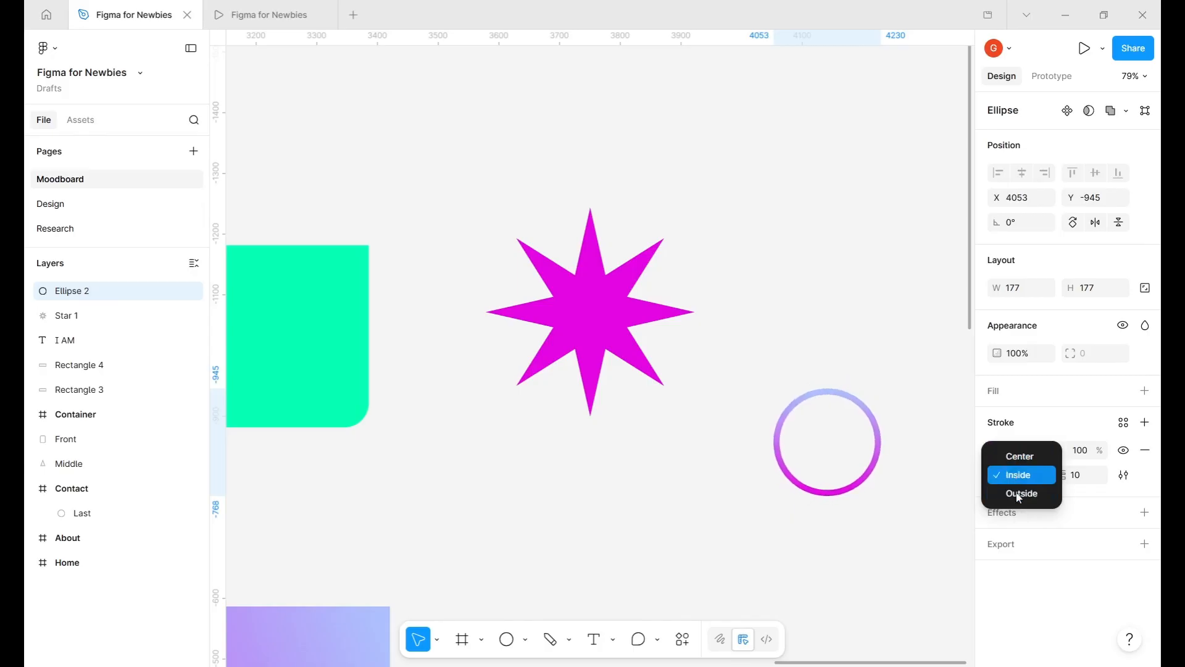
left_click(1006, 579)
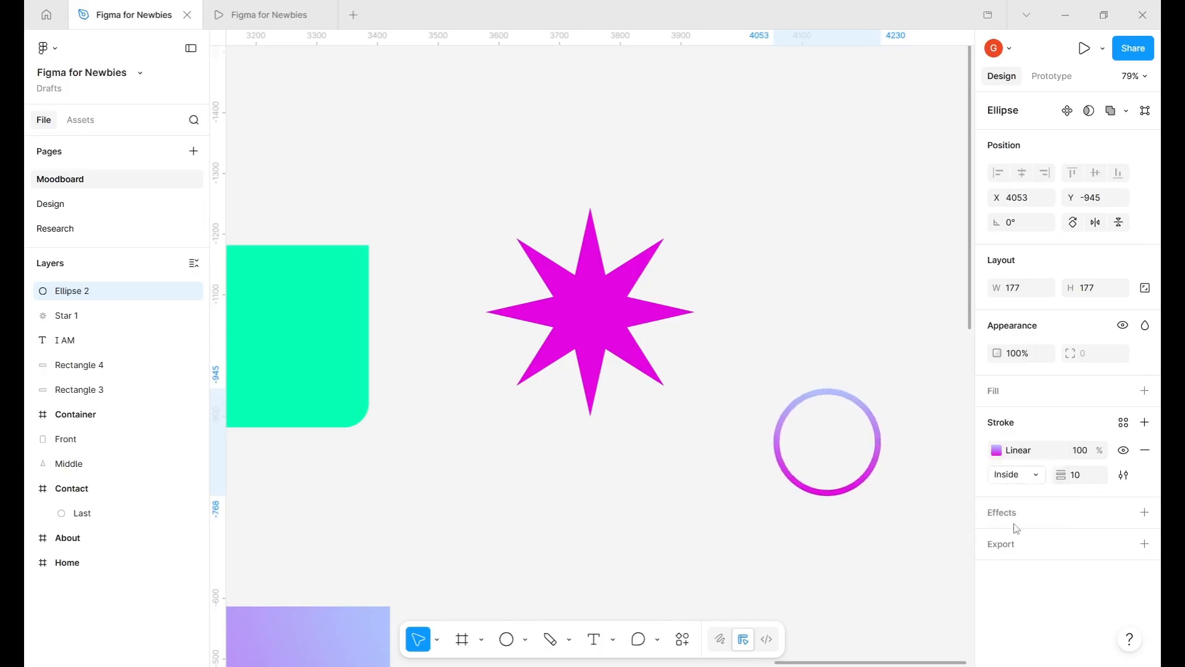
left_click(1035, 480)
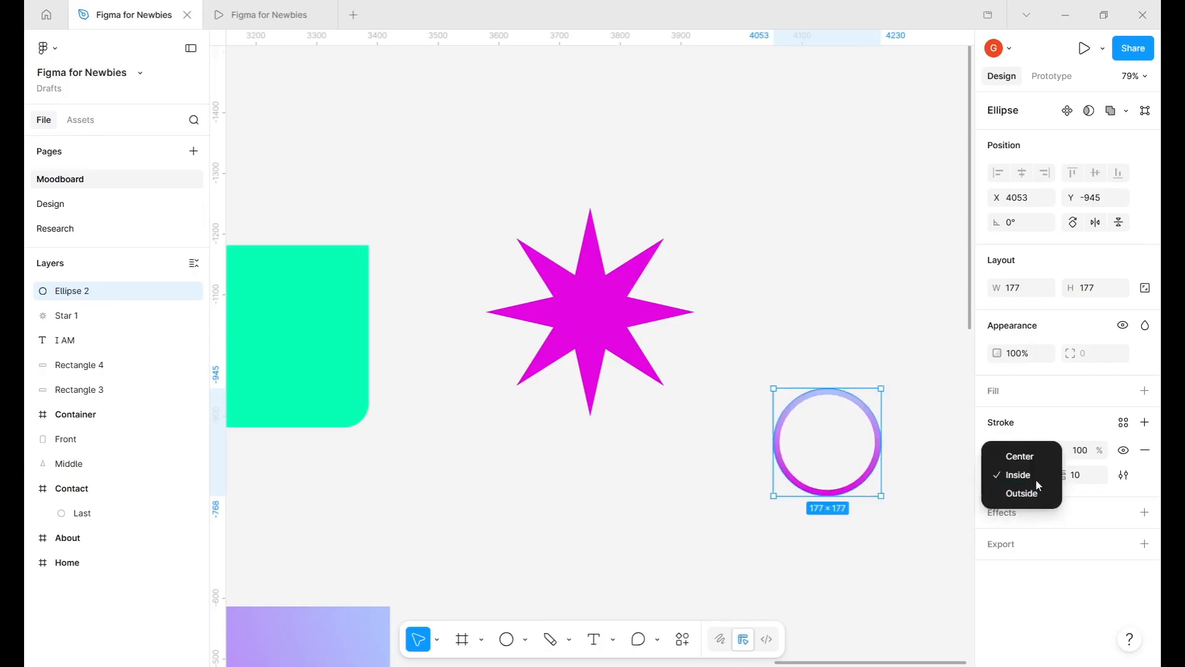
left_click(1058, 590)
left_click(605, 348)
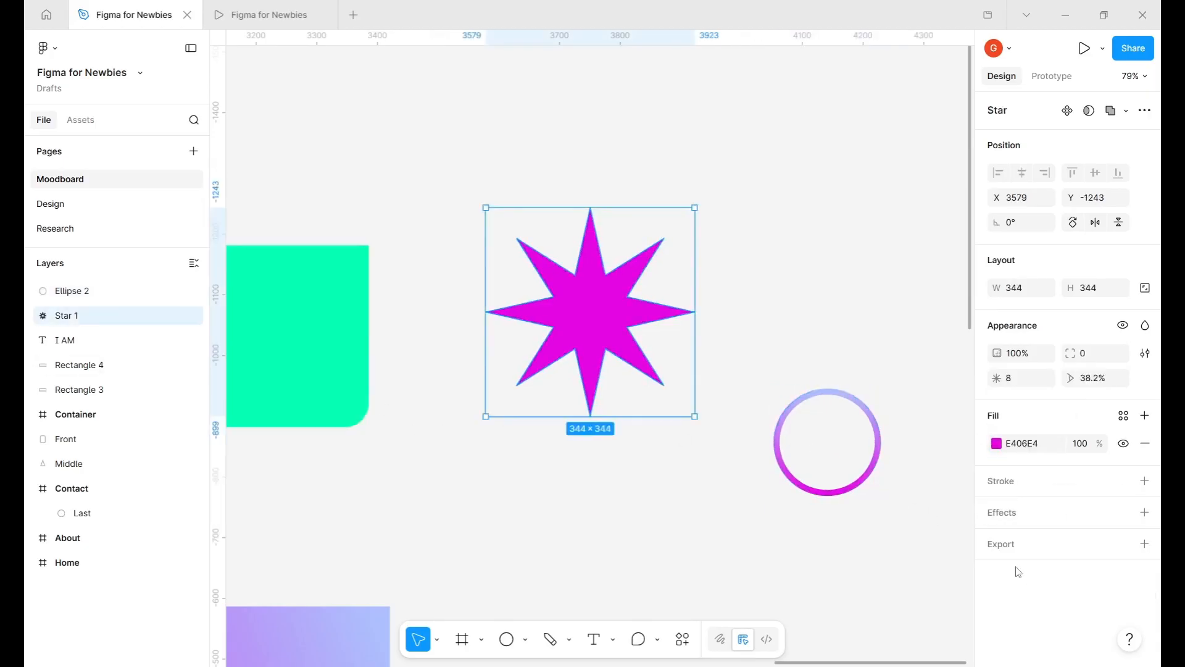
- Add an effect to the star and make it an inner shadow with X 19, Y -21 and blur 0
left_click(1145, 512)
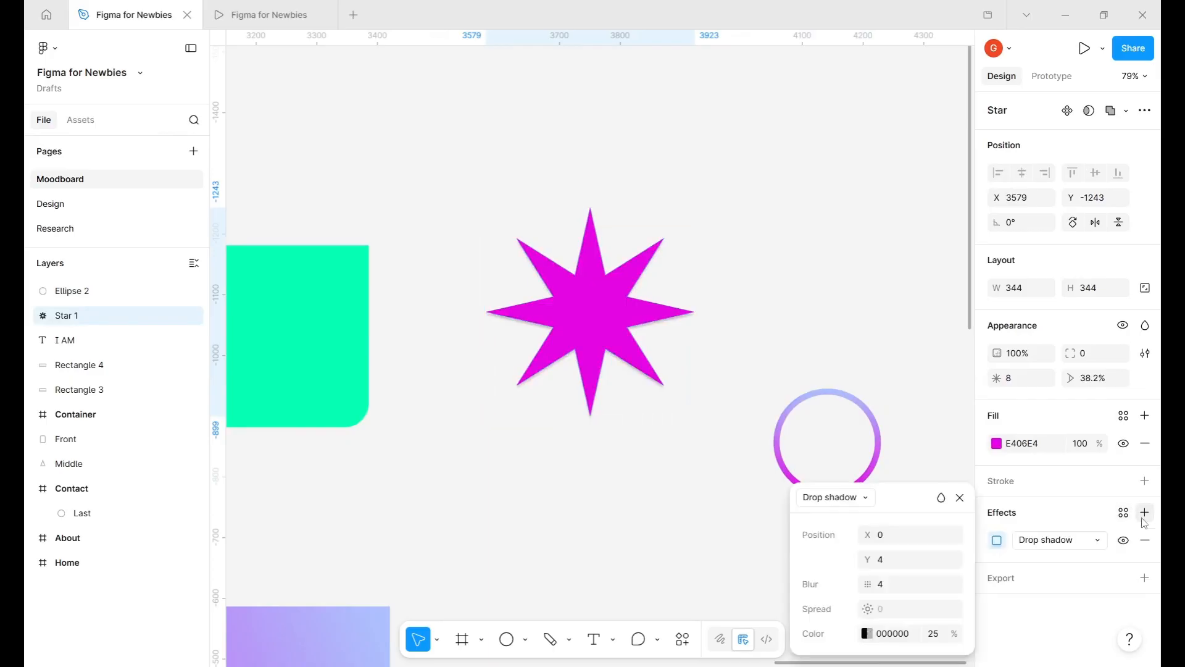
left_click(855, 503)
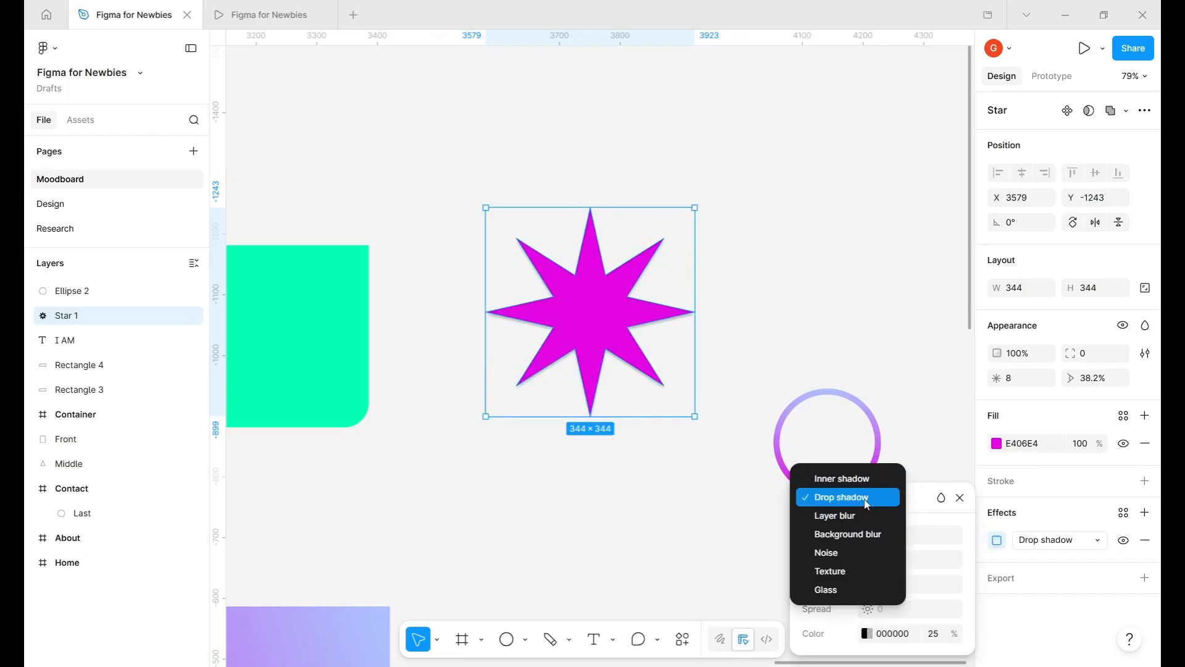
left_click(867, 506)
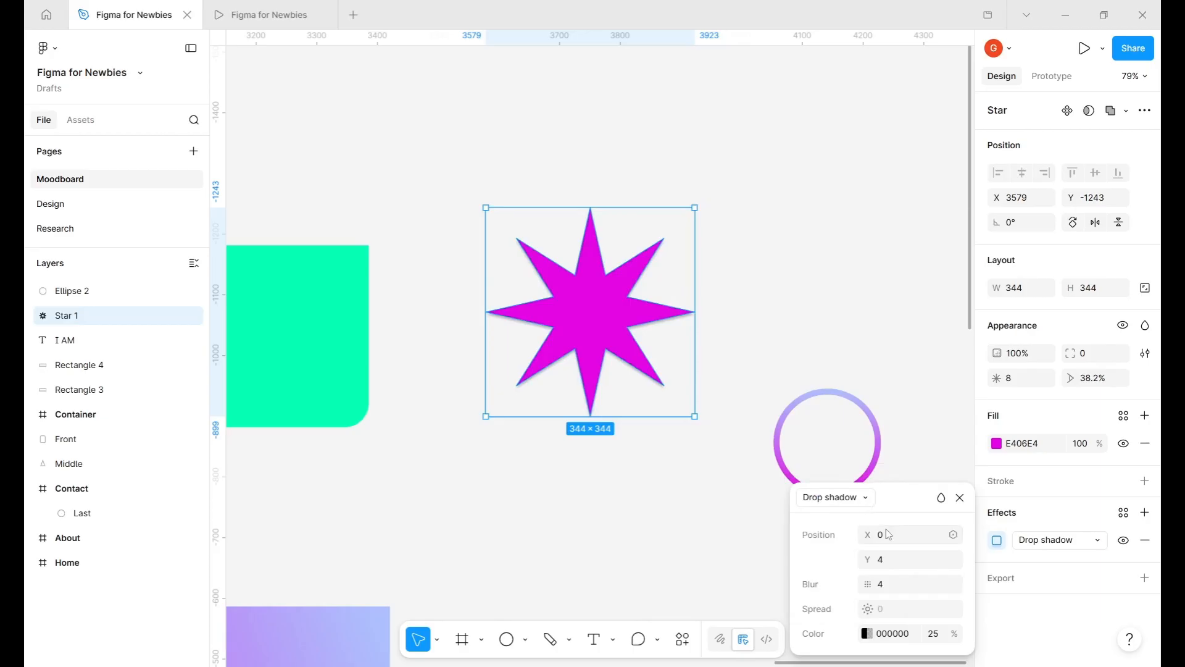
left_click(868, 500)
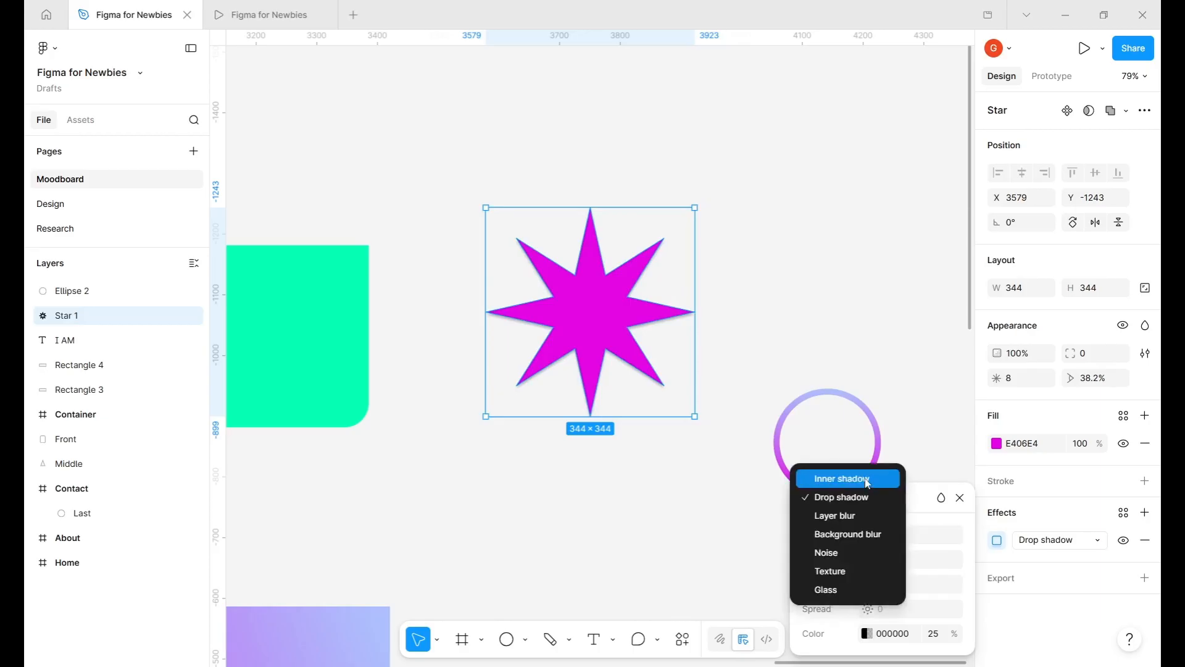
left_click_drag(867, 533, 896, 531)
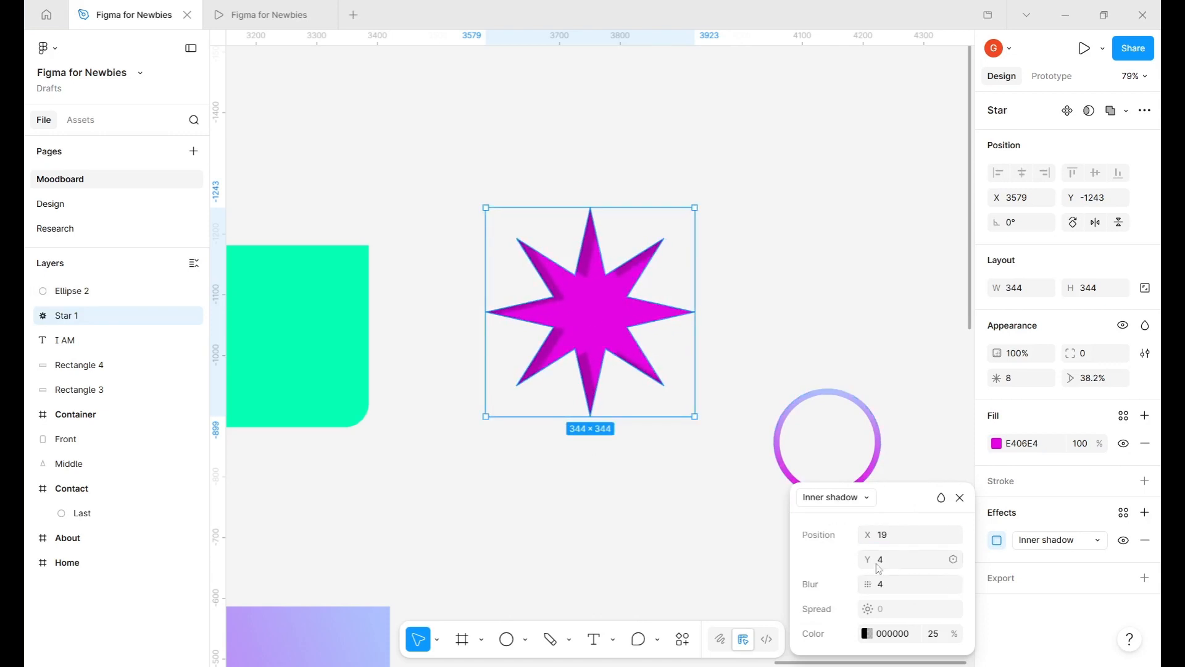
left_click_drag(870, 559, 672, 595)
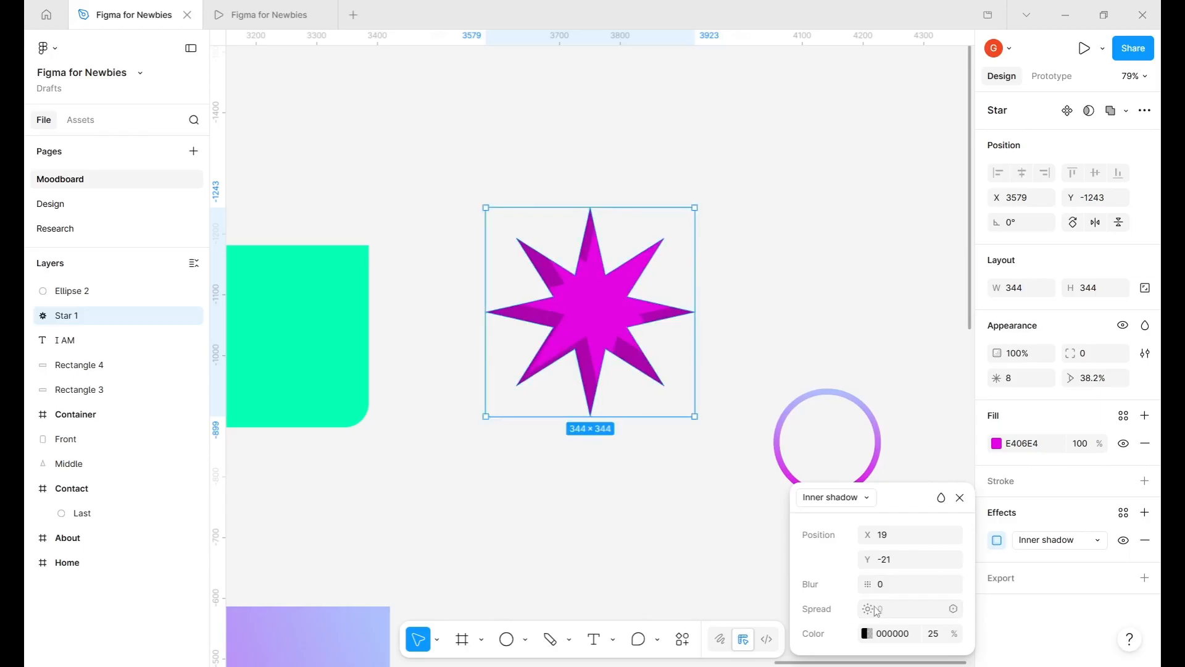
mouse_move(880, 616)
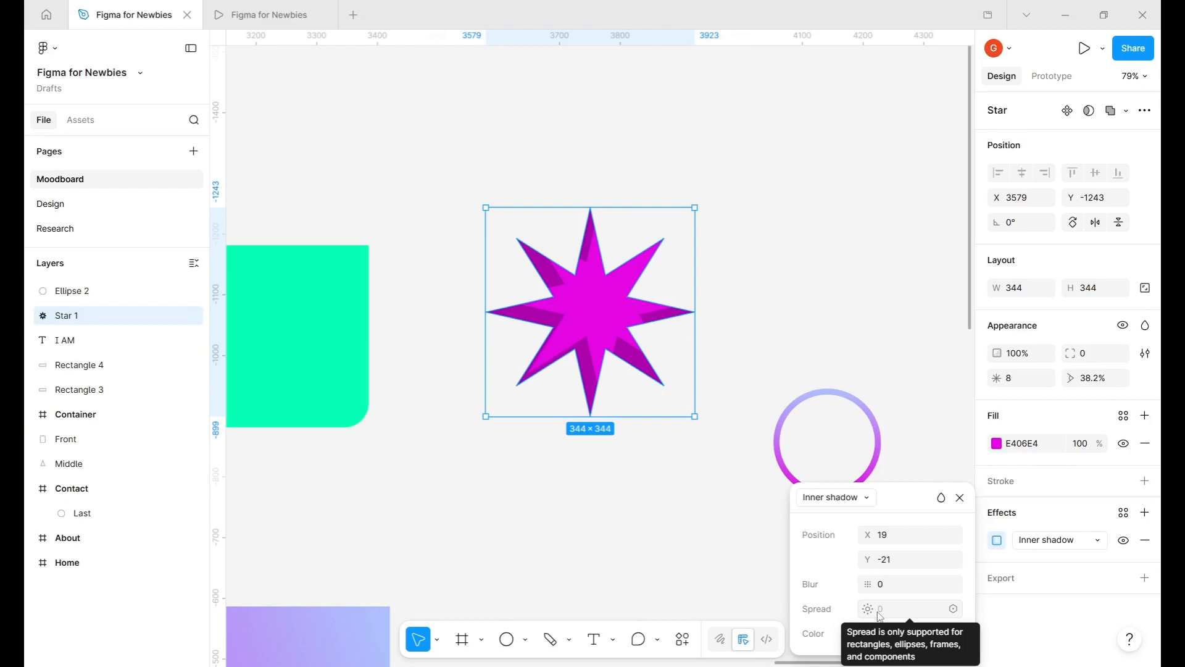
- Add an inner shadow to the green rectangle and set its X position to 45
left_click(299, 378)
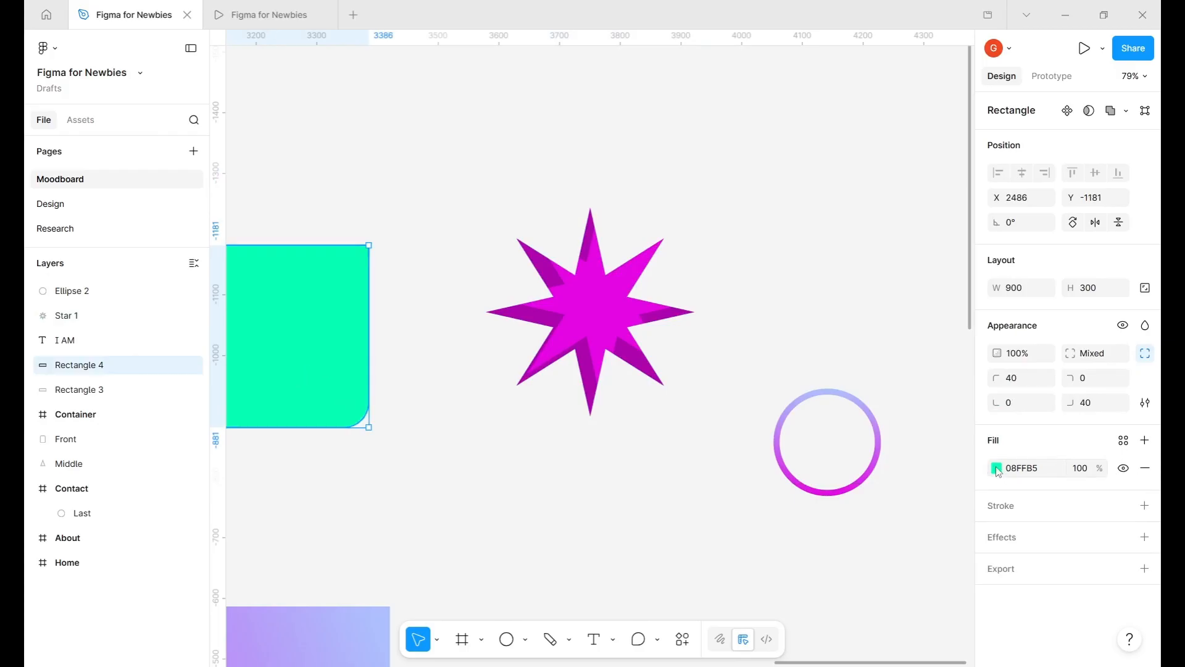
left_click(996, 468)
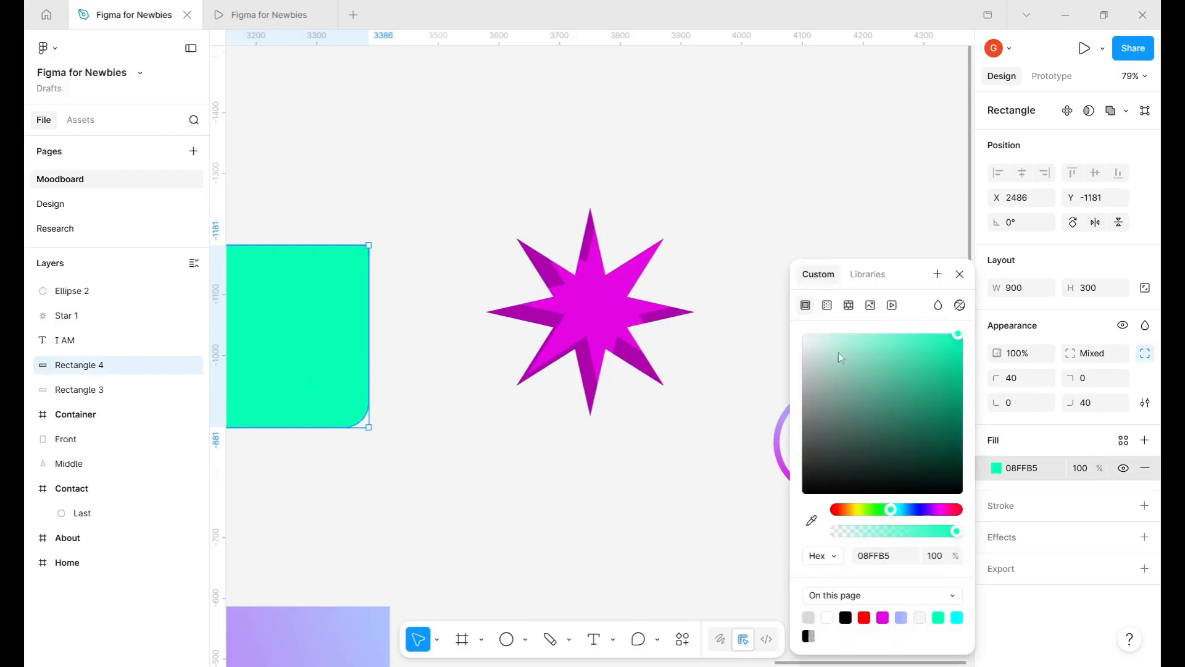
left_click(1145, 537)
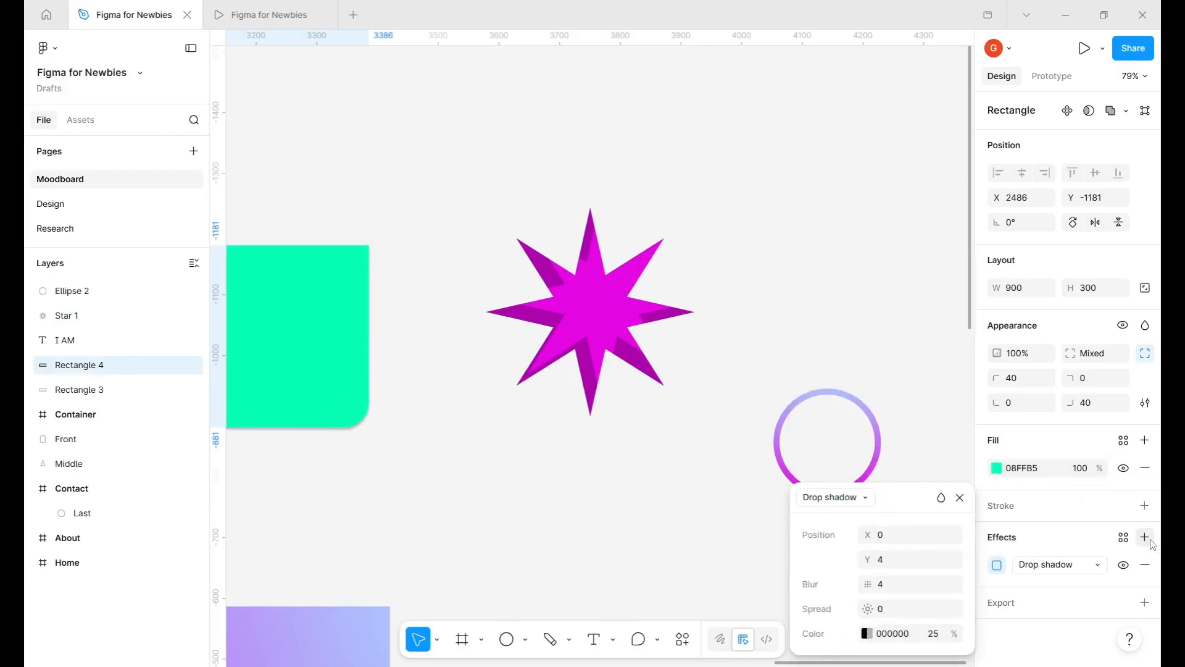
left_click(846, 498)
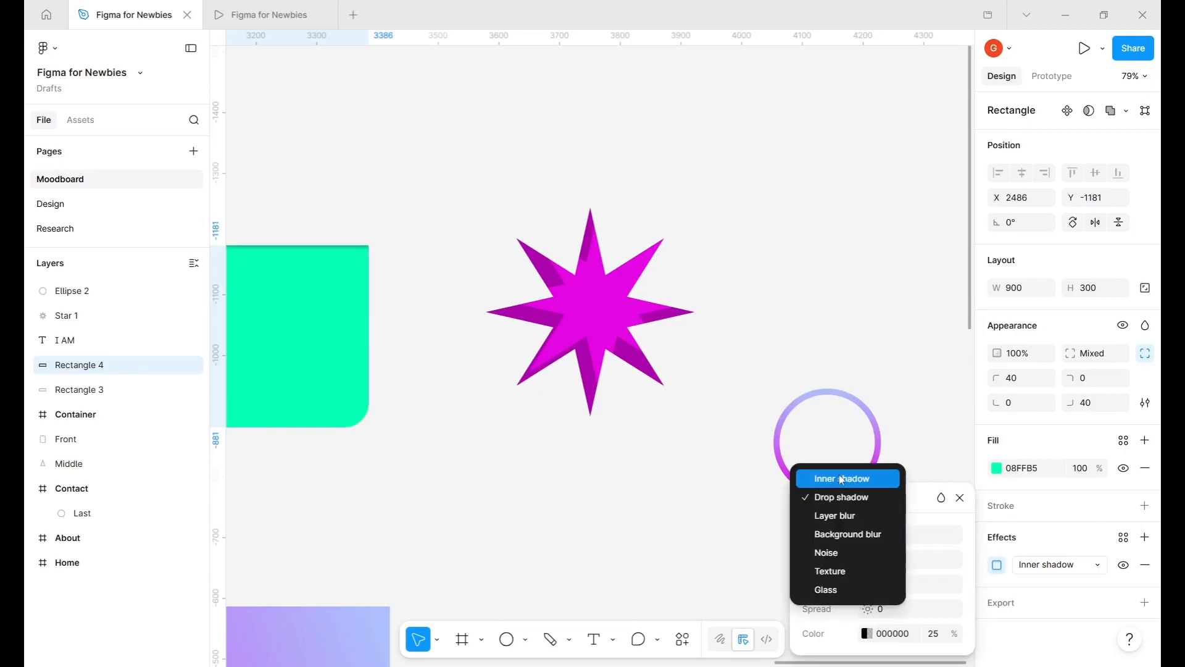
left_click(840, 475)
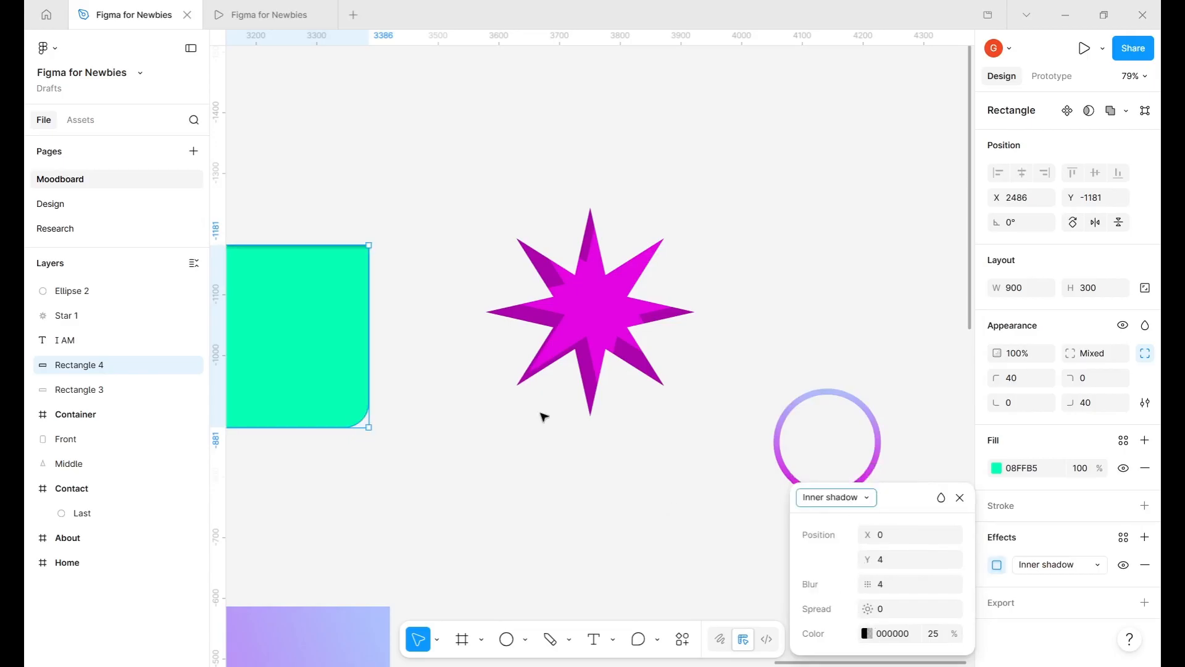
scroll(542, 415, "left", 3)
left_click_drag(866, 535, 935, 540)
scroll(573, 390, "left", 5)
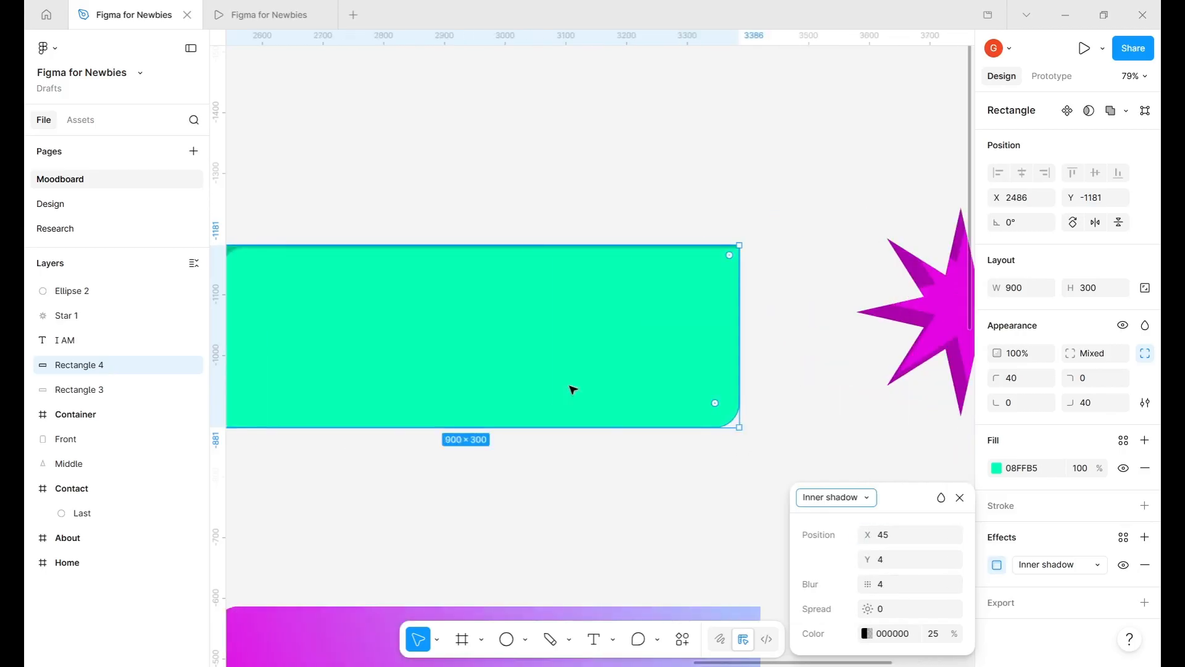
- Move the green rectangle to about X 2960, Y -749 and set its inner shadow spread to 16, increased to 22
left_click(870, 612)
key("ctrl+z")
left_click_drag(871, 612, 895, 612)
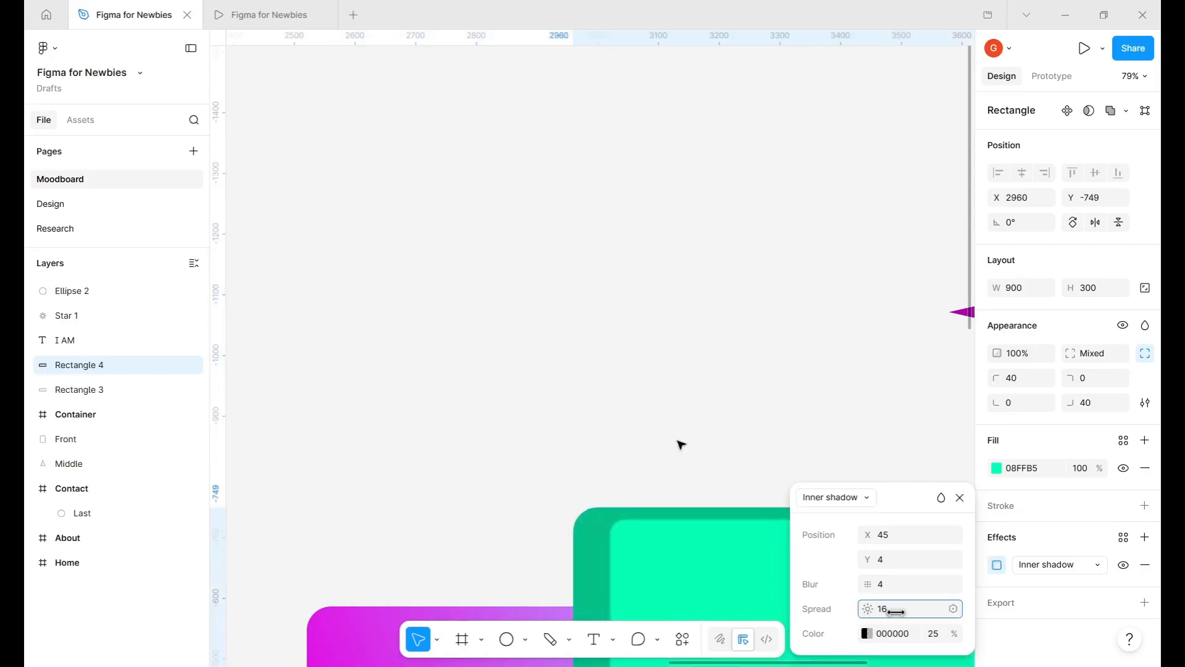
scroll(682, 444, "down", 5)
scroll(673, 432, "right", 3)
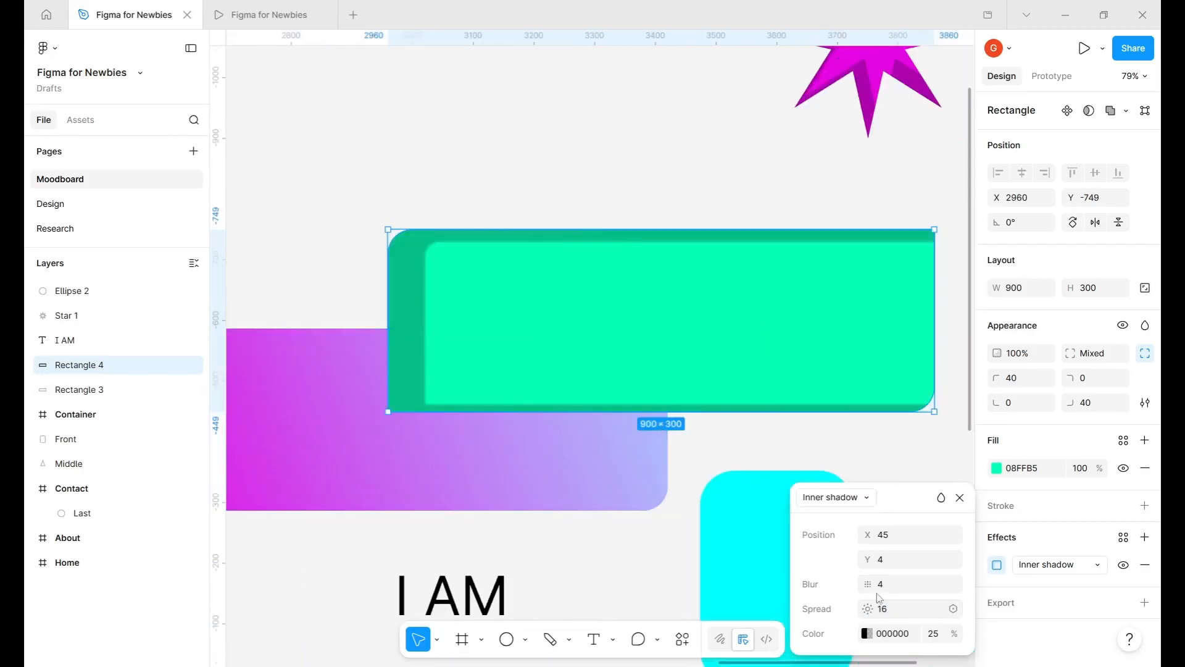
mouse_move(869, 608)
left_mouse_down()
mouse_move(923, 617)
mouse_move(875, 606)
left_mouse_up()
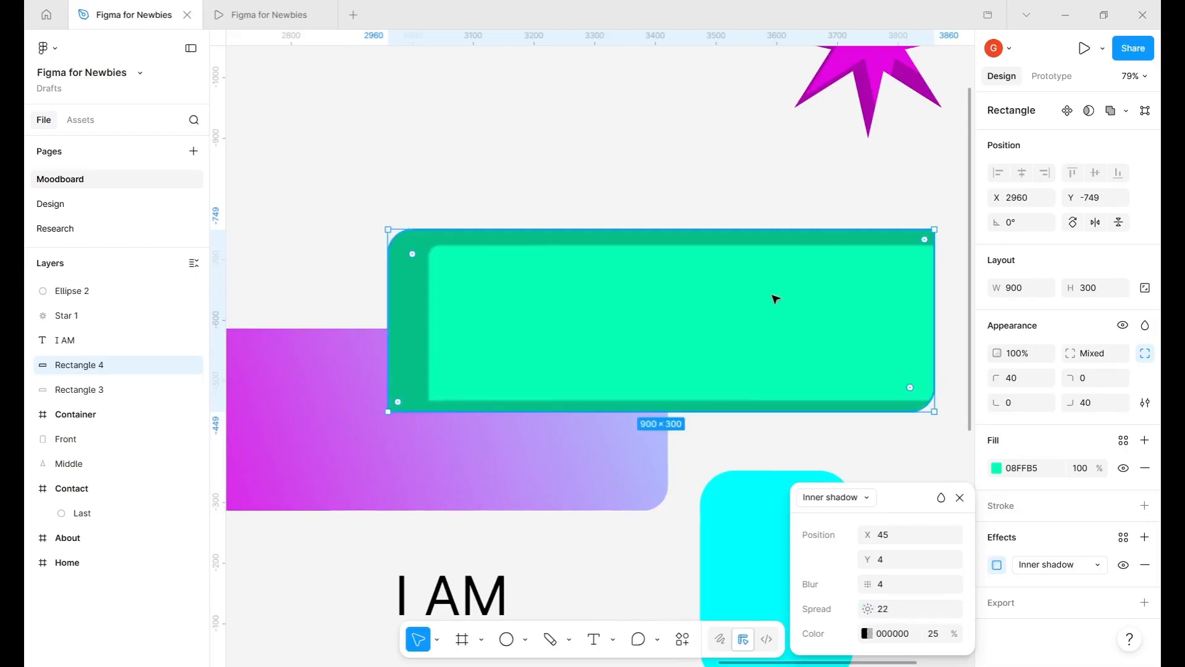
- Remove the inner shadow from the green rectangle and move the rectangle to about X 2679, Y -1034, clear of the gradient rectangle
left_click(851, 501)
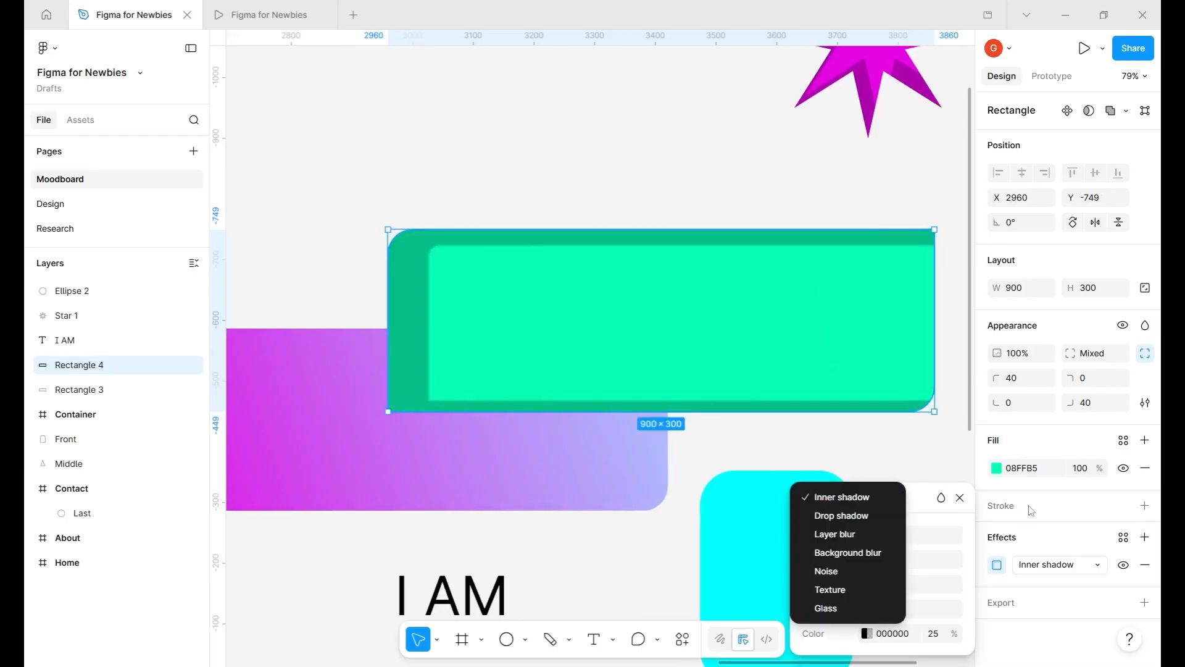
left_click(1117, 509)
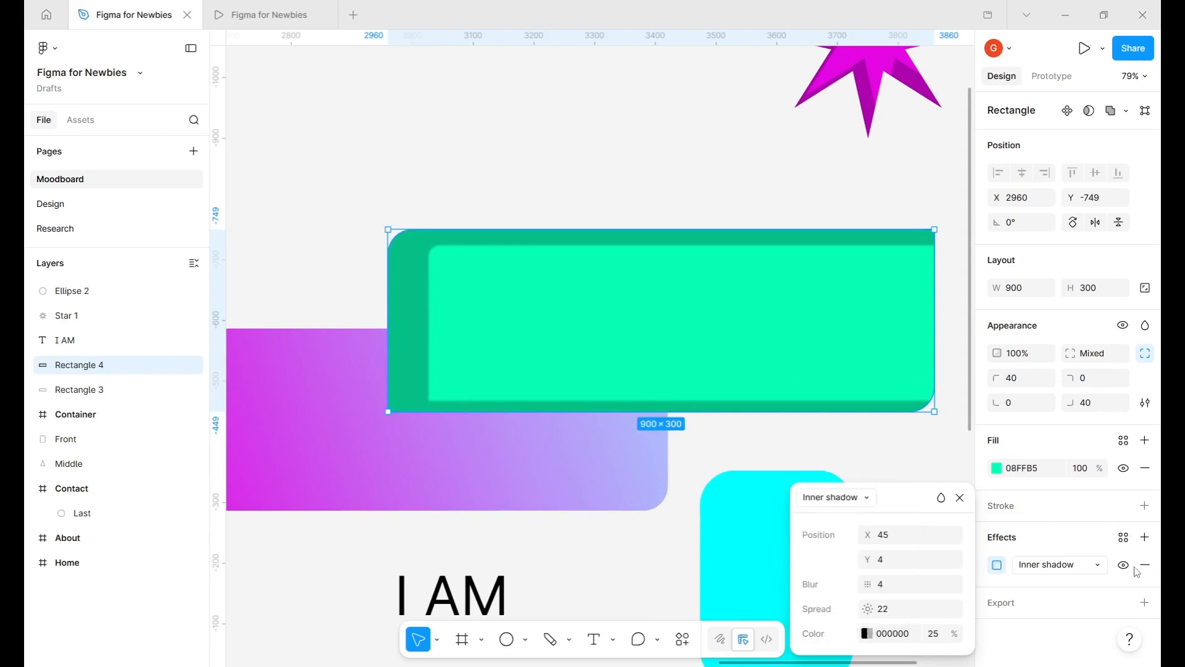
left_click(1146, 566)
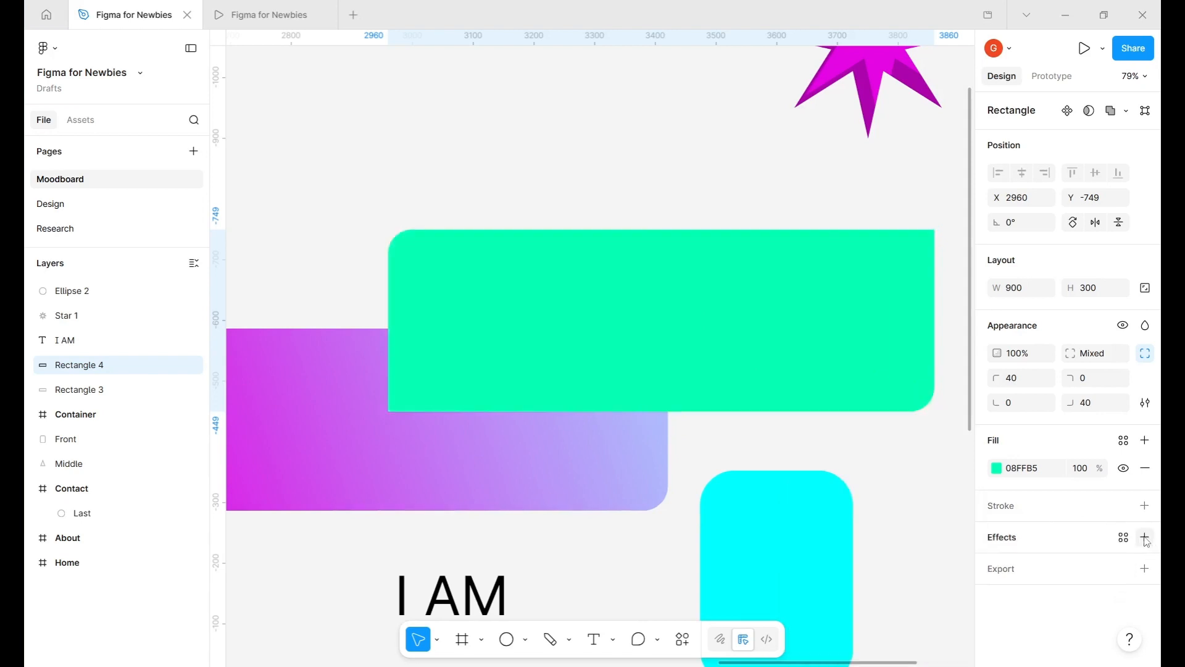
left_click_drag(638, 354, 471, 177)
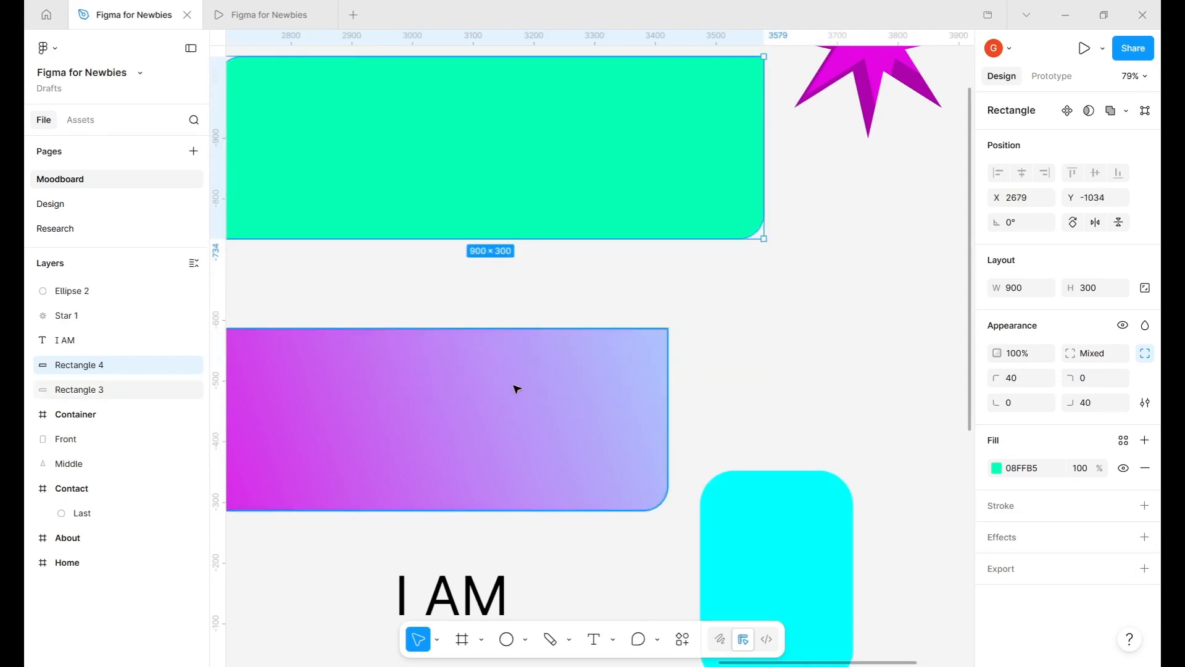
- Add a drop shadow to the gradient rectangle with X 10, Y 17, blur 34.7 and spread -14
scroll(516, 389, "left", 3)
left_click(607, 422)
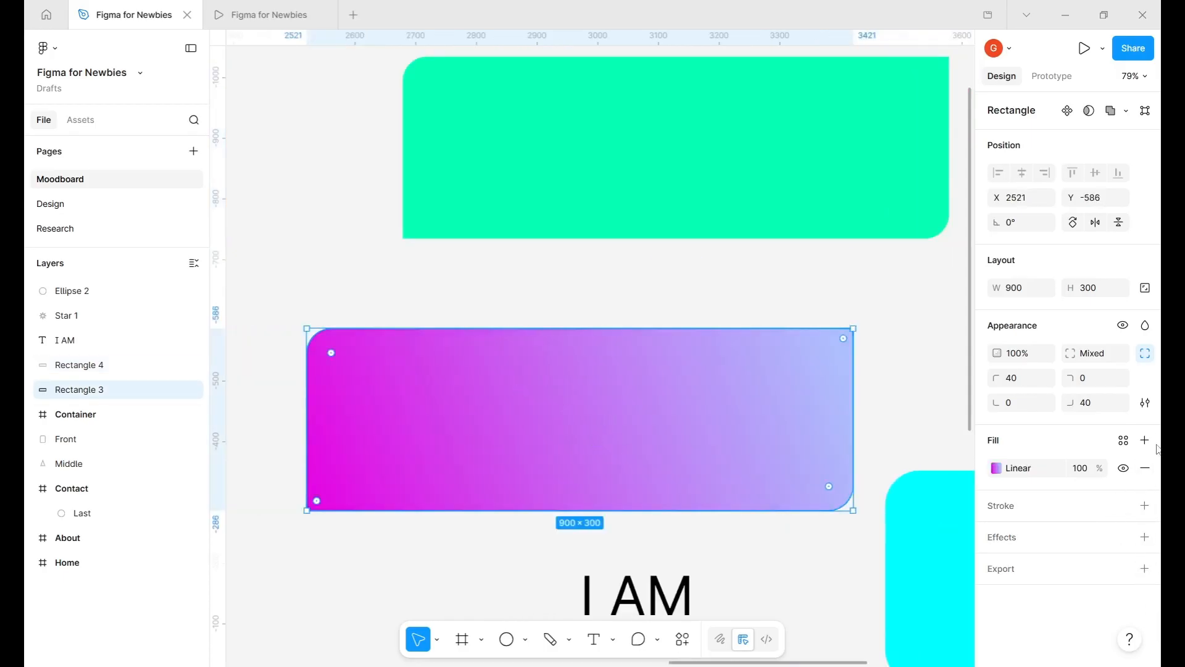
left_click(1145, 536)
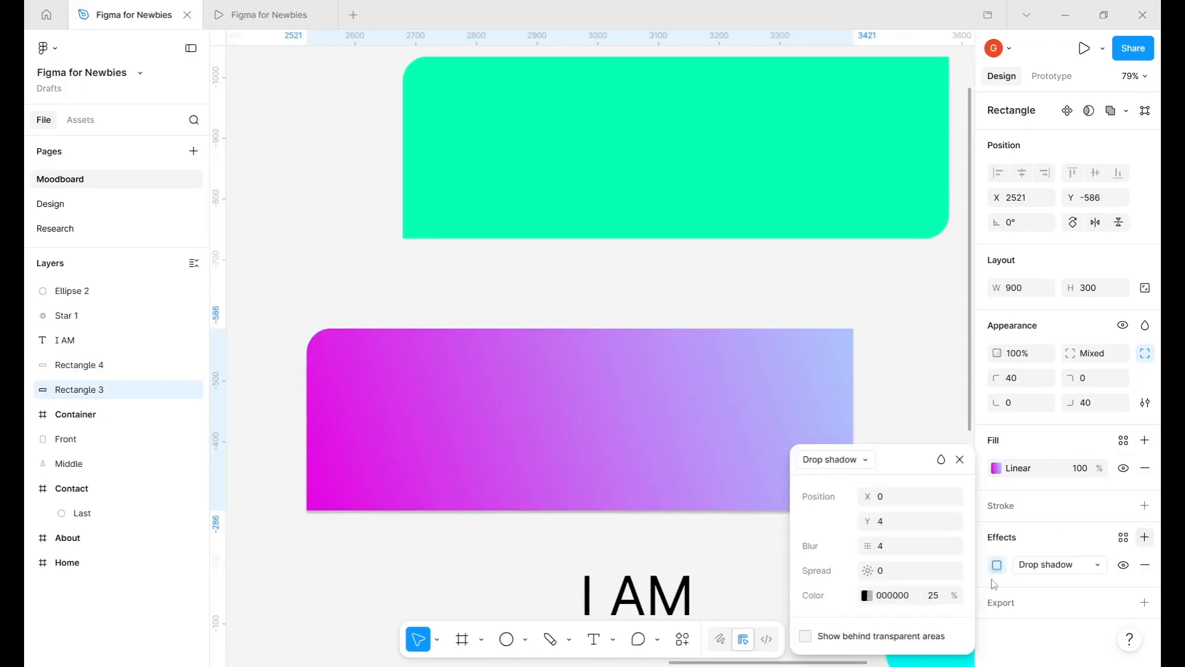
left_click(854, 459)
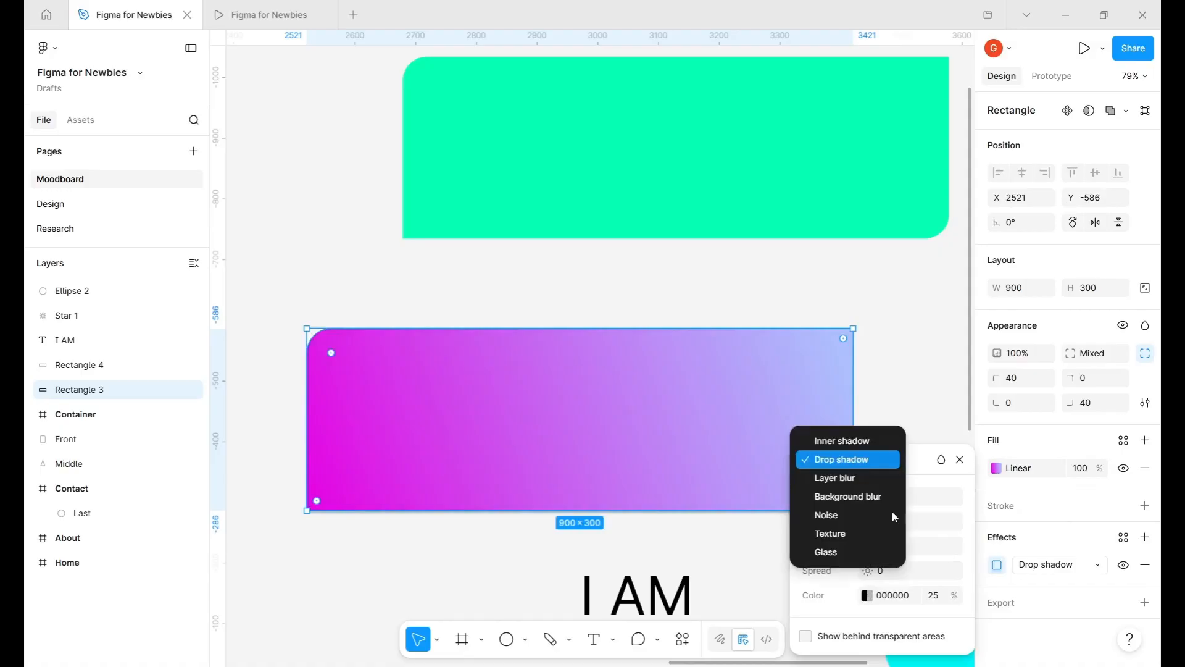
key("Escape")
left_click_drag(870, 496, 207, 501)
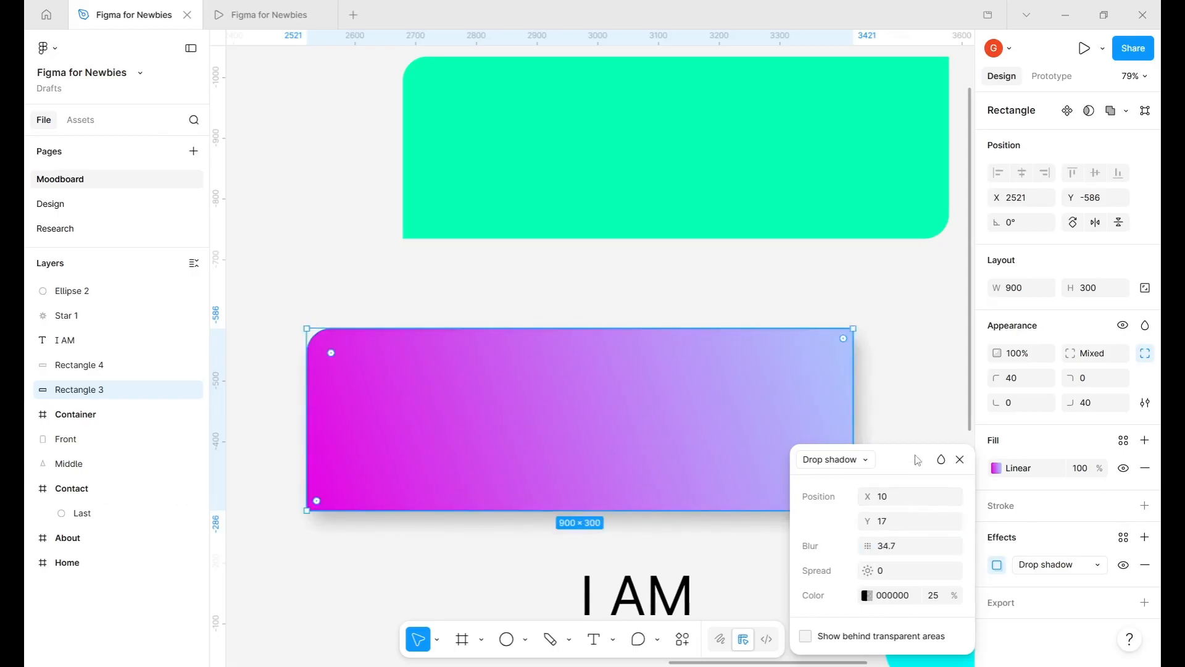
left_click_drag(918, 460, 1028, 372)
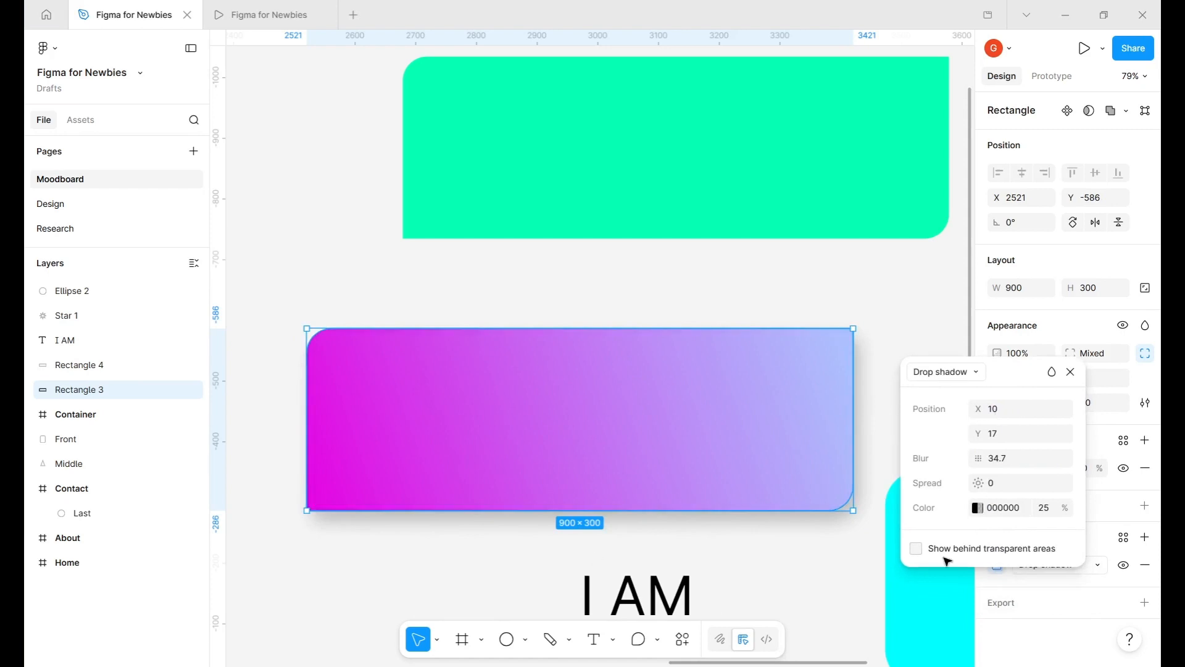
mouse_move(978, 482)
left_mouse_down()
mouse_move(1043, 482)
mouse_move(956, 475)
left_mouse_up()
- Try the gradient rectangle's drop shadow at 100% and 20% opacity, and set it to 10%
left_click(1044, 508)
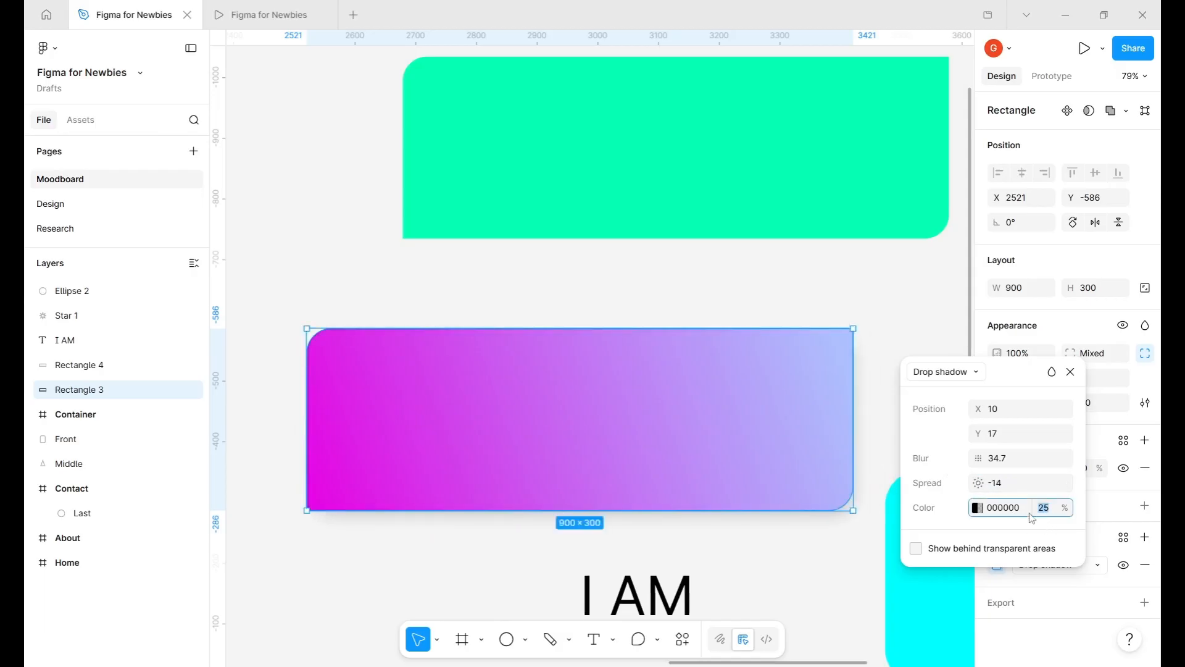
key("Return")
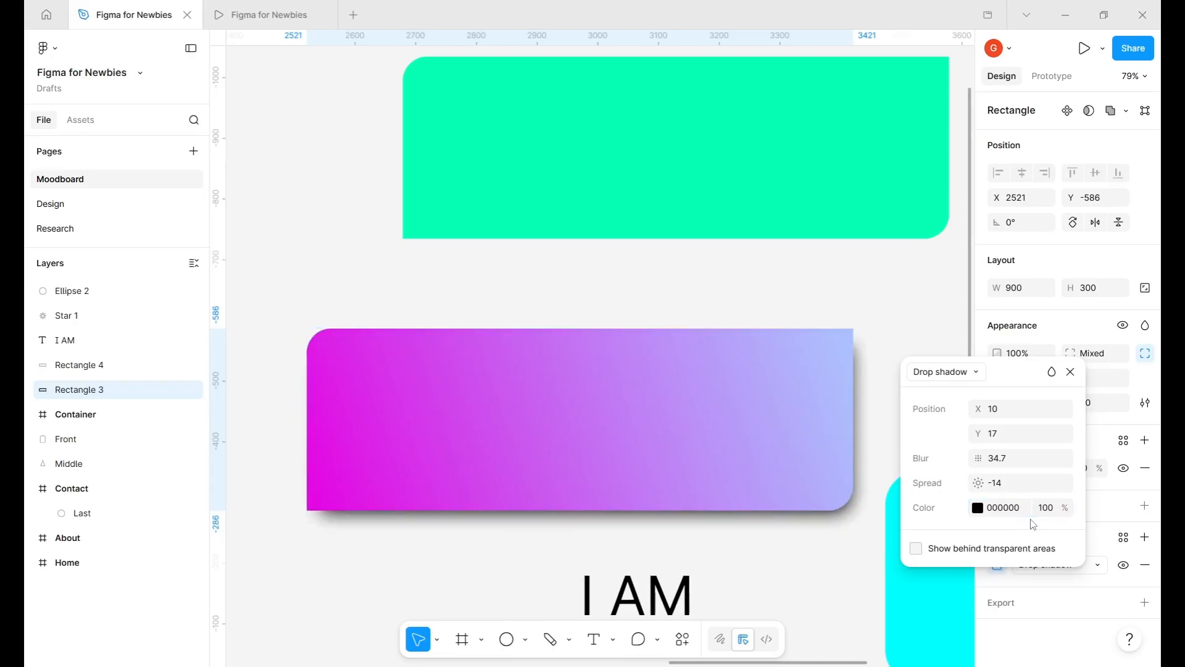
left_click(1045, 507)
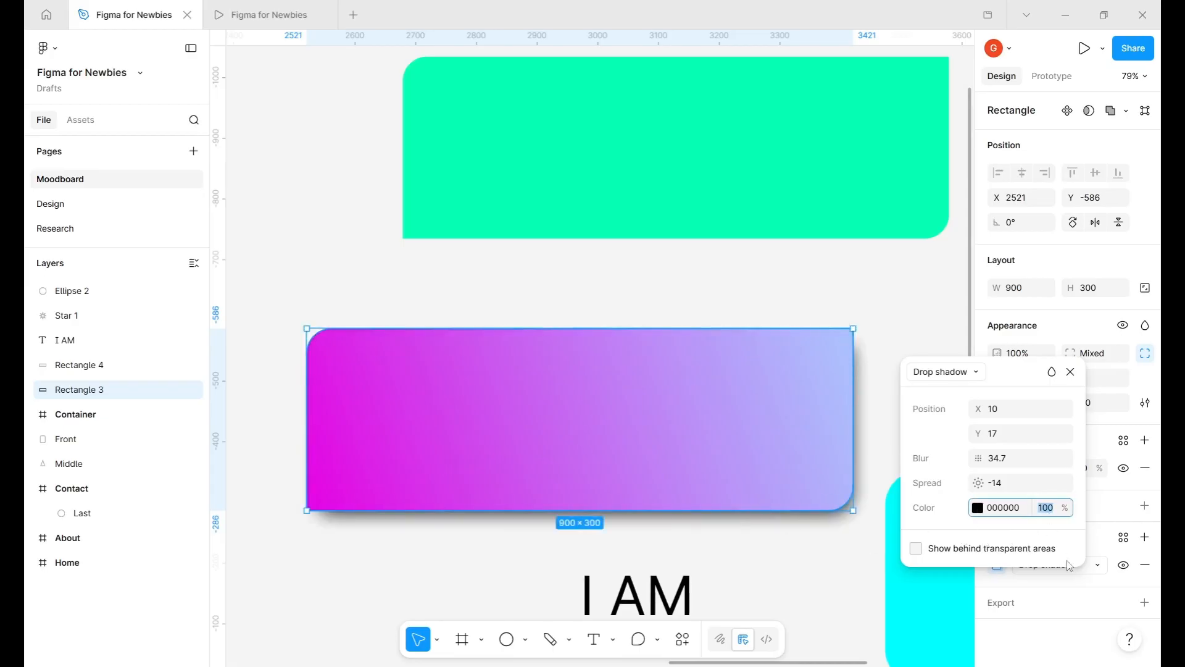
type("20")
key("Return")
left_click(1054, 512)
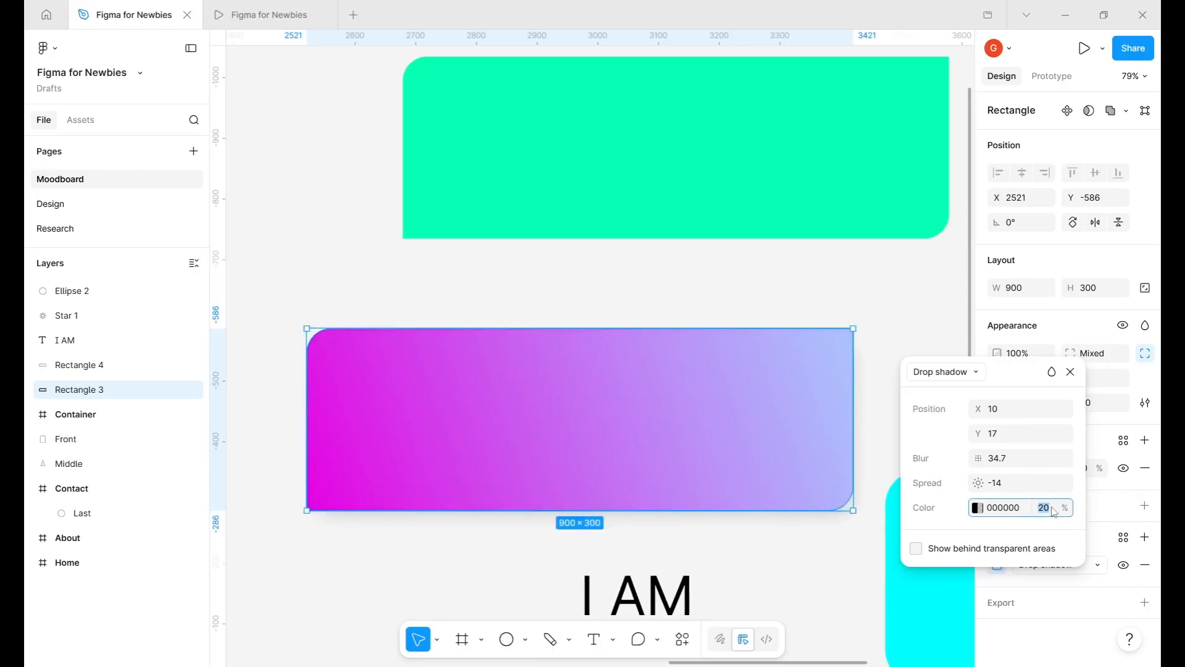
type("10")
key("Return")
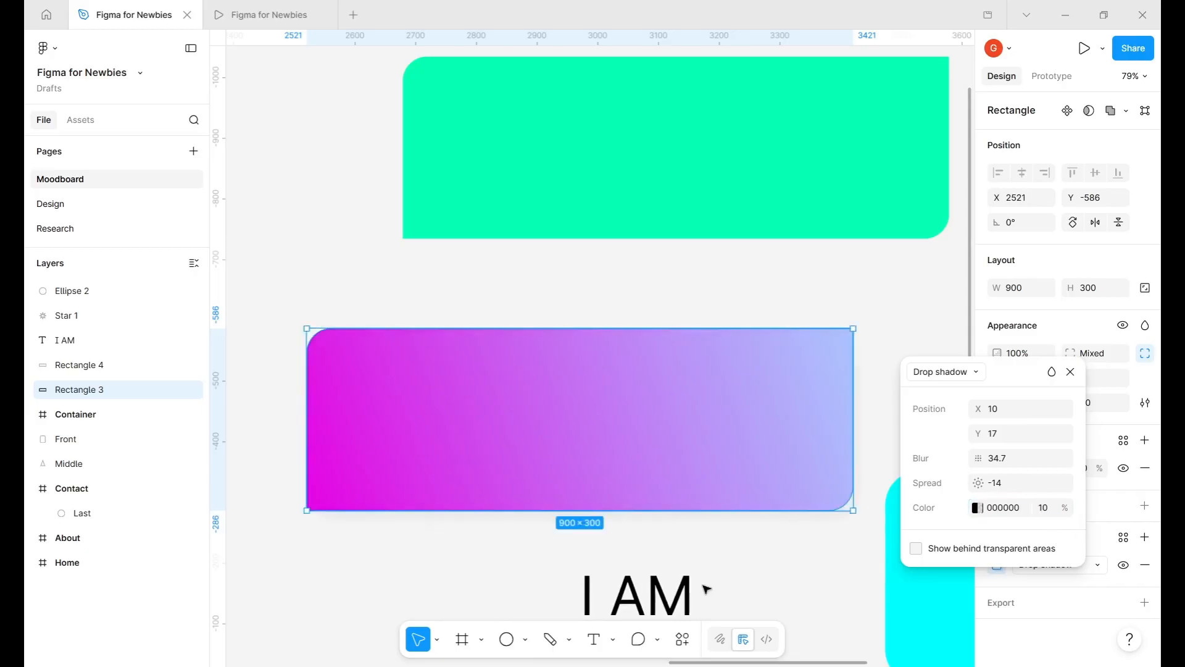
left_click(1082, 591)
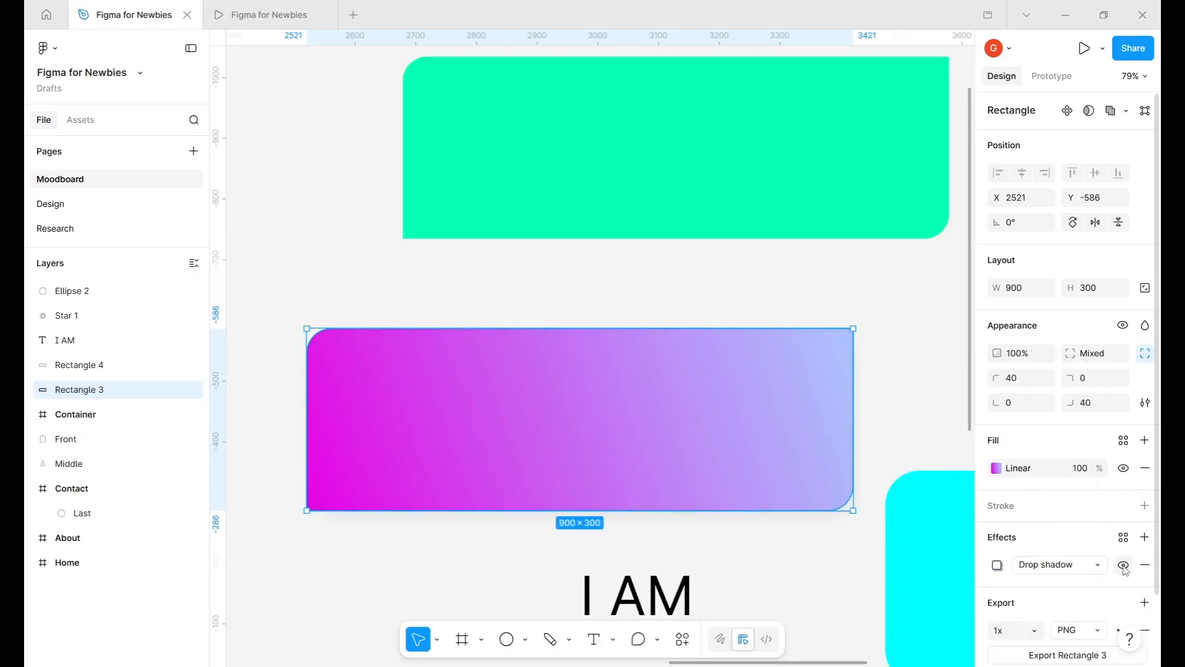
- Toggle the visibility of the gradient rectangle's drop shadow off and on, and remove the effect
left_click(1123, 565)
left_click(1124, 566)
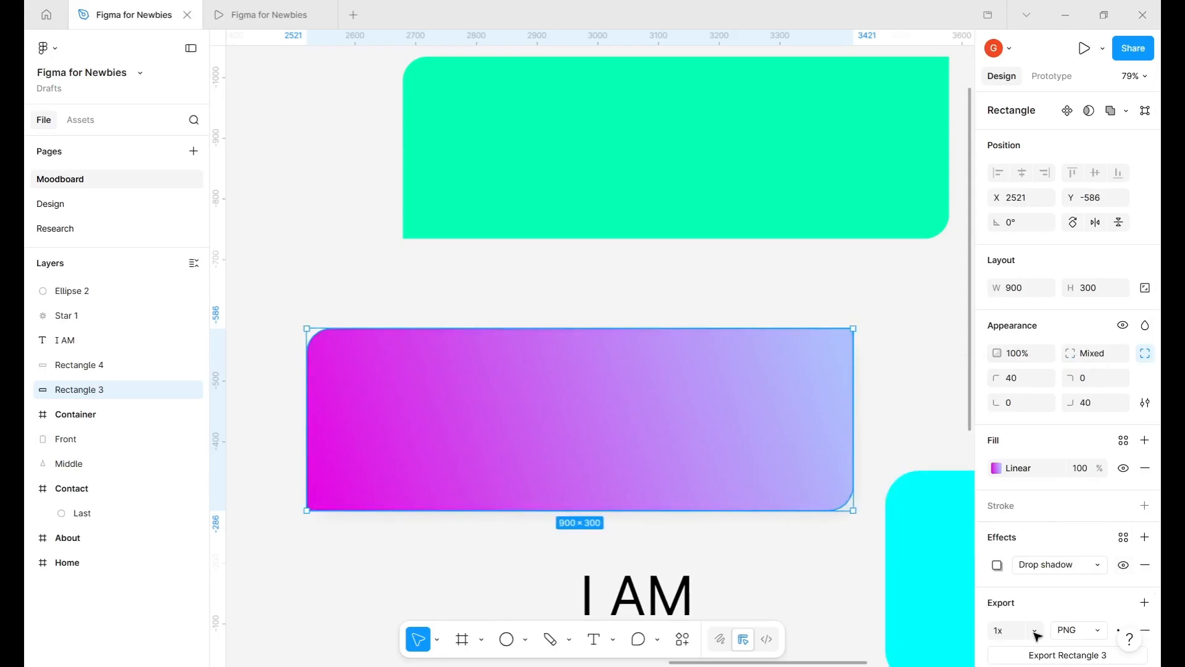
left_click(1145, 565)
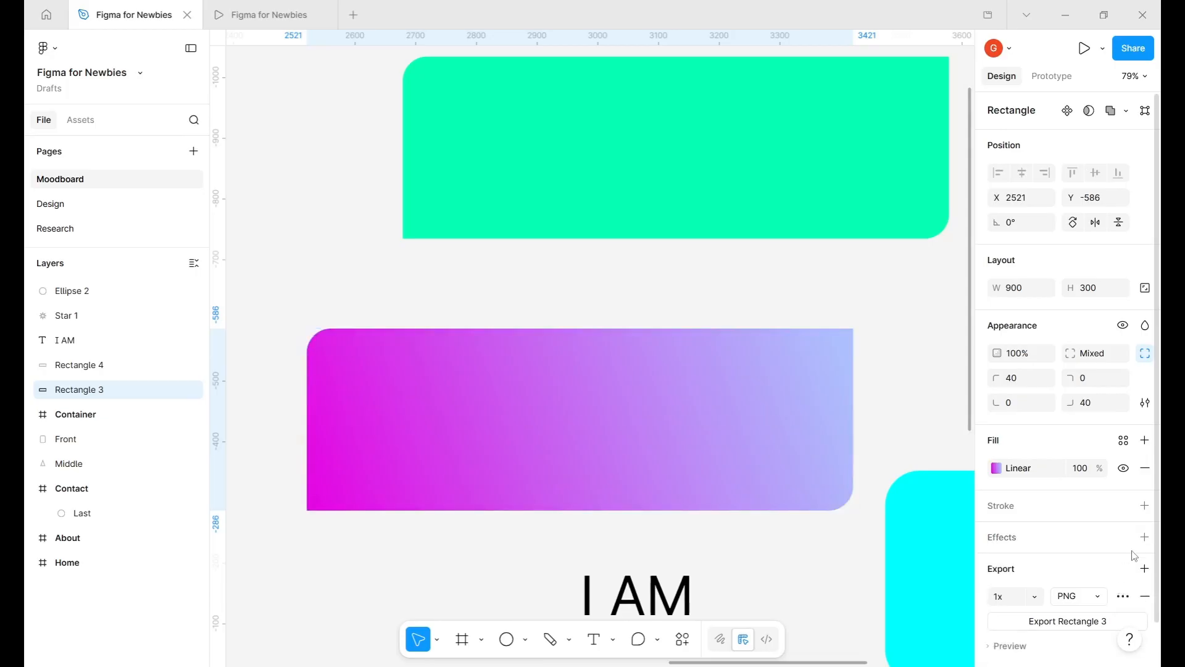
- Add a layer blur to the gradient rectangle, try a blur of about 163, and undo that blur amount
left_click(1145, 537)
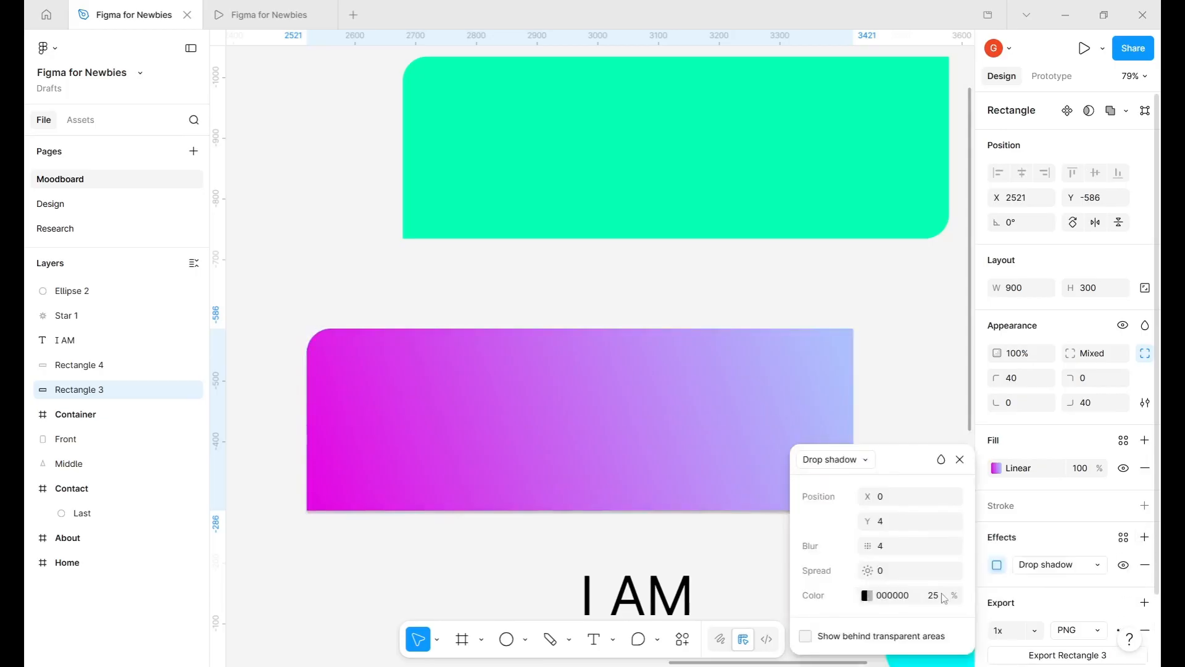
left_click(852, 465)
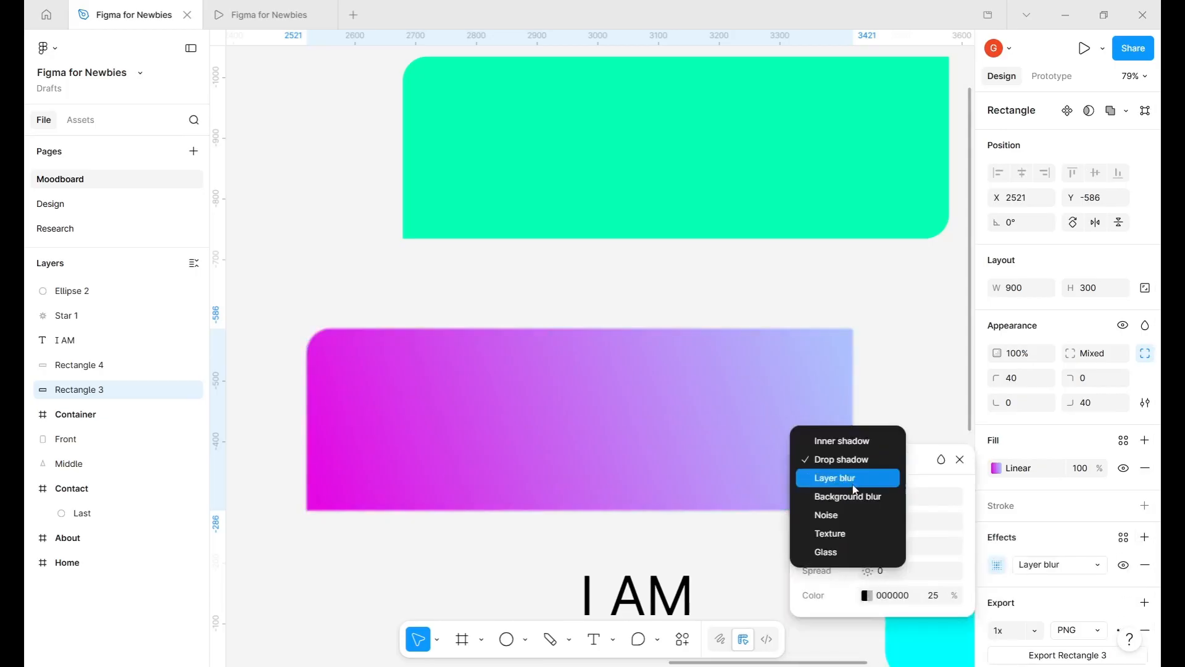
left_click(854, 478)
left_click_drag(867, 517, 972, 390)
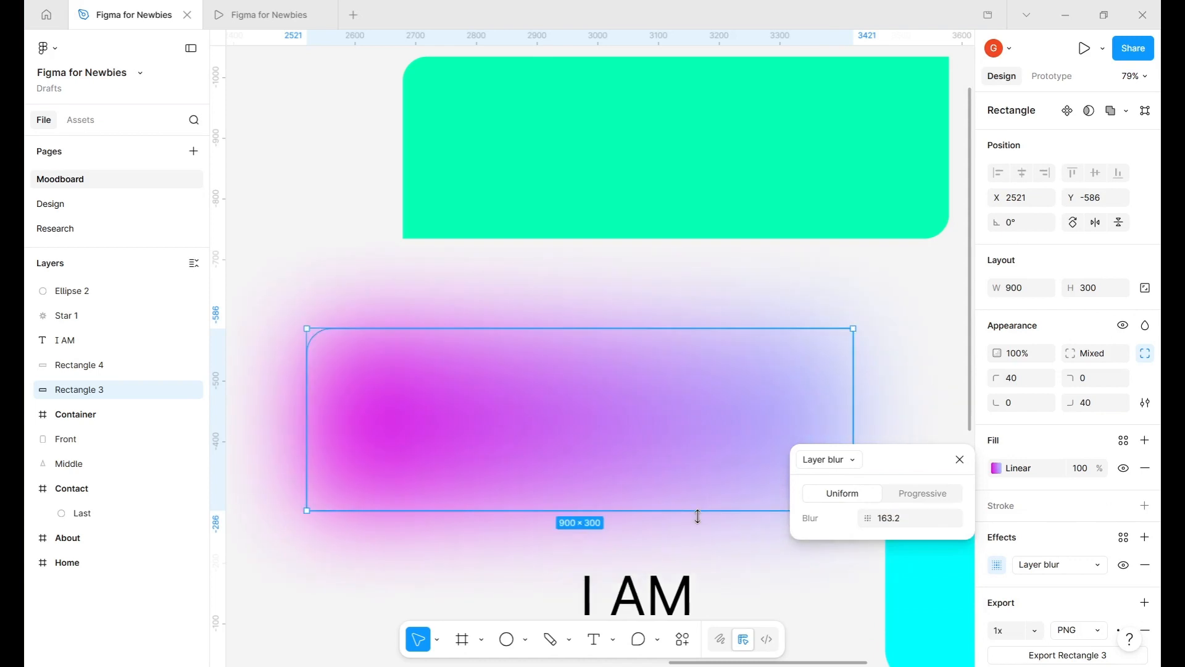
key("ctrl+z")
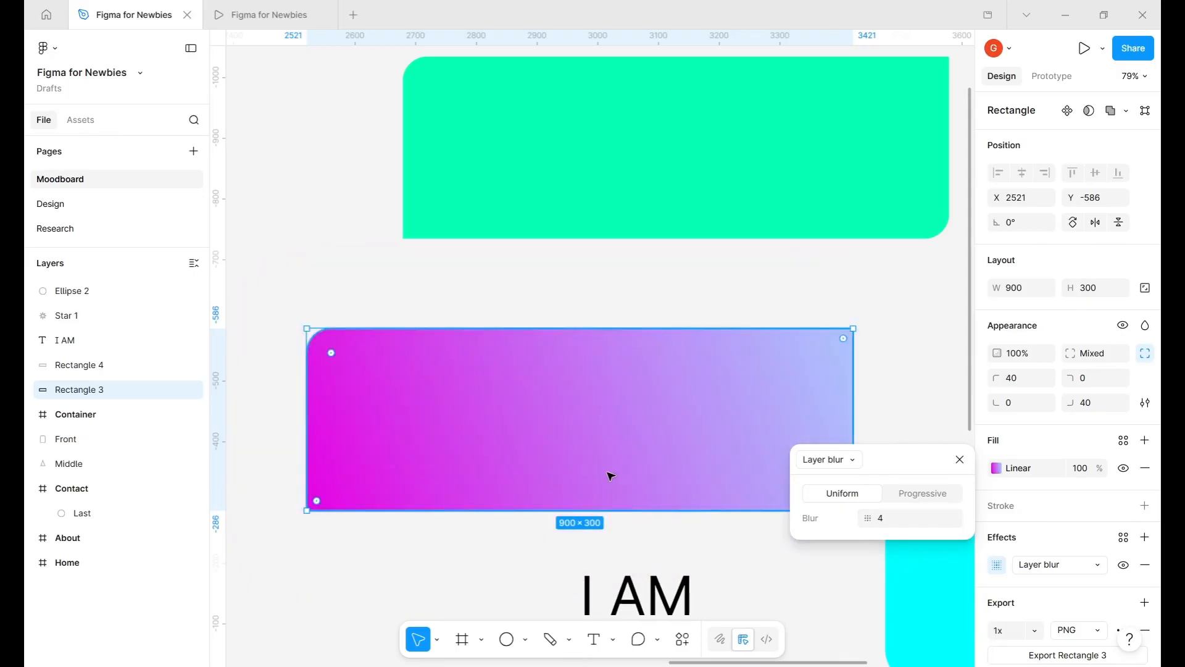
- Change the gradient rectangle's effect to a uniform background blur of 43.7
left_click(853, 464)
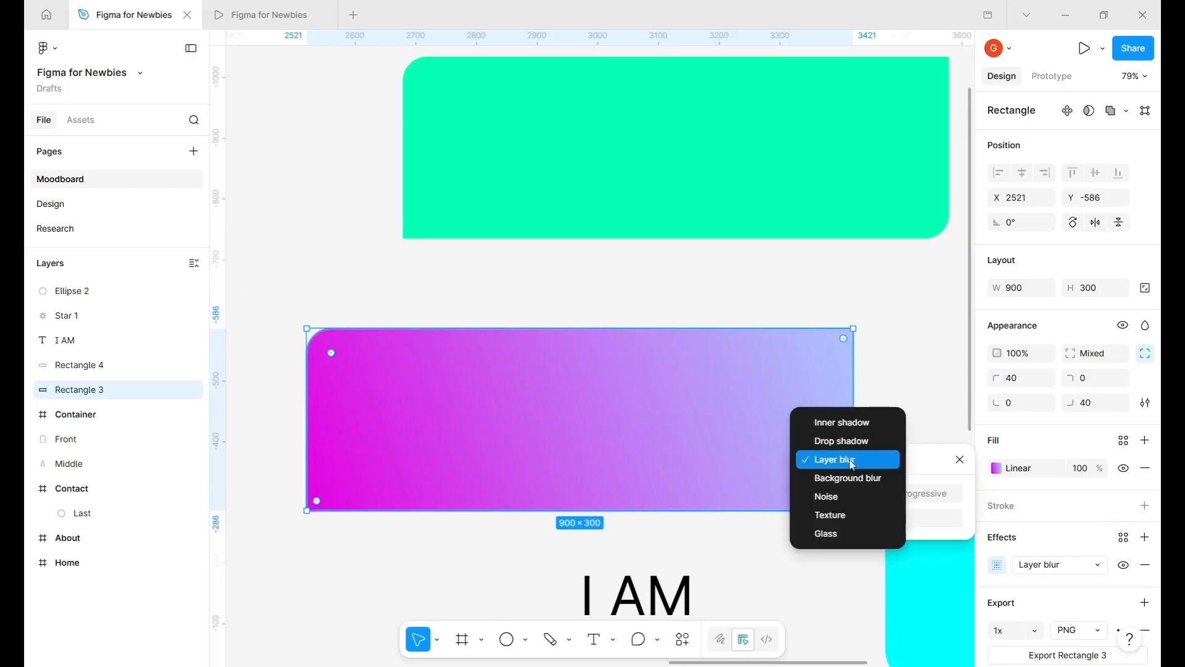
left_click(852, 479)
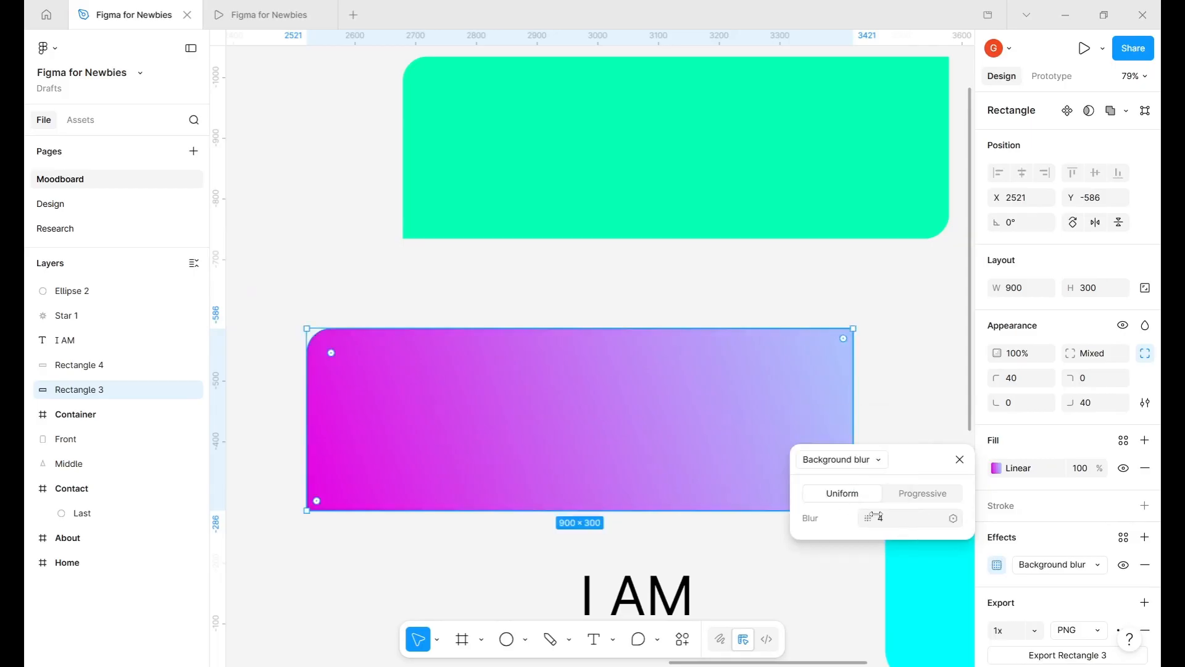
left_click_drag(868, 518, 349, 491)
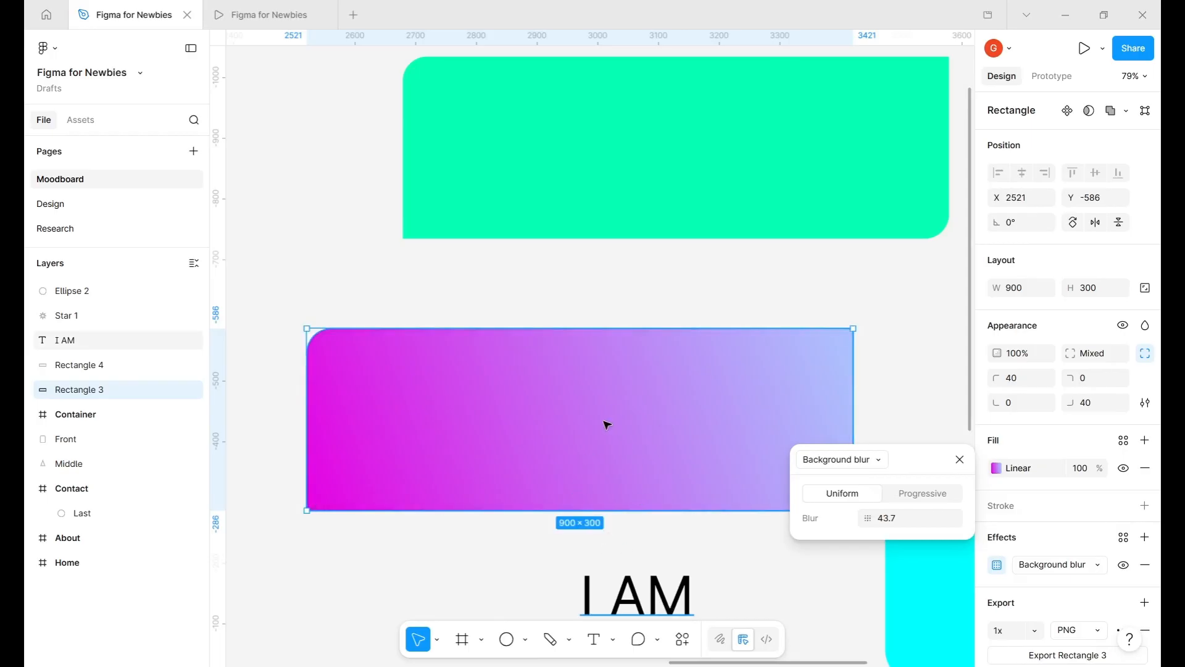
- Move the I AM text onto the middle of the gradient rectangle and set the rectangle's fill opacity to 40%
left_click_drag(668, 601, 598, 422)
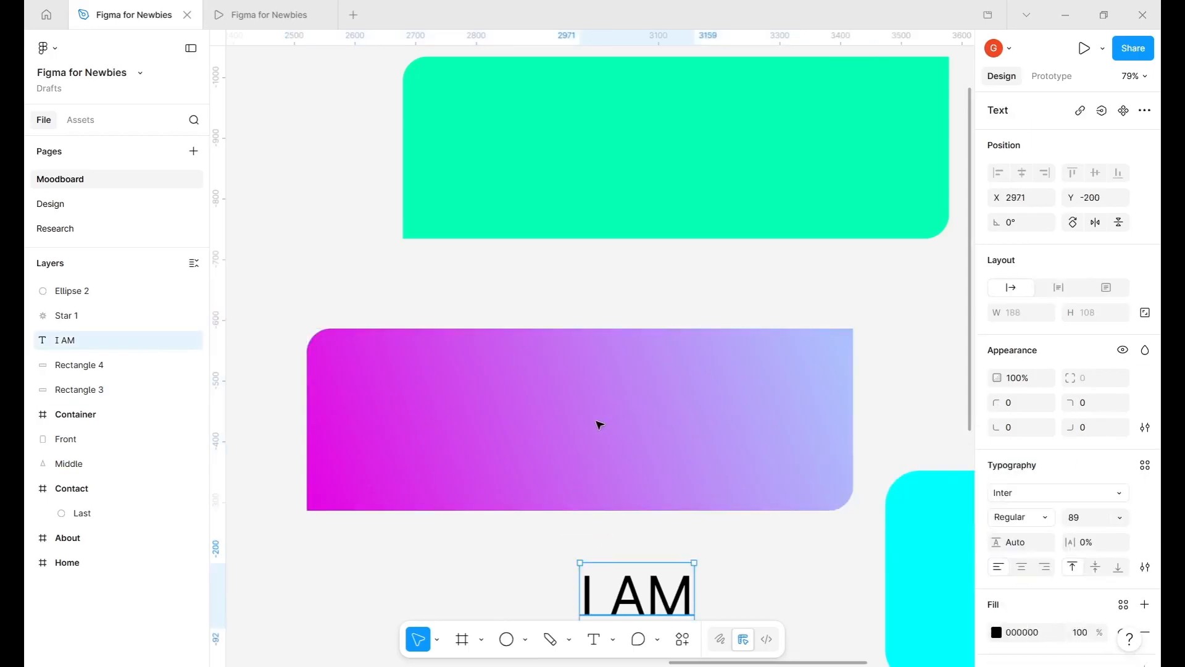
left_click(769, 478)
left_click(1080, 468)
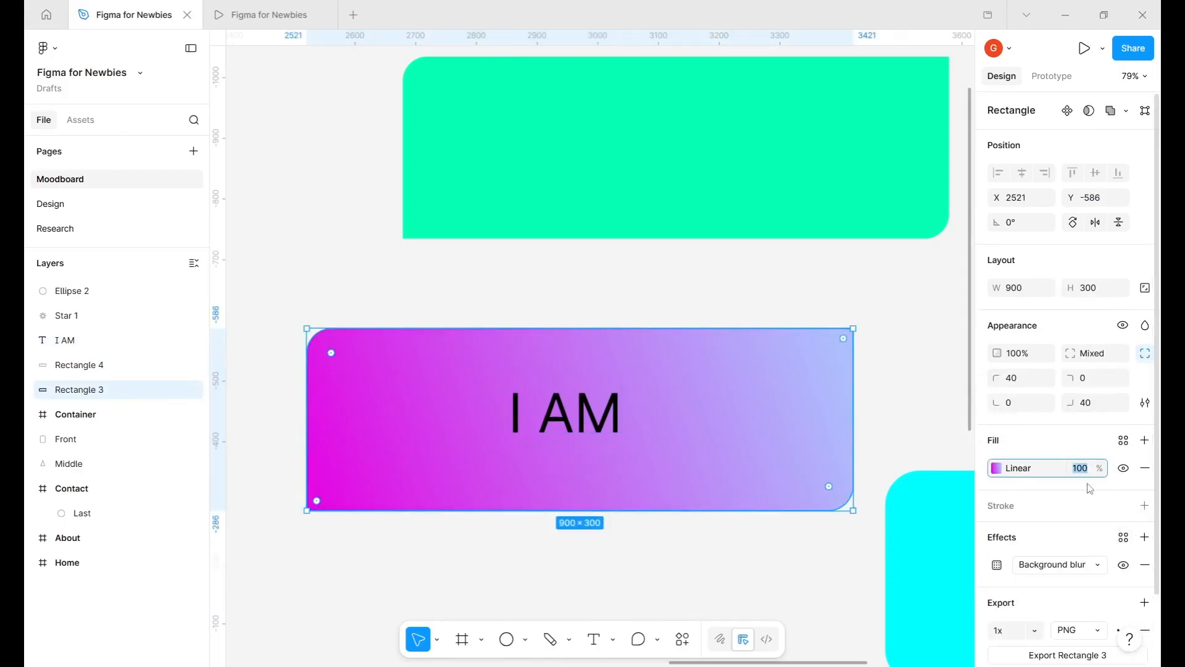
type("40")
key("Return")
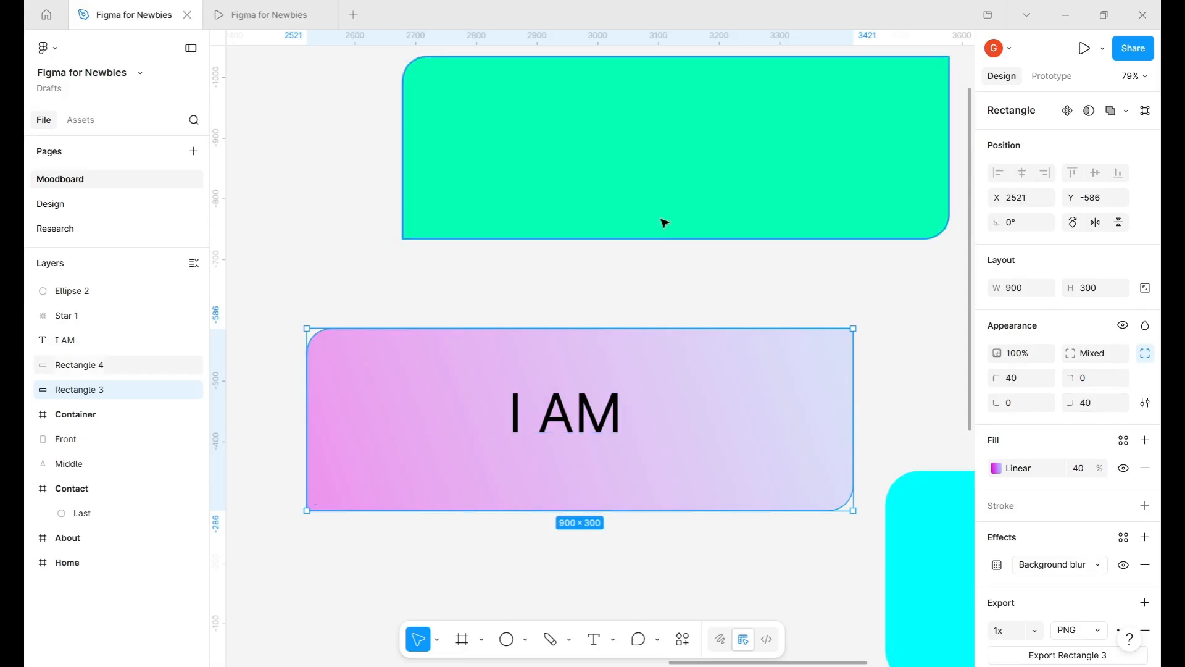
- Send the green rectangle to the back and place it at about X 2591, Y -652, overlapping behind the gradient rectangle
left_click_drag(665, 223, 629, 357)
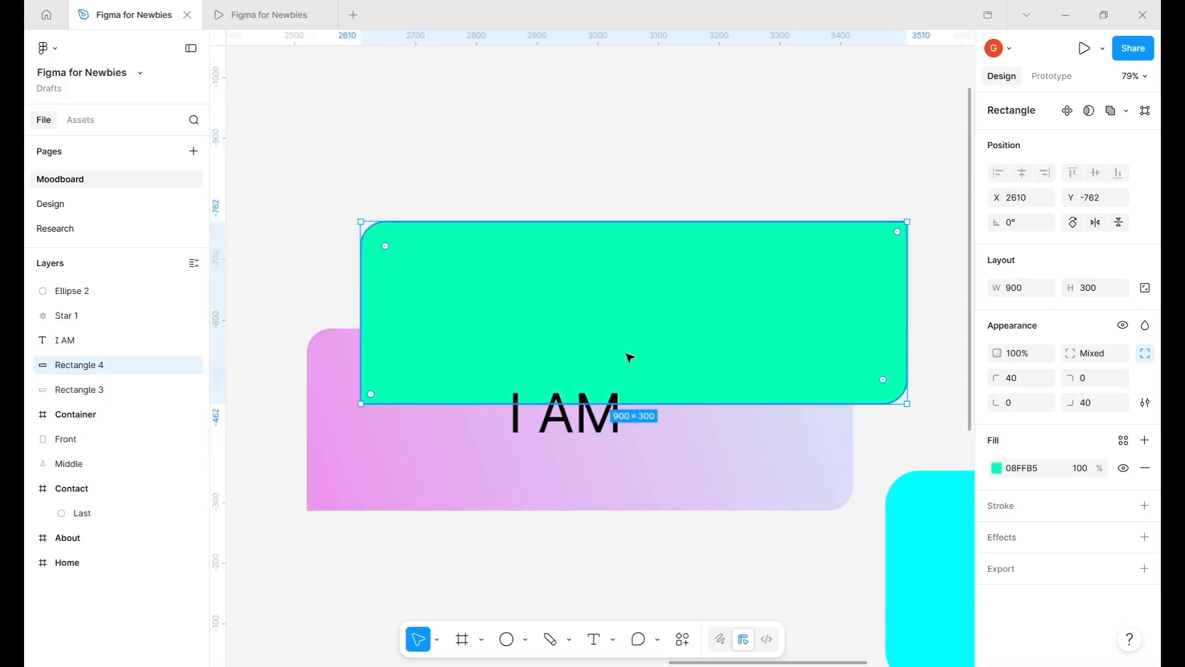
key("[")
left_click_drag(662, 291, 658, 338)
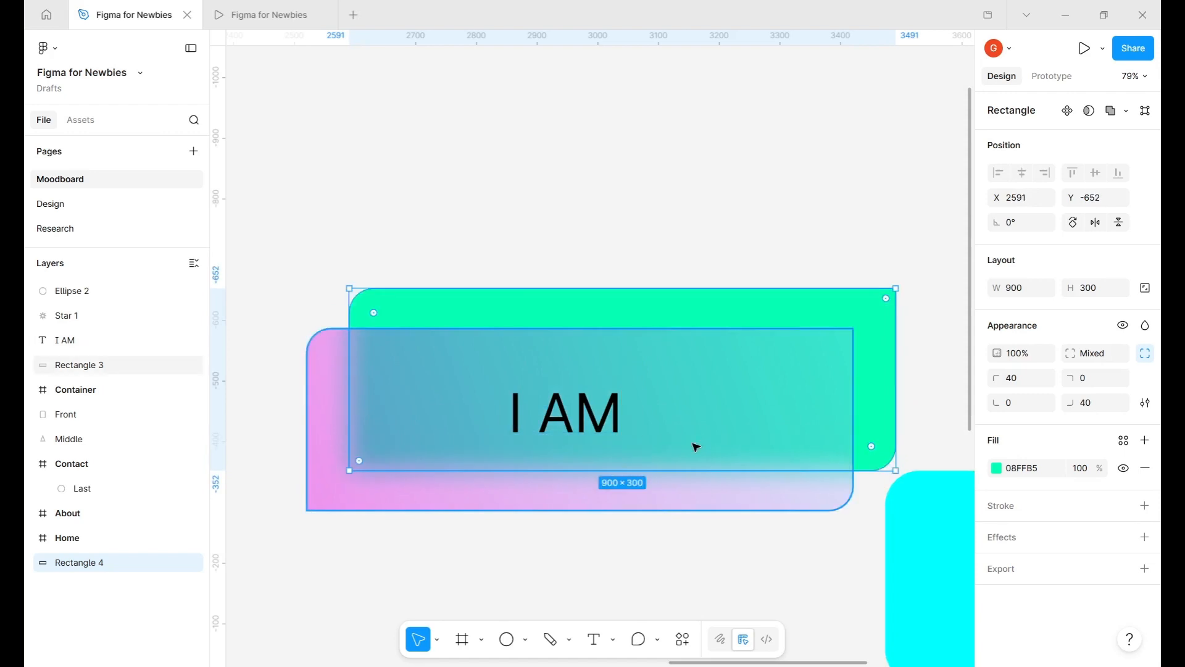
- Move the green rectangle clear of the gradient rectangle to about X 2690, Y -958
left_click(811, 504)
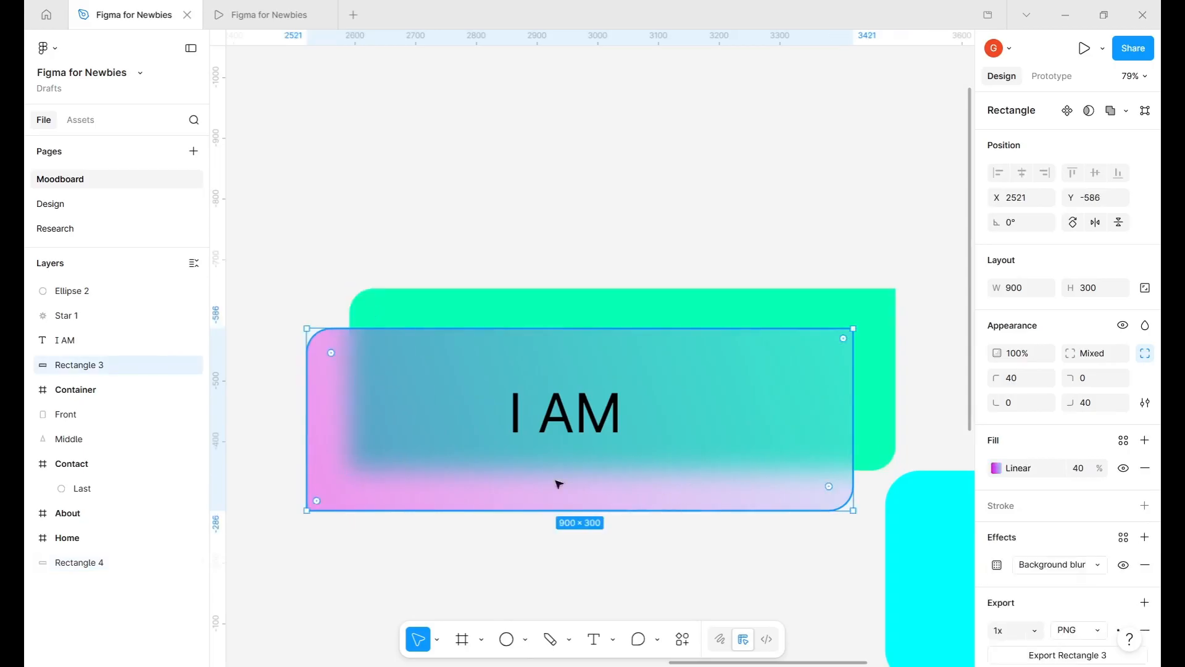
left_click_drag(390, 318, 464, 294)
left_click_drag(463, 179, 461, 124)
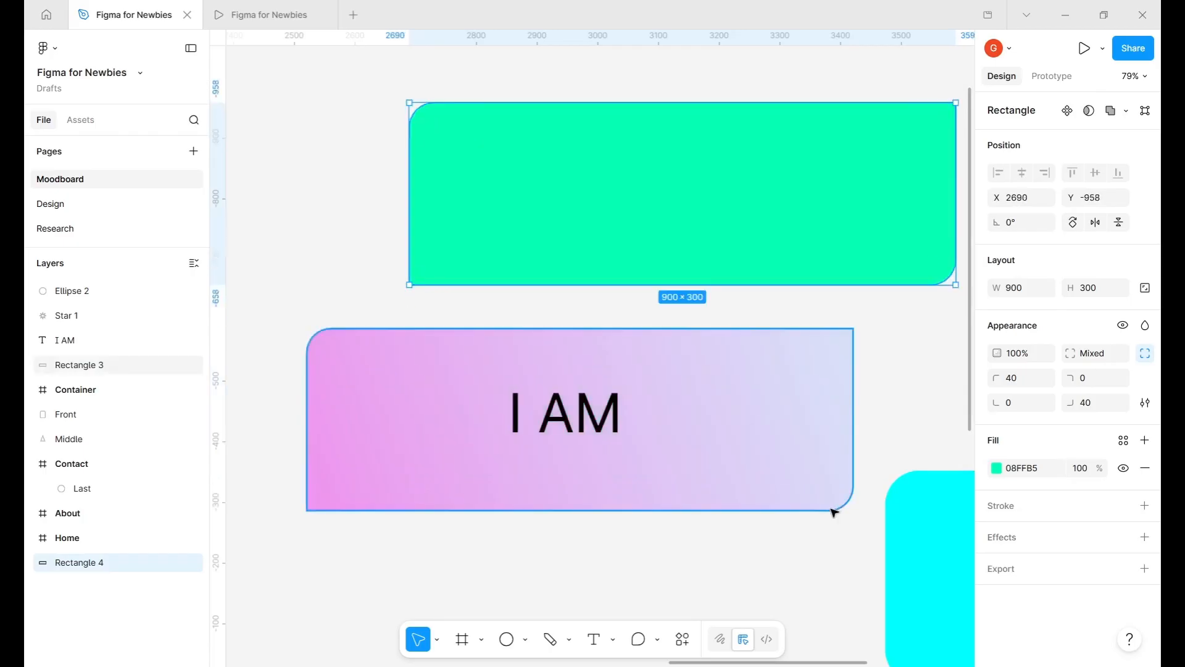
- Switch the gradient rectangle's effect to Noise at 100% density and set its fill opacity to 100%
left_click(826, 487)
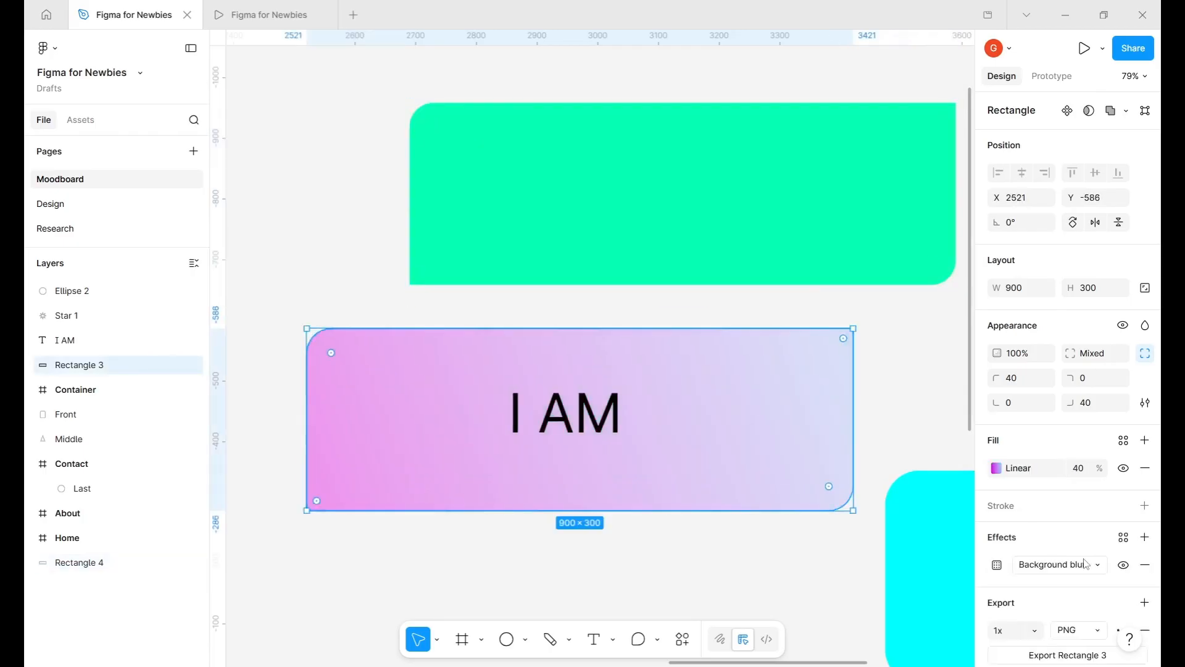
left_click(1047, 569)
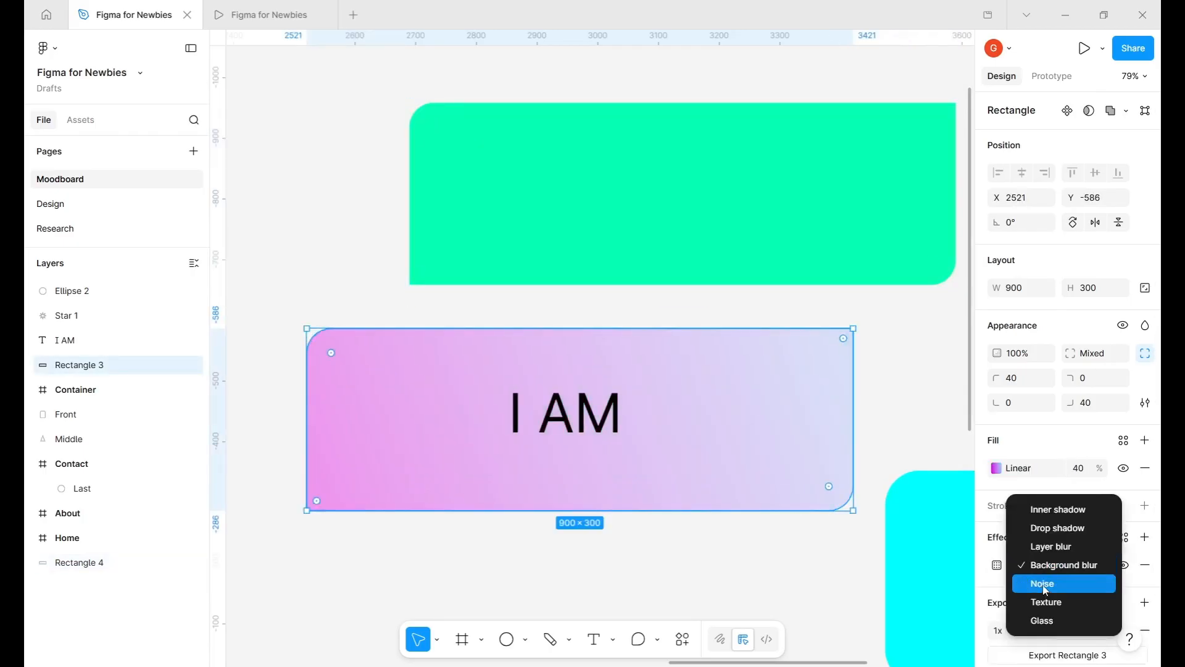
left_click(1046, 586)
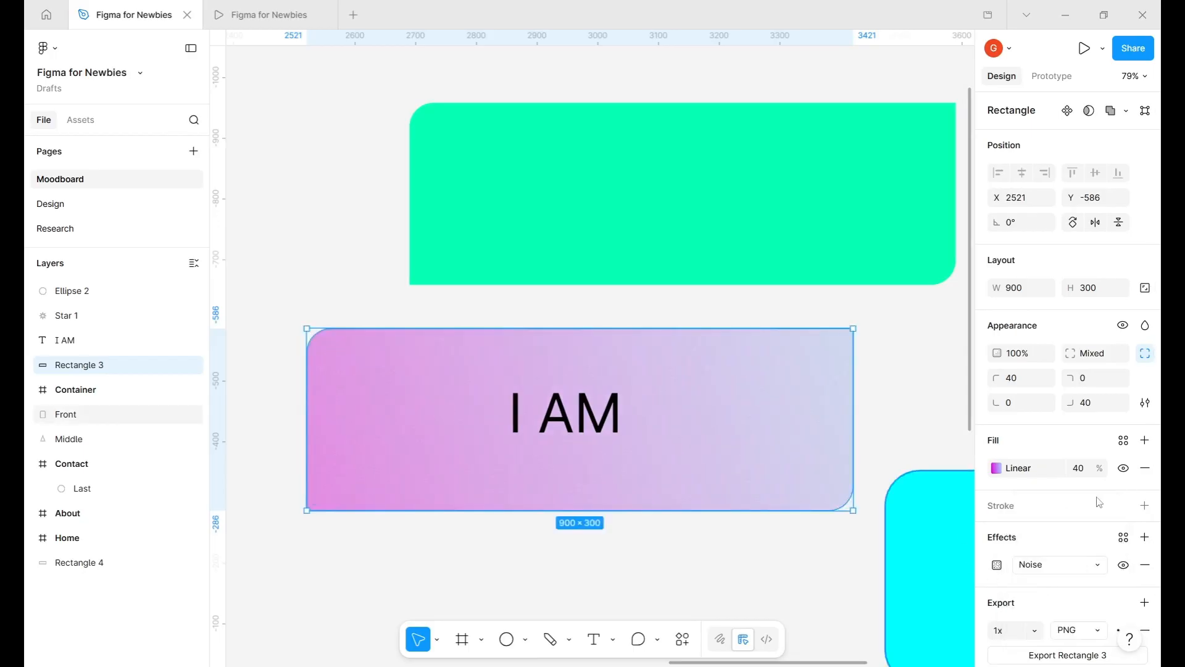
left_click(1078, 470)
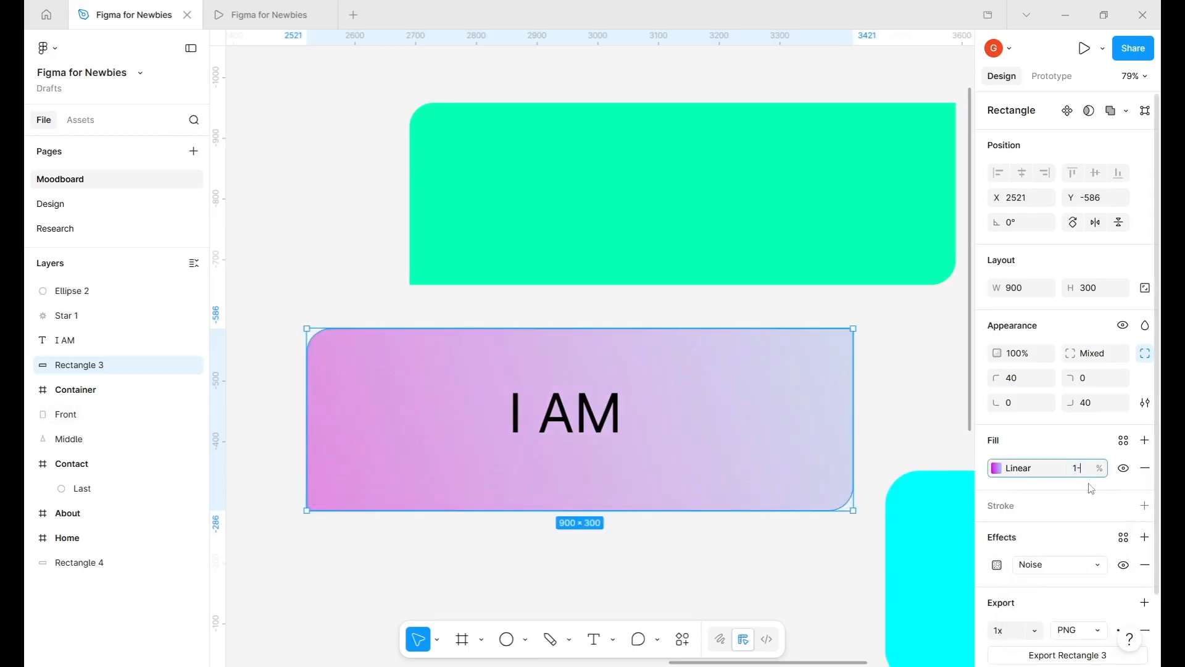
type("100")
key("Return")
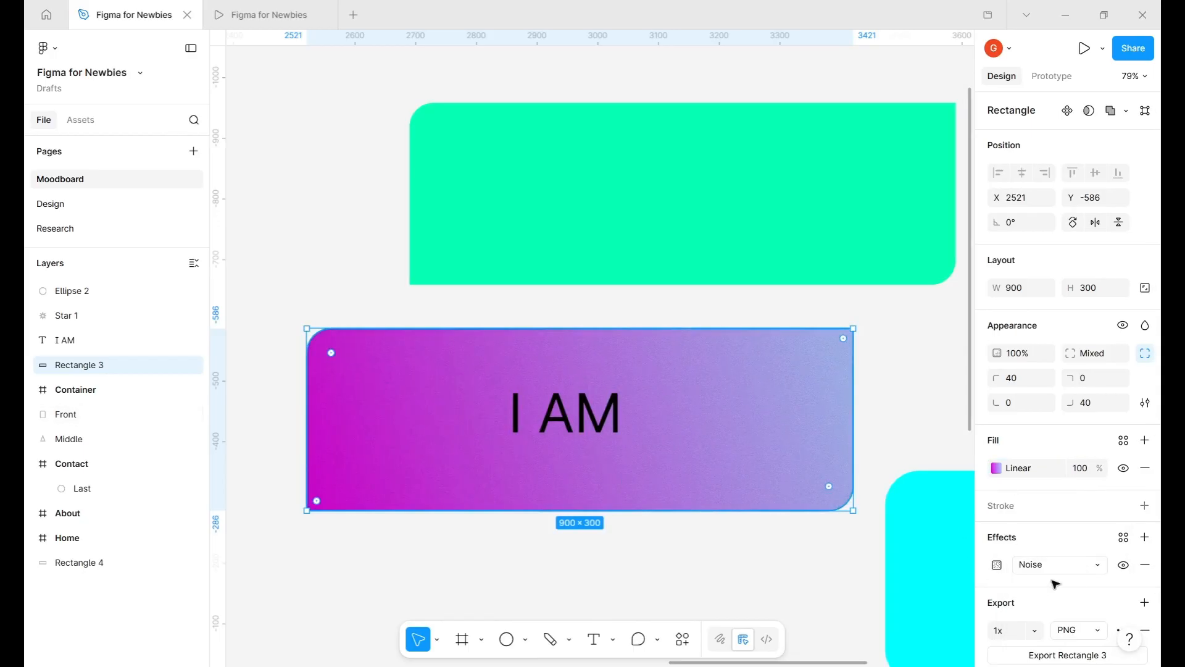
left_click(996, 565)
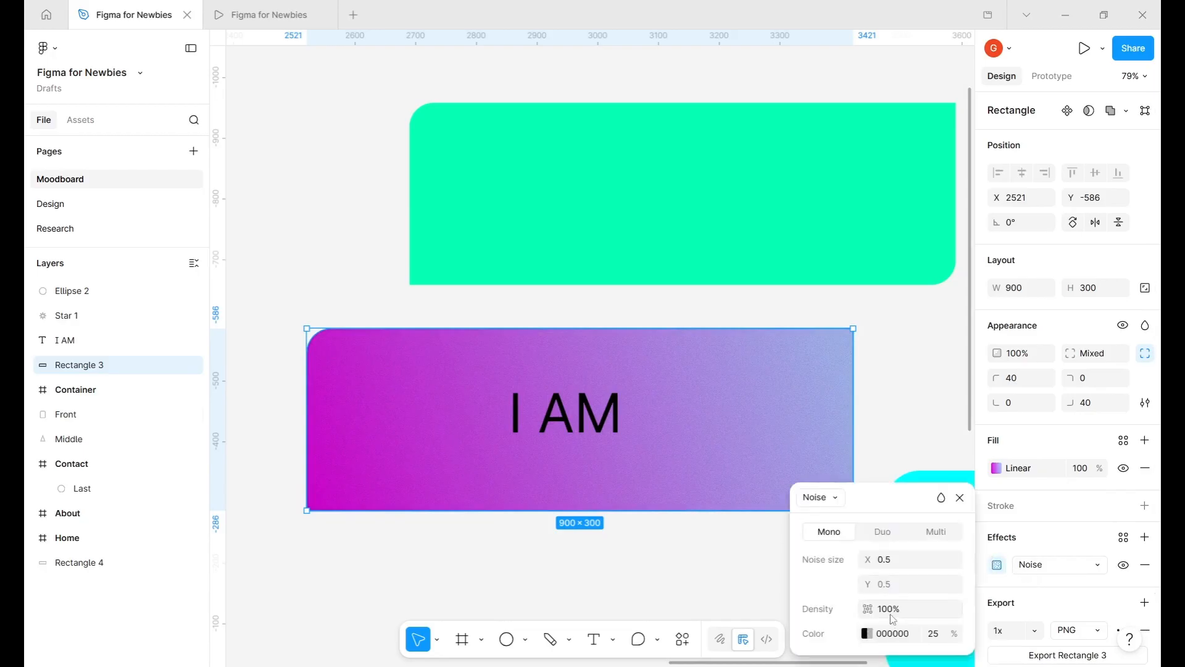
left_click_drag(870, 610, 891, 640)
- Change the gradient rectangle's effect to Texture with a radius of 58.2
left_click(837, 506)
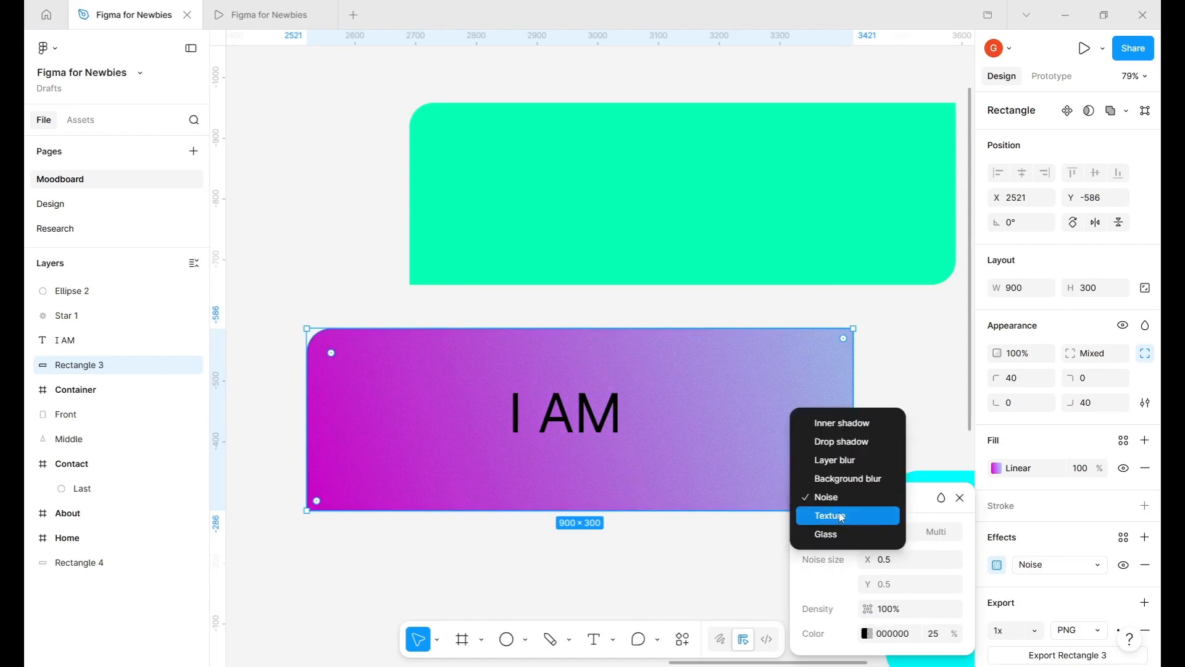
left_click(842, 516)
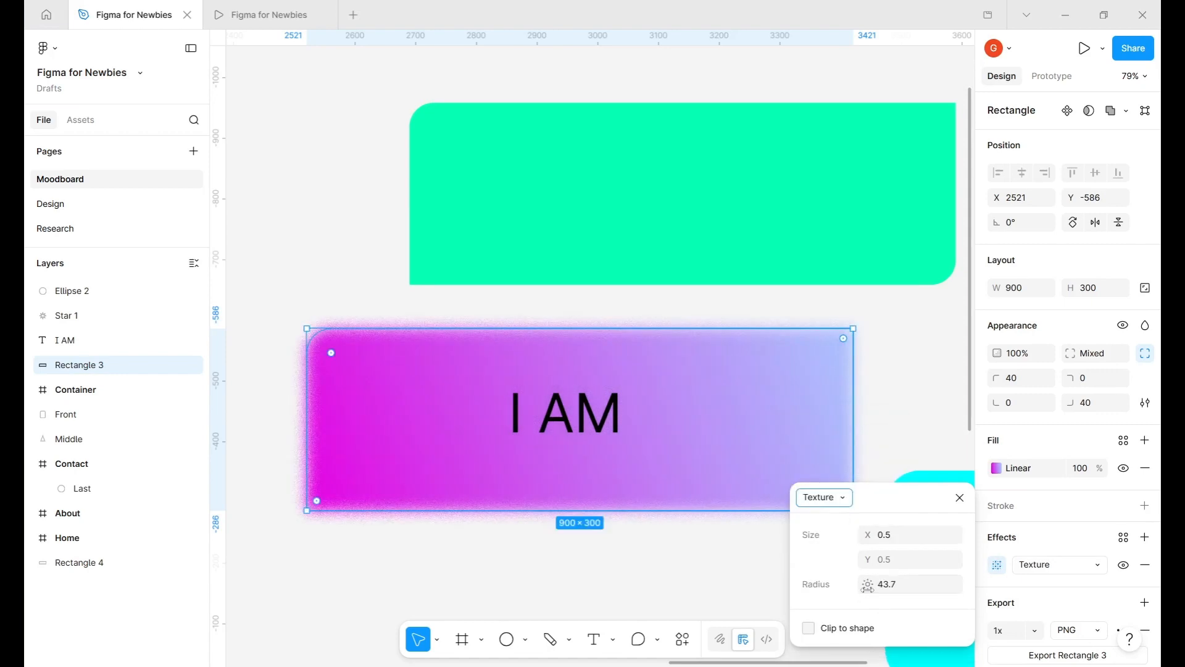
left_click_drag(867, 587, 1091, 589)
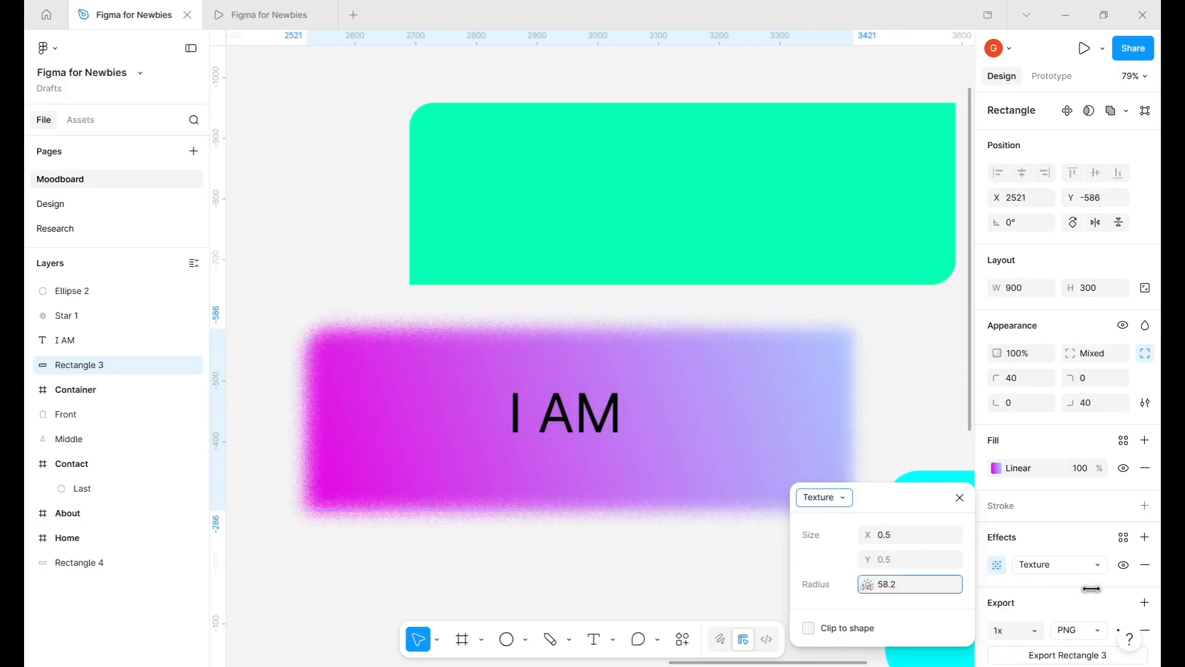
left_click(434, 561)
key("ctrl+z")
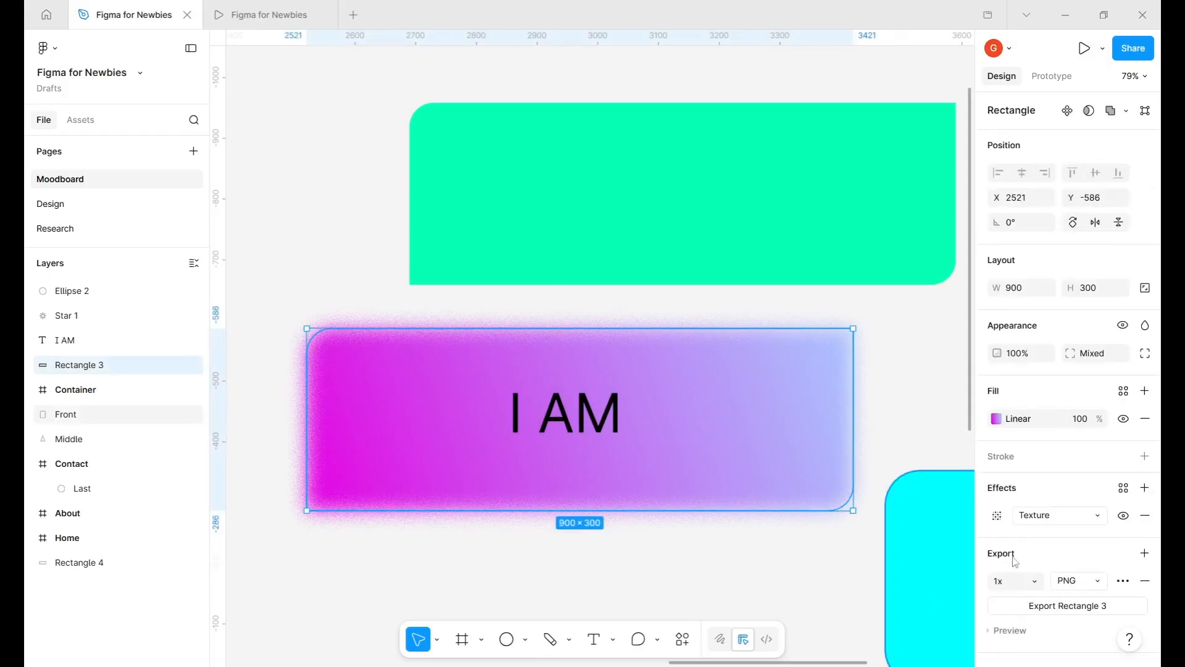
- Change the gradient rectangle's effect to Glass with depth 100, and set its fill opacity to 20%
left_click(1058, 566)
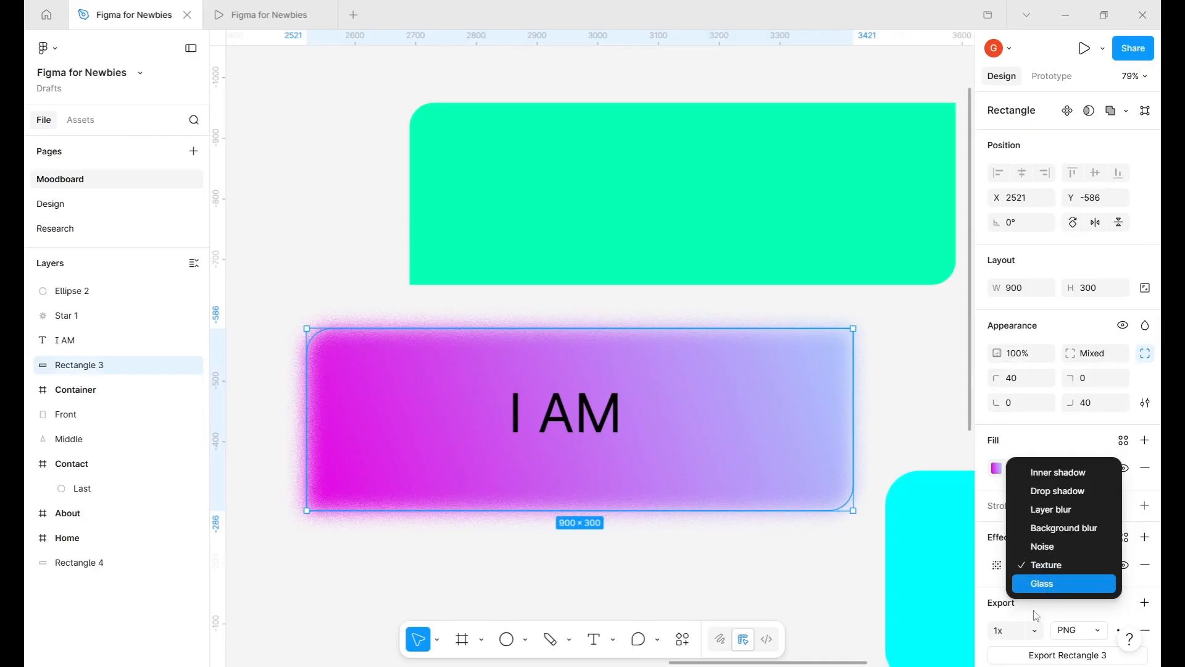
left_click(1082, 593)
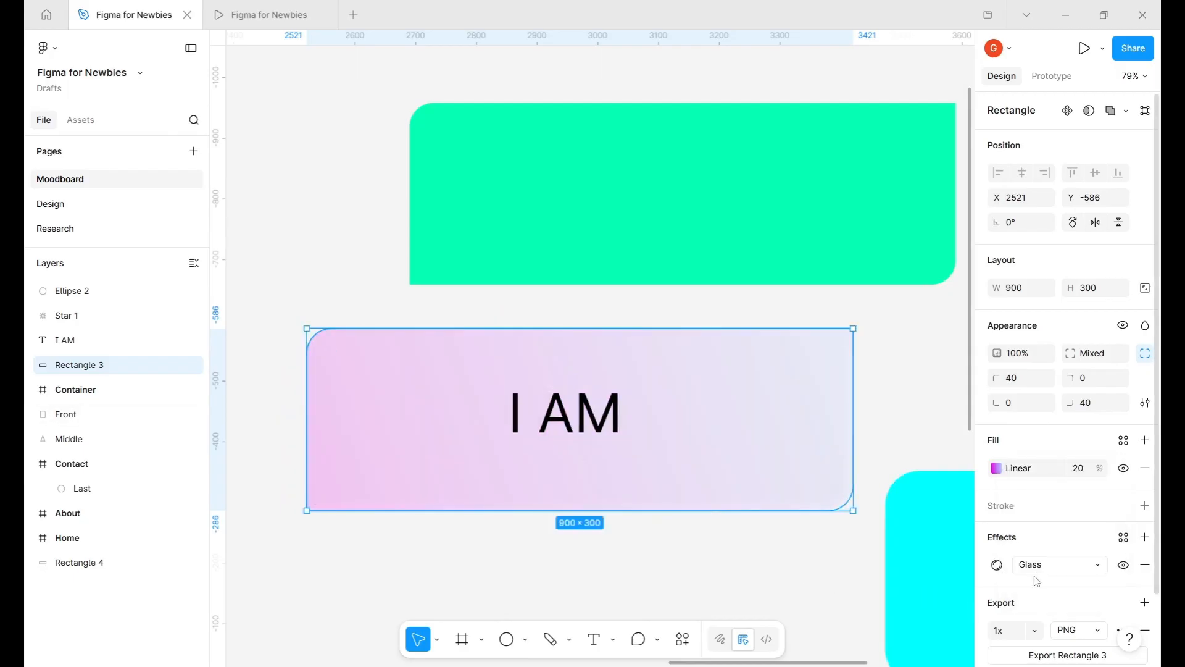
left_click(998, 565)
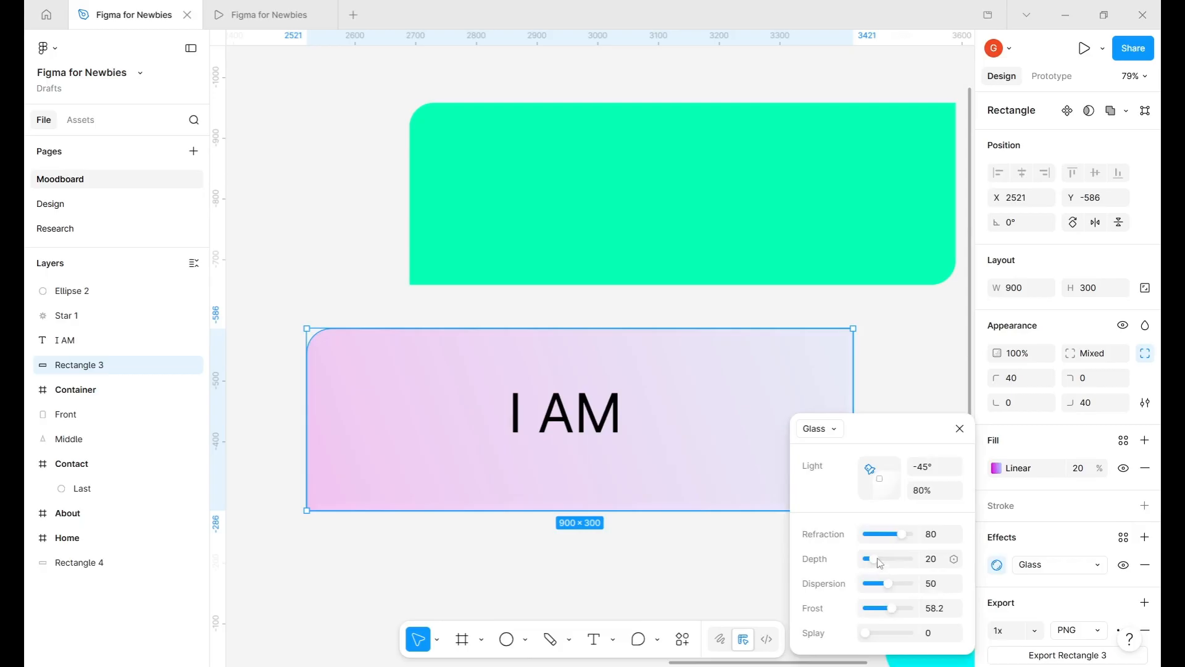
left_click_drag(880, 563, 939, 567)
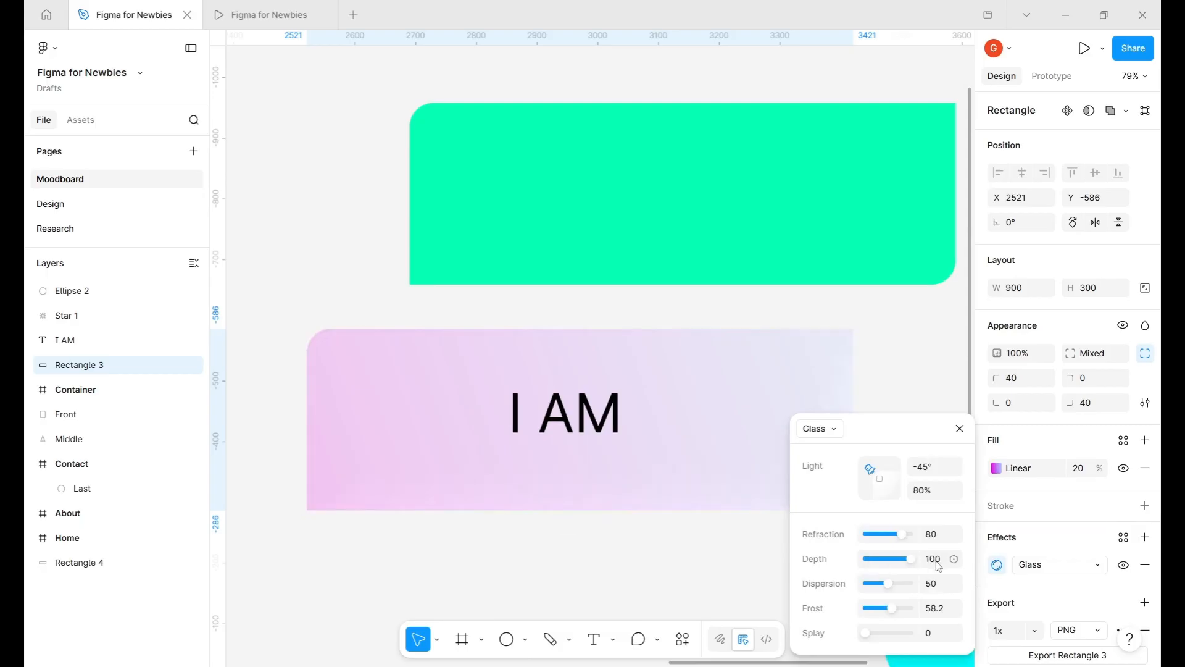
- Set the gradient rectangle's fill opacity to 100% and its Glass effect to refraction 41, depth 43, dispersion 84 and frost 16
left_click(1079, 469)
key("Return")
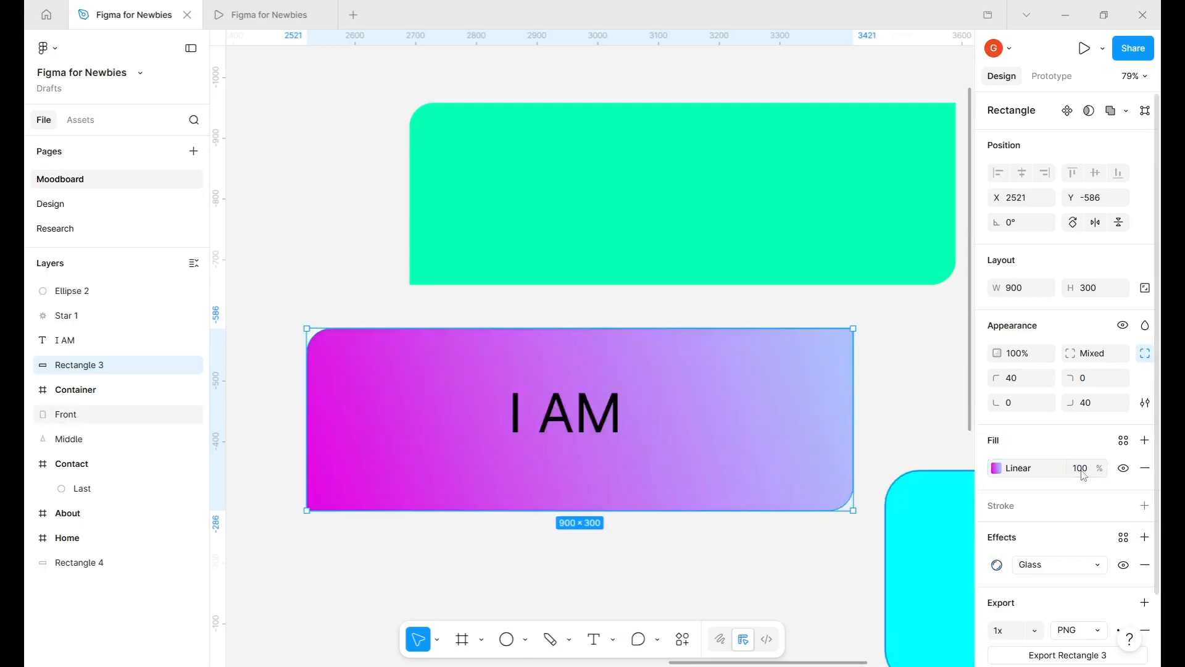
left_click(997, 565)
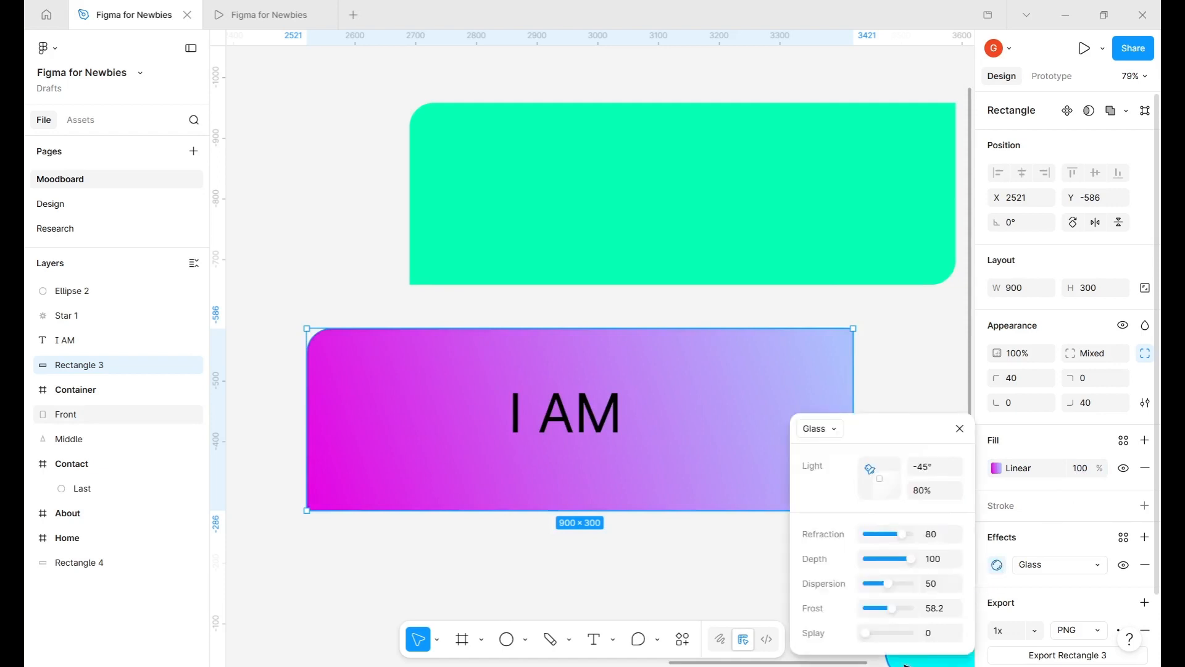
left_click_drag(897, 608, 873, 608)
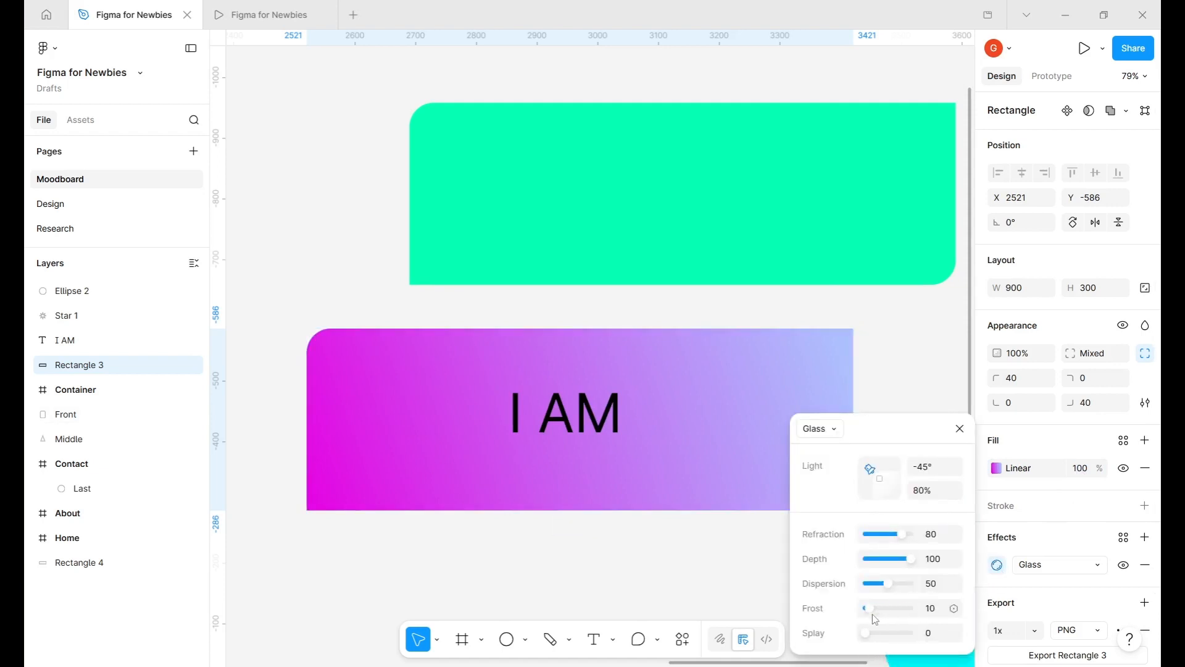
left_click(885, 563)
mouse_move(903, 533)
left_mouse_down()
mouse_move(875, 539)
mouse_move(884, 533)
left_mouse_up()
left_click_drag(898, 621, 905, 585)
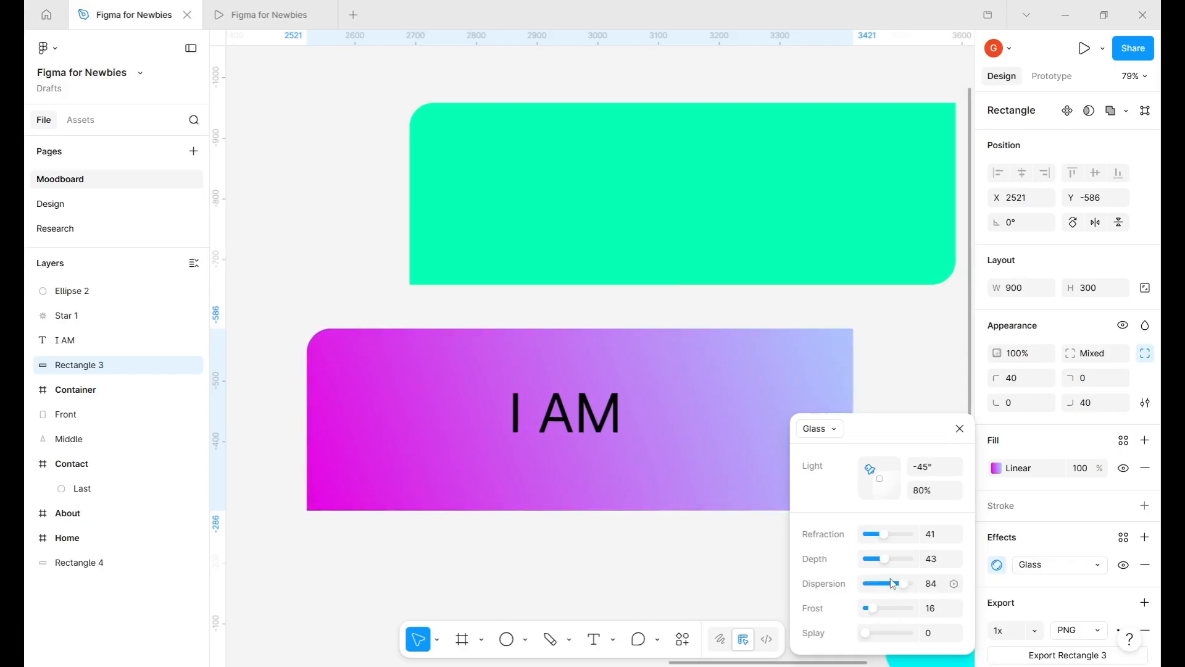
scroll(685, 514, "right", 2)
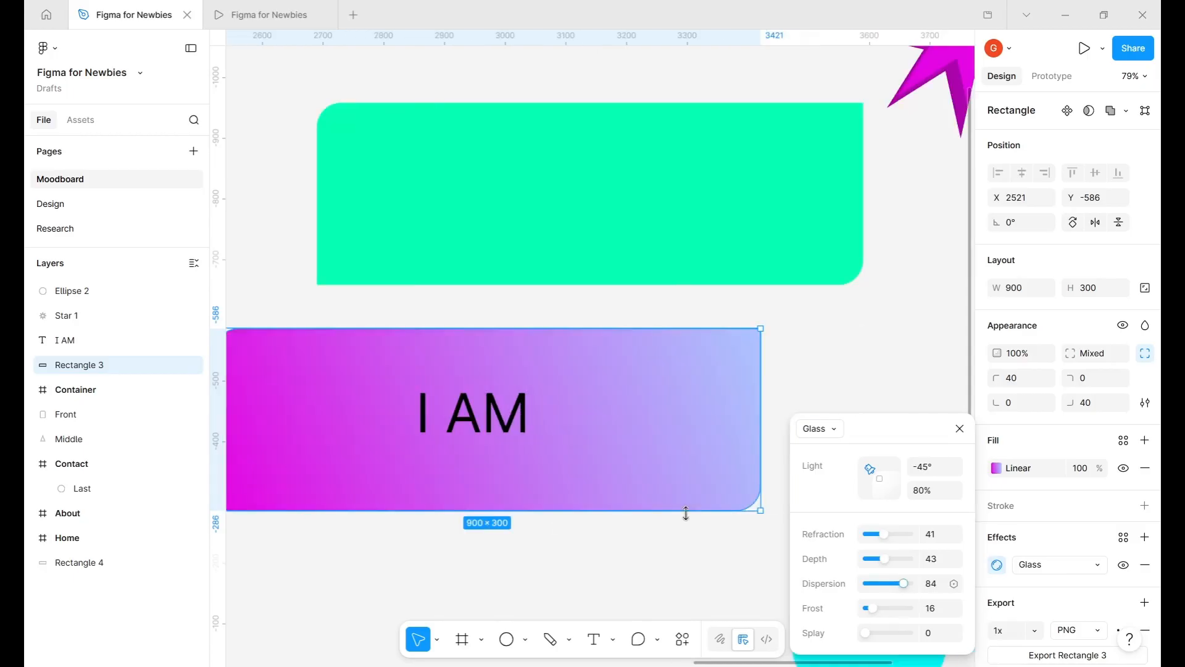
scroll(688, 510, "left", 2)
scroll(687, 509, "down", 3)
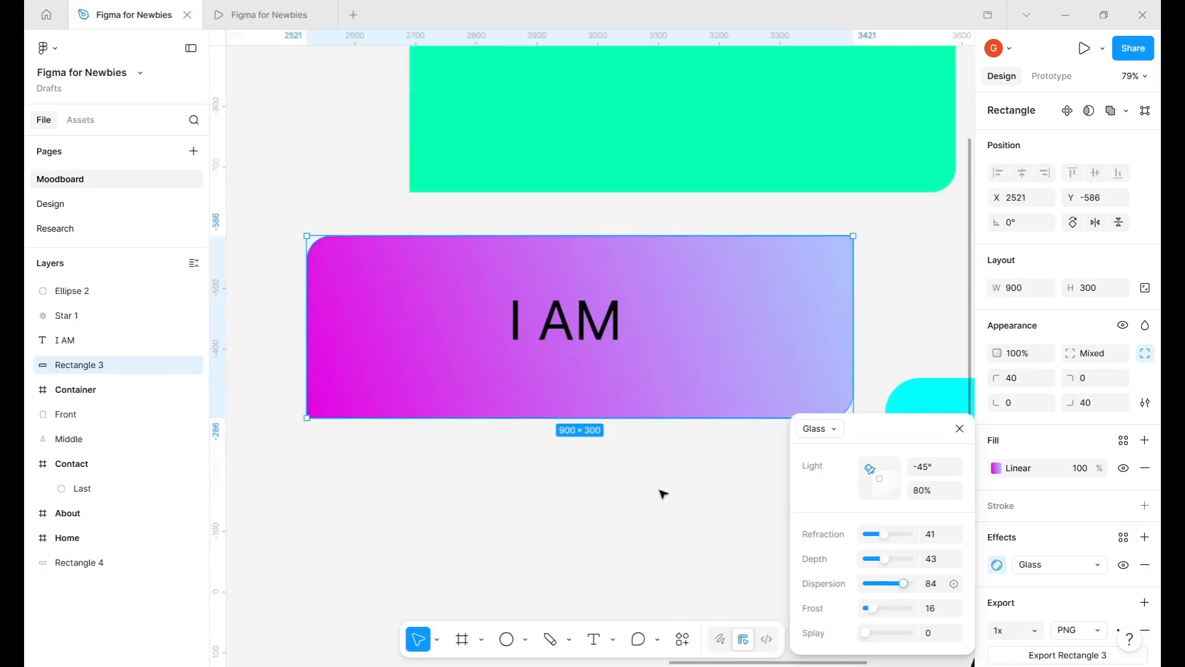
key("Escape")
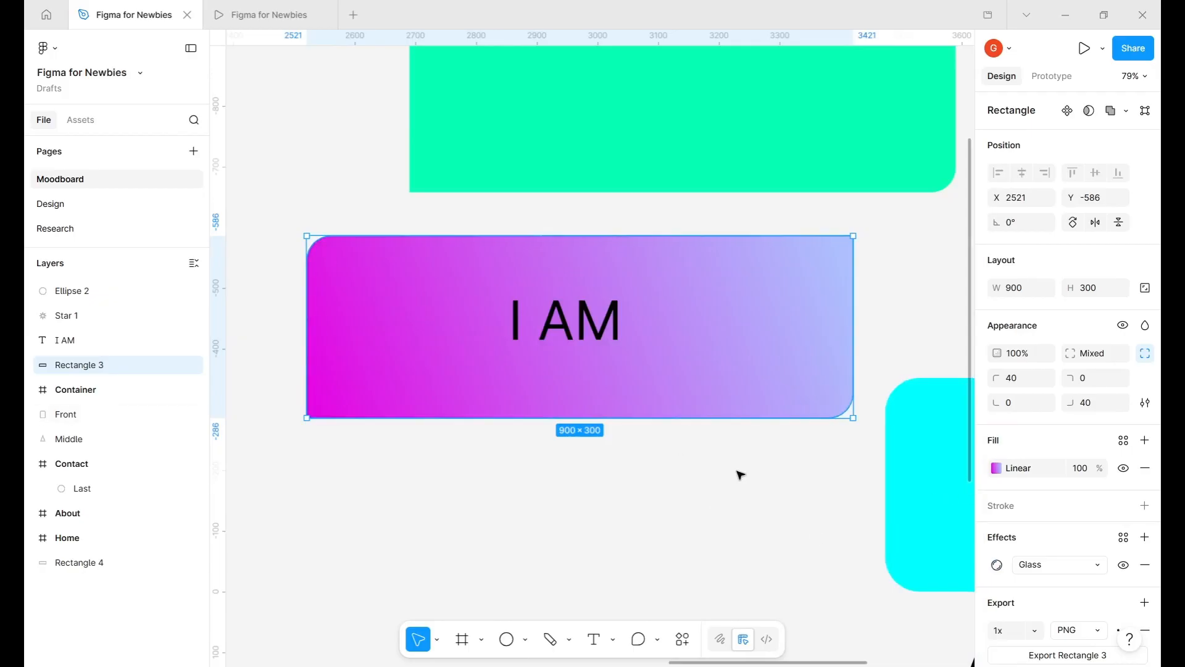
- Add a text layer reading "I am text" in the empty canvas area below the gradient ring
scroll(1036, 539, "down", 2)
scroll(761, 479, "down", 3)
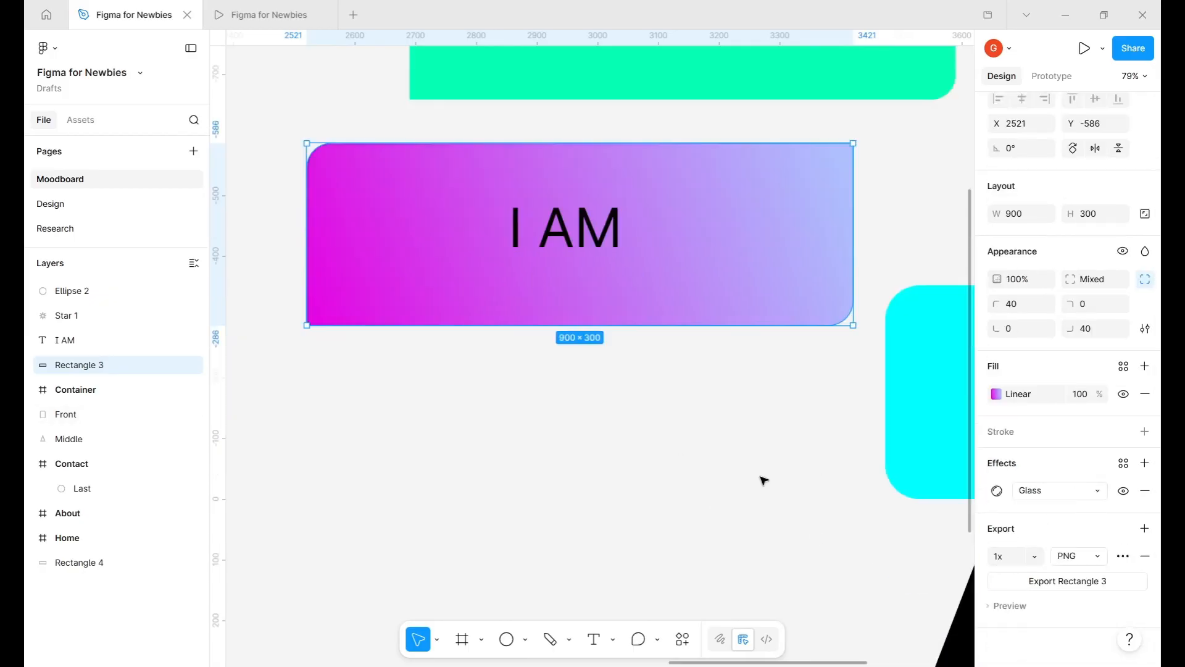
scroll(689, 479, "down", 3)
scroll(682, 469, "right", 2)
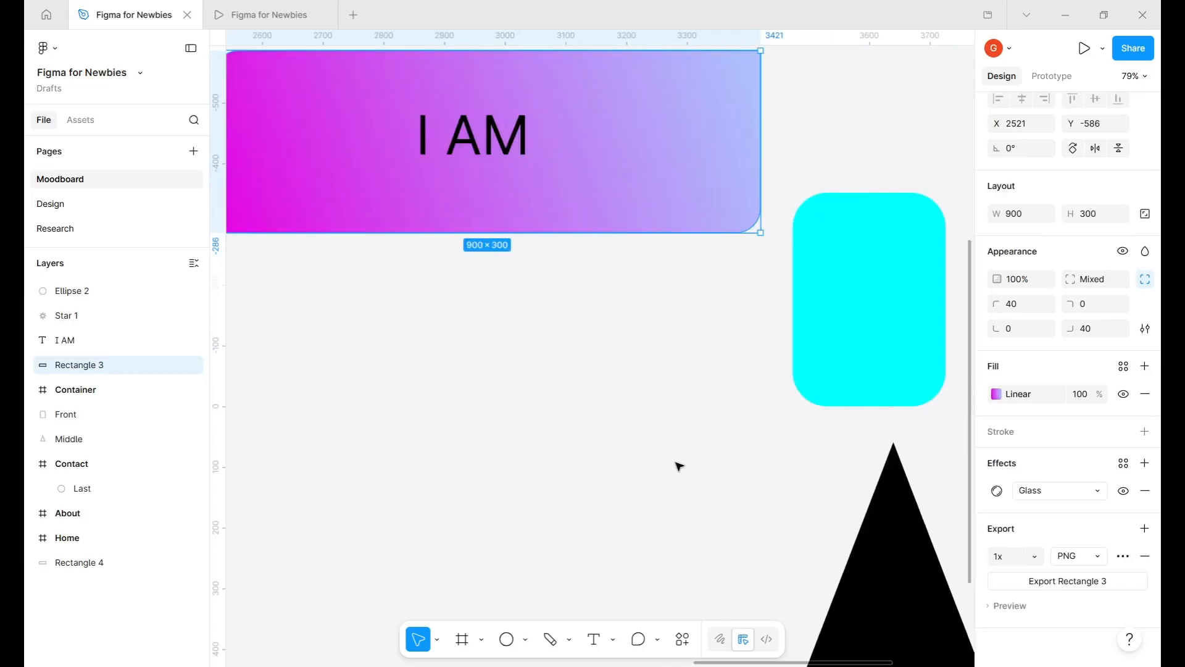
scroll(678, 463, "down", 3)
scroll(664, 461, "left", 4)
scroll(664, 459, "right", 3)
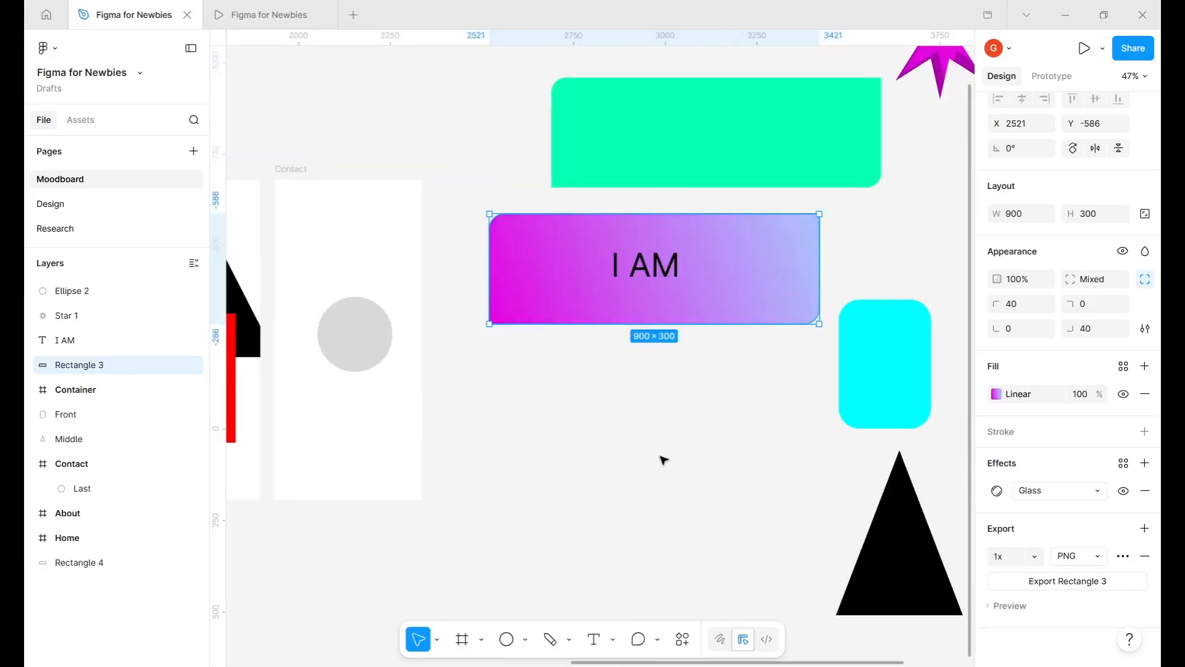
scroll(657, 462, "right", 6)
scroll(701, 383, "up", 3)
scroll(709, 379, "down", 3)
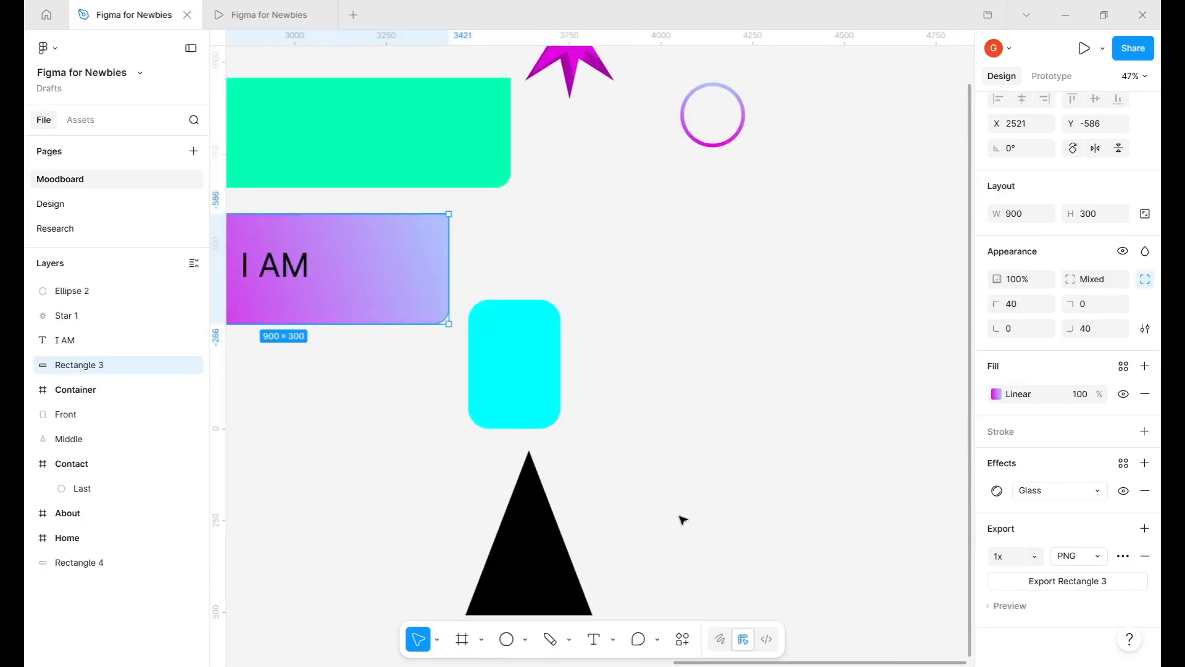
left_click(594, 638)
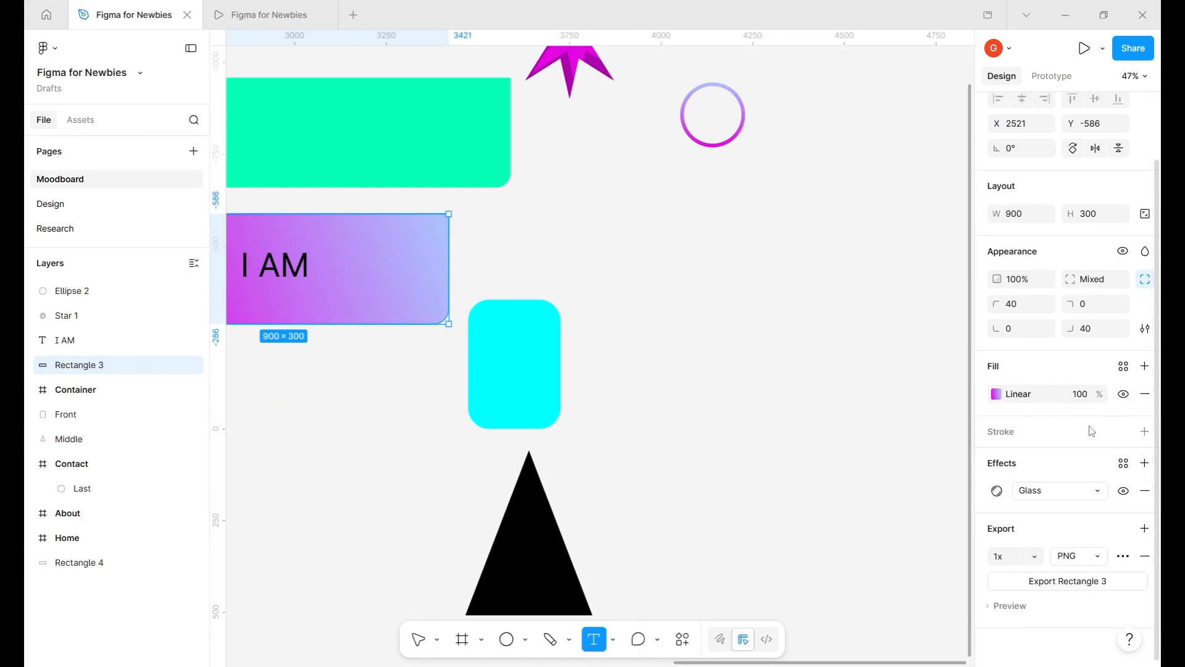
left_click(691, 270)
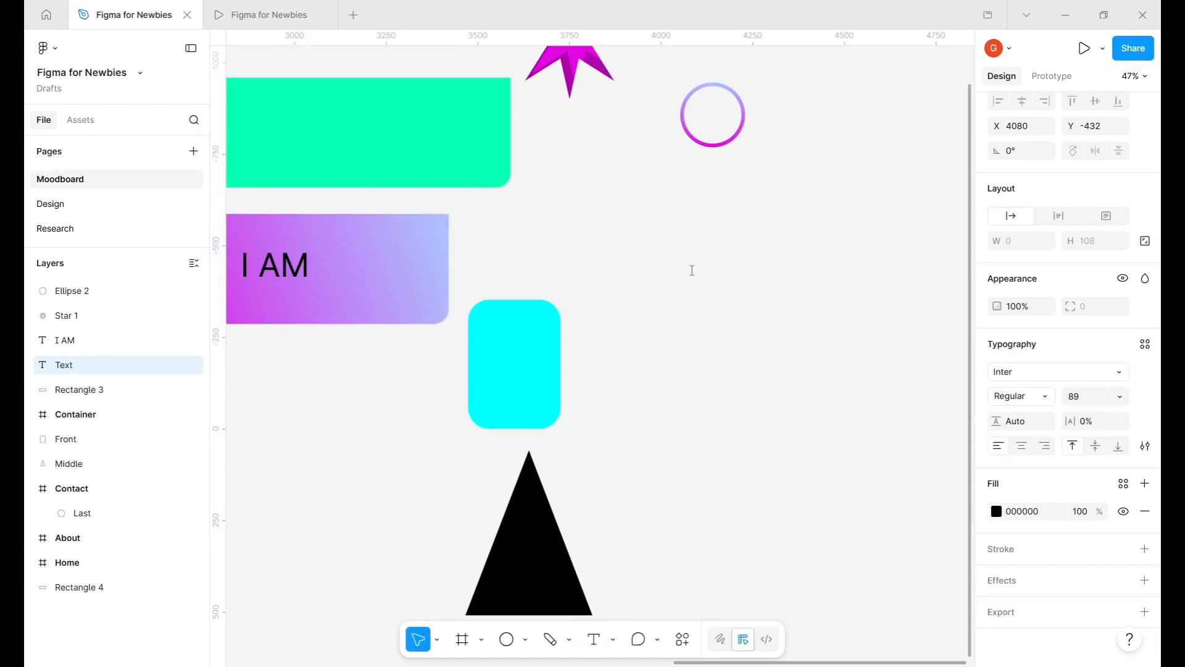
type("Iam tte")
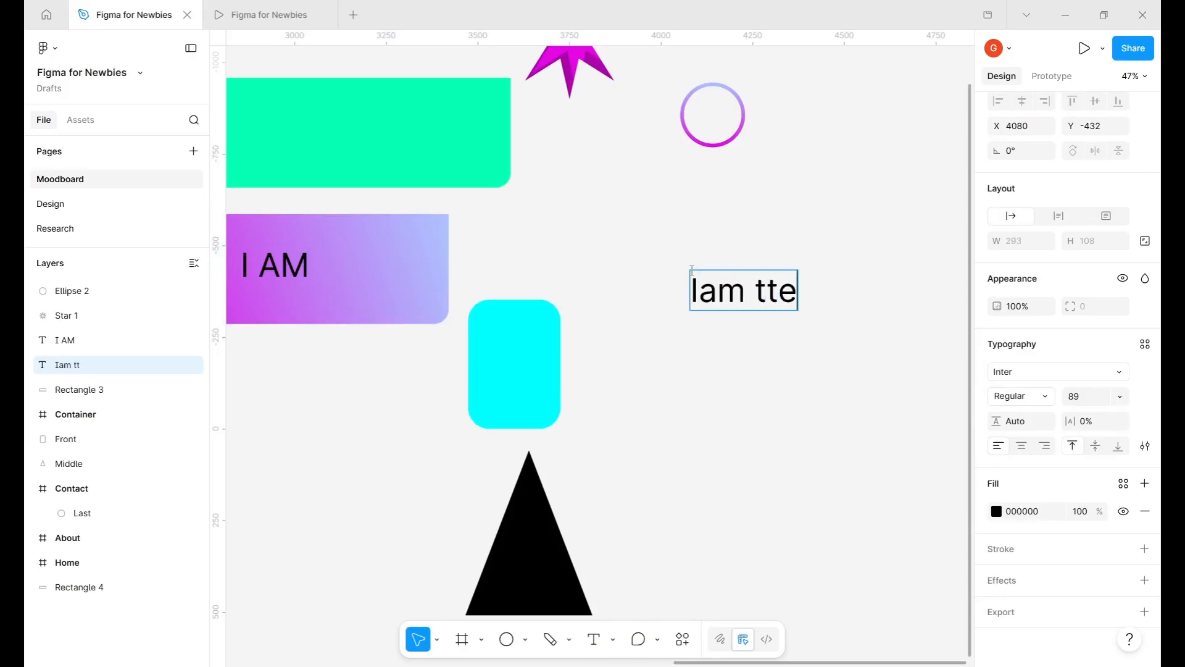
key("BackSpace")
key("BackSpace")
type("ext")
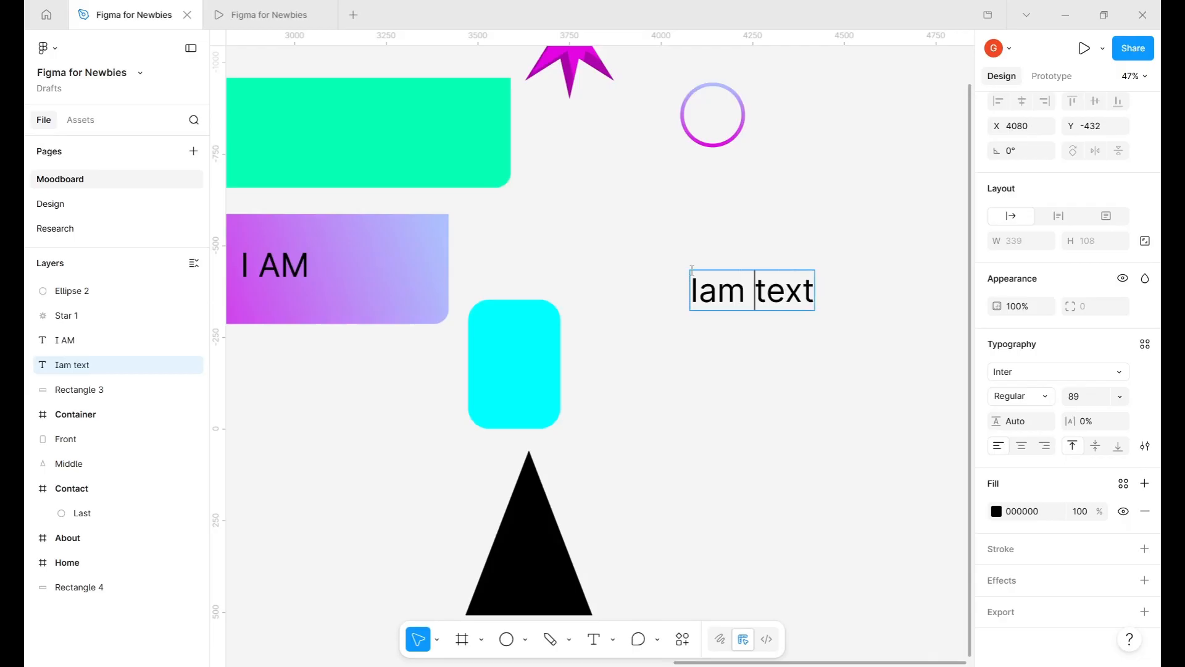
key("Left")
key("Left")
key("Left")
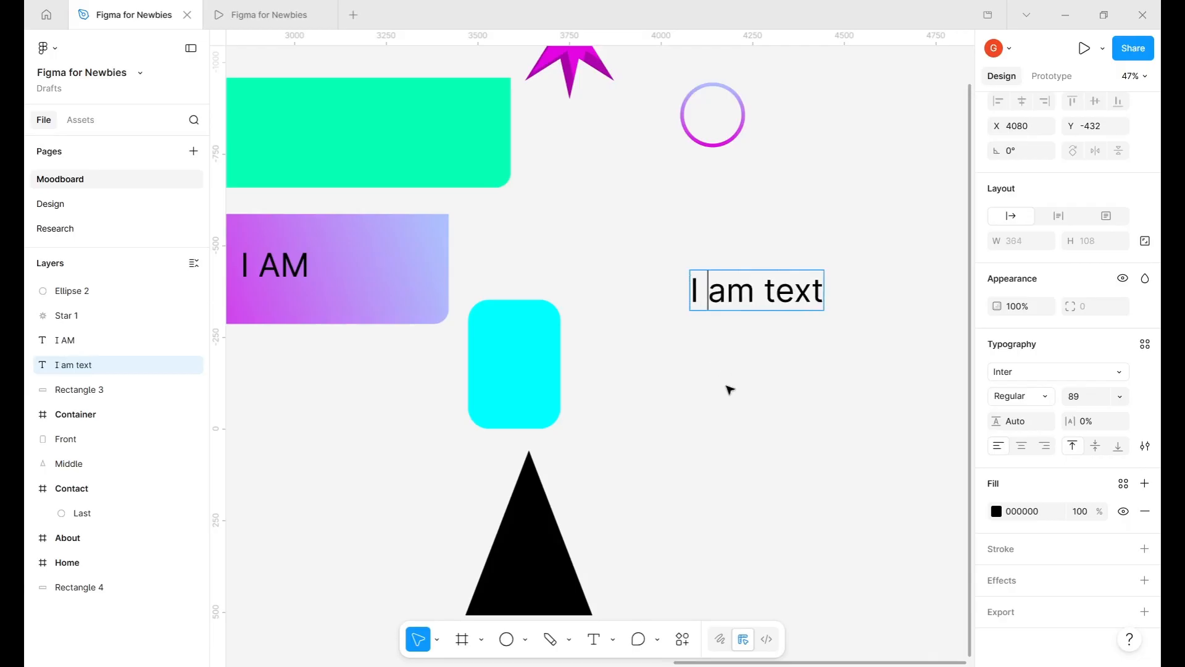
key("Escape")
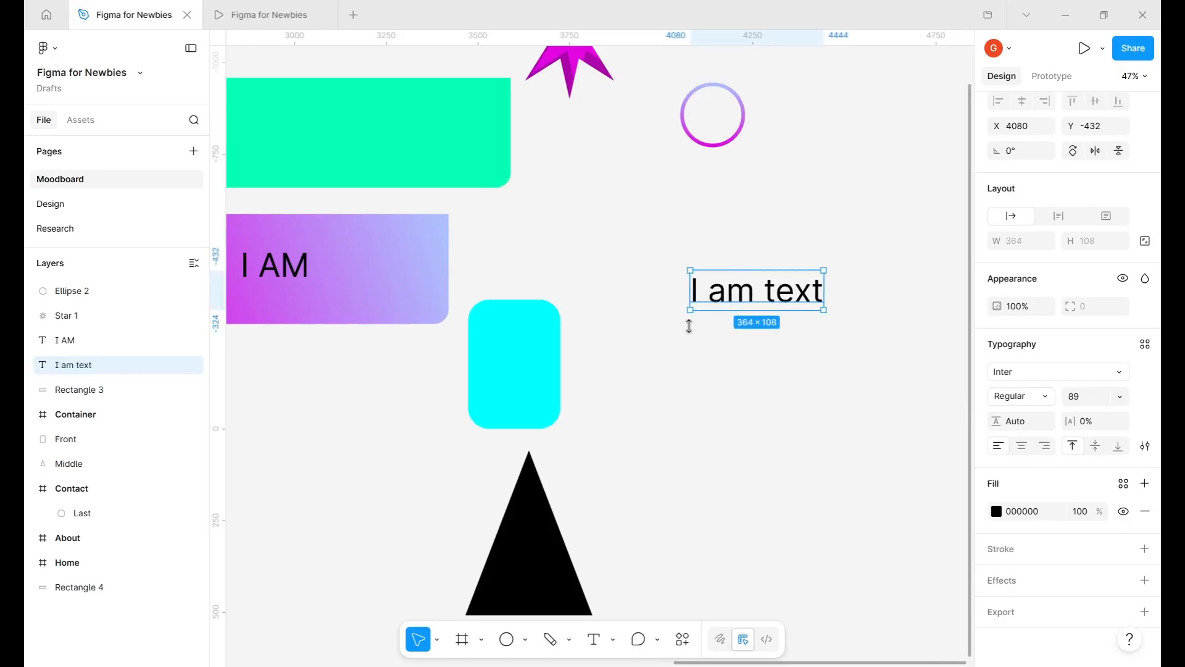
- Change the "I am text" layer's font to Inria Serif, trying the Bold and Light styles before settling on Italic
left_click(1039, 374)
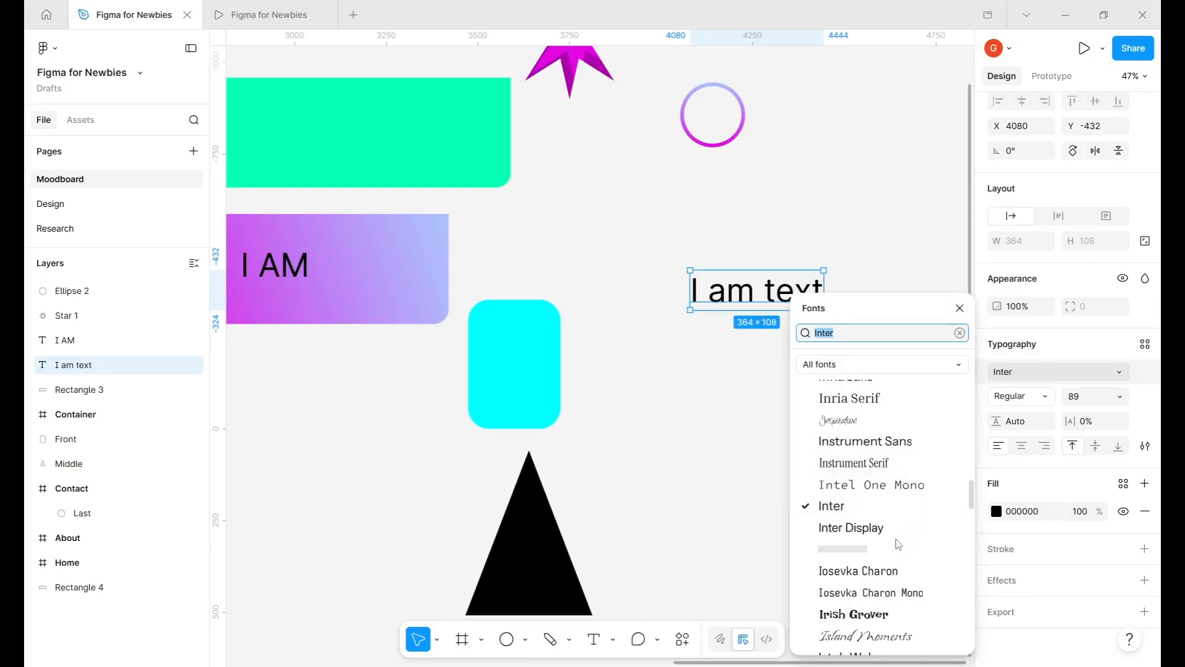
left_click(906, 402)
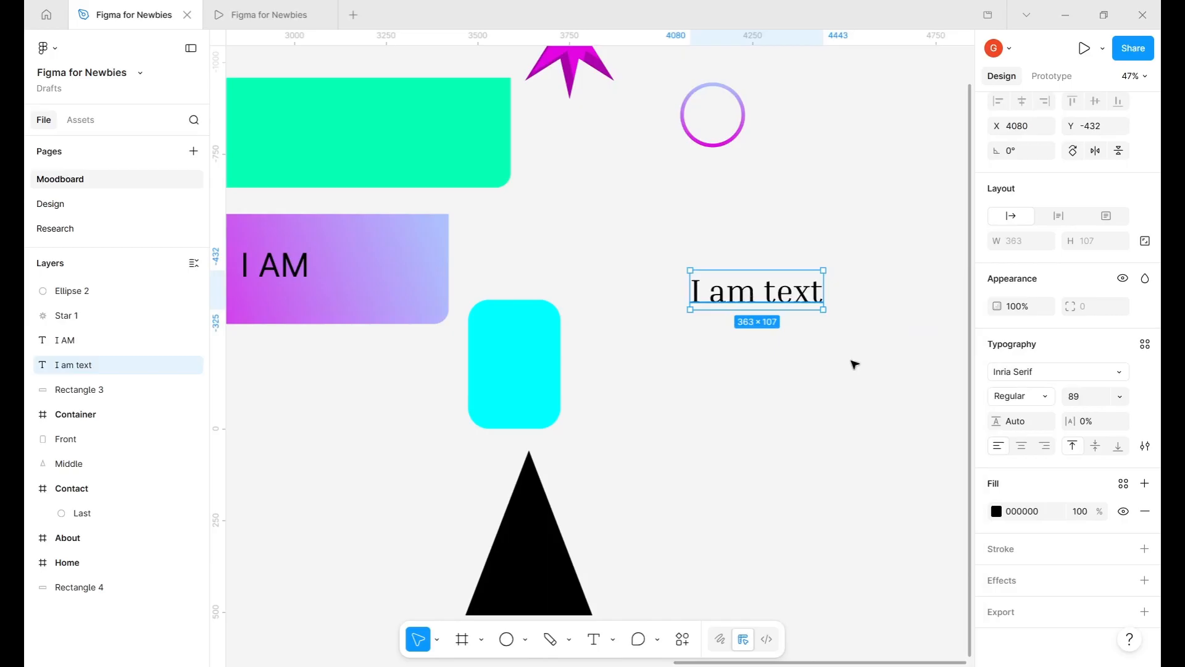
left_click(1043, 398)
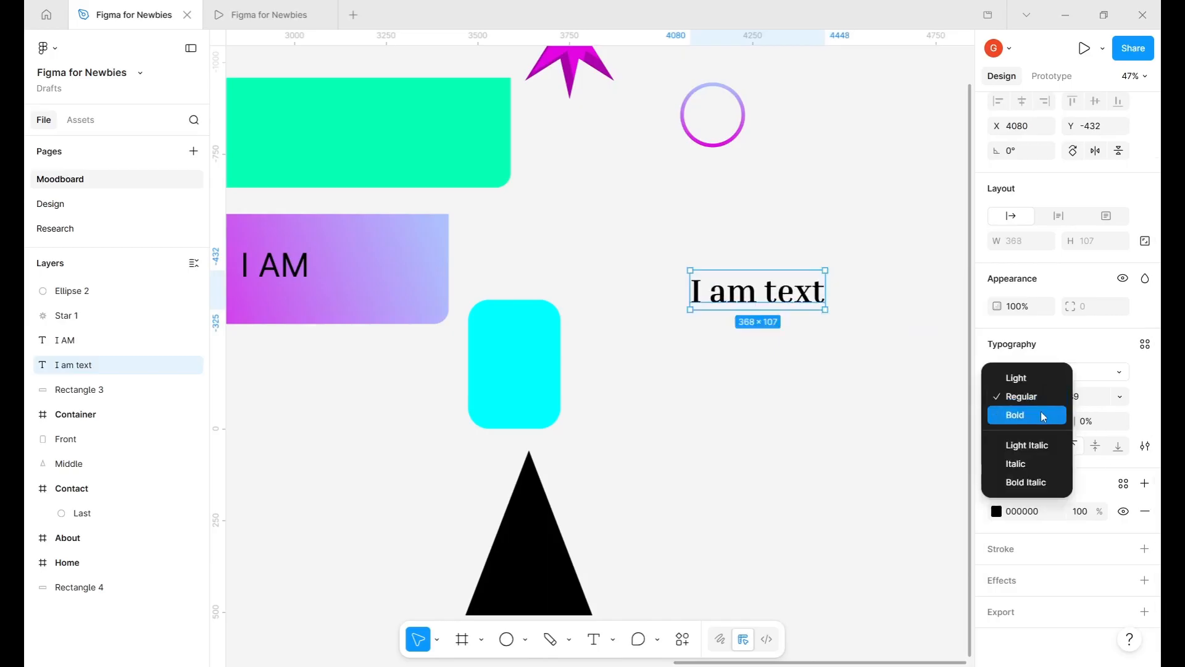
left_click(1043, 416)
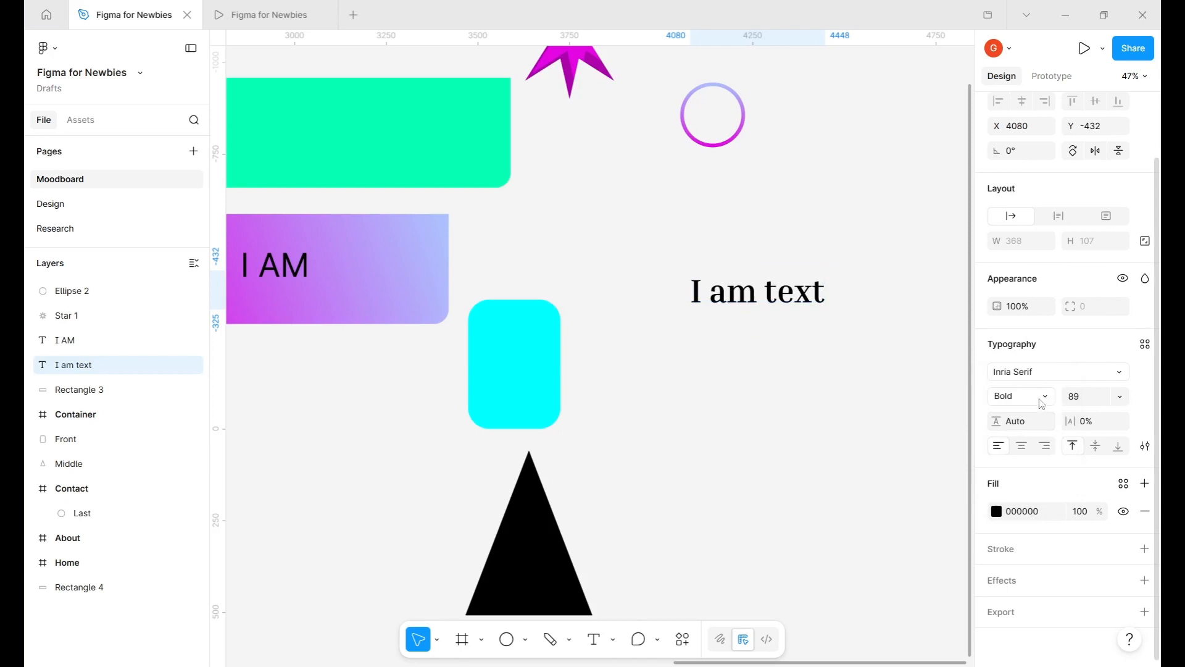
left_click(1041, 403)
left_click(1039, 364)
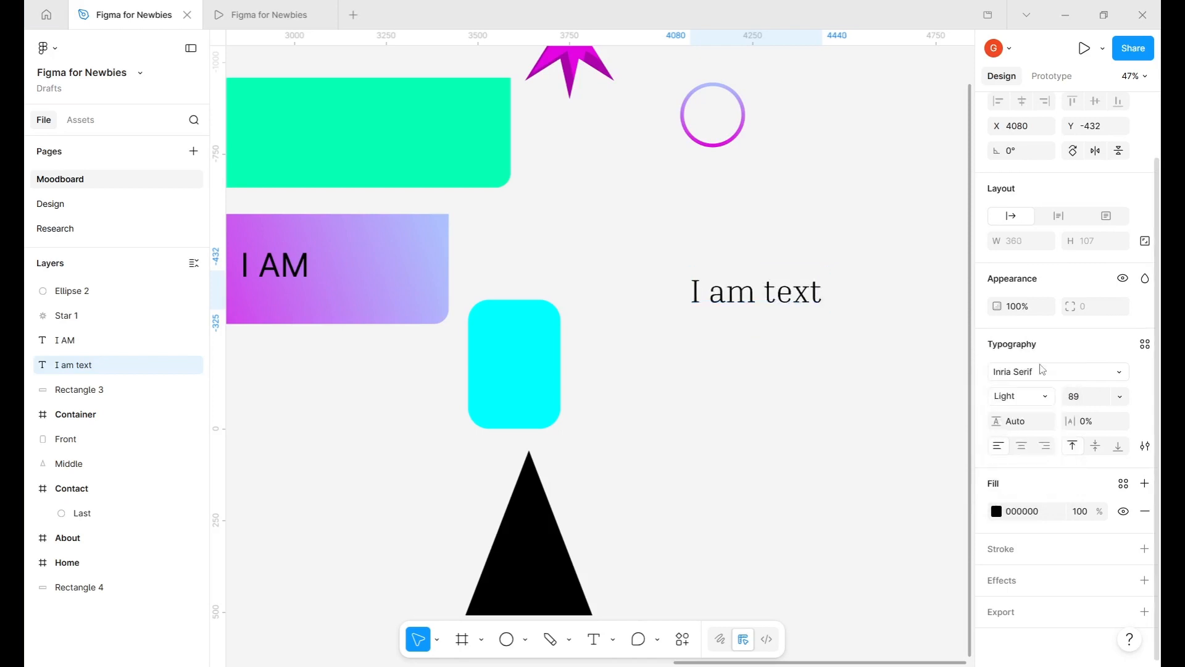
left_click(1041, 402)
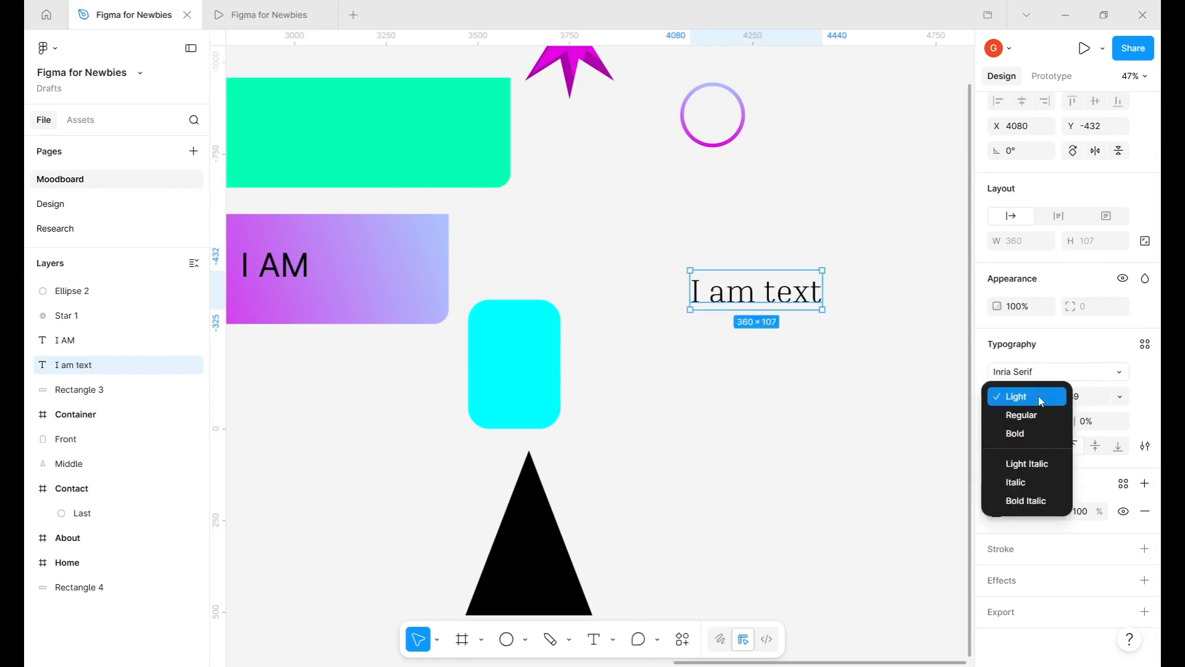
left_click(1042, 485)
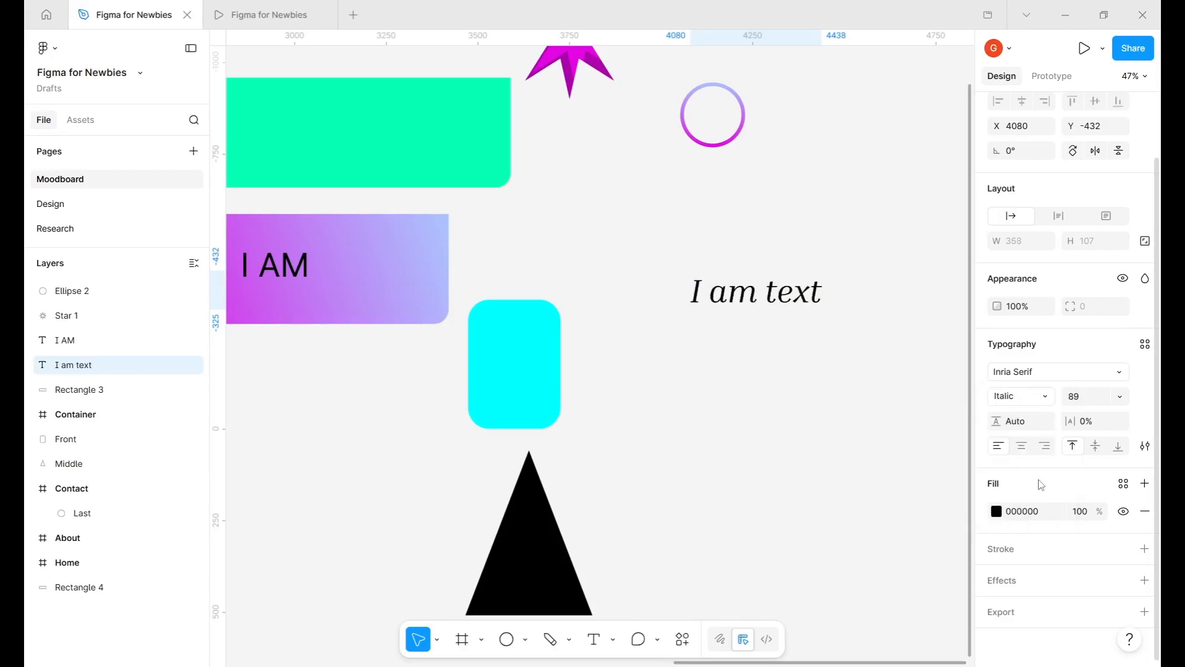
- Try a font size of 120 on the "I am text" layer, and settle on 70
left_click(1089, 404)
type("120")
key("Return")
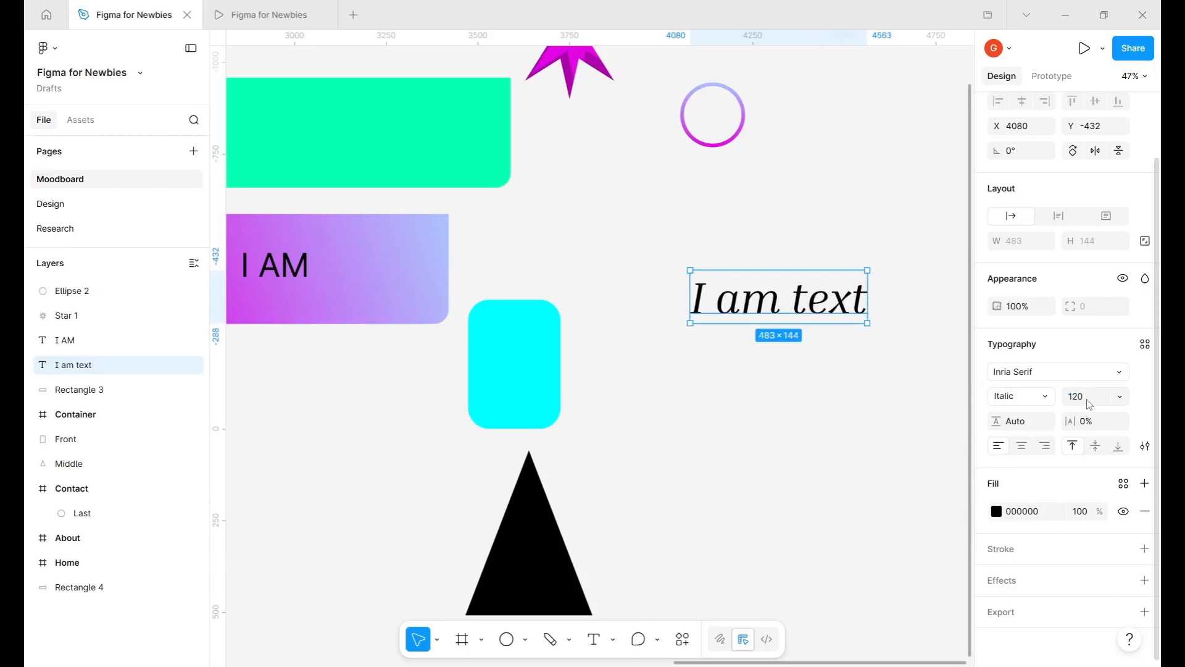
left_click(1079, 401)
type("70")
key("Return")
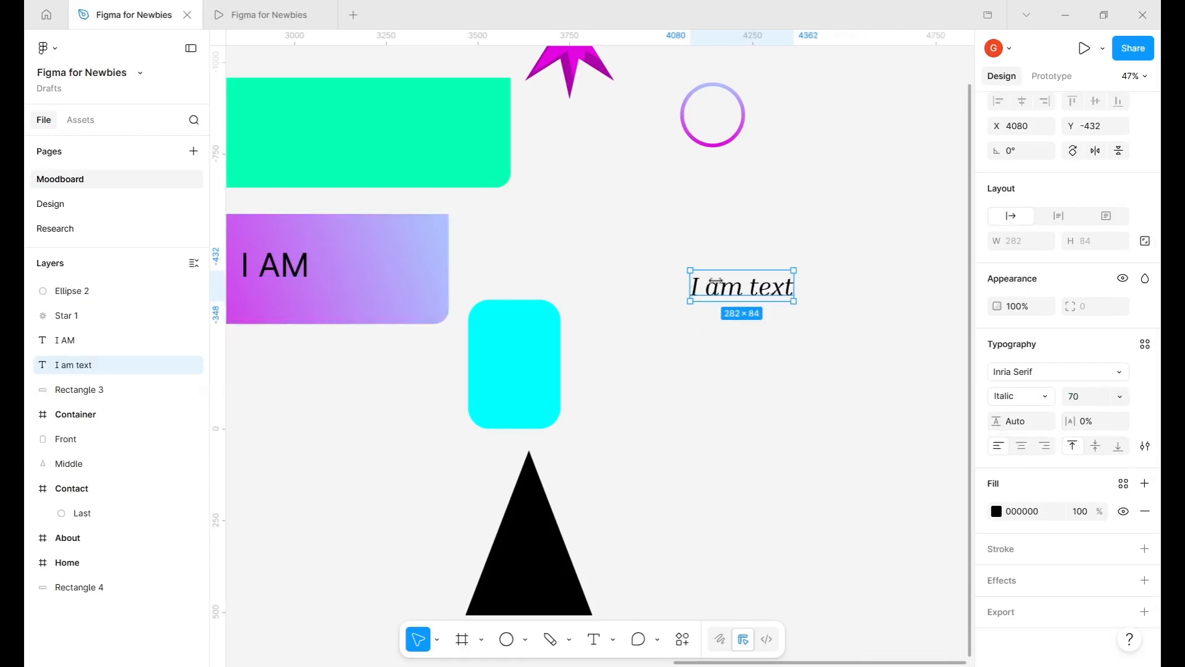
- Duplicate the italic text, set the copy's font size to 40, and place it directly beneath the original, aligned to its left edge
left_click_drag(721, 308, 723, 331)
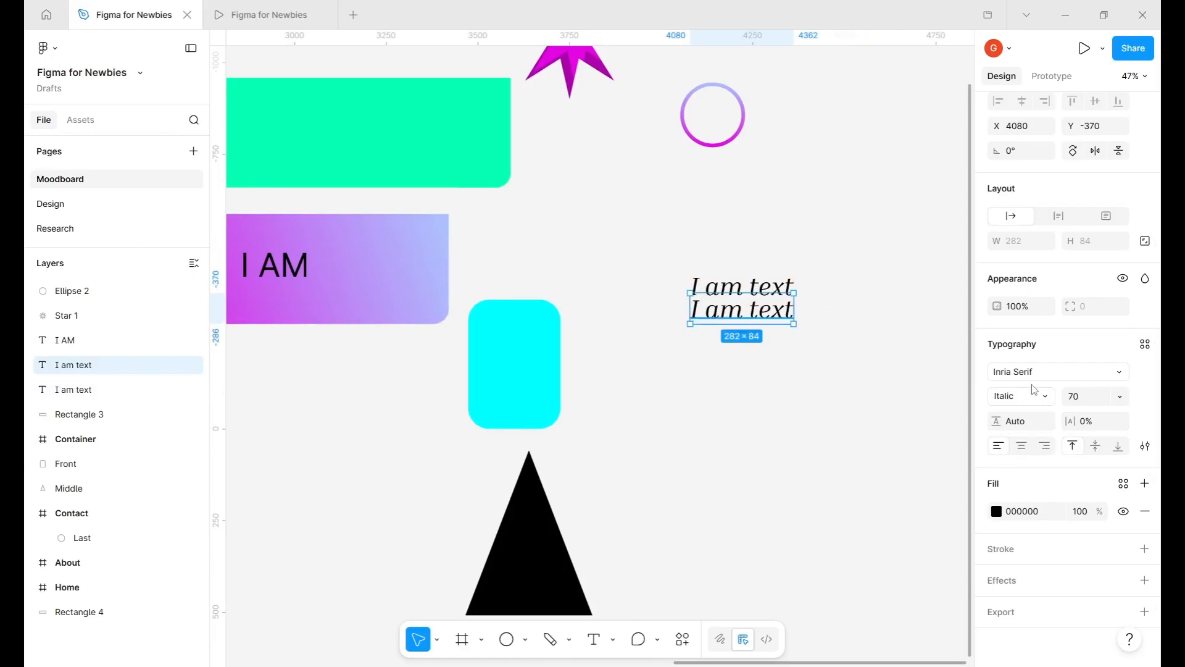
key("shift+Left")
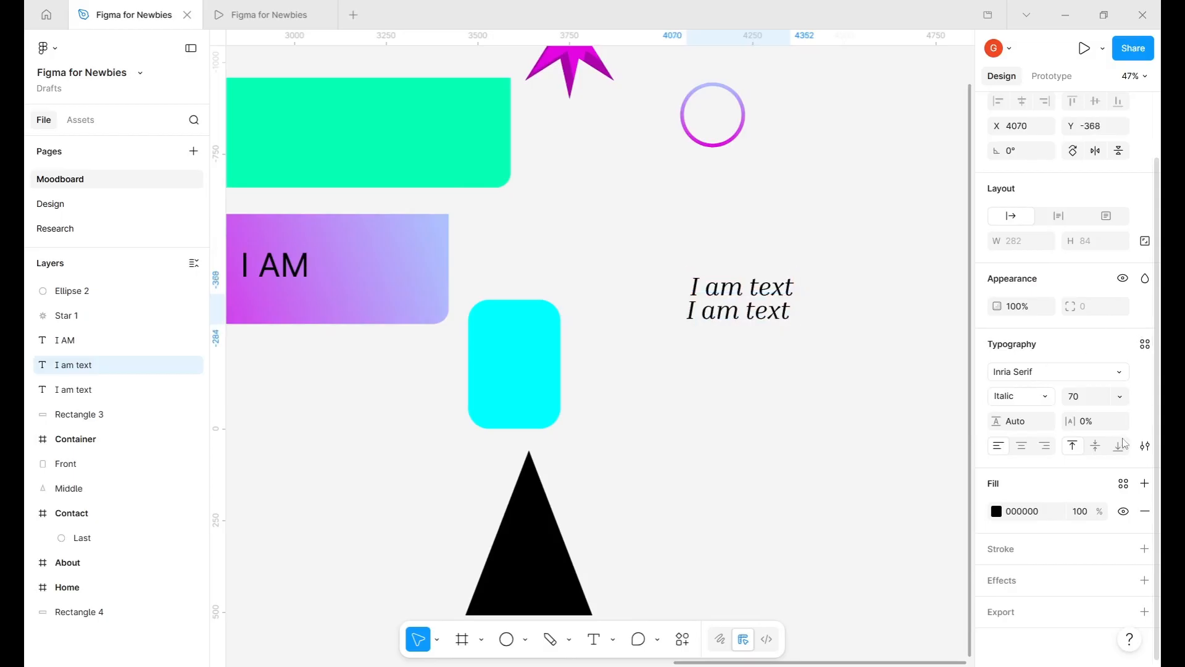
left_click(1121, 396)
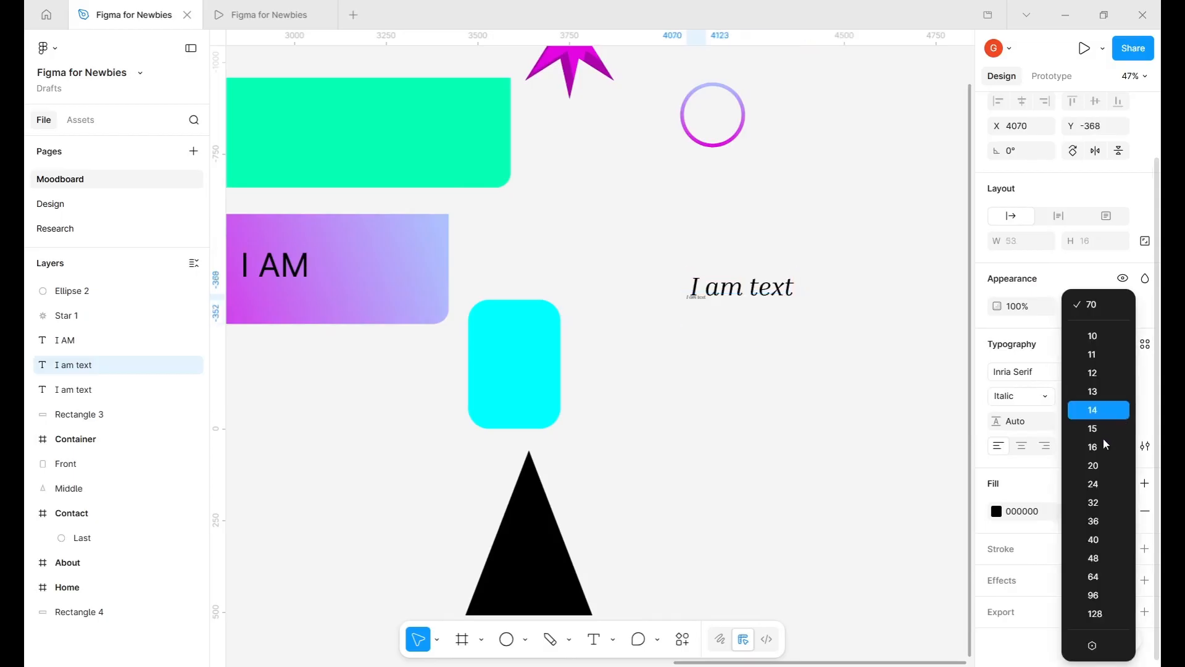
left_click(1104, 551)
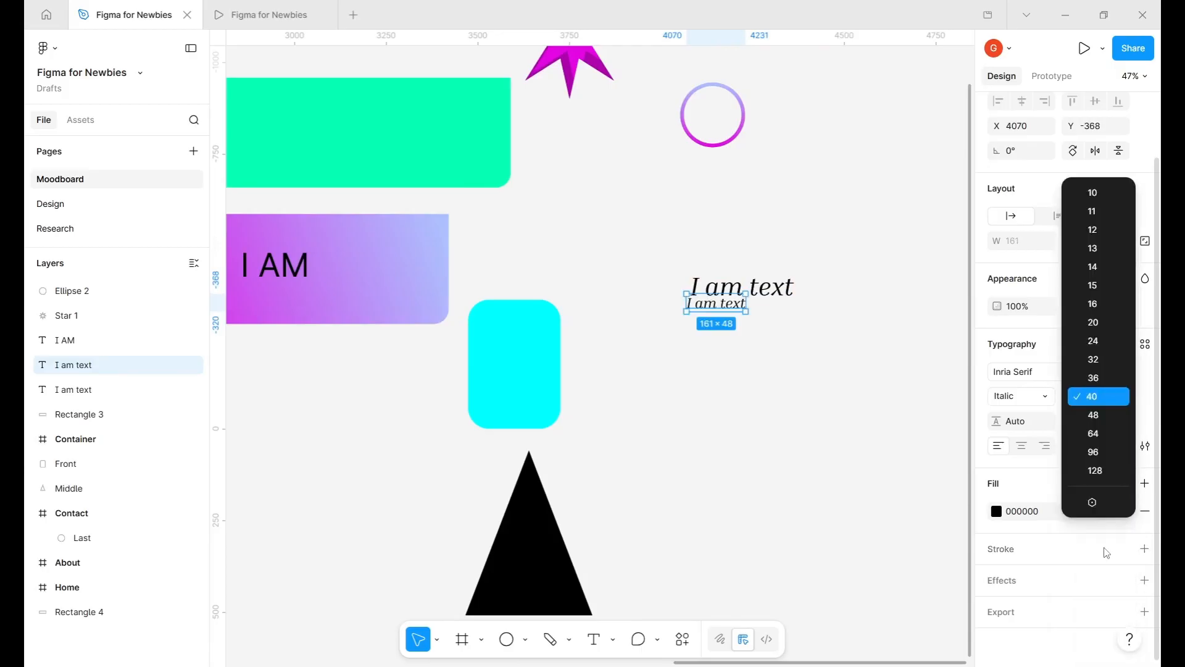
left_click(717, 315)
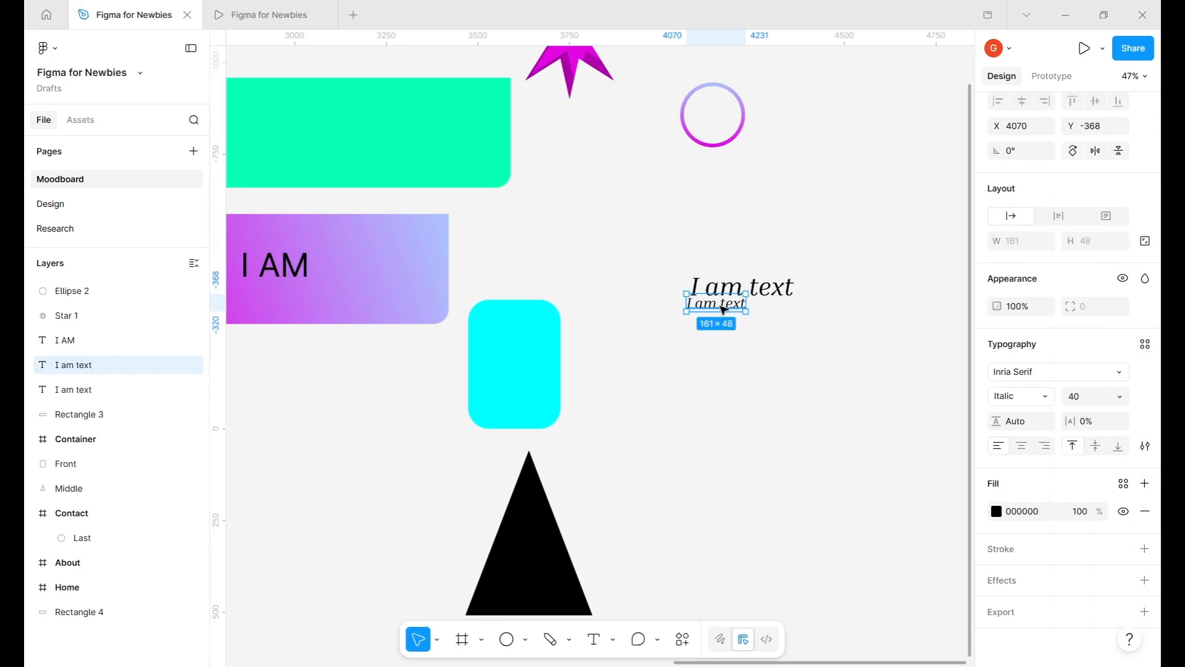
left_click_drag(724, 310, 727, 317)
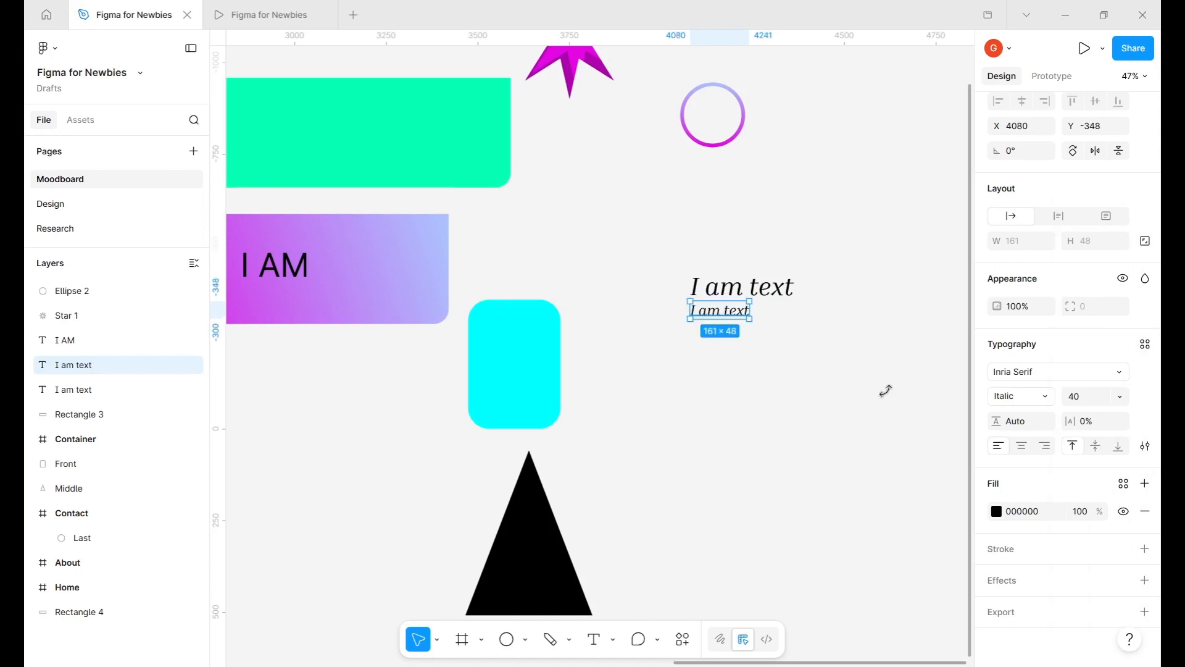
- Change the smaller text's font to Inter with the Regular style, and preview the lighter weights without applying them
left_click(1045, 363)
type("inter")
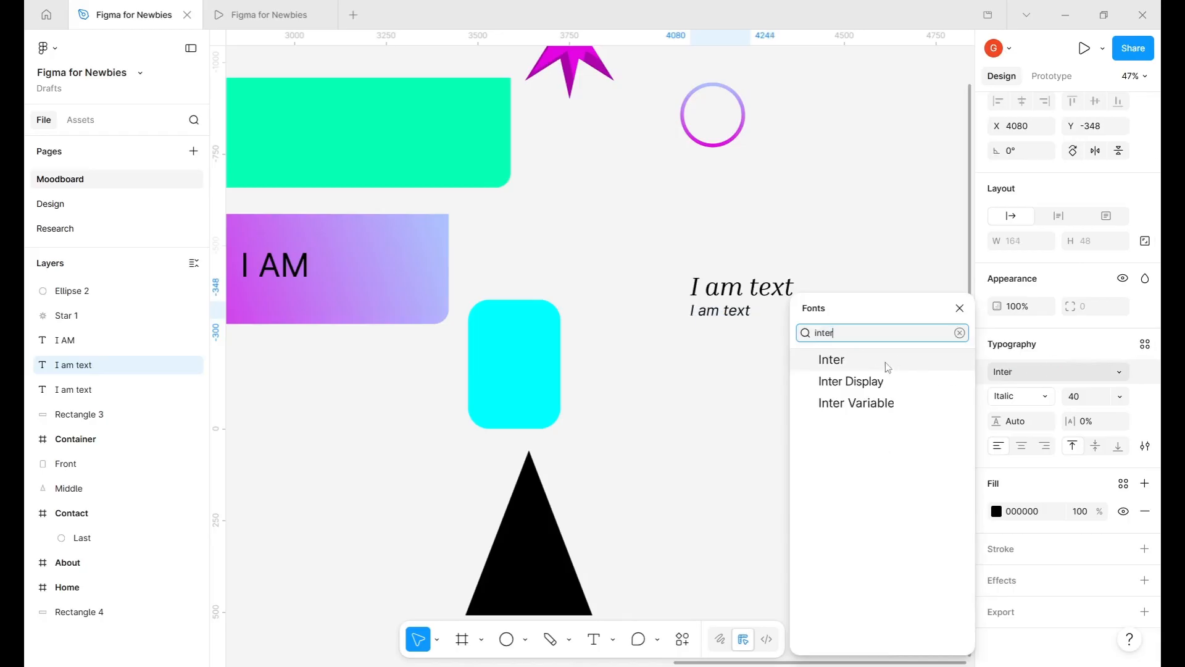
left_click(887, 364)
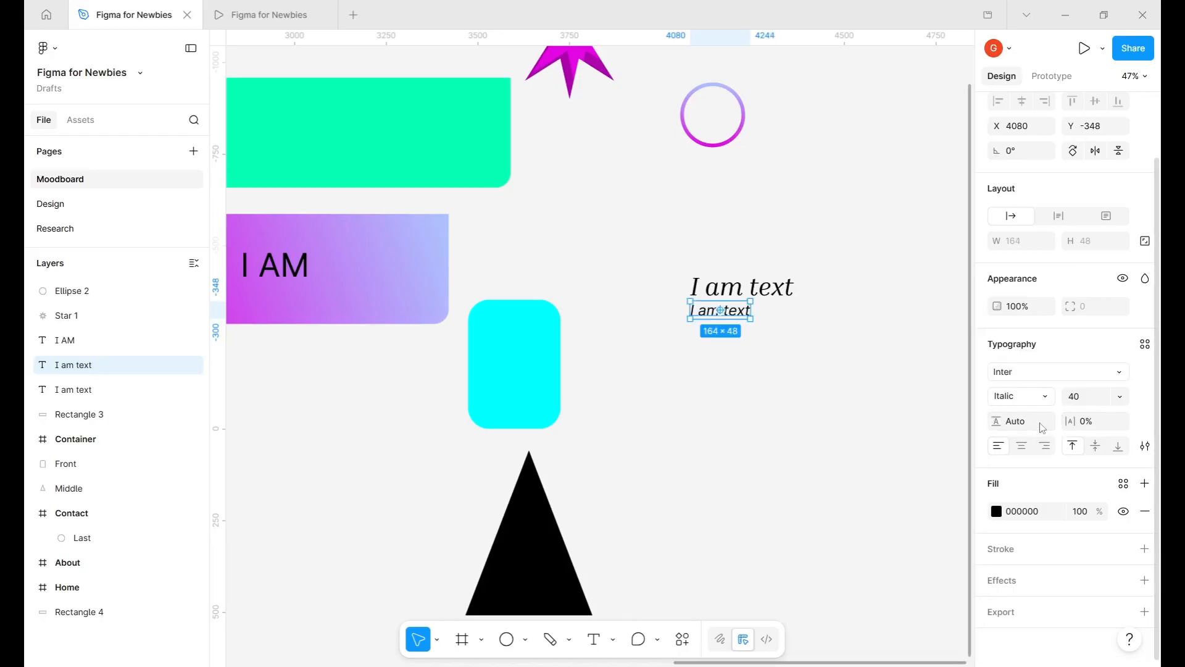
left_click(1039, 401)
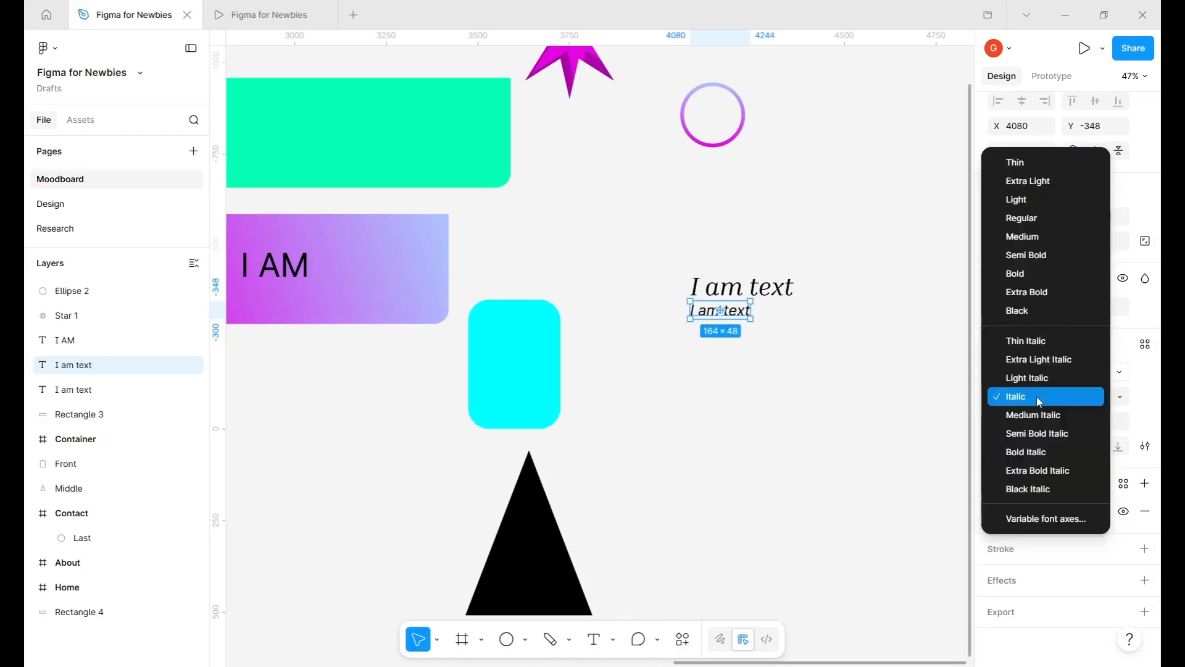
left_click(1027, 220)
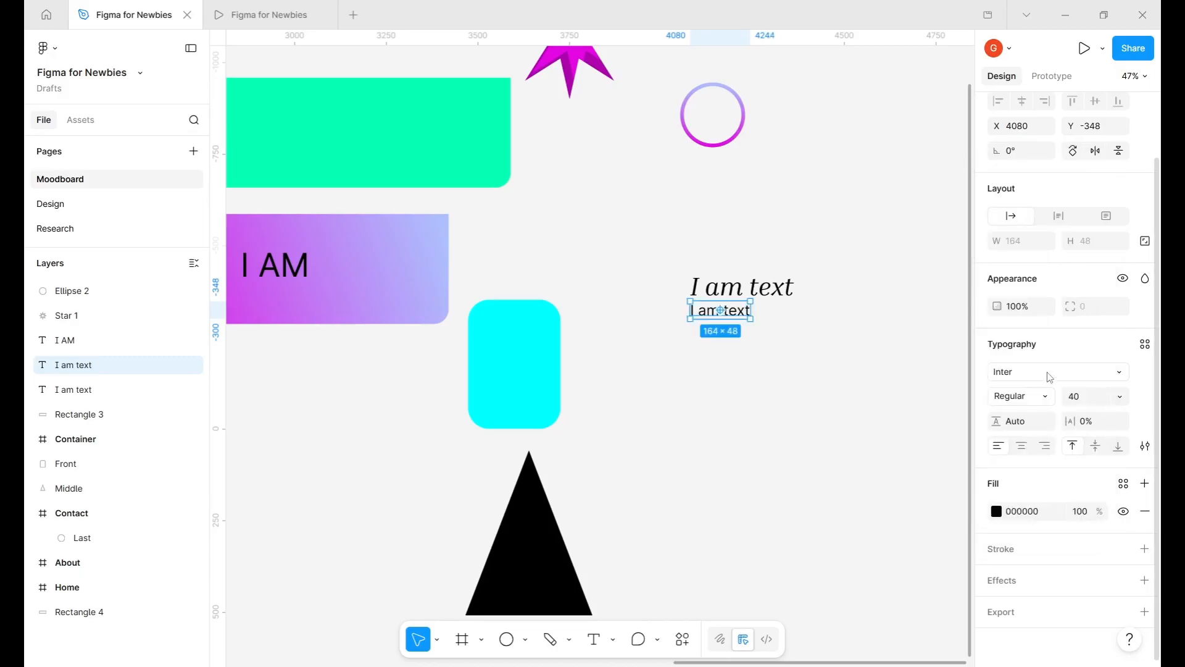
left_click(1027, 400)
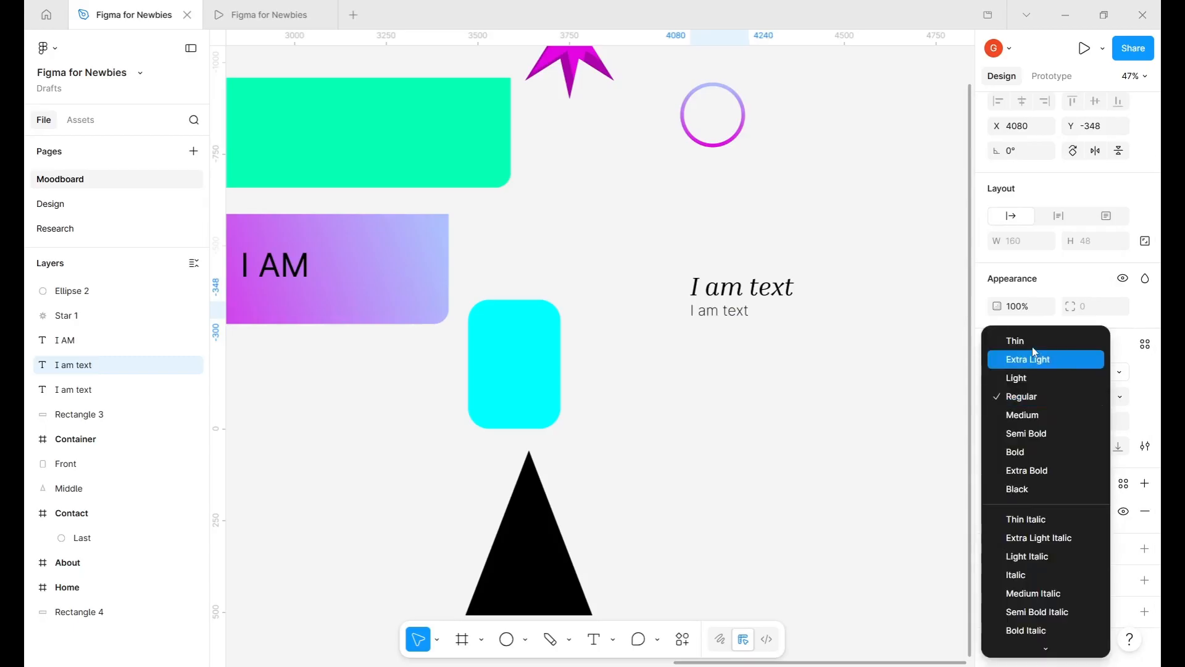
left_click(790, 408)
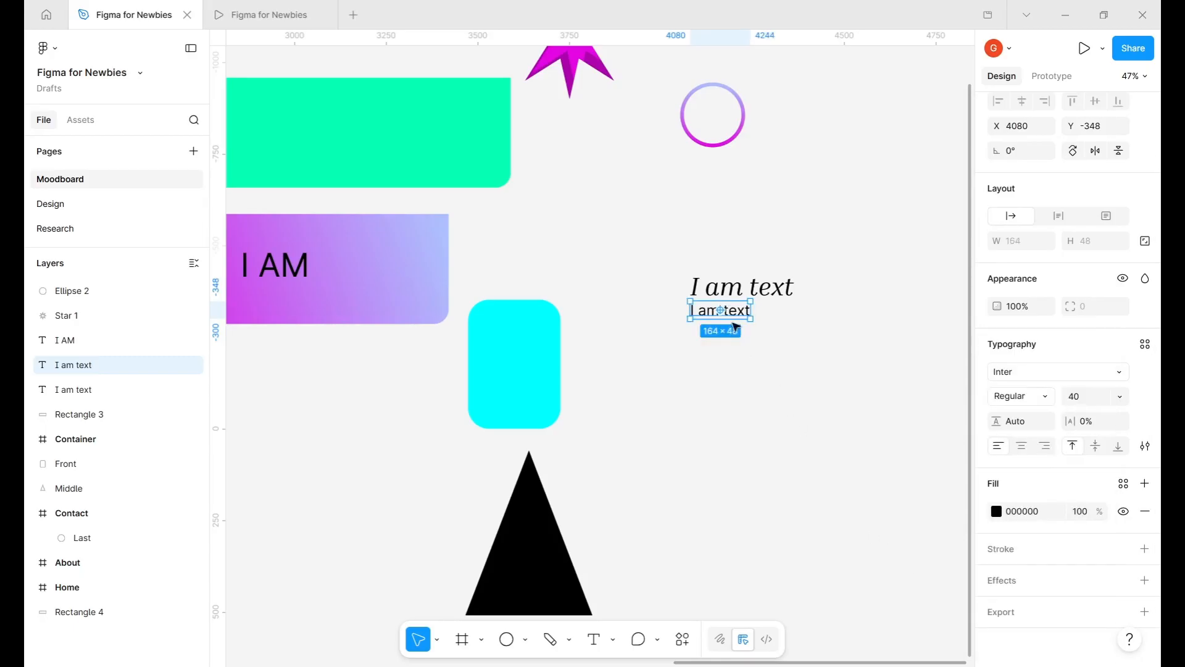
- Replace the smaller text's wording with "I am a small text"
double_click(748, 311)
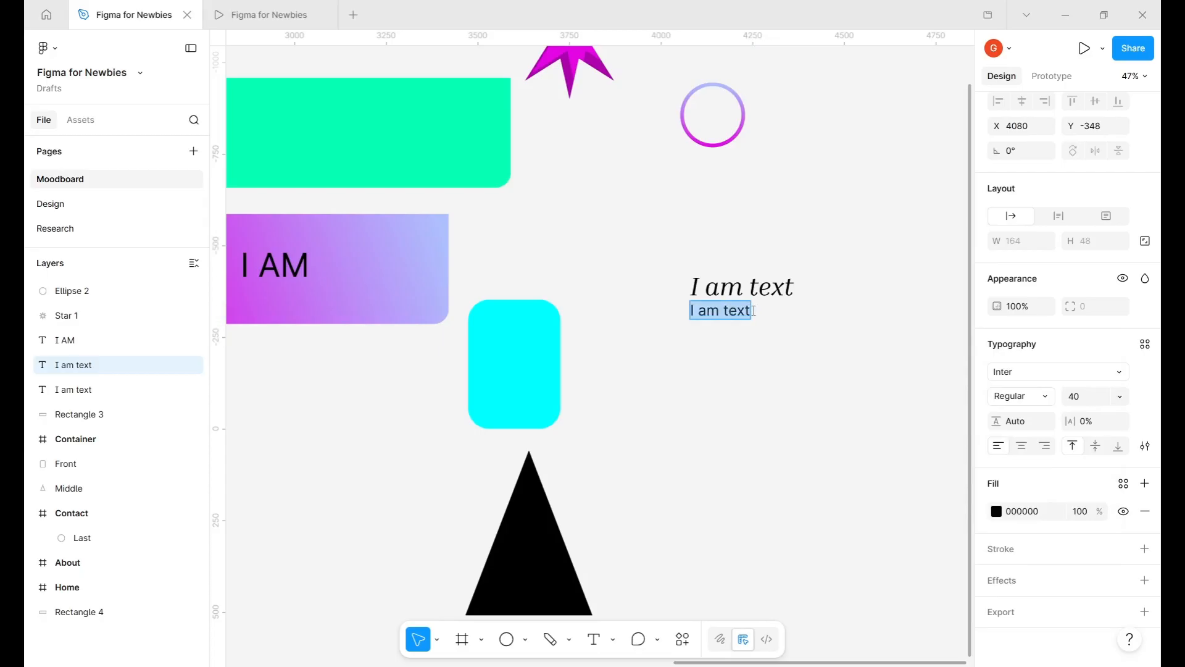
type("I an a")
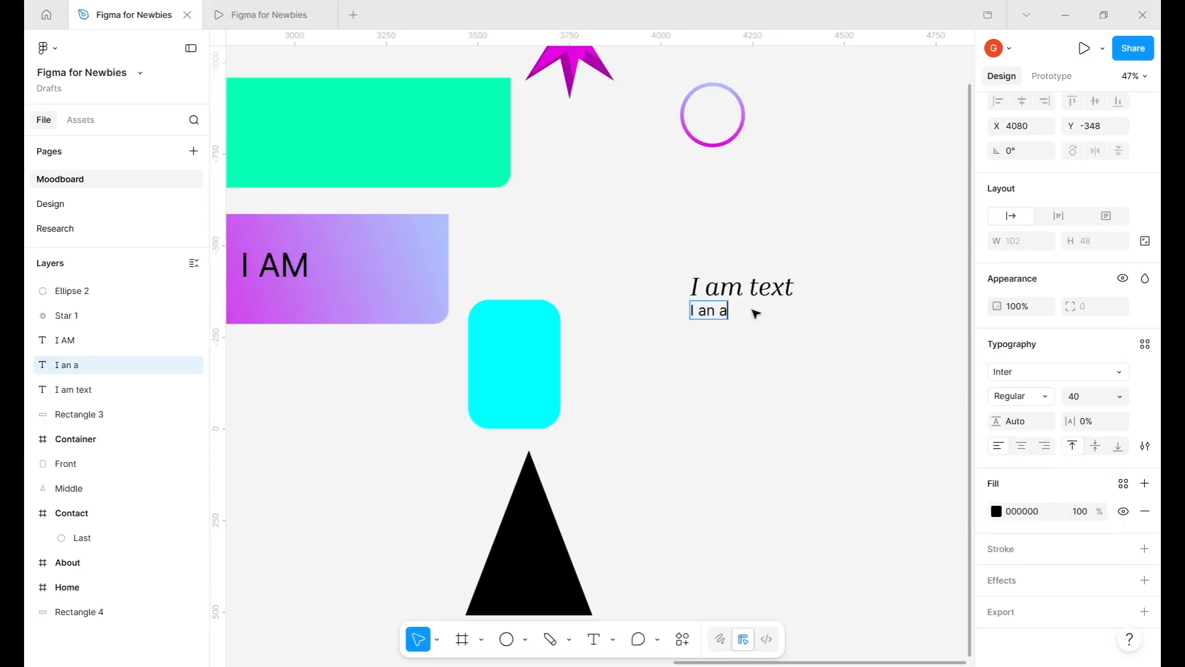
key("BackSpace")
key("BackSpace")
key("BackSpace")
type("m a smal")
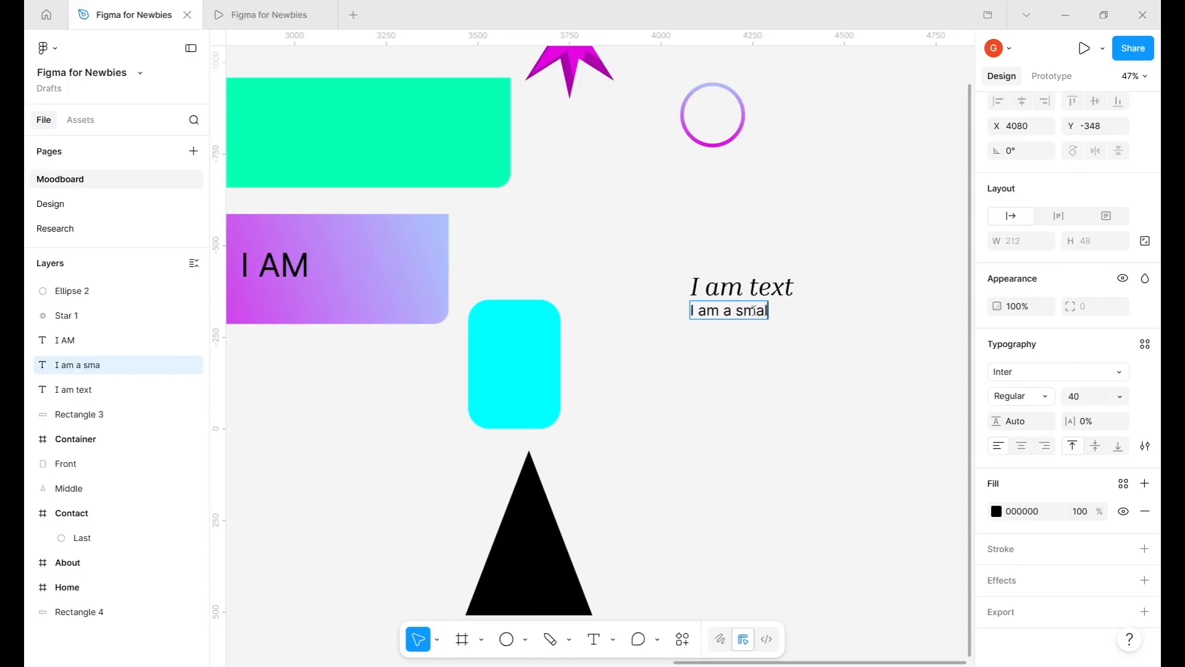
type("l text")
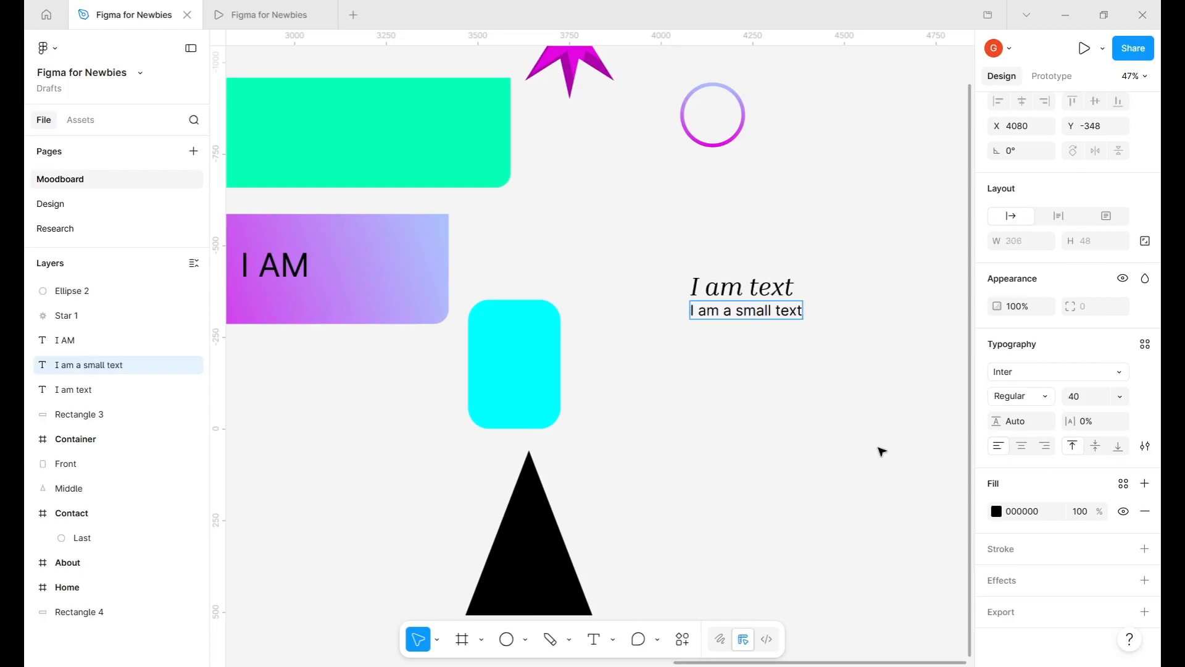
- Nudge the "I am a small text" layer down 10 units to Y -338
key("Escape")
key("shift+Down")
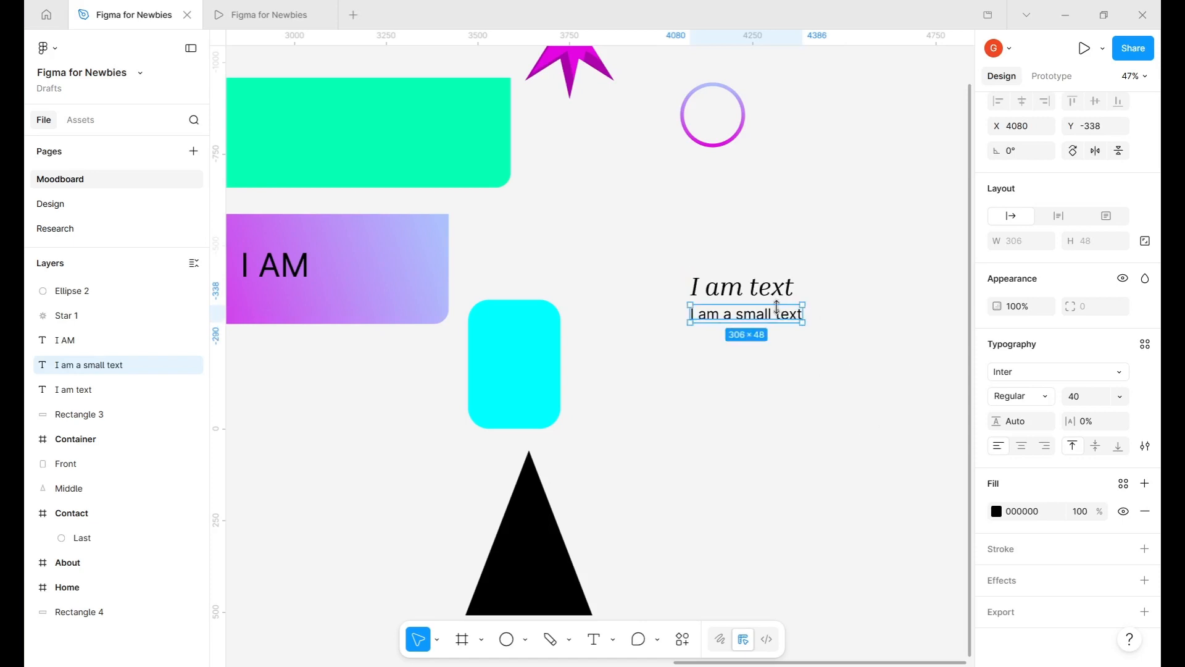
- Try splitting the small text into three lines with line breaks, and restore it to a single line
scroll(811, 317, "up", 5, "ctrl")
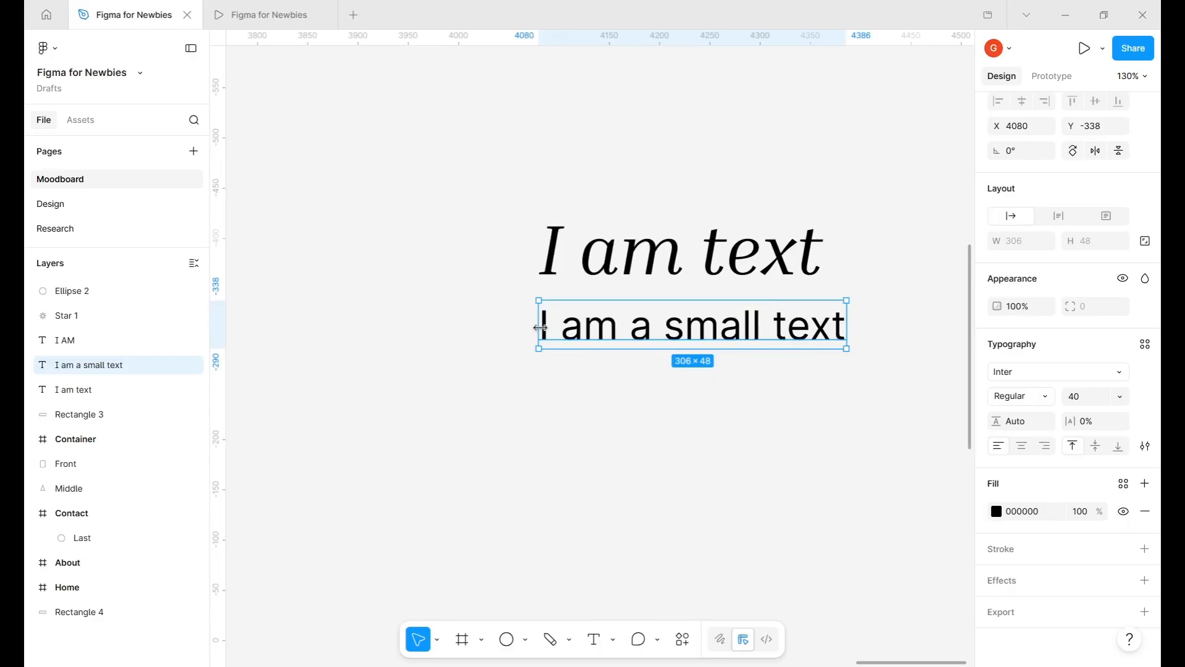
double_click(674, 332)
left_click(671, 330)
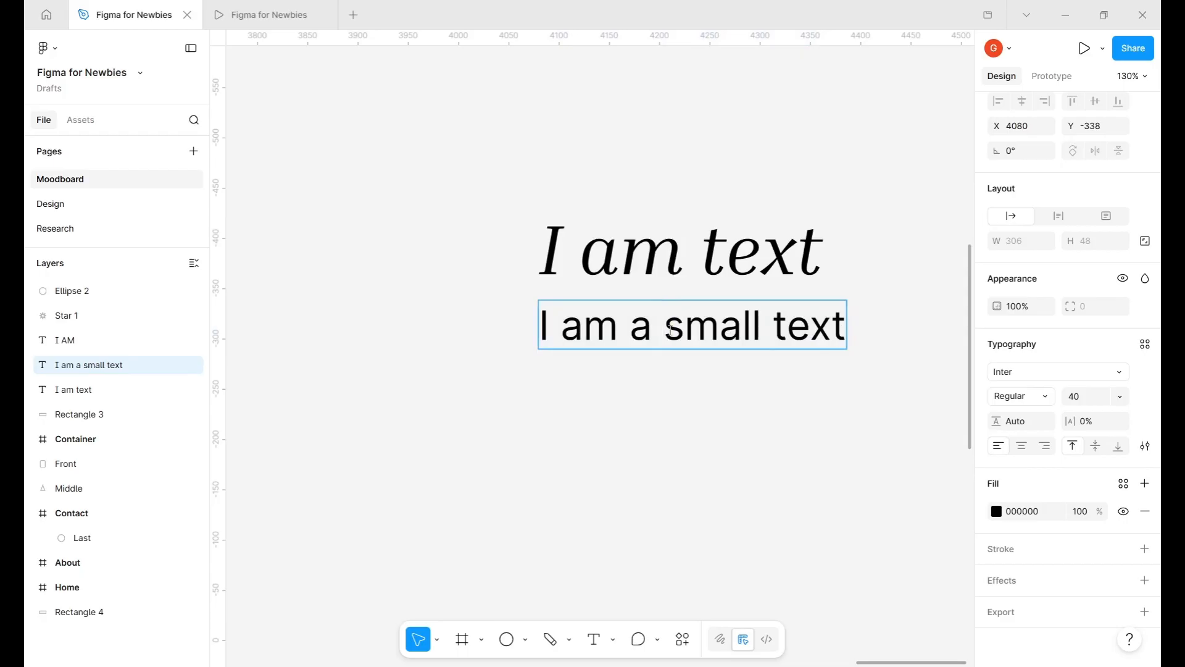
key("Return")
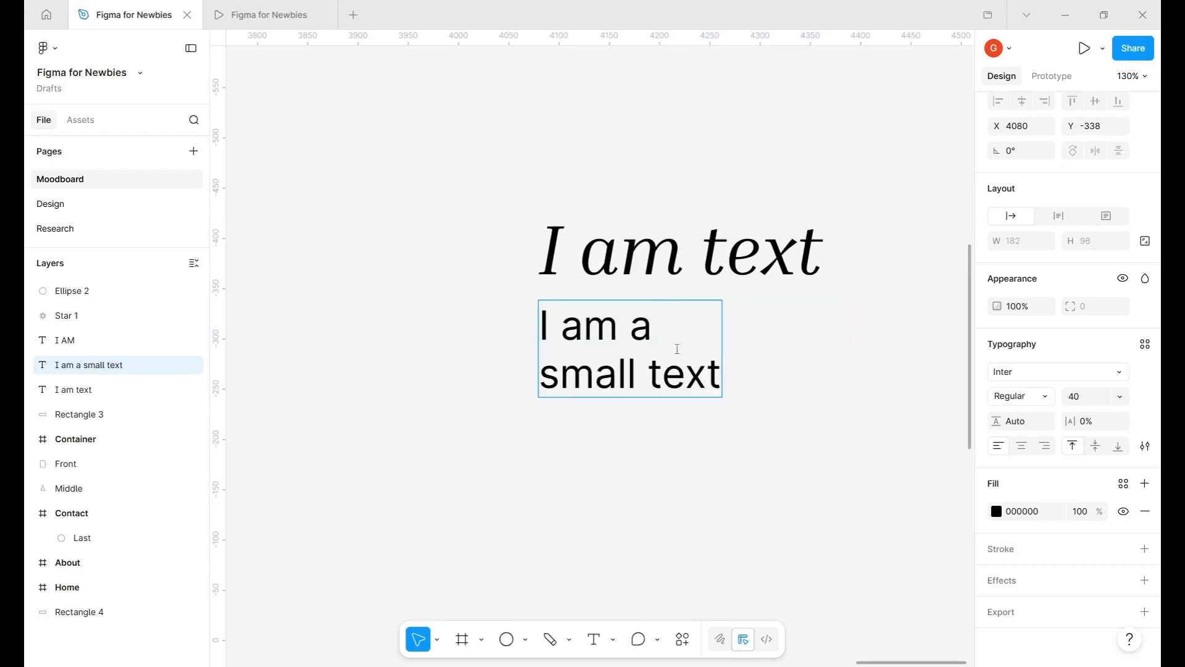
left_click(648, 377)
key("Return")
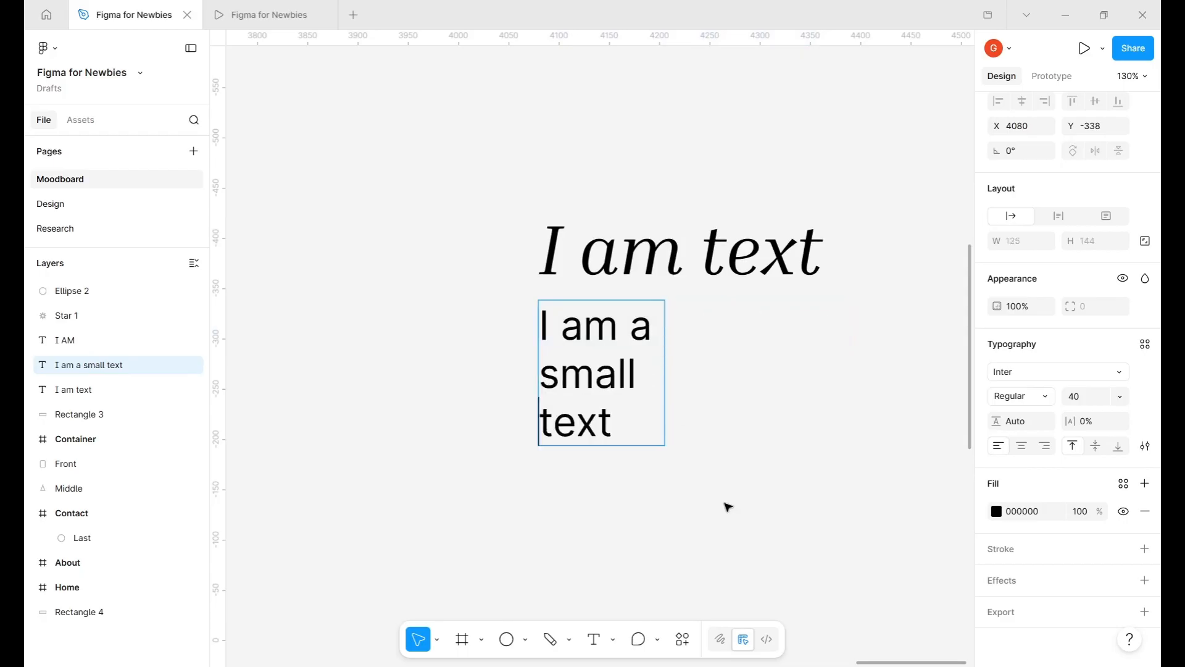
key("BackSpace")
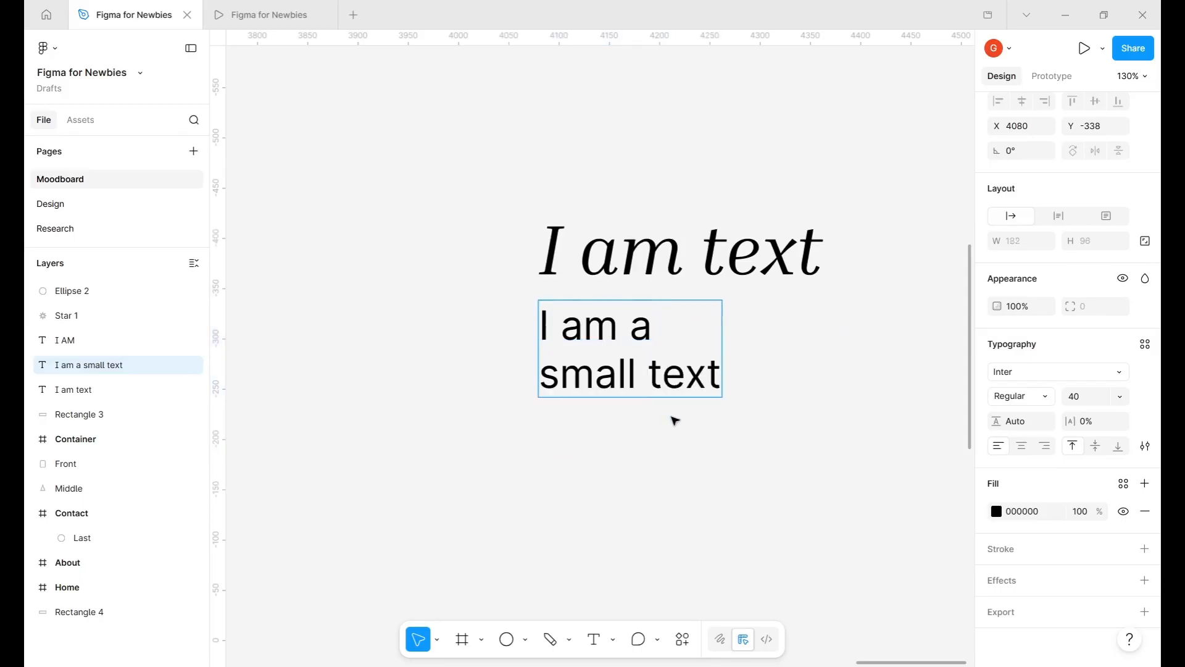
key("Home")
key("BackSpace")
key("Escape")
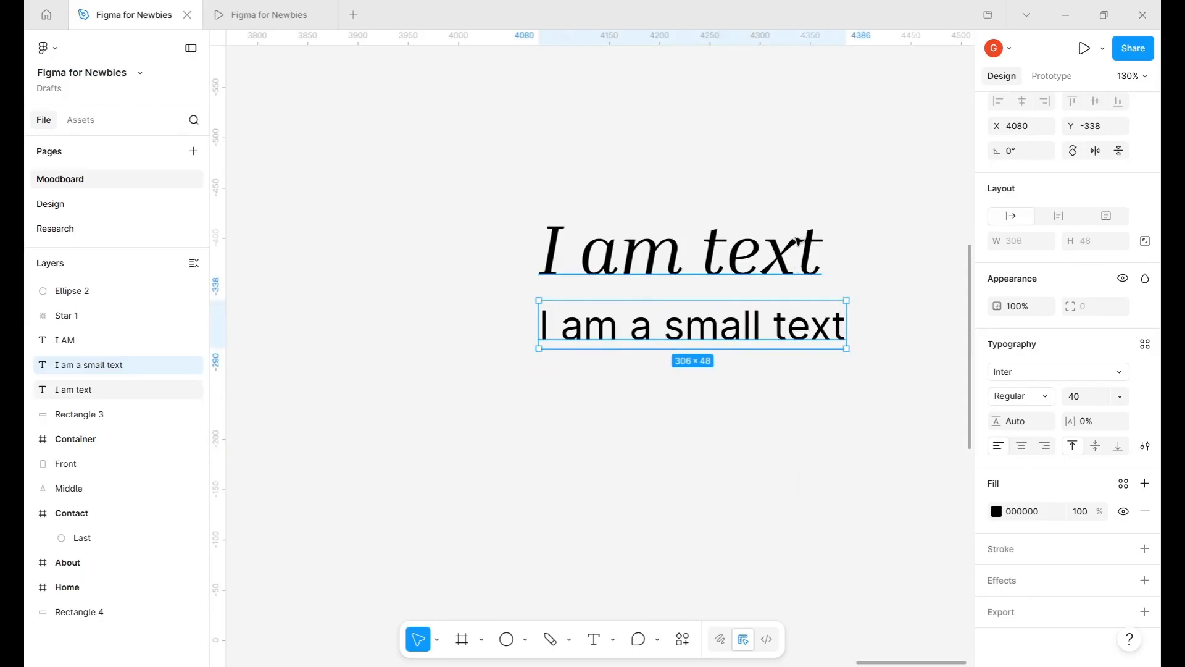
- Move the italic "I am text" up to about Y -461, try resizing its box, and undo the resize
left_click_drag(804, 268, 806, 239)
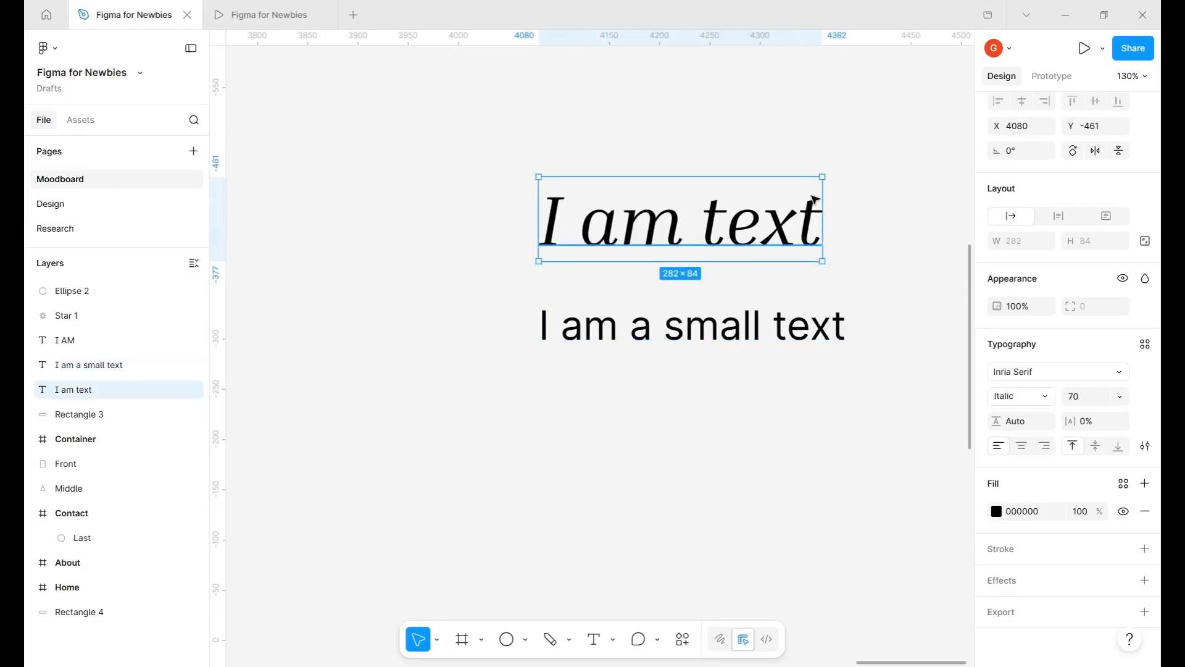
left_click_drag(823, 228, 578, 259)
key("ctrl+z")
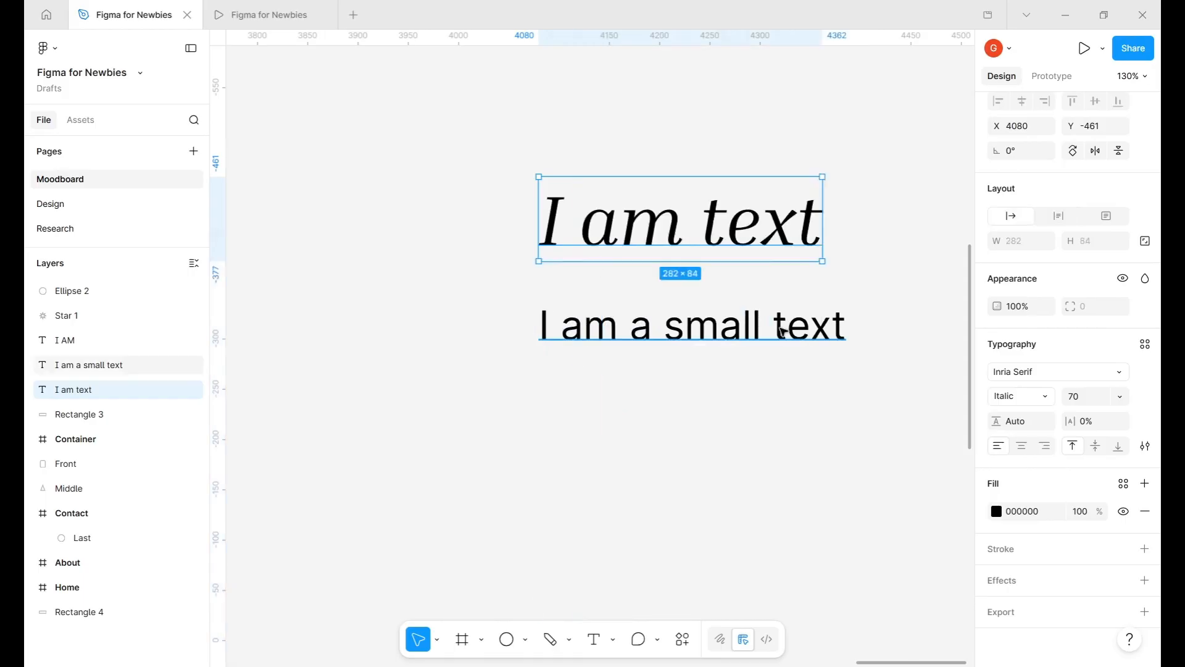
- Widen the small text's box to about 396, and return it to auto width
left_click(847, 327)
left_click_drag(847, 327, 938, 342)
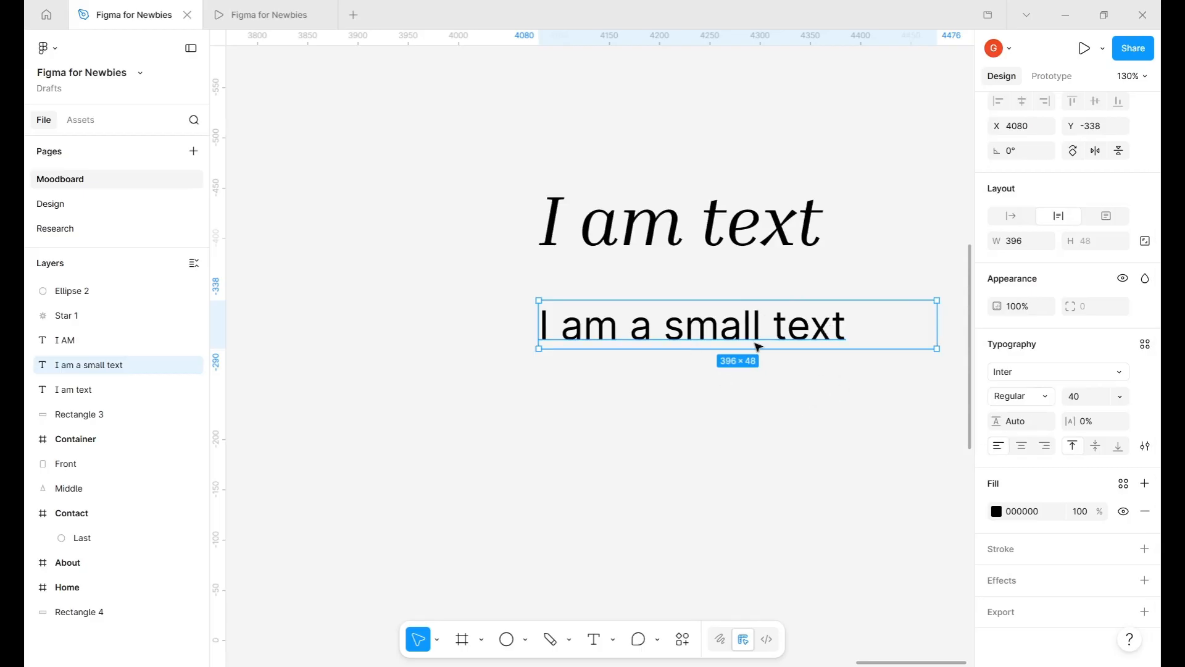
left_click(1012, 217)
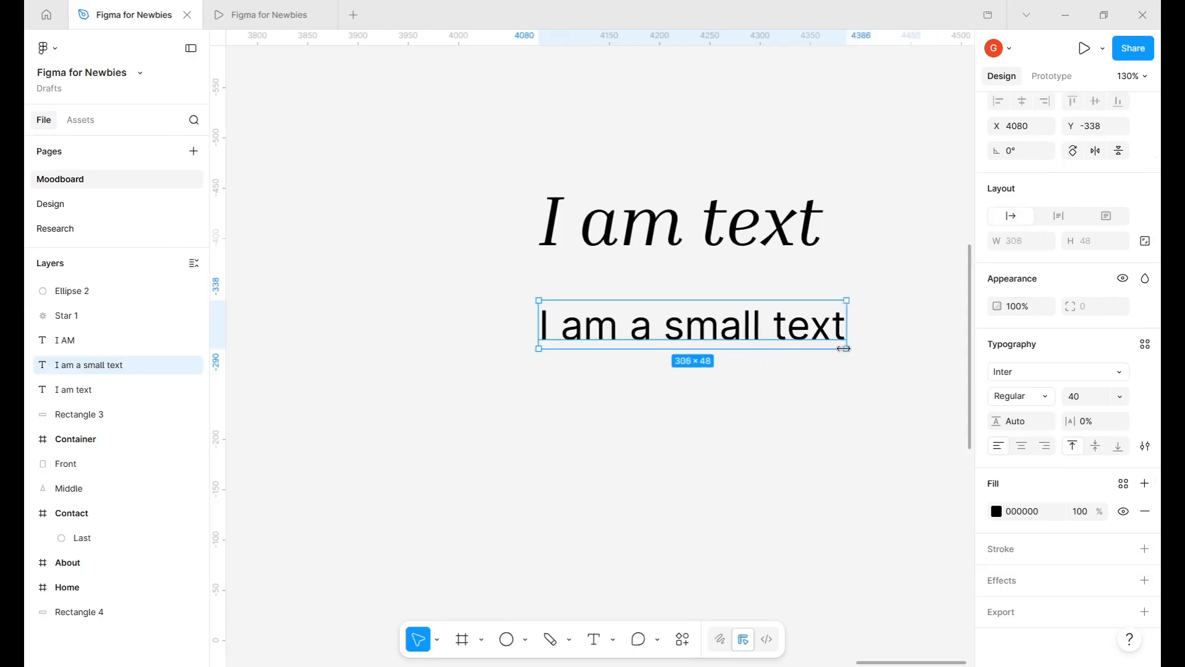
- Stretch the small text's box to about 131 high, and set its resizing to auto height
left_click_drag(802, 347, 786, 432)
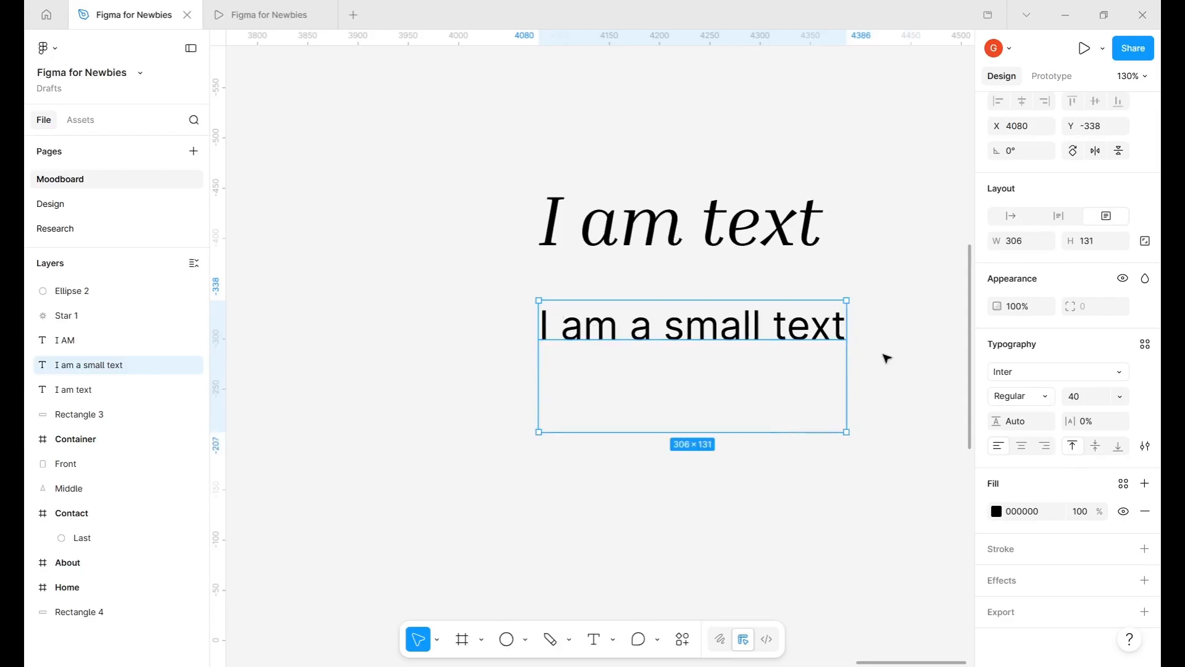
left_click(1059, 218)
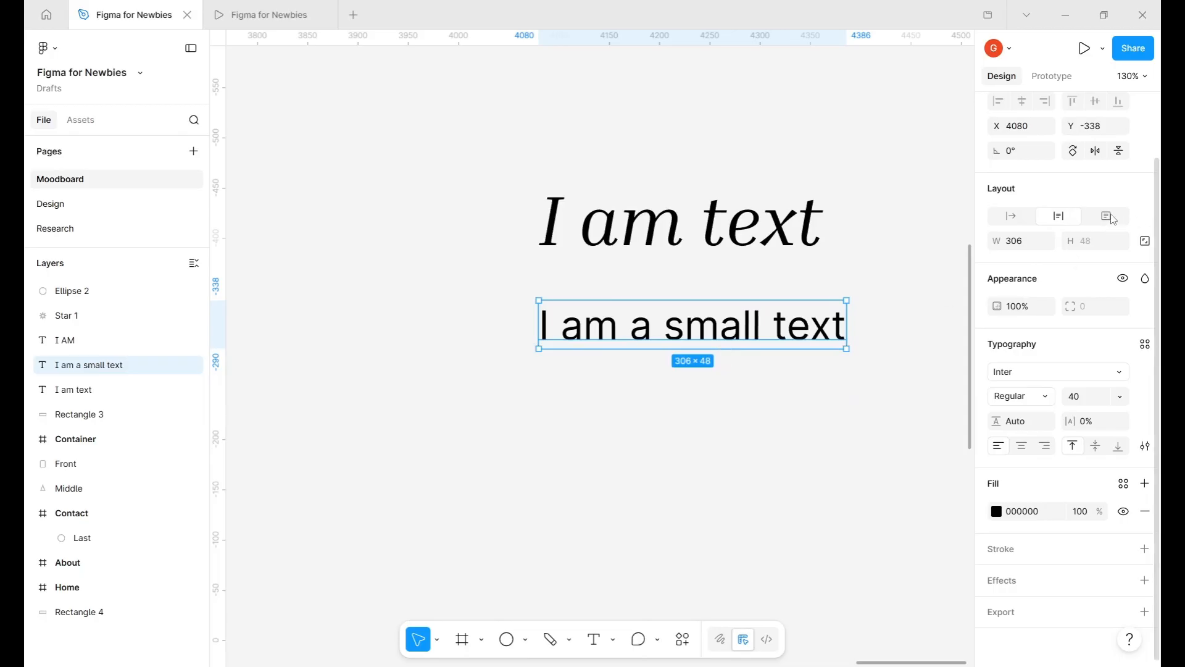
- Stretch the italic "I am text" box to about 113 high, set it to auto height, and place it at about X 4085, Y -437
left_click(764, 254)
left_click_drag(765, 216, 760, 190)
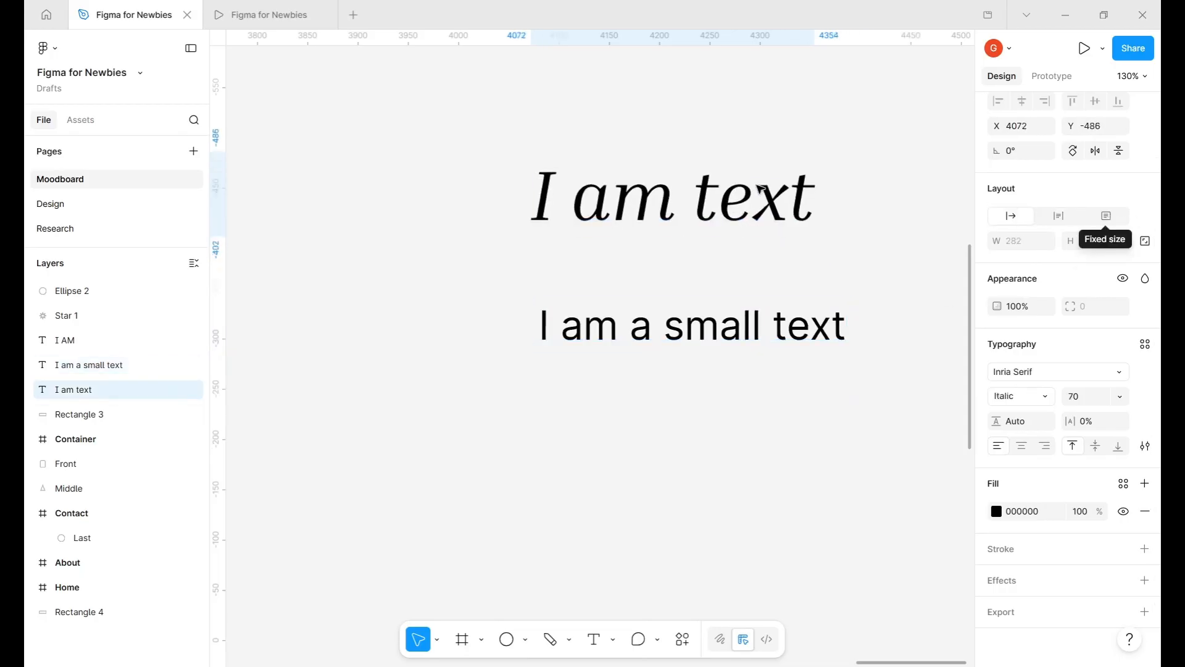
left_click_drag(738, 256, 738, 259)
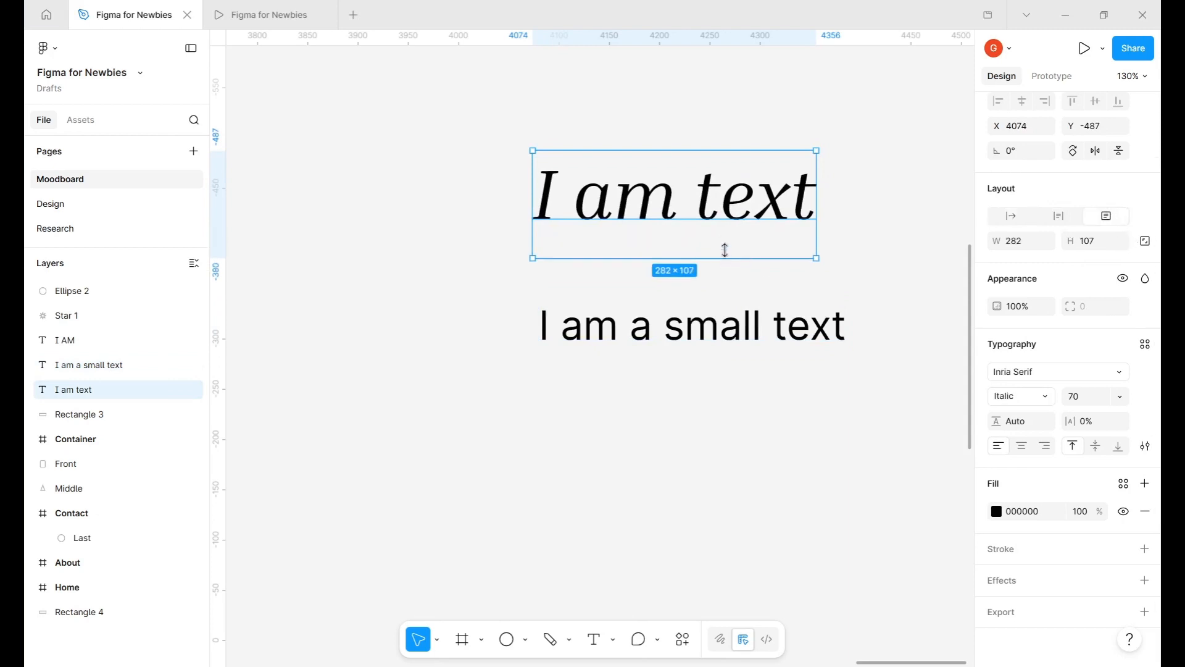
left_click_drag(745, 216, 775, 220)
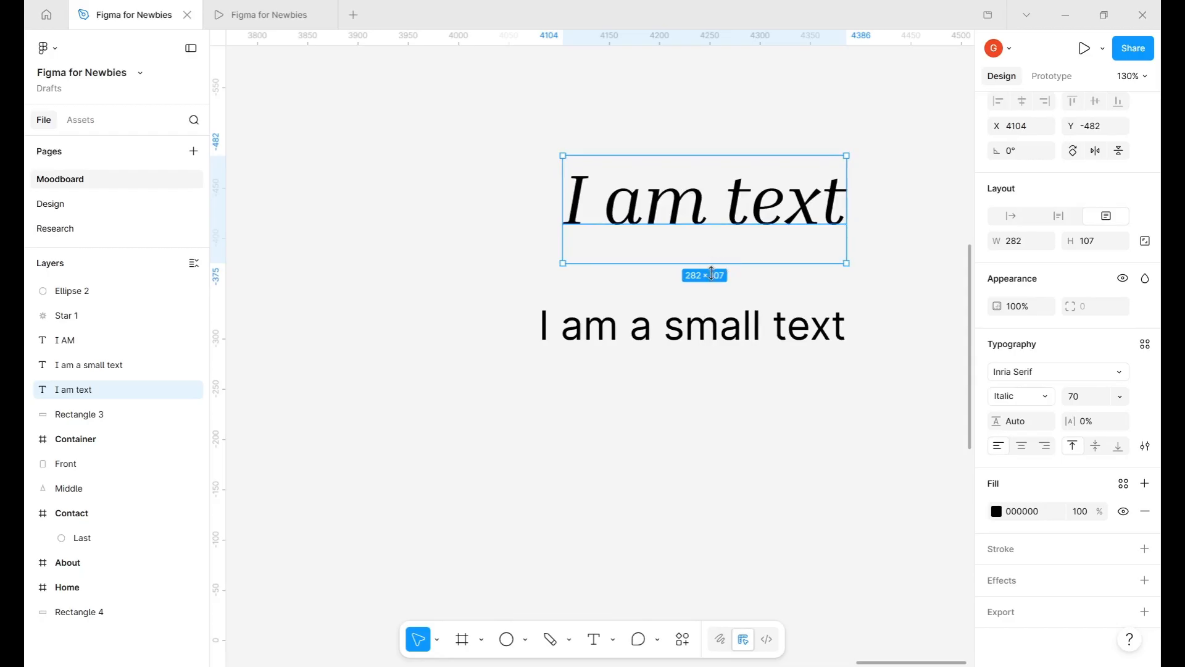
left_click_drag(711, 272, 706, 269)
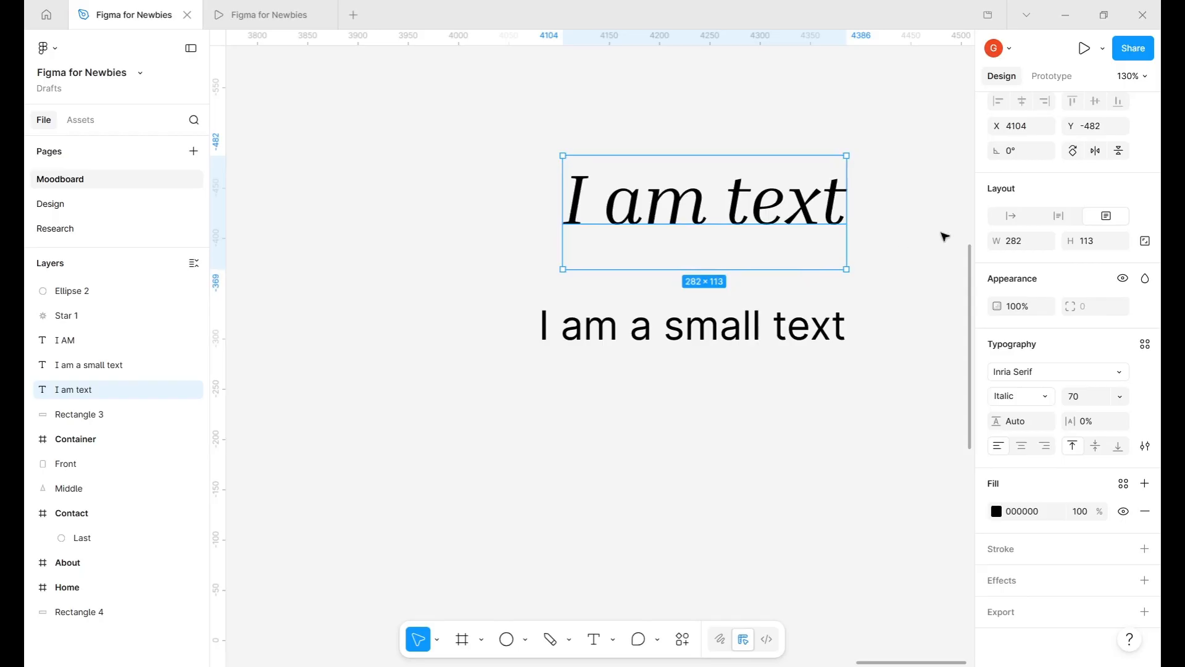
left_click(1056, 216)
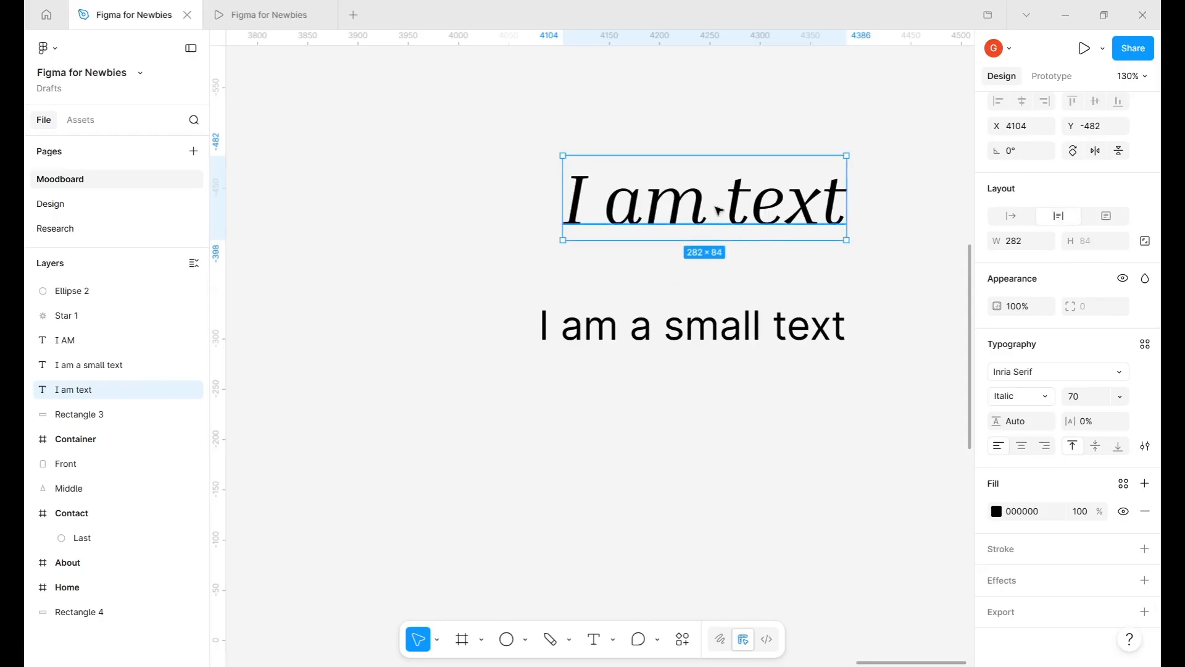
left_click_drag(716, 223, 700, 259)
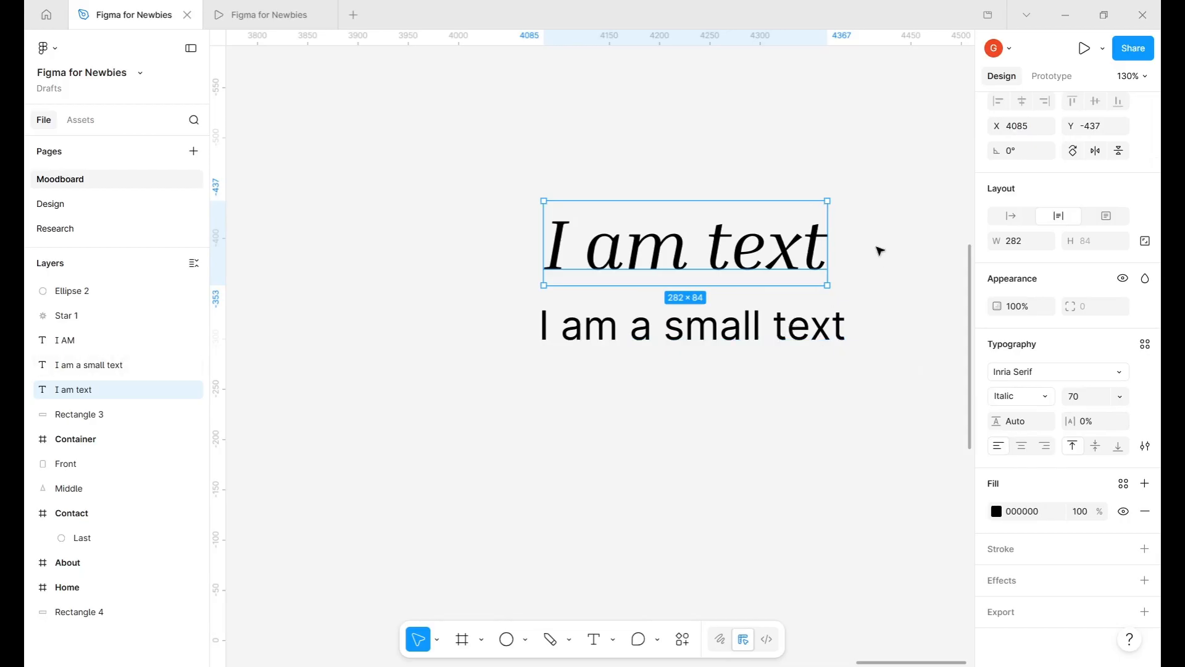
scroll(886, 233, "down", 4)
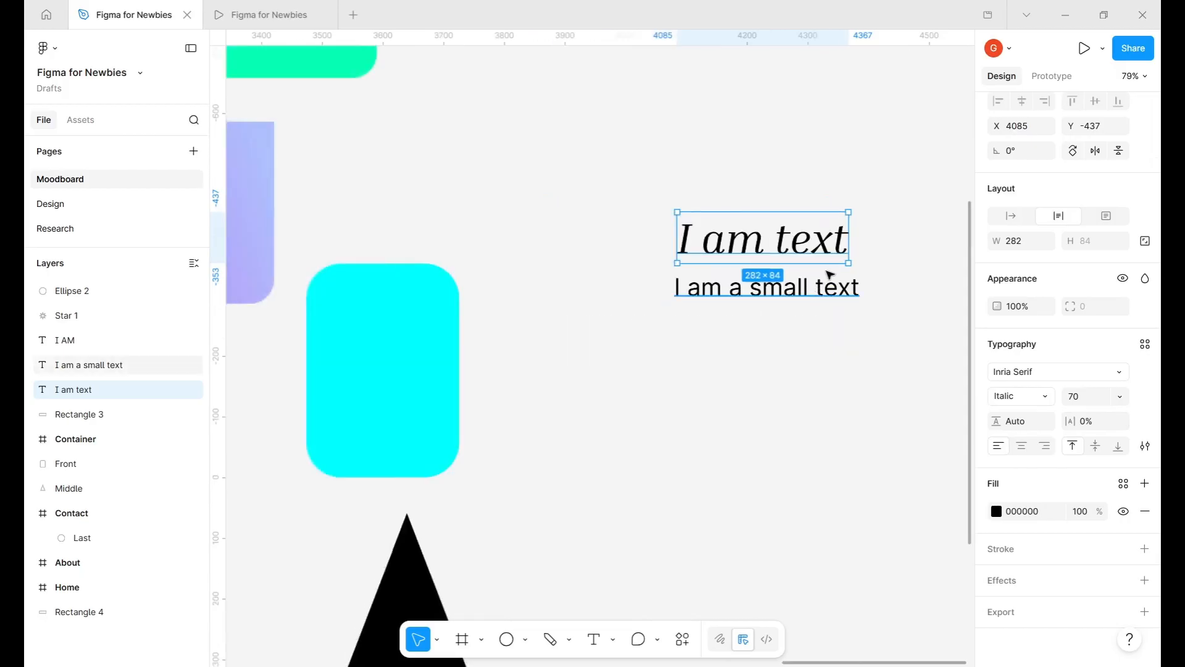
left_click(837, 287, "shift")
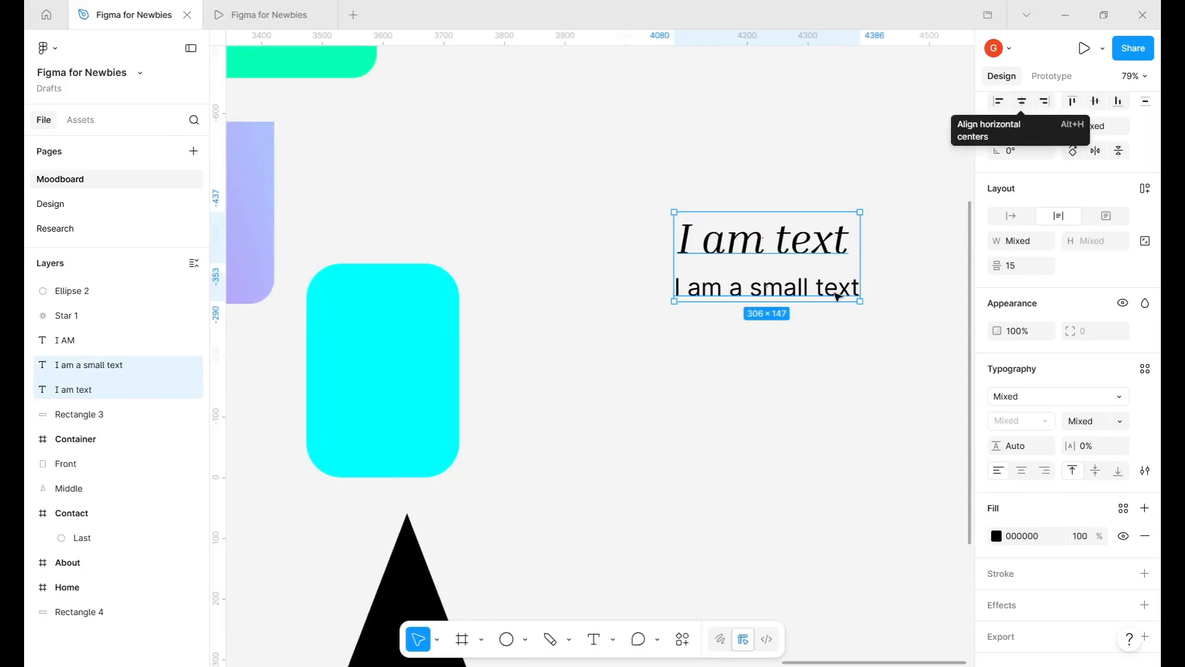
key("Escape")
- Extend the small text to "I am a small text. Very small", and set its box to auto width after widening it to about 677
left_click(862, 291)
double_click(842, 294)
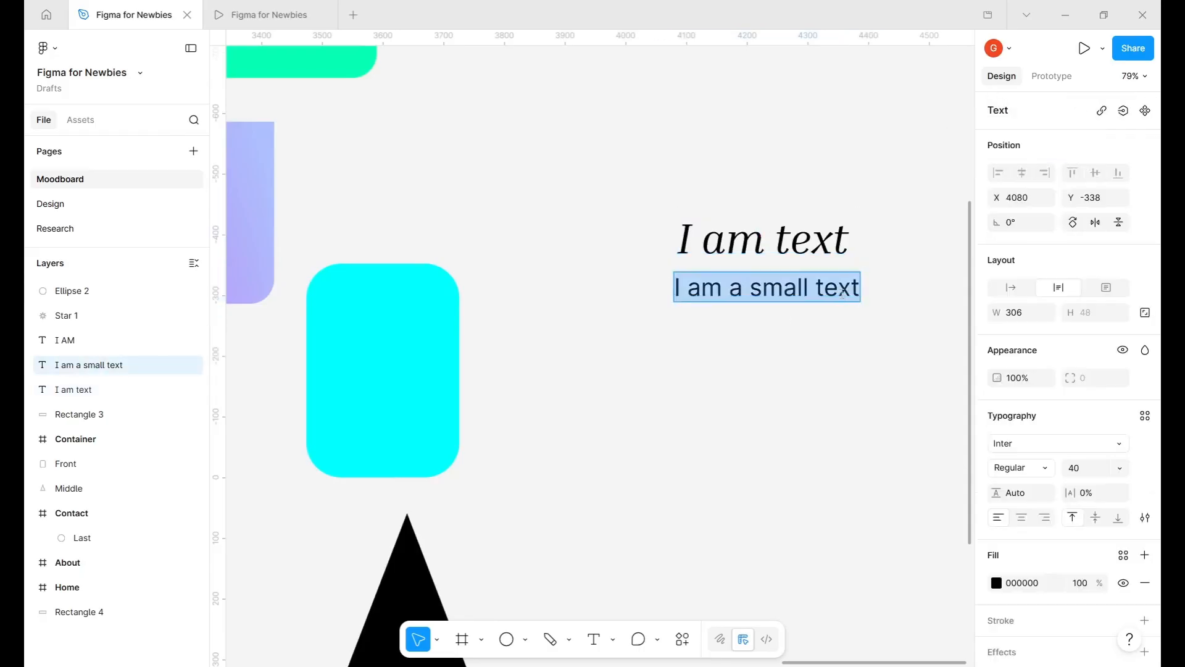
left_click(842, 294)
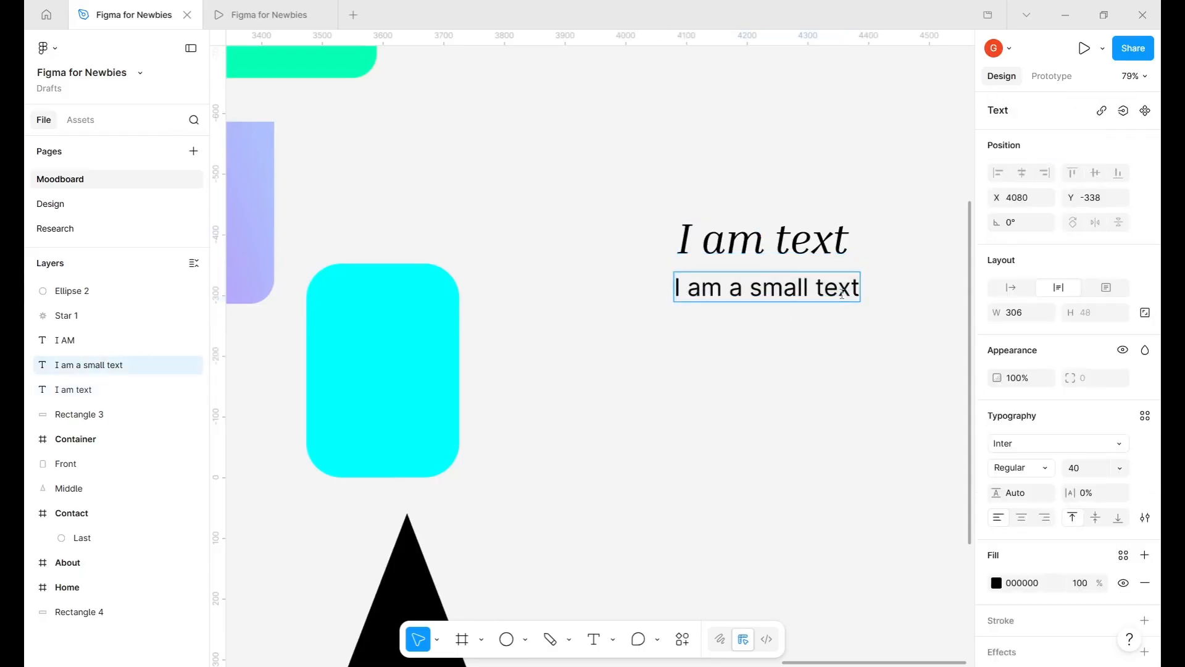
type(".")
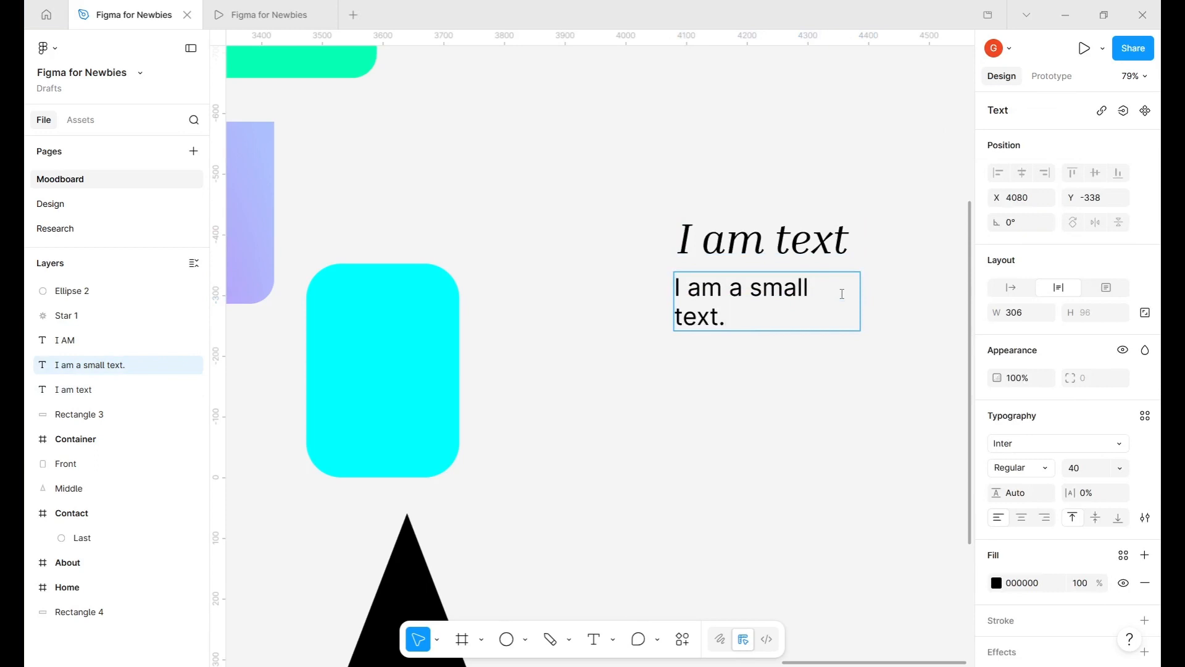
type(" Very small")
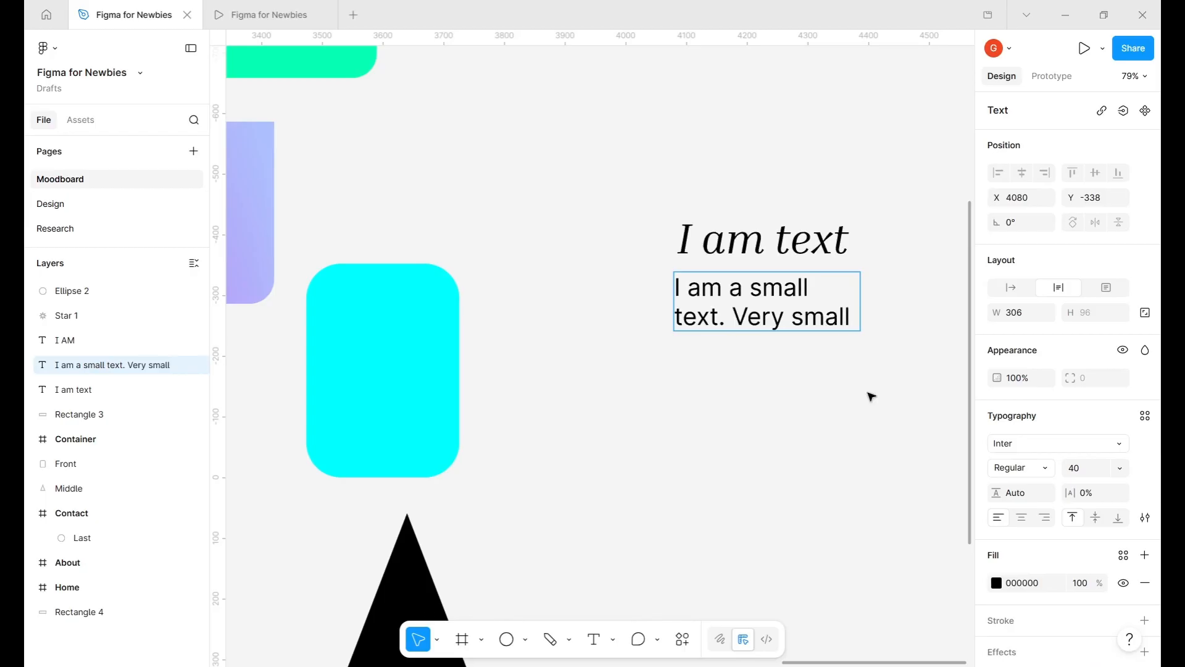
key("Escape")
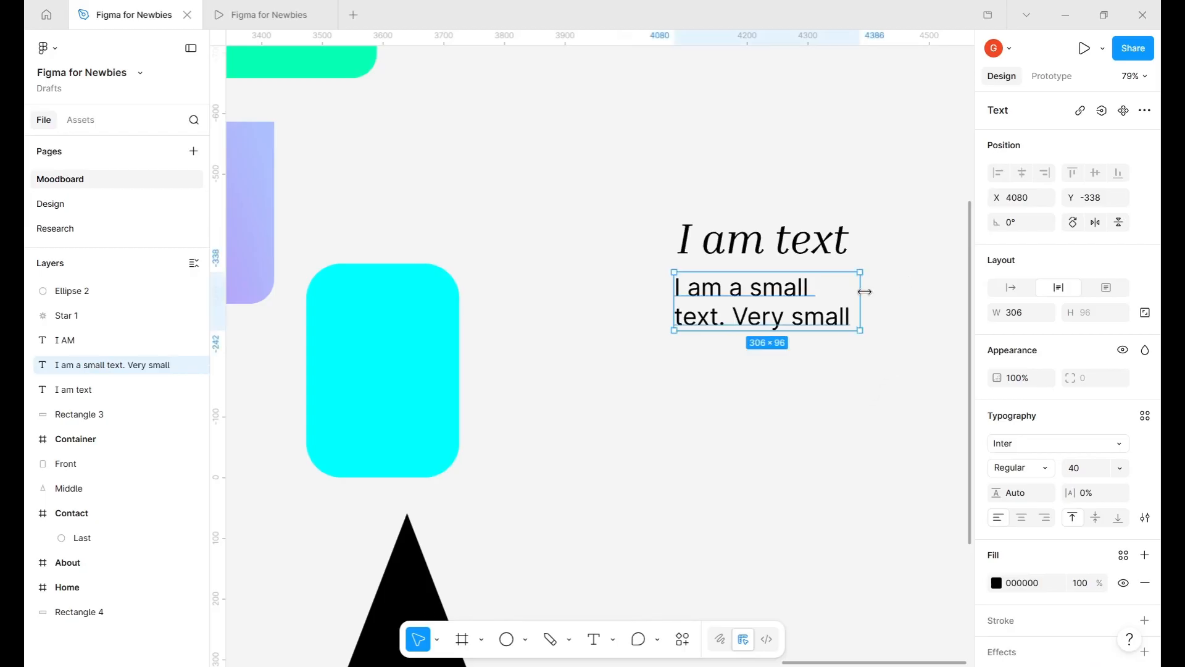
left_click_drag(861, 292, 920, 296)
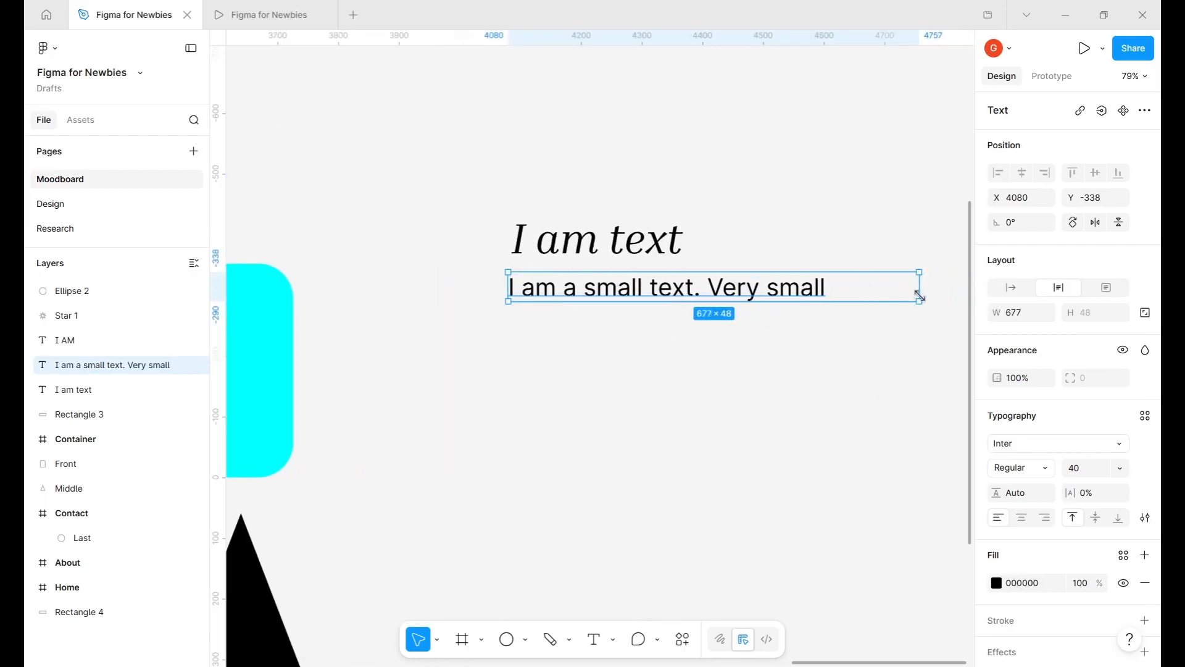
left_click(1011, 287)
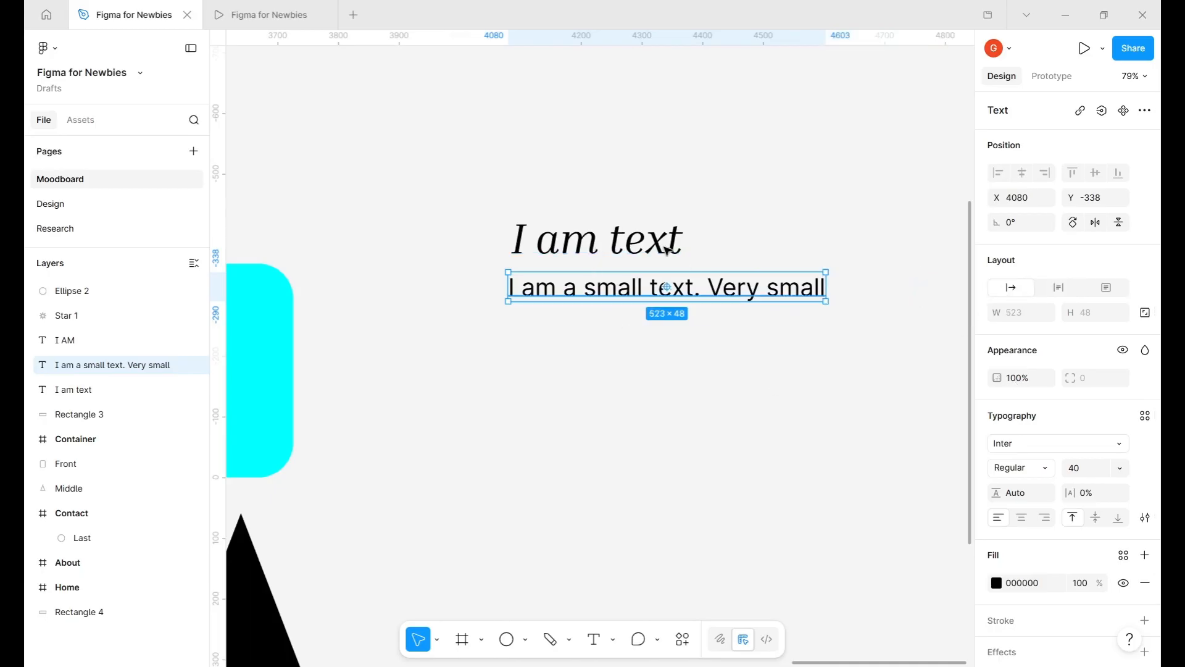
- Select both text layers and align them by horizontal centers, by right edges, and by left edges in turn
left_click(630, 252, "shift")
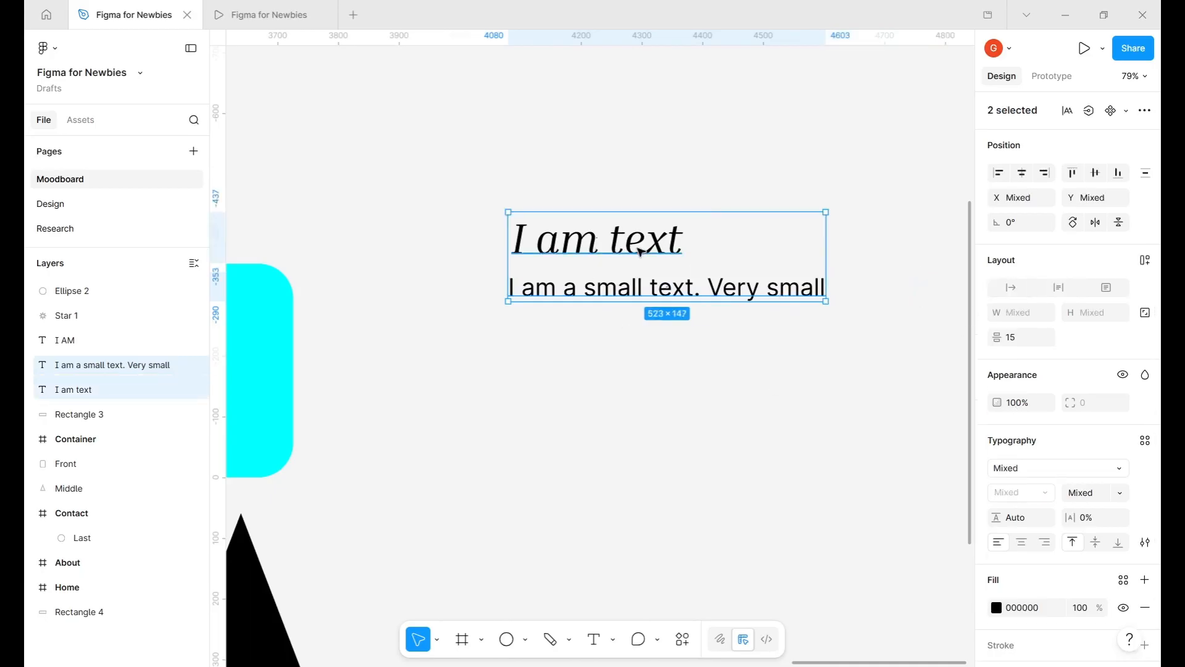
left_click(1022, 172)
left_click(1047, 175)
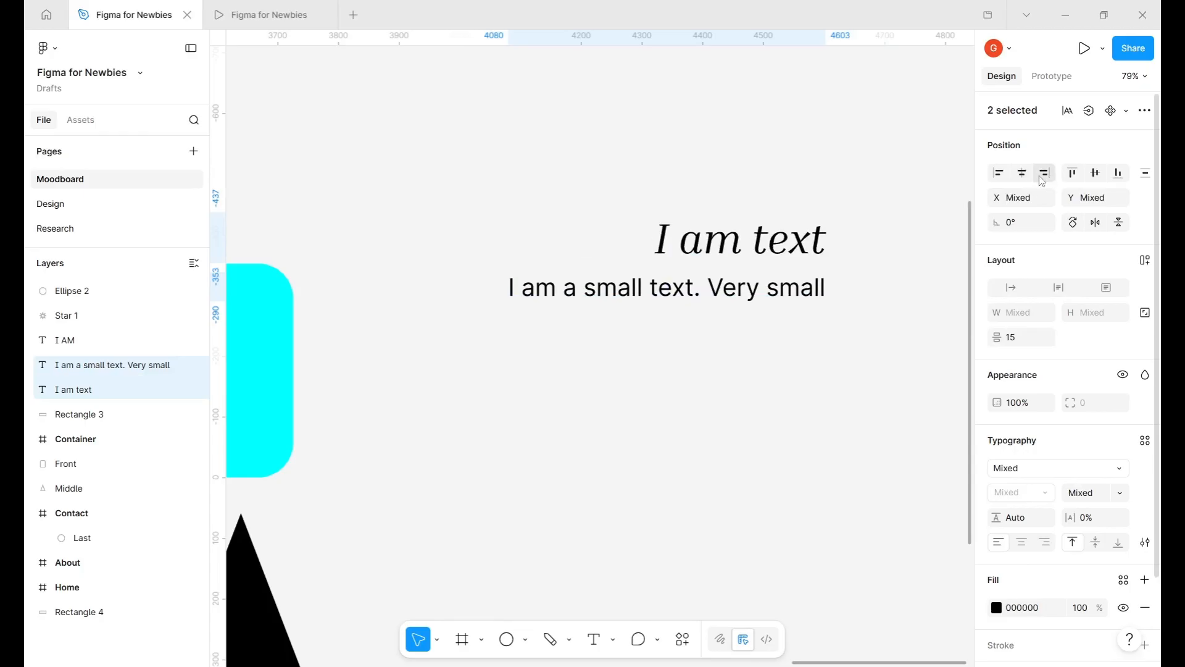
left_click(998, 173)
- Try aligning both texts by top edges, vertical centers and bottom edges, undo these trials, and align their left edges again
left_click(1077, 177)
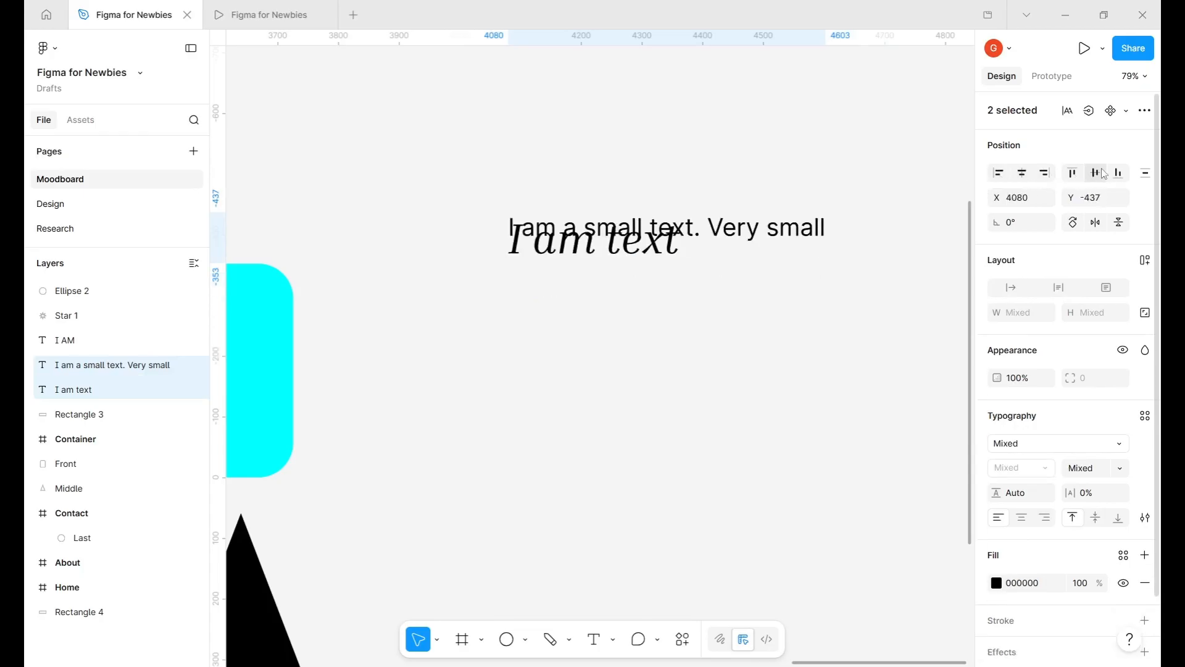
left_click(1096, 176)
left_click(1118, 173)
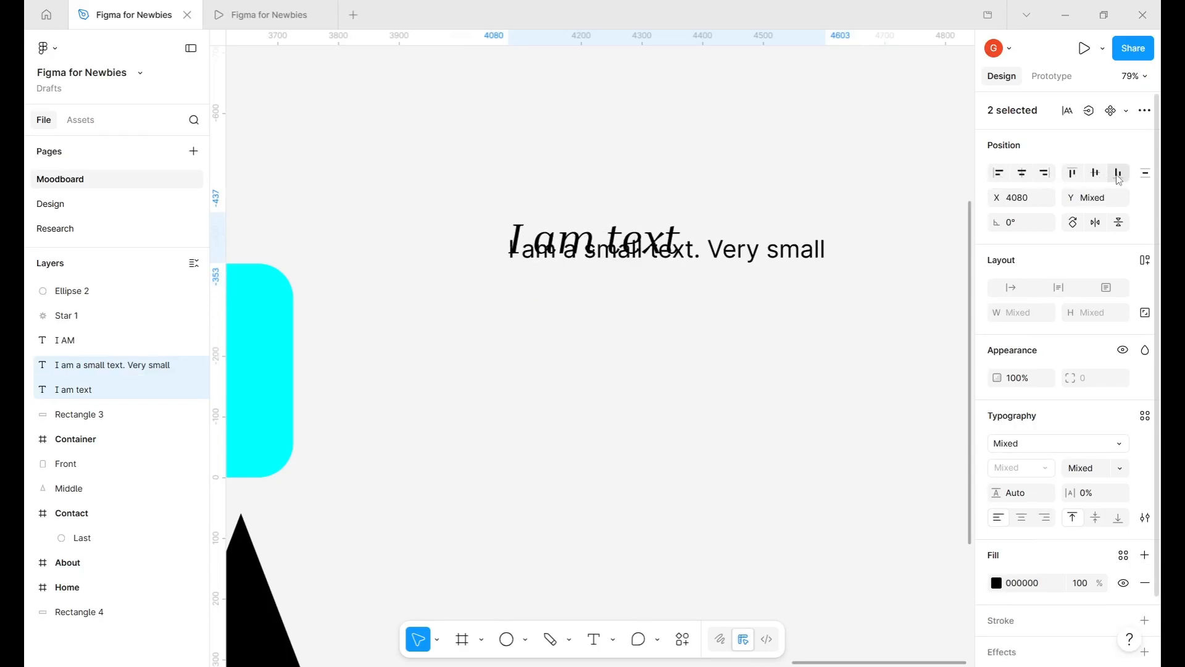
key("ctrl+z")
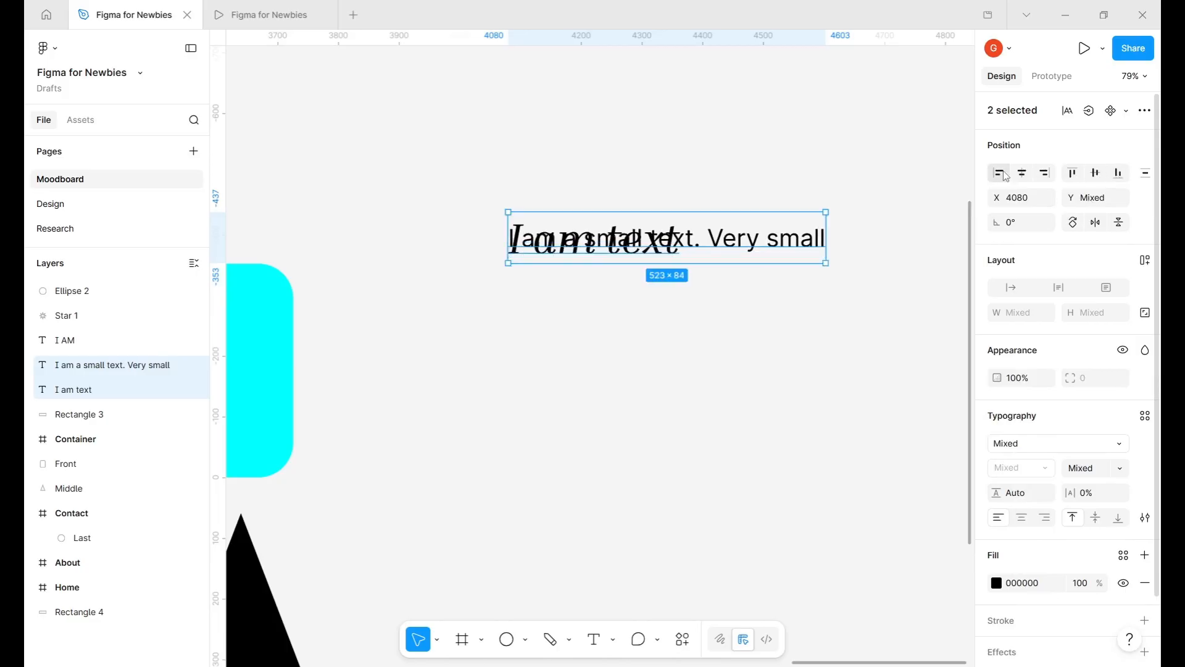
key("ctrl+z")
key("ctrl+z")
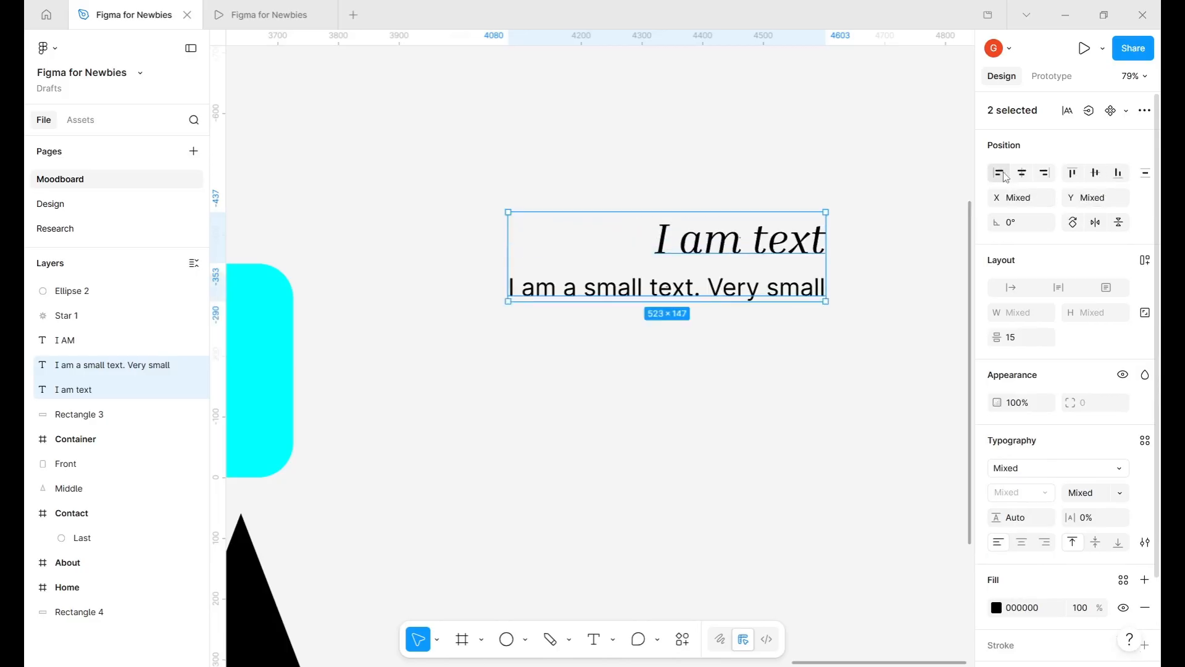
left_click(1006, 177)
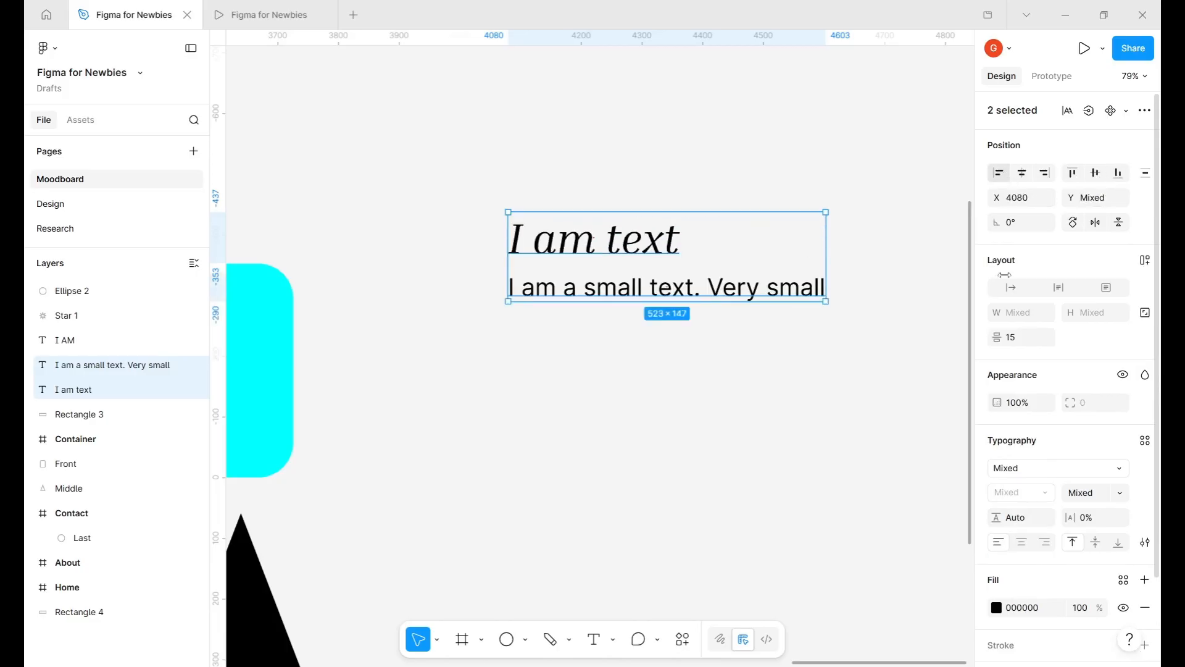
- Center the text inside both text boxes, and narrow the small text's box to about 325 wide so it wraps
left_click(1021, 549)
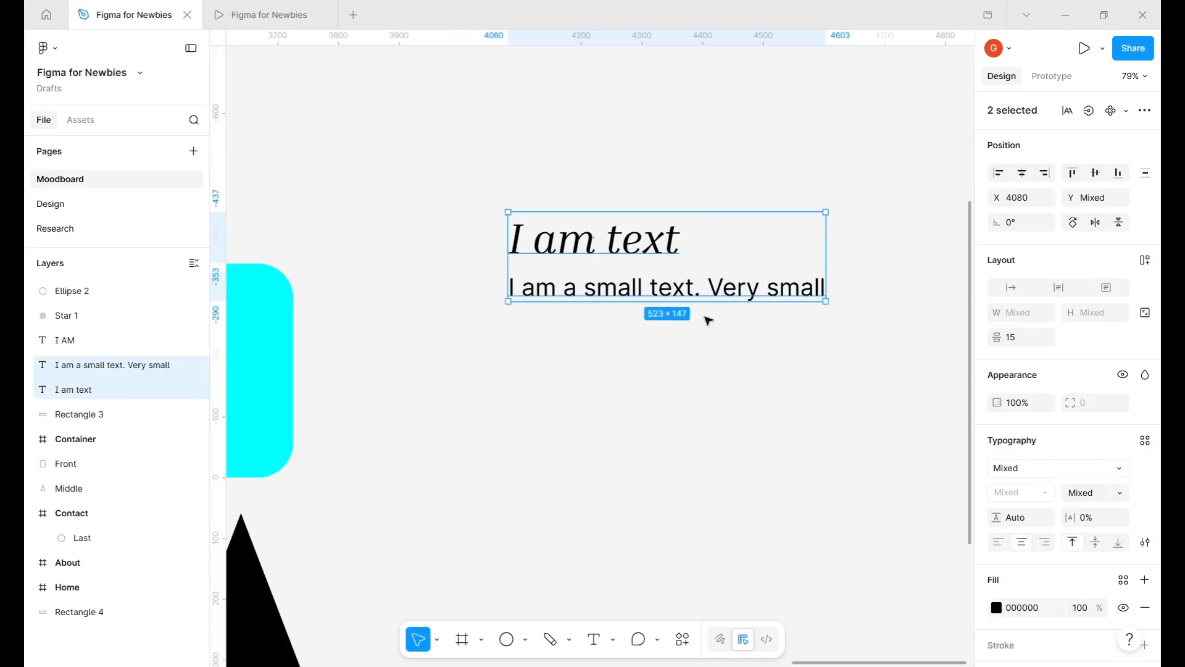
left_click(818, 287)
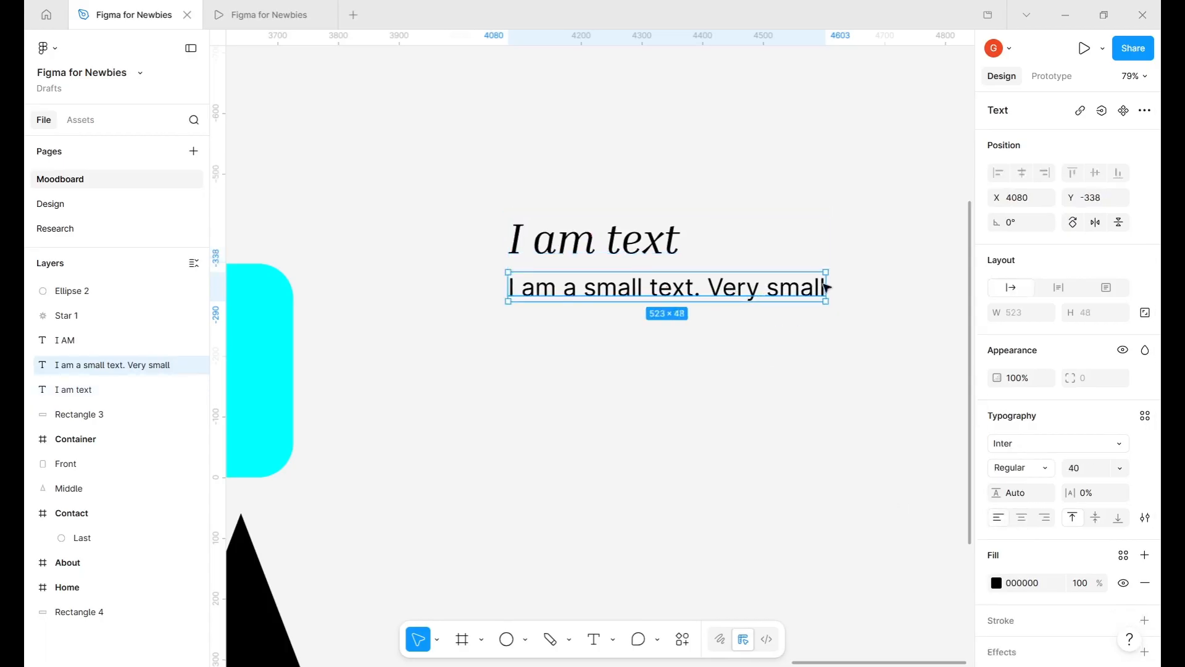
left_click_drag(826, 285, 705, 282)
- With both text layers selected, set their text alignment to center, to right, and back to center
left_click(586, 246, "shift")
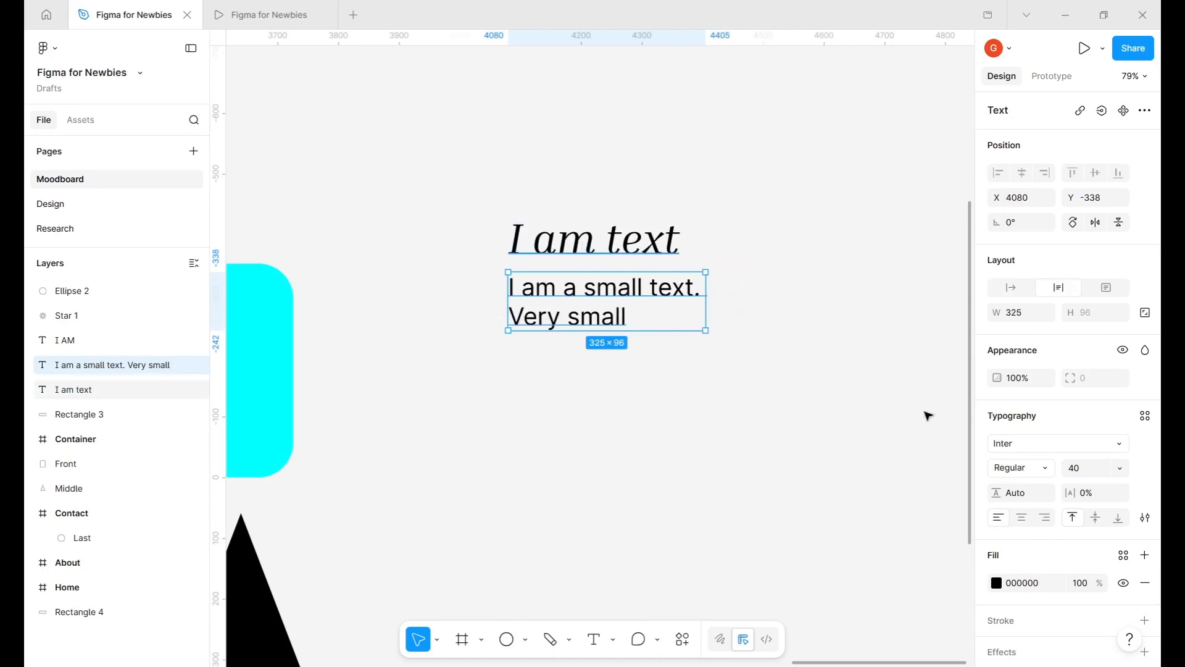
left_click(1029, 545)
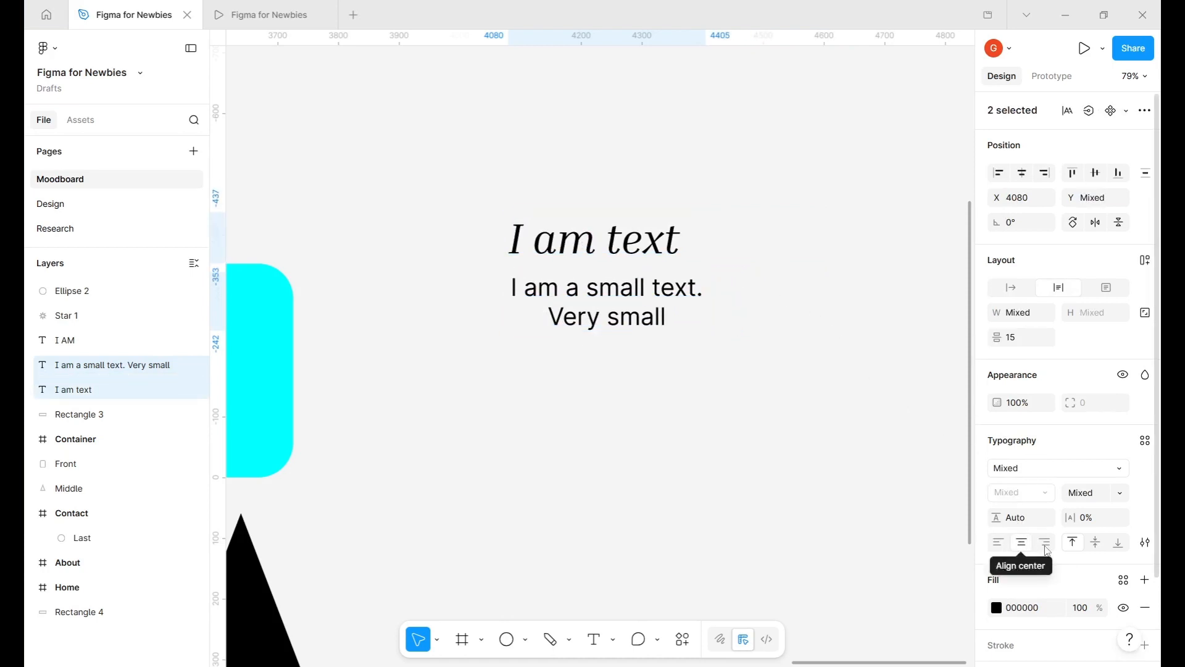
left_click(1045, 543)
left_click(1023, 544)
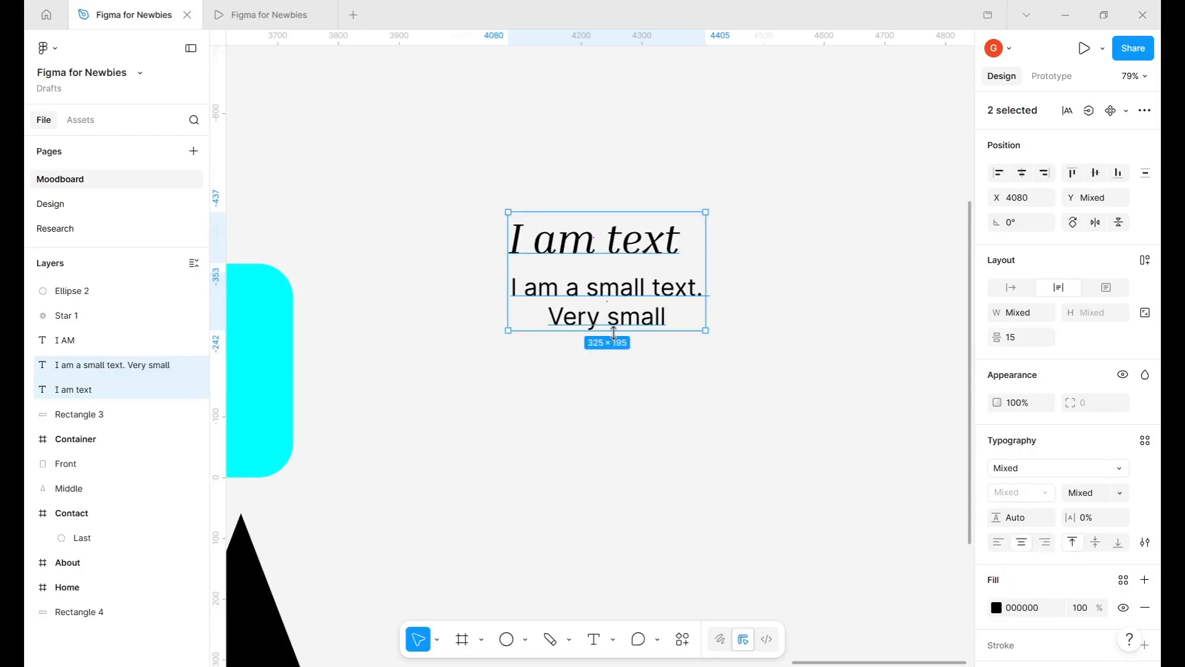
key("Escape")
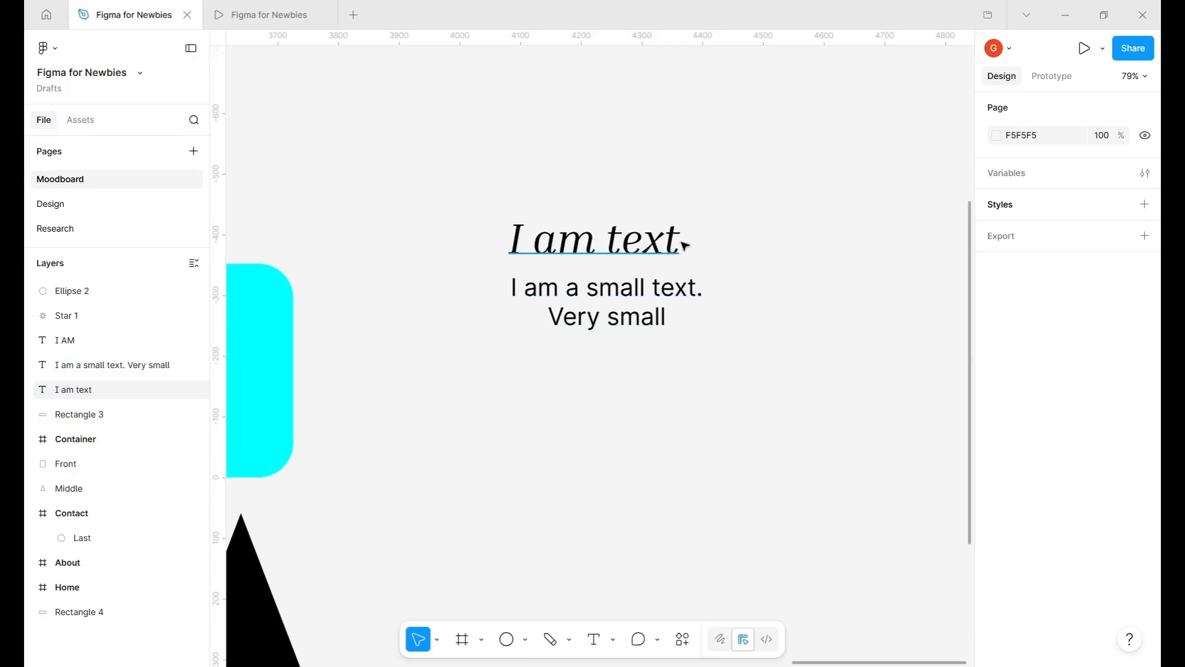
- Enlarge the italic "I am text" to size 120, widen its box to about 539, and place it at about X 4065, Y -520
left_click(679, 244)
key("ctrl+shift+period")
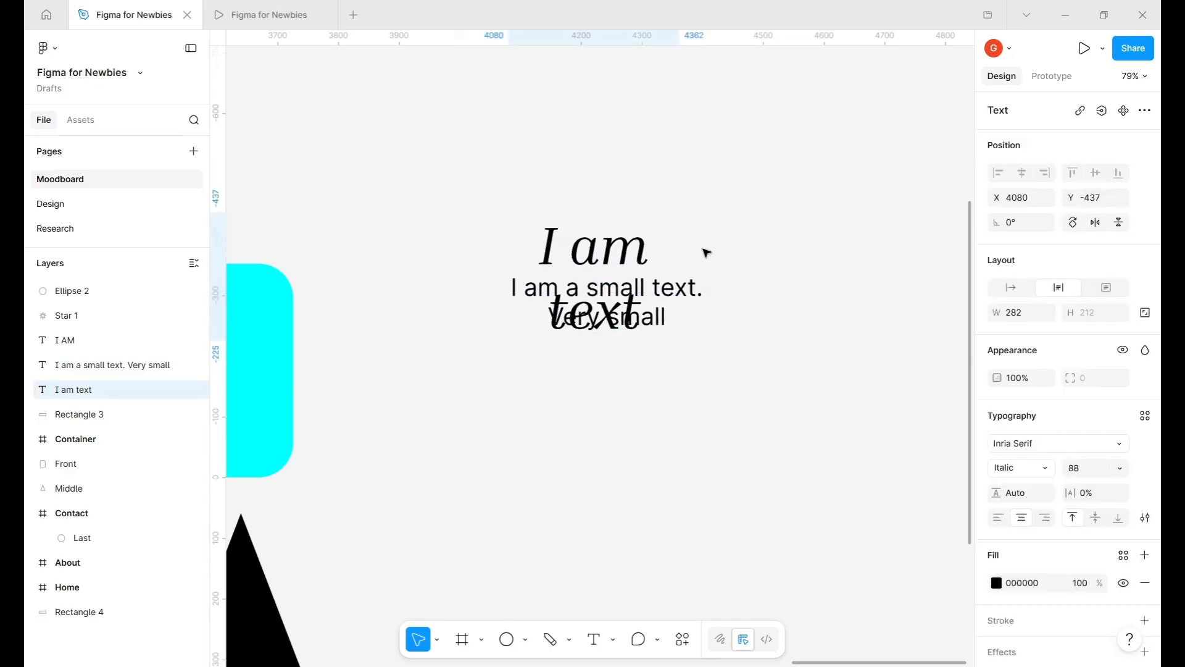
key("ctrl+shift+period")
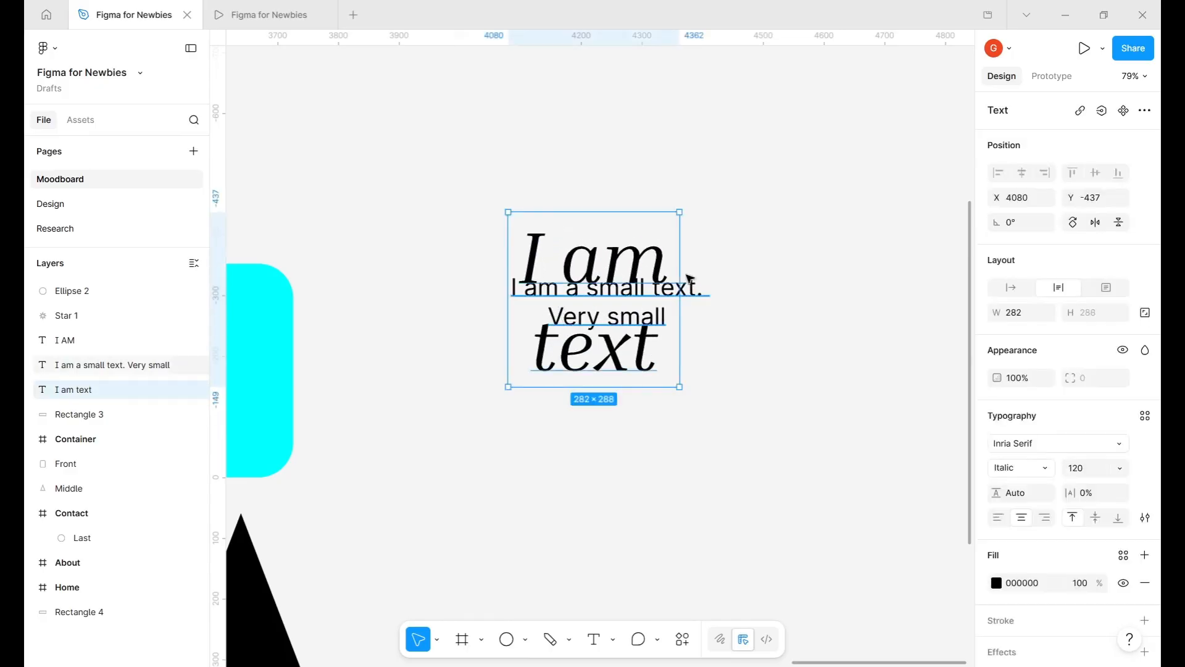
left_click_drag(681, 257, 778, 185)
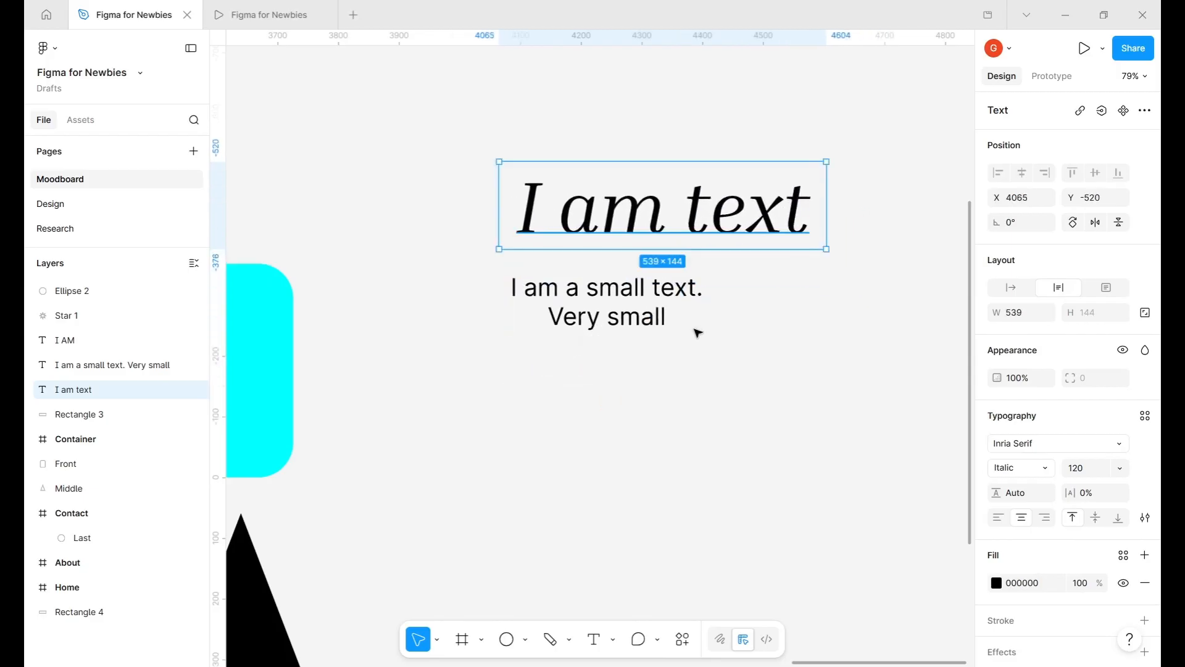
- Left-align the small text, move it up directly beneath the italic heading, and align the left edges of both layers
left_click(645, 313)
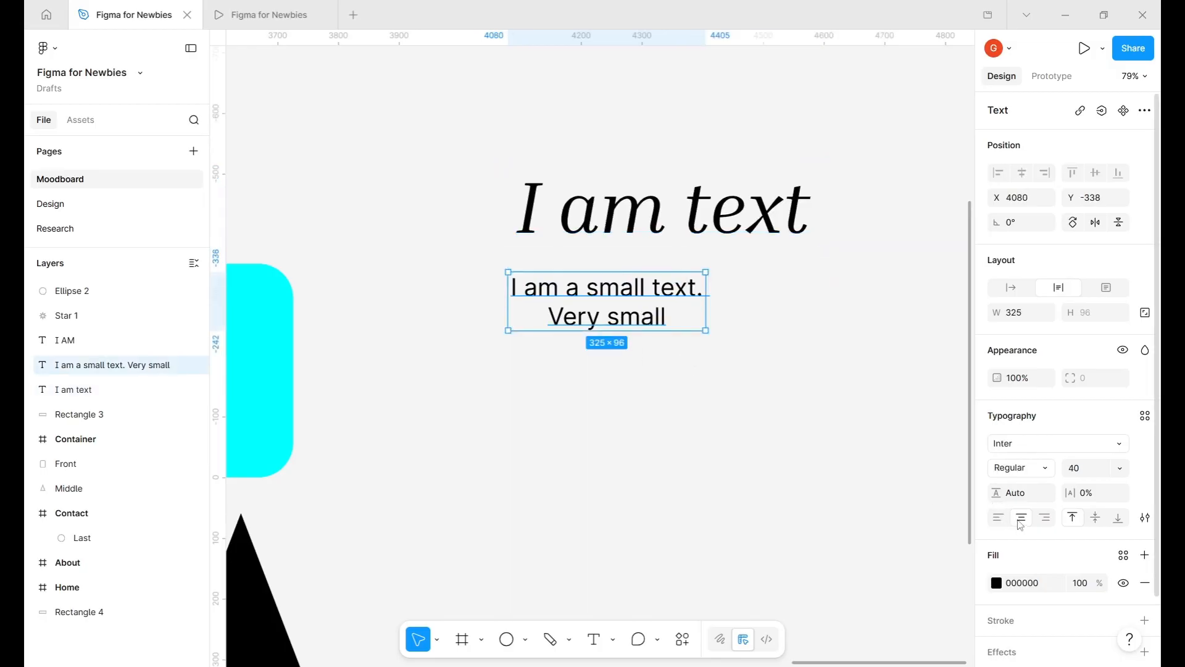
left_click(998, 518)
left_click_drag(596, 293, 595, 270)
left_click(594, 229, "shift")
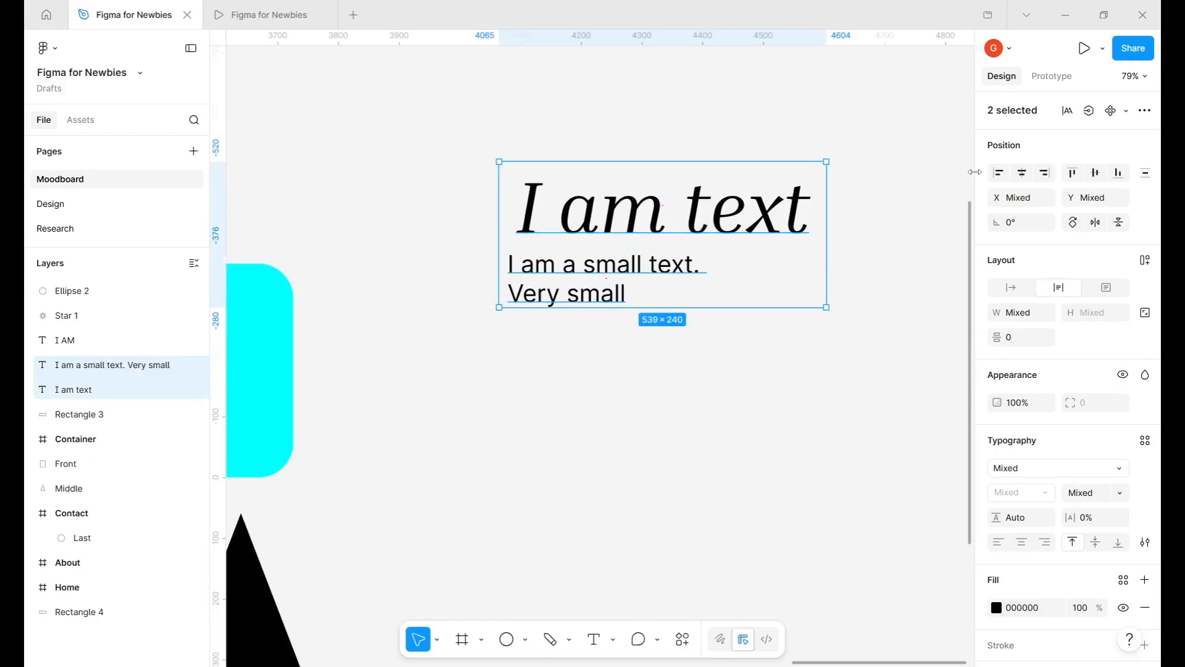
left_click(1001, 177)
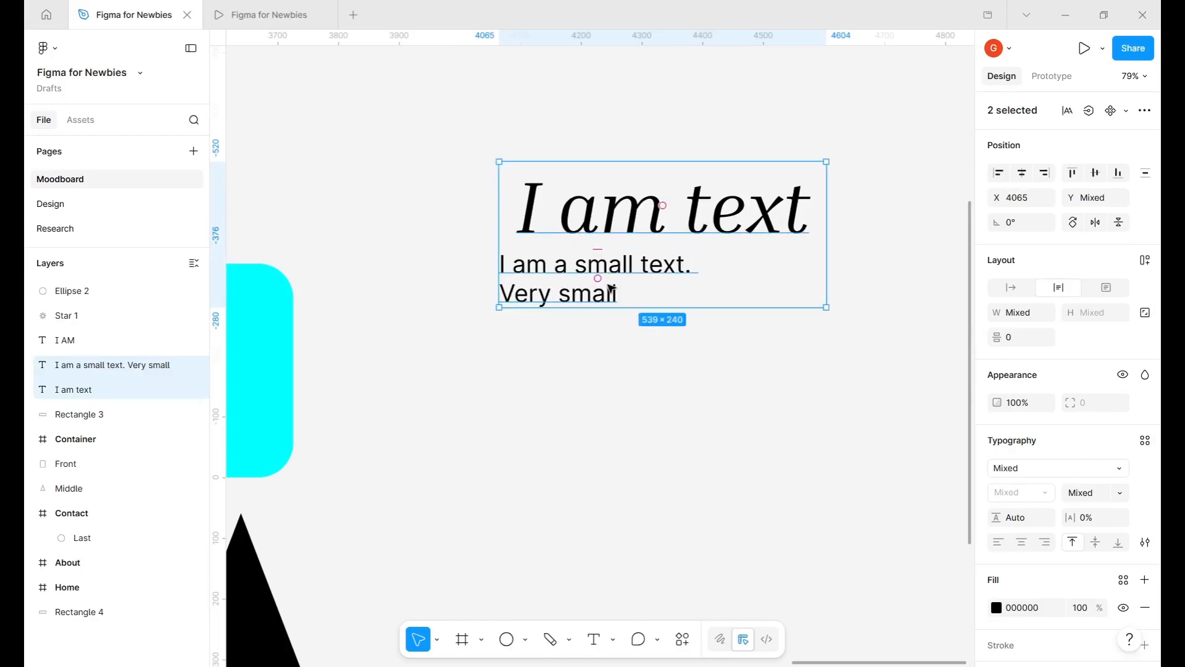
- Switch the text alignment of both layers to left, center, left again, and right to compare them
left_click(999, 545)
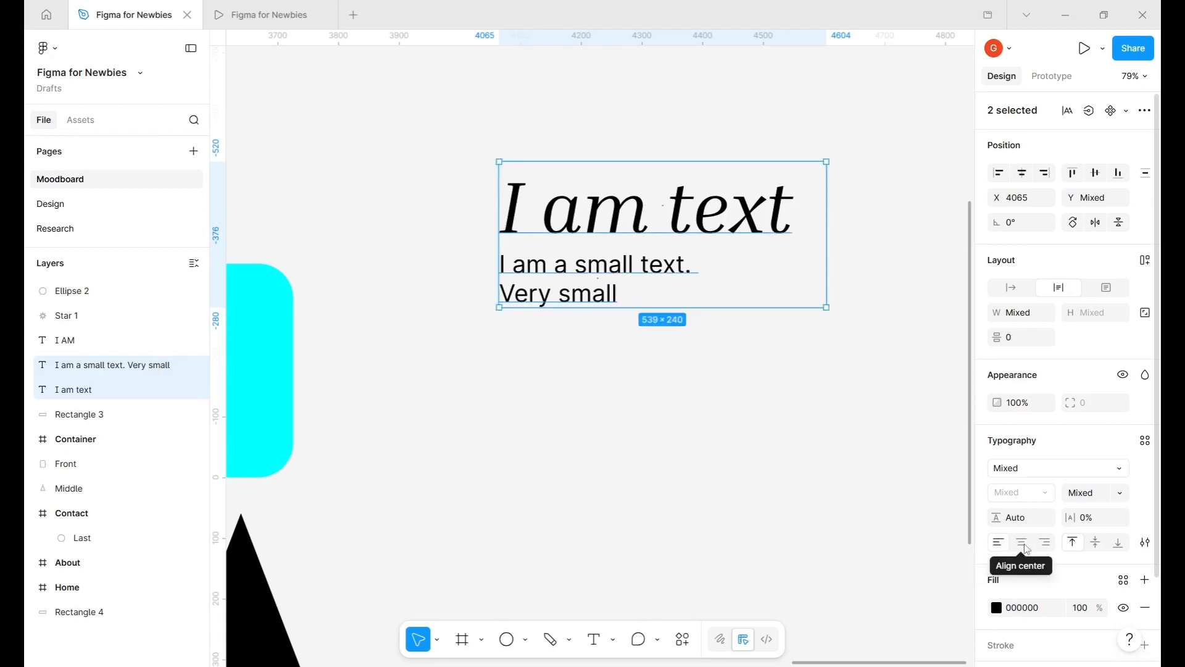
left_click(1023, 545)
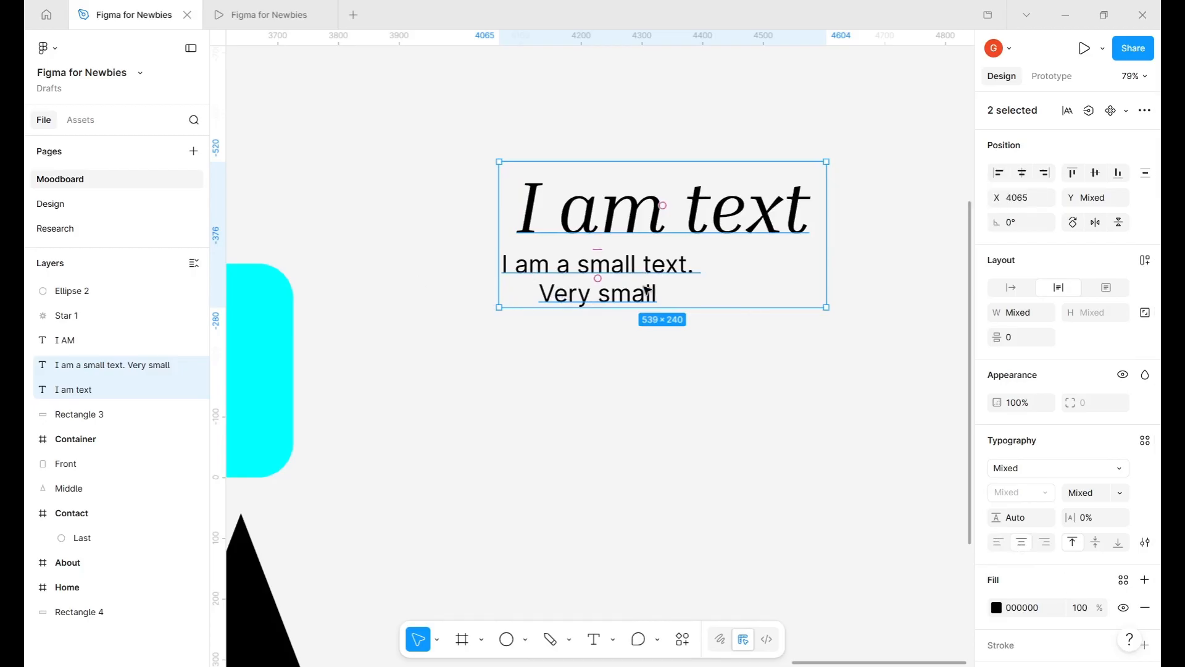
left_click(998, 542)
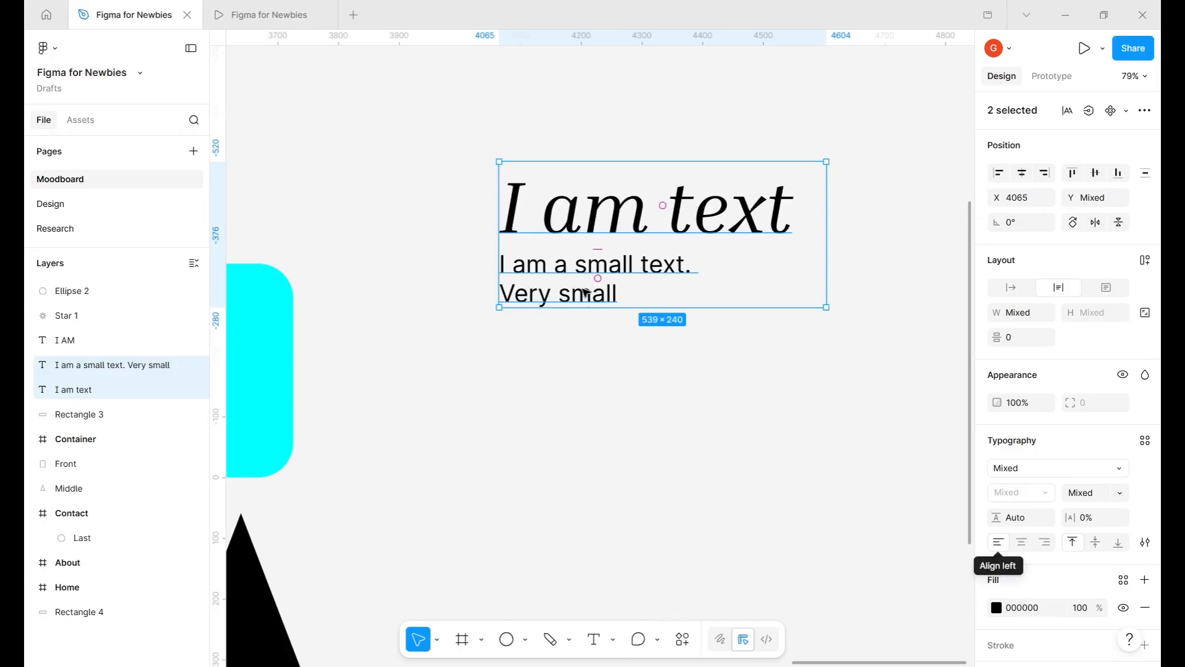
left_click(1045, 542)
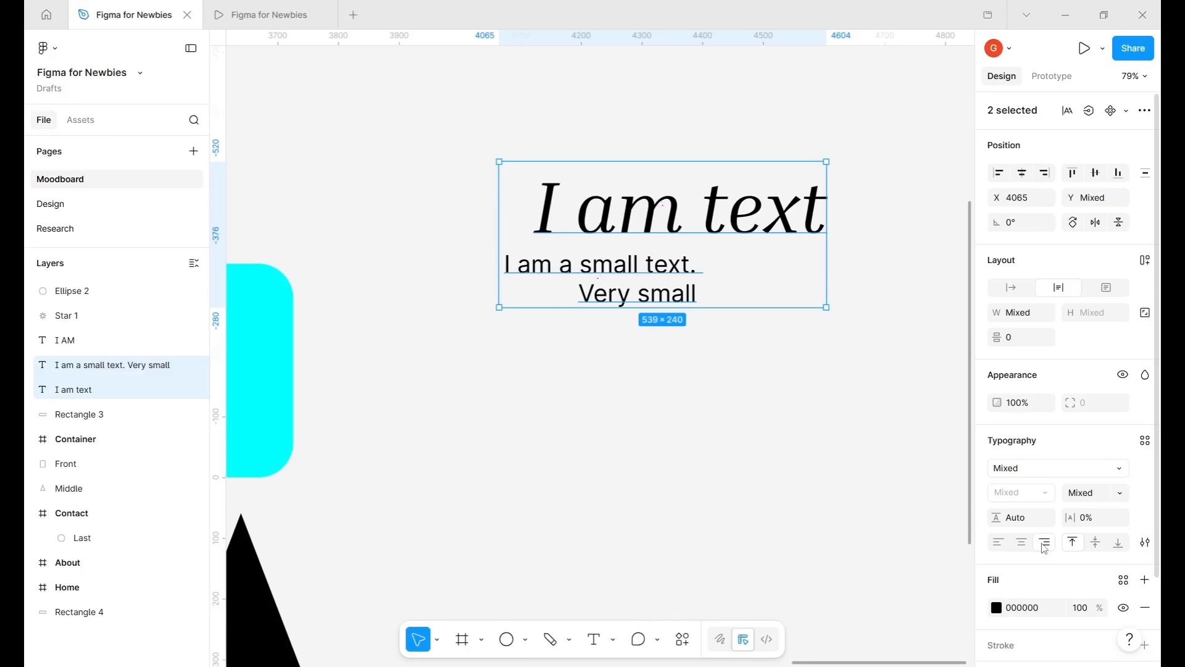
- Try layer alignment by horizontal centers and right edges with centered text, ending with left-aligned text and layers aligned by horizontal centers
left_click(1024, 175)
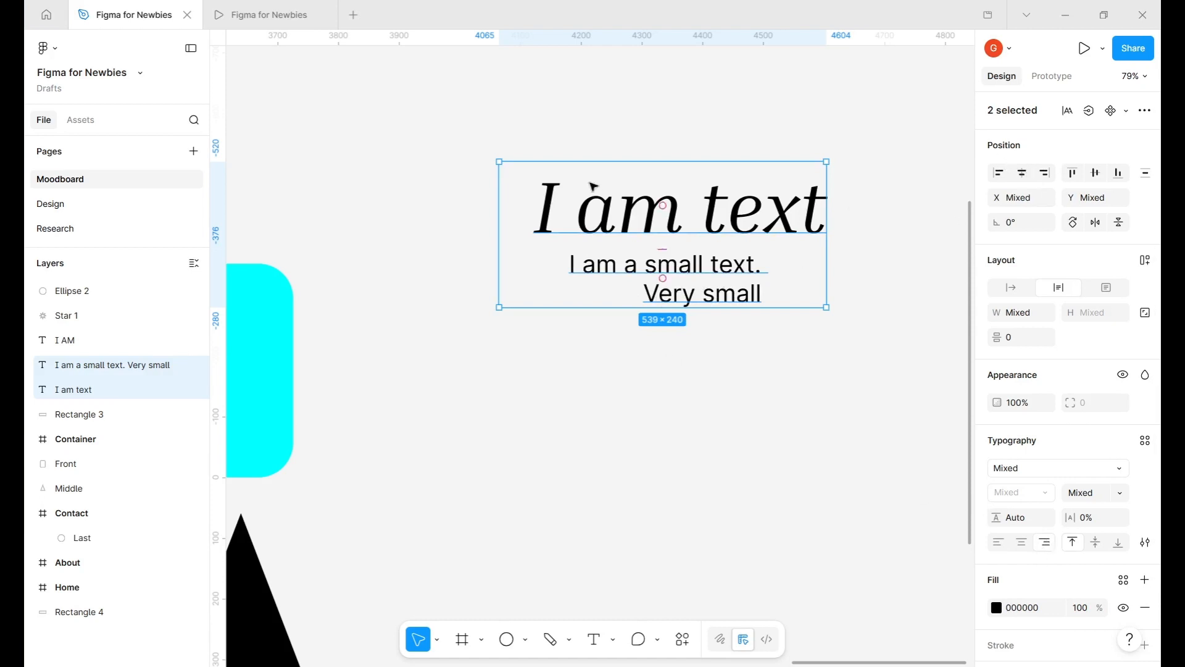
left_click(1023, 543)
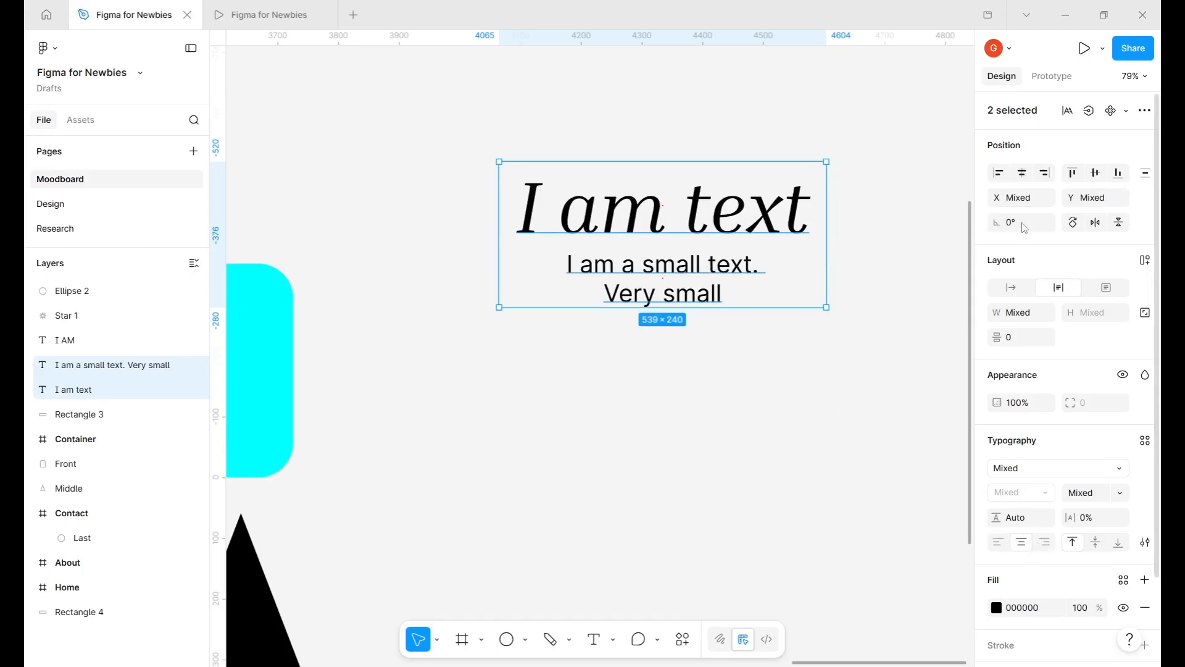
left_click(1044, 179)
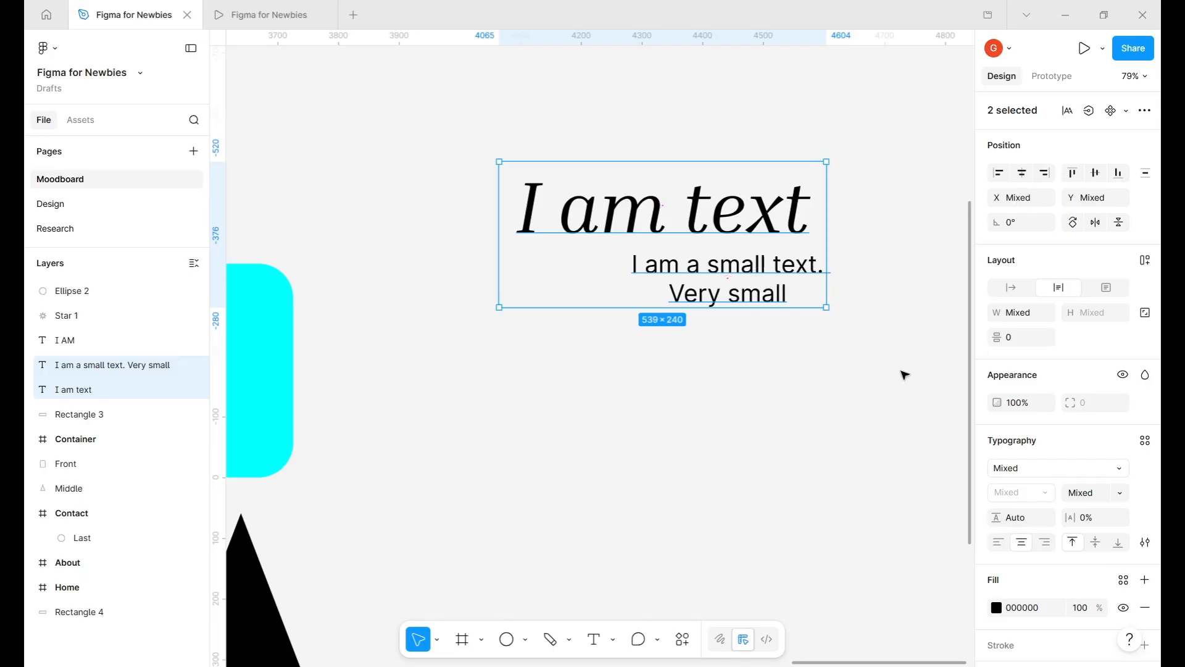
left_click(999, 544)
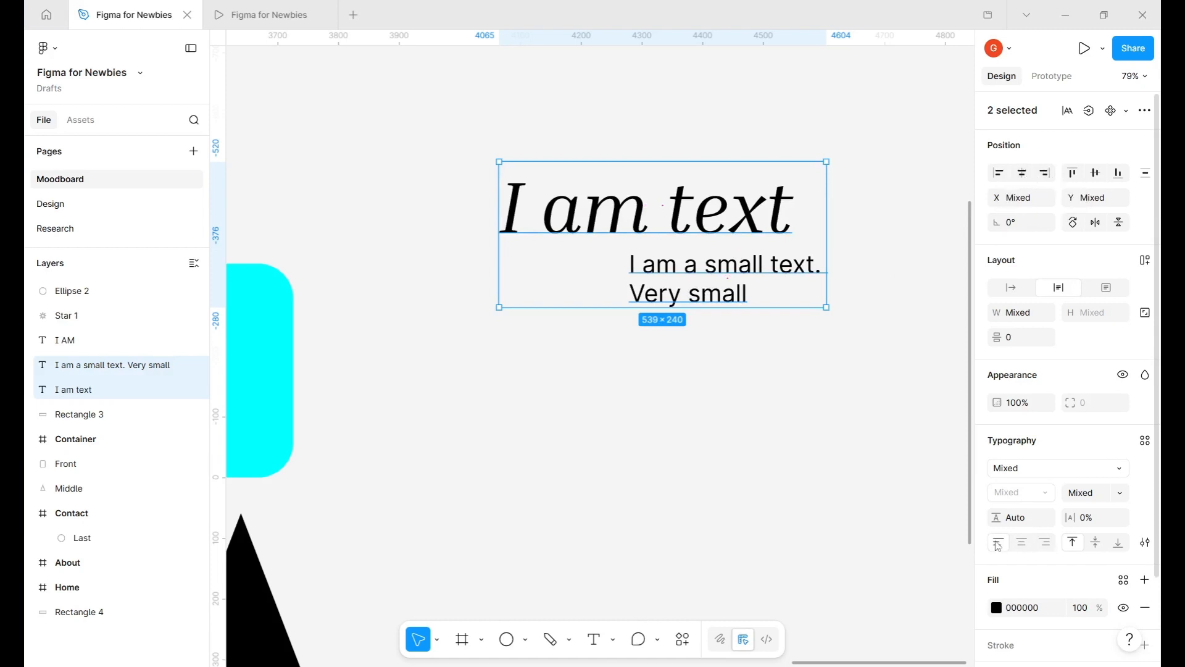
left_click(1023, 173)
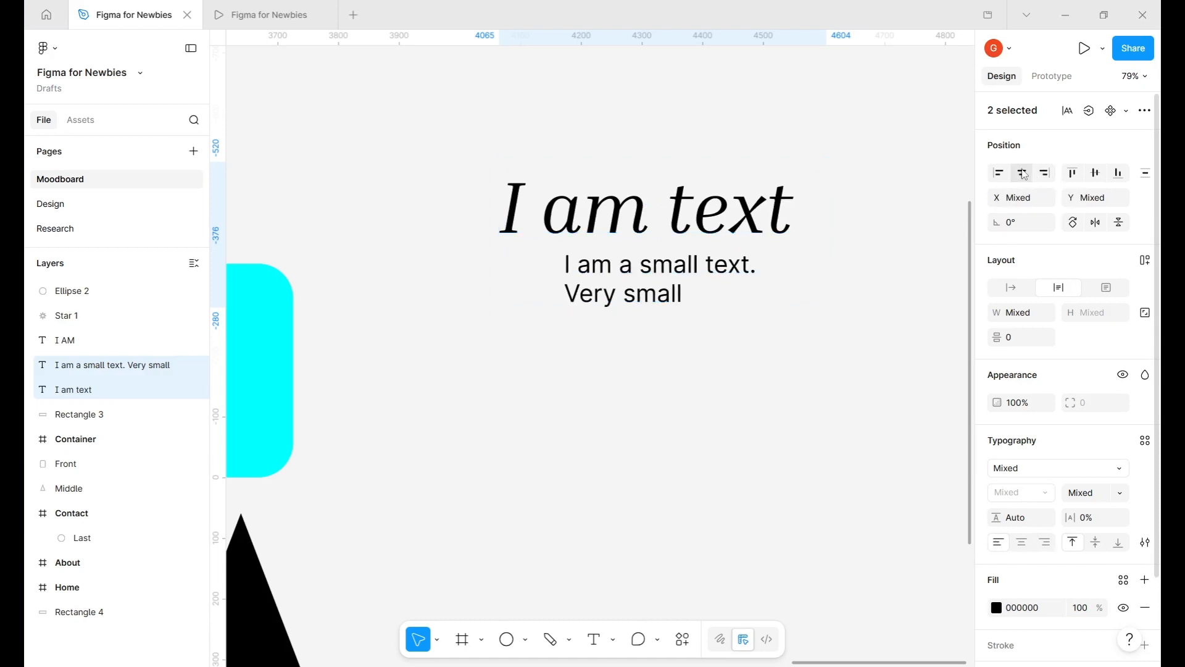
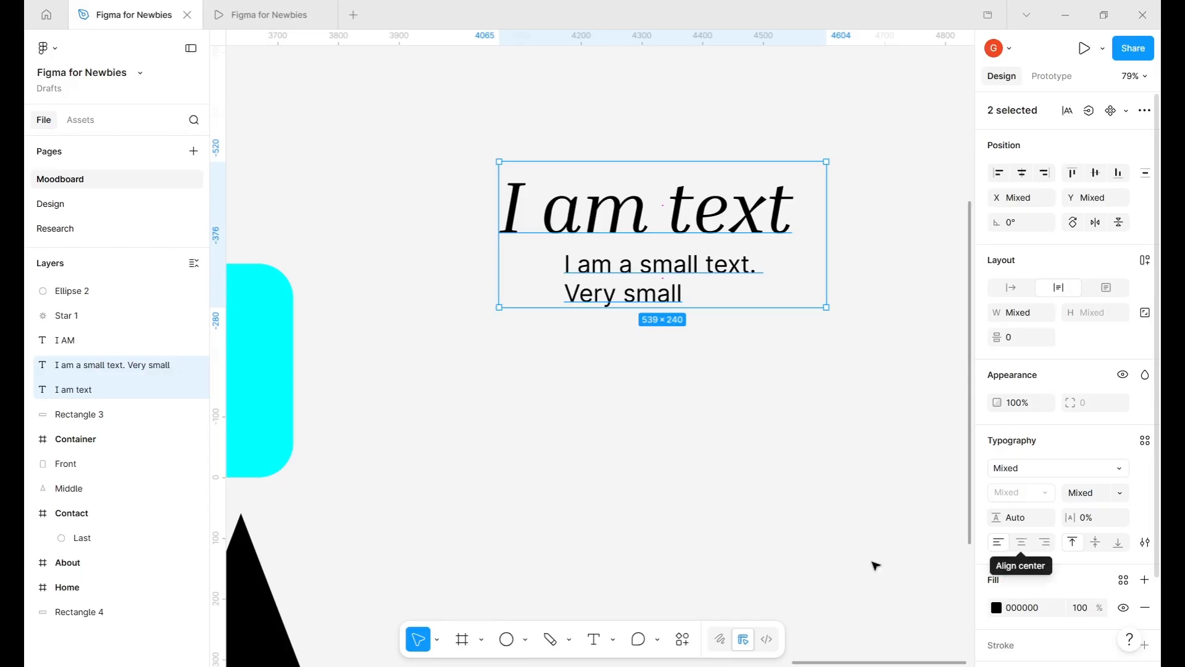
- Move the small text to about X 4024, Y -311, and increase its line height to about 139%
left_click(582, 379)
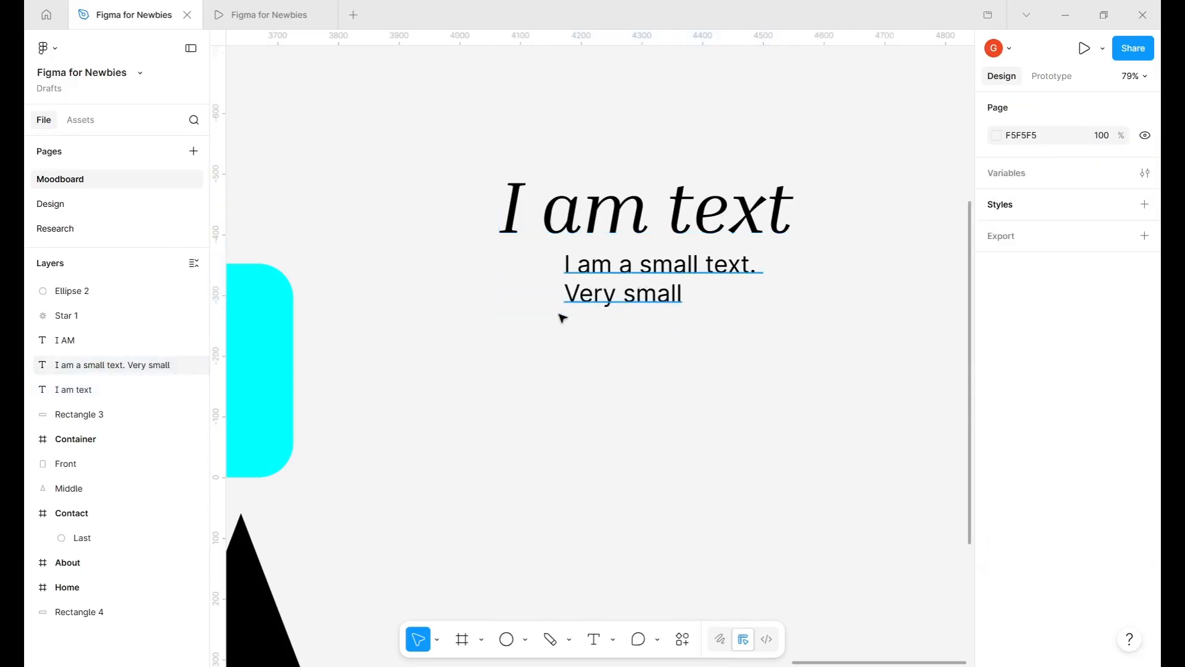
left_click_drag(559, 318, 469, 357)
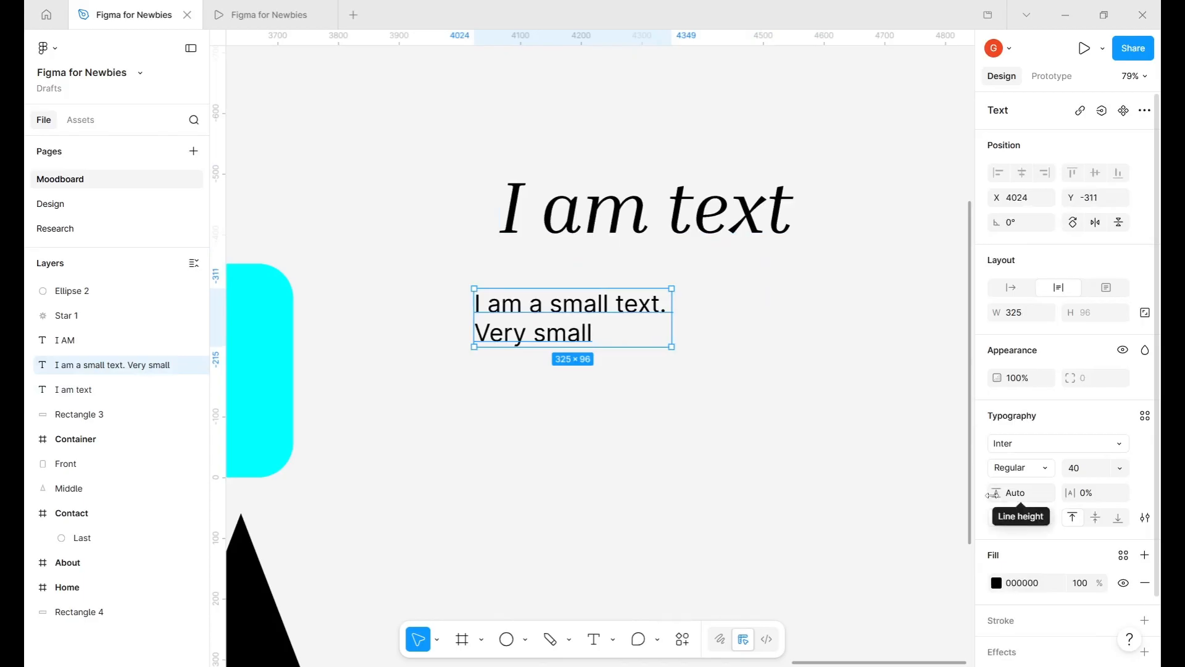
left_click_drag(991, 494, 1021, 490)
left_click_drag(1093, 482, 550, 407)
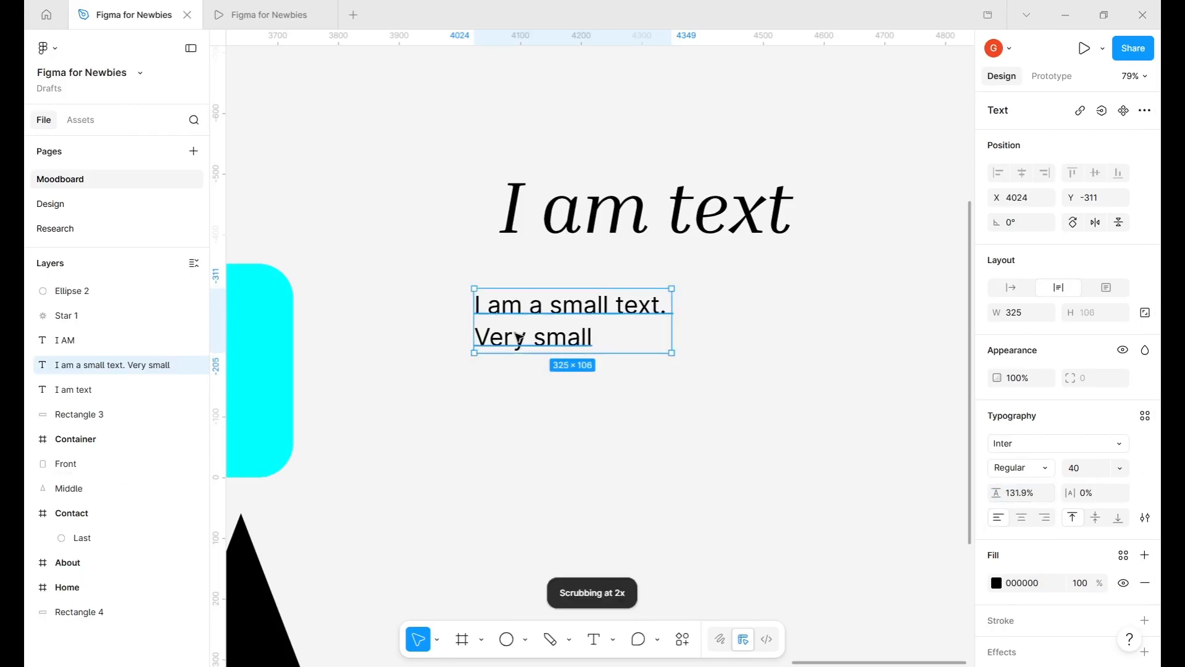
left_click_drag(996, 492, 666, 382)
- Set the small text's line height to a fixed 120, and change it to 100%
left_click(1015, 492)
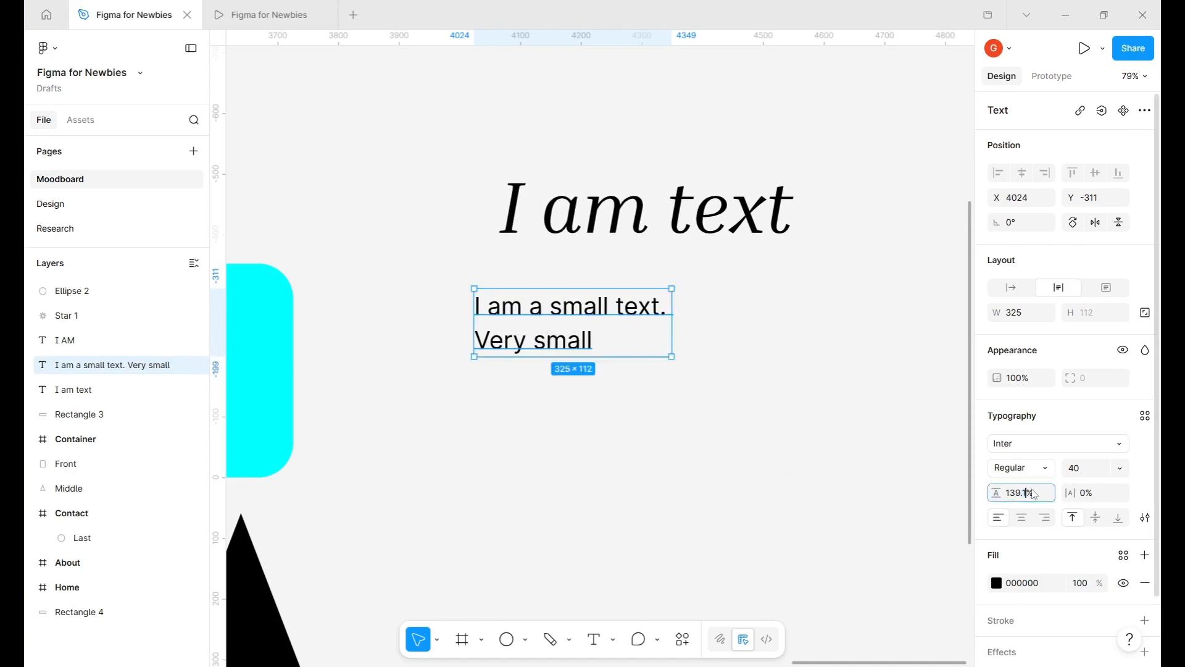
type("120")
key("Return")
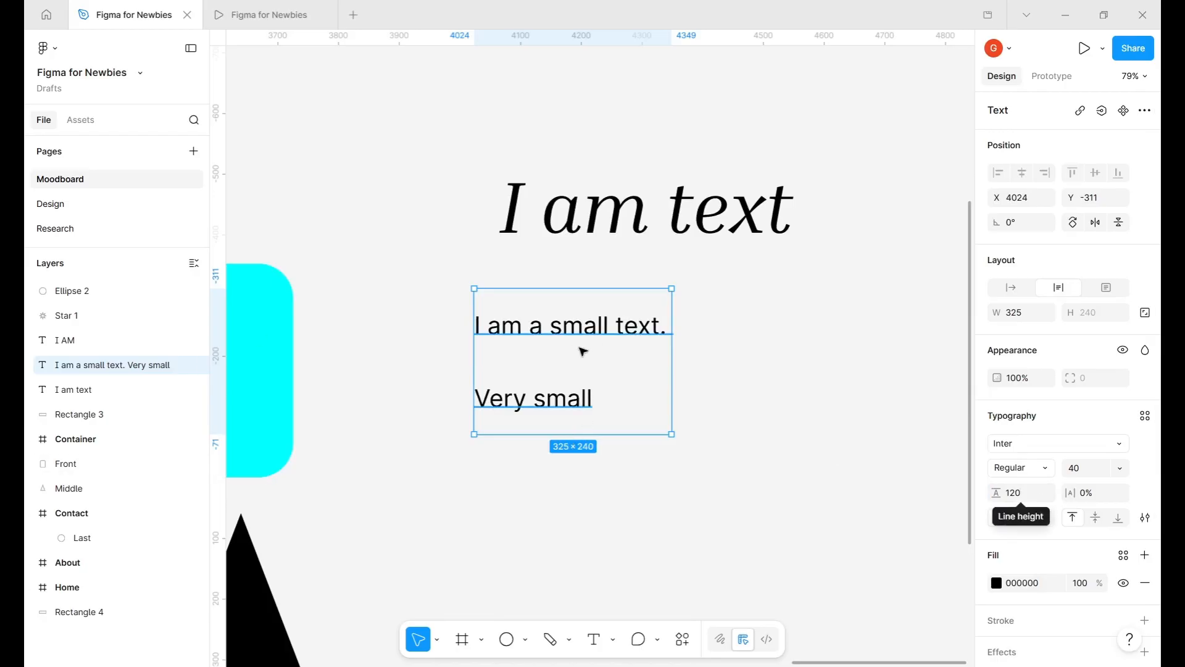
left_click(1039, 494)
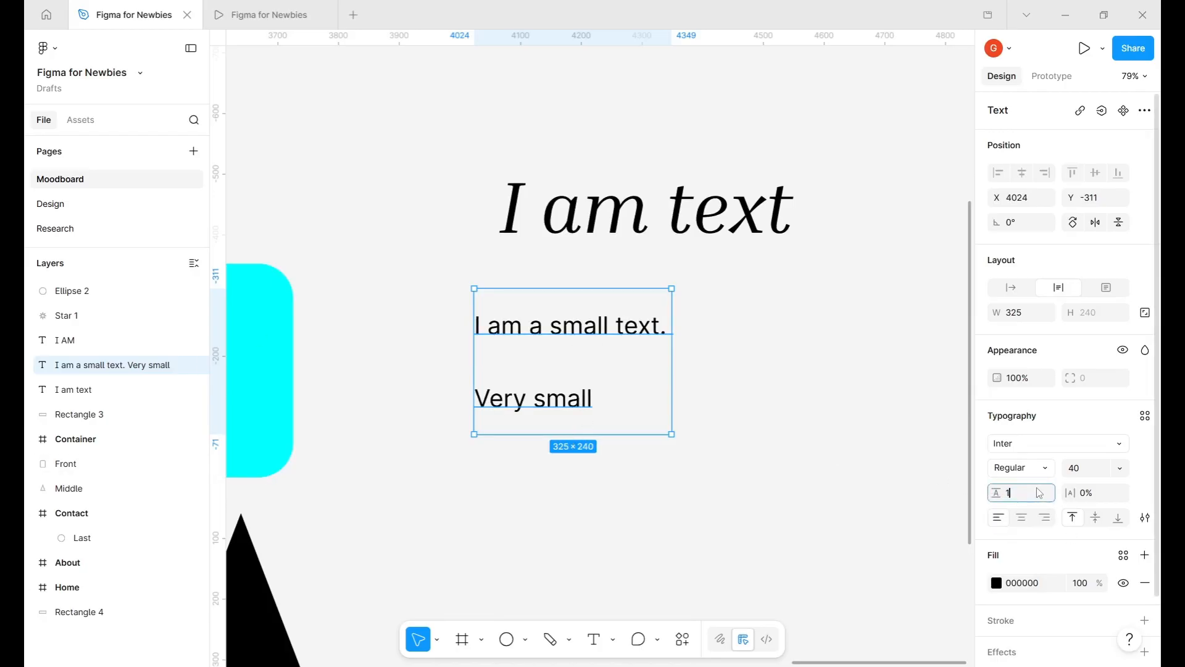
key("Return")
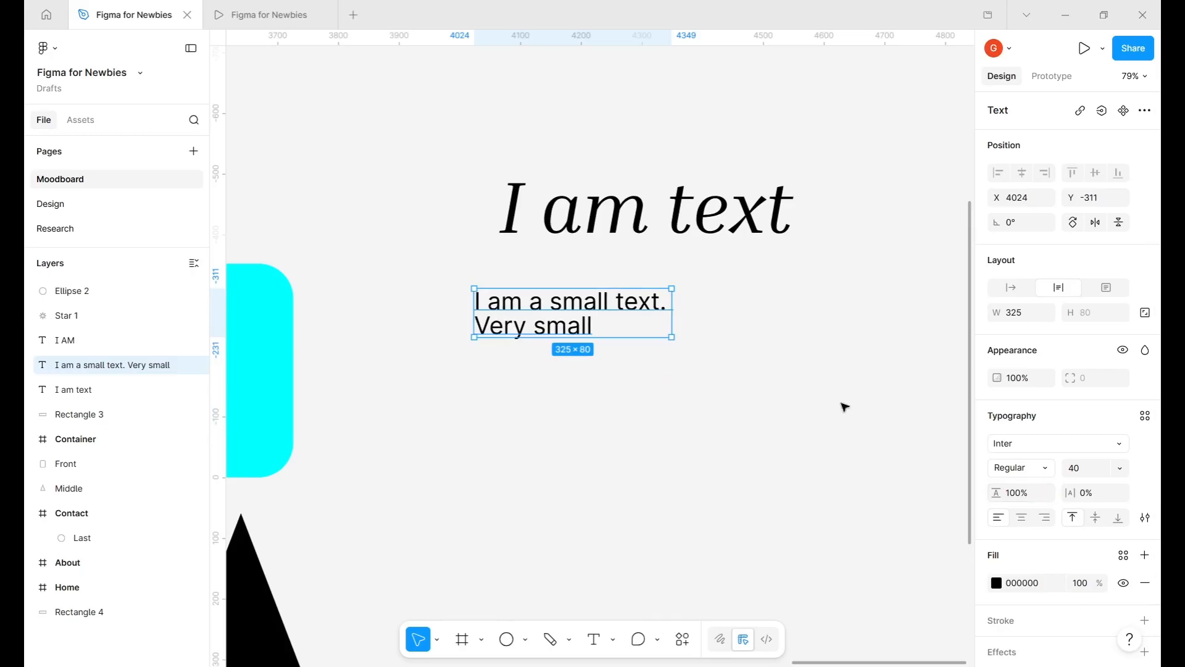
- Set the small text's line height to 150%, and try a letter spacing of 25% before undoing the spacing
left_click(1051, 501)
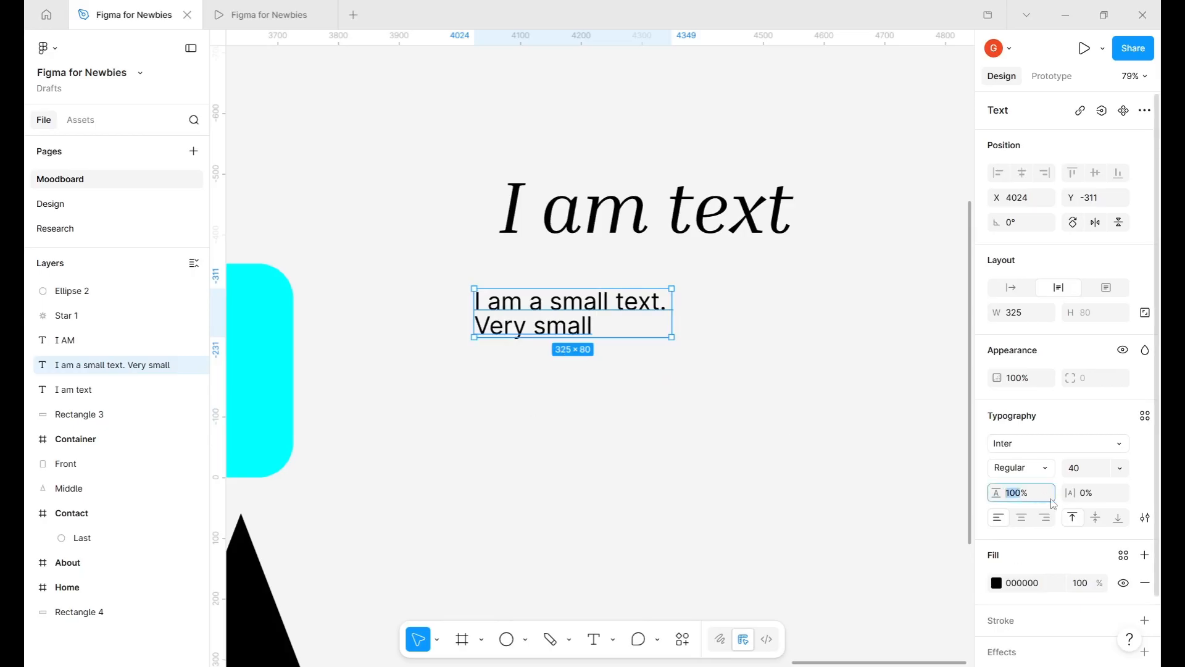
type("15")
type("0")
key("Return")
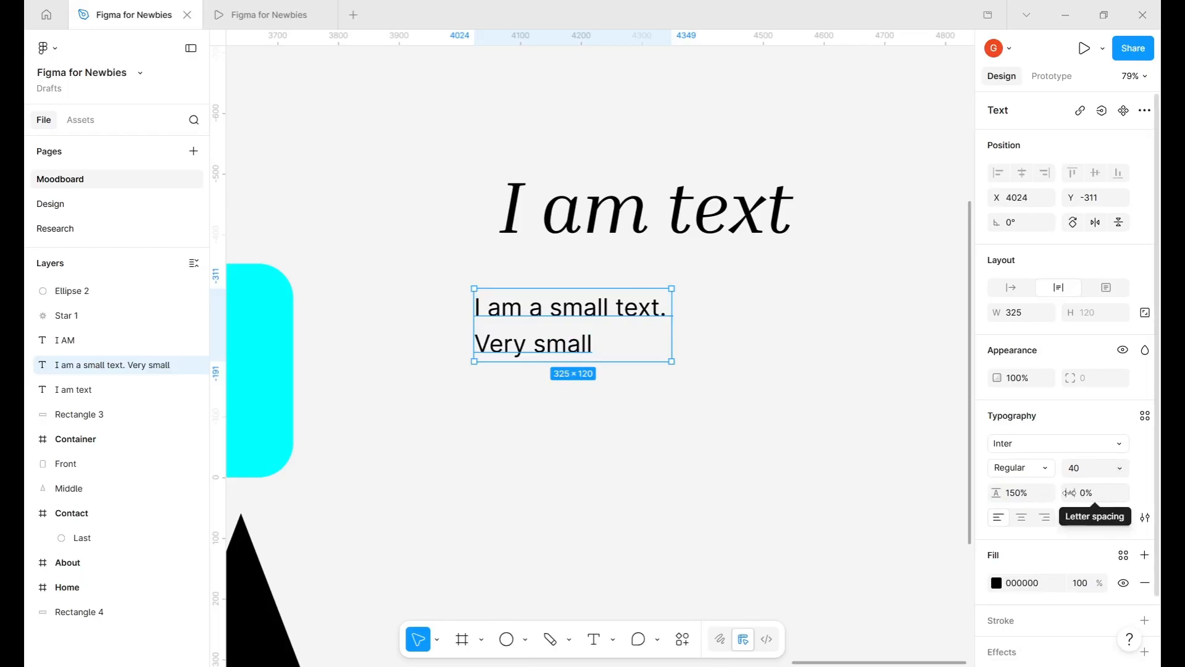
left_click_drag(1071, 492, 1112, 492)
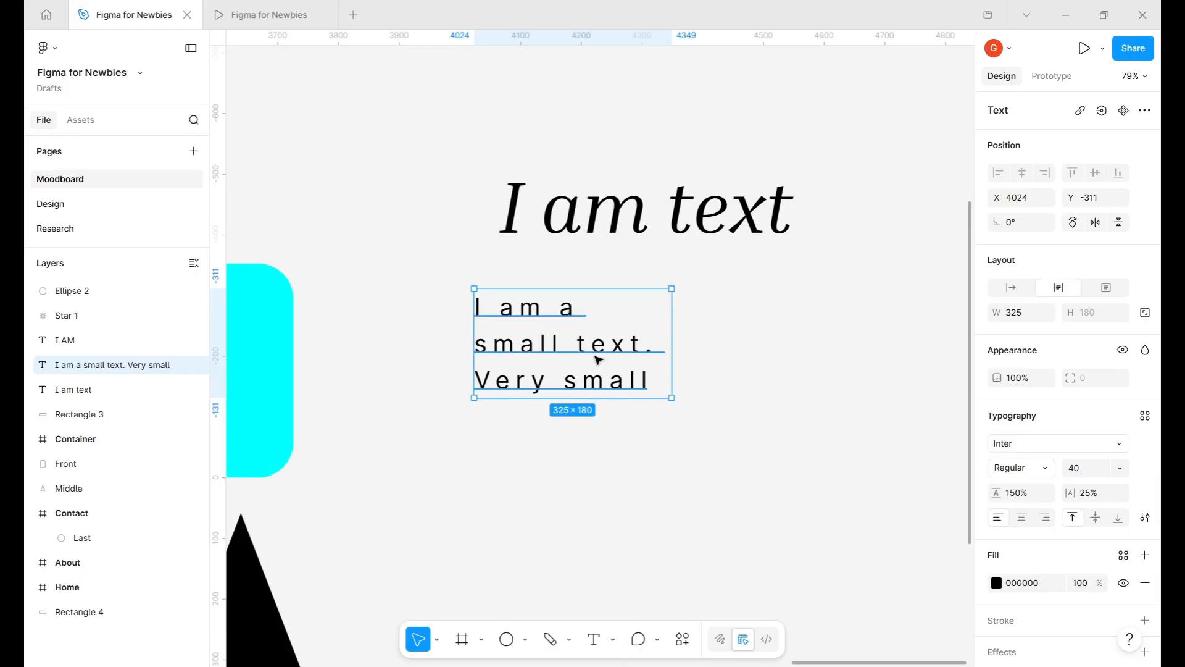
key("ctrl+z")
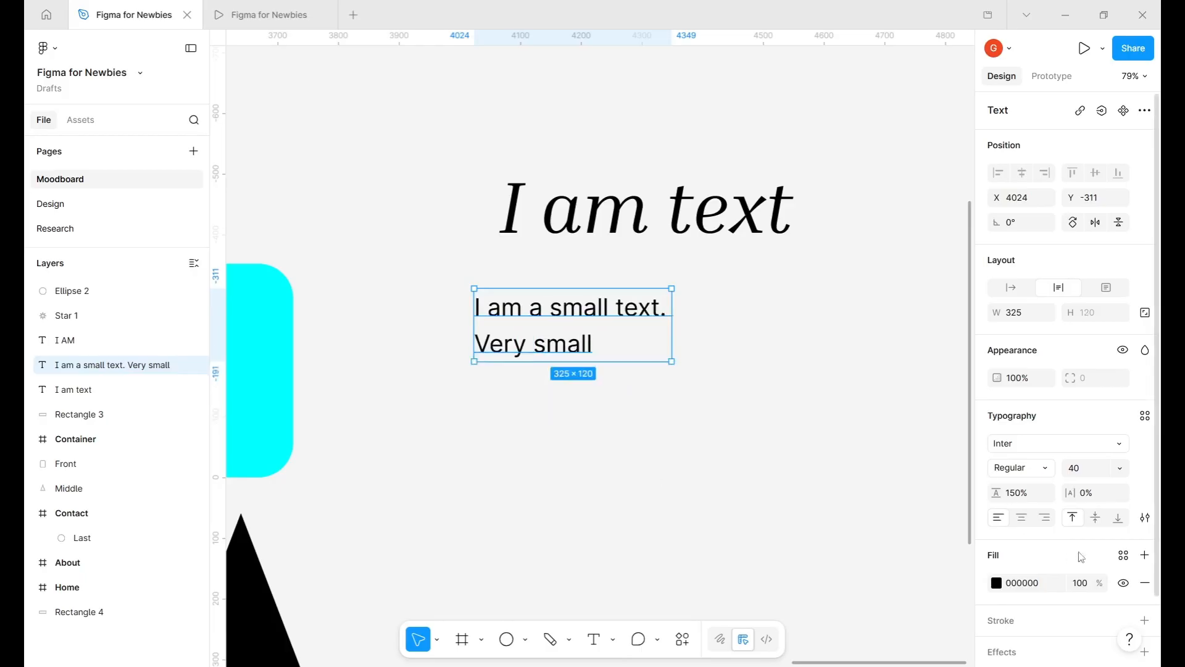
- Open the small text's advanced type settings and change its alignment to center, and to justified
left_click(1145, 518)
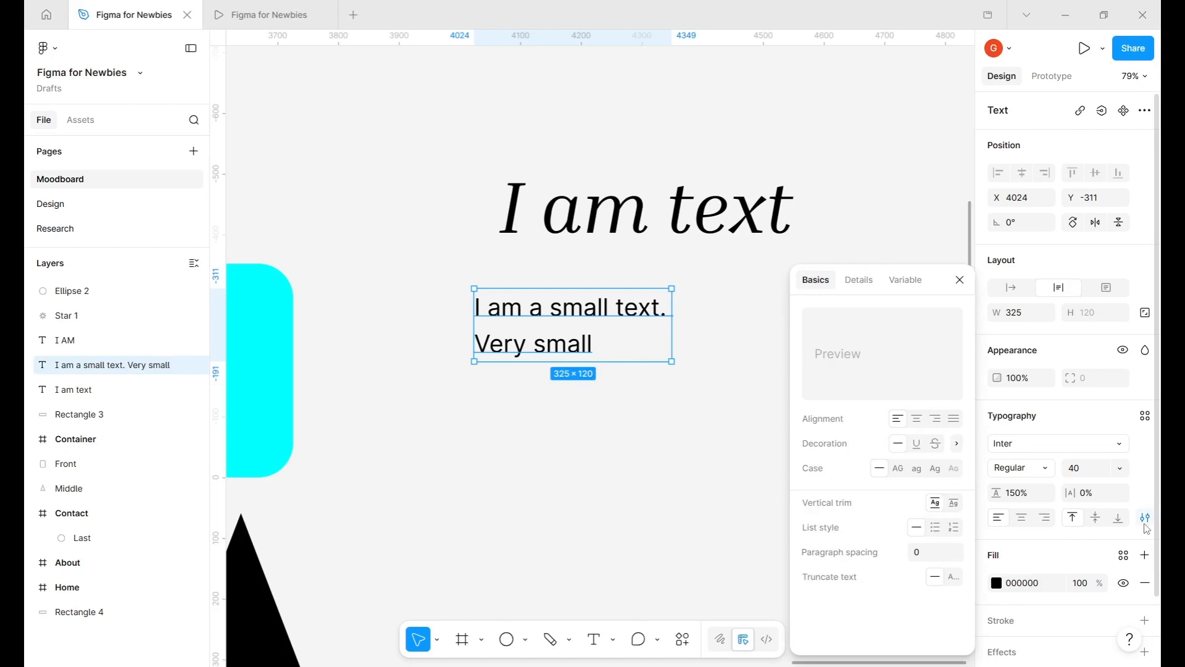
left_click(917, 423)
left_click(955, 424)
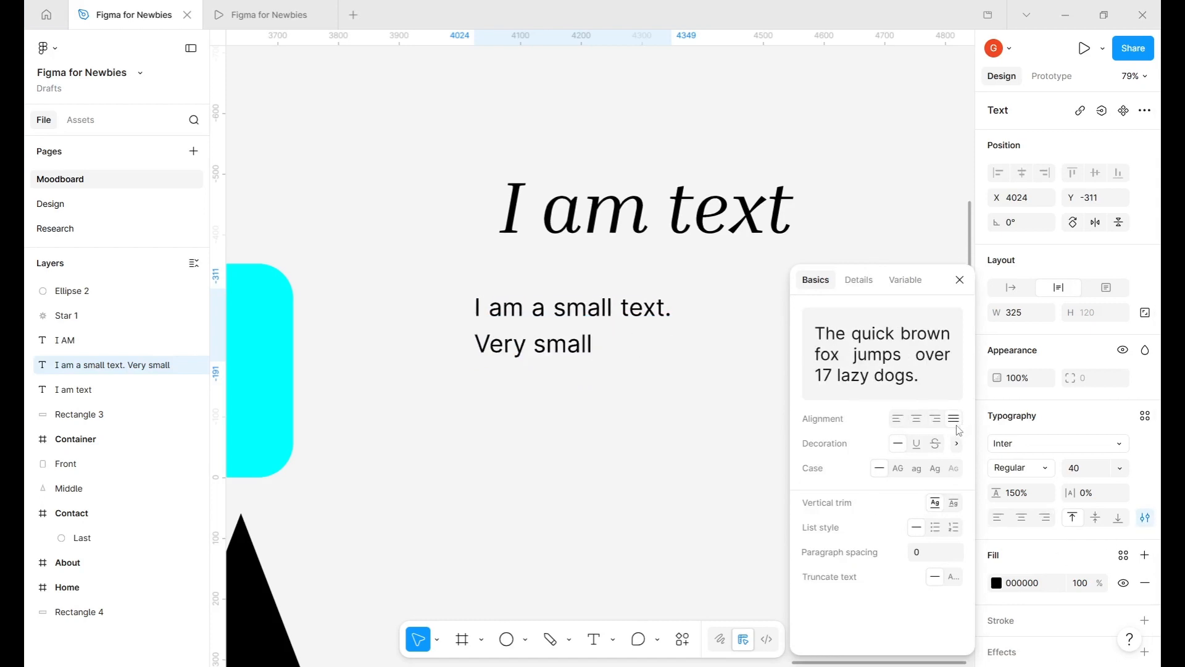
- Set the small text to left alignment and title case, and try the other vertical trim before restoring the standard one
left_click(899, 421)
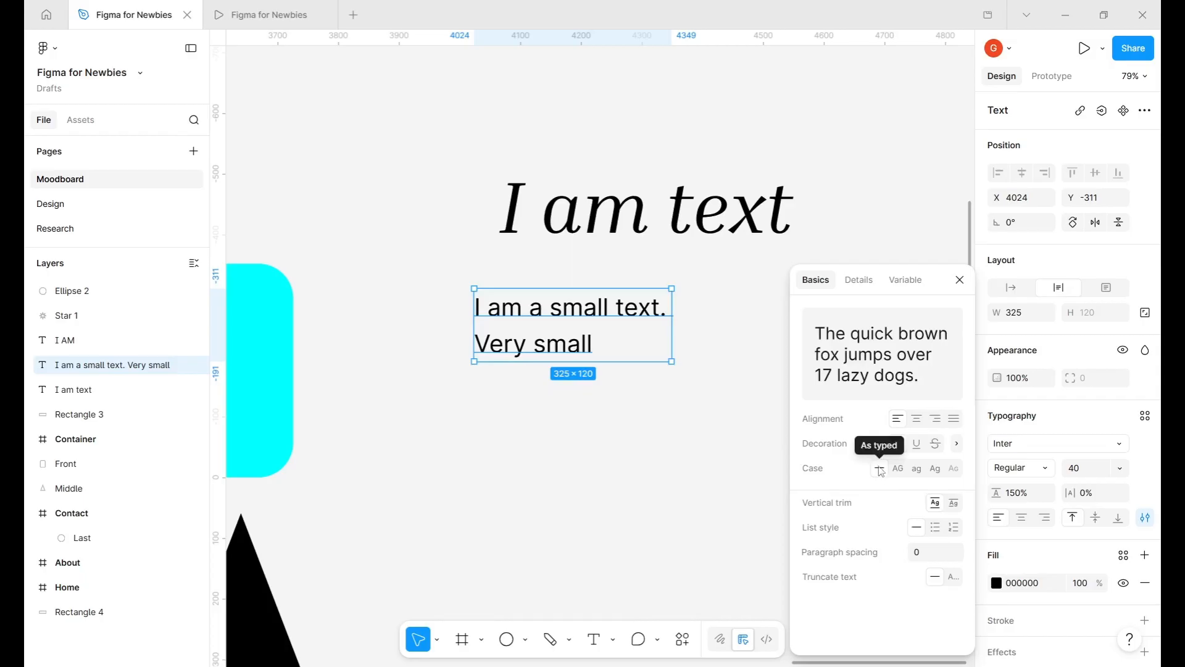
left_click(940, 474)
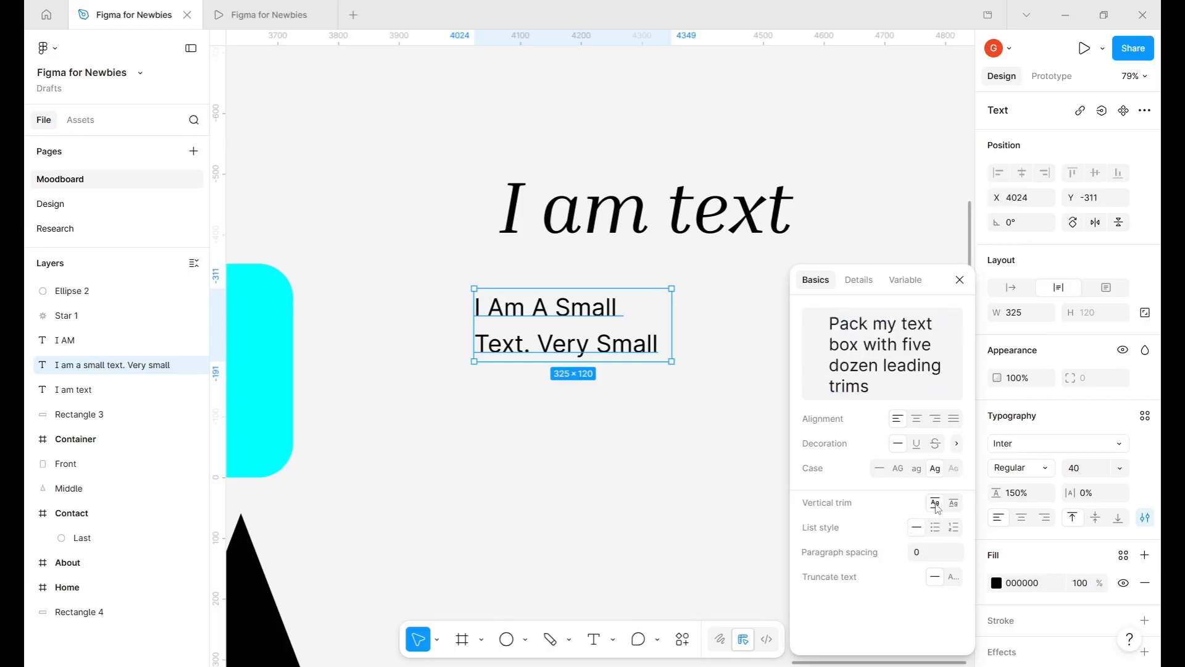
left_click(958, 507)
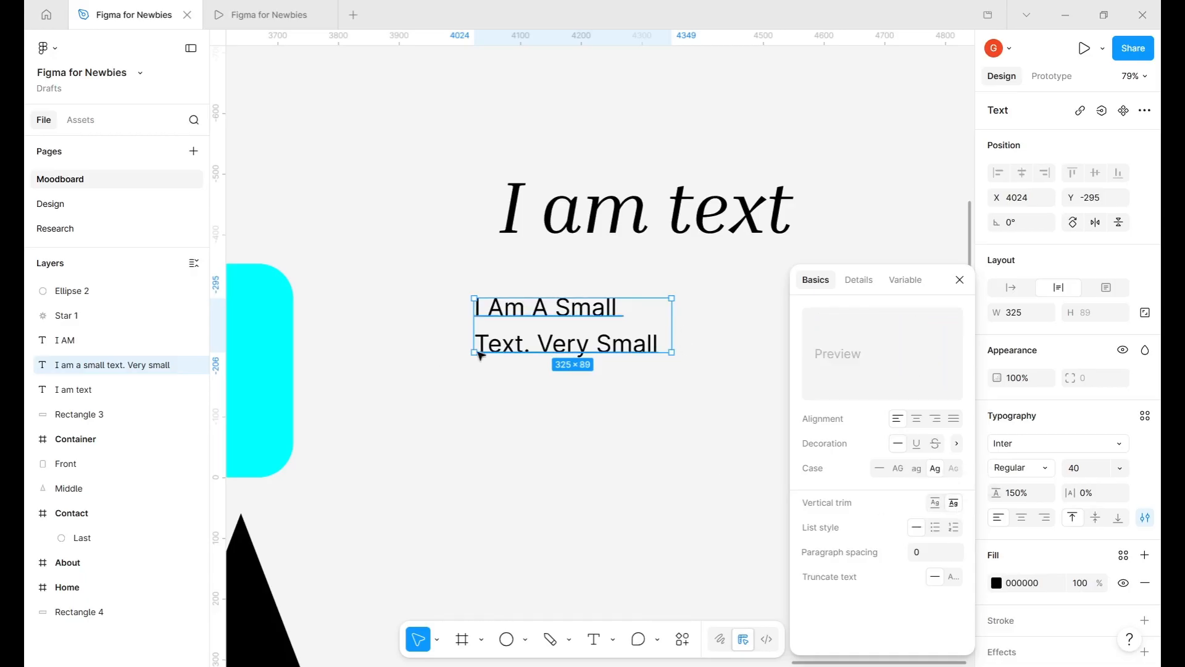
left_click(937, 505)
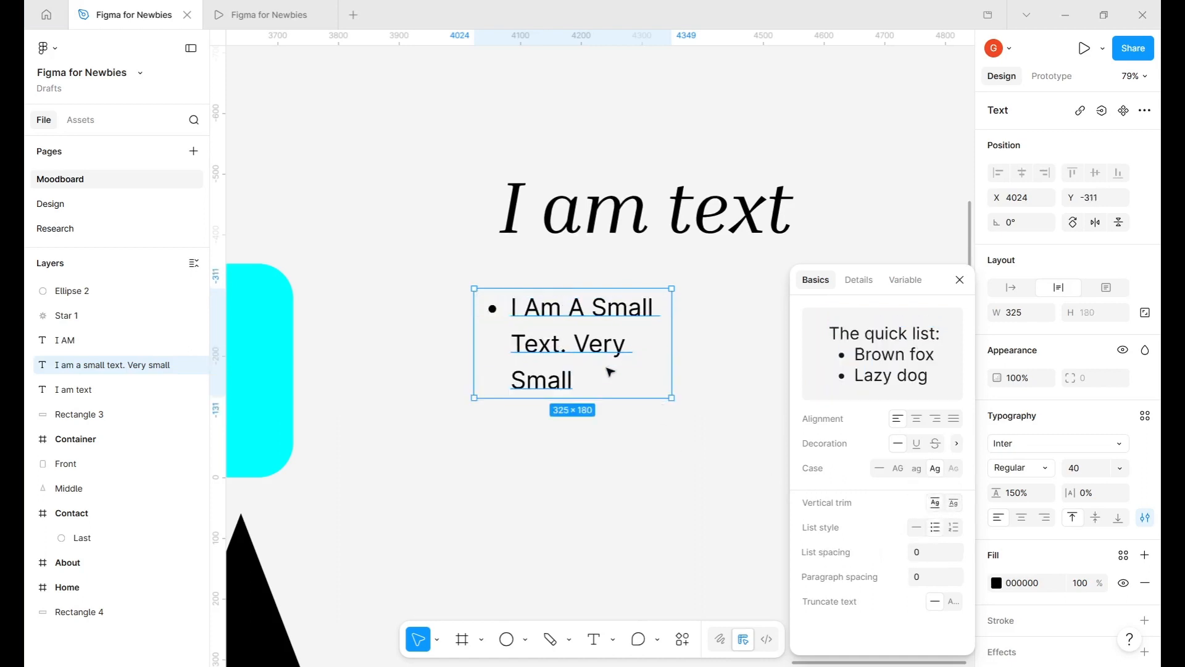
- Turn the small text into a bulleted list, adding a second item "kllgdkd" and an empty third item
double_click(582, 379)
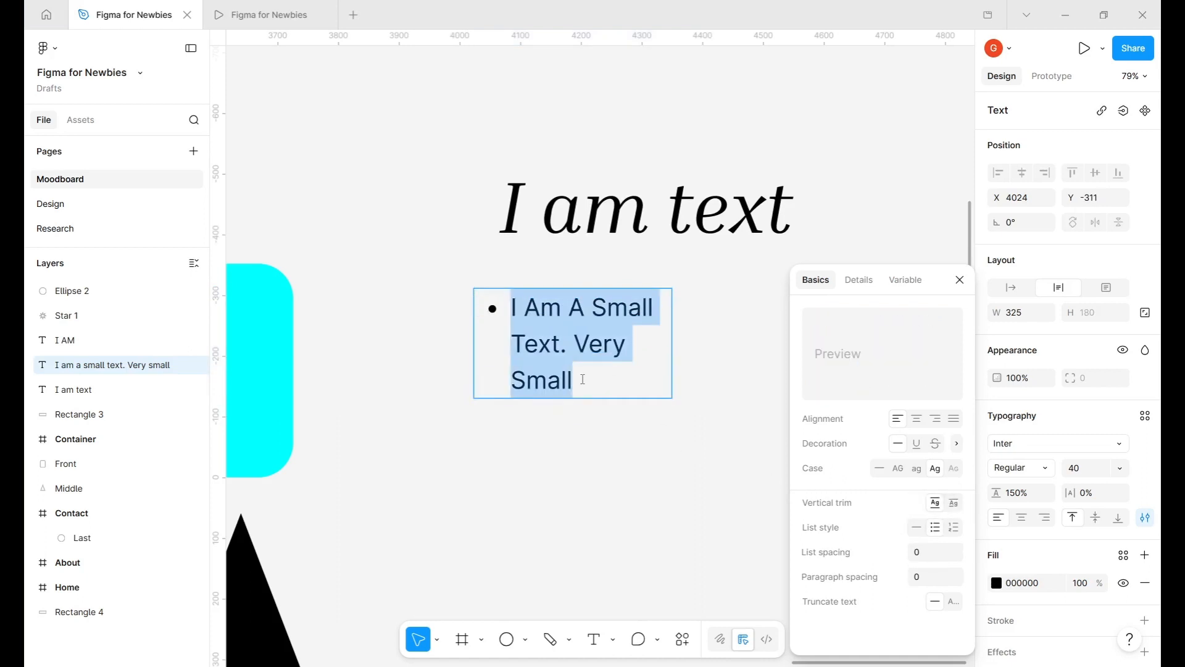
left_click(583, 379)
key("Return")
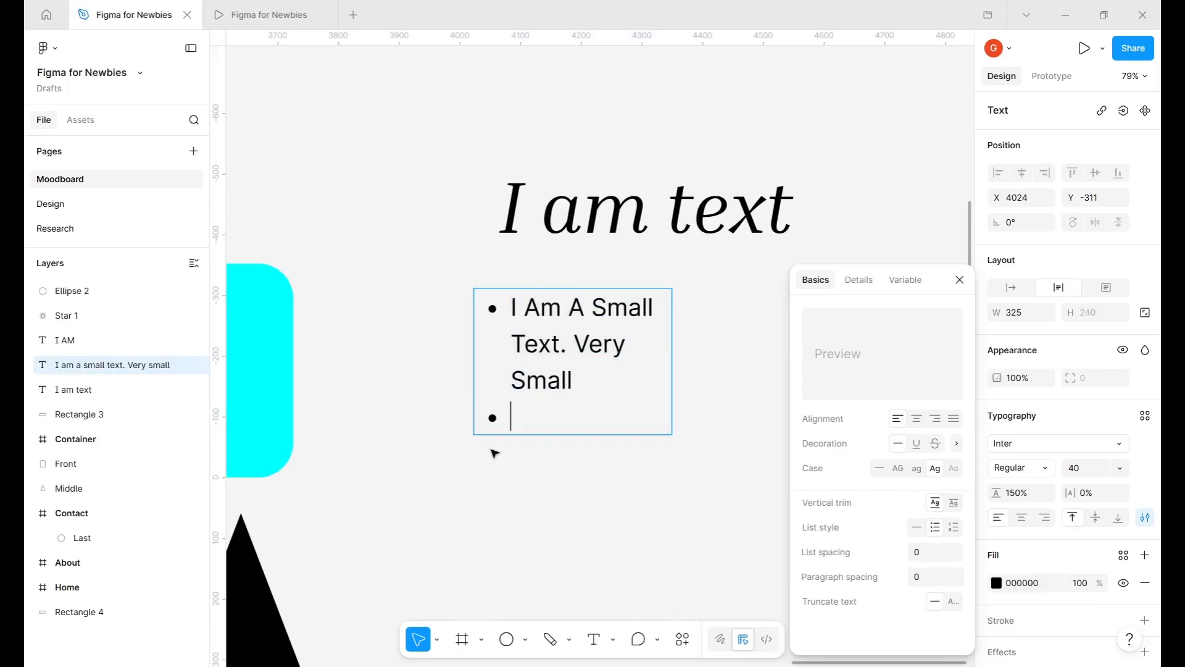
type("kllgdkd")
key("Return")
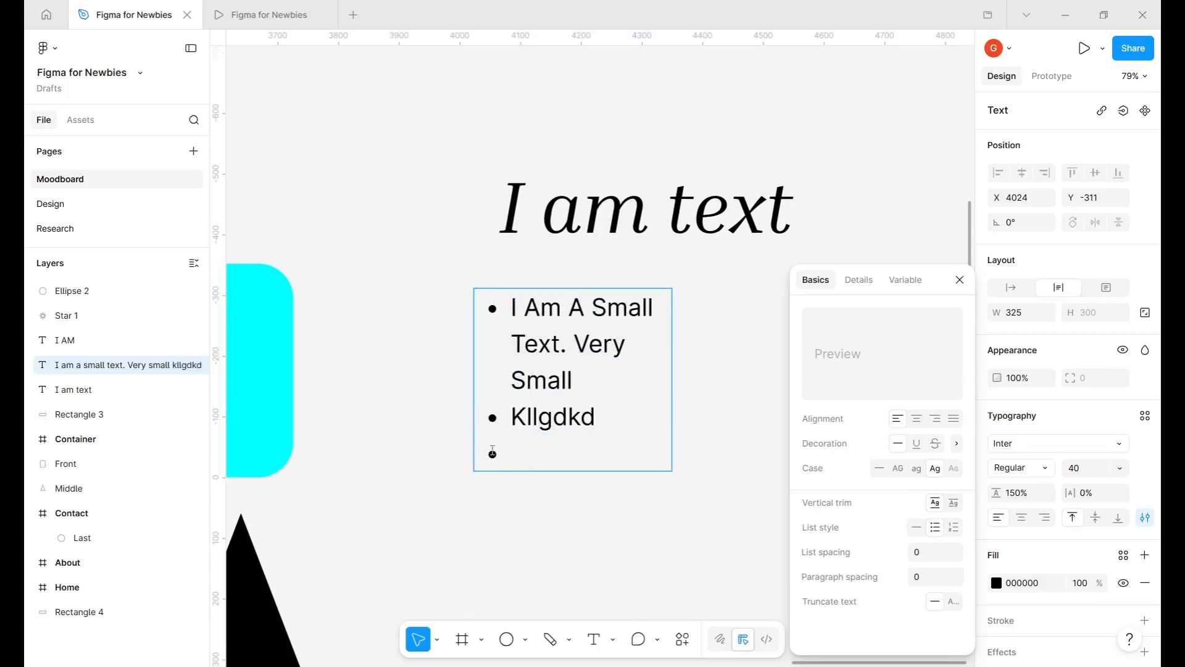
- Try a numbered list style and a list spacing of 20 on the empty third item, and restore its bullet
left_click(953, 532)
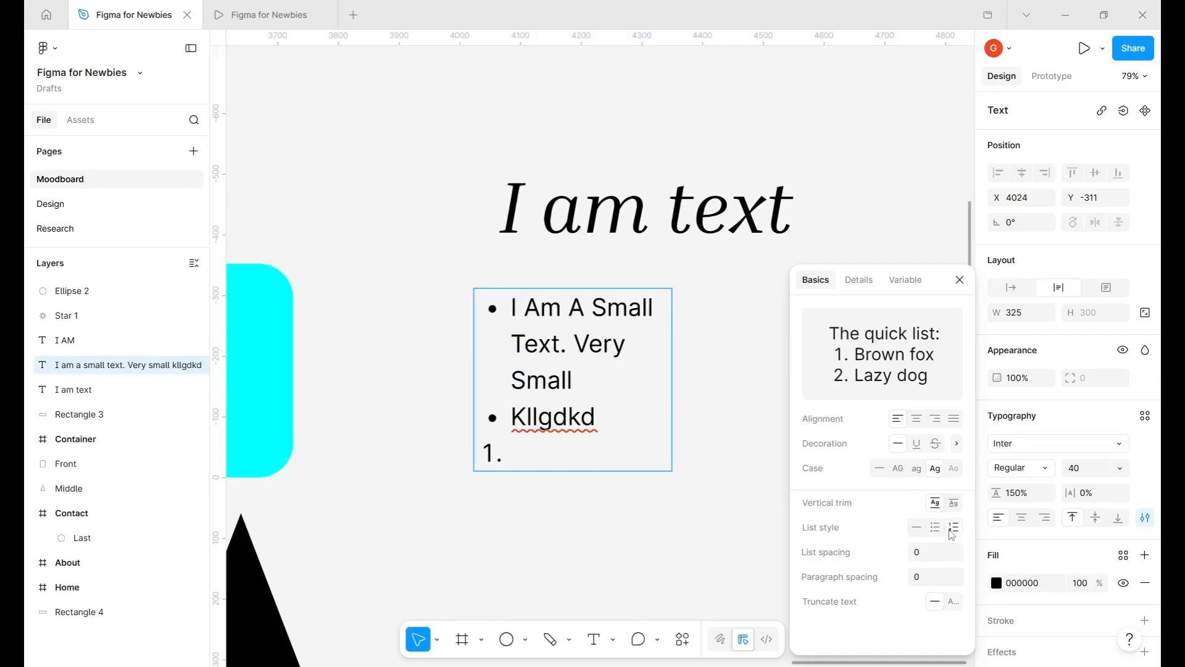
left_click(925, 554)
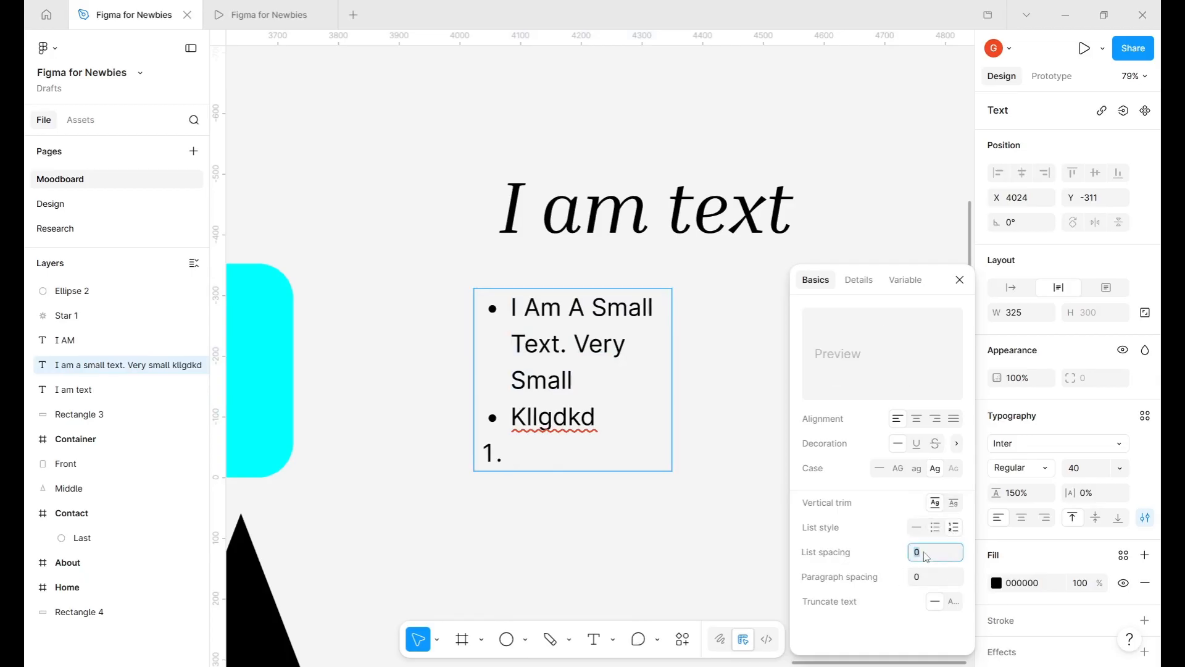
key("Escape")
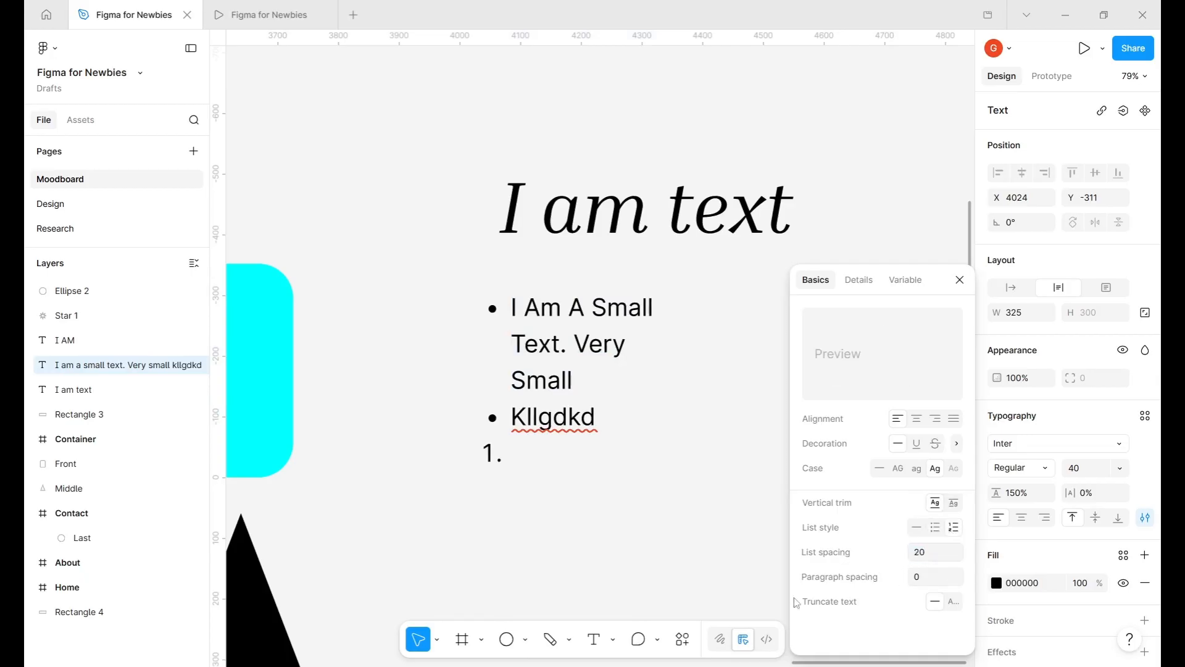
left_click(596, 390)
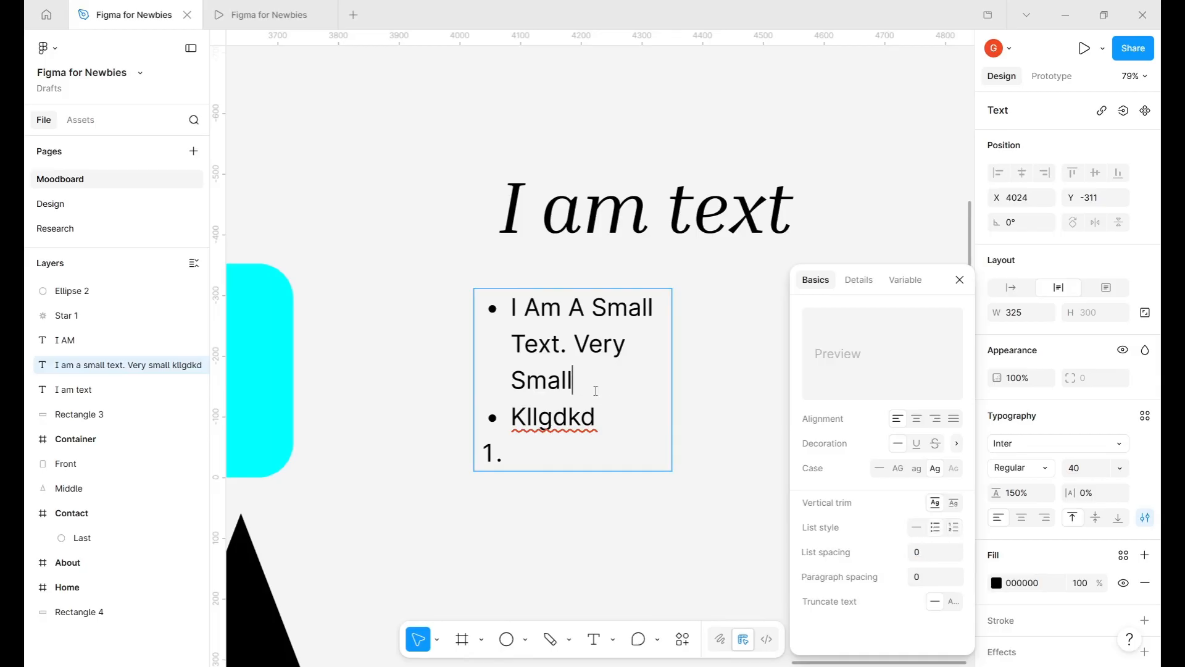
left_click(611, 442)
key("BackSpace")
key("BackSpace")
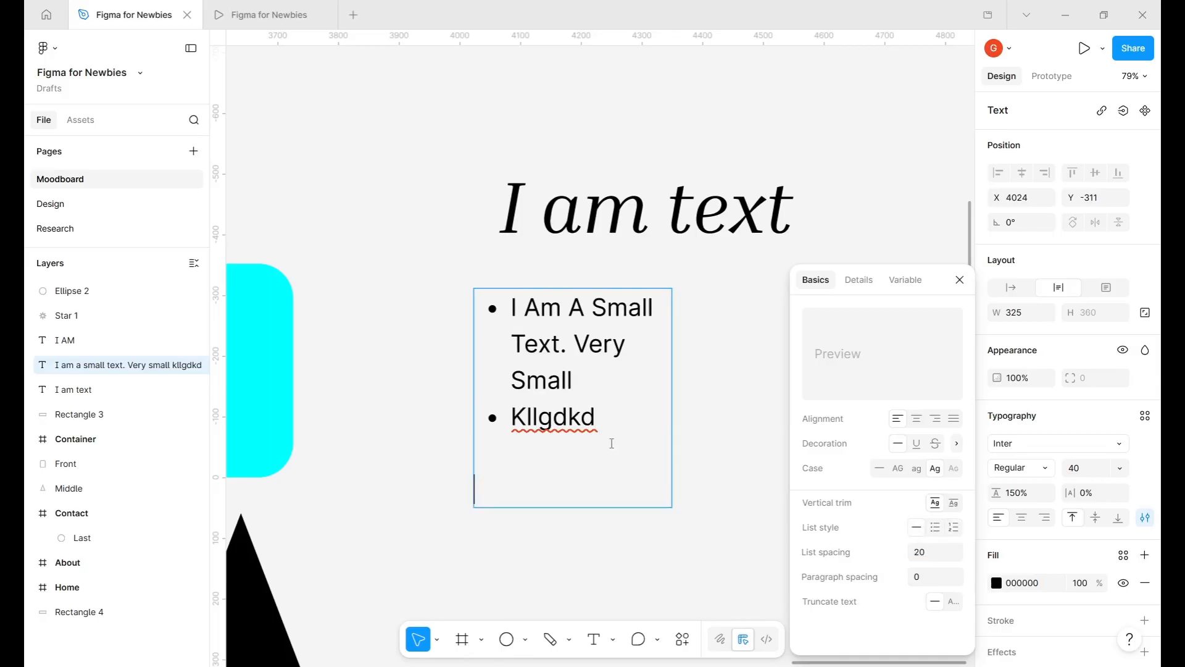
key("Return")
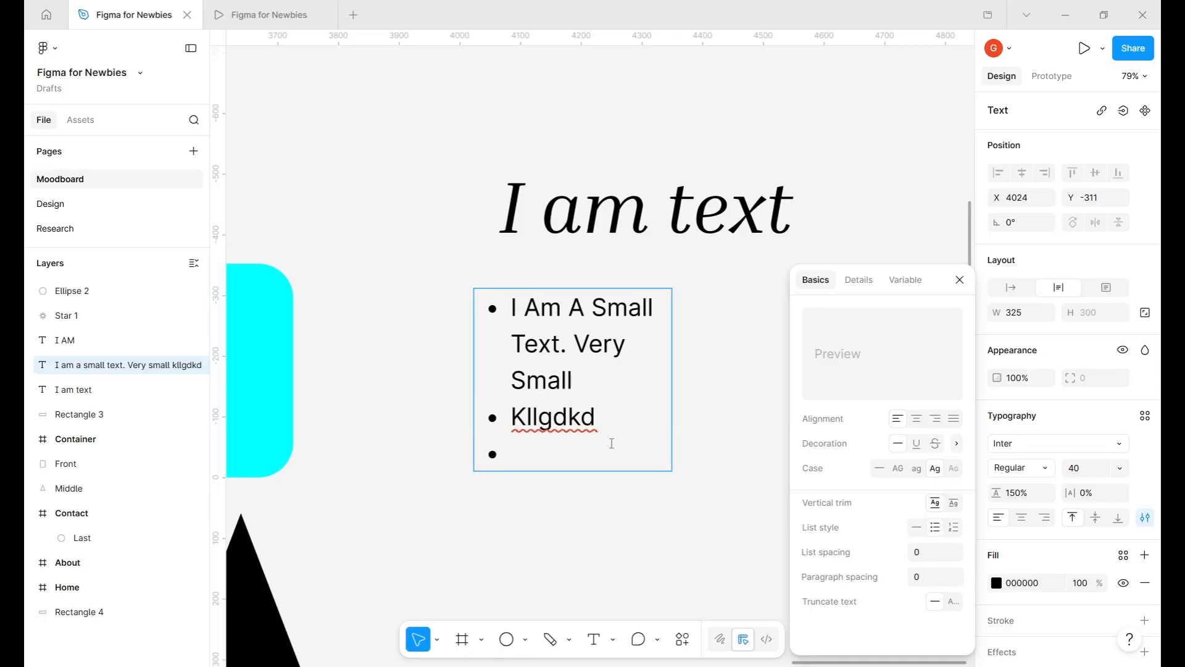
- Set the spacing of the whole bulleted list to 20, and increase it to 40
key("Escape")
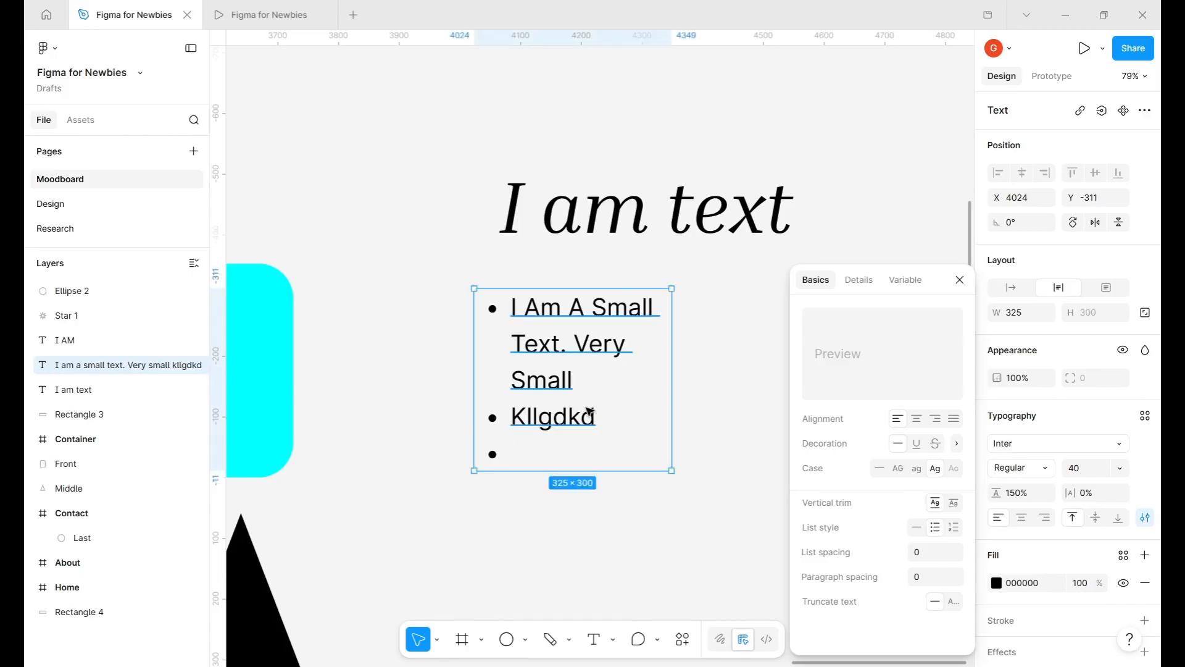
left_click(943, 554)
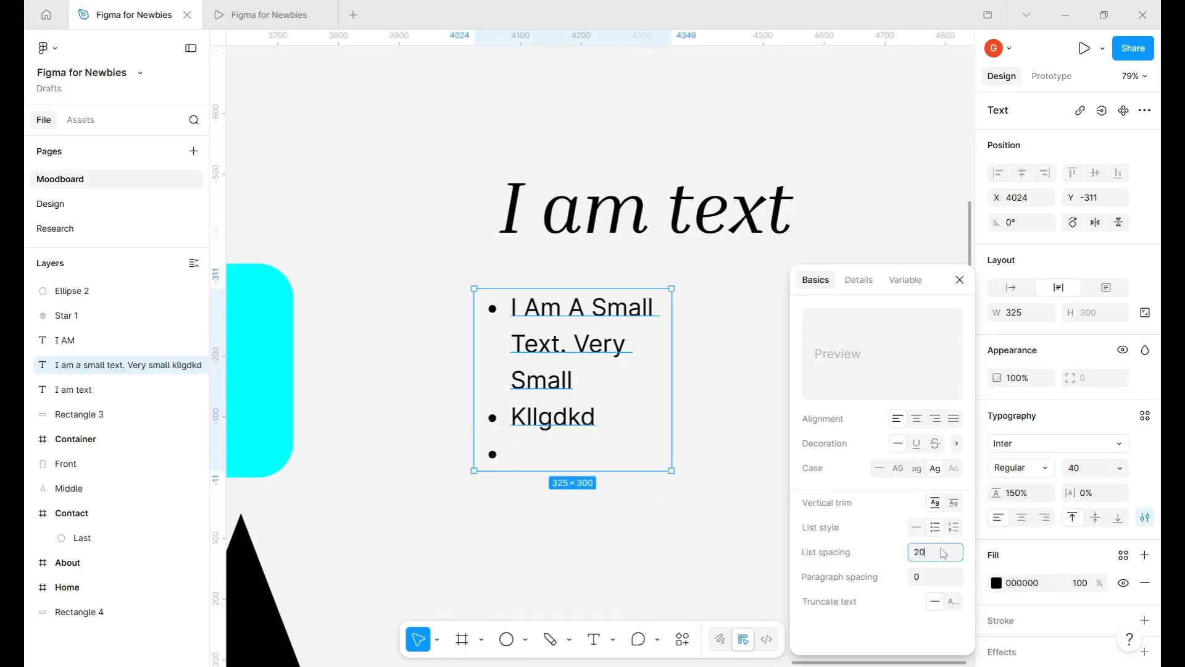
type("20")
key("Return")
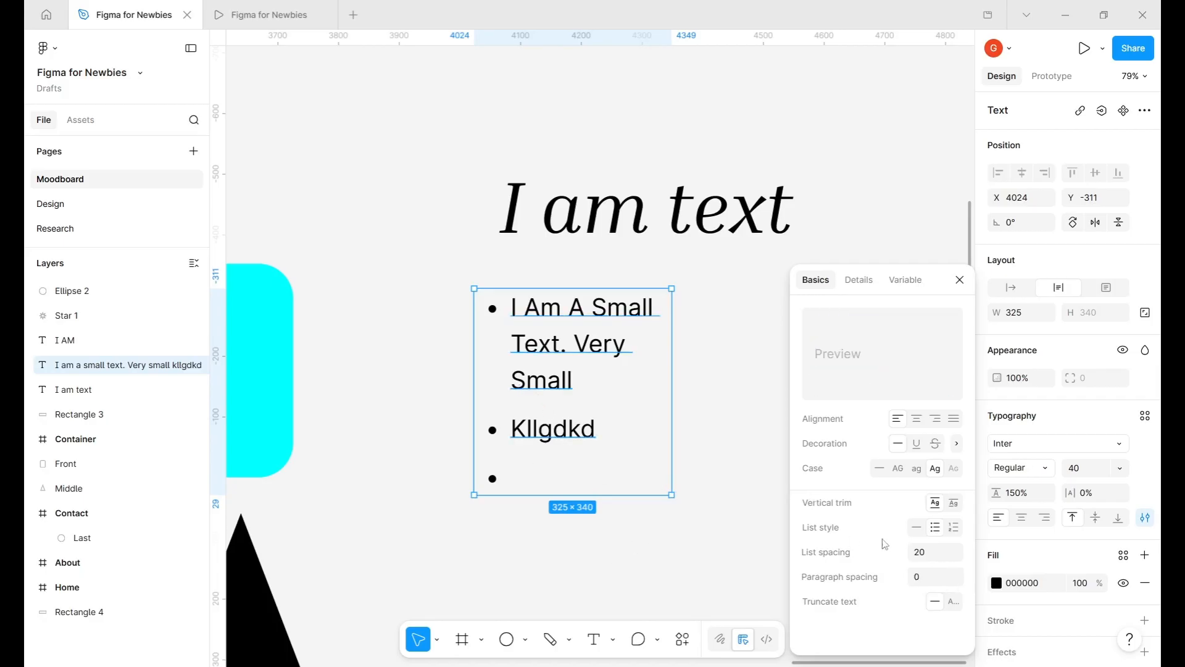
left_click(922, 551)
type("4")
key("Return")
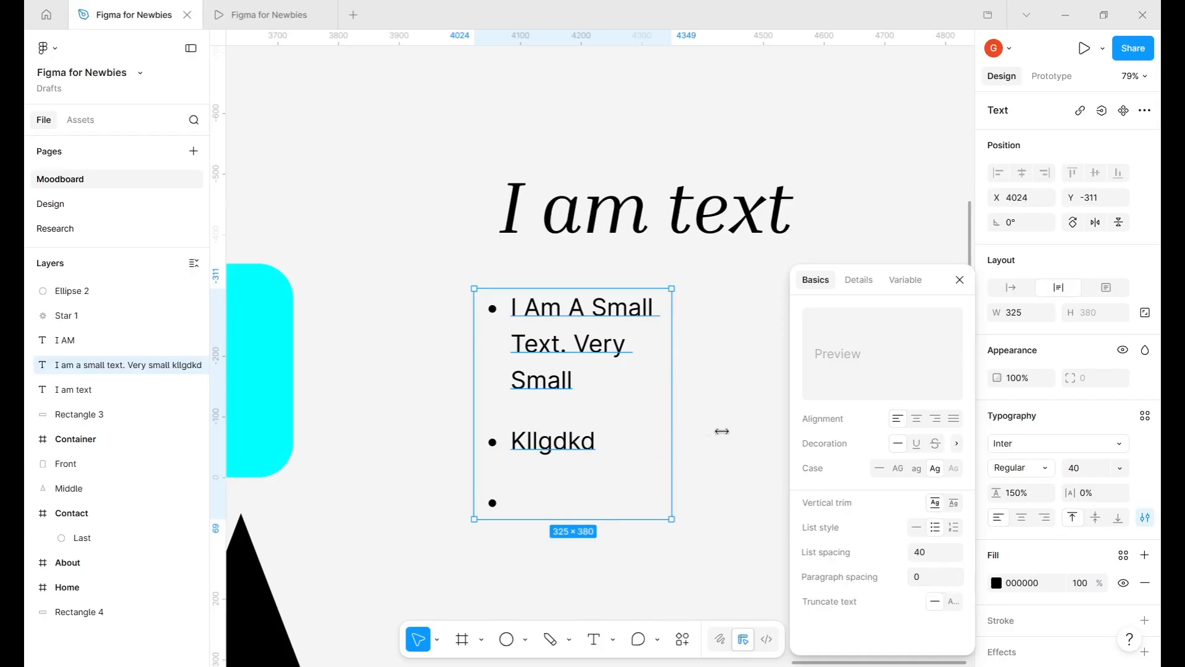
- Resize the bulleted list's text box to 480 wide and 340 high
left_click_drag(672, 431, 766, 439)
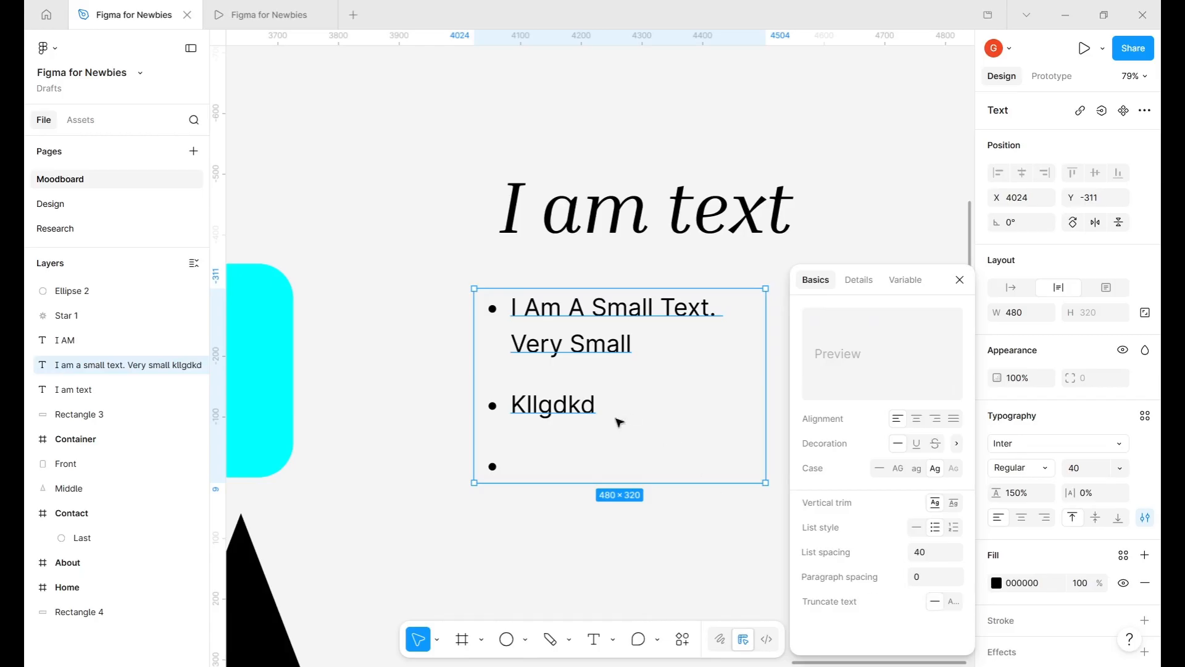
double_click(596, 361)
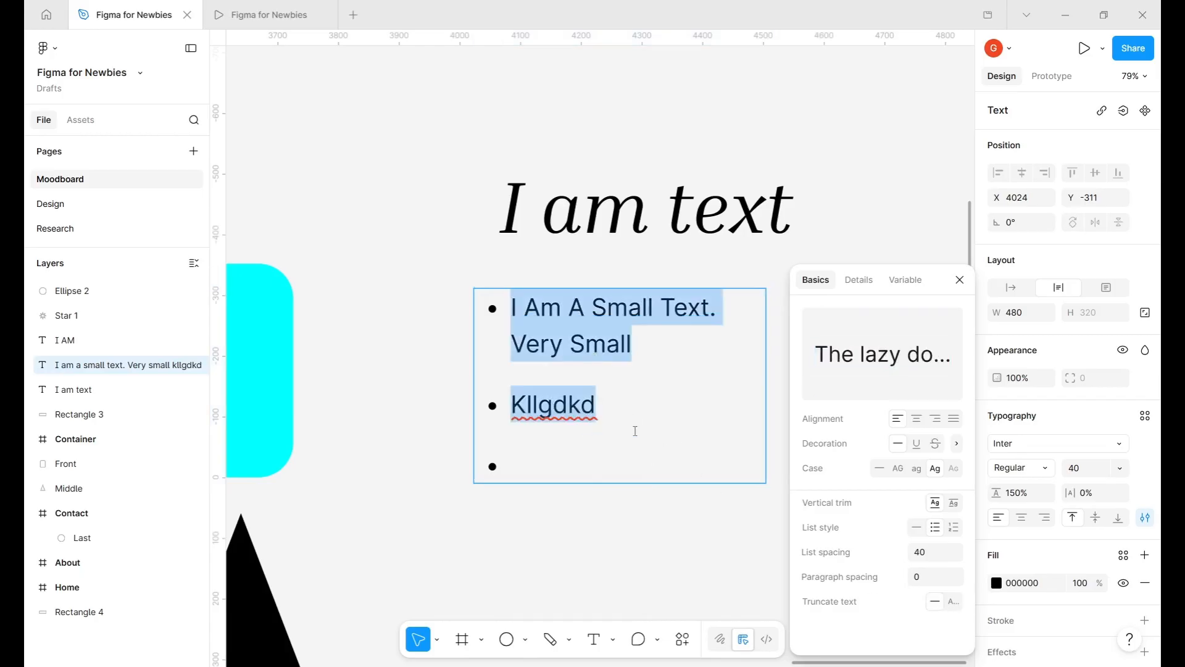
key("Escape")
left_click_drag(687, 483, 687, 492)
- Close the type settings, select the Home frame, and show its individual corner radius values
scroll(688, 498, "down", 3)
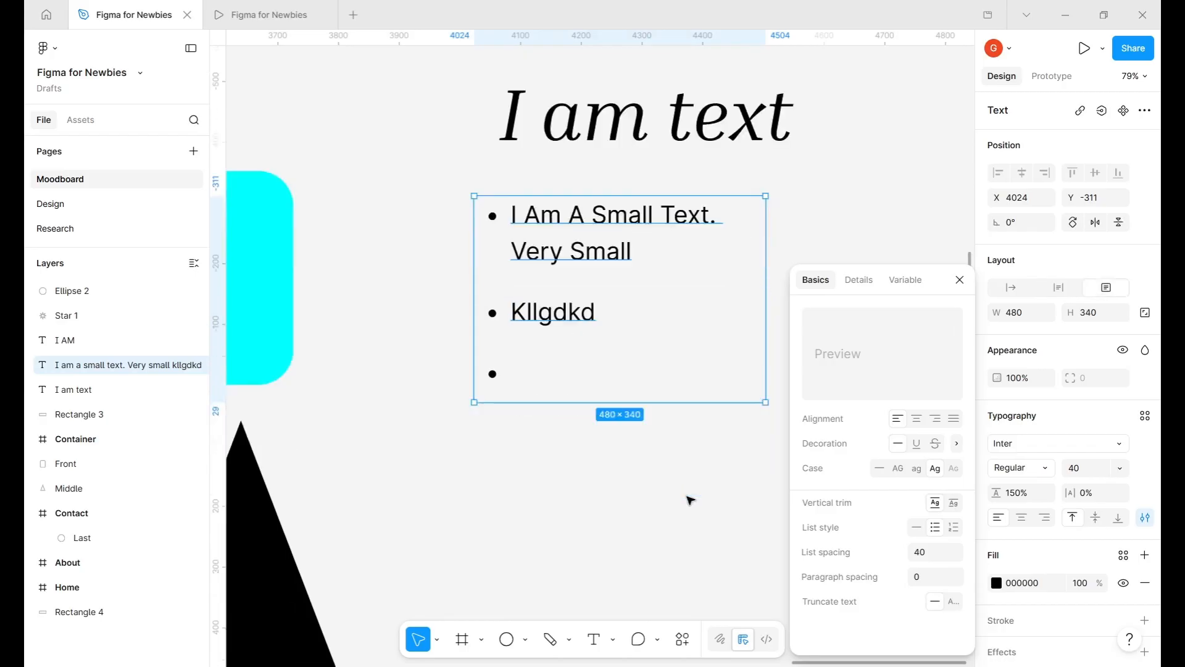
scroll(692, 494, "right", 3)
scroll(691, 493, "down", 5)
scroll(687, 488, "left", 5)
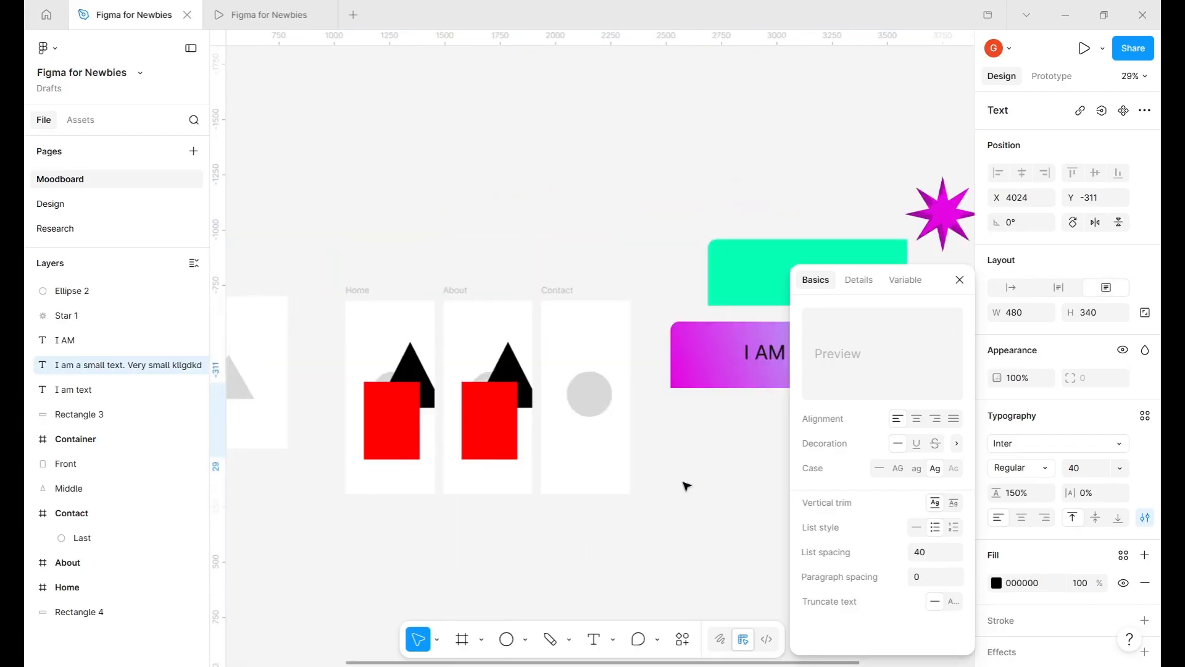
left_click(960, 280)
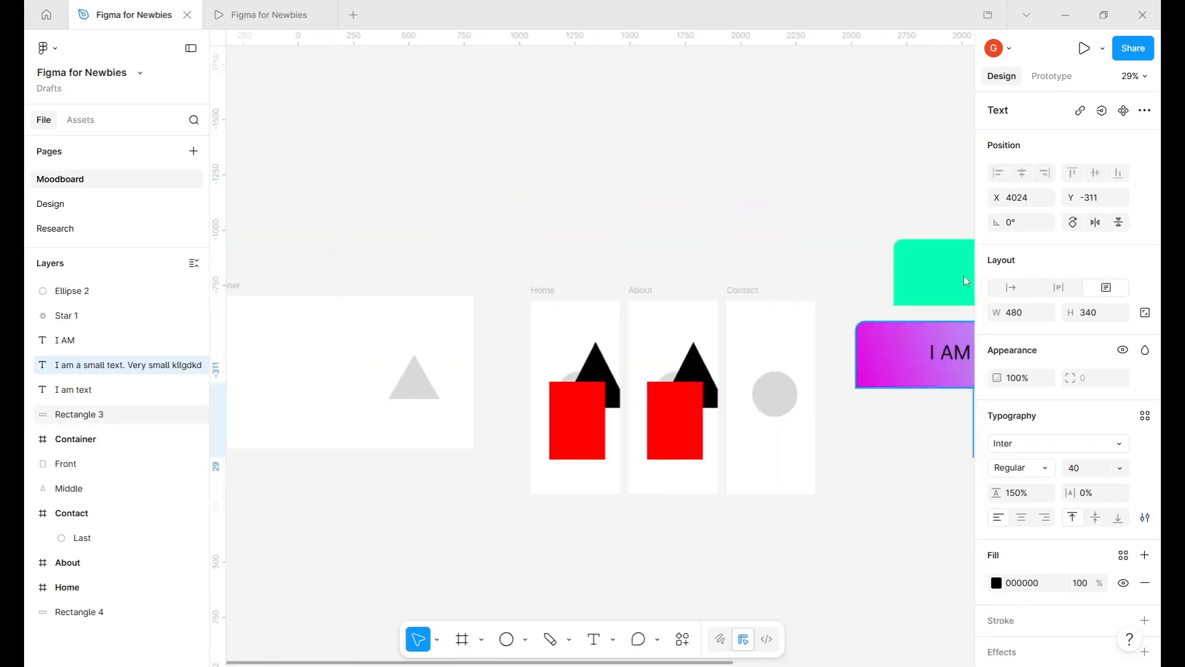
left_click(542, 290)
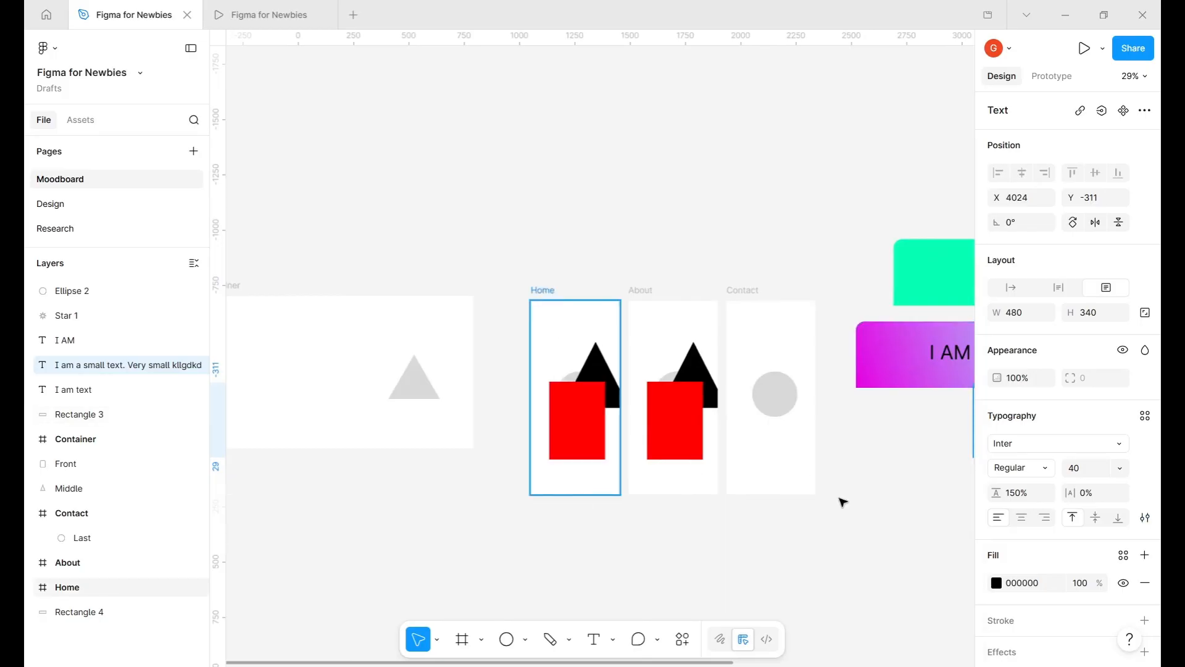
left_click(1145, 402)
scroll(1046, 636, "down", 2)
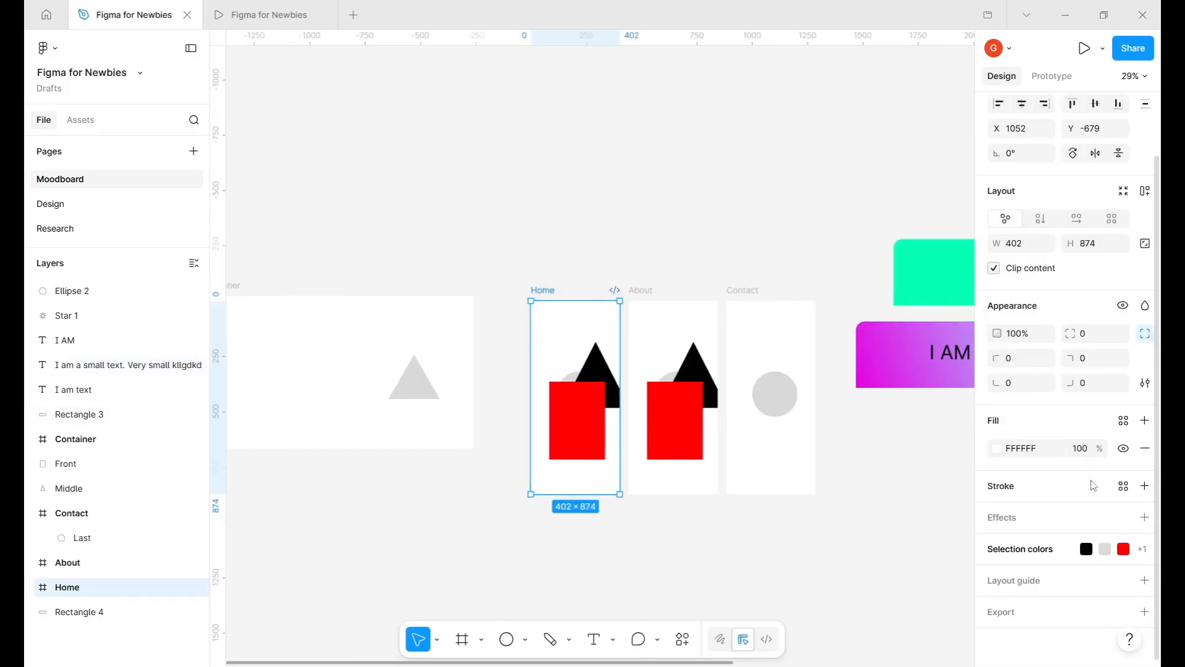
- Add an export setting to the Home frame and set its format to JPEG
left_click(1145, 612)
scroll(1148, 611, "down", 3)
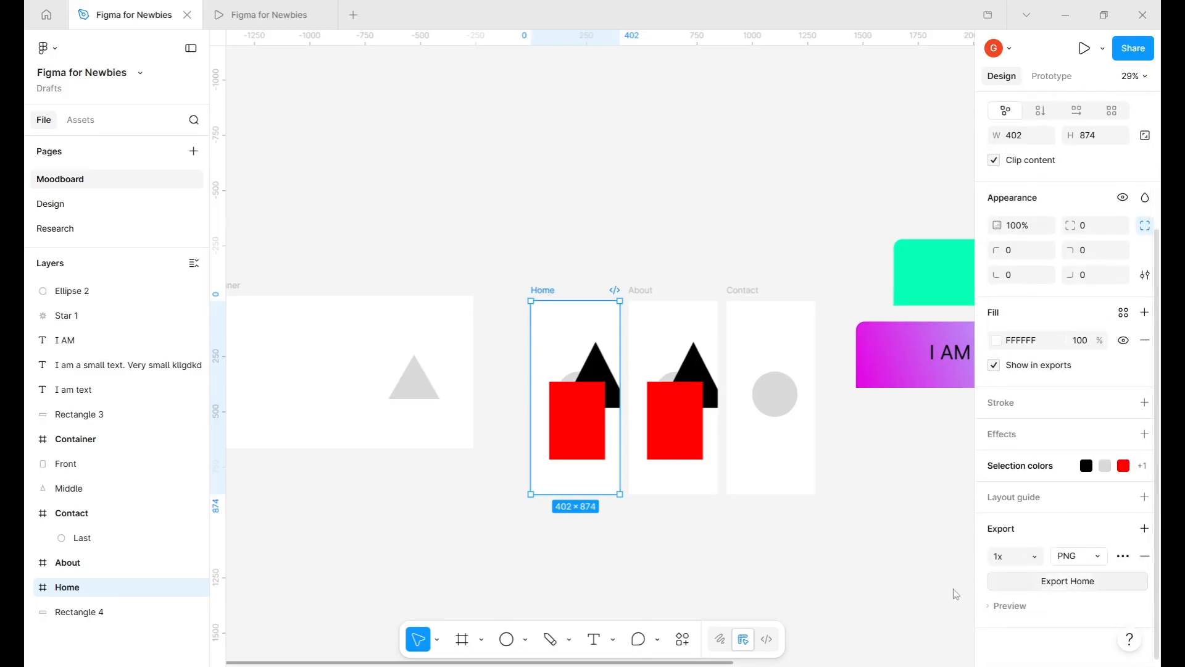
left_click(1098, 567)
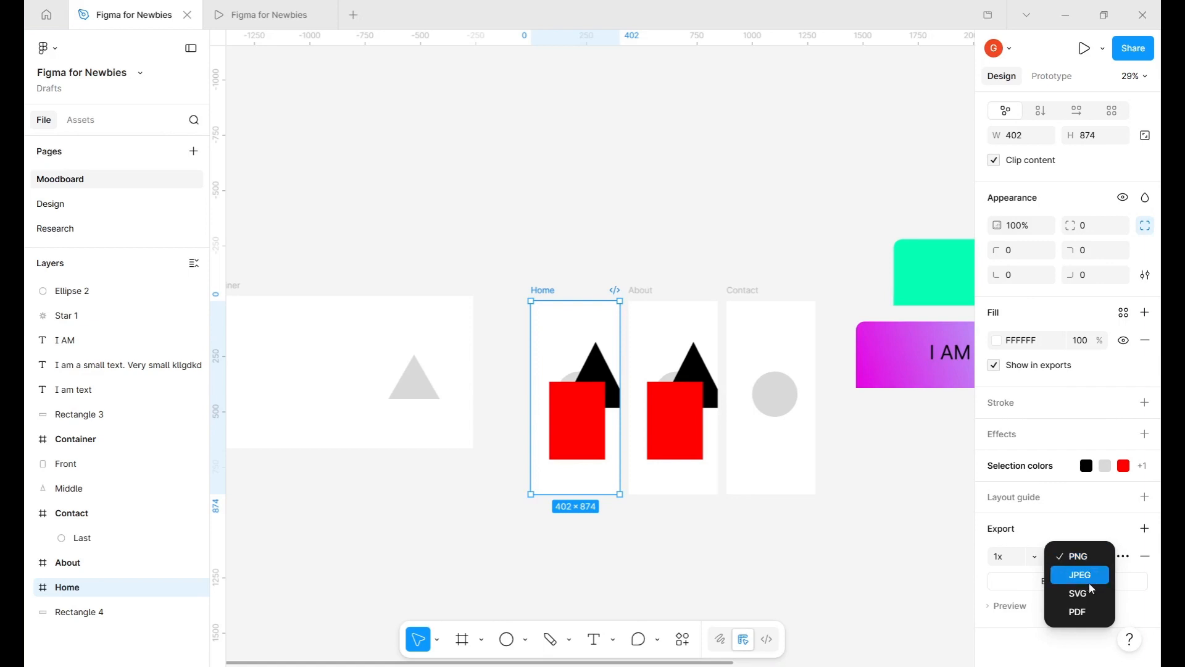
left_click(1143, 589)
left_click(1080, 556)
left_click(1086, 574)
- Set the Home frame's export scale to 2x and start exporting it
left_click(1025, 557)
left_click(1036, 558)
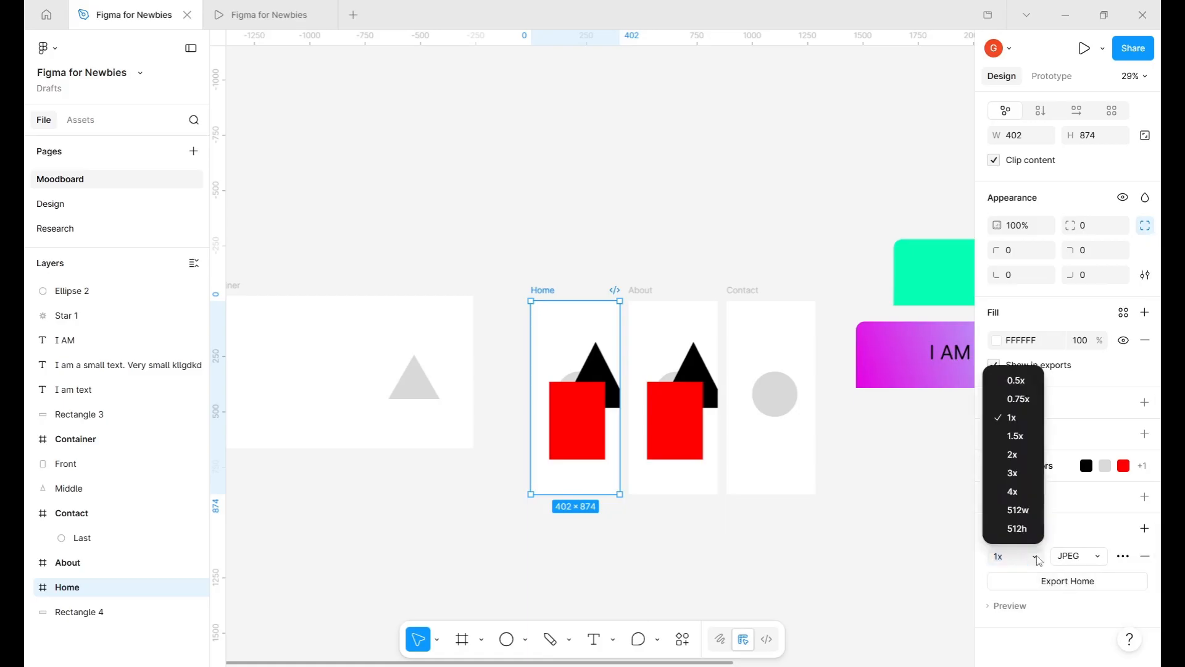
left_click(1028, 463)
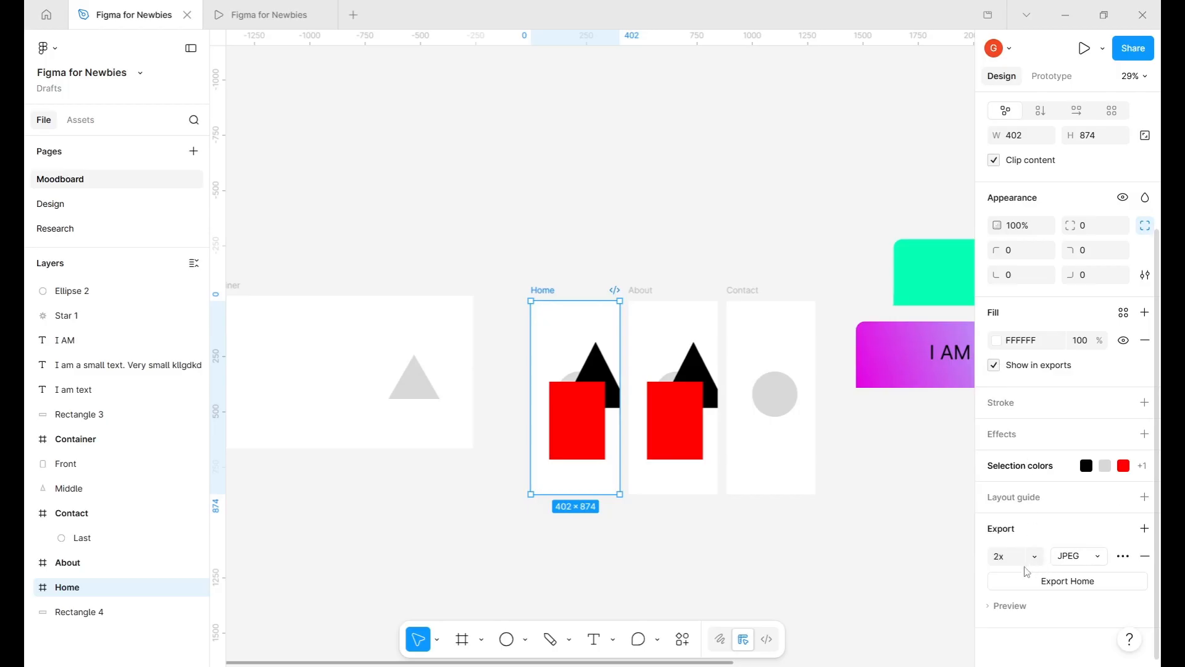
left_click(1092, 581)
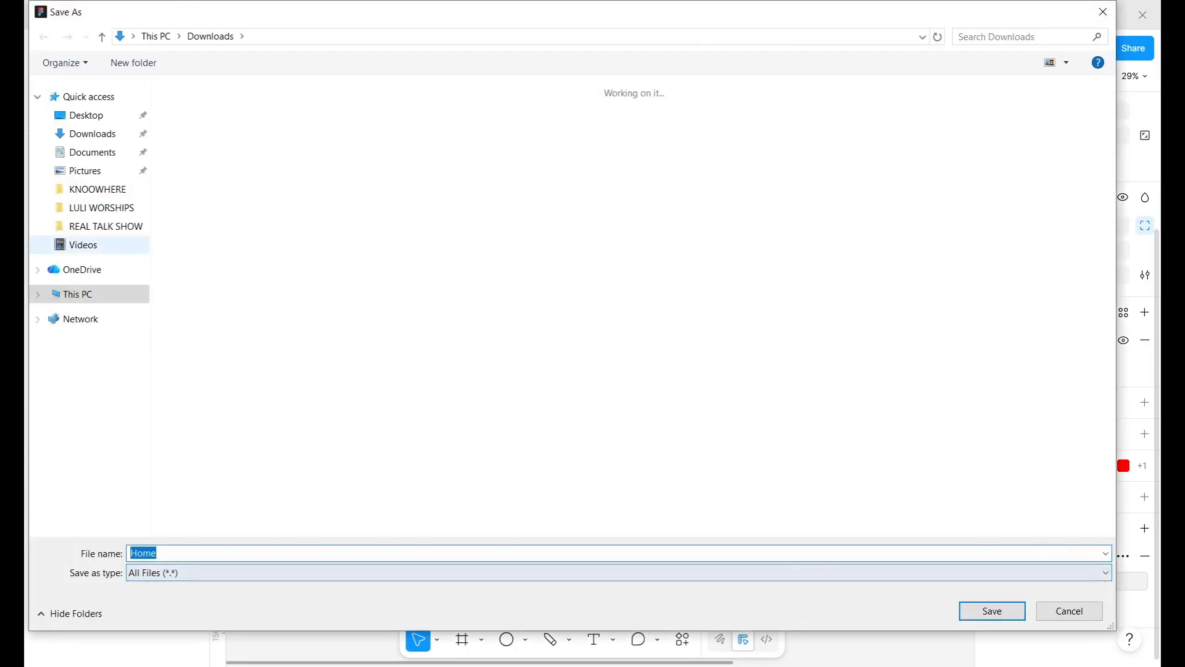